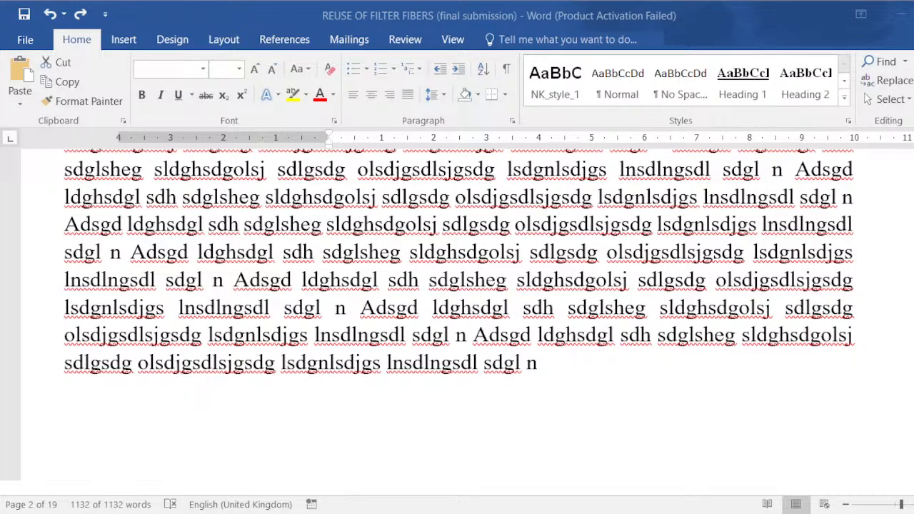
Select the entire document and set its line spacing to double.
key("ctrl+a")
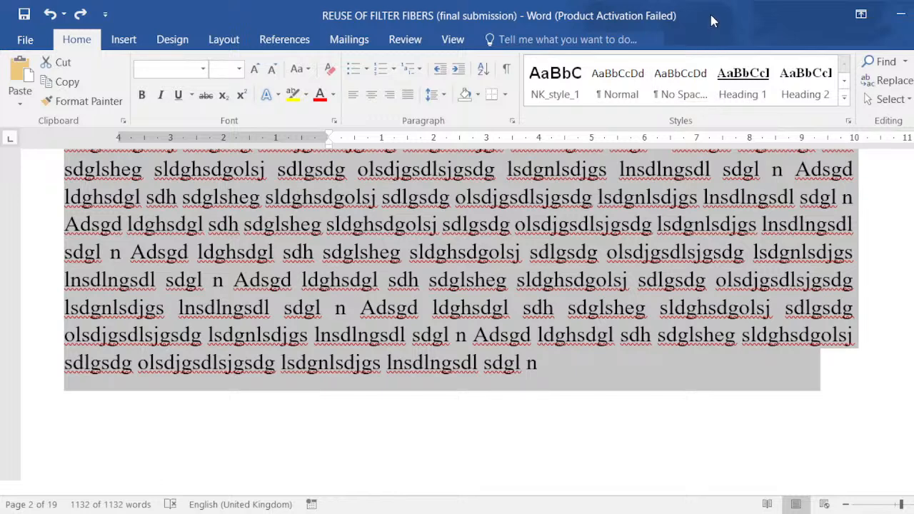
left_click(913, 14)
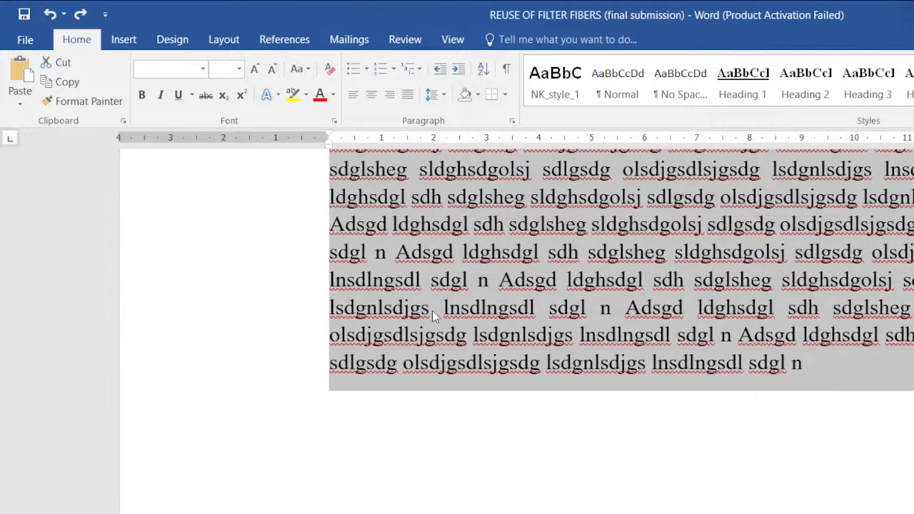
left_click(571, 330)
key("ctrl+a")
scroll(629, 342, "up", 1)
scroll(629, 341, "up", 5)
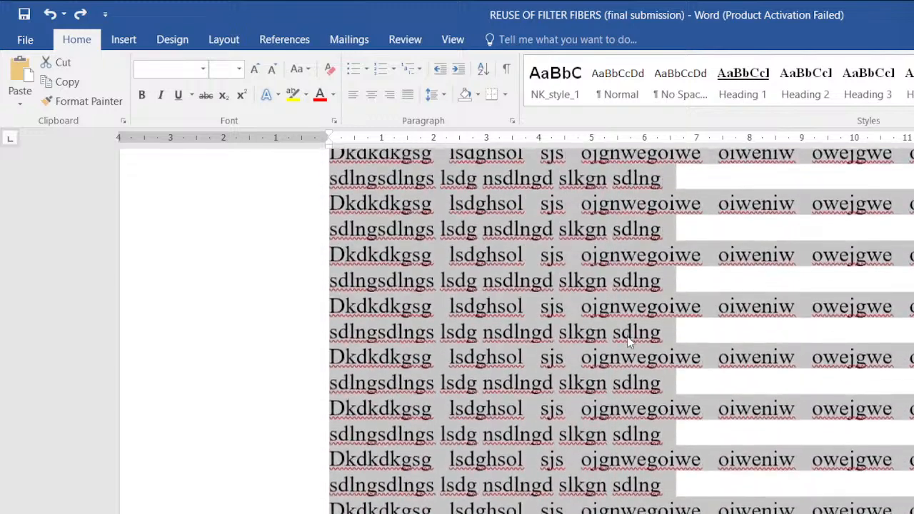
left_click(437, 94)
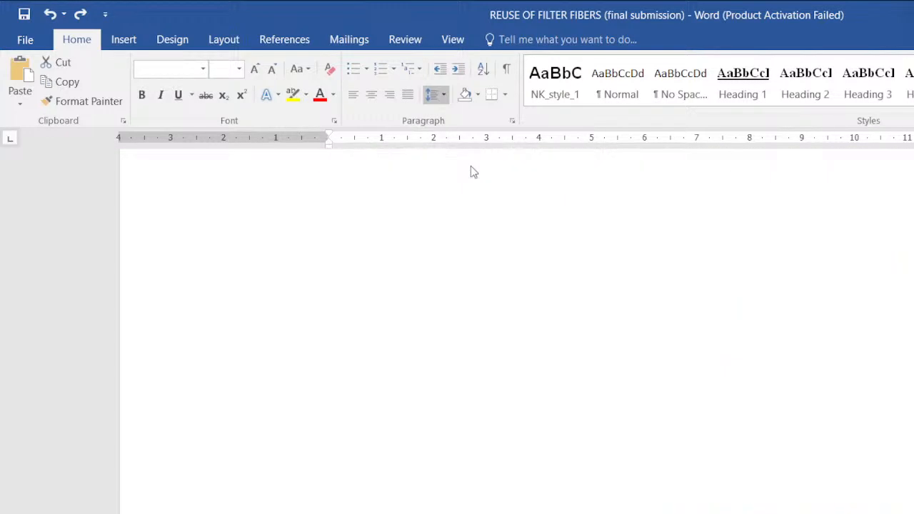
left_click(471, 168)
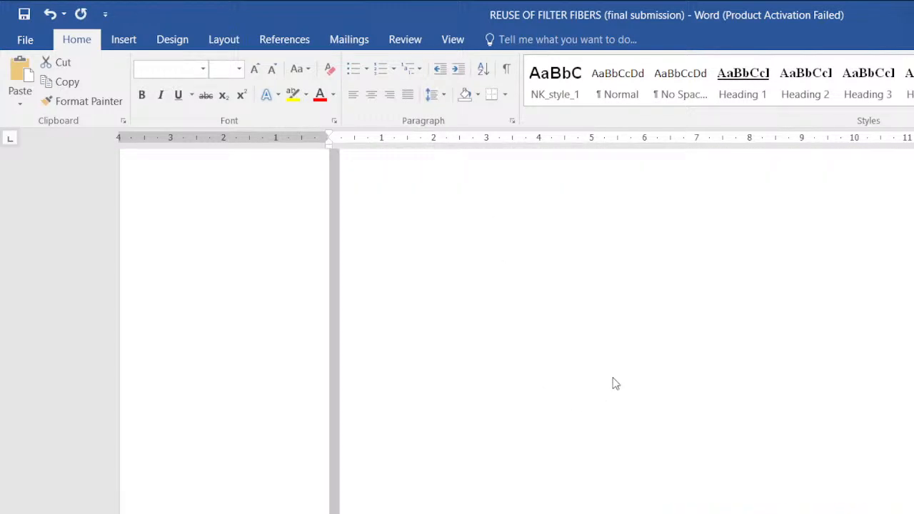
left_click(367, 408)
Check the line spacing across the document, from the front-matter pages and Chapter One to the last paragraph.
scroll(664, 349, "up", 8)
scroll(691, 269, "up", 10)
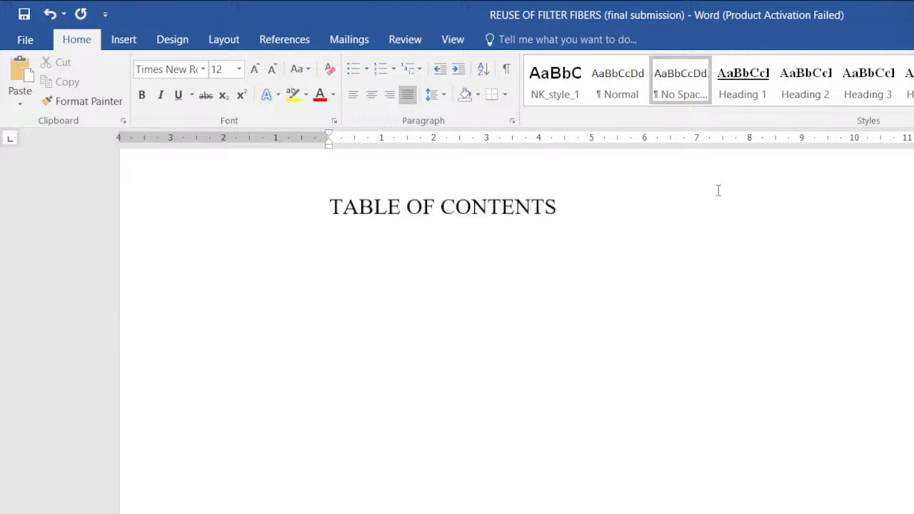
scroll(495, 292, "up", 10)
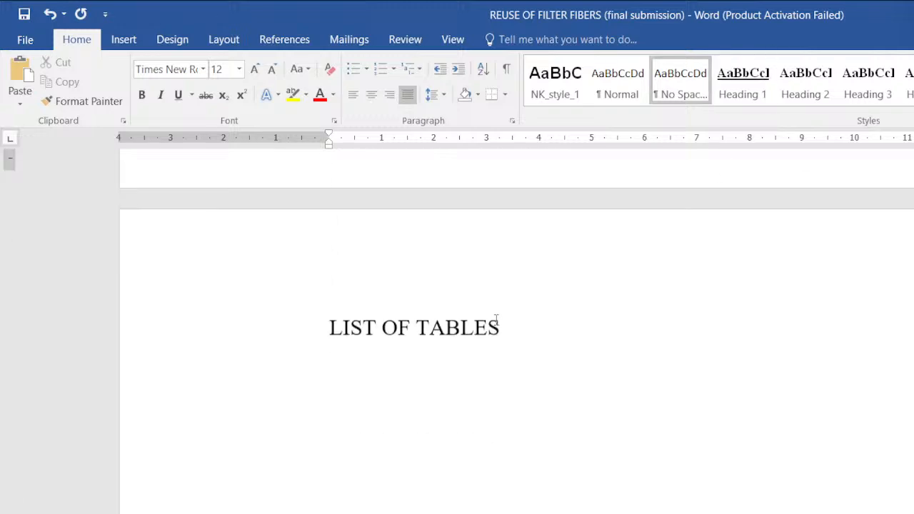
scroll(530, 327, "down", 10)
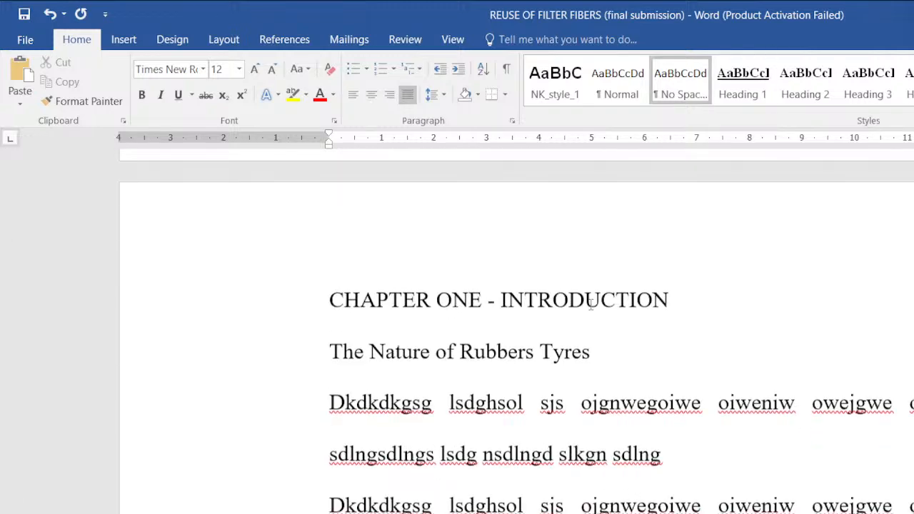
scroll(606, 297, "down", 10)
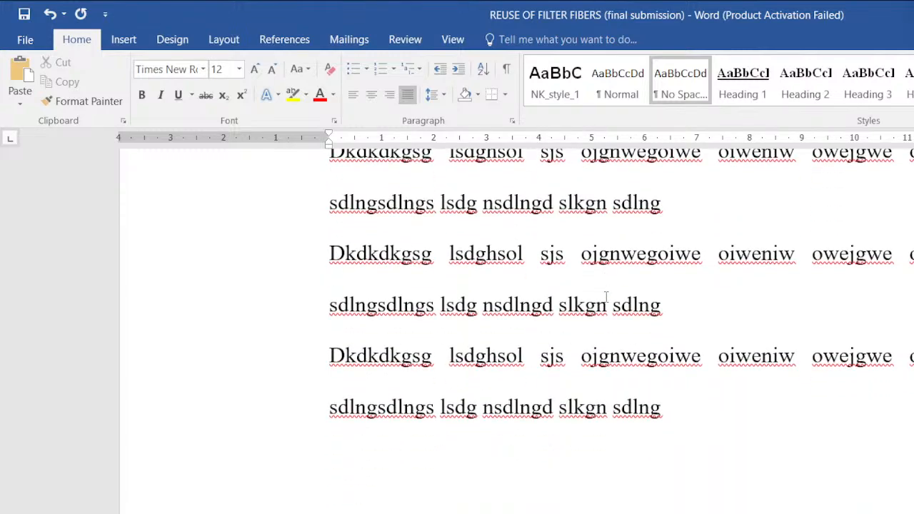
scroll(629, 286, "down", 4)
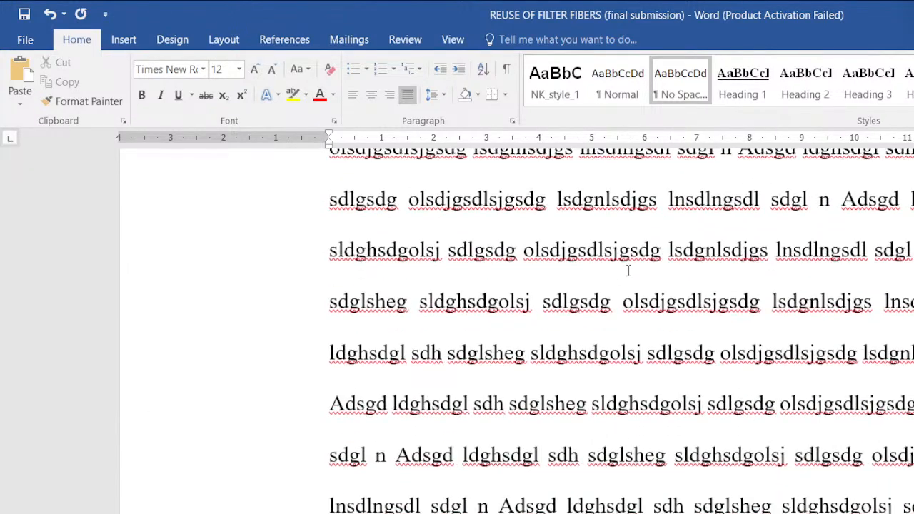
scroll(628, 271, "down", 3)
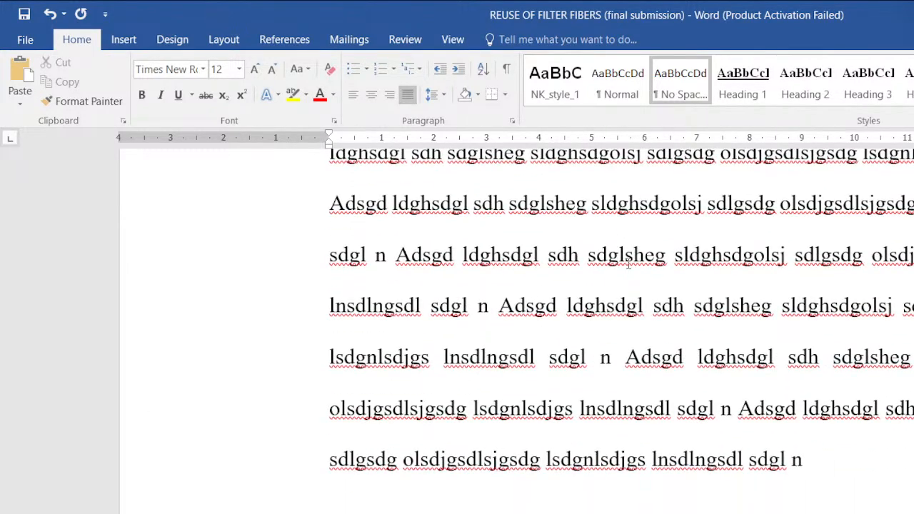
scroll(615, 262, "down", 2)
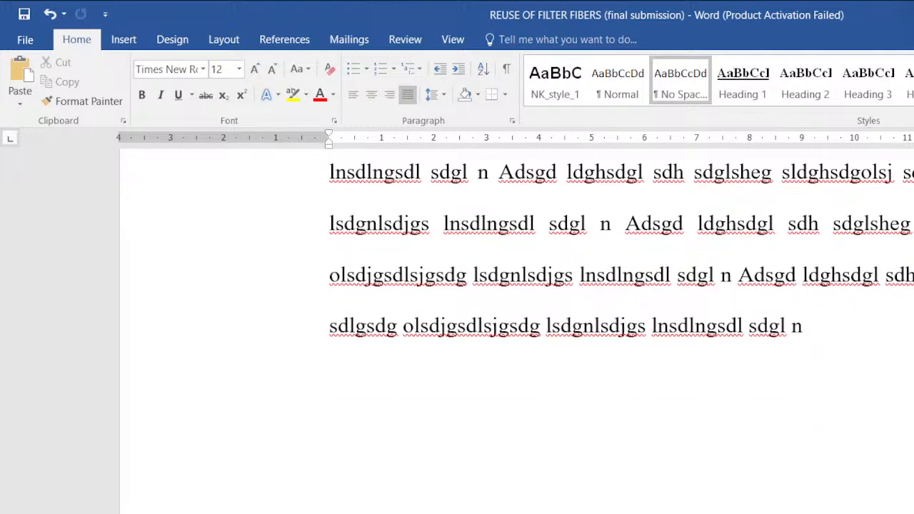
Apply the Heading 1 style to the ABSTRACT title.
scroll(514, 329, "up", 15)
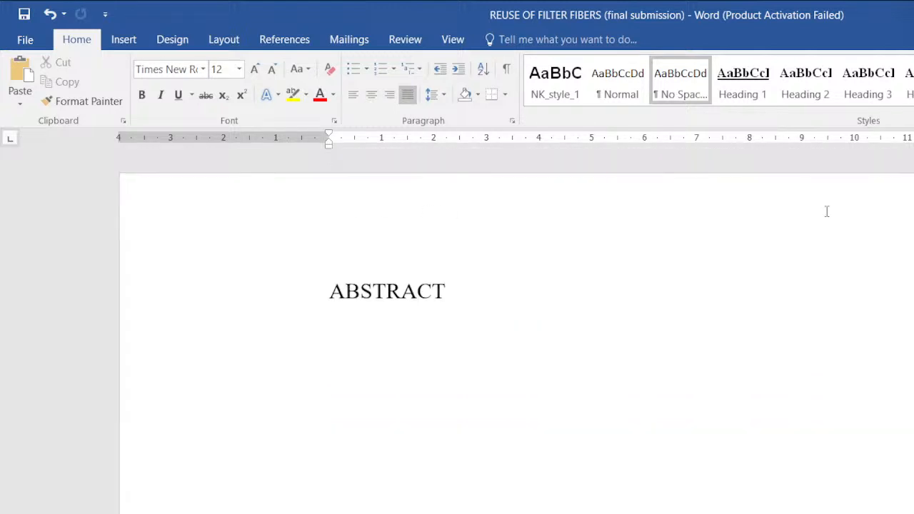
left_click(514, 287)
scroll(519, 266, "up", 4)
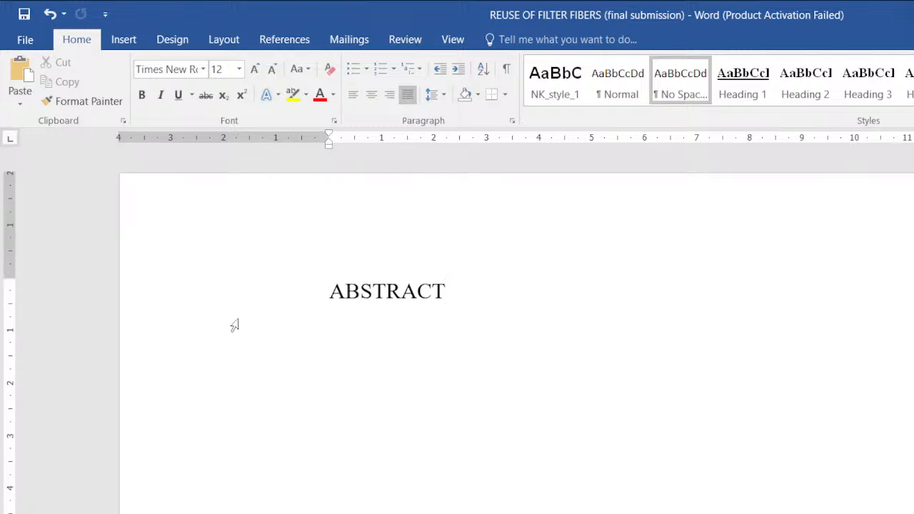
triple_click(368, 300)
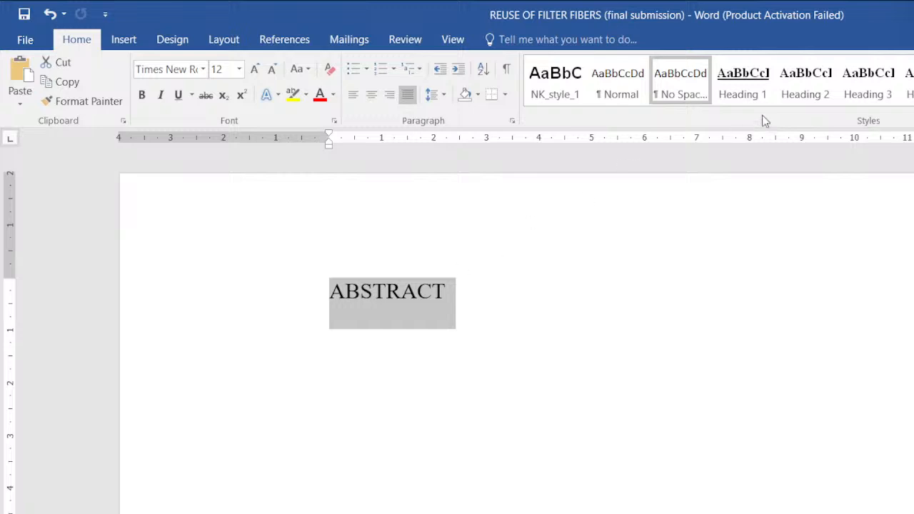
left_click(743, 80)
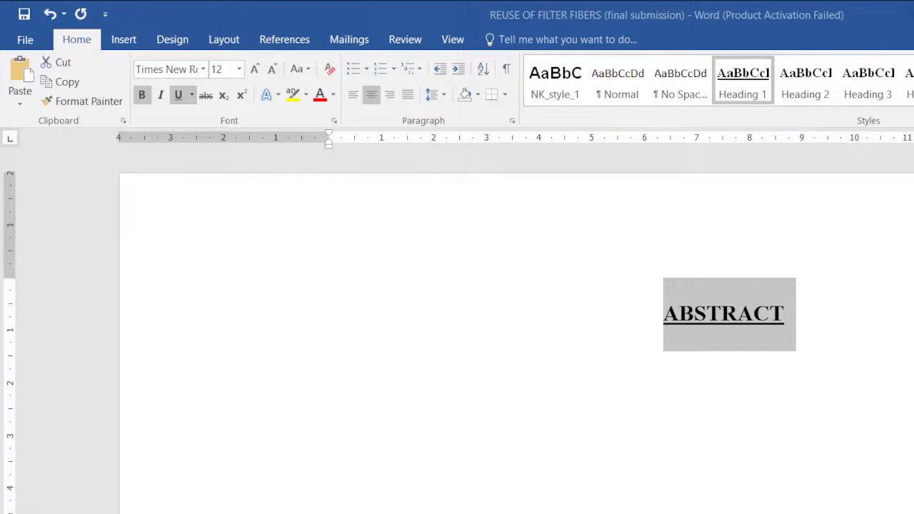
Apply the Heading 1 style to the ACKNOWLEDGEMENTS title.
scroll(904, 353, "down", 15)
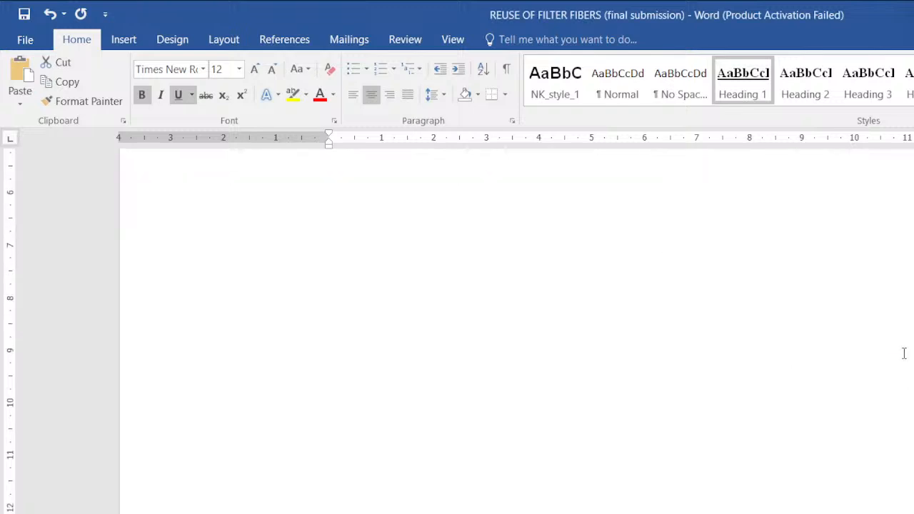
scroll(905, 353, "down", 5)
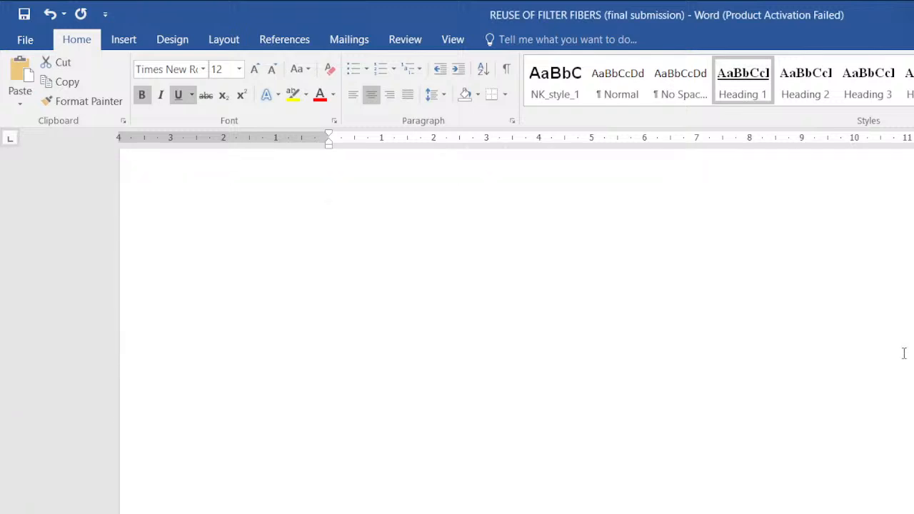
scroll(904, 353, "down", 5)
left_click(377, 383)
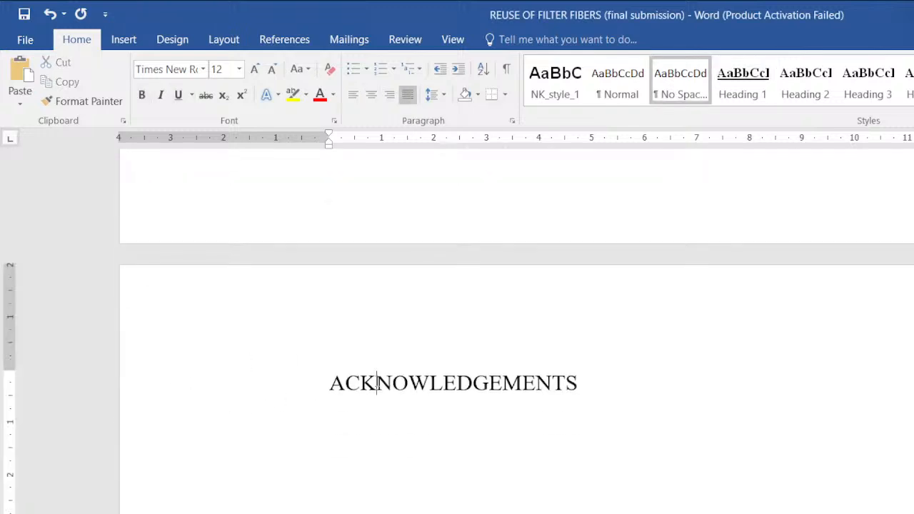
double_click(378, 383)
left_click(768, 68)
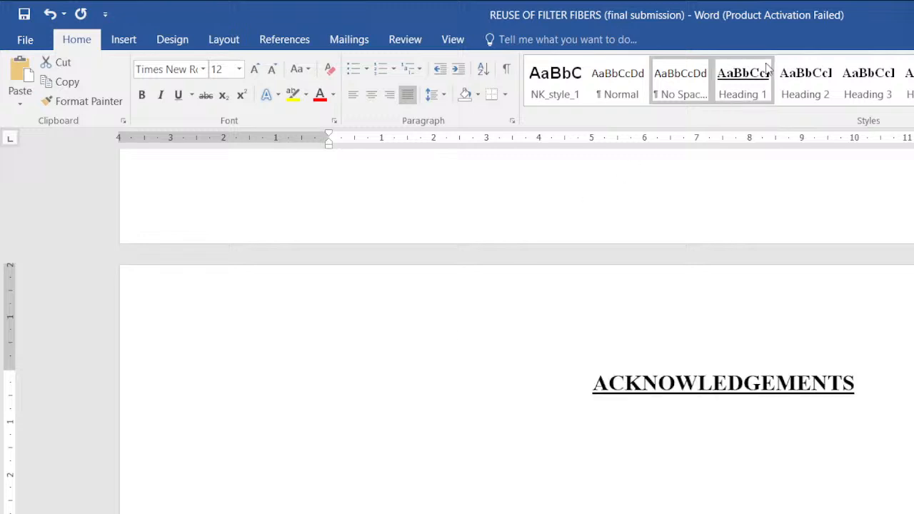
Apply the Heading 1 style to the whole TABLE OF CONTENTS title.
scroll(667, 435, "down", 10)
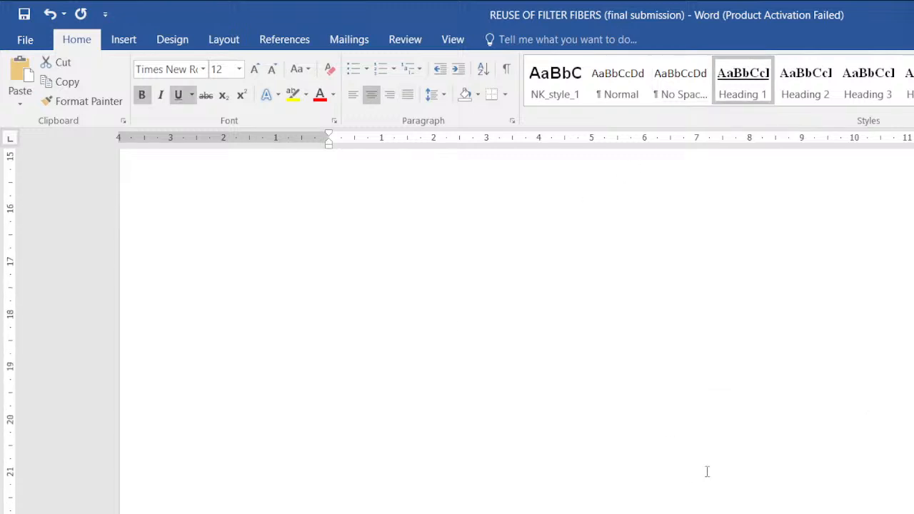
scroll(707, 472, "down", 8)
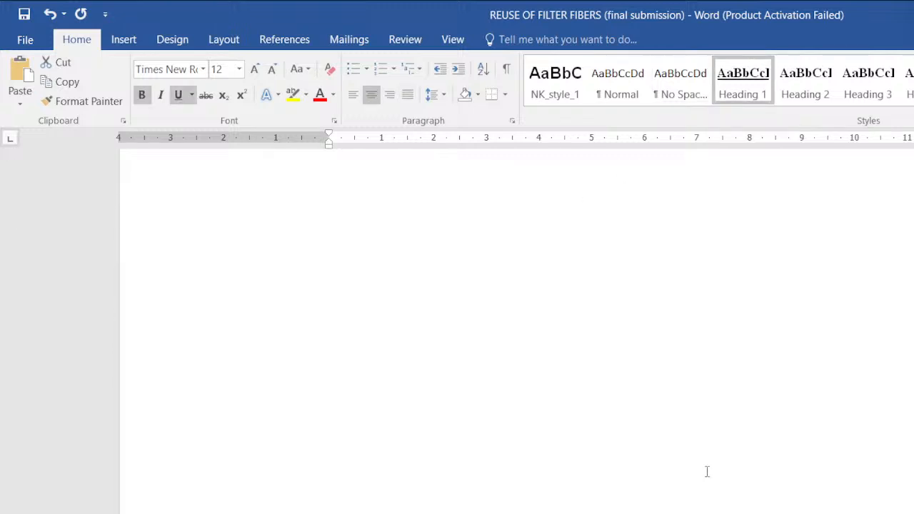
scroll(500, 509, "down", 3)
left_click(492, 505)
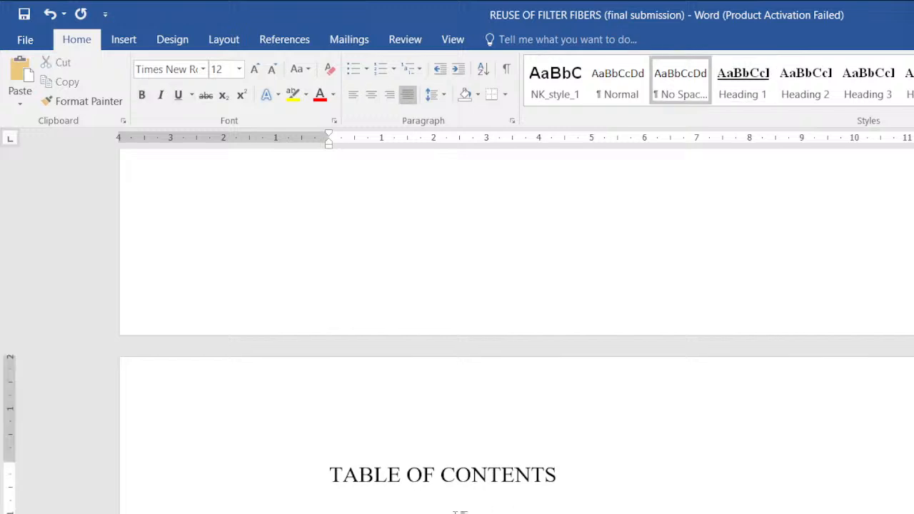
double_click(492, 498)
double_click(396, 473)
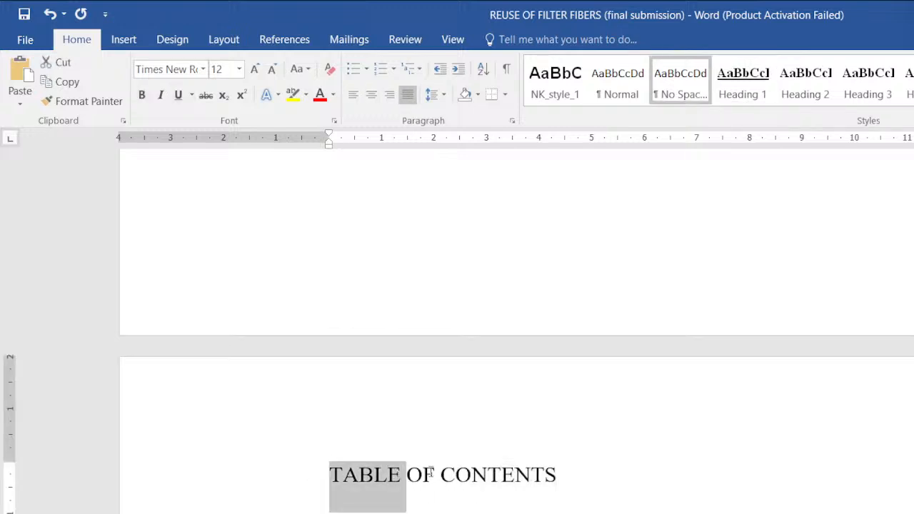
left_click(430, 478)
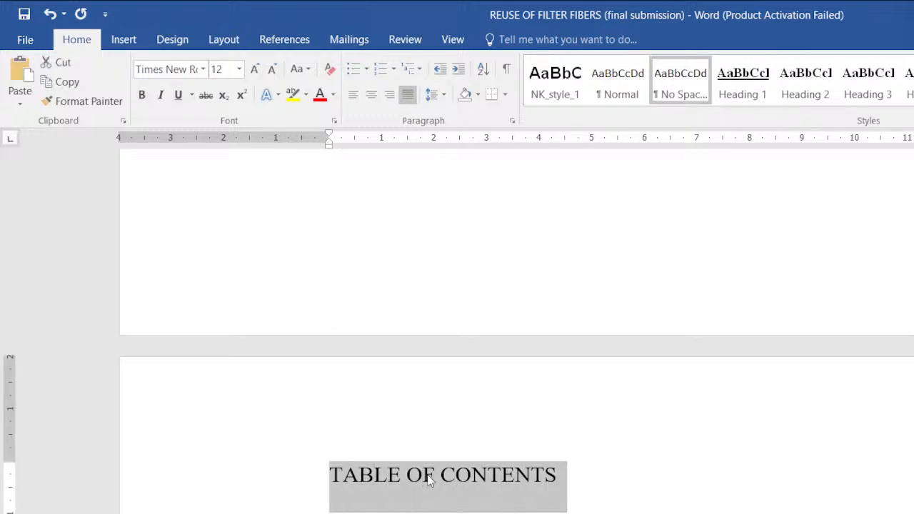
left_click(736, 71)
Apply the Heading 1 style to the LIST OF TABLES title.
scroll(691, 483, "down", 10)
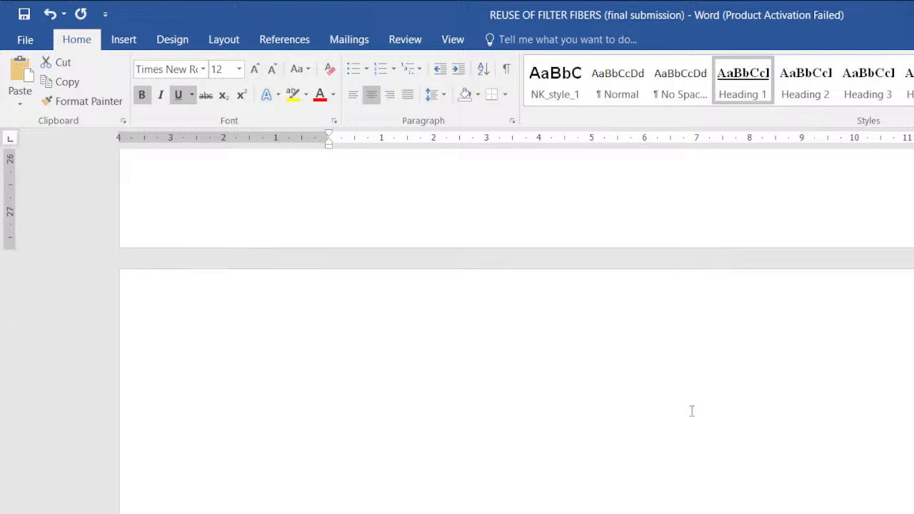
scroll(690, 411, "down", 3)
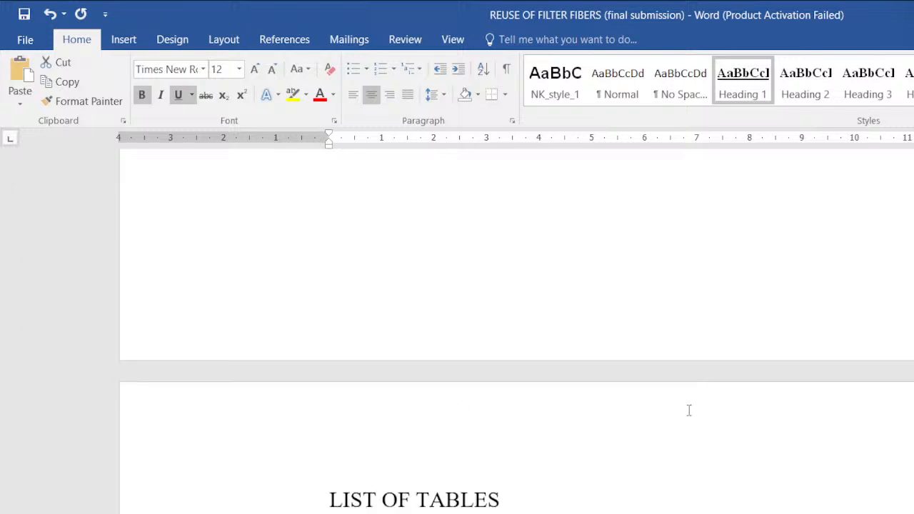
left_click(417, 410)
double_click(398, 422)
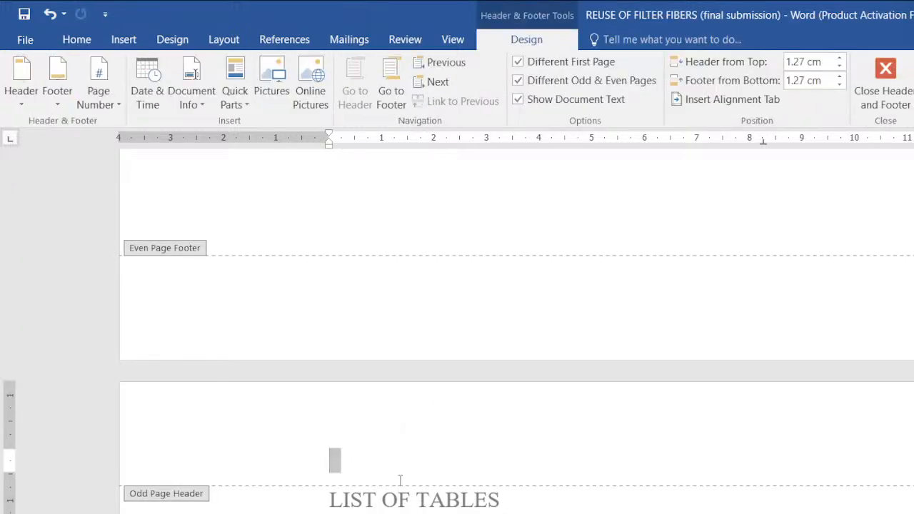
key("alt+q")
triple_click(414, 500)
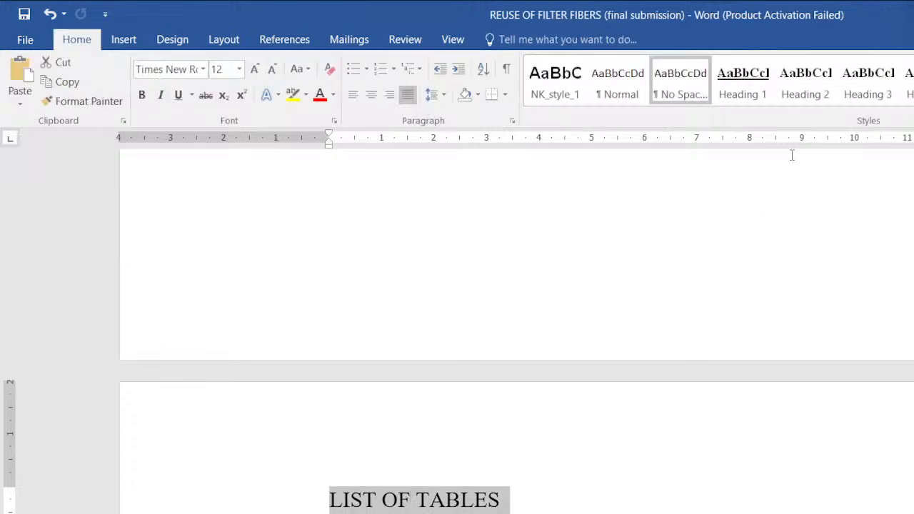
left_click(752, 86)
Apply the Heading 1 style to the whole LIST OF FIGURES title.
scroll(821, 361, "down", 15)
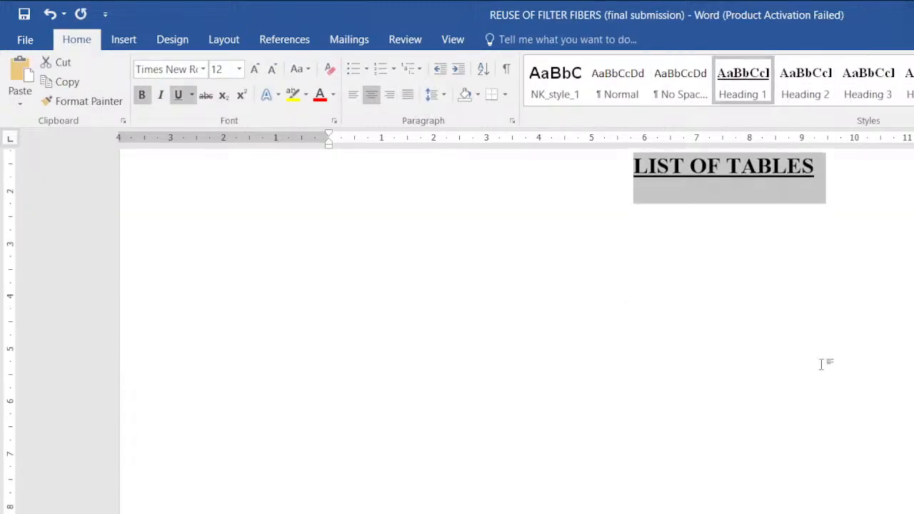
scroll(818, 348, "down", 4)
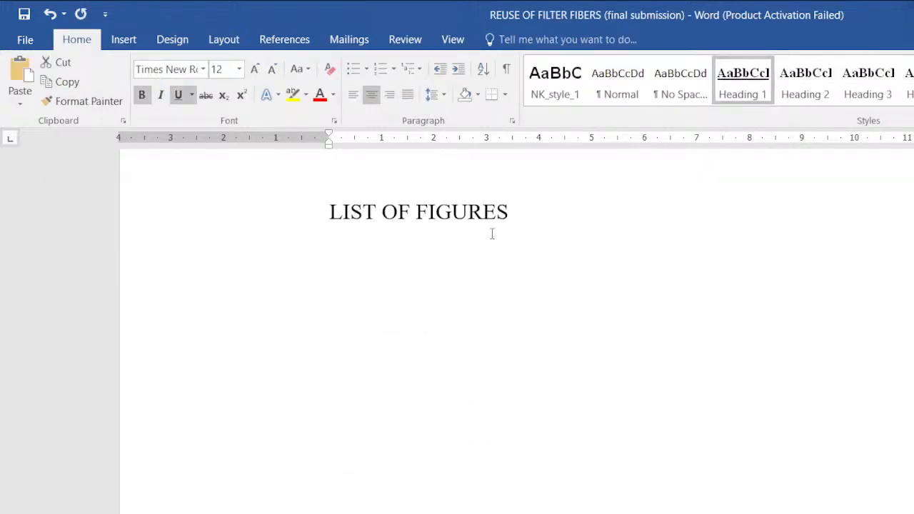
left_click(468, 228)
triple_click(471, 225)
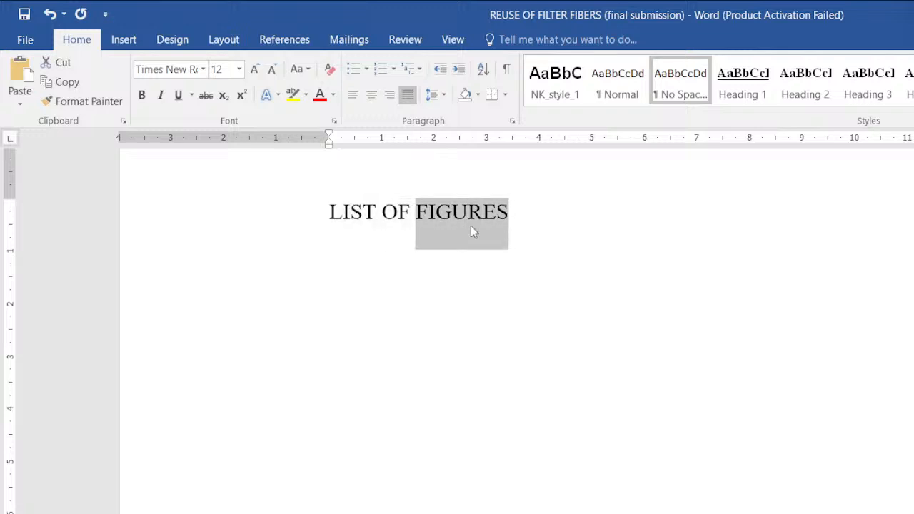
triple_click(471, 226)
left_click(754, 85)
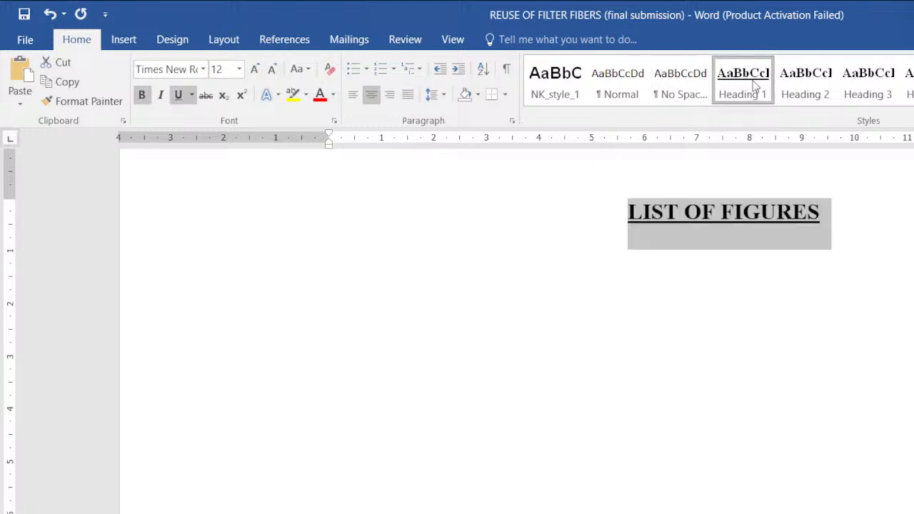
left_click(671, 366)
Apply the Heading 1 style to the "CHAPTER ONE - INTRODUCTION" title.
scroll(628, 289, "down", 5)
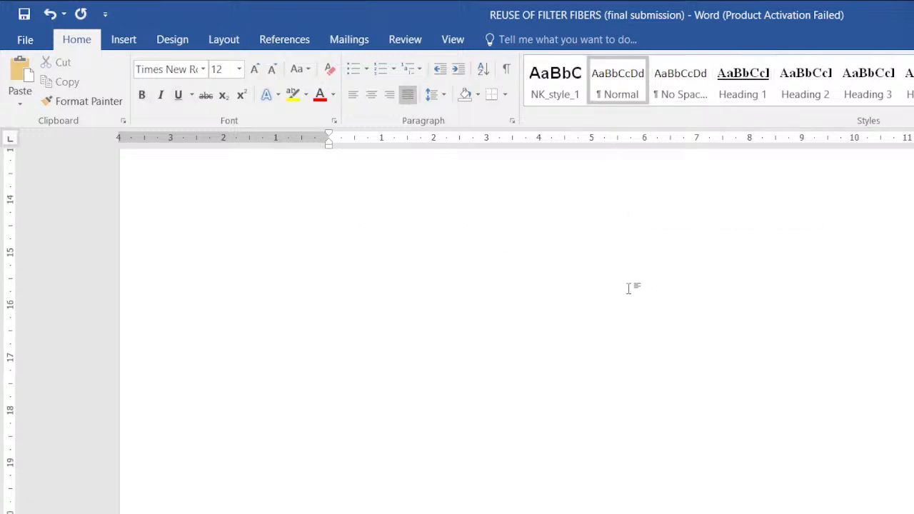
scroll(628, 288, "down", 6)
left_click(531, 300)
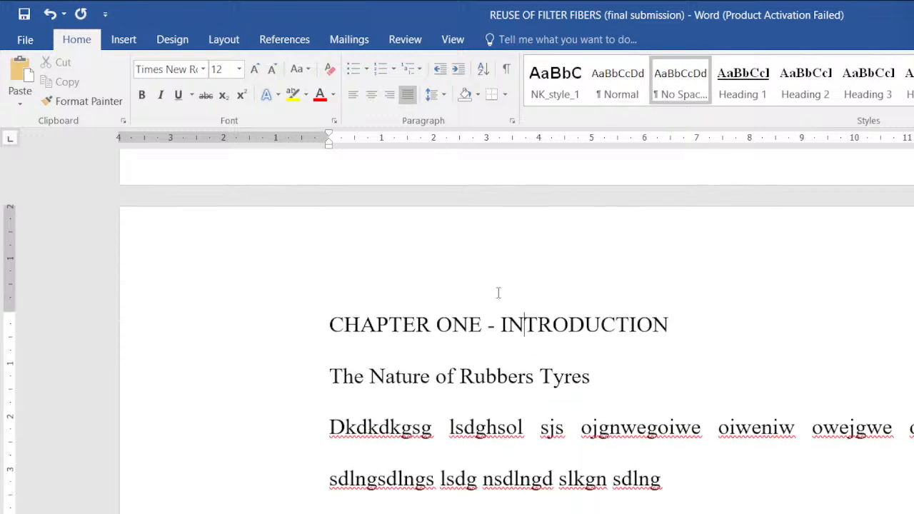
triple_click(465, 331)
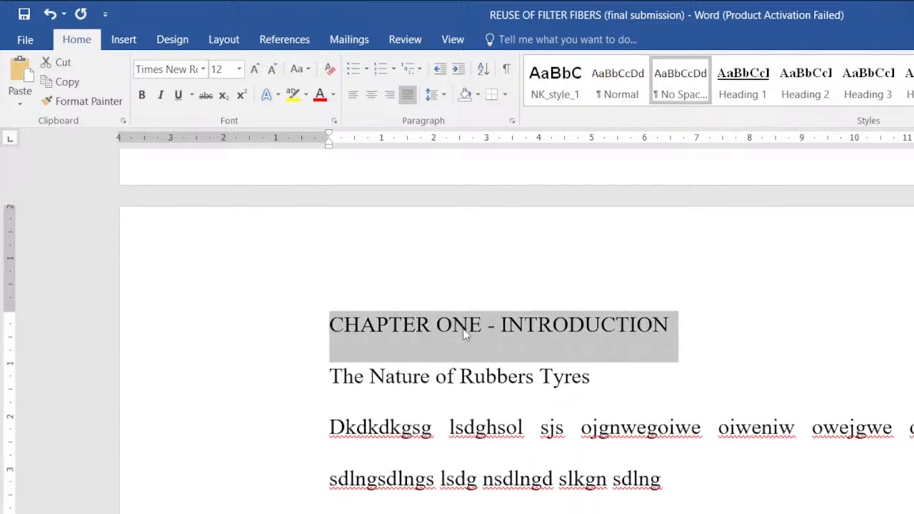
left_click(743, 90)
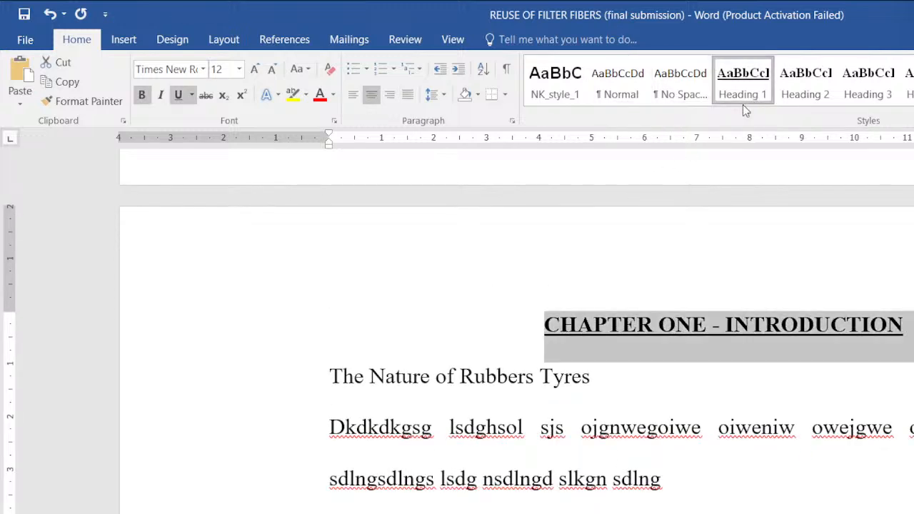
left_click(609, 390)
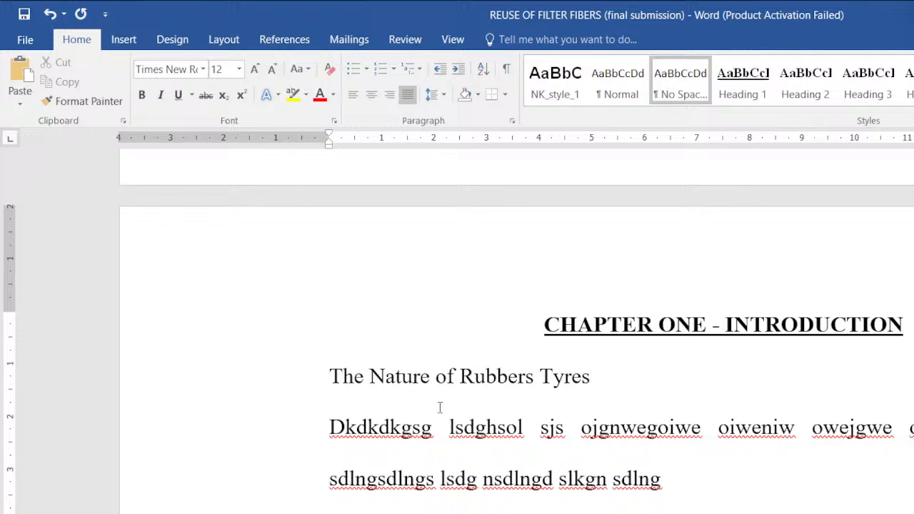
left_click(328, 376)
key("Left")
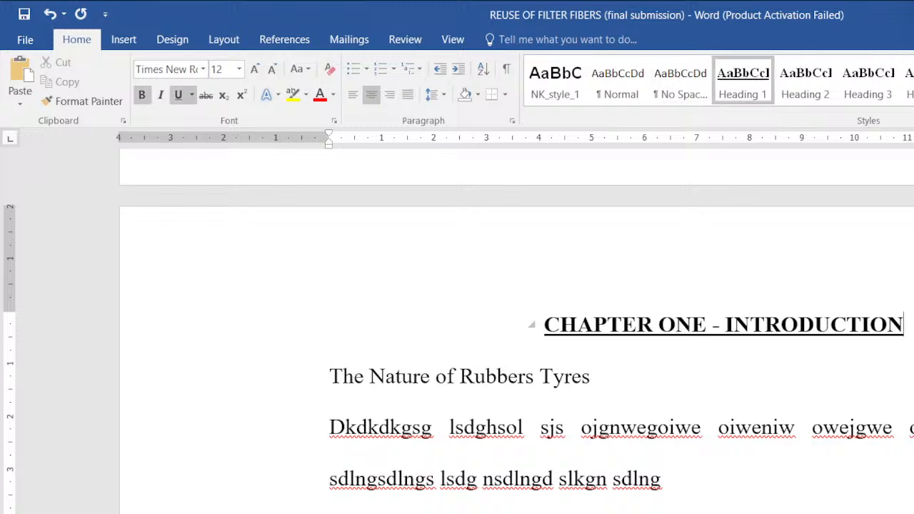
left_click(893, 380)
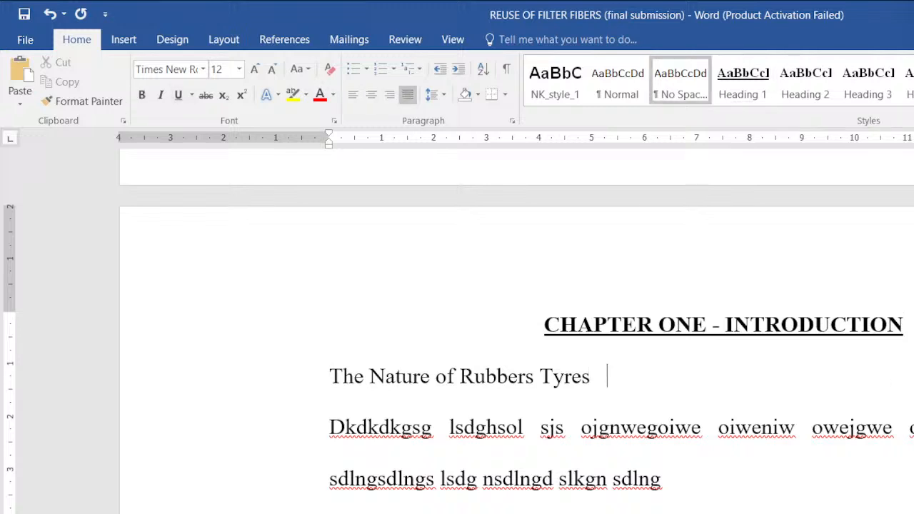
type("1.")
type("1")
type(".0")
key("BackSpace")
type("0")
key("shift+Left")
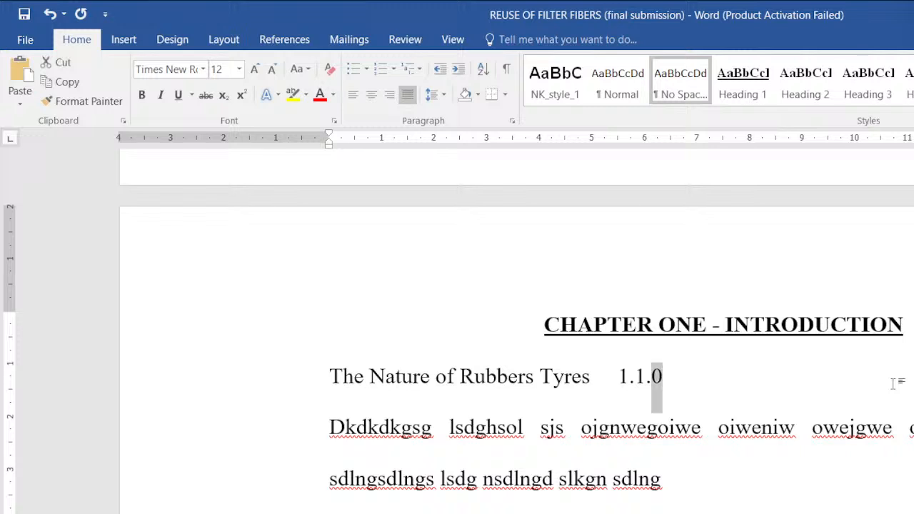
key("shift+Left")
key("shift+Left")
key("shift+Left")
key("shift+Left")
key("Delete")
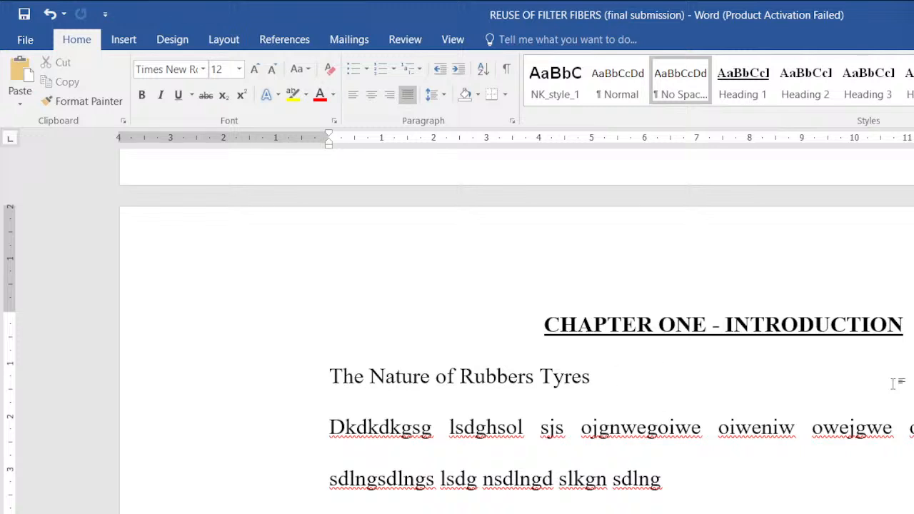
Insert the section number 1.1.0 in front of the "The Nature of Rubbers Tyres" subheading.
key("Right")
key("Down")
key("Up")
key("Up")
type("1.1.0")
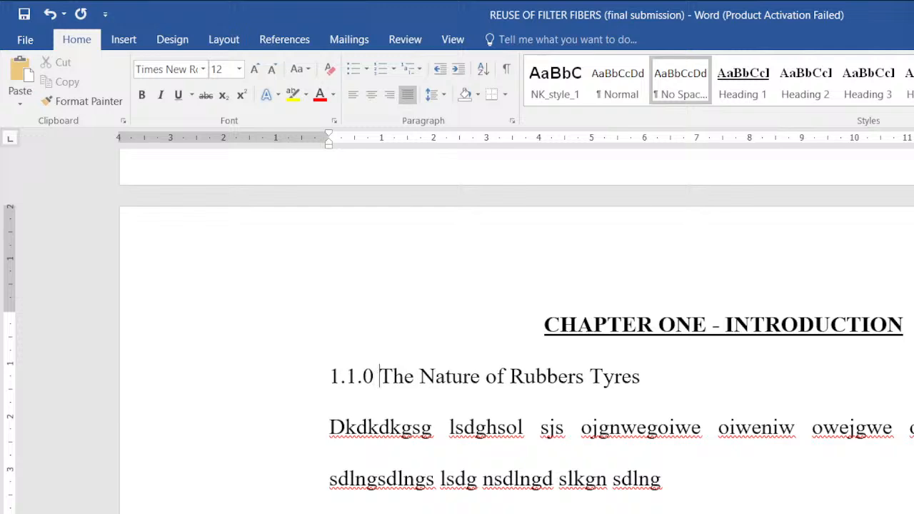
Look through chapters one and two to examine their subheadings and where each section starts.
scroll(893, 279, "down", 7)
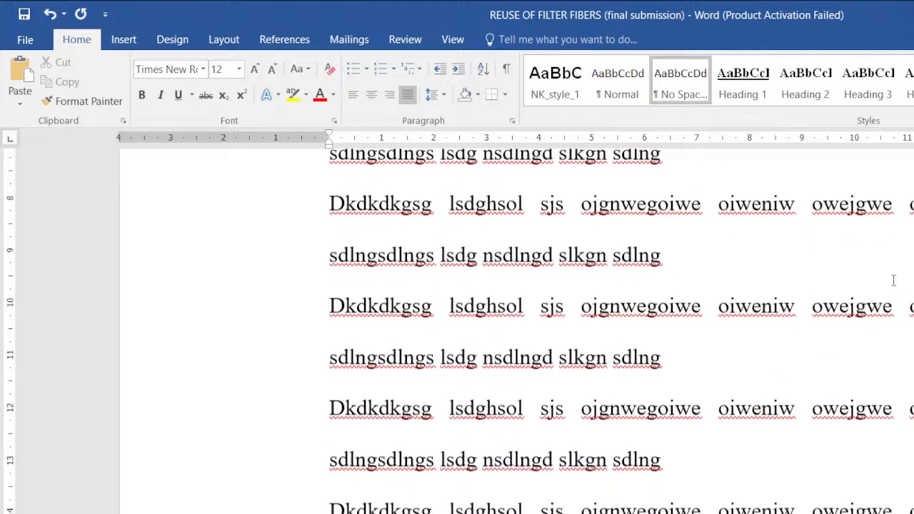
scroll(893, 280, "down", 6)
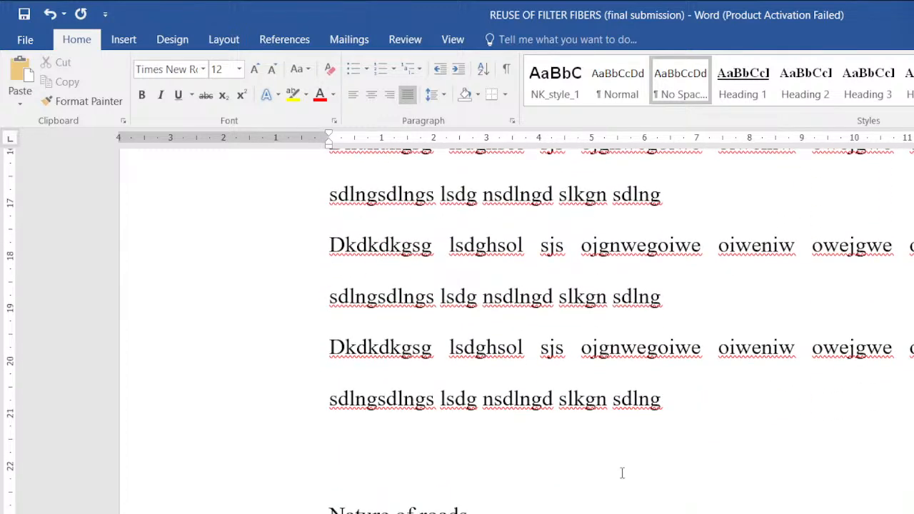
left_click(622, 473)
scroll(389, 444, "up", 5)
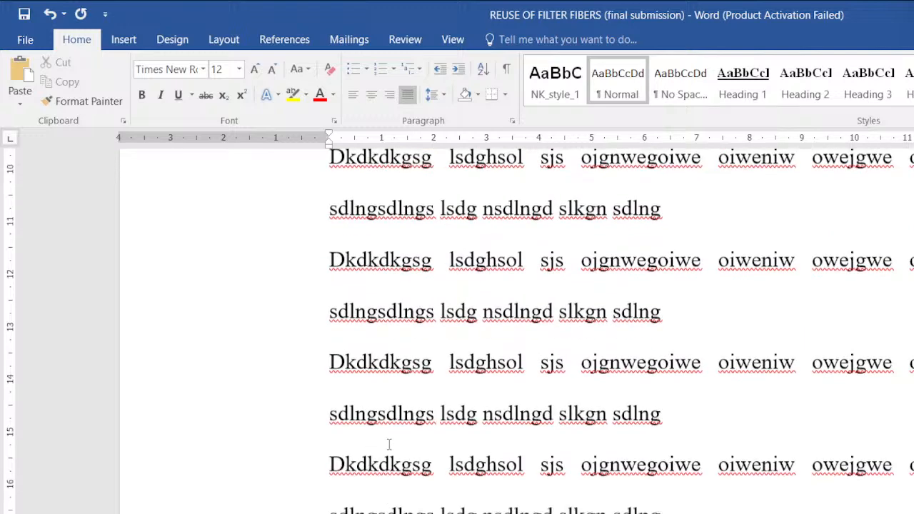
scroll(390, 445, "up", 4)
scroll(393, 442, "up", 3)
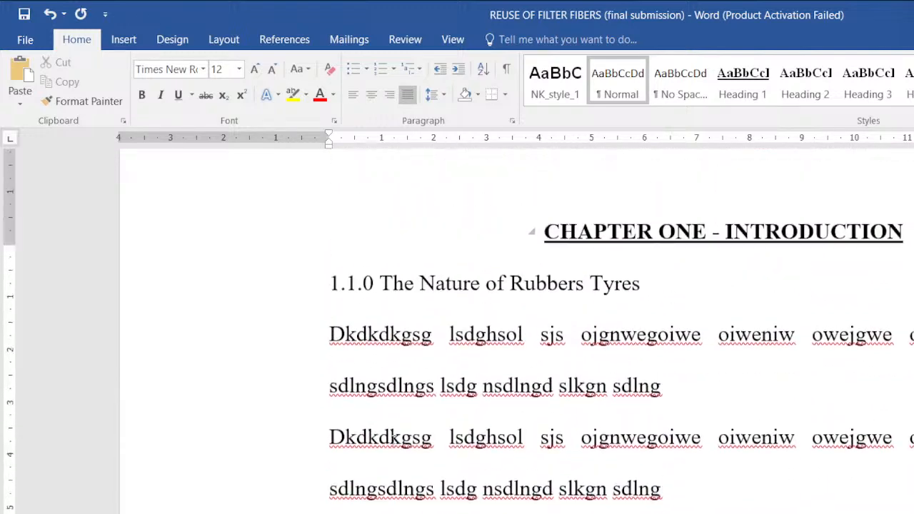
scroll(612, 333, "down", 14)
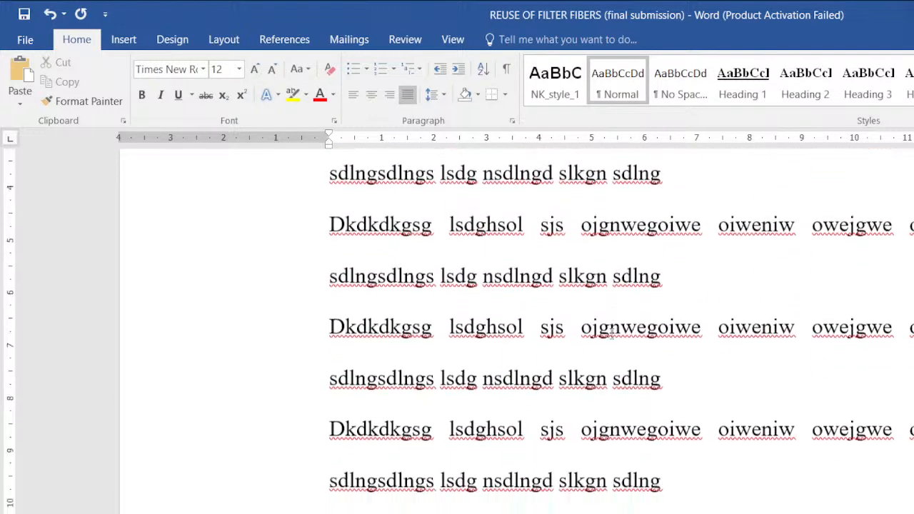
scroll(612, 333, "down", 20)
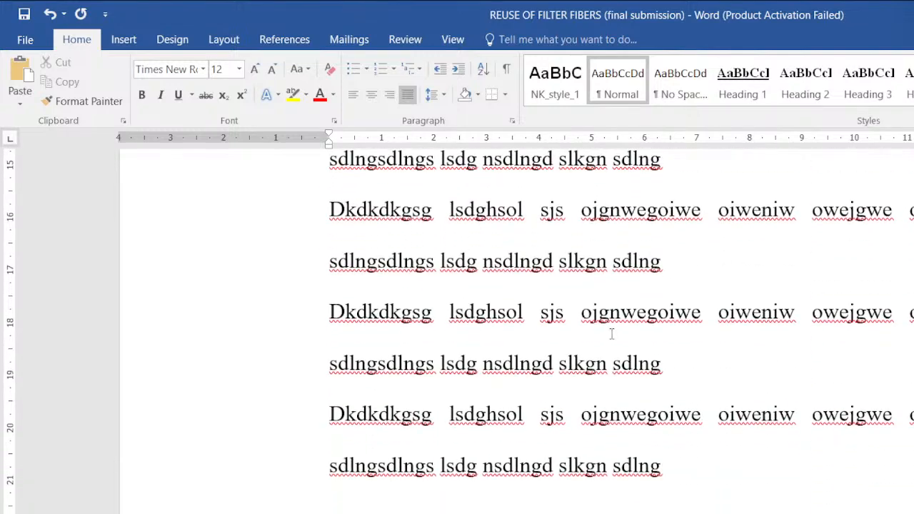
scroll(612, 333, "down", 20)
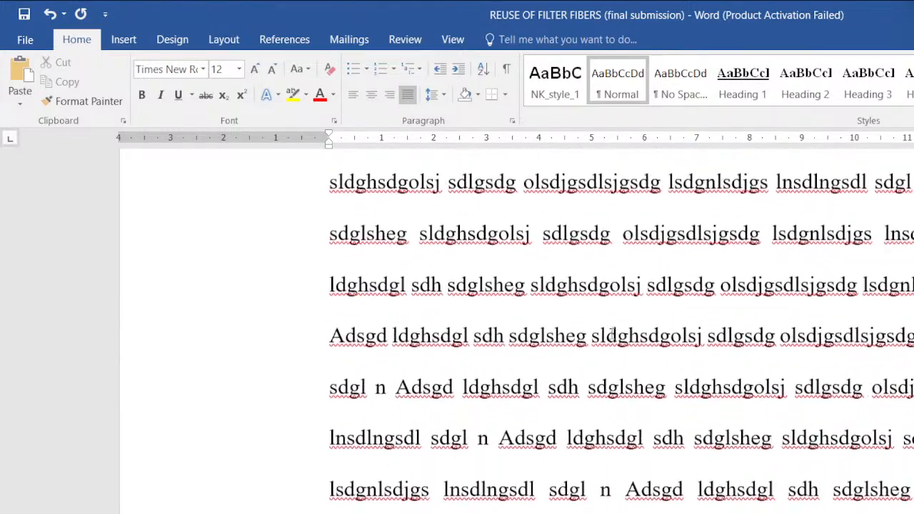
scroll(611, 334, "down", 8)
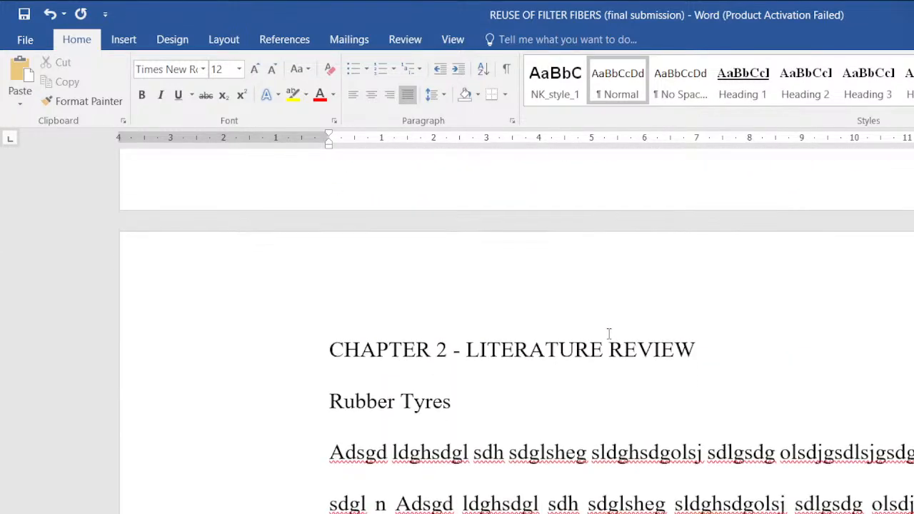
scroll(616, 350, "down", 10)
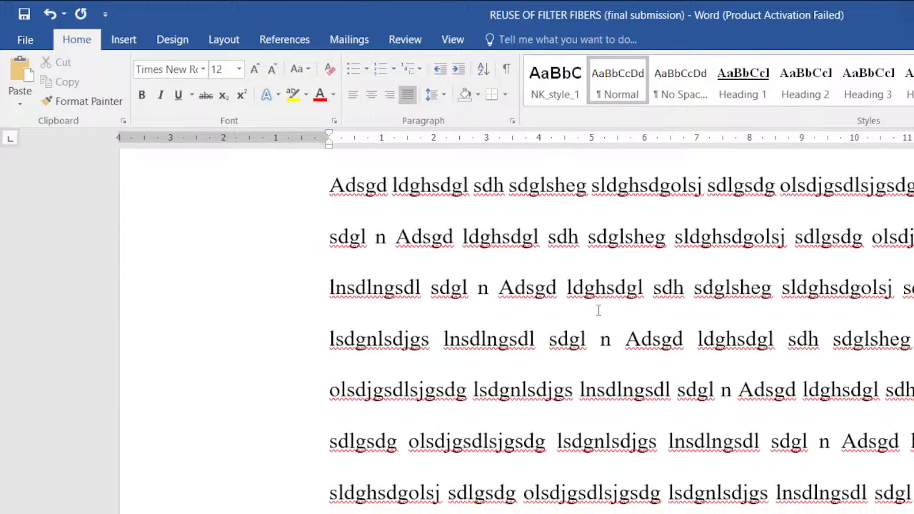
scroll(568, 265, "down", 15)
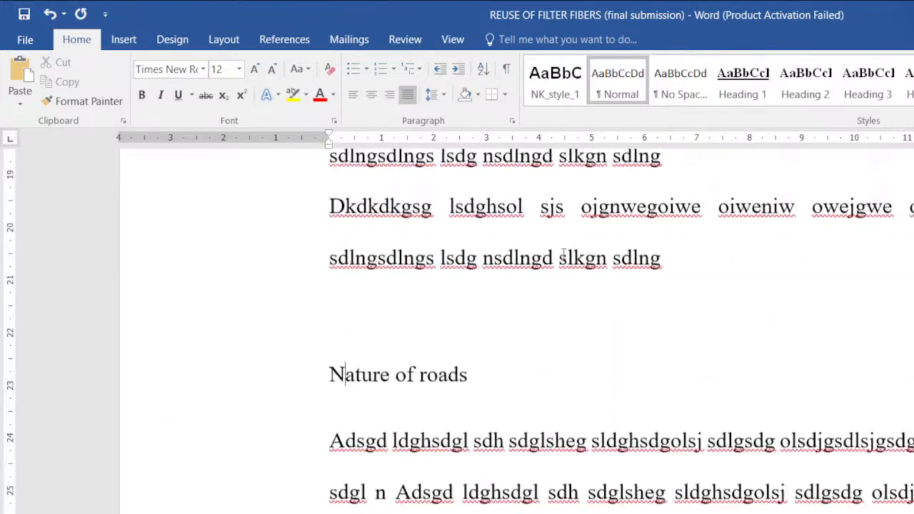
scroll(563, 254, "up", 15)
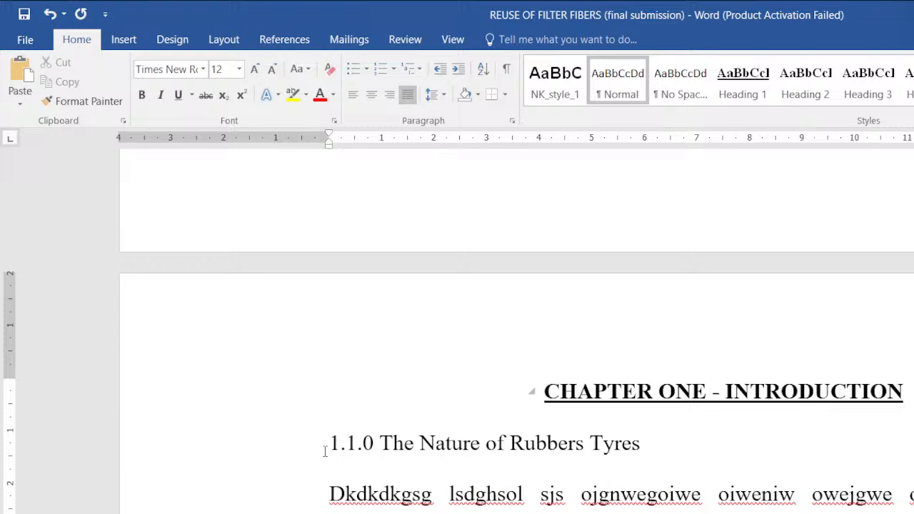
Insert the section number 1.2.0 in front of the "Nature of roads" subheading in chapter one.
scroll(325, 452, "down", 15)
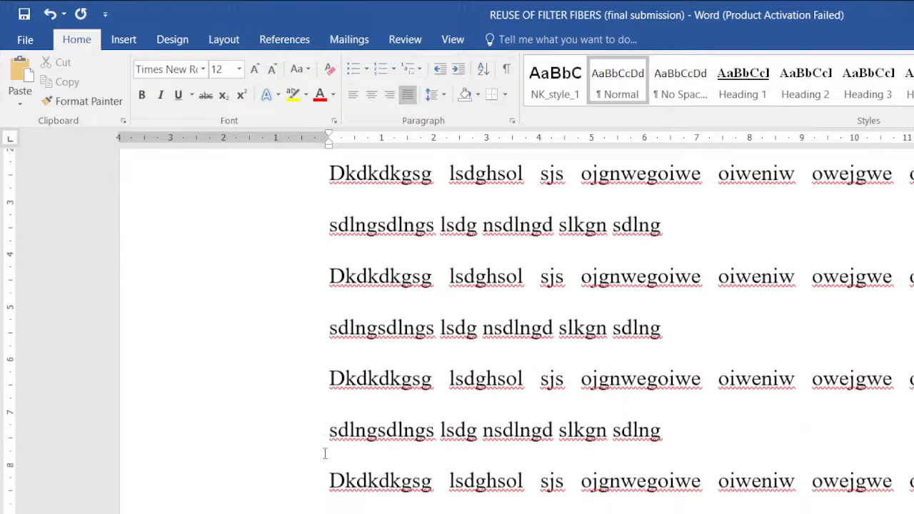
scroll(277, 355, "up", 4)
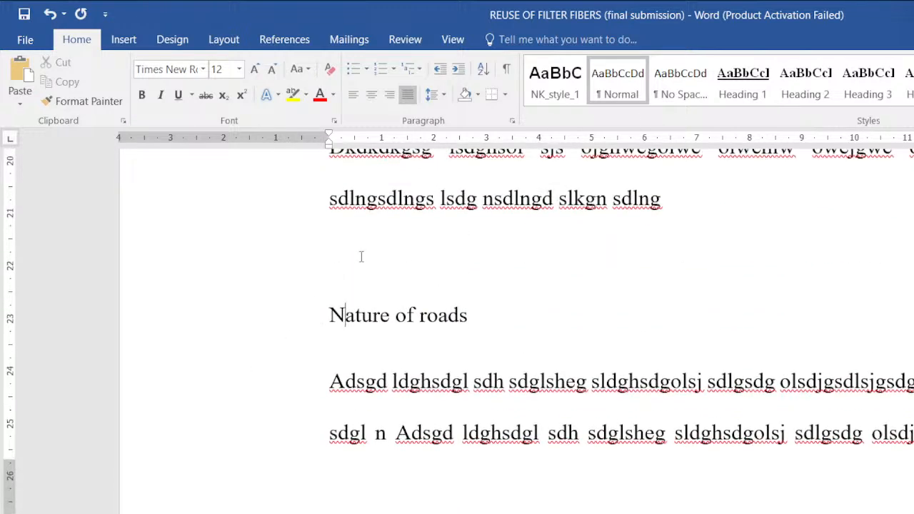
left_click(332, 267)
key("Down")
type("1.2.0")
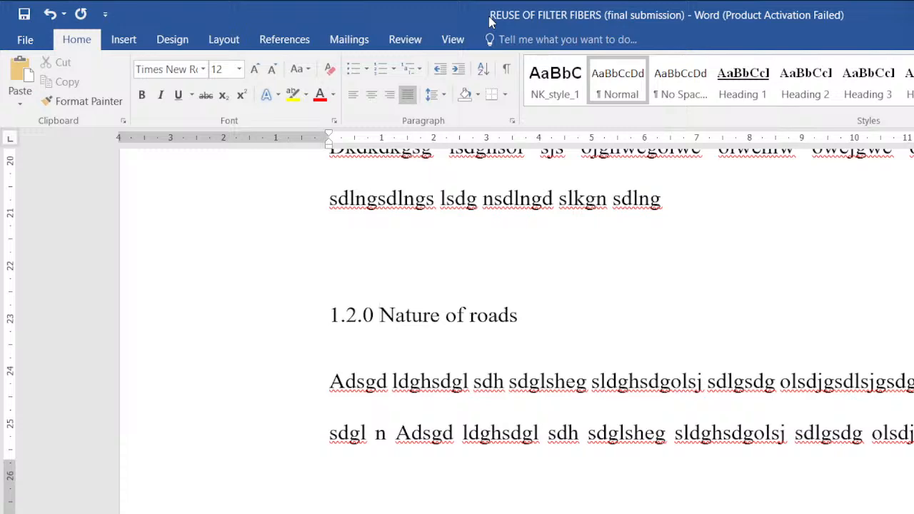
key("alt+r")
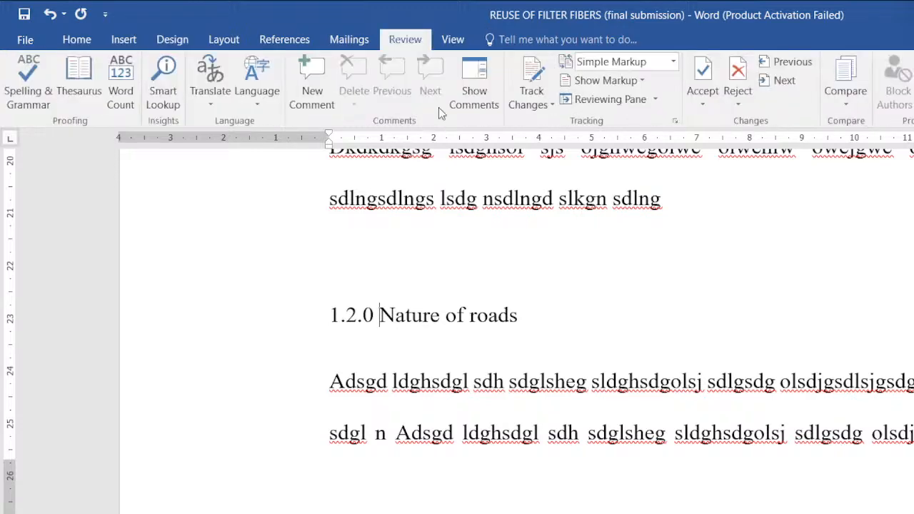
Insert the section number 2.1.0 in front of the "Rubber Tyres" subheading in the literature review chapter.
scroll(427, 401, "down", 15)
scroll(427, 402, "down", 5)
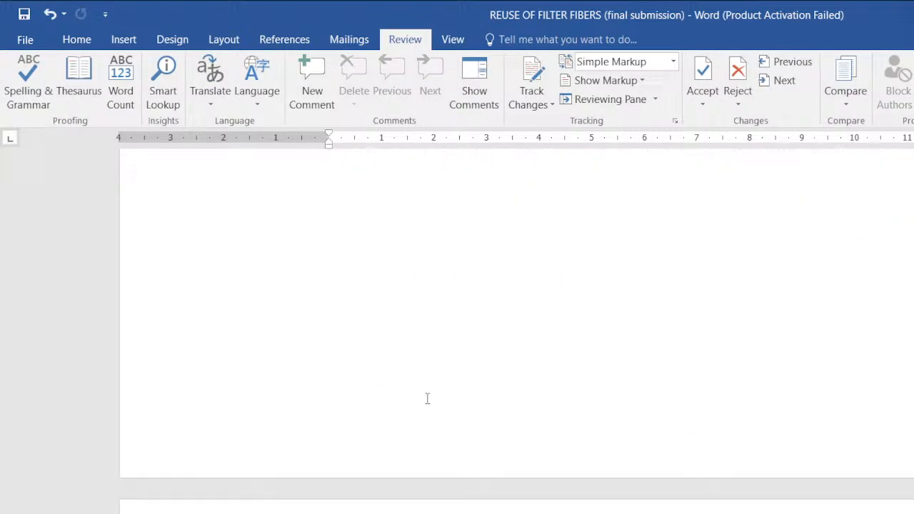
left_click(326, 402)
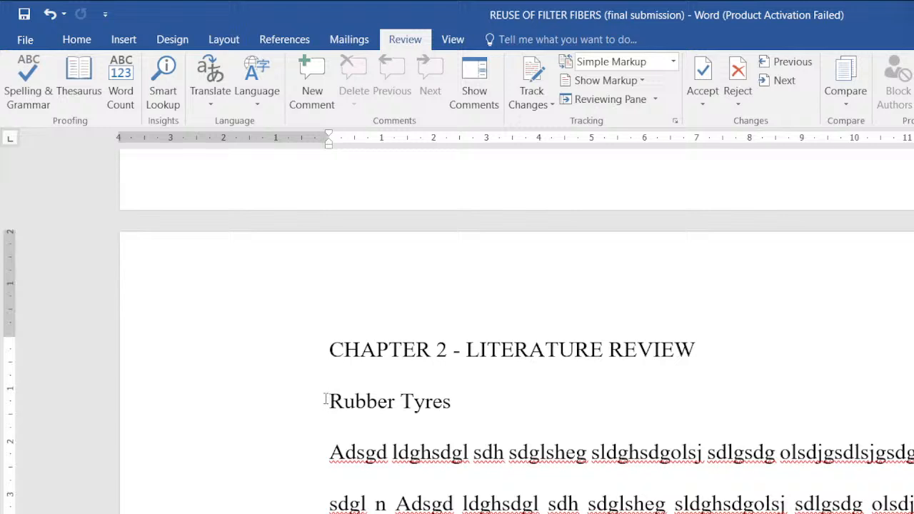
type("2.")
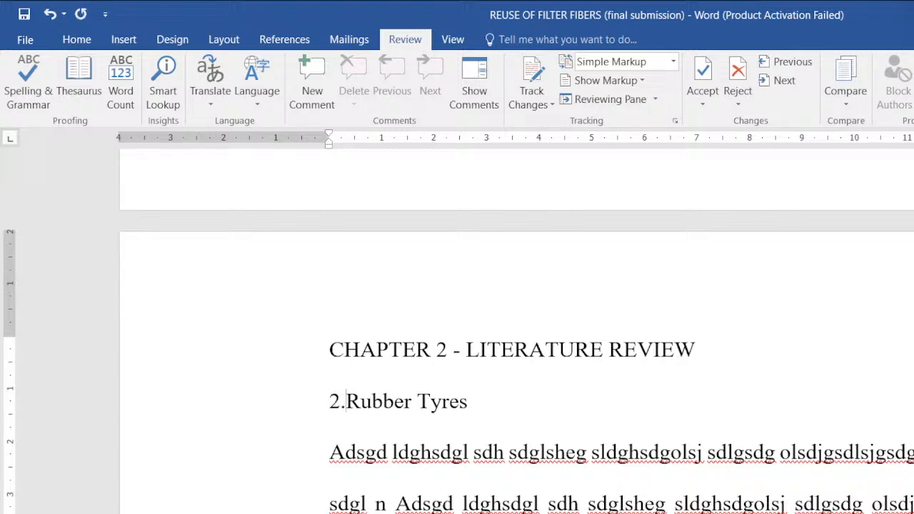
type("1.0")
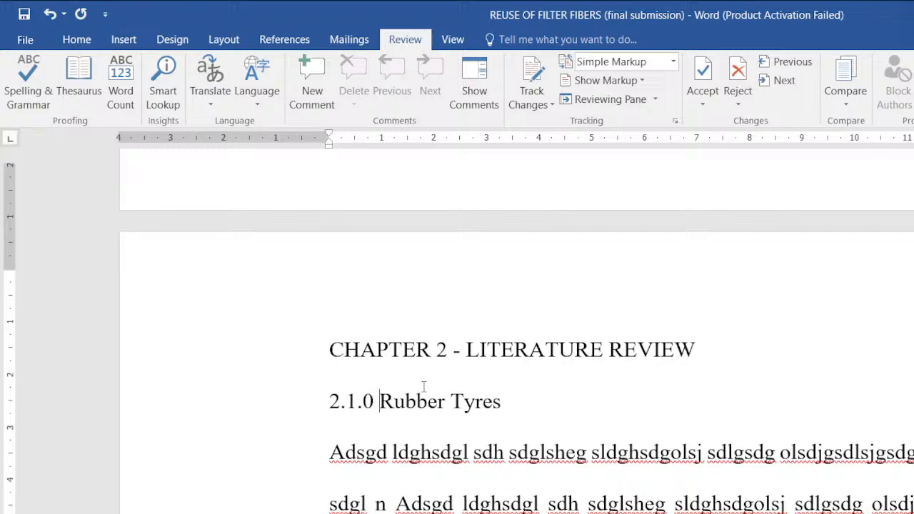
Insert the section number 2.1.1 in front of the "Types of Rubbers Tyres" subheading in chapter two.
scroll(424, 386, "down", 10)
scroll(424, 386, "down", 12)
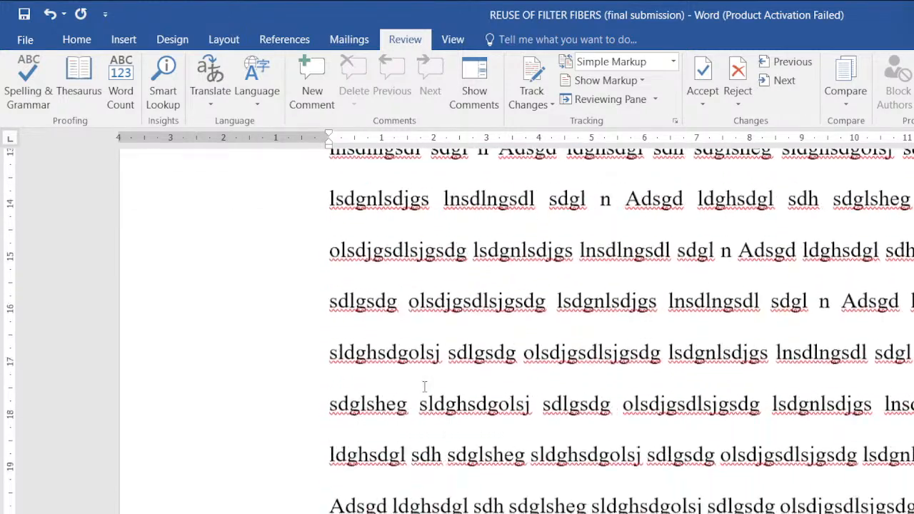
scroll(424, 386, "down", 6)
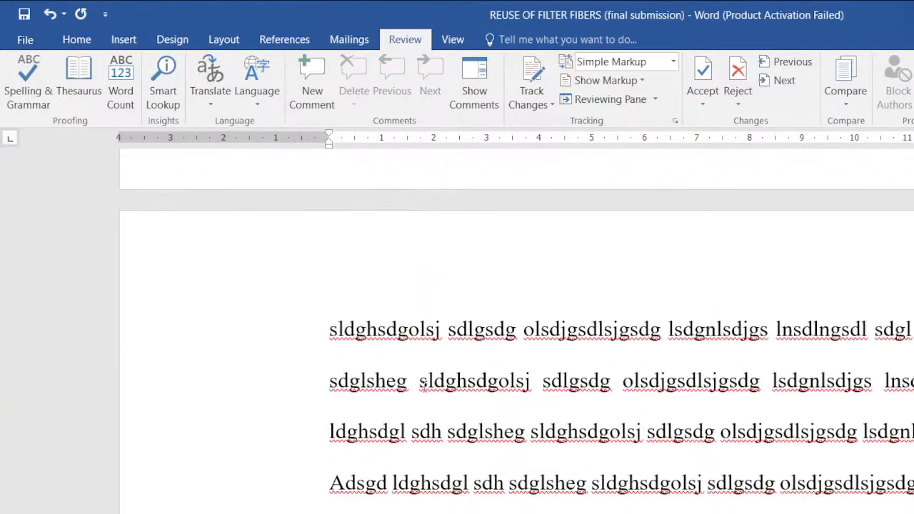
left_click(425, 387)
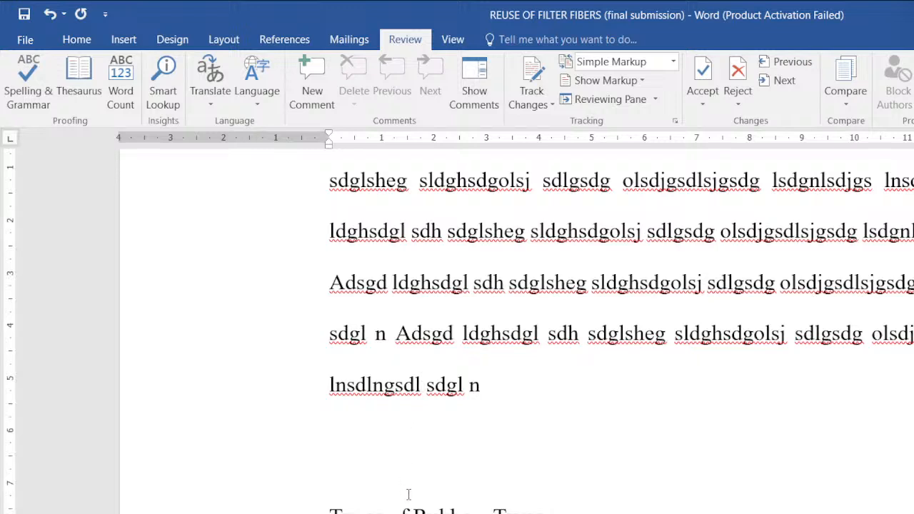
key("Down")
type("1")
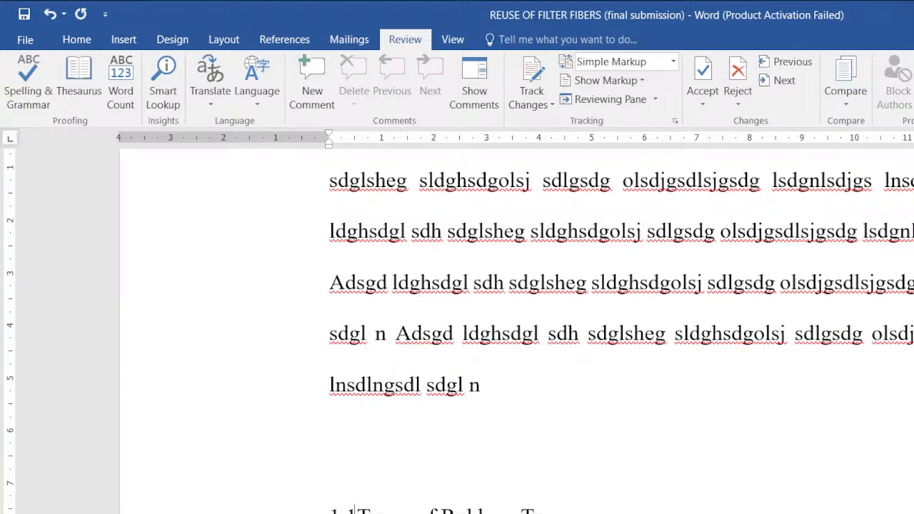
key("BackSpace")
key("BackSpace")
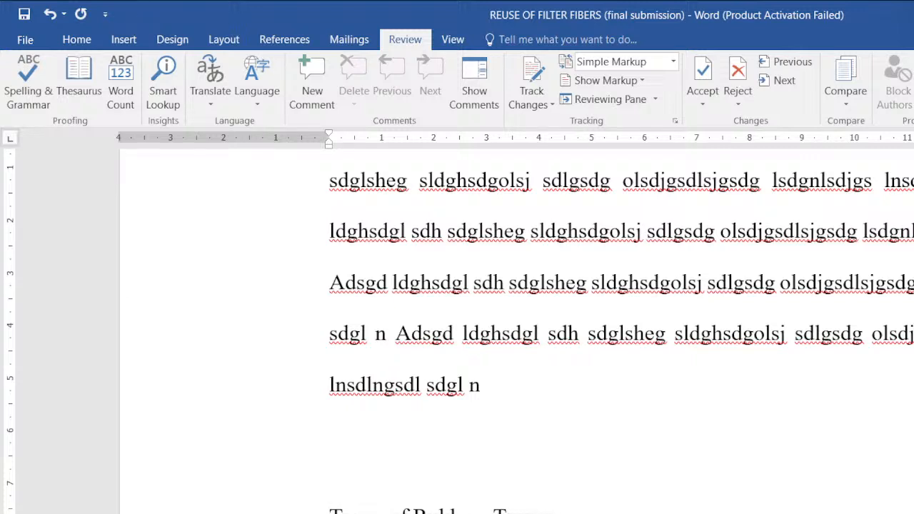
type("2")
scroll(517, 329, "up", 15)
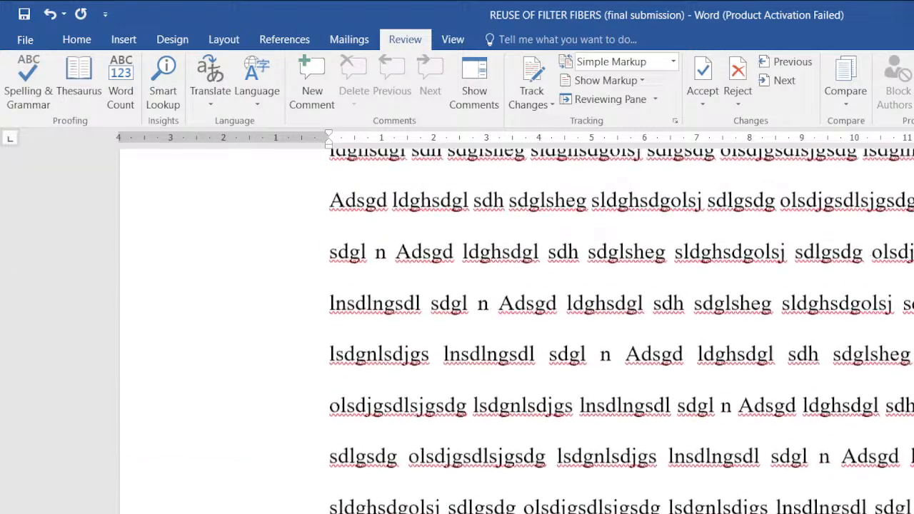
scroll(517, 329, "down", 15)
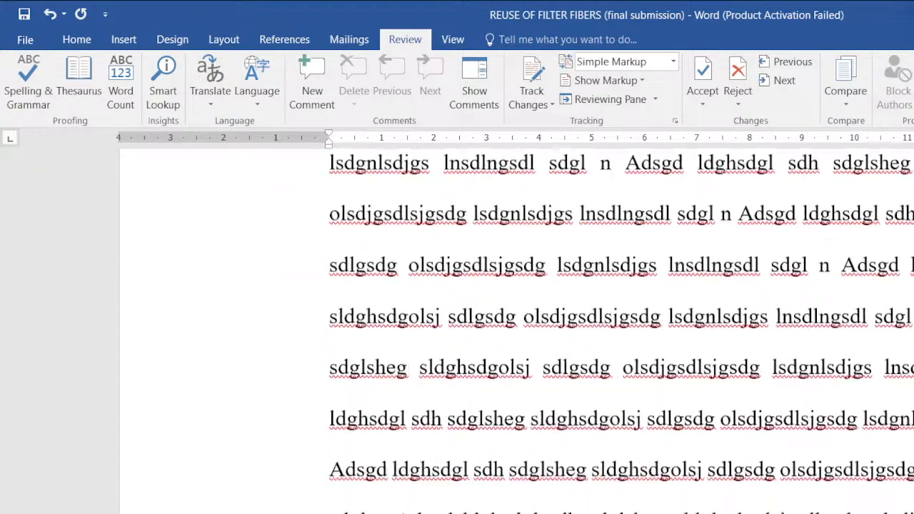
scroll(517, 328, "down", 8)
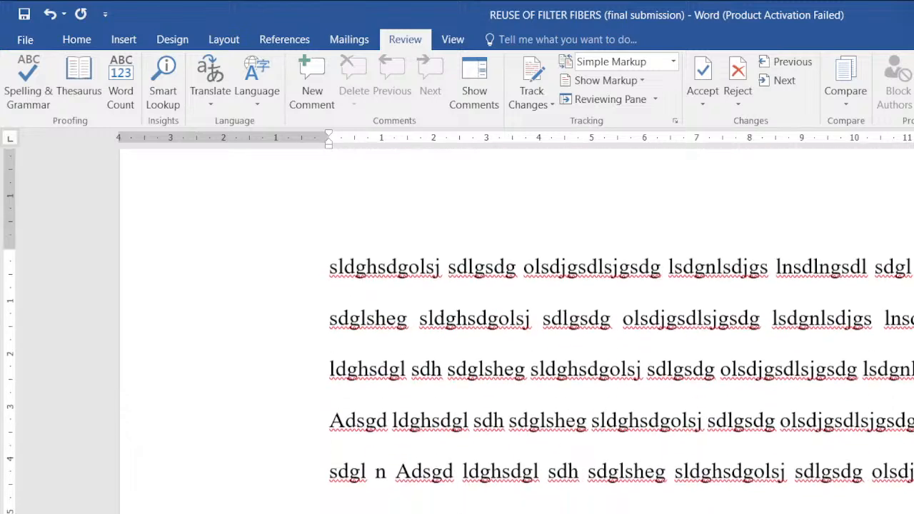
scroll(517, 328, "down", 2)
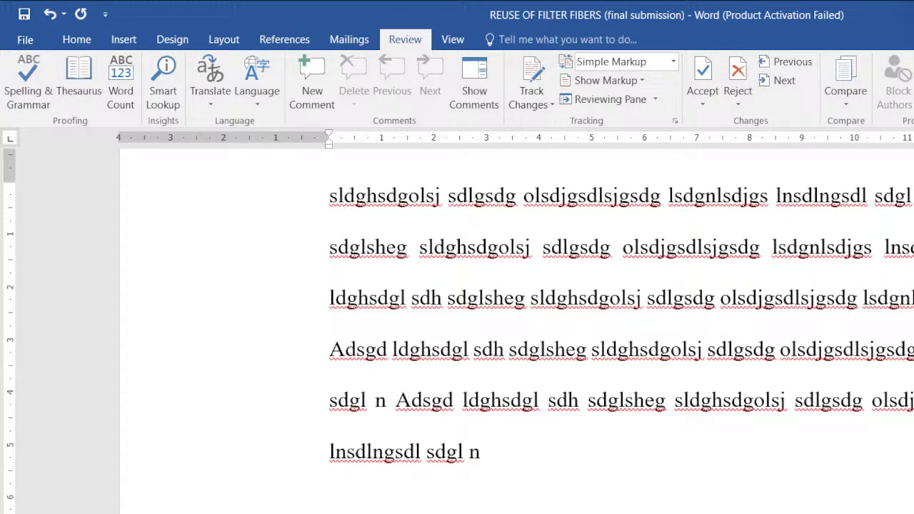
scroll(517, 329, "down", 10)
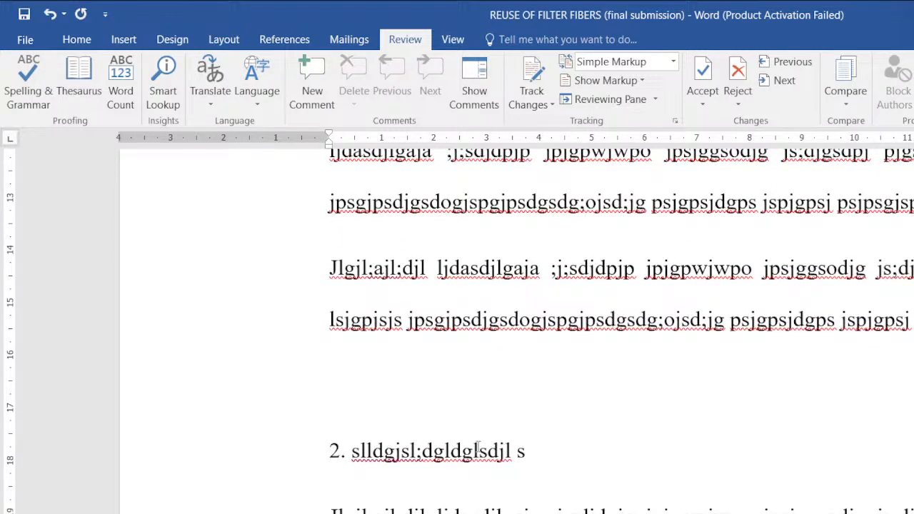
scroll(479, 449, "up", 8)
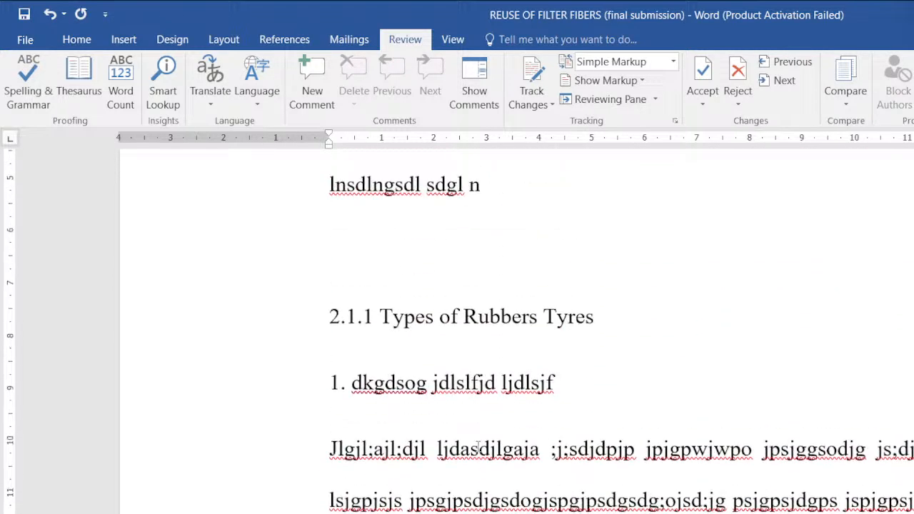
left_click(345, 382)
key("BackSpace")
key("BackSpace")
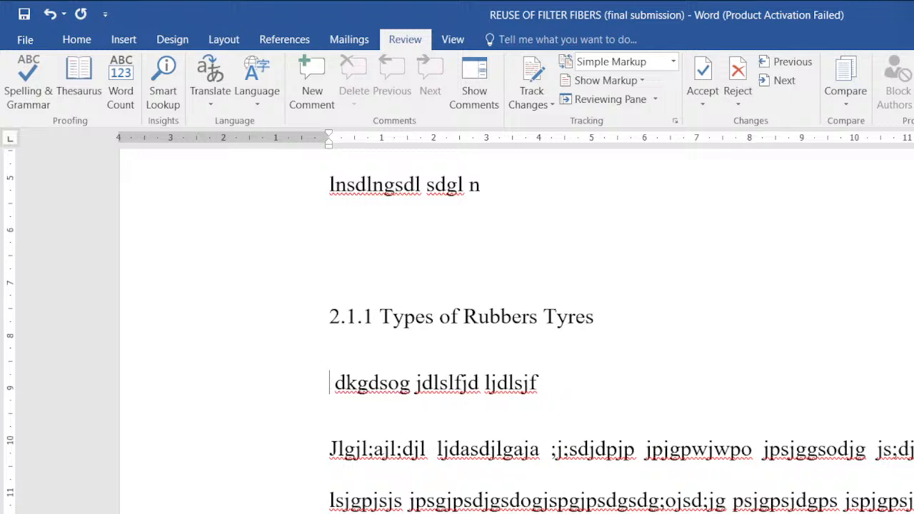
key("Return")
type("2.1")
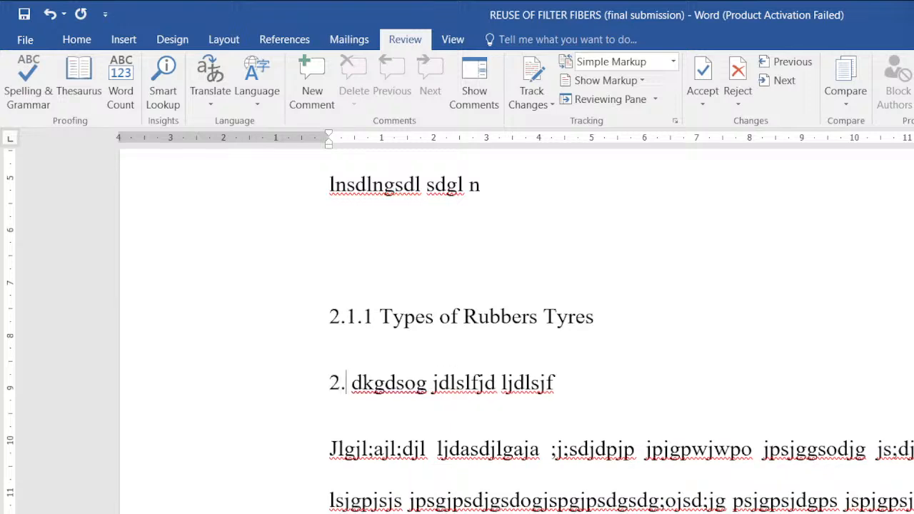
key("BackSpace")
key("BackSpace")
key("BackSpace")
type("1")
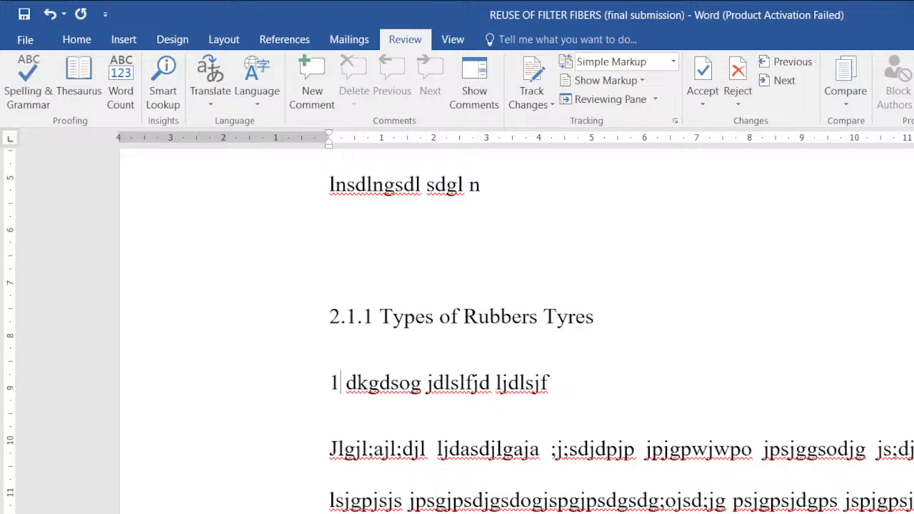
type(".")
Look through chapter two from its title to the Activated Charcoal subheading to examine how sections and numbered items are organised.
scroll(429, 413, "down", 20)
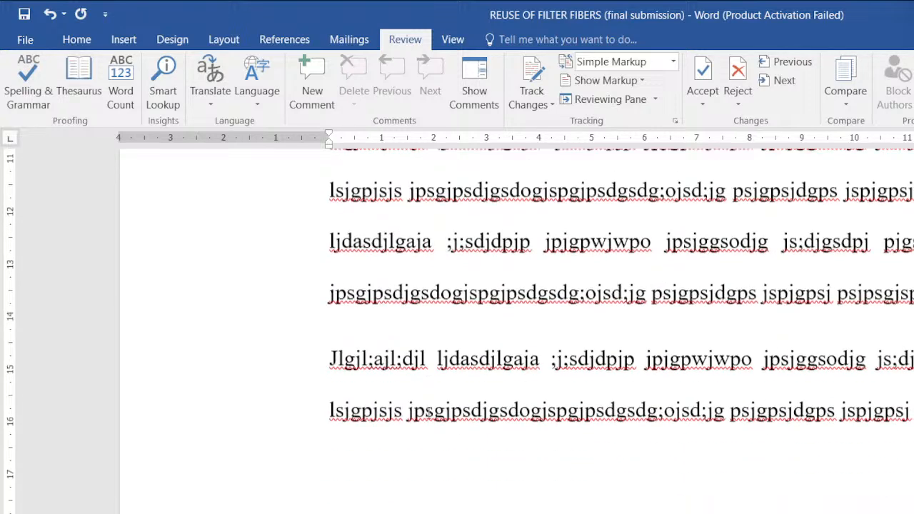
scroll(429, 413, "down", 15)
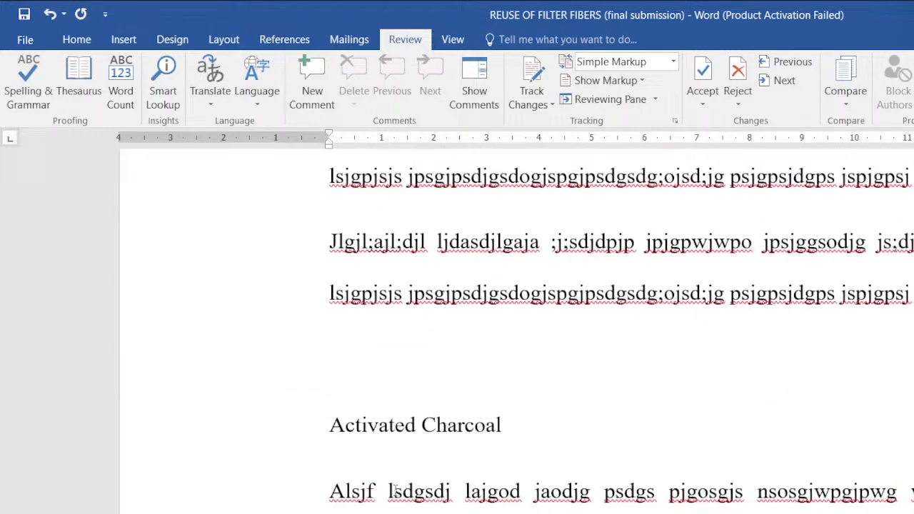
left_click(336, 429)
scroll(337, 431, "up", 15)
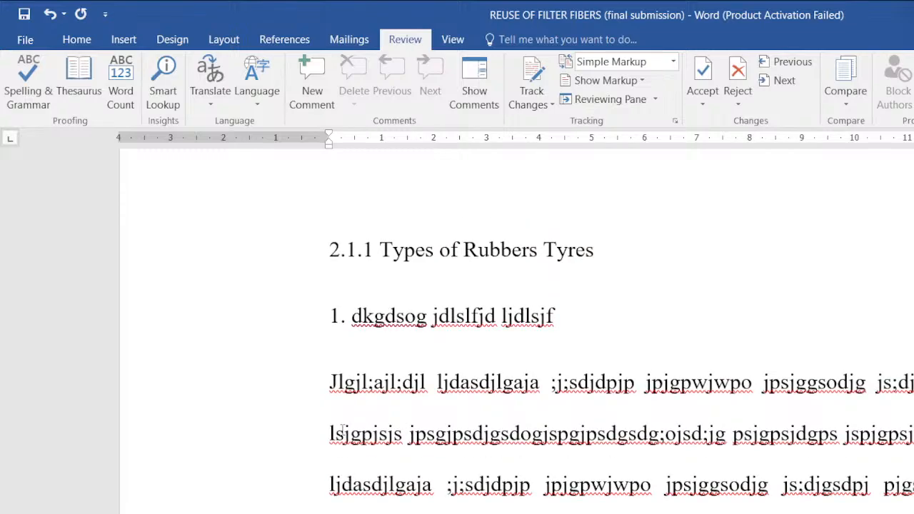
scroll(341, 433, "up", 10)
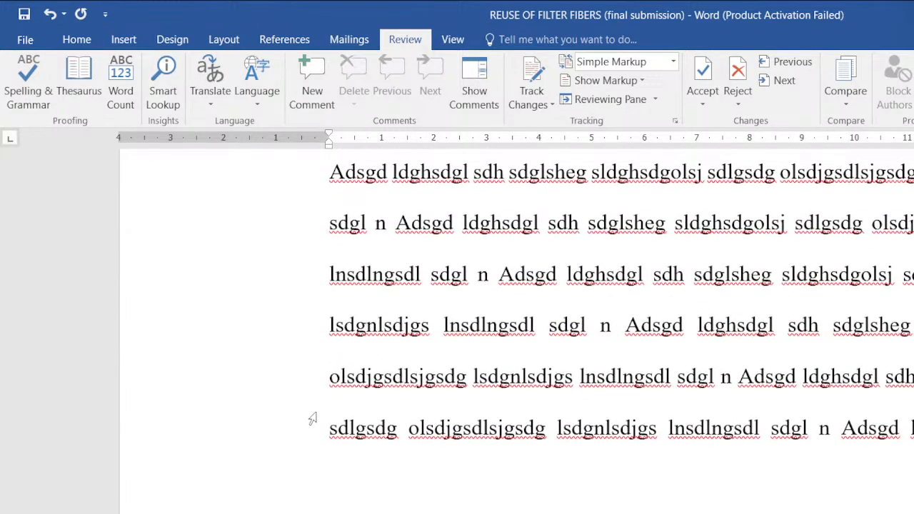
scroll(312, 419, "up", 10)
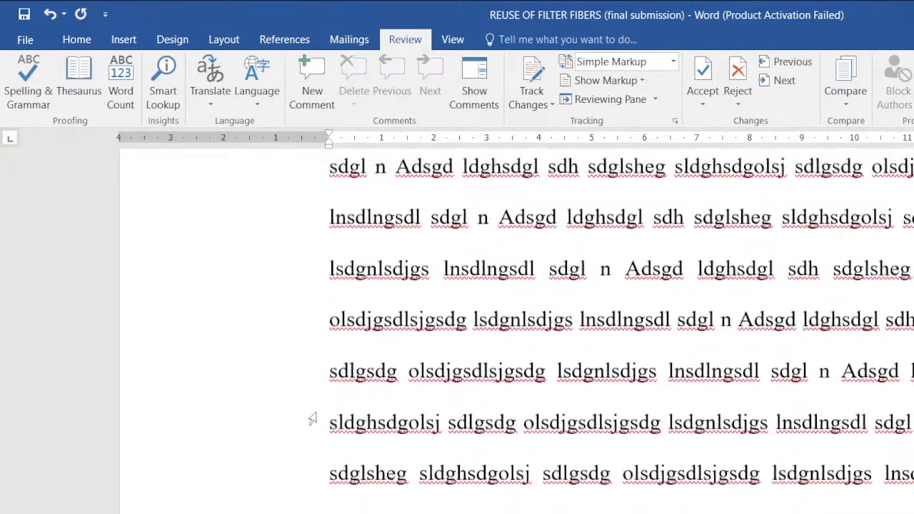
scroll(312, 419, "up", 1)
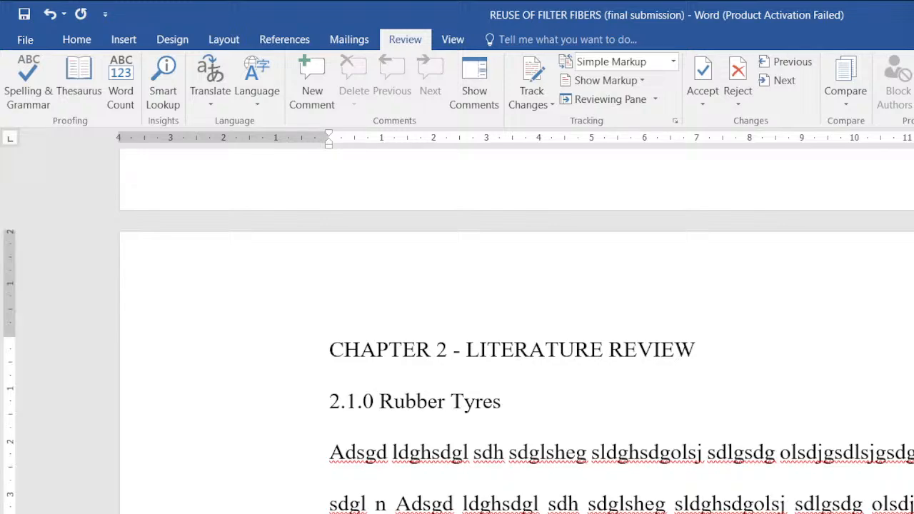
scroll(698, 504, "down", 15)
scroll(515, 322, "down", 15)
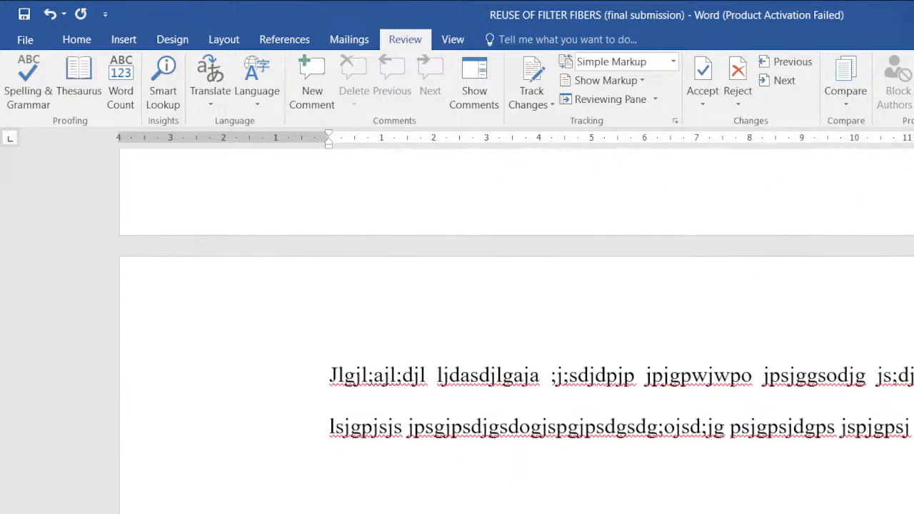
scroll(514, 321, "down", 5)
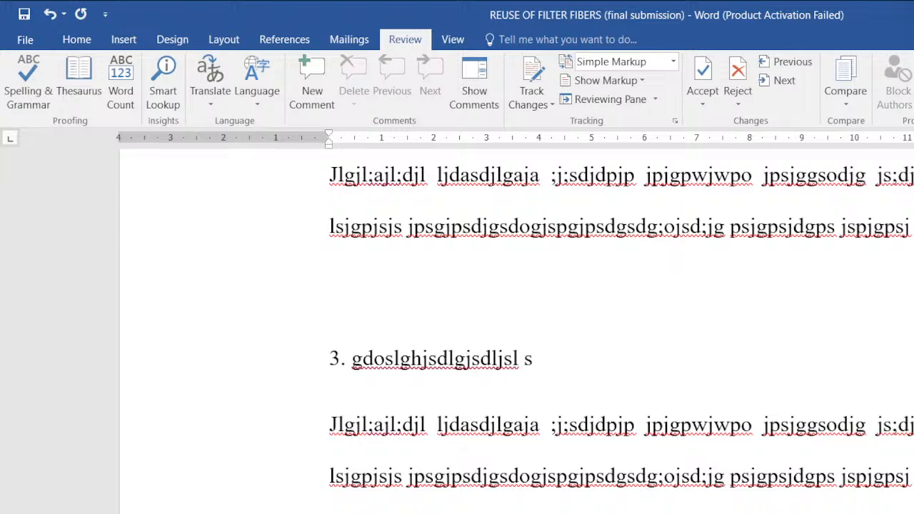
Insert the section number 2.2.0 in front of the "Activated Charcoal" subheading in chapter two.
scroll(440, 466, "down", 15)
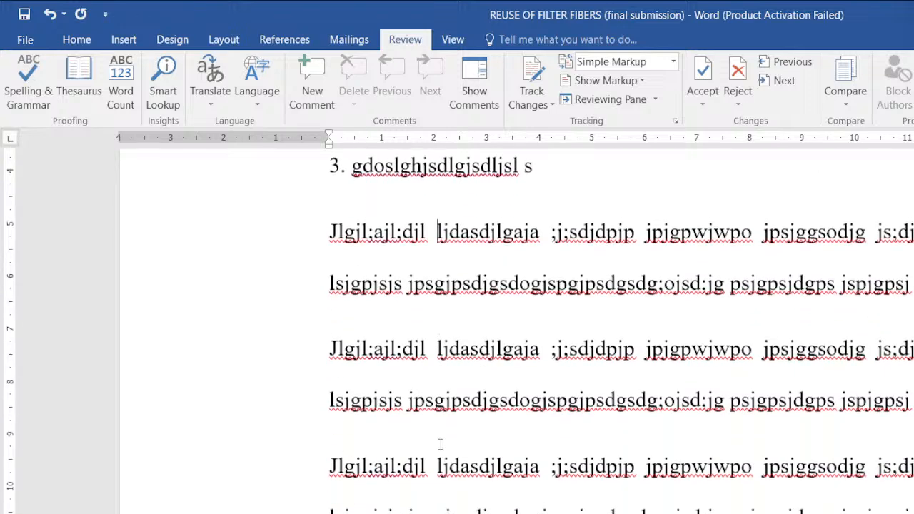
scroll(433, 426, "up", 3)
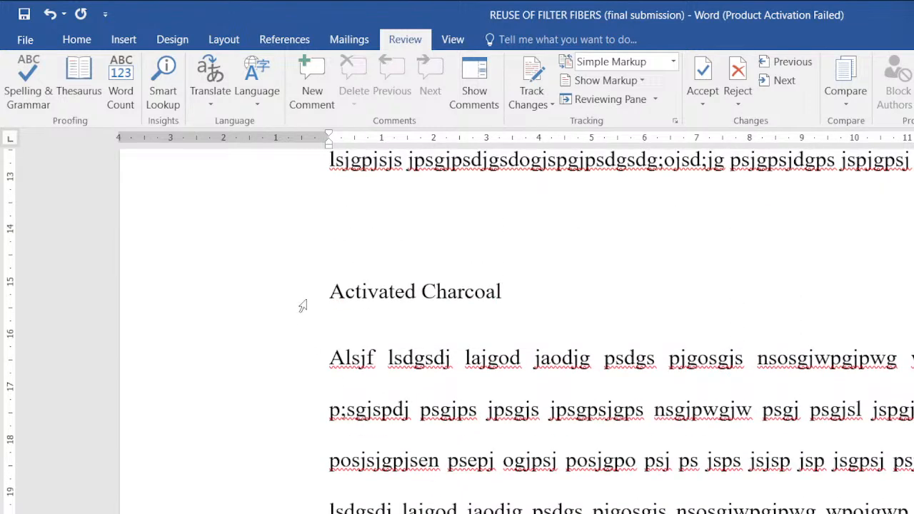
left_click(332, 292)
type("2")
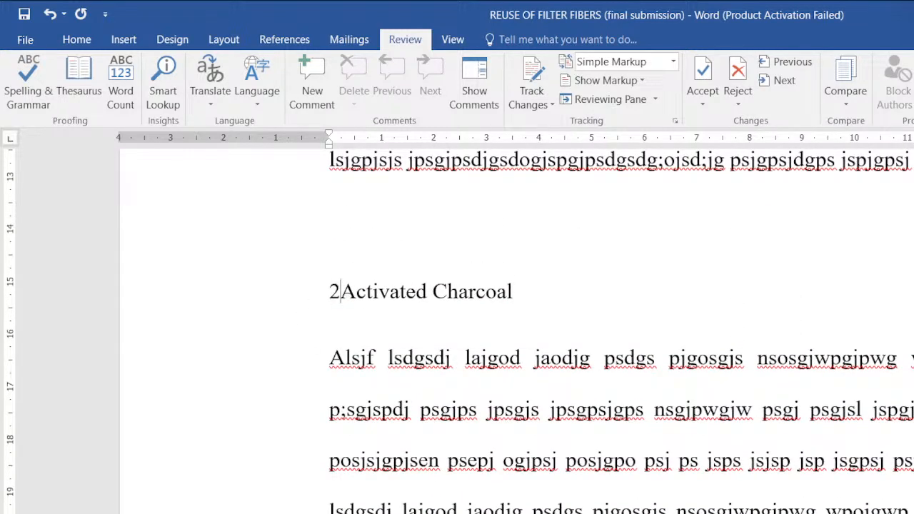
type(".2.0")
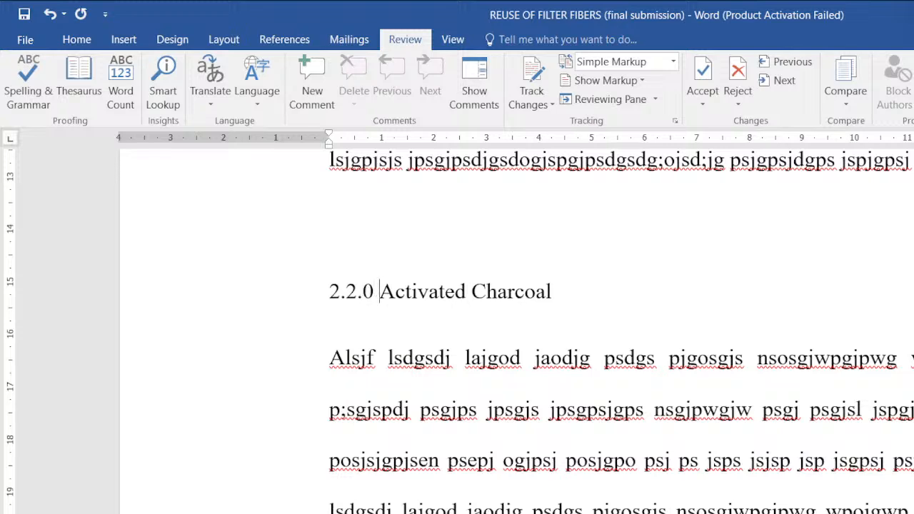
Add a new subheading reading "Types of Activated Charcoal" below the Activated Charcoal text, above the Pyrolysis subheading.
scroll(342, 285, "down", 2)
scroll(341, 285, "down", 15)
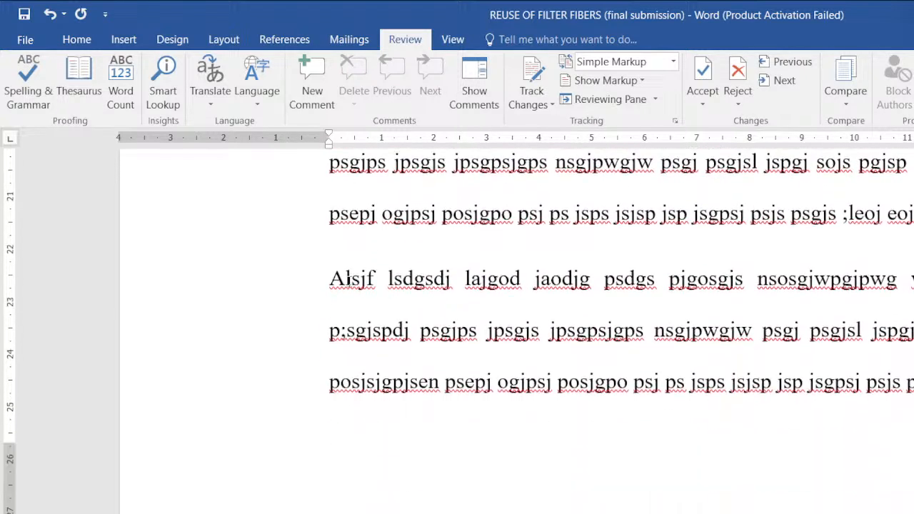
left_click(562, 216)
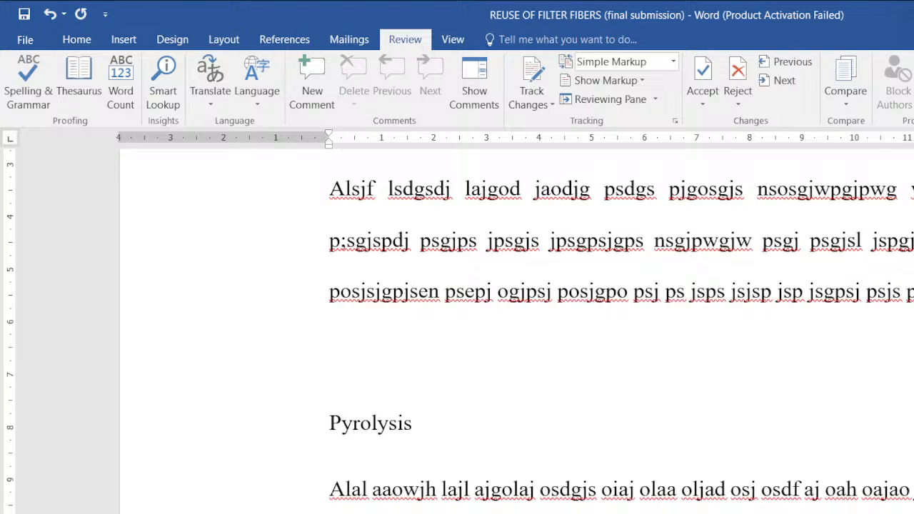
key("ctrl+Return")
type("tYPES")
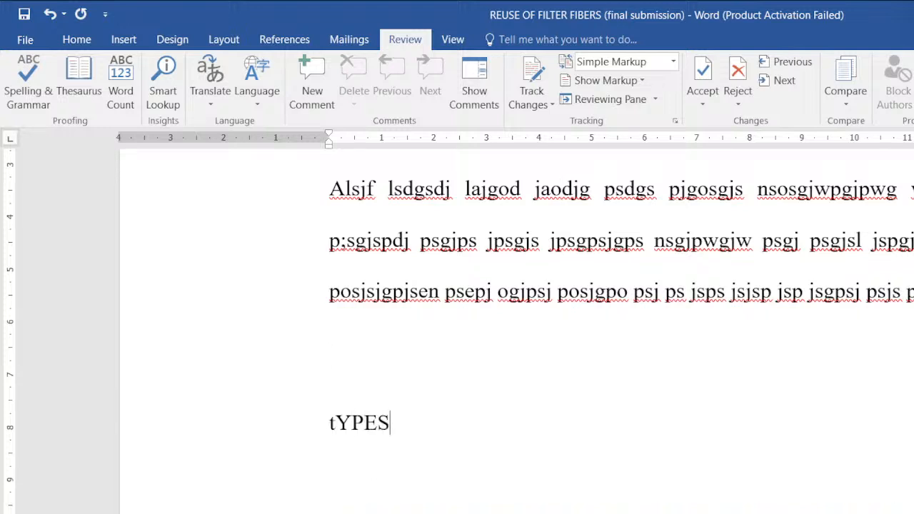
key("BackSpace")
key("BackSpace")
key("BackSpace")
key("BackSpace")
key("BackSpace")
key("BackSpace")
type("tYES")
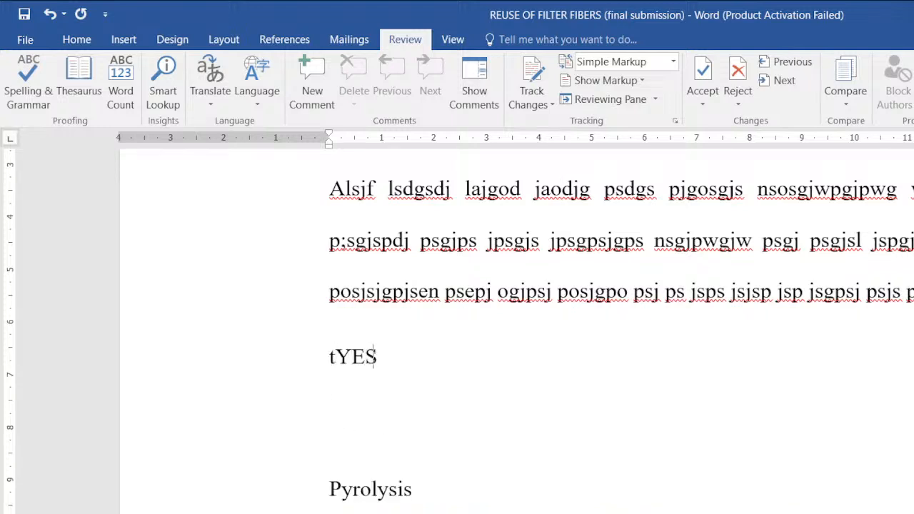
key("BackSpace")
key("BackSpace")
type("PES of ")
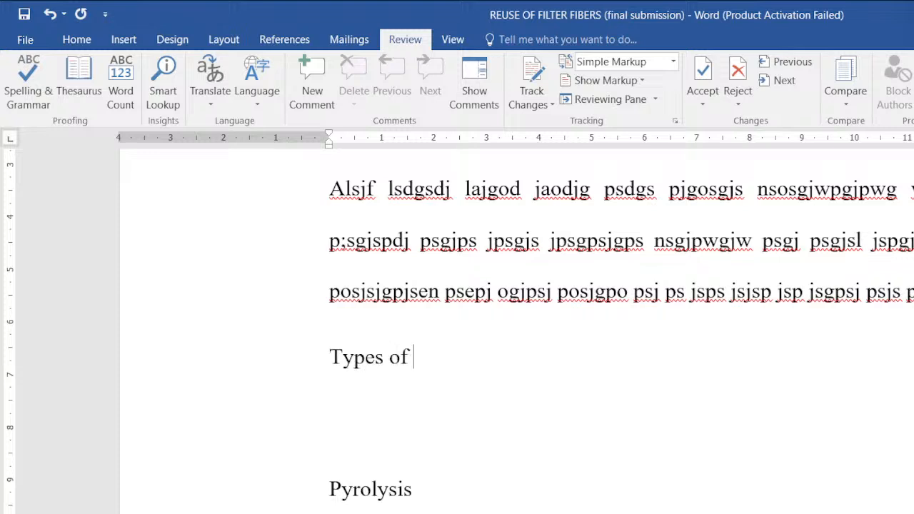
type("Activated A")
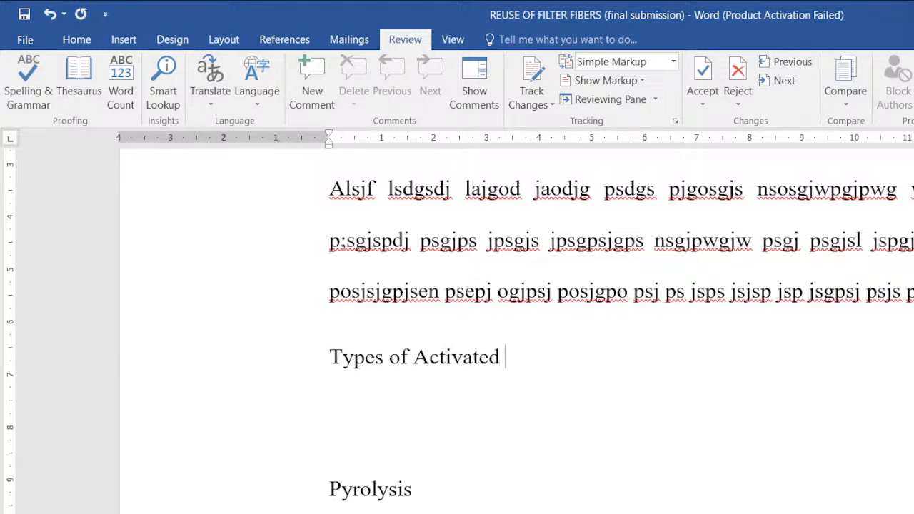
key("BackSpace")
type("c")
key("BackSpace")
type("Car")
key("BackSpace")
key("BackSpace")
key("BackSpace")
type("harcoal")
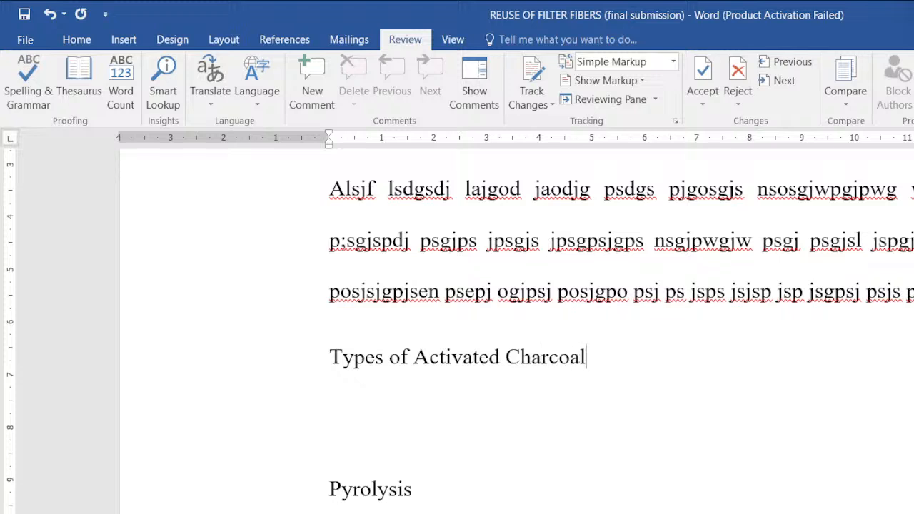
Insert the section number 2.2.1 in front of the "Types of Activated Charcoal" subheading in chapter two.
key("shift+Home")
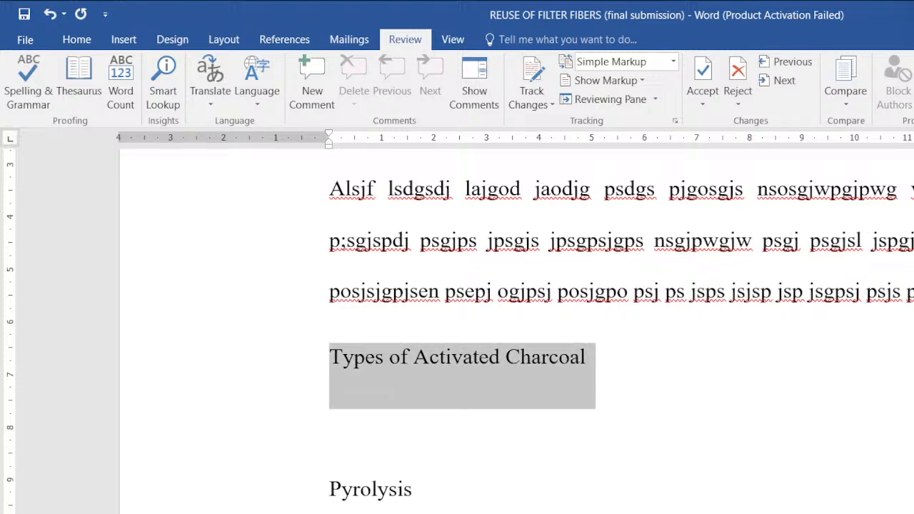
left_click(330, 357)
type("2.2")
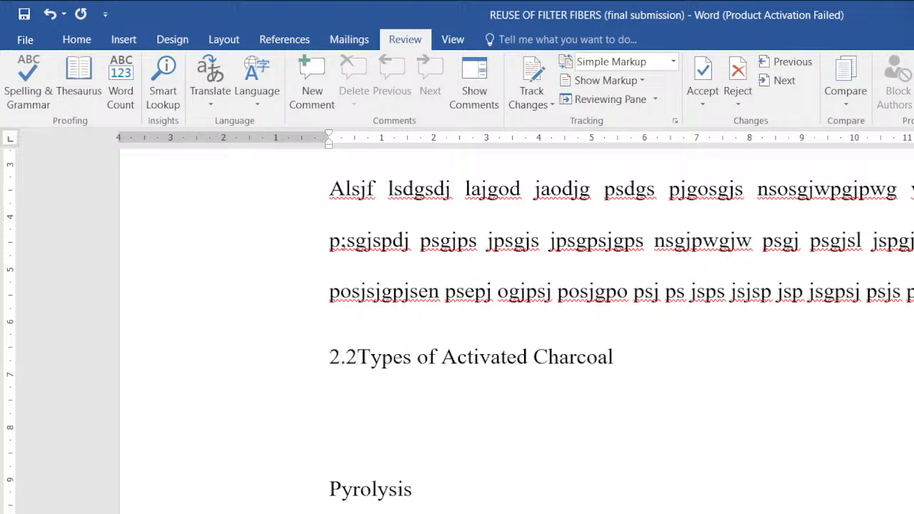
type(".1")
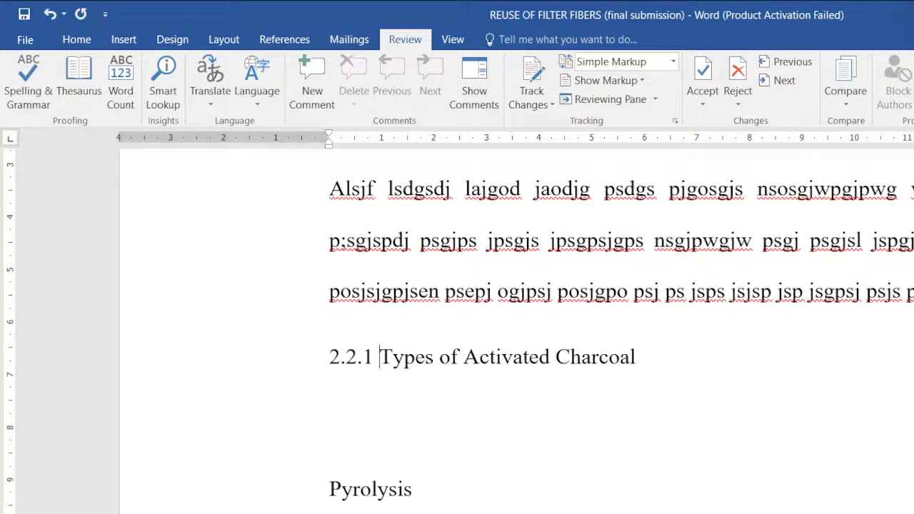
Insert the section number 2.3.0 in front of the "Pyrolysis" subheading in chapter two.
scroll(457, 329, "up", 5)
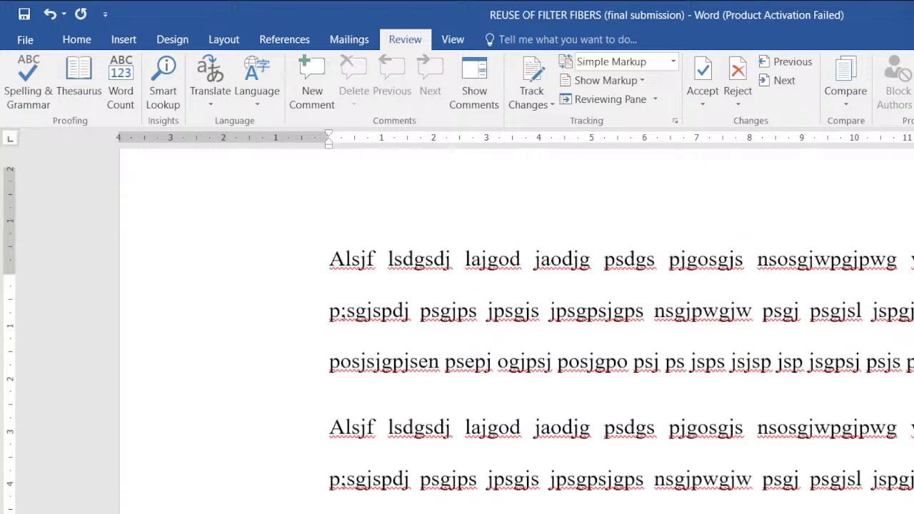
scroll(515, 329, "down", 5)
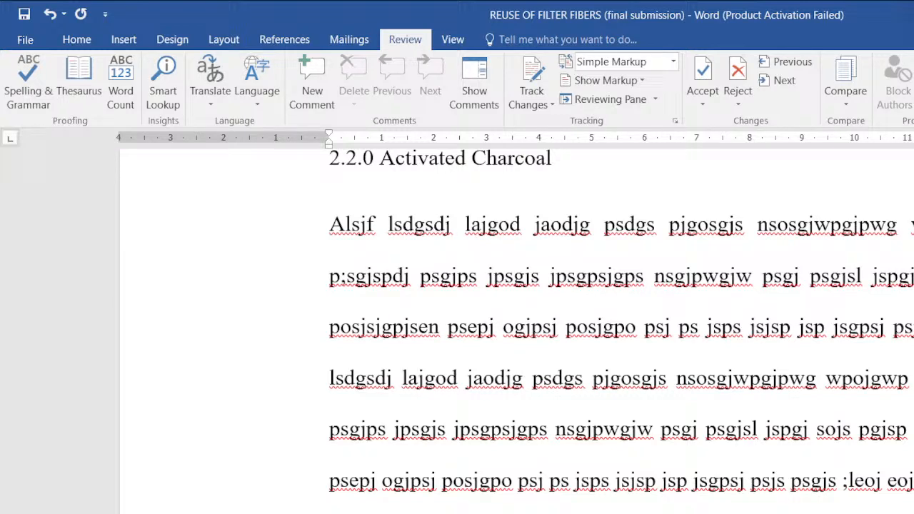
scroll(514, 329, "down", 3)
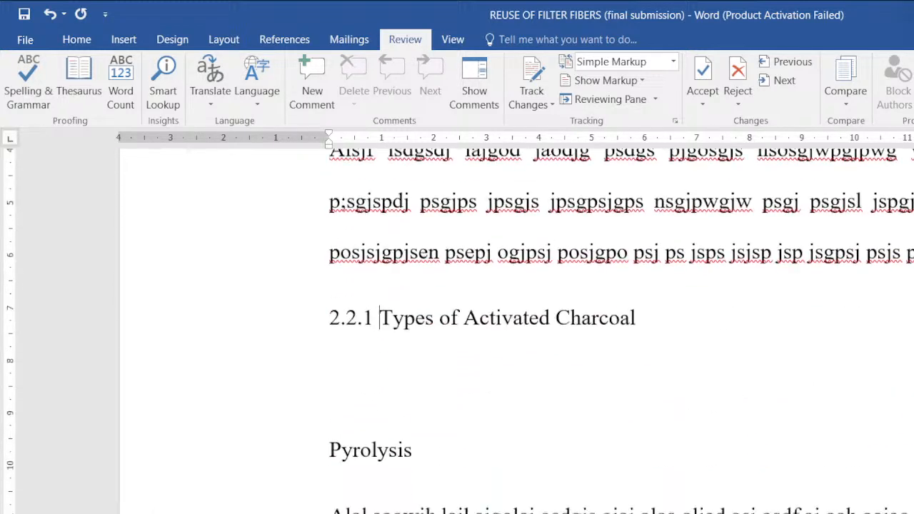
left_click(743, 386)
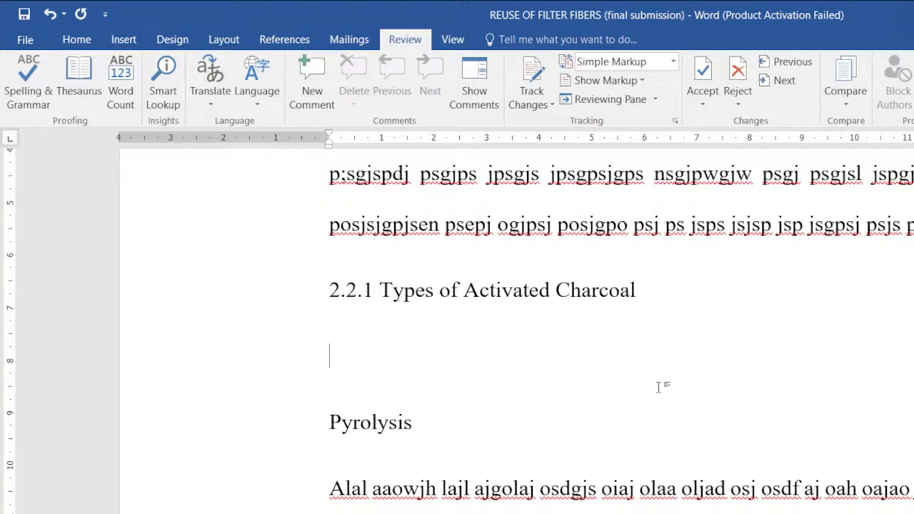
left_click(388, 457)
left_click(329, 420)
type("2.3")
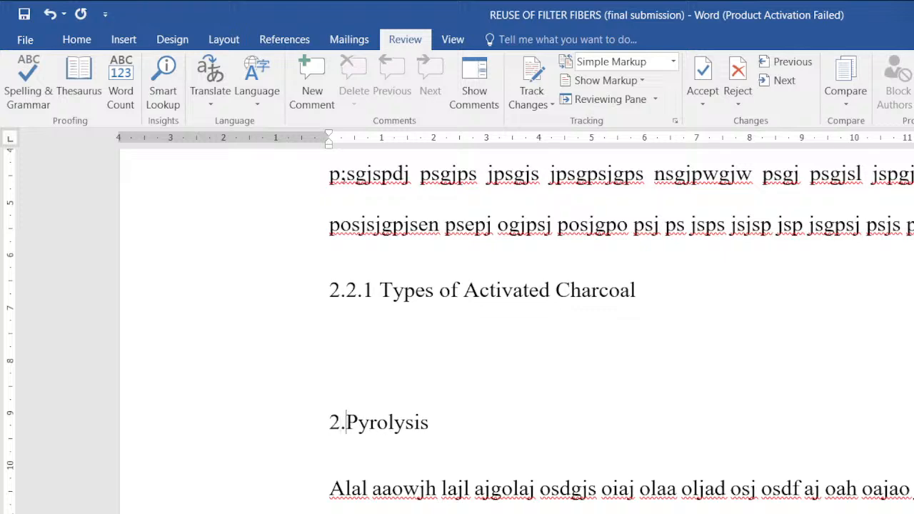
type(".0")
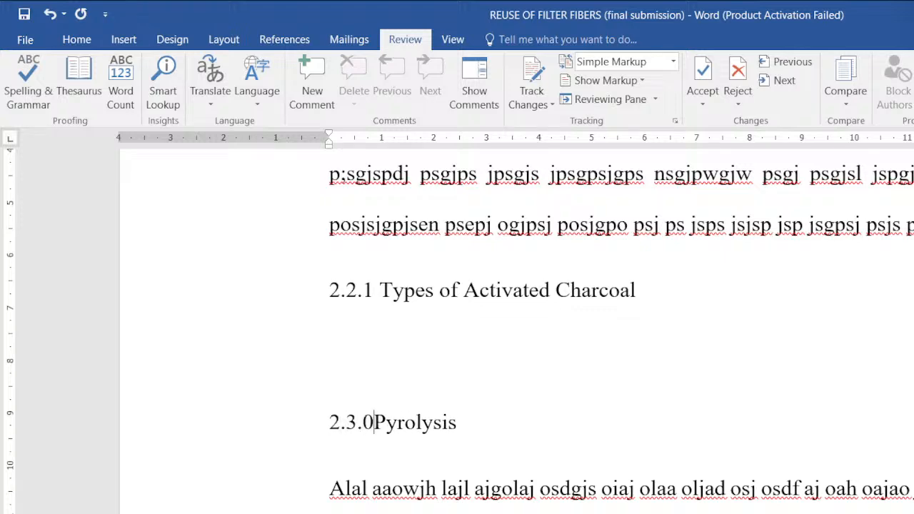
Apply the Heading 1 style to the "CHAPTER THREE - METHODOLOGY" title.
scroll(301, 451, "down", 15)
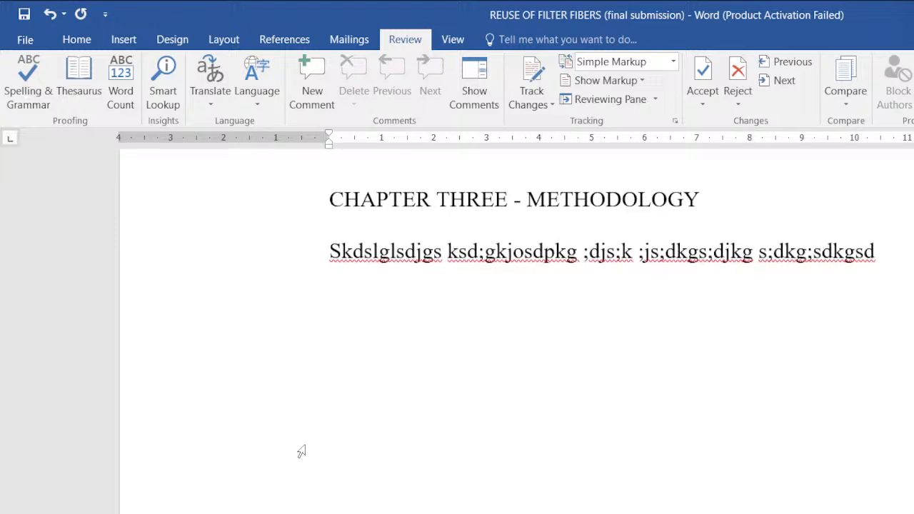
left_click(562, 199)
triple_click(562, 200)
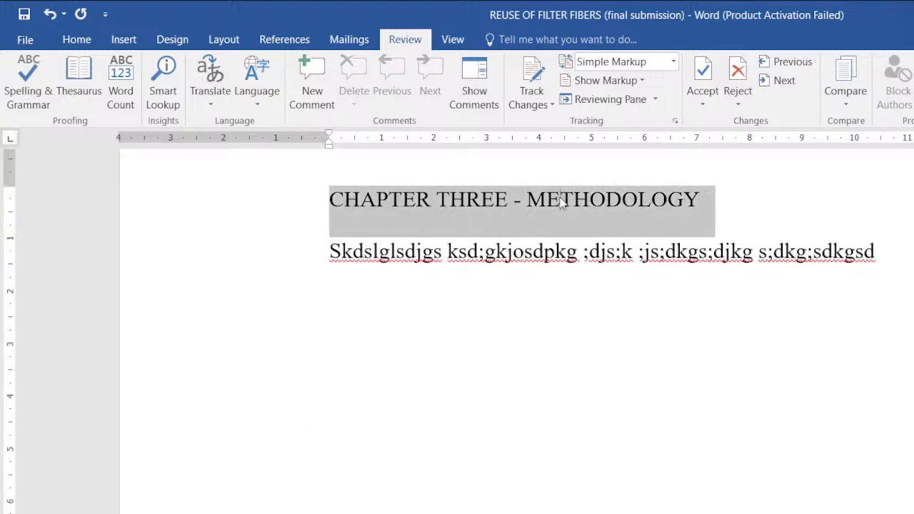
left_click(86, 40)
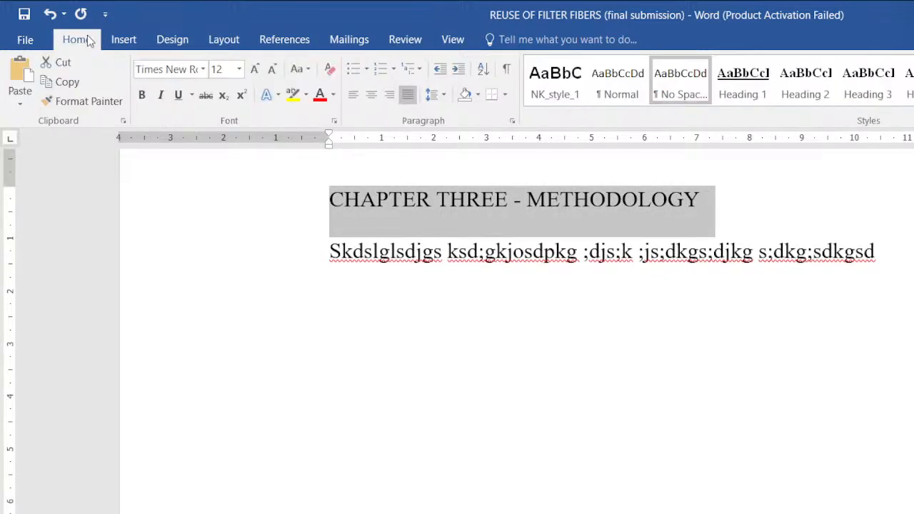
left_click(739, 100)
left_click(664, 348)
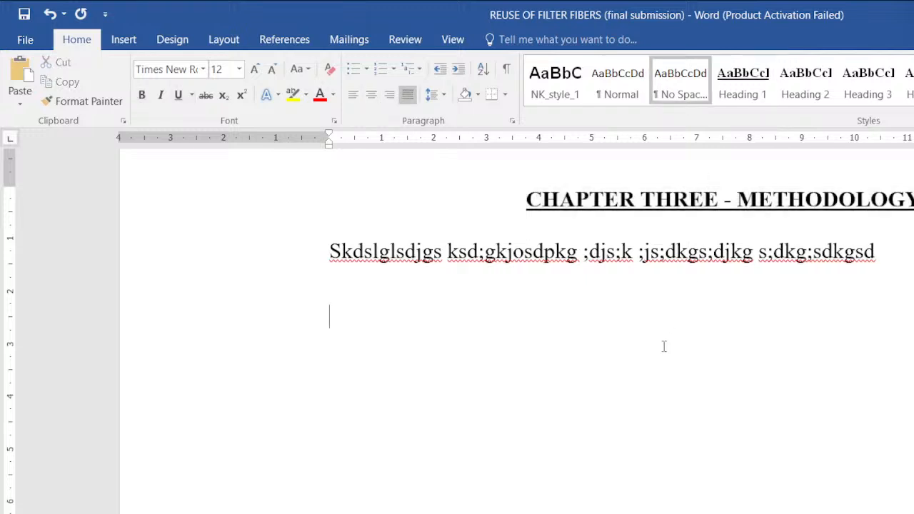
Apply the Heading 1 style to the title on the page that follows chapter three.
scroll(659, 340, "down", 10)
scroll(657, 336, "down", 3)
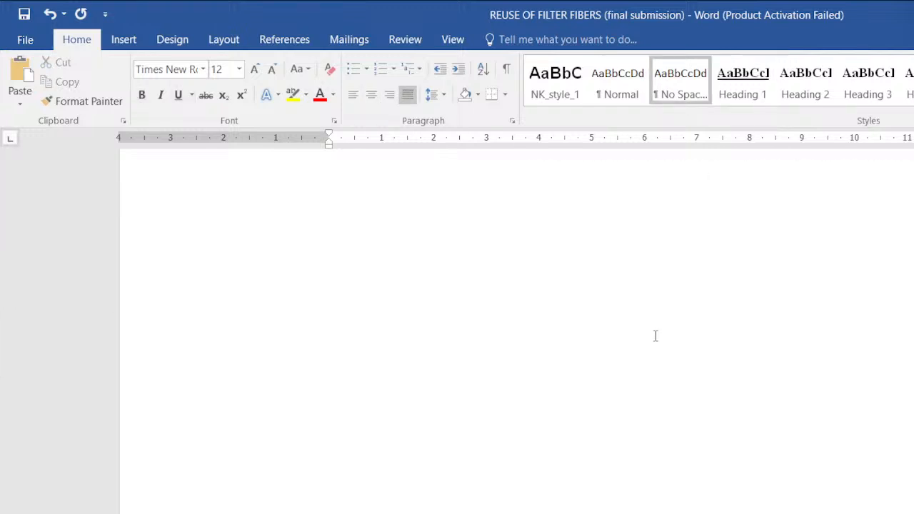
scroll(655, 330, "down", 2)
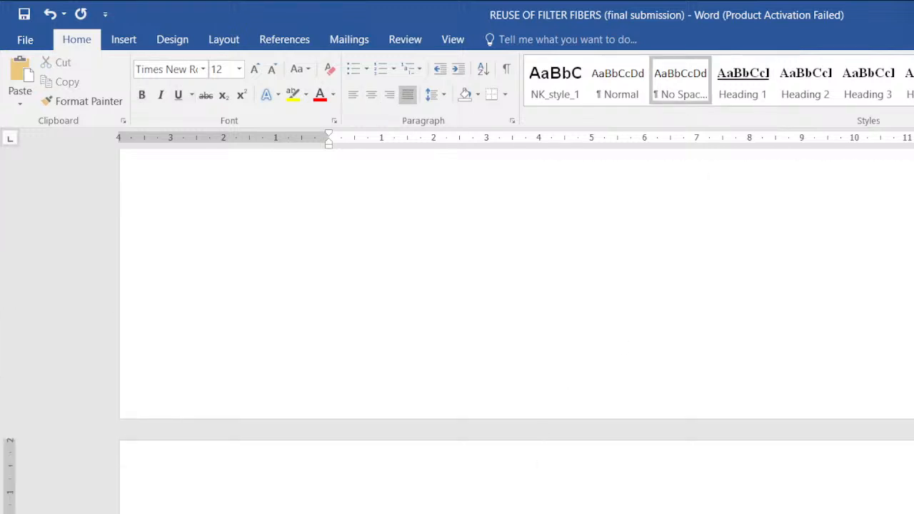
key("ctrl+a")
left_click(750, 75)
left_click(688, 275)
scroll(690, 277, "down", 15)
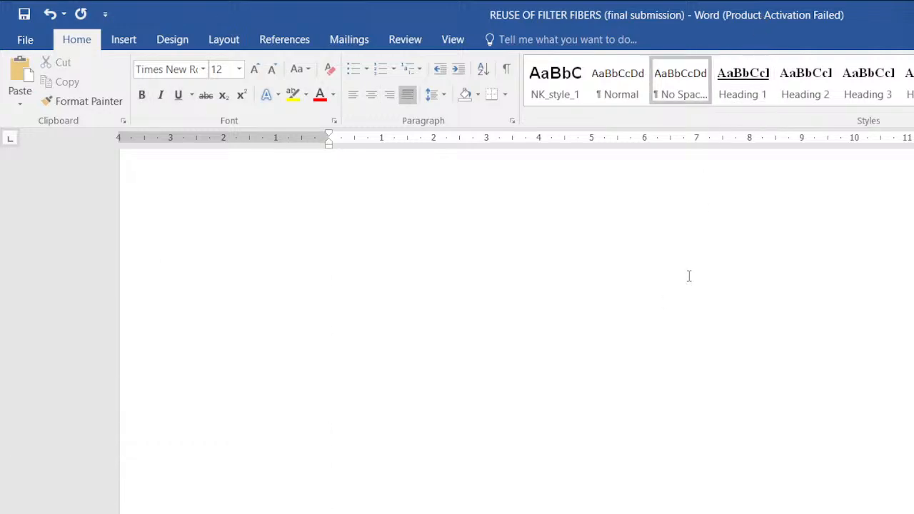
Apply the Heading 2 style to the "2.1.0 Rubber Tyres" subheading below the chapter two title.
scroll(690, 272, "up", 15)
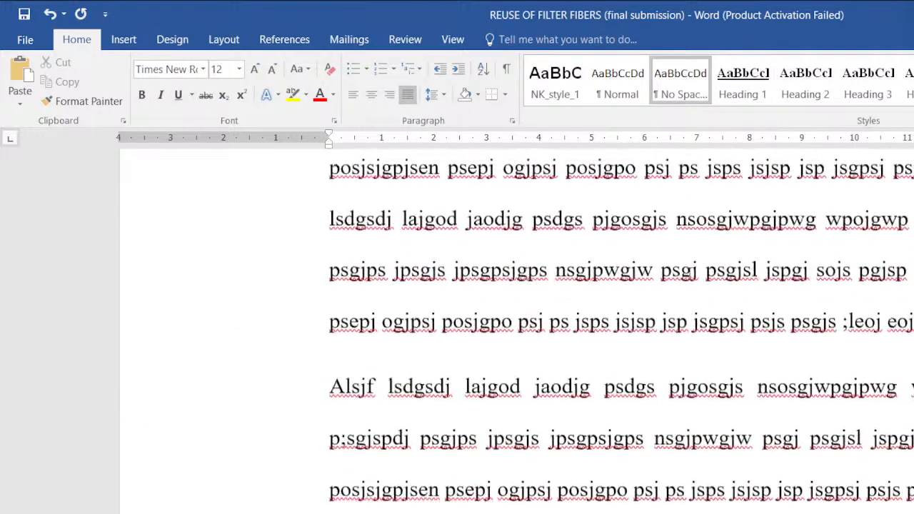
scroll(690, 272, "up", 15)
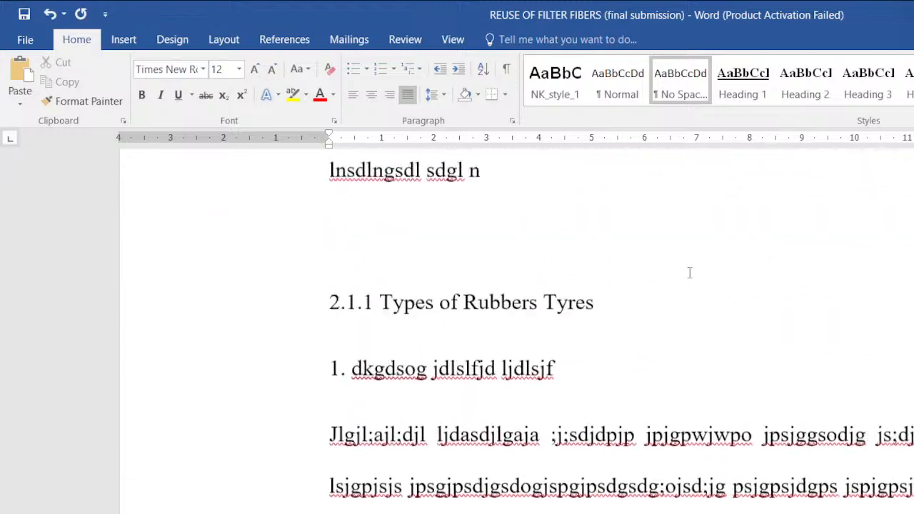
scroll(690, 272, "up", 10)
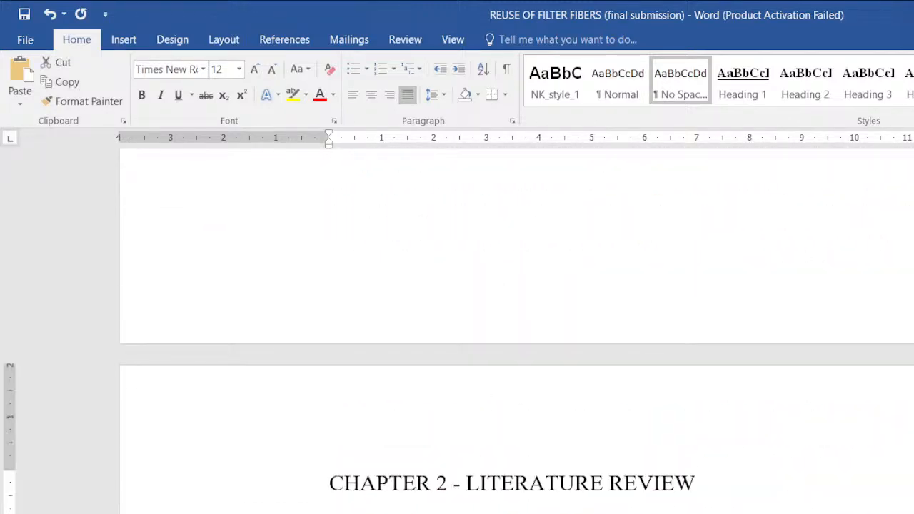
left_click(809, 83)
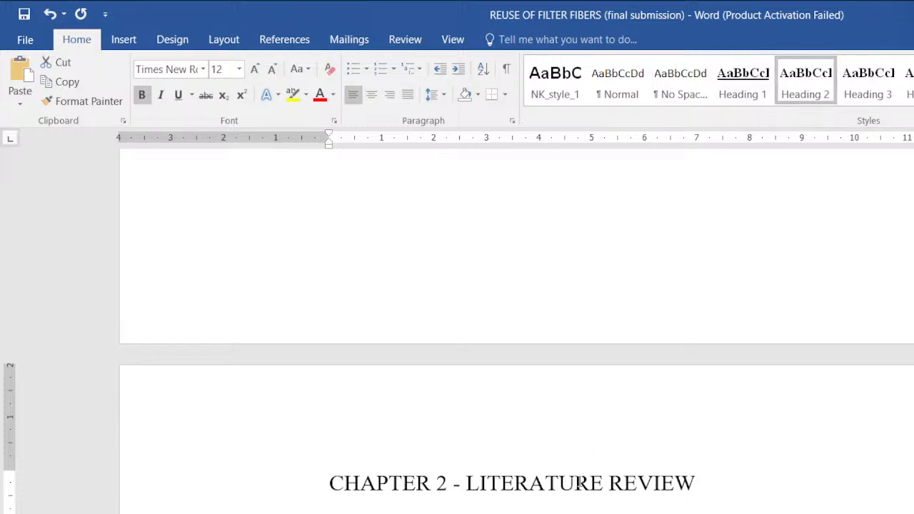
Apply the Heading 1 style to the "CHAPTER 2 - LITERATURE REVIEW" title.
triple_click(557, 484)
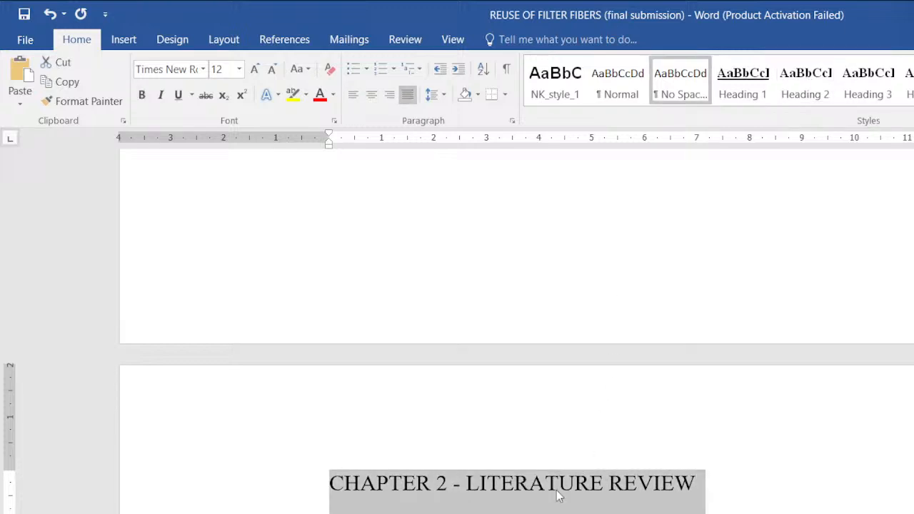
left_click(736, 77)
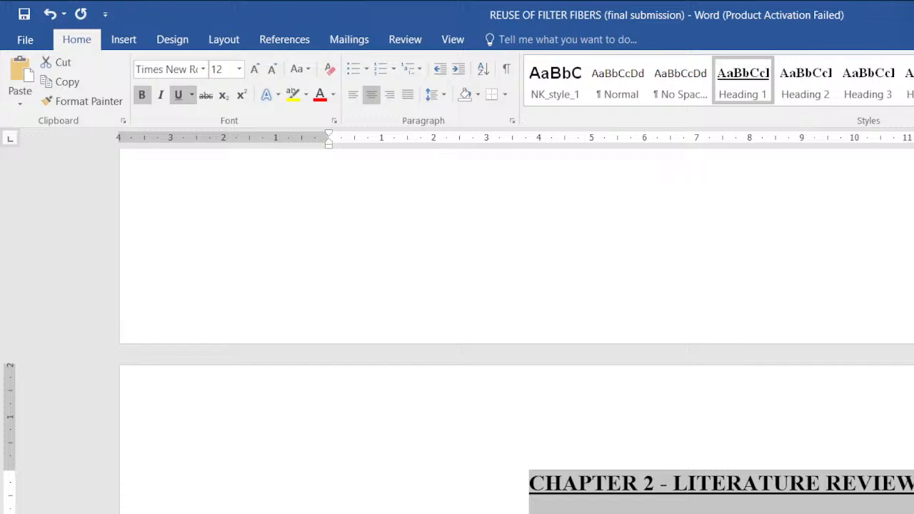
left_click(532, 512)
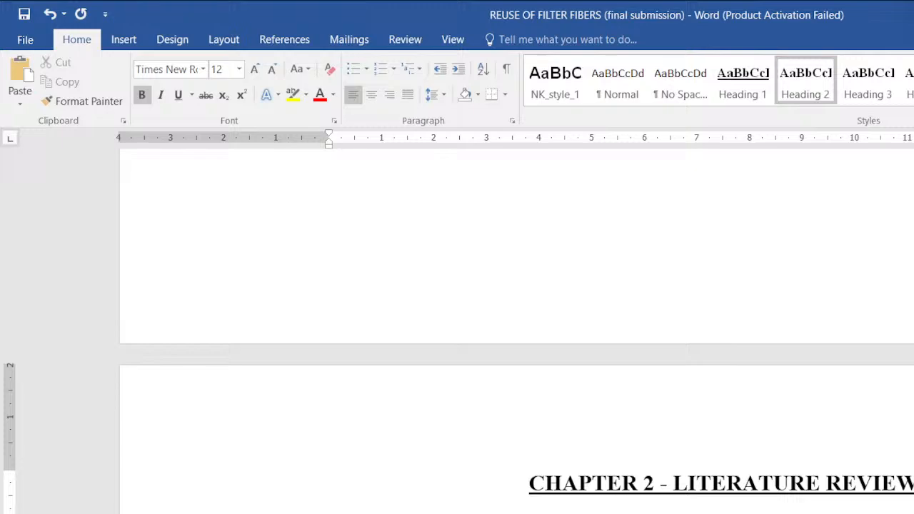
Apply the Heading 3 style to the "2.1.1 Types of Rubbers Tyres" subheading in chapter two.
scroll(515, 331, "down", 15)
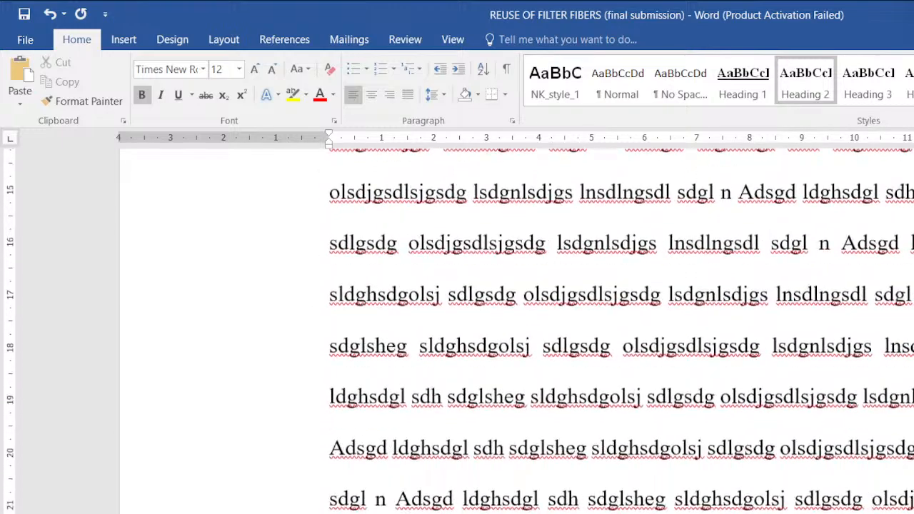
scroll(514, 331, "down", 6)
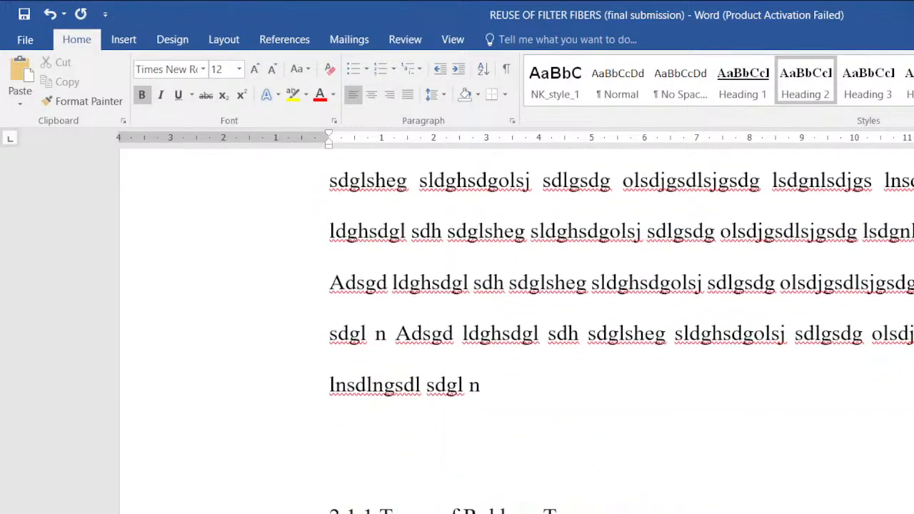
left_click(459, 509)
triple_click(372, 509)
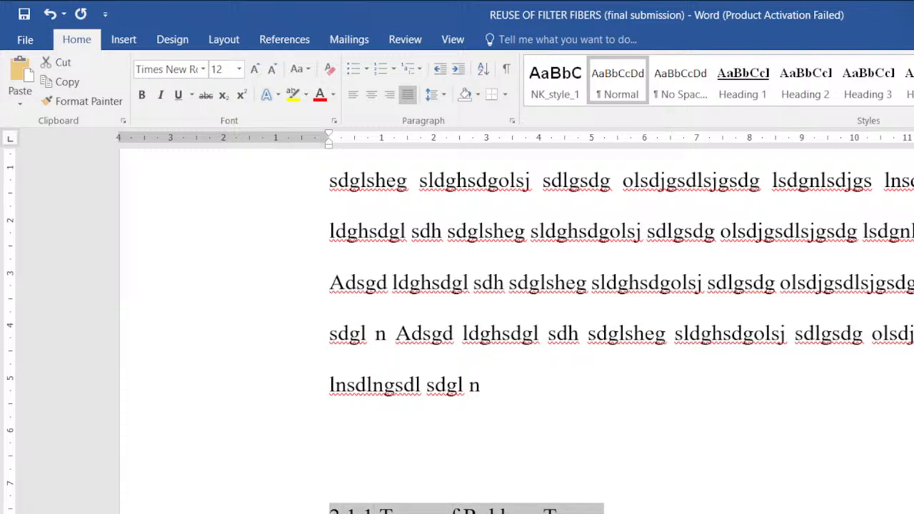
left_click(877, 81)
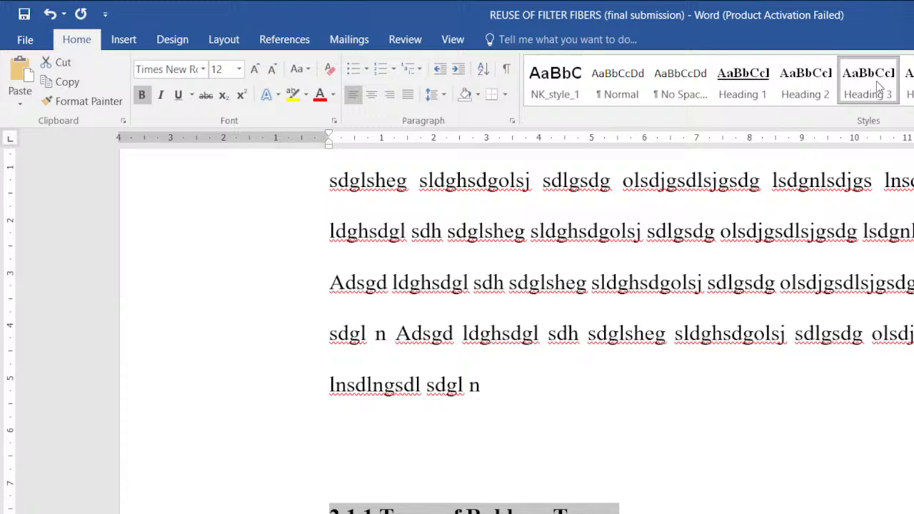
left_click(732, 447)
Apply the Heading 2 style to the "2.2.0 Activated Charcoal" subheading, matching the level of "2.1.0 Rubber Tyres".
scroll(732, 448, "up", 3)
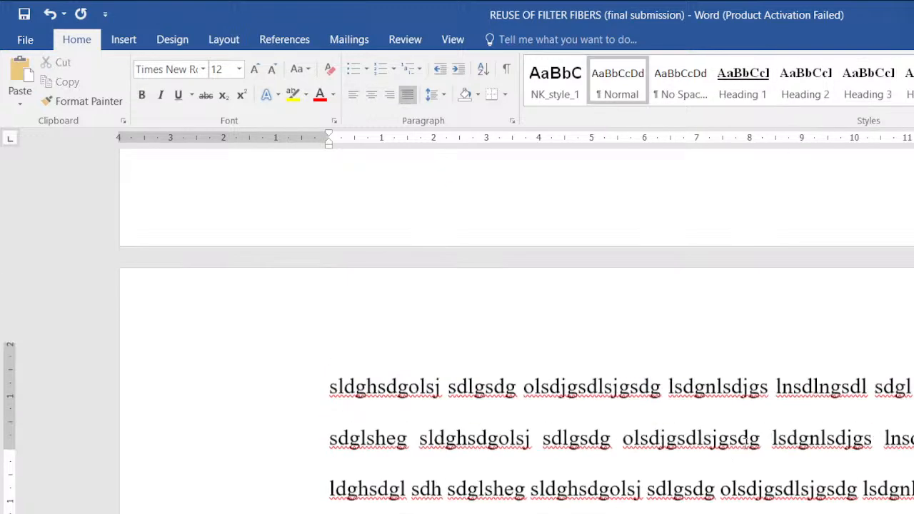
scroll(747, 439, "up", 7)
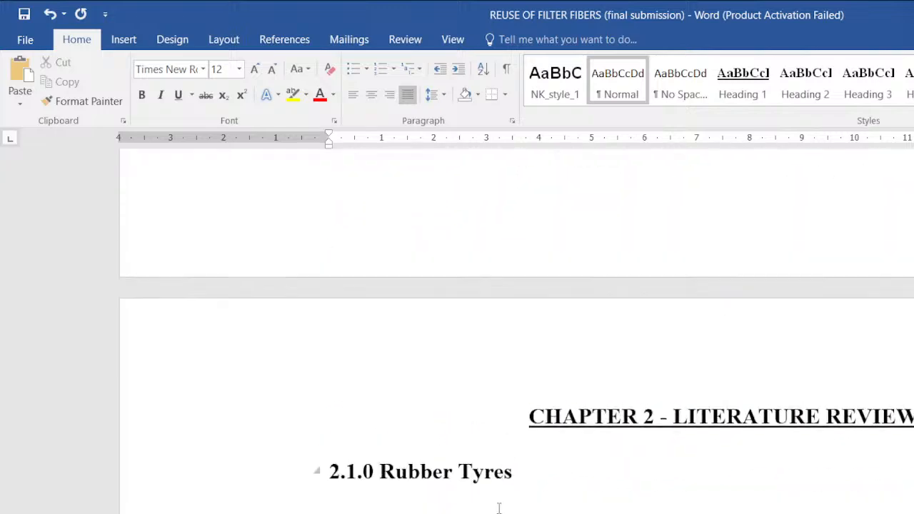
left_click(507, 465)
scroll(611, 426, "down", 10)
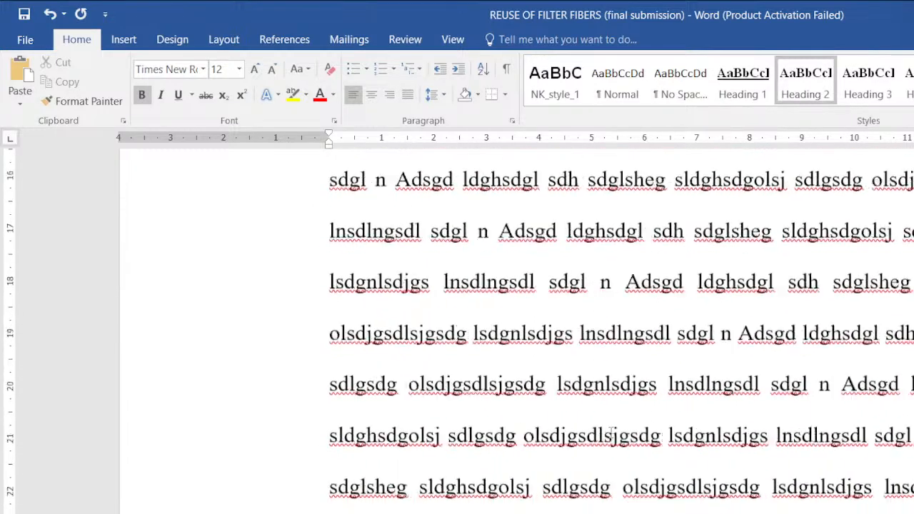
scroll(611, 426, "down", 8)
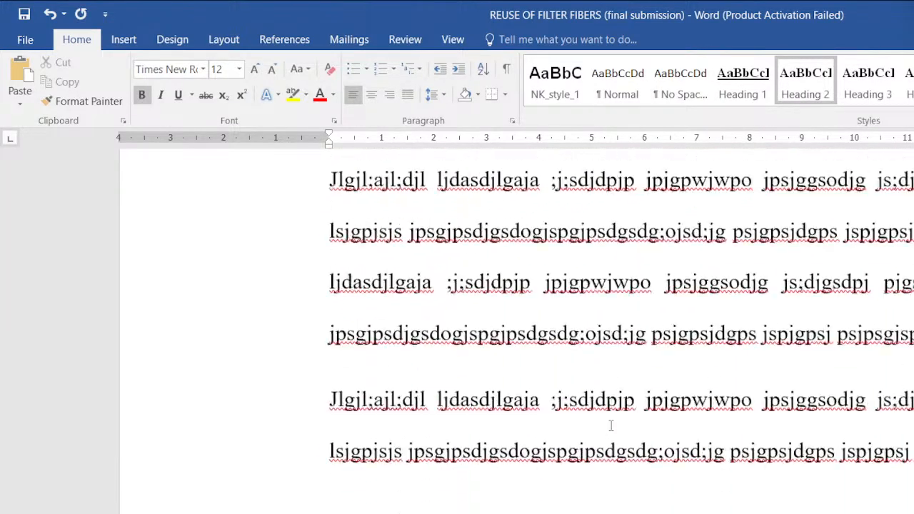
scroll(566, 363, "down", 8)
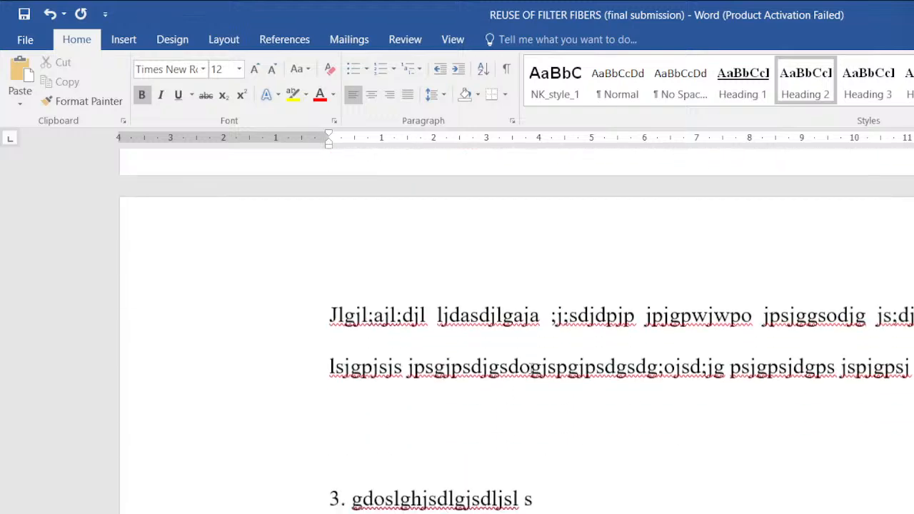
scroll(531, 368, "down", 3)
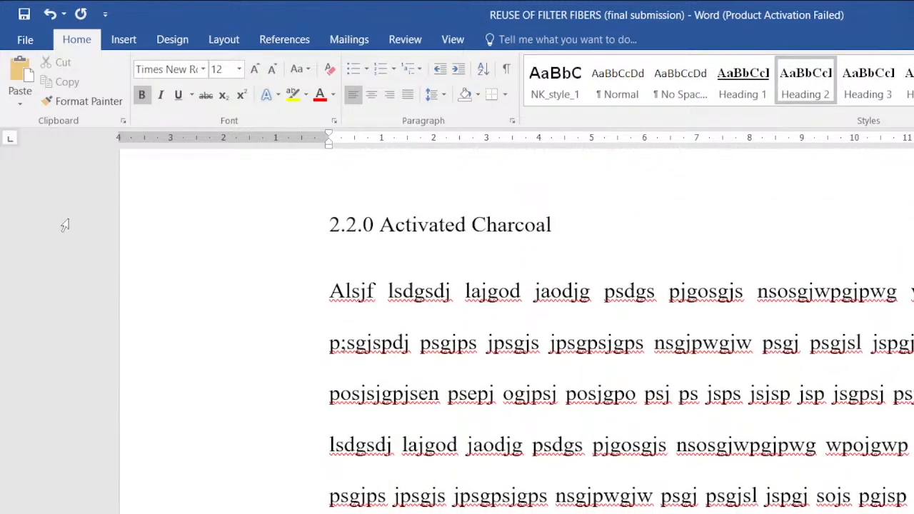
triple_click(401, 226)
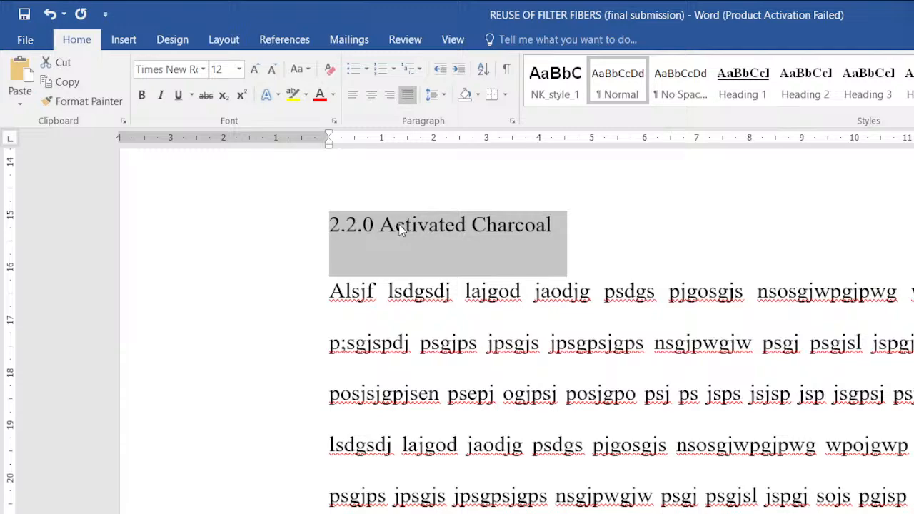
left_click(819, 90)
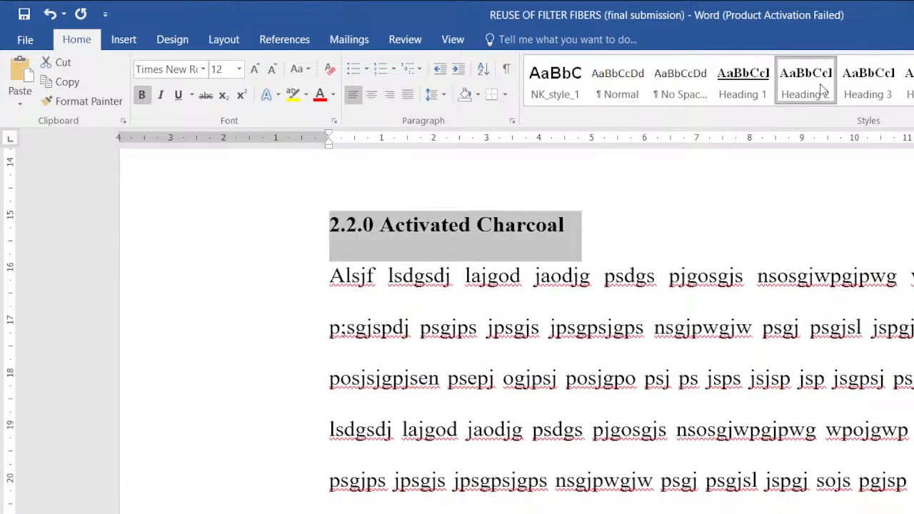
Examine the heading levels of the "2.1.1 Types of Rubbers Tyres" and "2.2.0 Activated Charcoal" subheadings.
scroll(671, 323, "up", 20)
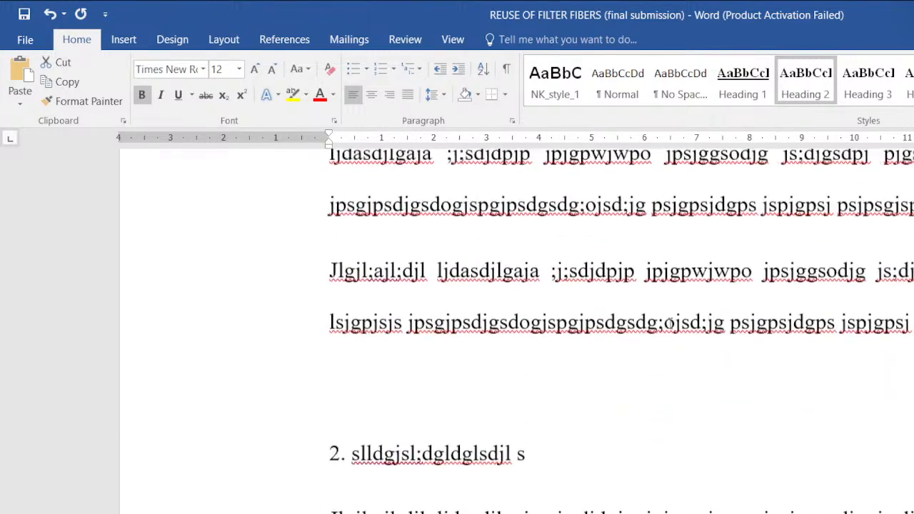
scroll(671, 324, "up", 10)
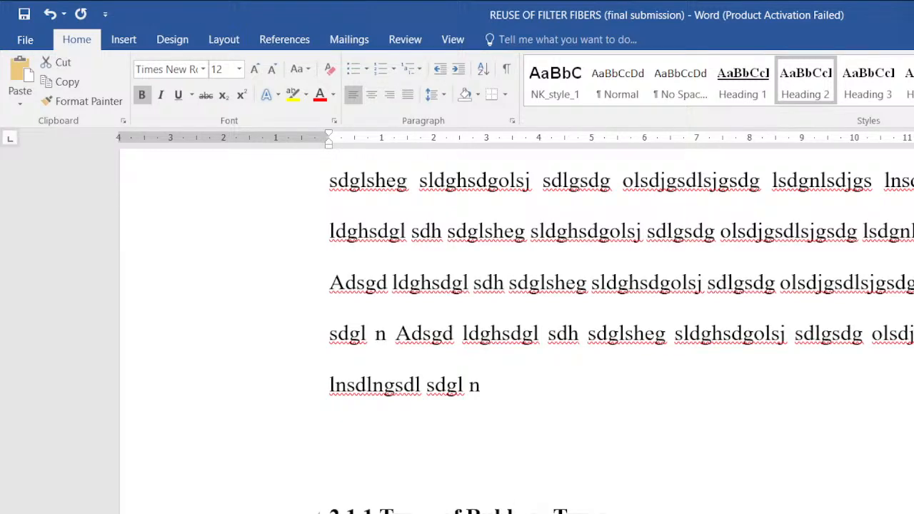
triple_click(564, 509)
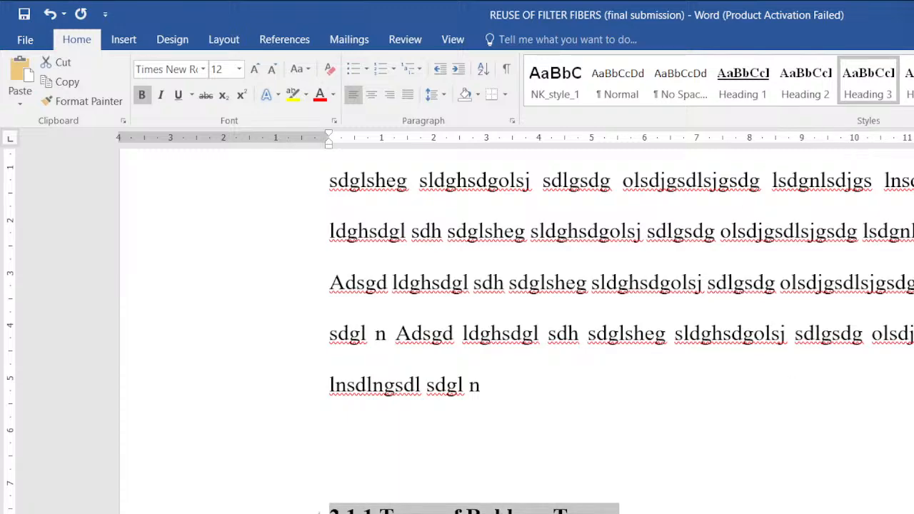
scroll(582, 503, "down", 20)
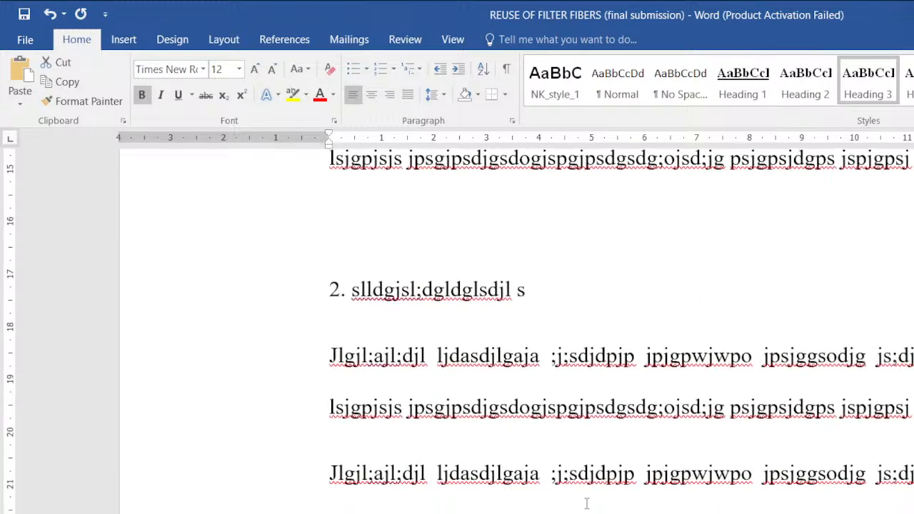
scroll(583, 506, "down", 15)
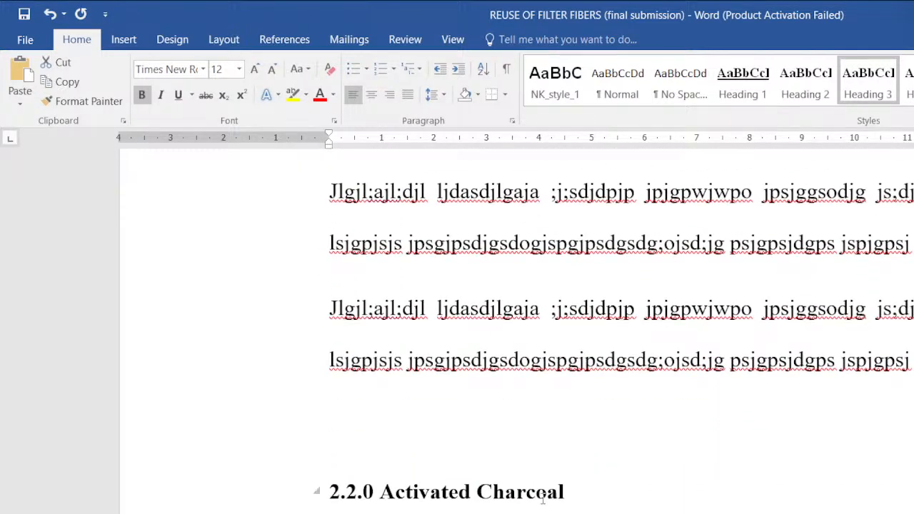
scroll(543, 500, "up", 2)
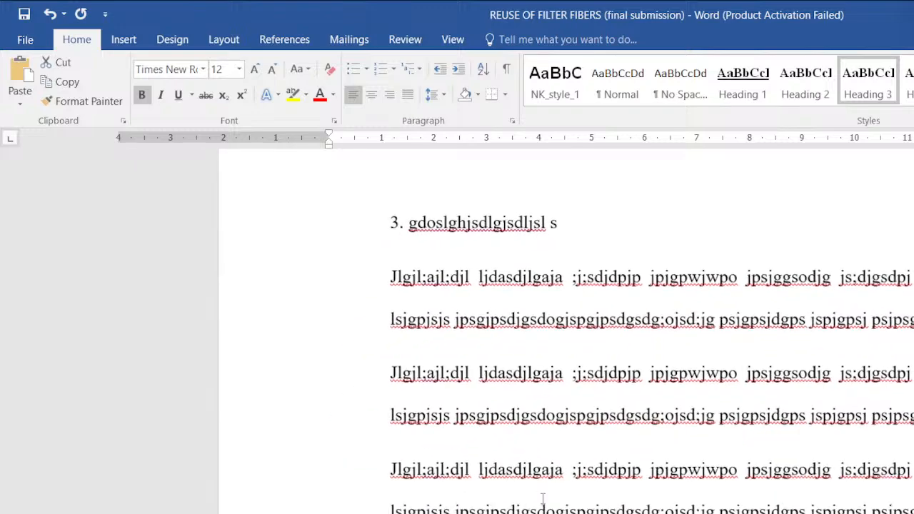
scroll(543, 499, "up", 12)
scroll(541, 499, "up", 10)
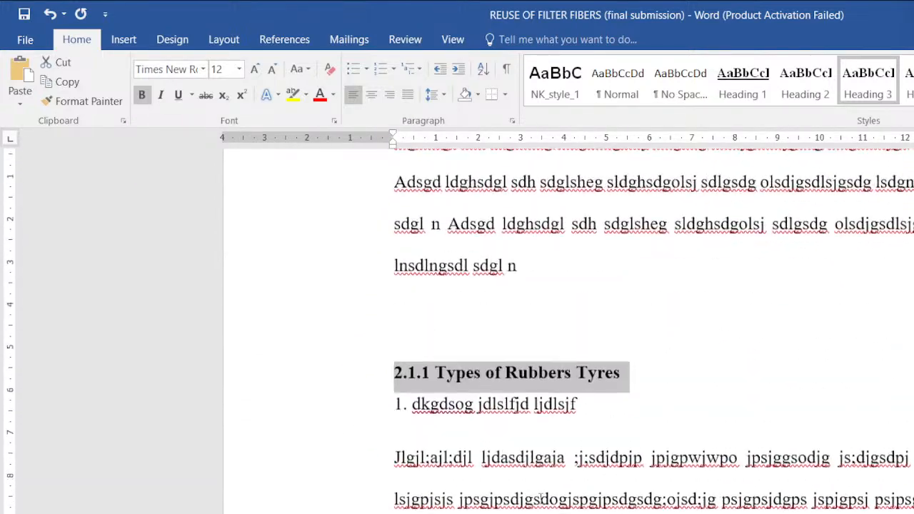
Remove the empty paragraph above the "2.1.1 Types of Rubbers Tyres" subheading.
scroll(540, 498, "down", 3)
left_click(537, 492)
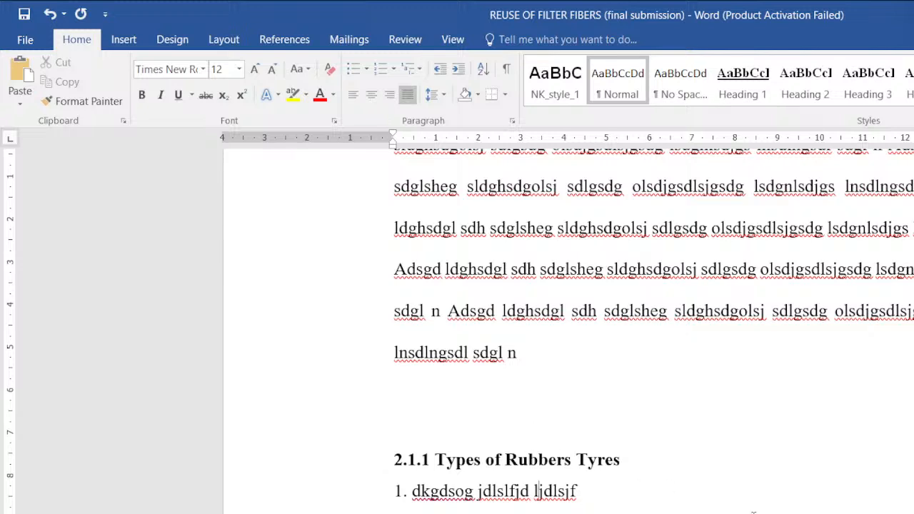
left_click(620, 446)
key("BackSpace")
key("BackSpace")
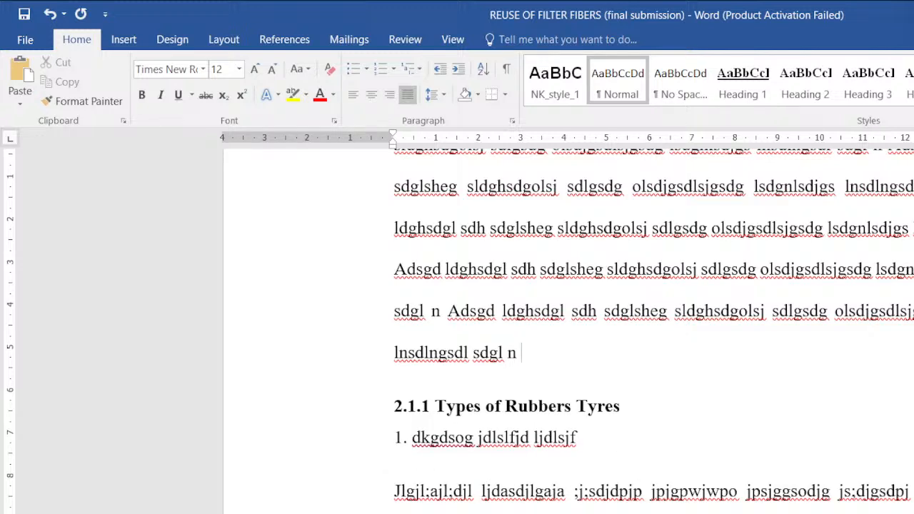
Apply Heading 3 to the "2.2.1 Types of Activated Charcoal" subheading and Heading 2 to "2.3.0 Pyrolysis".
scroll(591, 393, "up", 1)
scroll(591, 393, "down", 6)
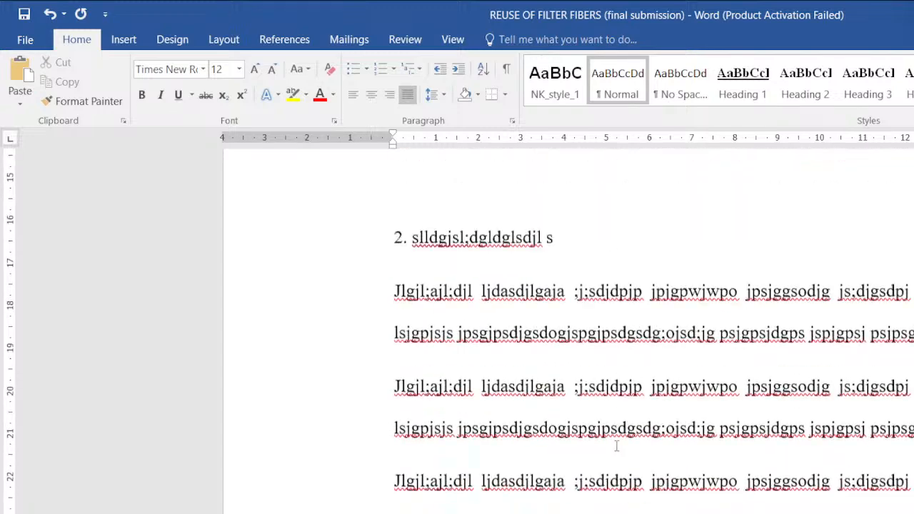
scroll(463, 371, "down", 1)
scroll(463, 372, "up", 4)
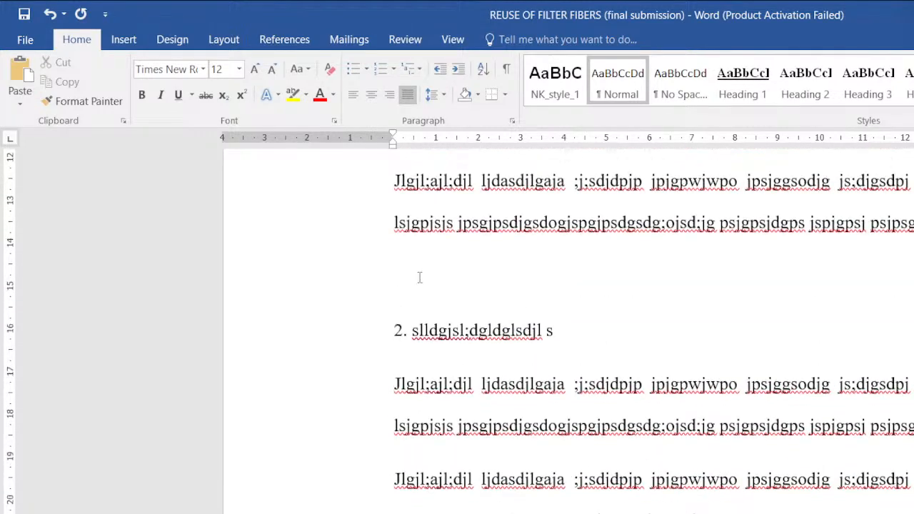
left_click(420, 278)
scroll(457, 381, "down", 1)
scroll(456, 381, "down", 15)
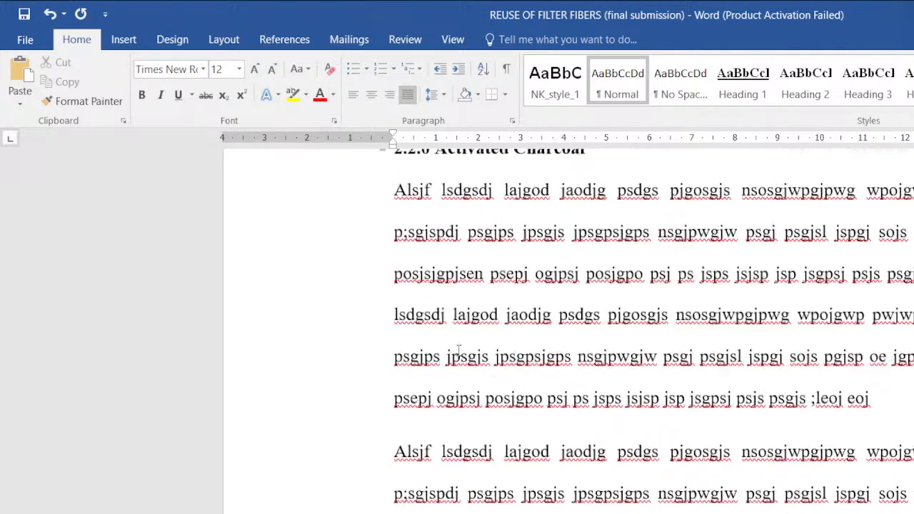
scroll(462, 348, "down", 5)
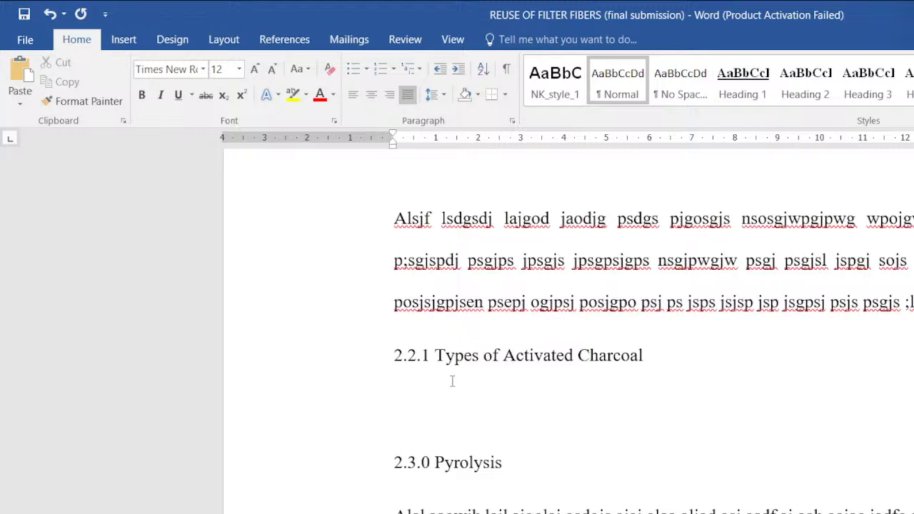
triple_click(477, 358)
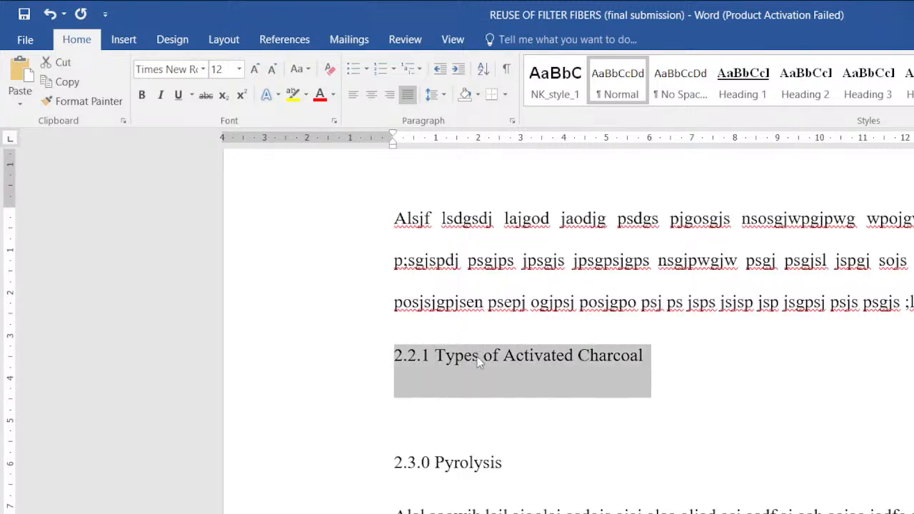
left_click(869, 88)
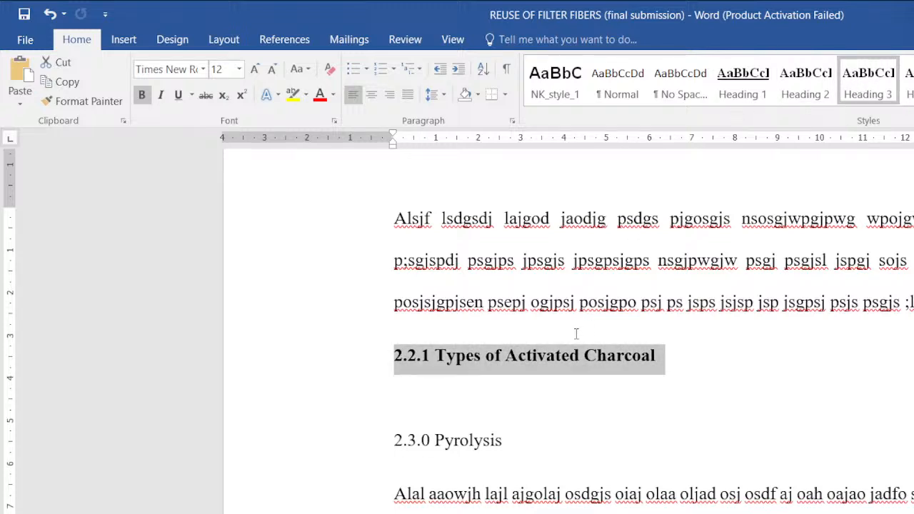
triple_click(449, 441)
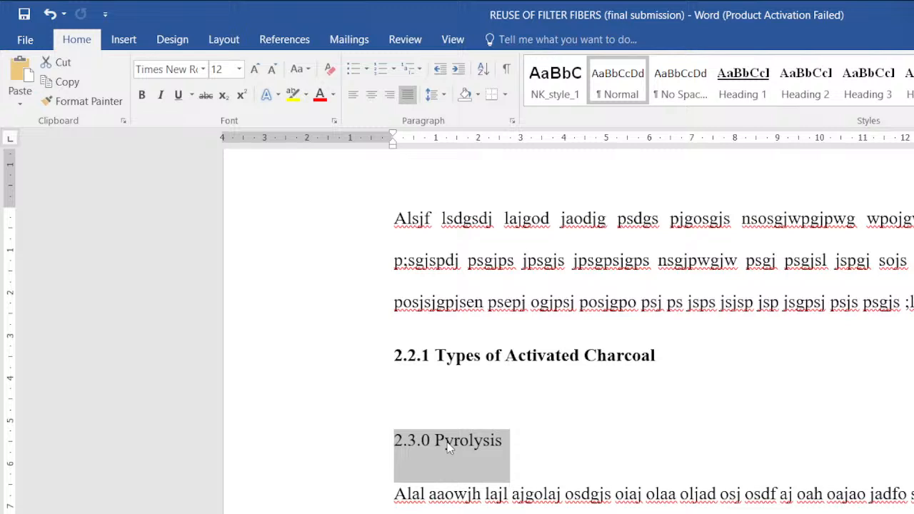
left_click(794, 101)
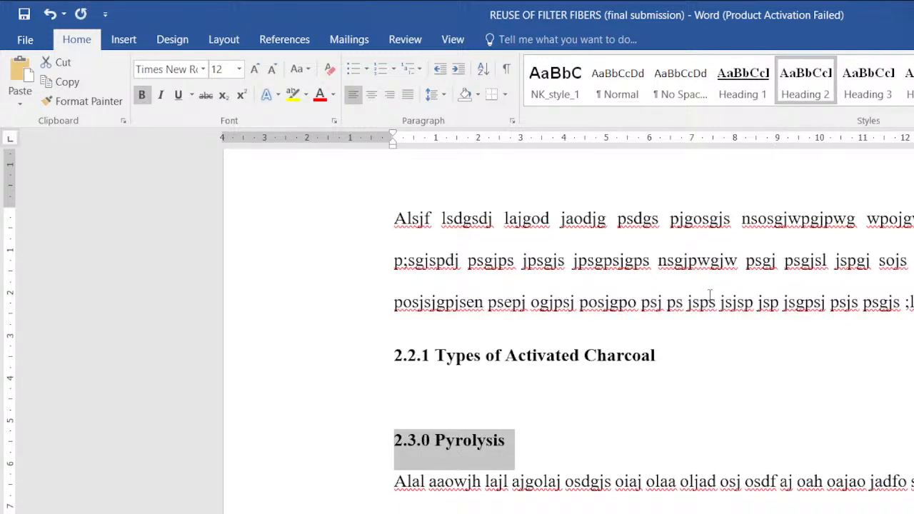
Review the headings from the chapter two title onward and check the style of the "CHAPTER FOUR - RESULTS AND DISCUSSION" title.
scroll(711, 293, "down", 10)
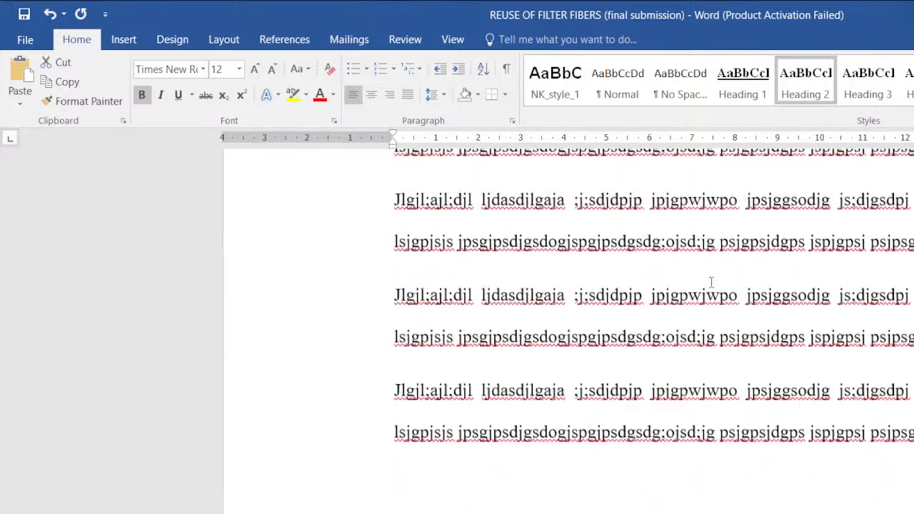
scroll(711, 282, "up", 15)
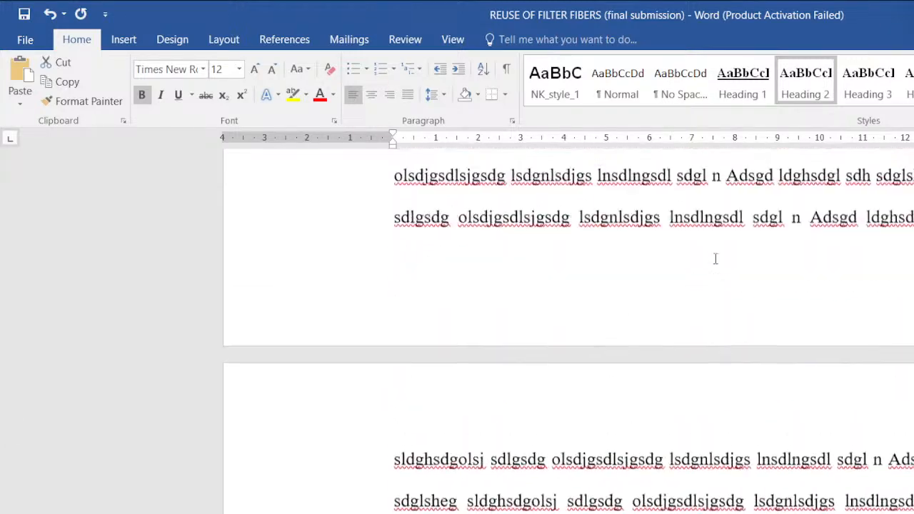
scroll(715, 258, "up", 12)
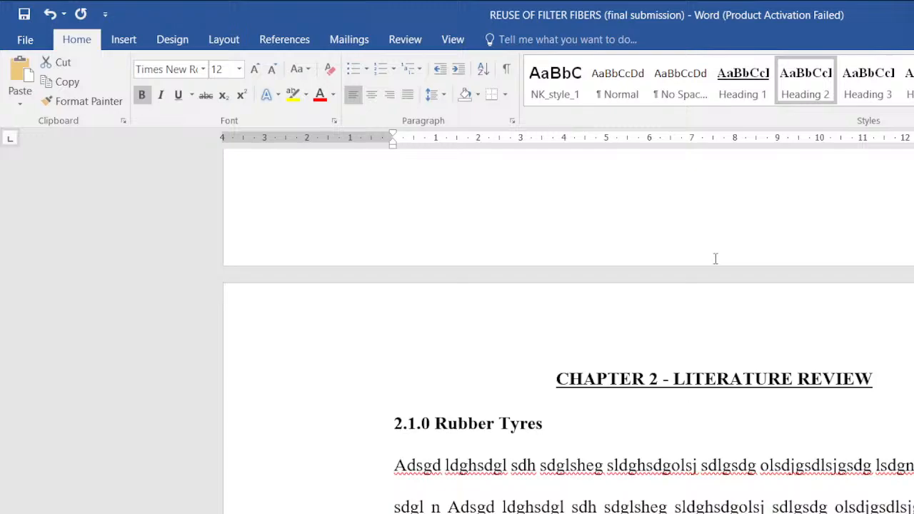
scroll(715, 258, "down", 8)
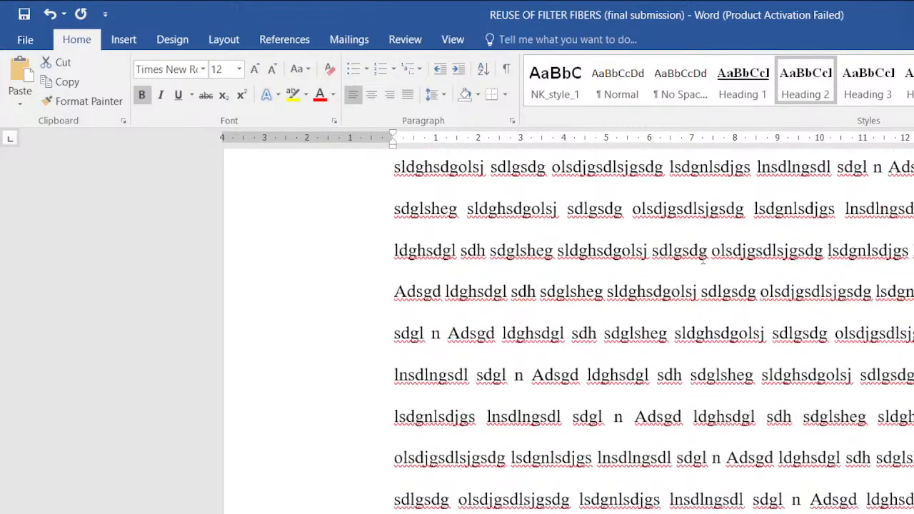
scroll(704, 261, "down", 15)
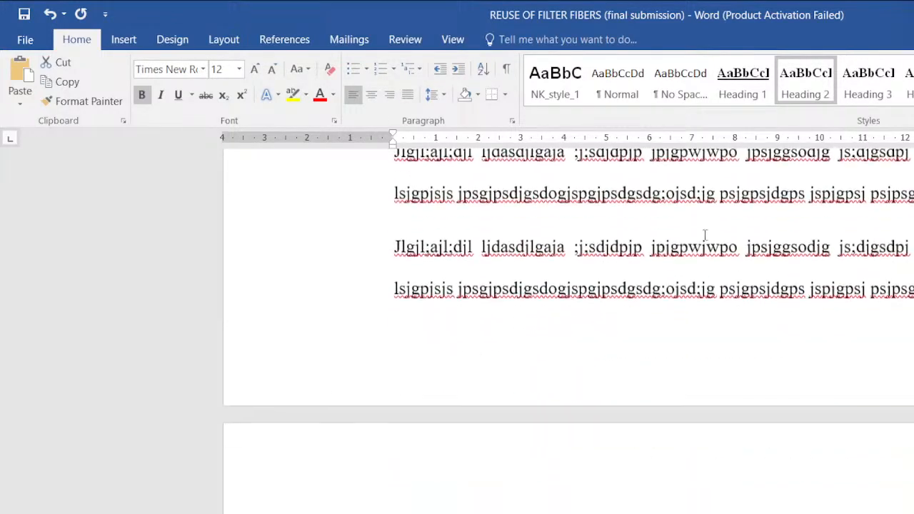
scroll(705, 235, "down", 15)
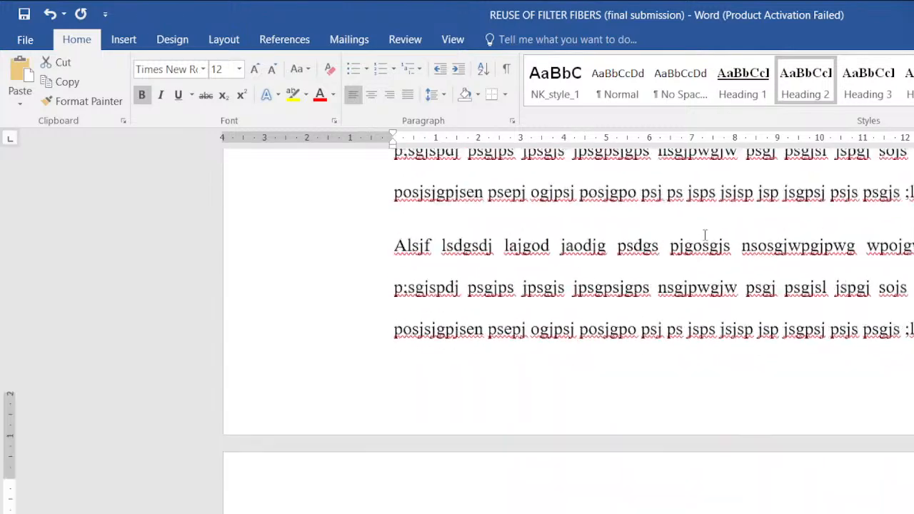
scroll(705, 235, "down", 12)
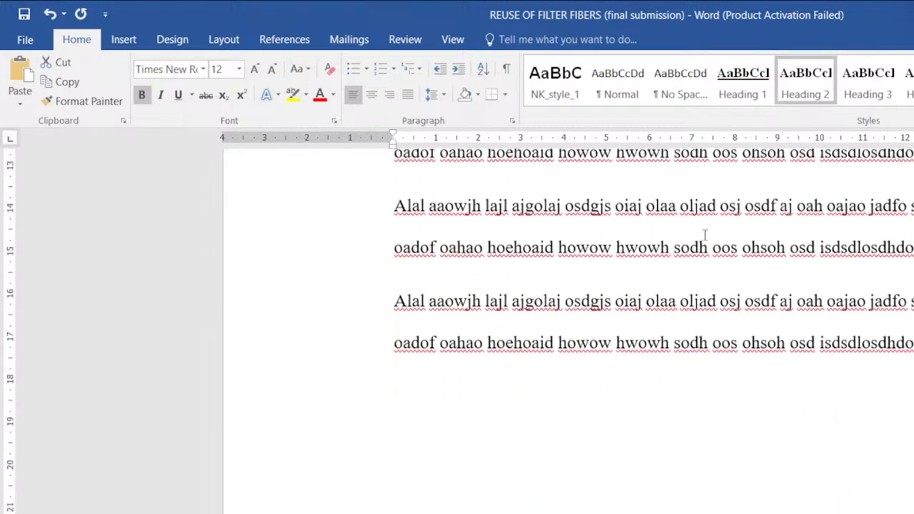
scroll(705, 235, "down", 8)
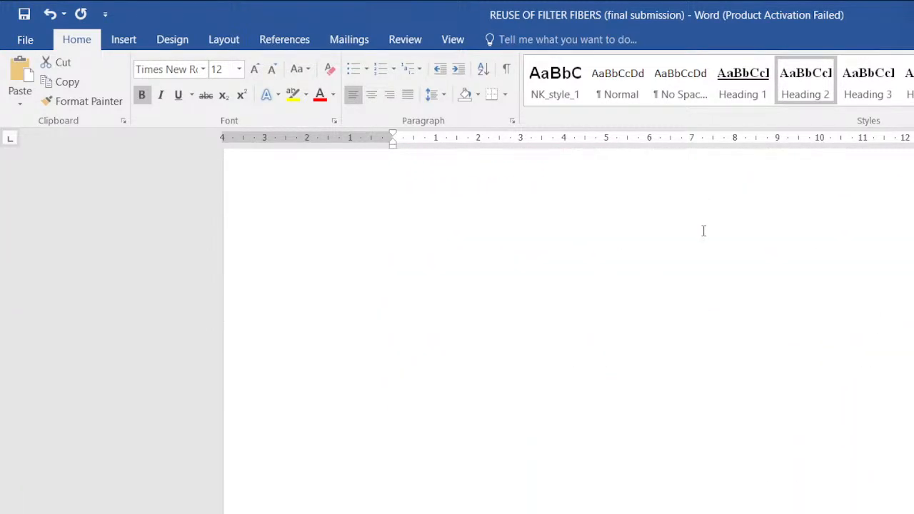
scroll(693, 224, "down", 5)
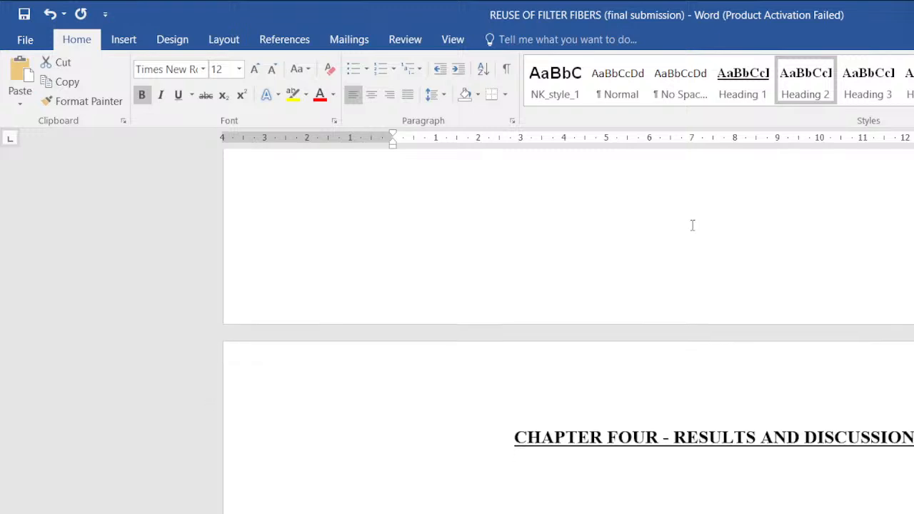
left_click(529, 165)
scroll(536, 243, "up", 1)
left_click(572, 487)
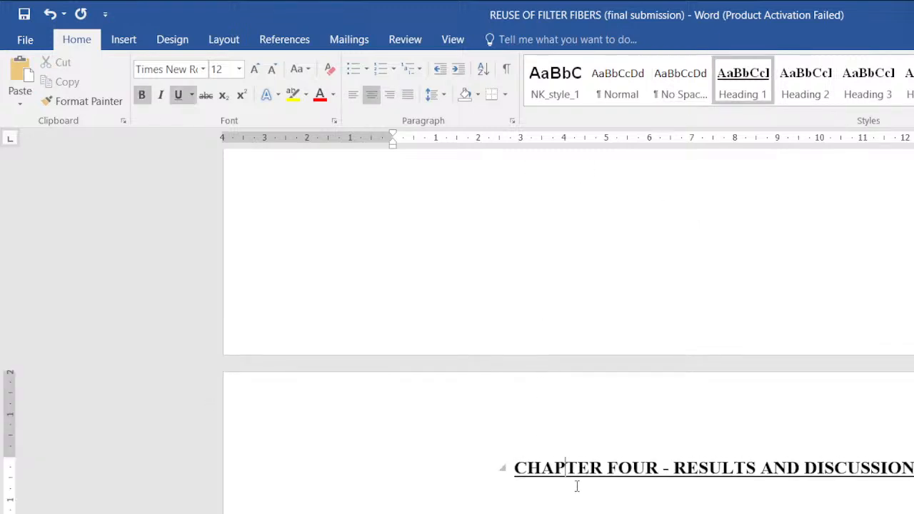
Apply the Heading 1 style to the "CHAPTER 5 - CONCLUSION" title.
scroll(583, 482, "down", 8)
scroll(586, 468, "down", 5)
left_click(520, 419)
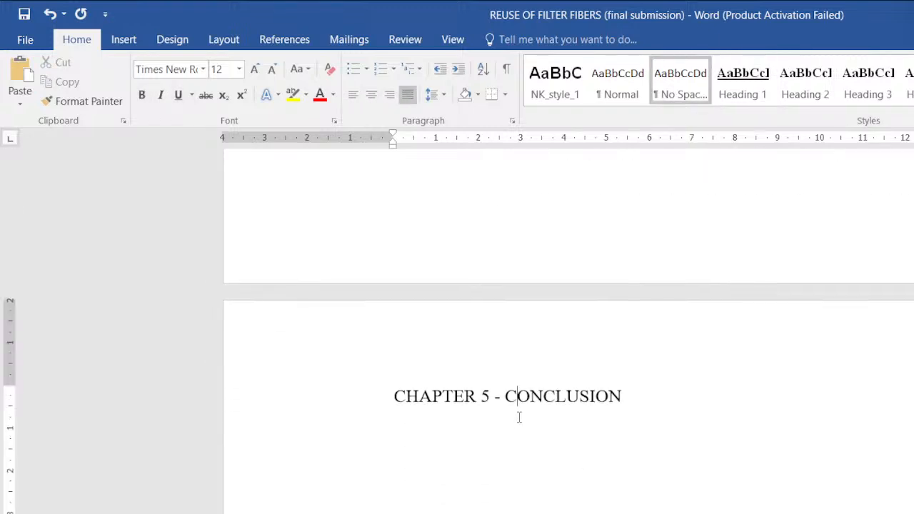
double_click(520, 418)
triple_click(520, 418)
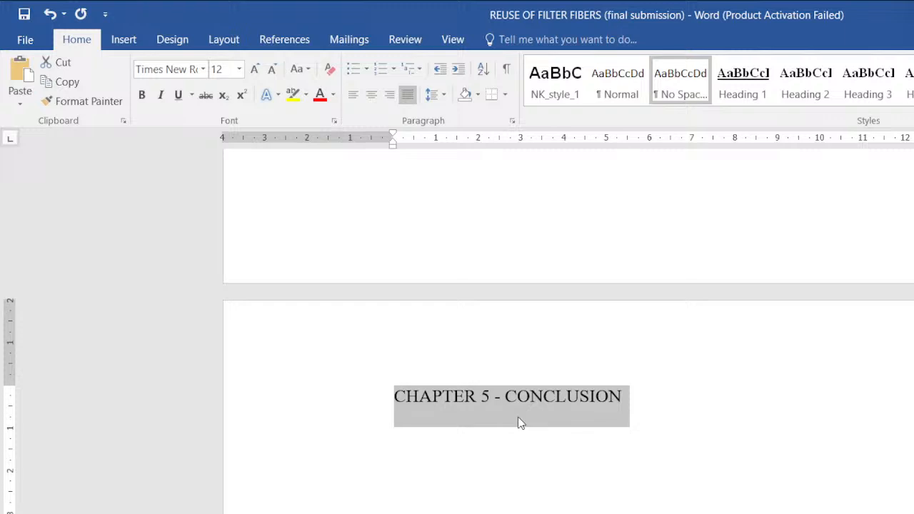
left_click(749, 95)
Apply the Heading 1 style to the "REFERENCES" title.
scroll(780, 504, "down", 15)
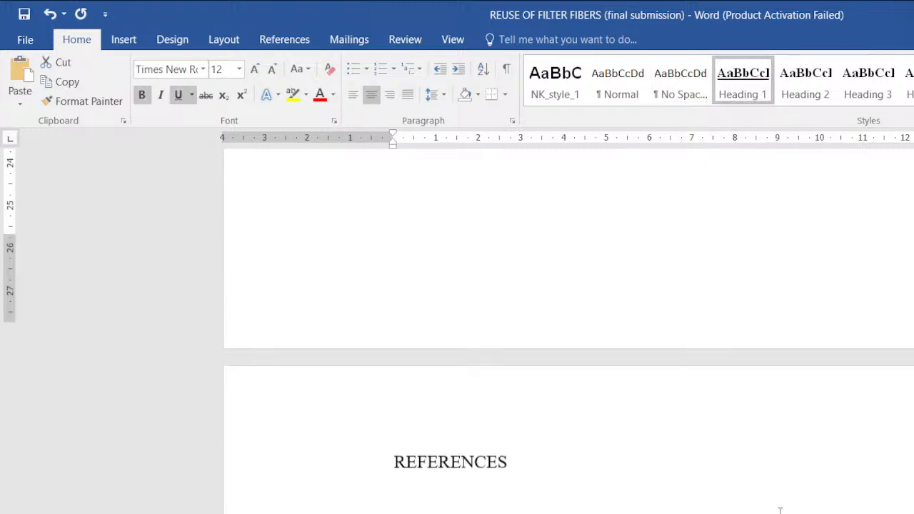
left_click(485, 431)
double_click(485, 431)
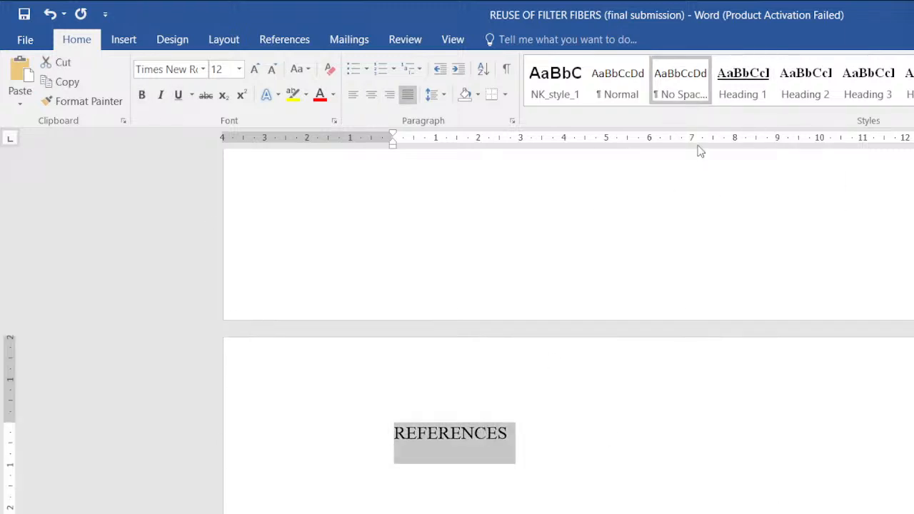
left_click(734, 84)
Insert blank lines after the references guideline text until the cursor reaches the start of a new page.
scroll(716, 408, "down", 10)
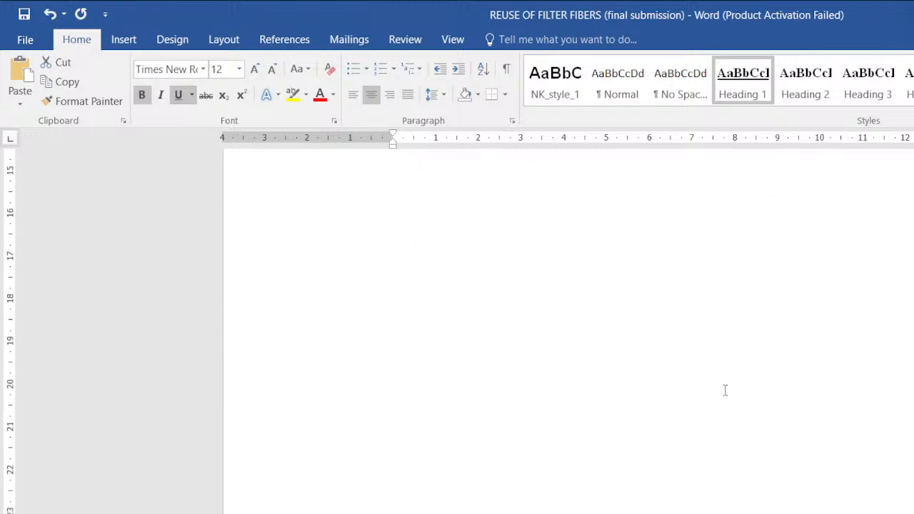
scroll(726, 390, "up", 4)
scroll(726, 388, "up", 2)
left_click(721, 312)
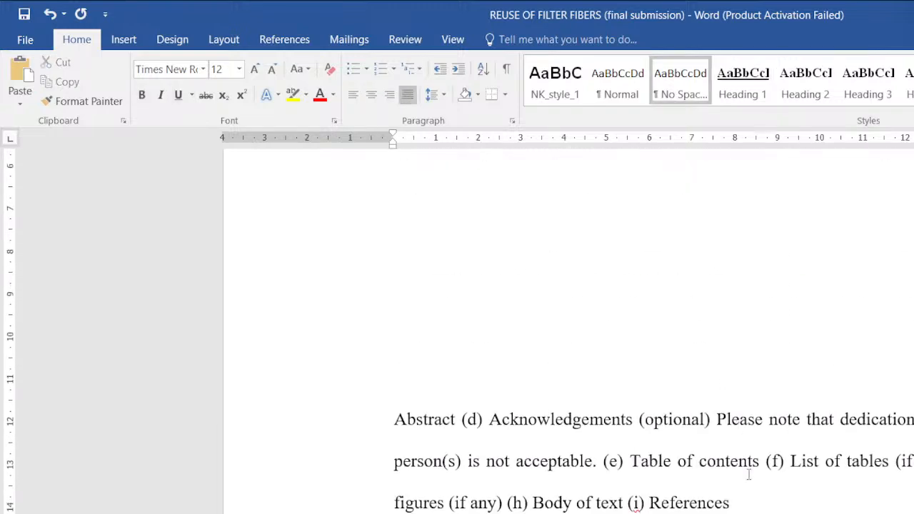
scroll(749, 475, "down", 2)
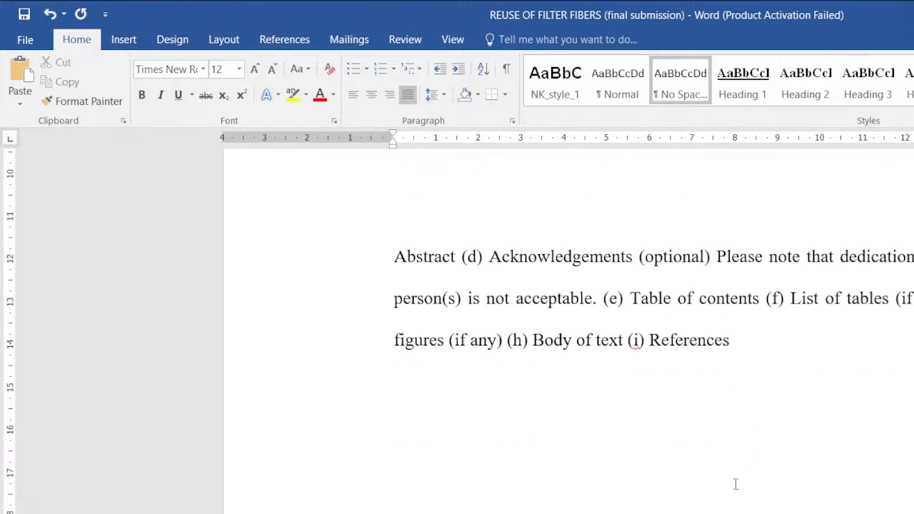
scroll(736, 487, "up", 1)
key("Return")
key("Return")
key("Return")
key("Return")
key("Return")
key("Return")
key("Return")
key("Return")
key("Return")
key("Return")
key("Return")
key("Return")
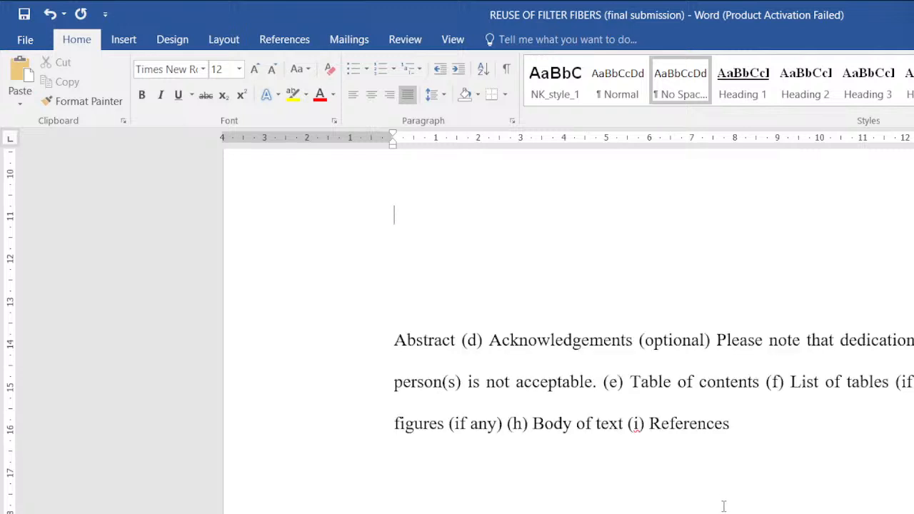
key("Return")
key("Return")
key("Return")
key("Return")
key("Return")
key("Return")
key("Return")
key("Return")
key("Return")
key("Return")
key("Return")
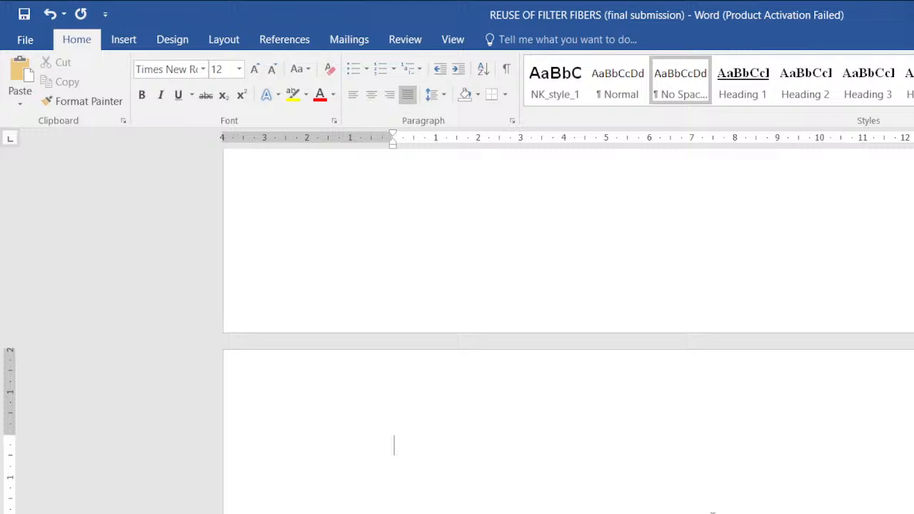
Enter the title "APPENDICES" on the new page and apply the Heading 1 style to it.
type("APPENDICES")
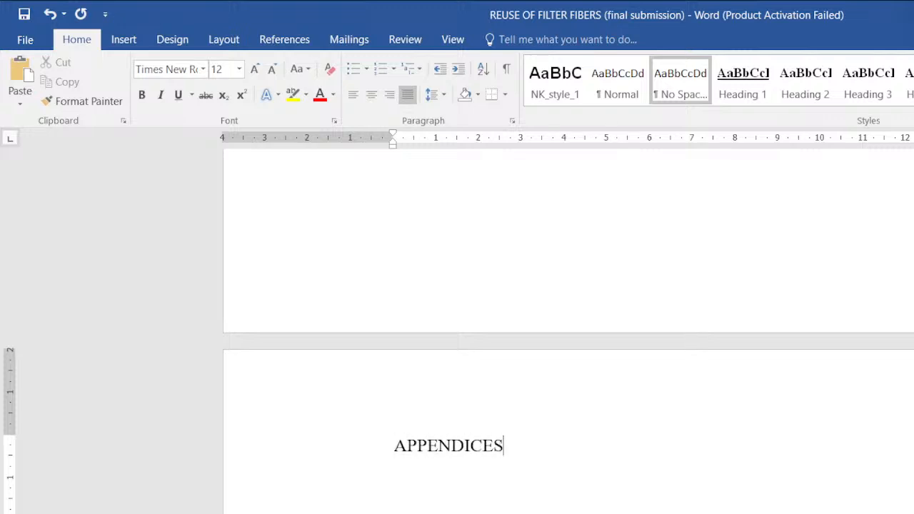
key("shift+Home")
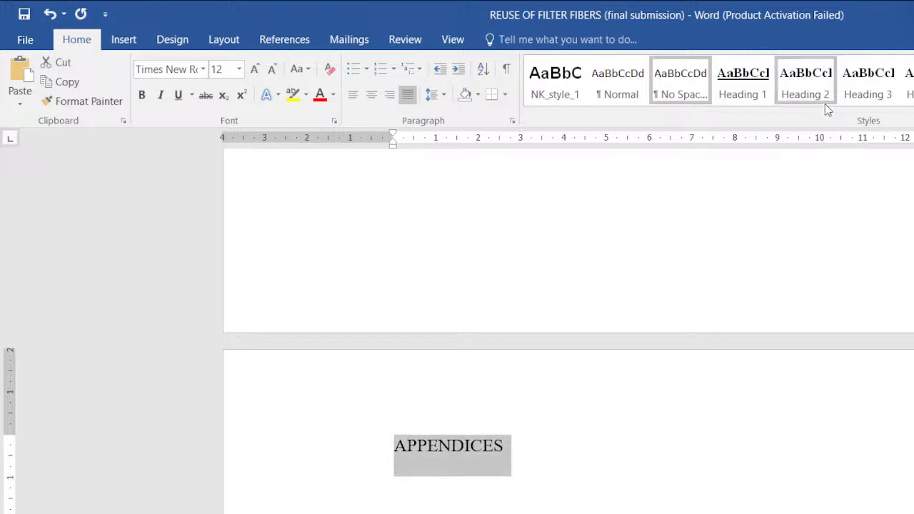
left_click(734, 95)
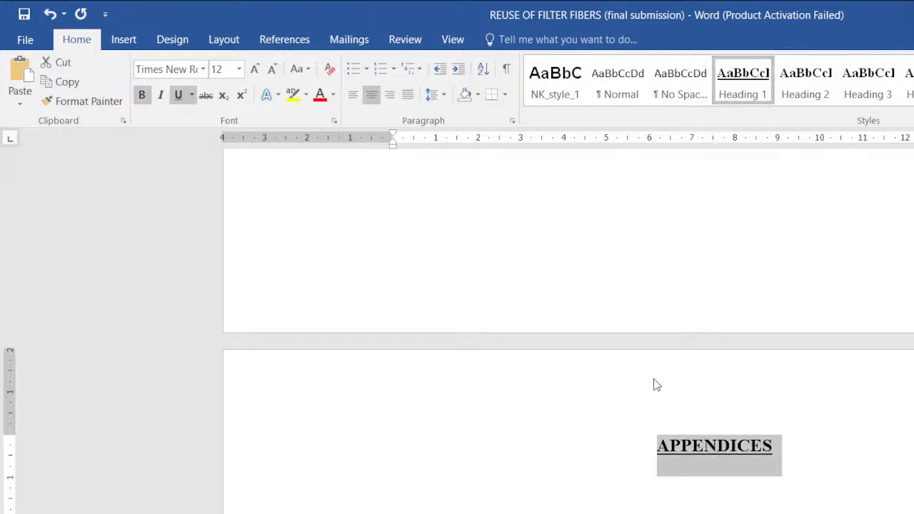
left_click(665, 389)
Insert an automatic table of contents on the line below the "TABLE OF CONTENTS" title.
scroll(670, 394, "up", 3)
scroll(669, 394, "up", 2)
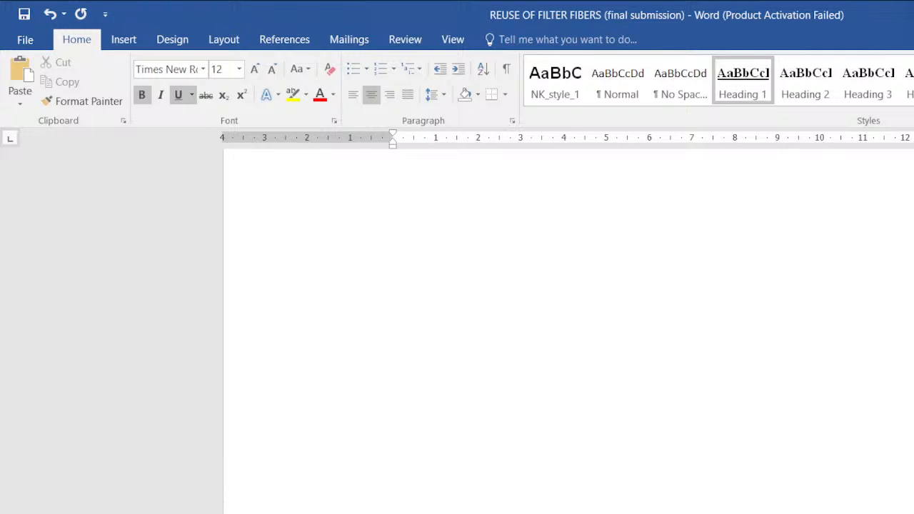
scroll(670, 393, "up", 4)
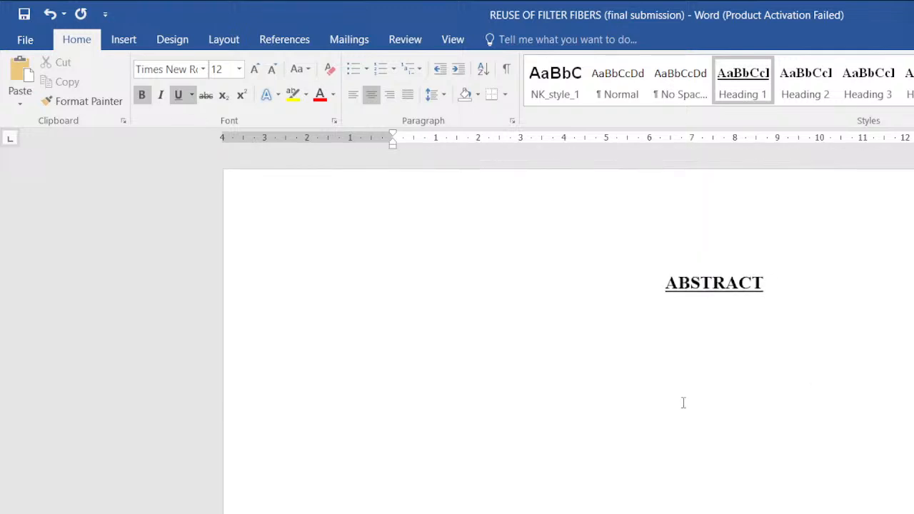
left_click(715, 402)
scroll(716, 398, "down", 5)
scroll(715, 393, "down", 10)
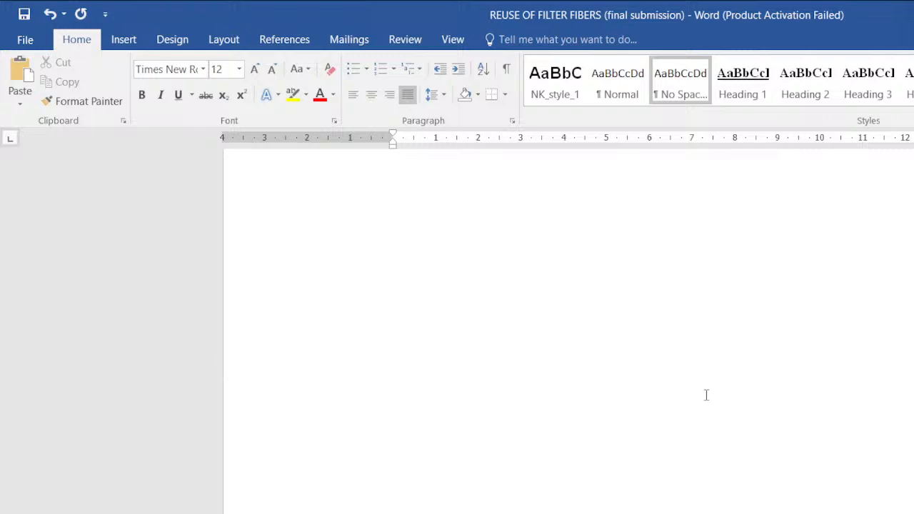
scroll(707, 395, "down", 15)
scroll(705, 397, "down", 10)
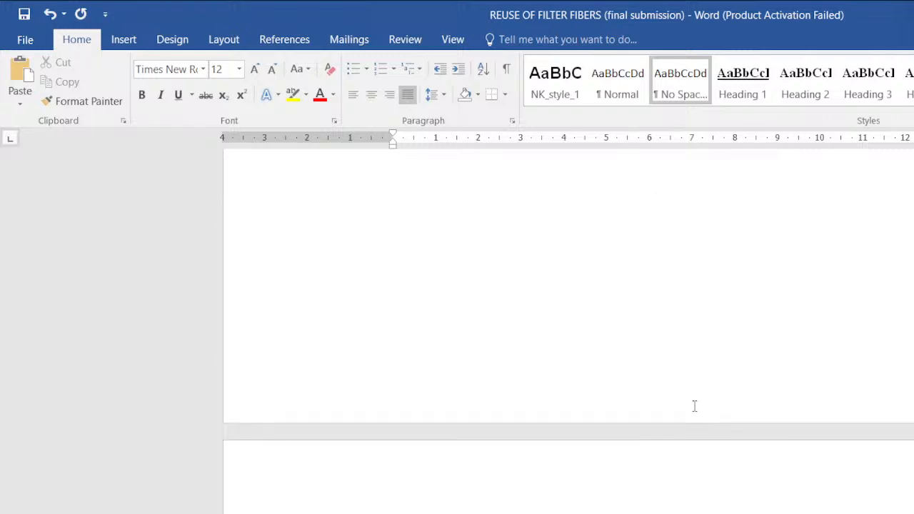
scroll(695, 406, "down", 3)
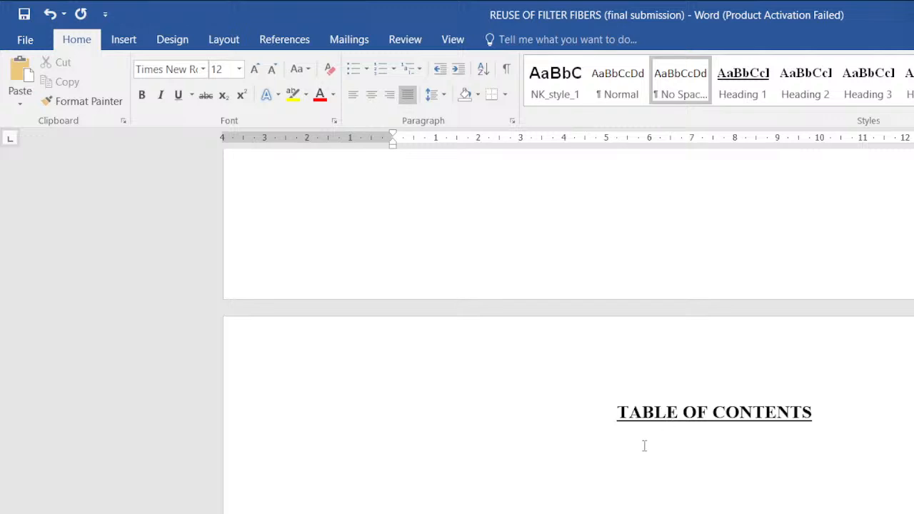
left_click(644, 445)
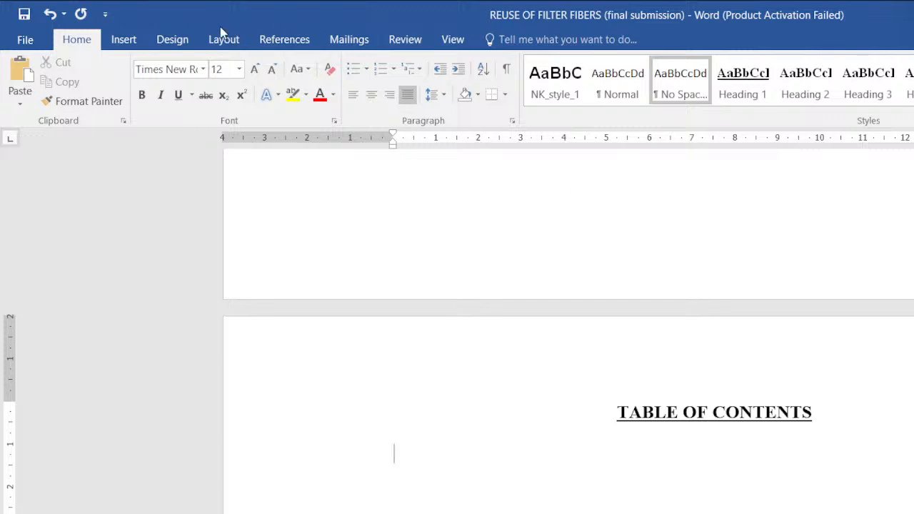
left_click(292, 41)
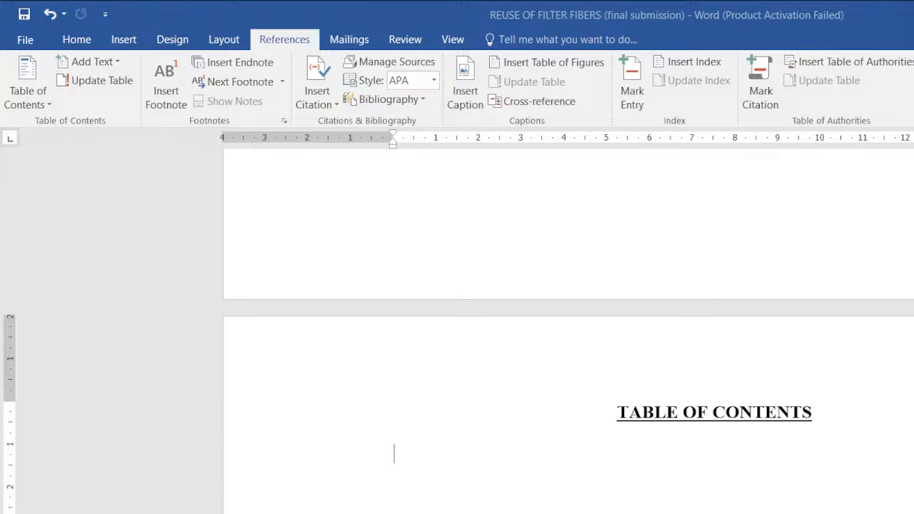
scroll(569, 332, "down", 5)
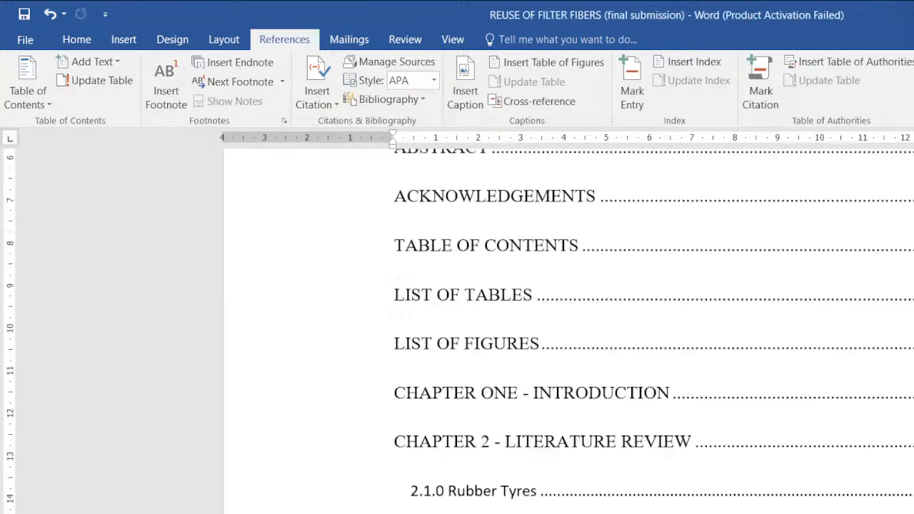
Examine the entries, indentation levels and page numbers in the generated table of contents.
scroll(802, 508, "down", 5)
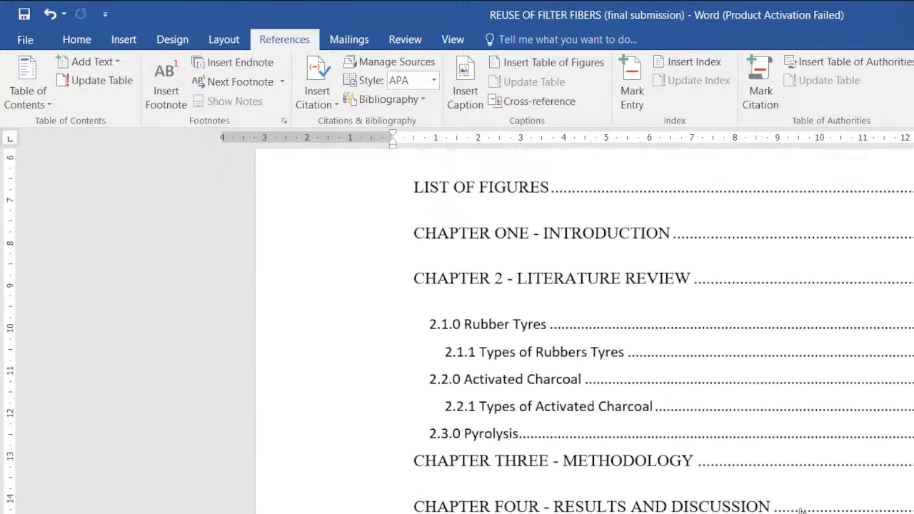
scroll(802, 509, "down", 2)
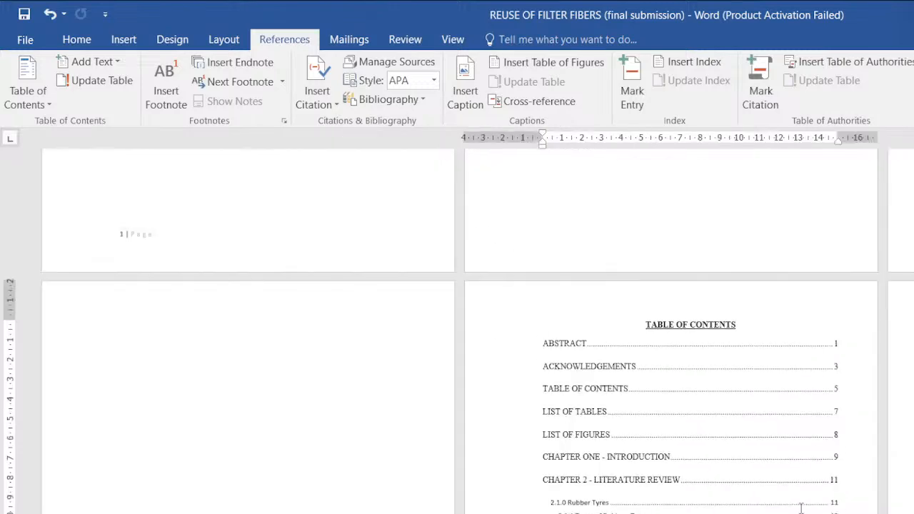
scroll(802, 509, "up", 4)
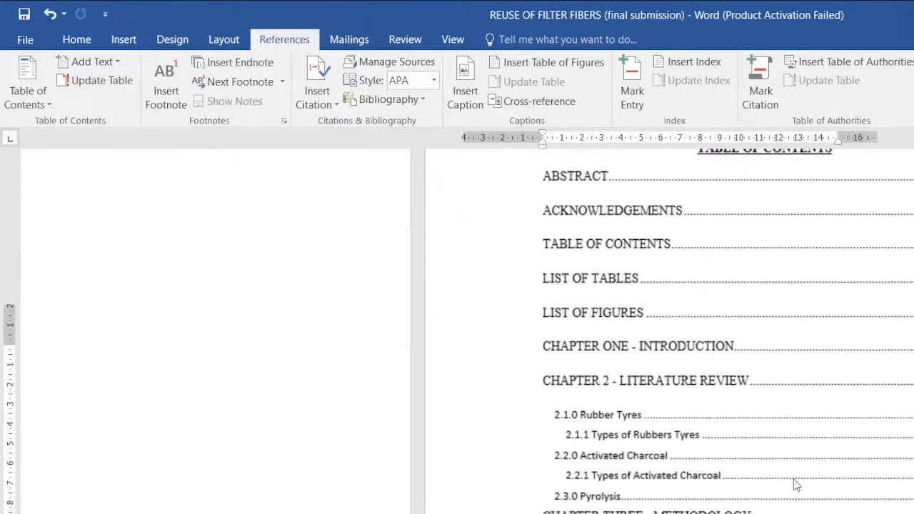
scroll(272, 290, "down", 3)
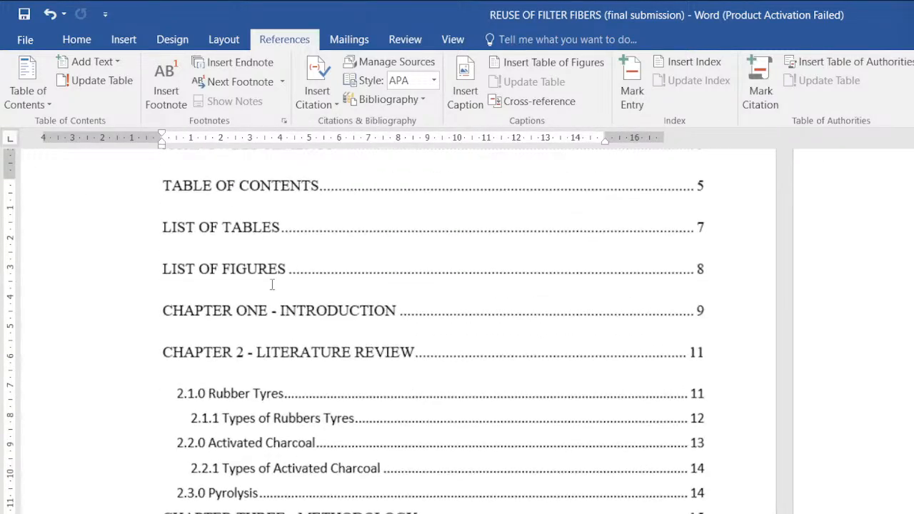
scroll(268, 291, "up", 2)
scroll(598, 326, "up", 3)
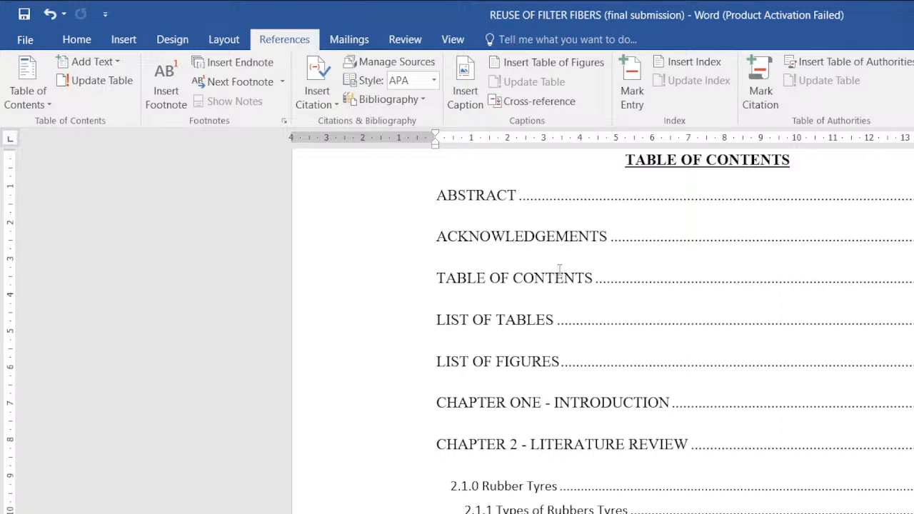
left_click(538, 498)
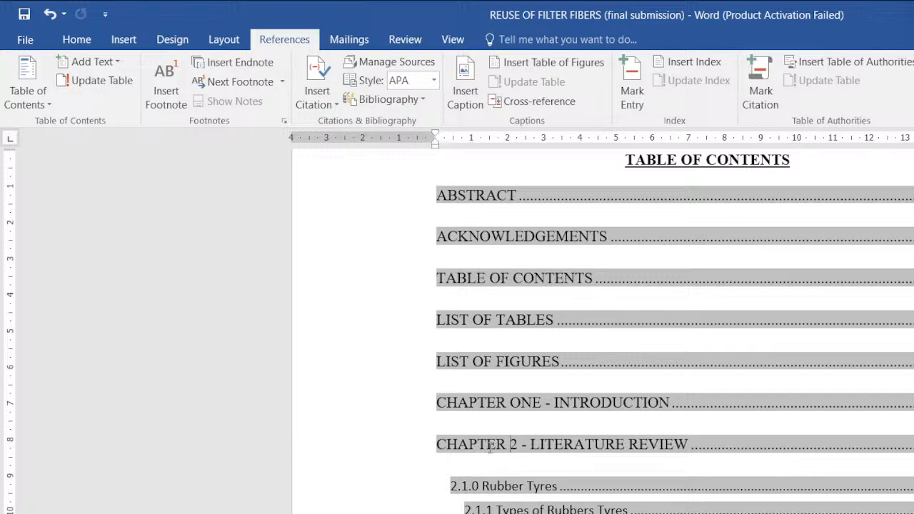
left_click(888, 447)
scroll(613, 473, "down", 1)
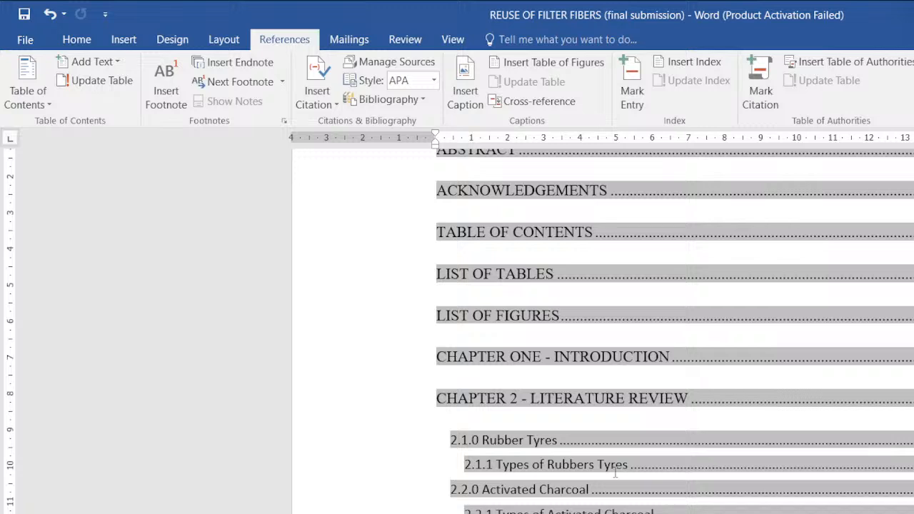
scroll(615, 472, "down", 3)
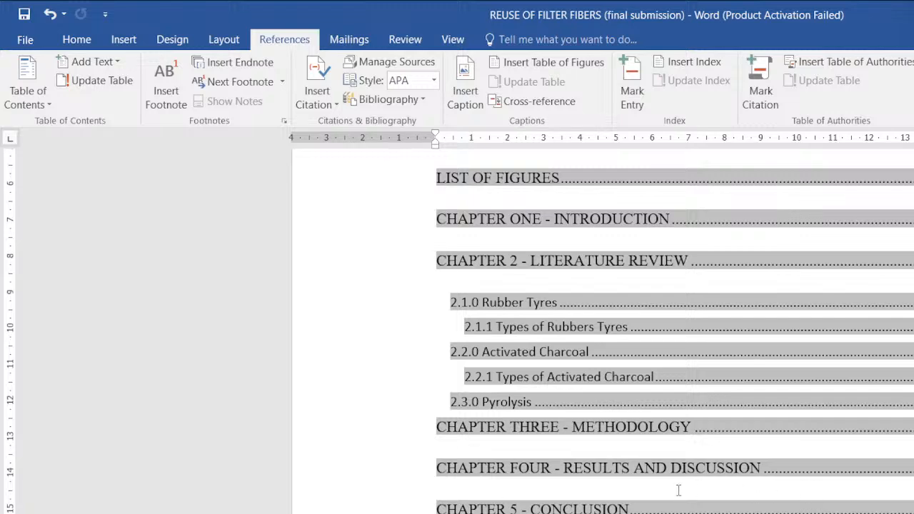
scroll(628, 484, "up", 2, "ctrl")
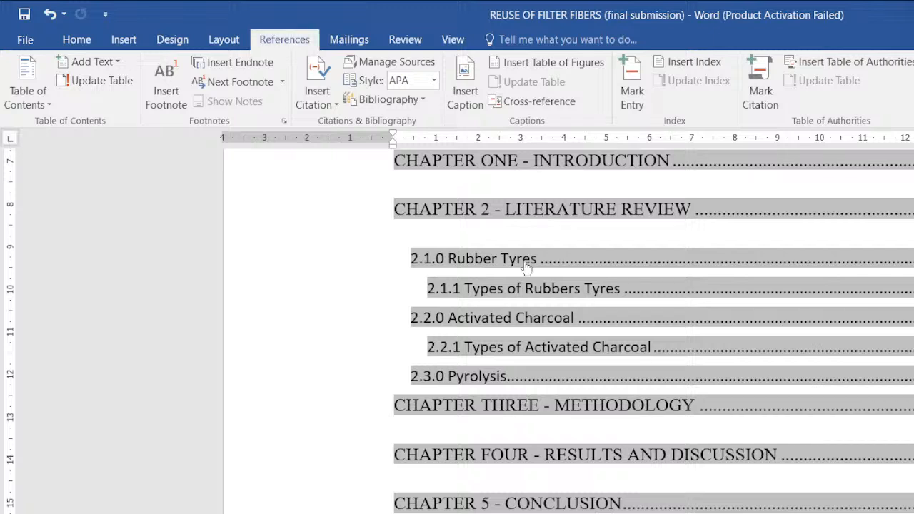
scroll(515, 367, "up", 1)
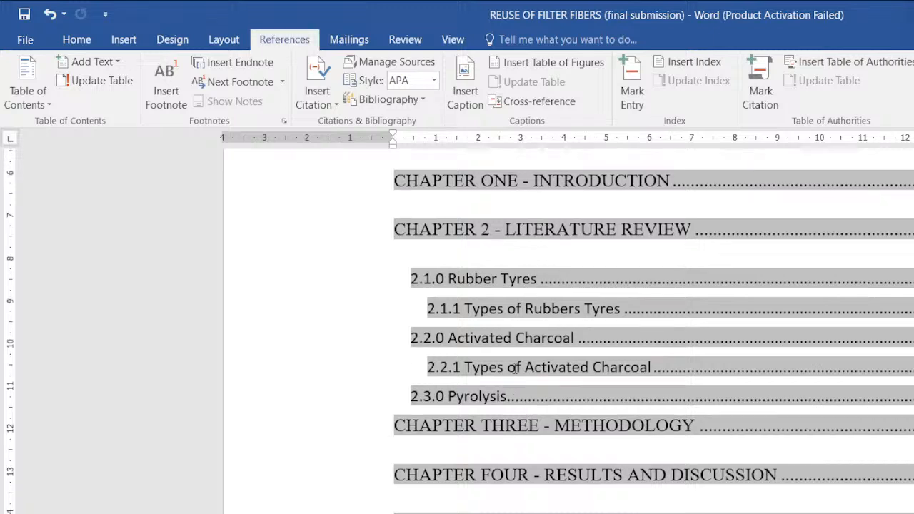
scroll(515, 368, "up", 1)
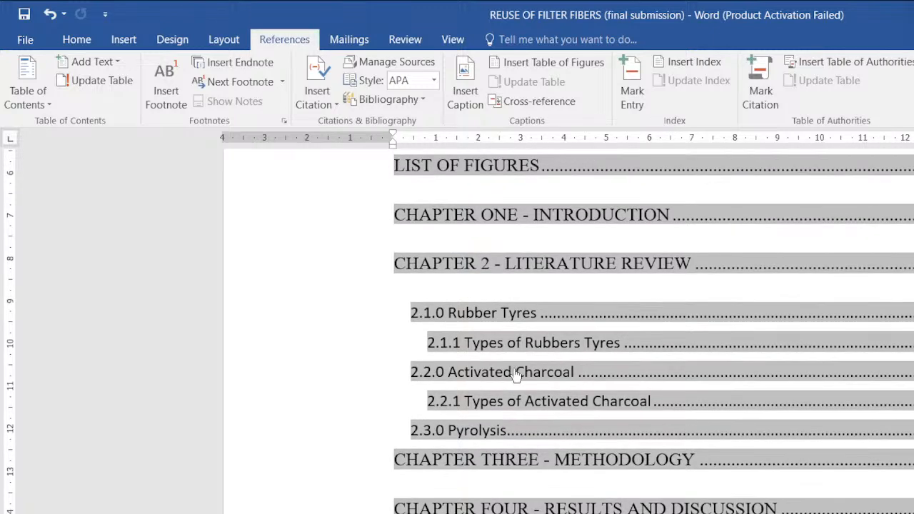
Follow the "2.1.1 Types of Rubbers Tyres" entry in the table of contents to its section and return to the table.
left_click(556, 350, "ctrl")
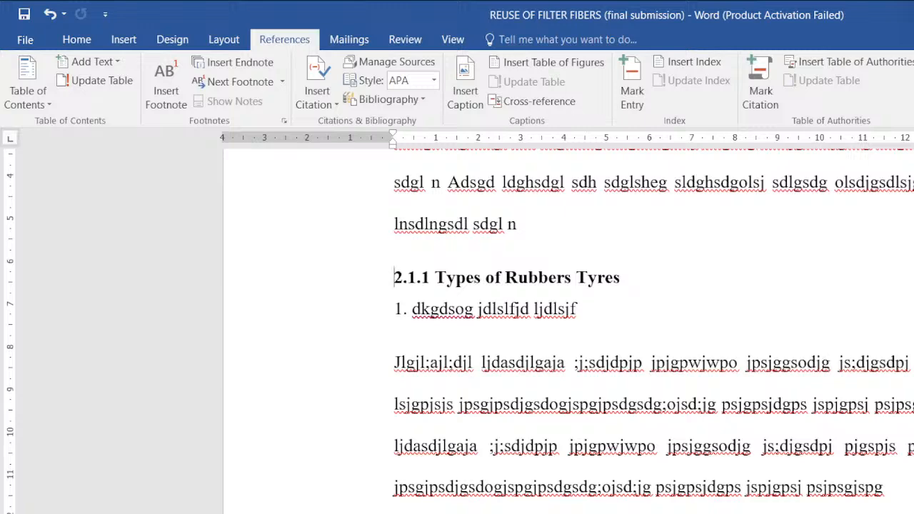
scroll(557, 332, "up", 10)
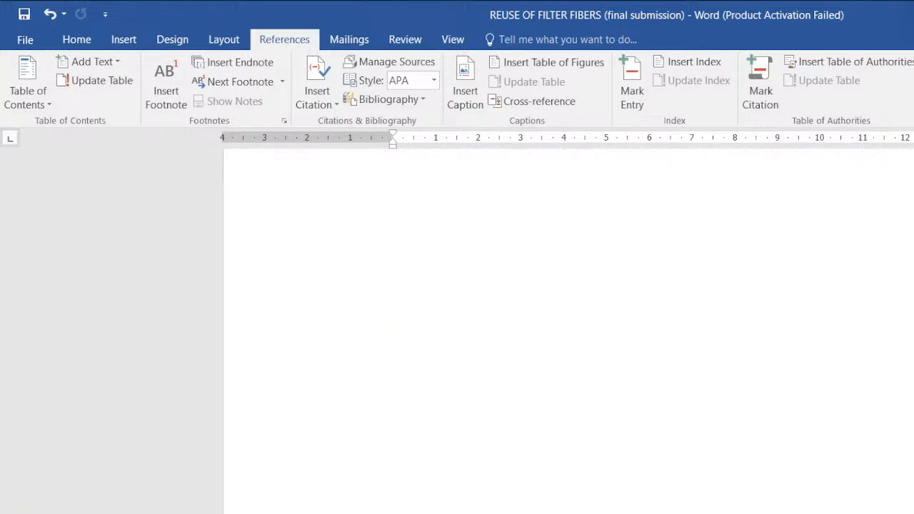
scroll(569, 331, "up", 5)
scroll(723, 343, "down", 5)
scroll(723, 334, "down", 5)
scroll(723, 334, "down", 5)
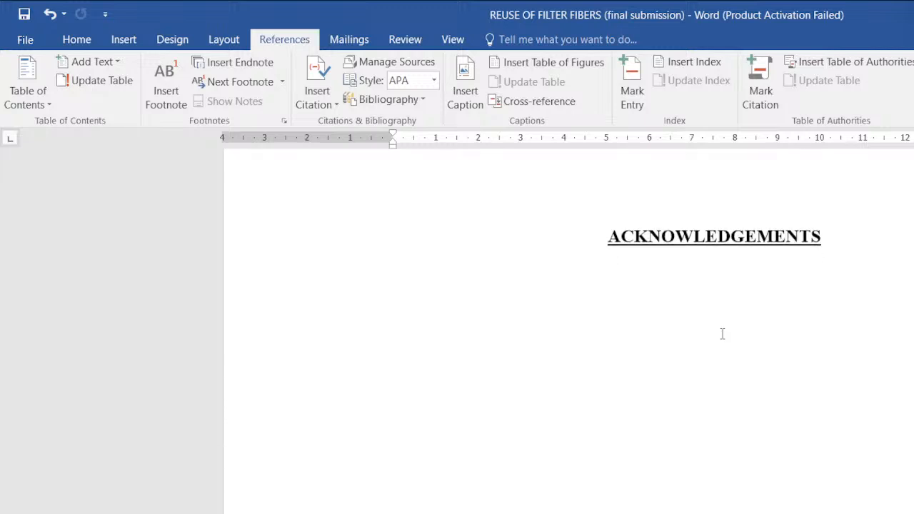
scroll(723, 334, "down", 10)
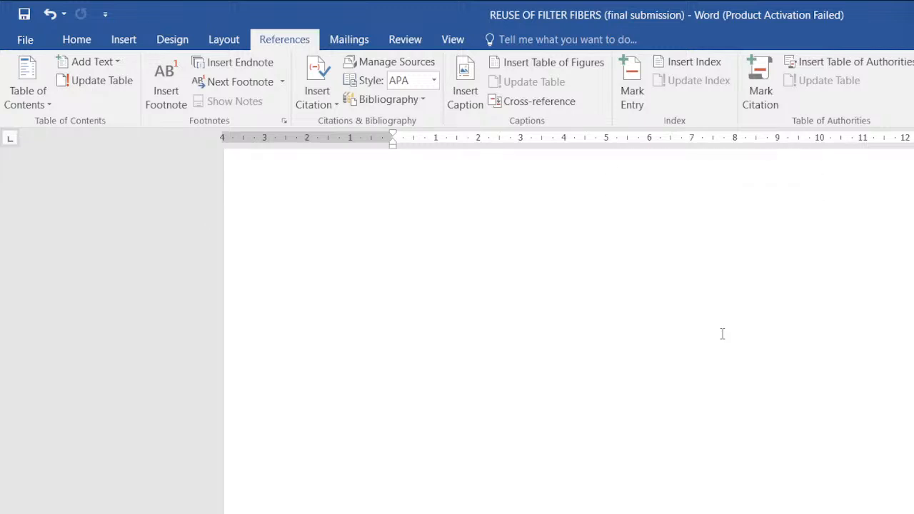
scroll(613, 307, "down", 3)
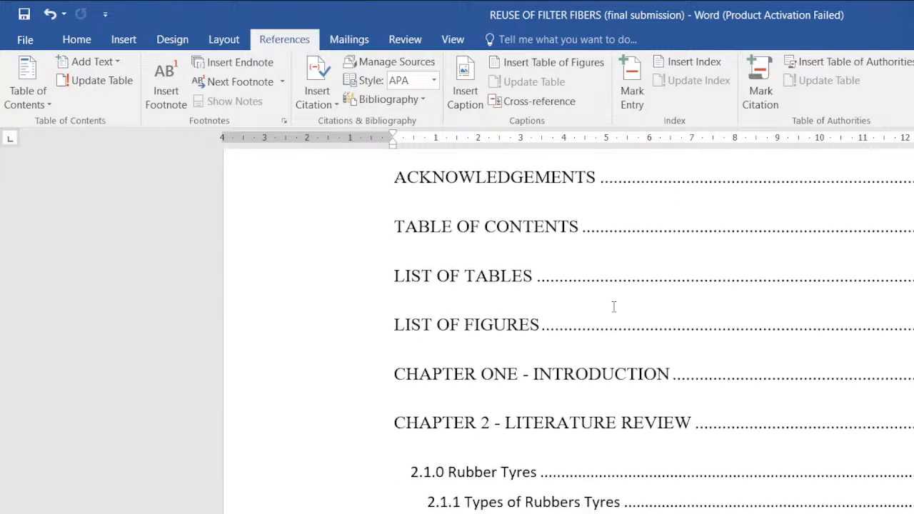
Follow the "CHAPTER 2 - LITERATURE REVIEW" entry in the table of contents to its section and return to the table.
left_click(549, 428, "ctrl")
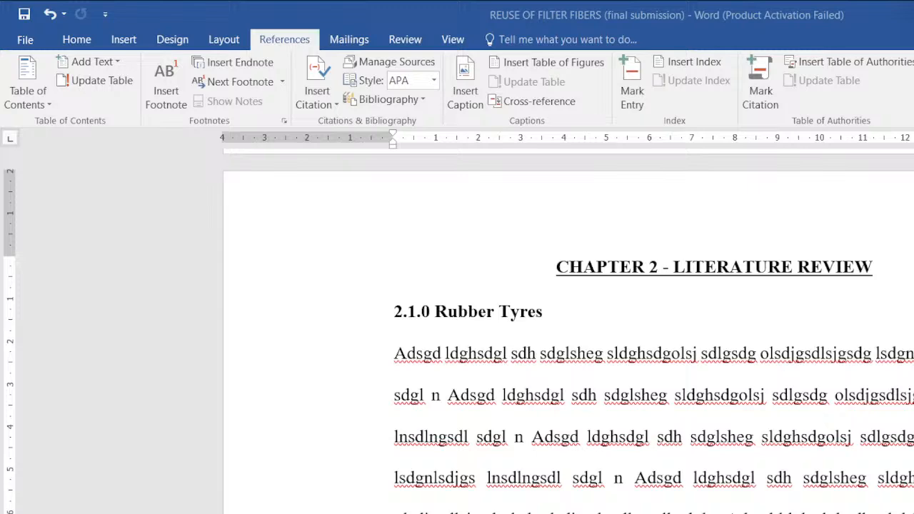
scroll(791, 207, "up", 6)
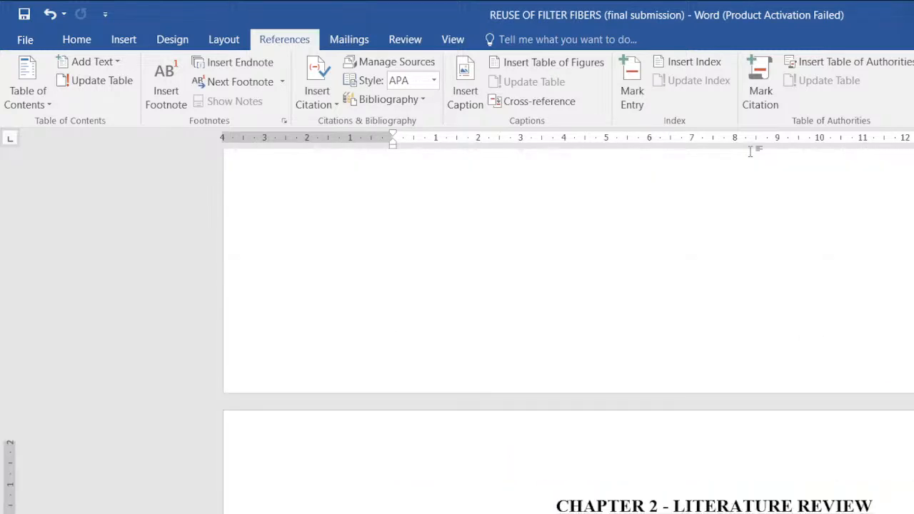
scroll(791, 206, "up", 10)
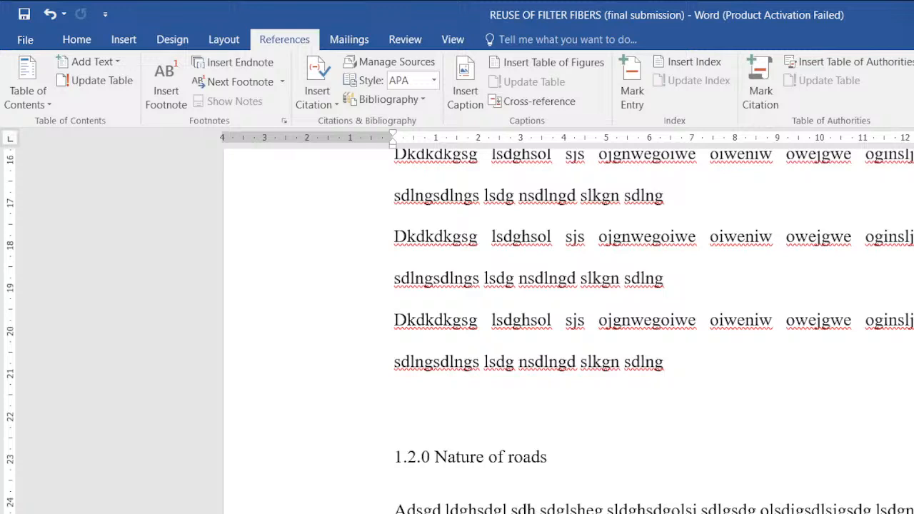
scroll(778, 372, "up", 8)
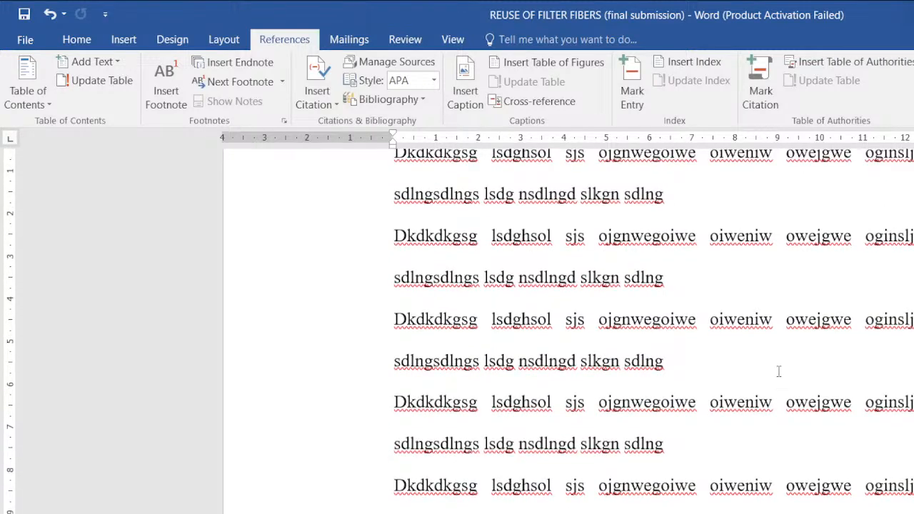
scroll(778, 372, "up", 10)
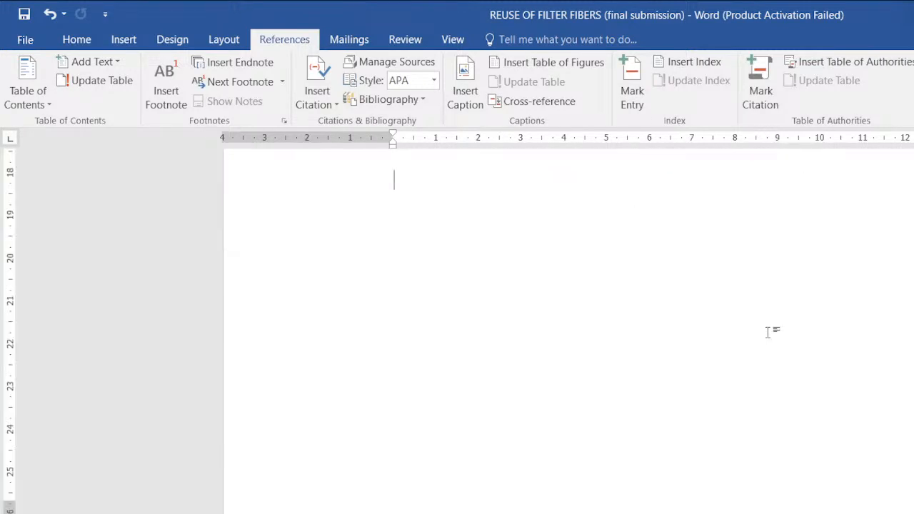
scroll(769, 332, "up", 10)
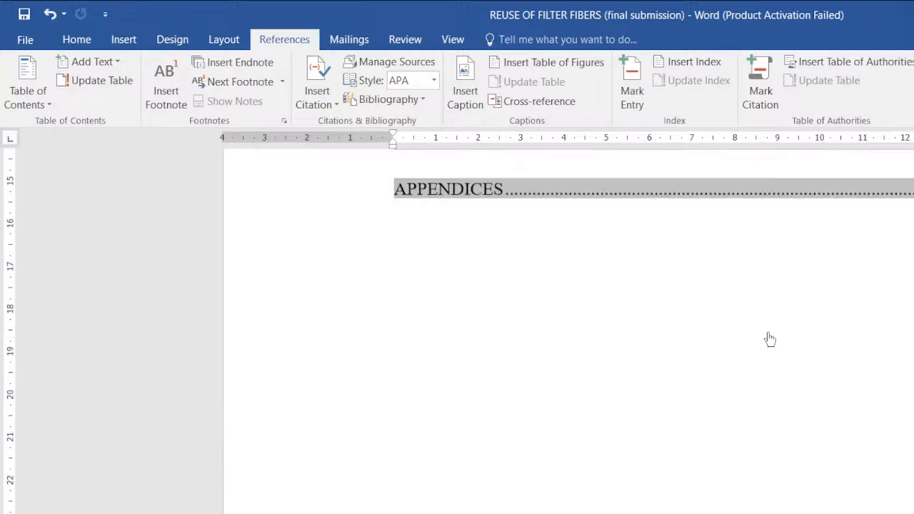
Go back to the "ABSTRACT" page and place the cursor on the blank line below its title.
key("Up")
key("Up")
key("Up")
key("Up")
key("Up")
key("Up")
key("Up")
key("Up")
key("Up")
key("Up")
key("Up")
key("Up")
key("Up")
key("Up")
key("Up")
key("Up")
key("Up")
key("Up")
key("Up")
key("Up")
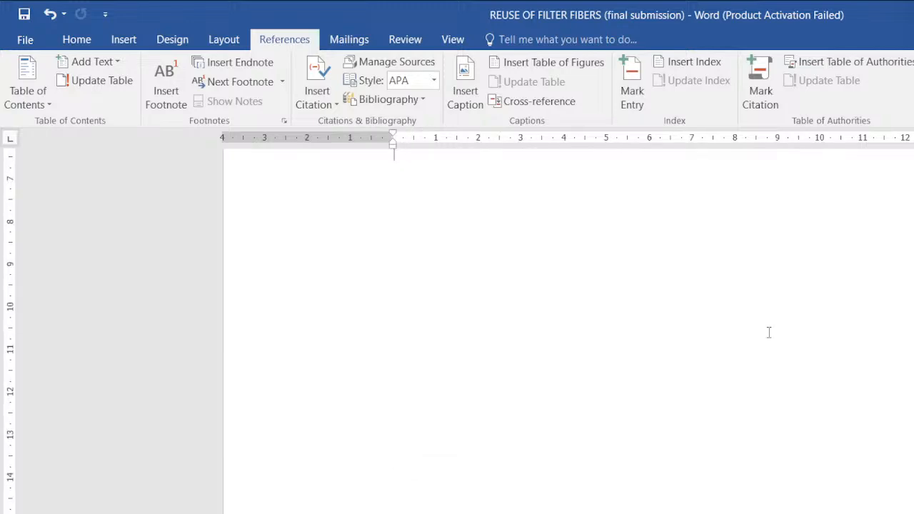
key("Up")
key("Up")
key("Up")
key("Up")
key("Up")
key("Up")
key("Up")
key("Up")
key("Up")
key("Up")
key("Up")
key("Up")
key("Up")
key("Up")
key("Up")
key("Up")
key("Up")
key("Up")
key("Up")
key("Up")
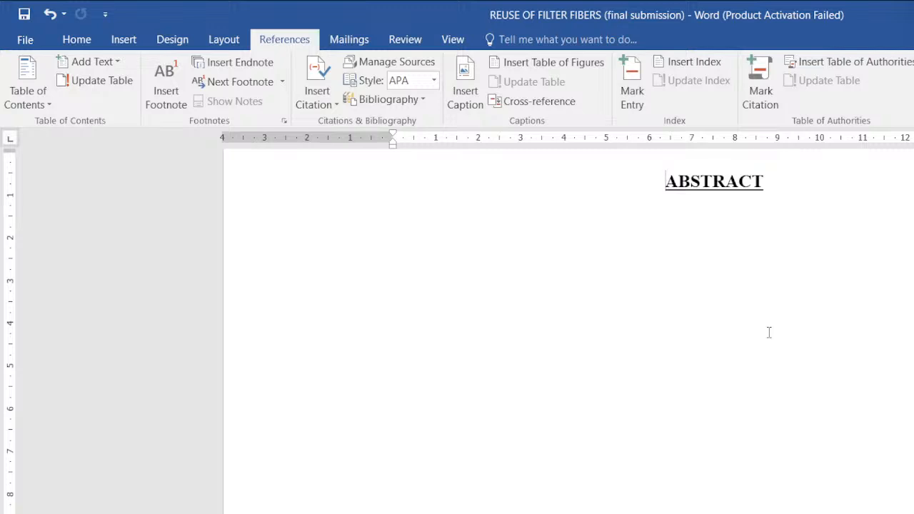
left_click(686, 513)
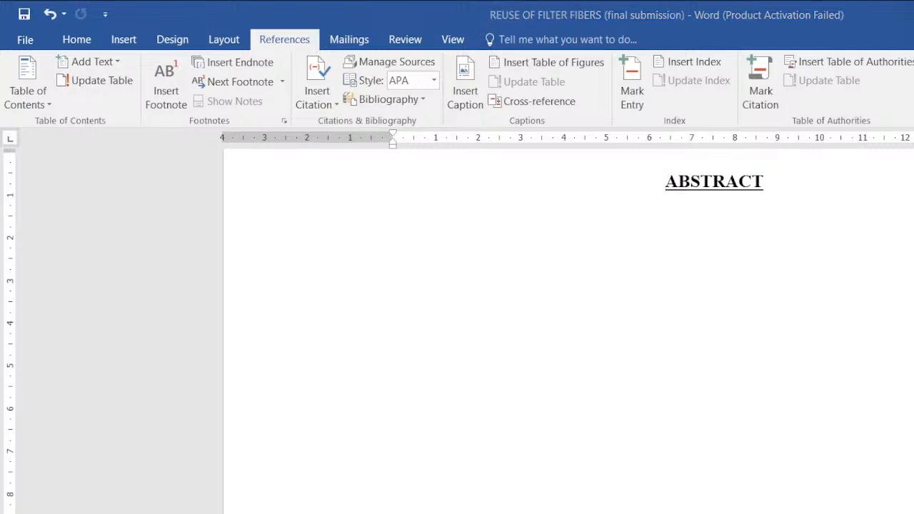
left_click(736, 291)
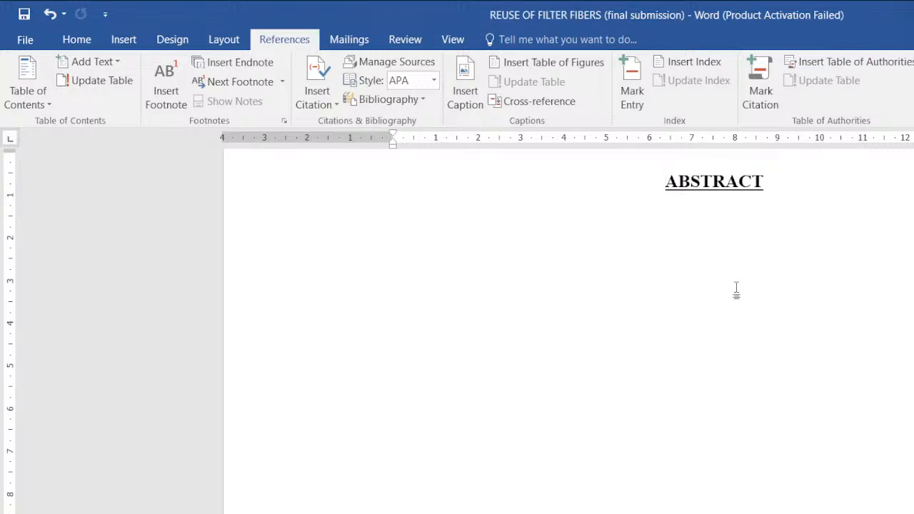
left_click(458, 246)
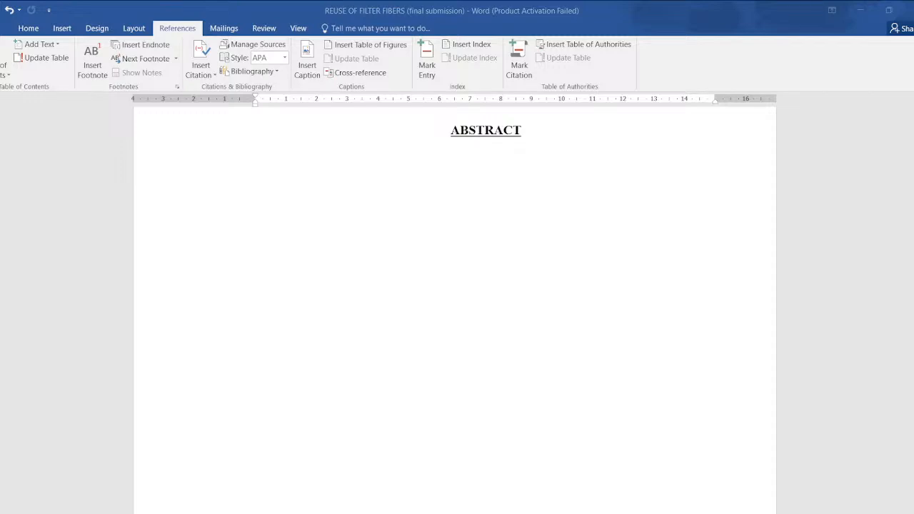
left_click(782, 434)
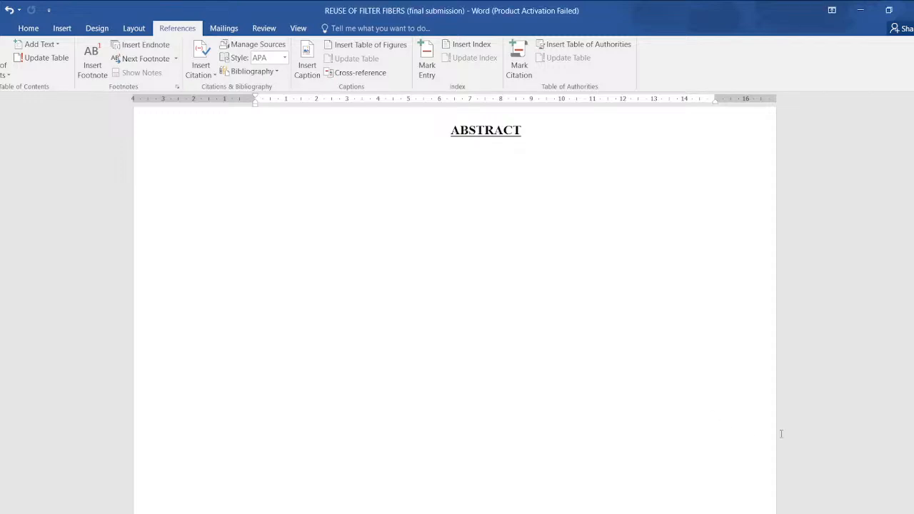
Undo the table of contents insertion and the last formatting changes to the "APPENDICES" title.
scroll(555, 328, "up", 2)
key("ctrl+z")
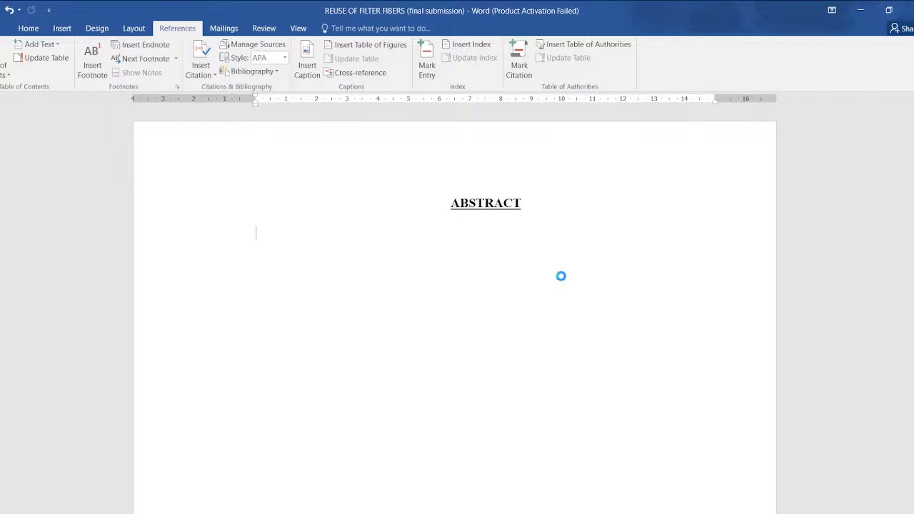
key("ctrl+z")
scroll(562, 265, "down", 2)
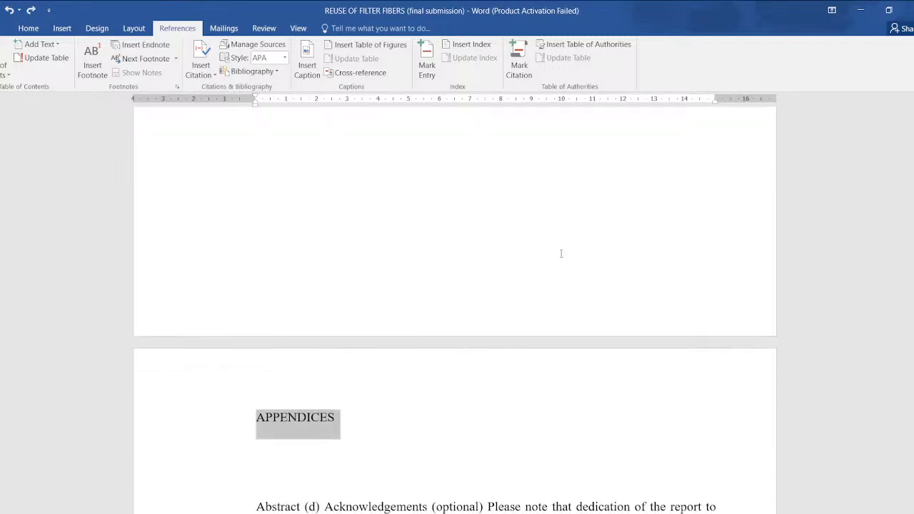
key("ctrl+z")
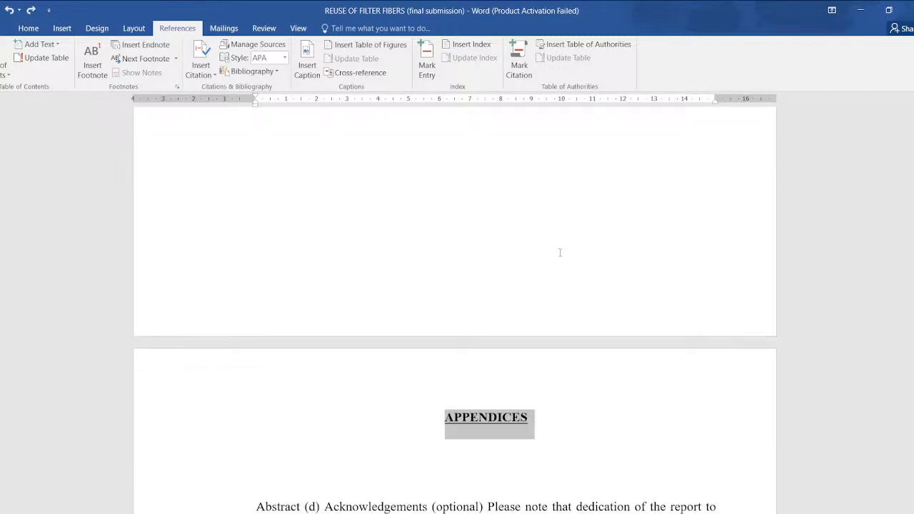
left_click(560, 252)
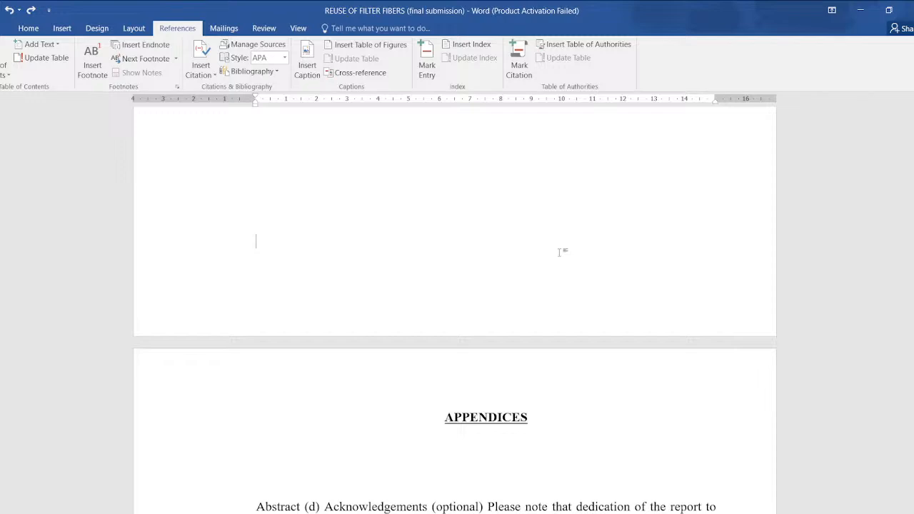
Insert a new table of contents on the blank line below the "TABLE OF CONTENTS" title.
scroll(562, 247, "down", 8)
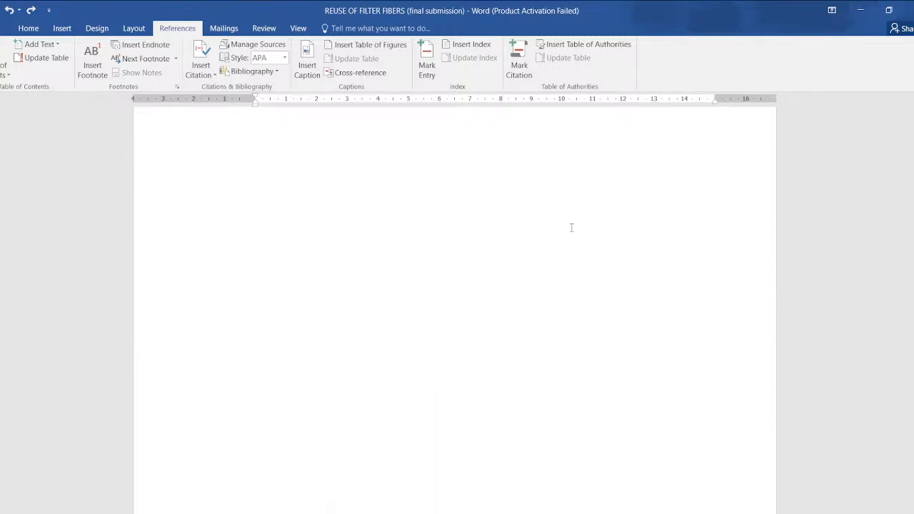
scroll(570, 225, "up", 6)
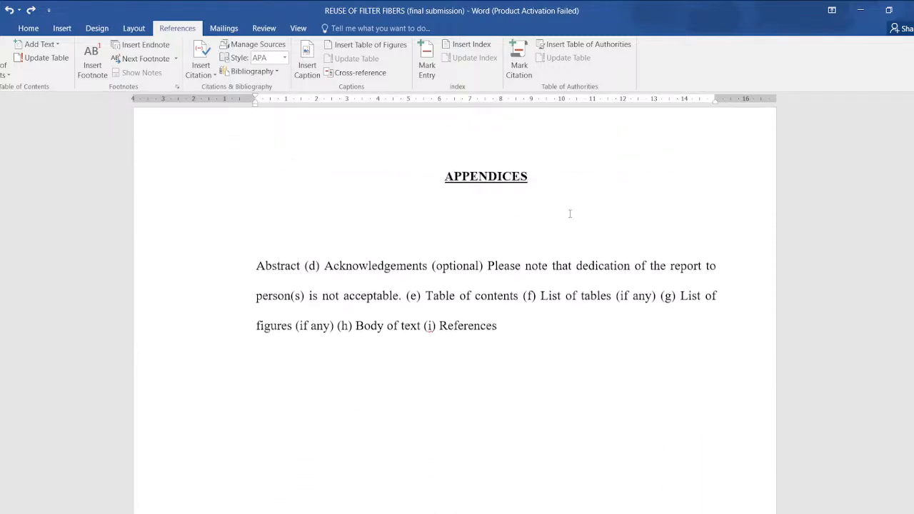
scroll(570, 213, "up", 10)
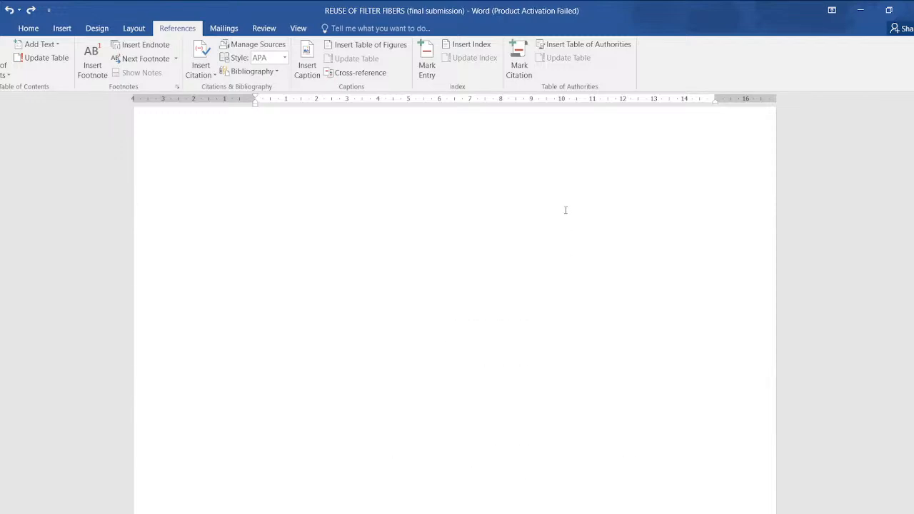
scroll(570, 209, "up", 8)
scroll(455, 308, "up", 20)
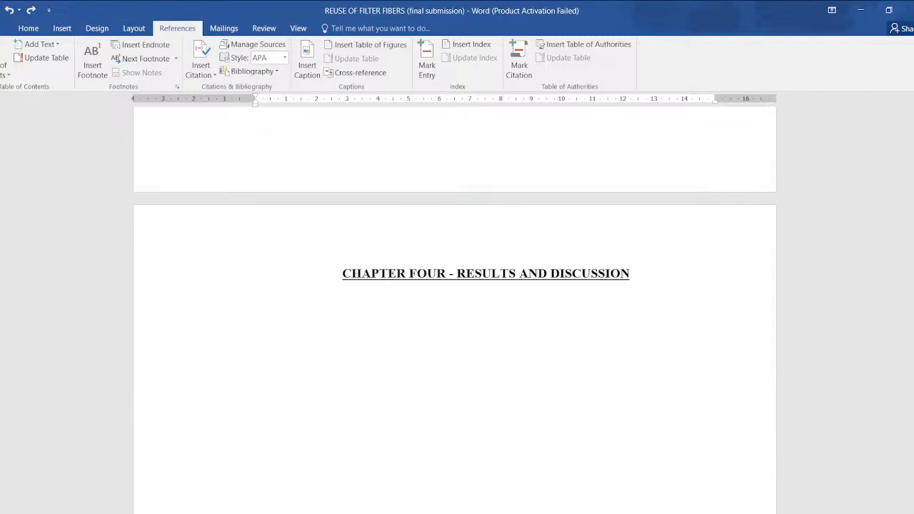
scroll(514, 295, "up", 15)
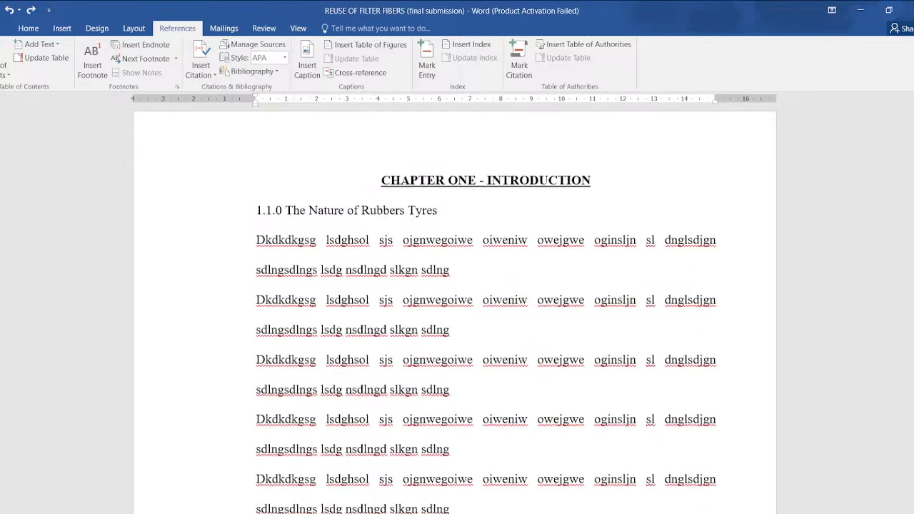
scroll(529, 250, "up", 10)
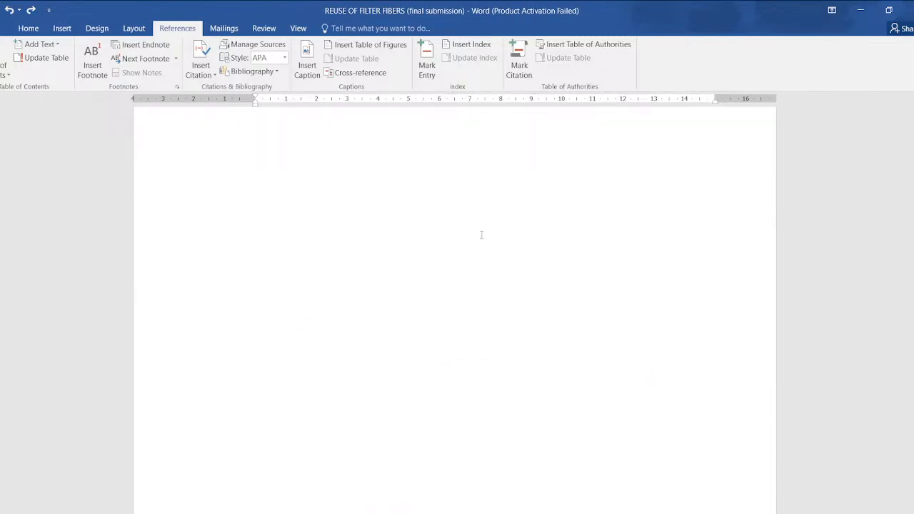
scroll(482, 235, "up", 5)
scroll(455, 307, "up", 8)
scroll(455, 307, "down", 6)
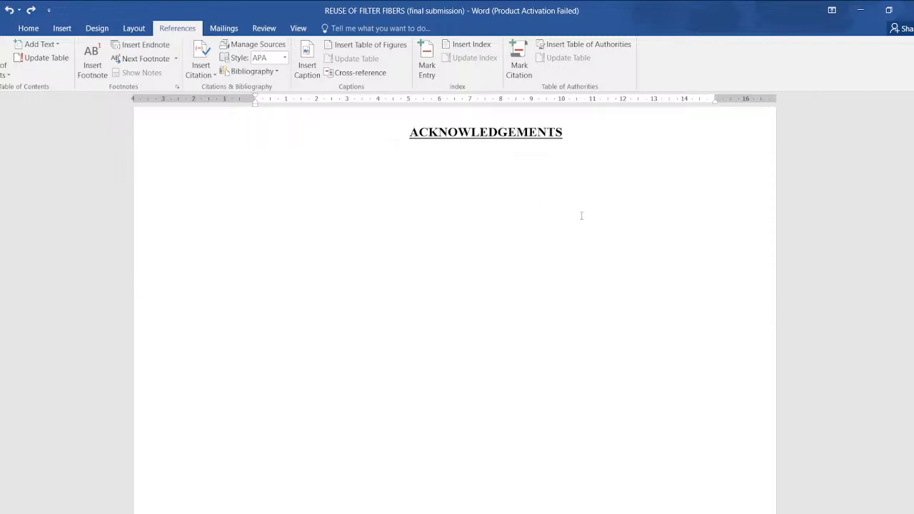
scroll(508, 191, "down", 13)
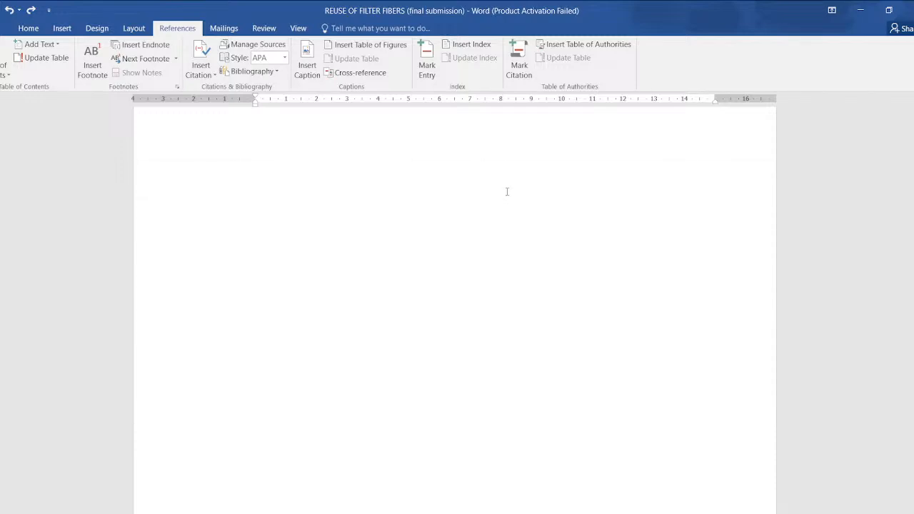
scroll(505, 194, "down", 6)
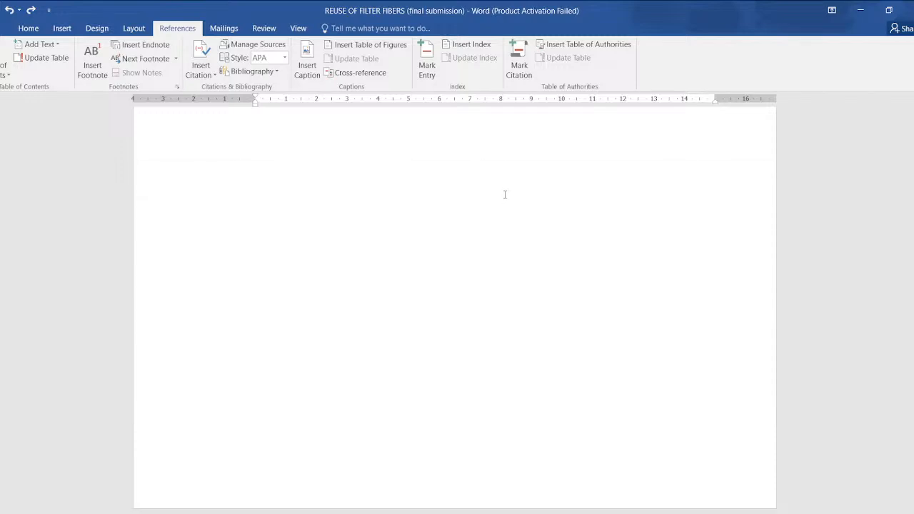
left_click(461, 247)
left_click(455, 210)
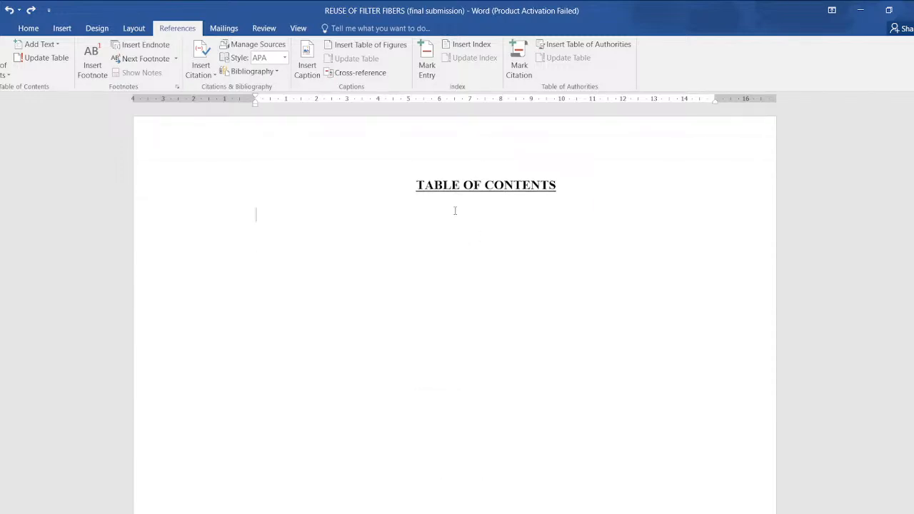
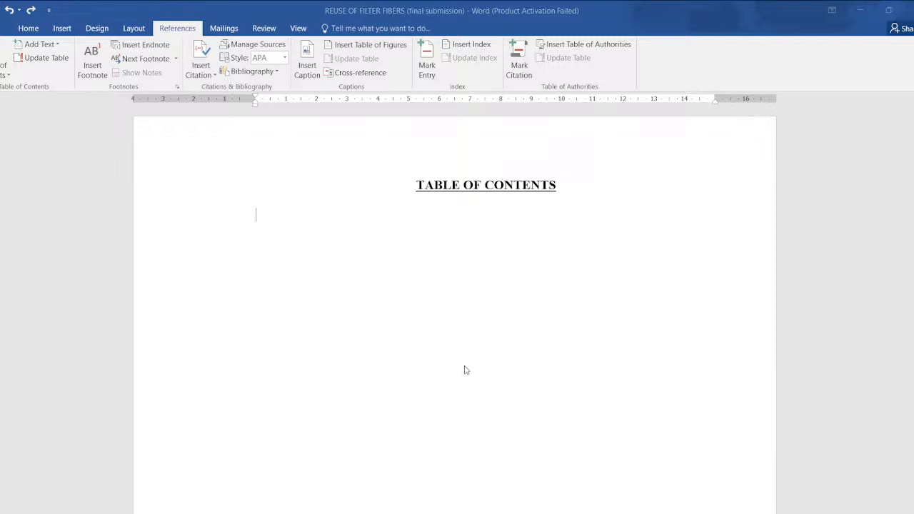
left_click(554, 394)
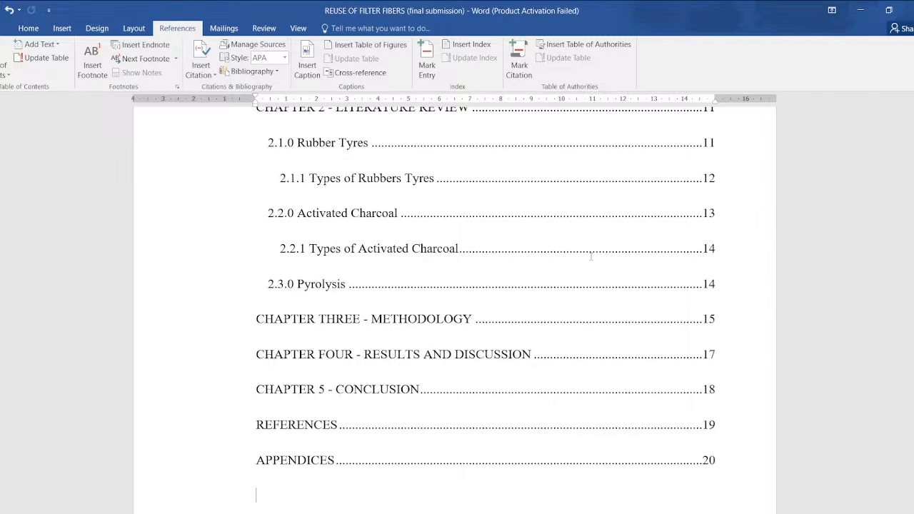
Examine the new table of contents for its chapter entries, indented subheadings, line spacing and page numbers.
scroll(498, 243, "down", 2, "ctrl")
scroll(498, 243, "down", 4, "ctrl")
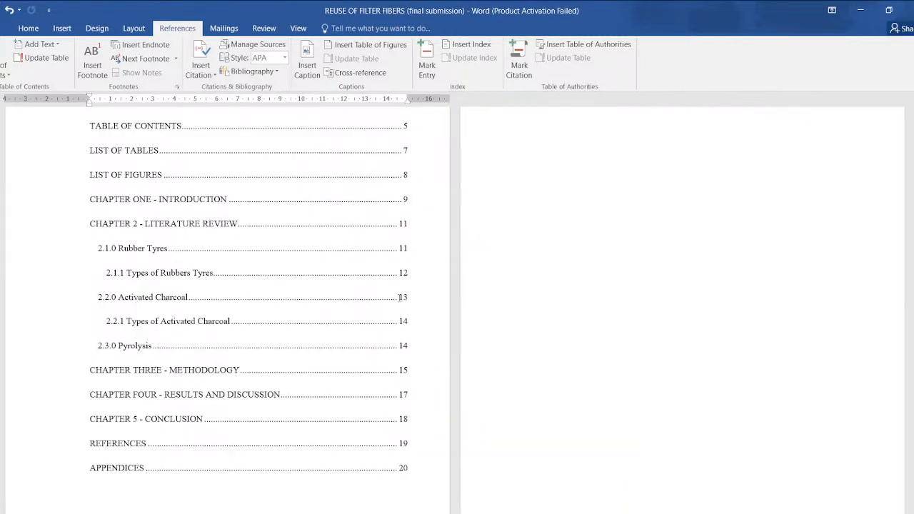
scroll(326, 257, "up", 3)
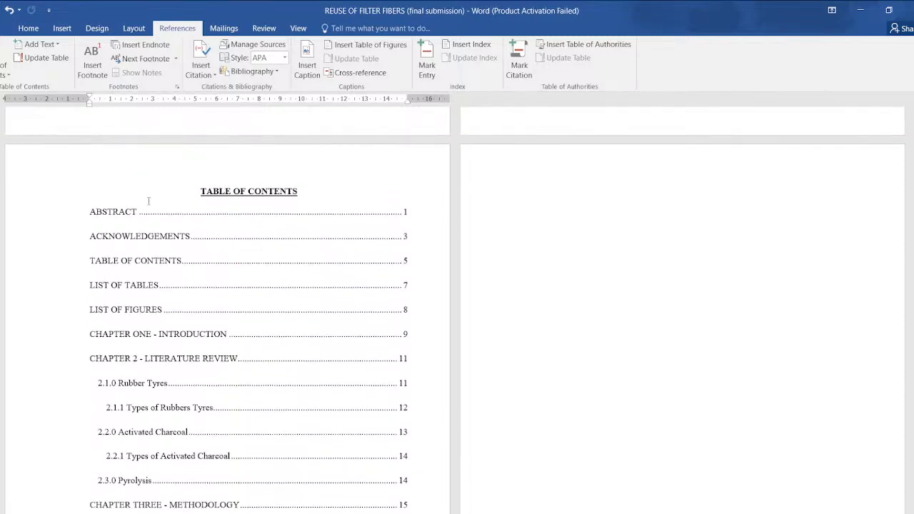
left_click(124, 214)
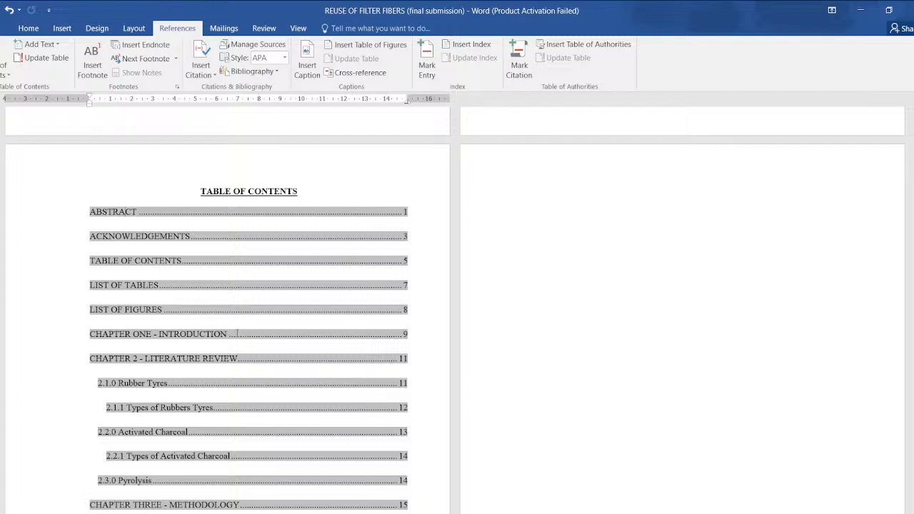
left_click(253, 411)
scroll(252, 403, "down", 2)
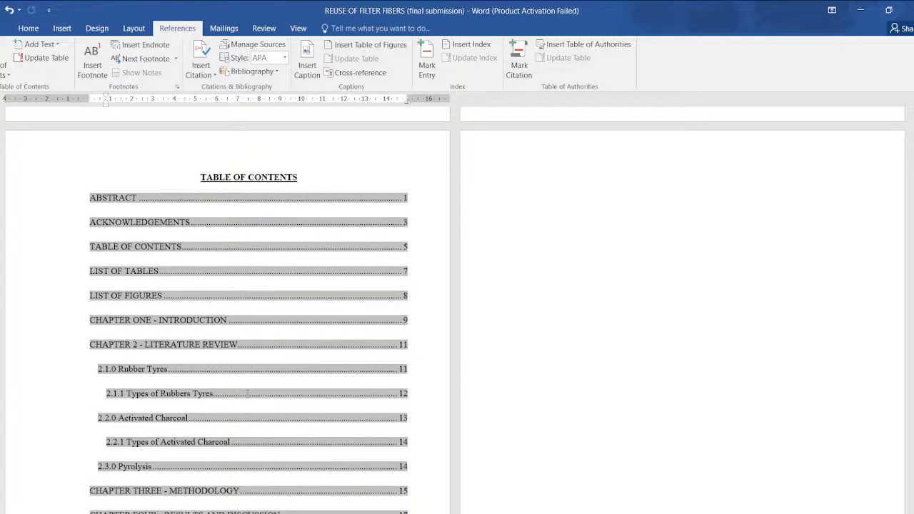
scroll(246, 397, "up", 3, "ctrl")
scroll(247, 397, "up", 2, "ctrl")
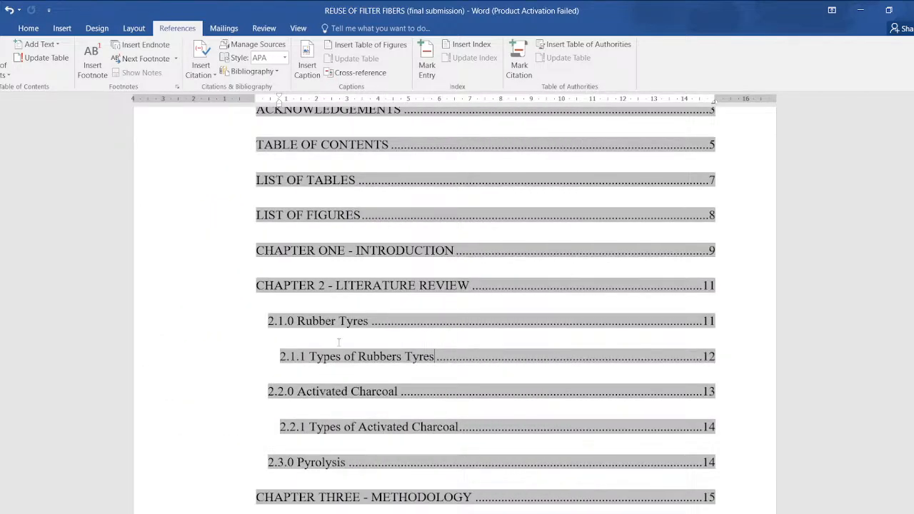
scroll(339, 343, "down", 1)
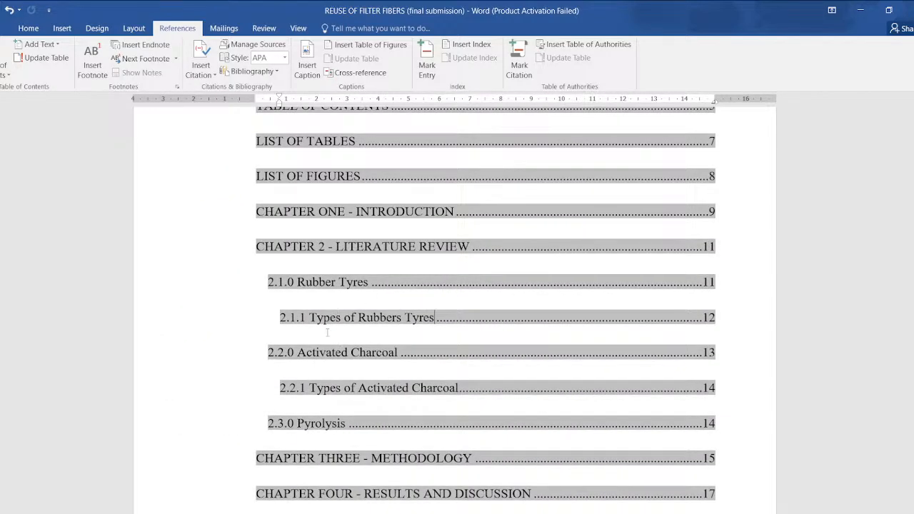
left_click(339, 260)
scroll(463, 288, "down", 5, "ctrl")
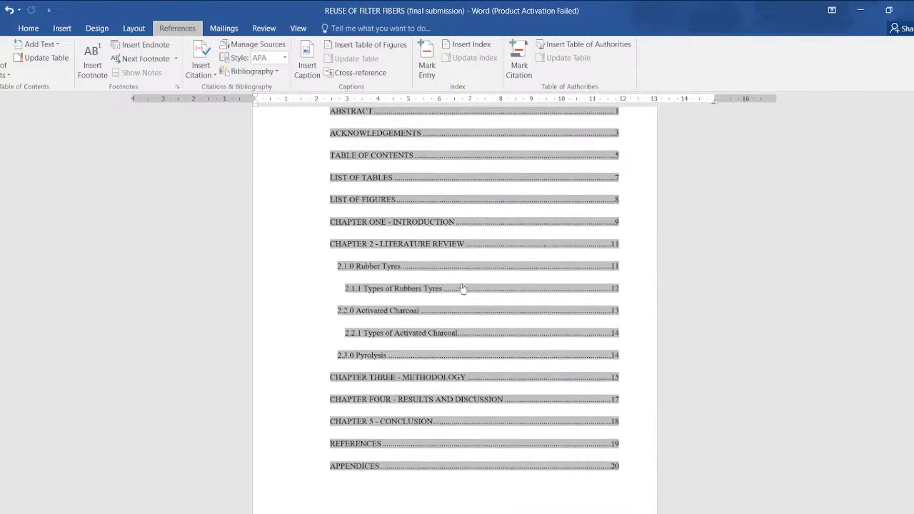
Review the finished table of contents page as a whole and up close, from the "ABSTRACT" entry to "APPENDICES".
scroll(463, 289, "down", 1, "ctrl")
left_click(759, 247)
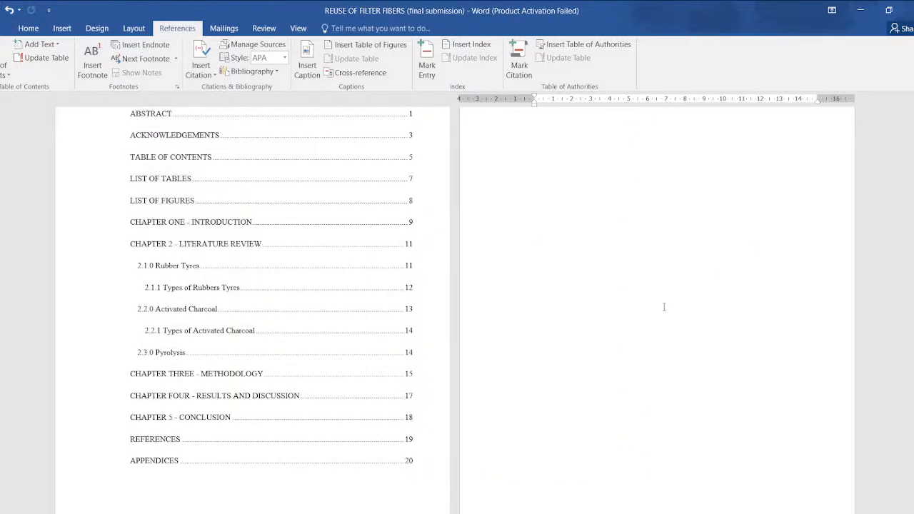
scroll(664, 308, "up", 3)
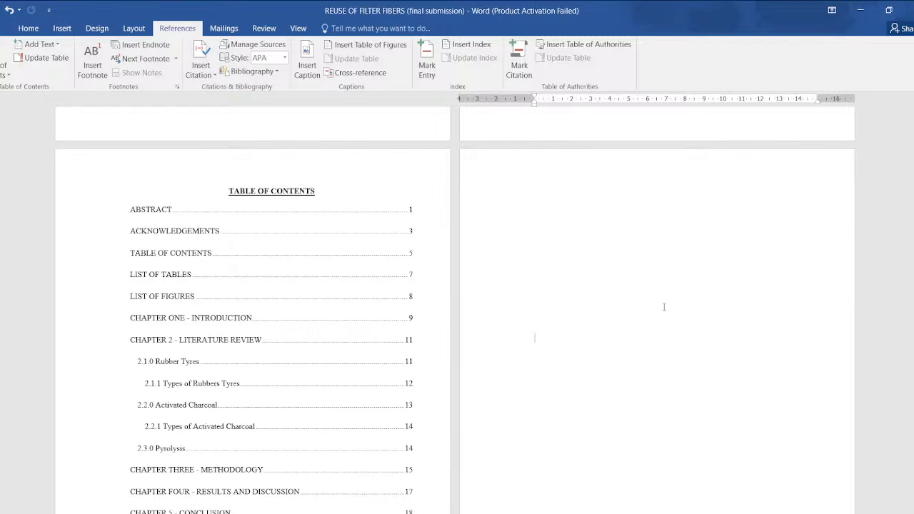
scroll(286, 310, "up", 2, "ctrl")
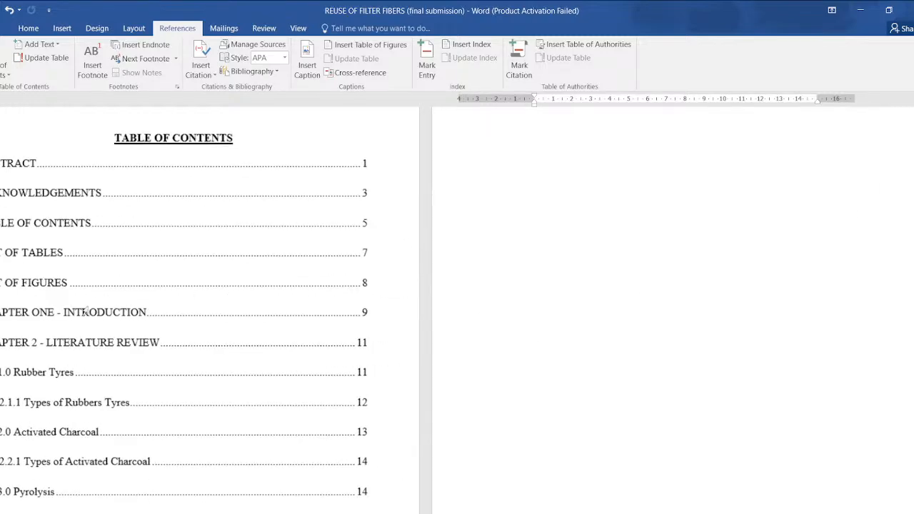
scroll(85, 312, "up", 3, "ctrl")
scroll(398, 300, "up", 3)
scroll(402, 295, "down", 6)
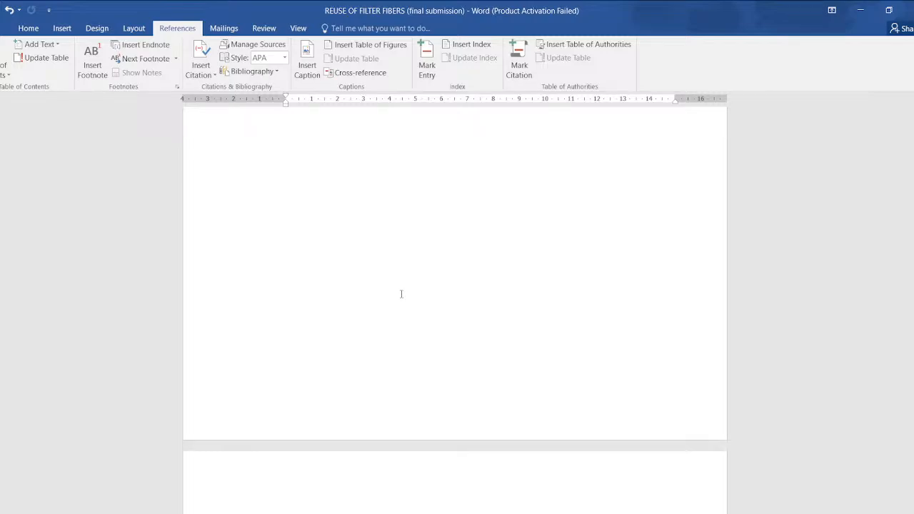
scroll(402, 295, "down", 6)
scroll(401, 294, "up", 10)
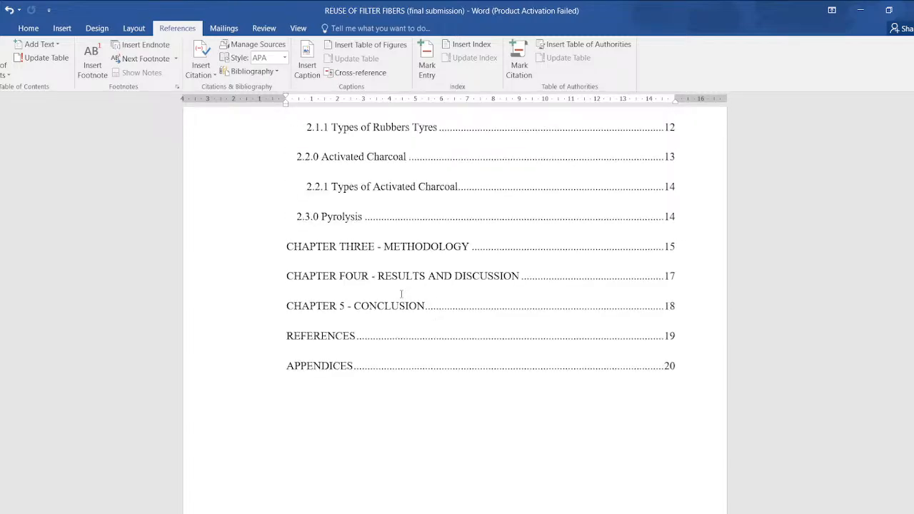
scroll(402, 294, "up", 5)
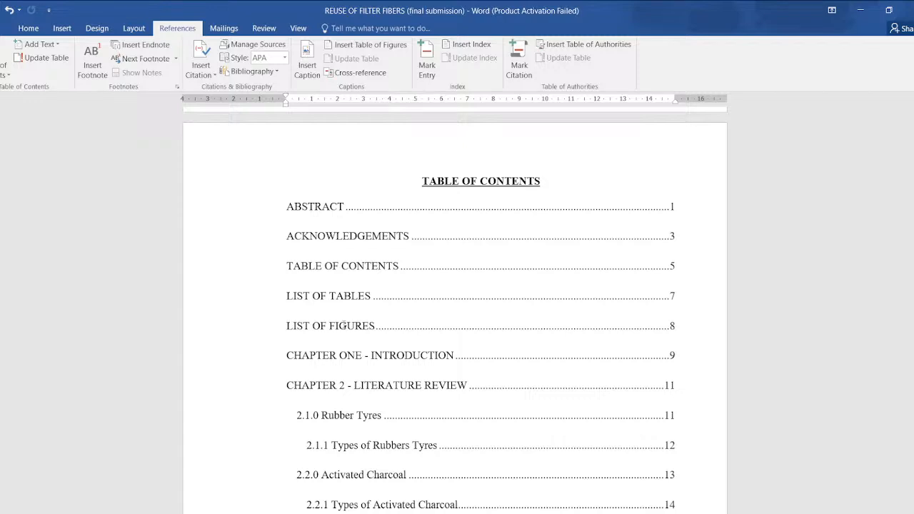
scroll(345, 325, "down", 2)
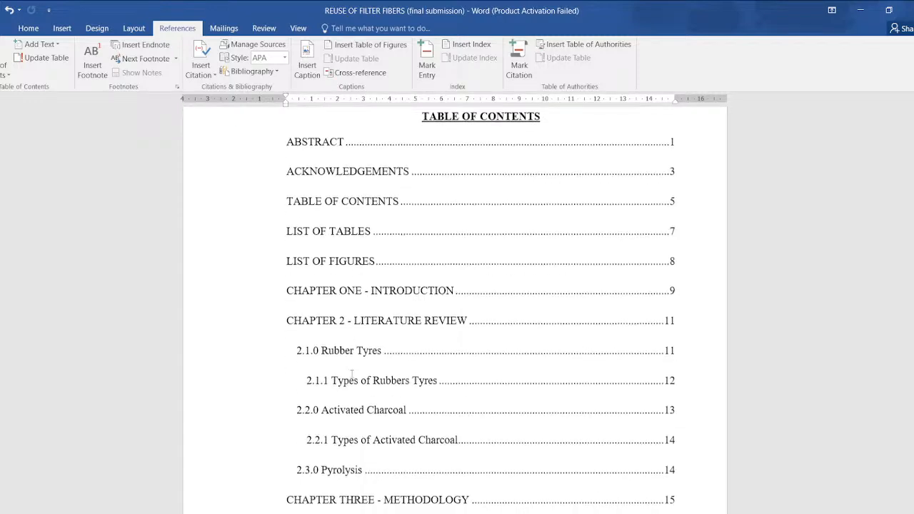
Follow the "CHAPTER 2 - LITERATURE REVIEW" link in the table of contents, and return to the "ABSTRACT" page.
left_click(406, 329, "ctrl")
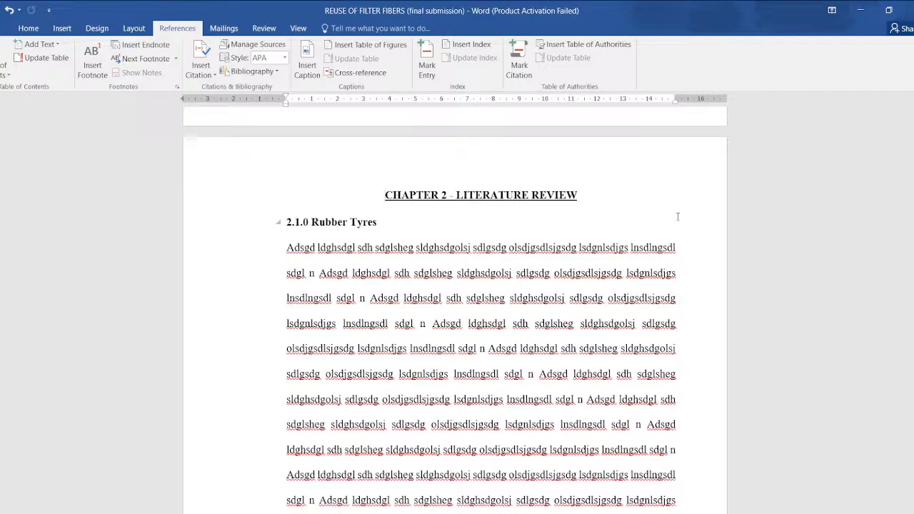
scroll(683, 192, "up", 15)
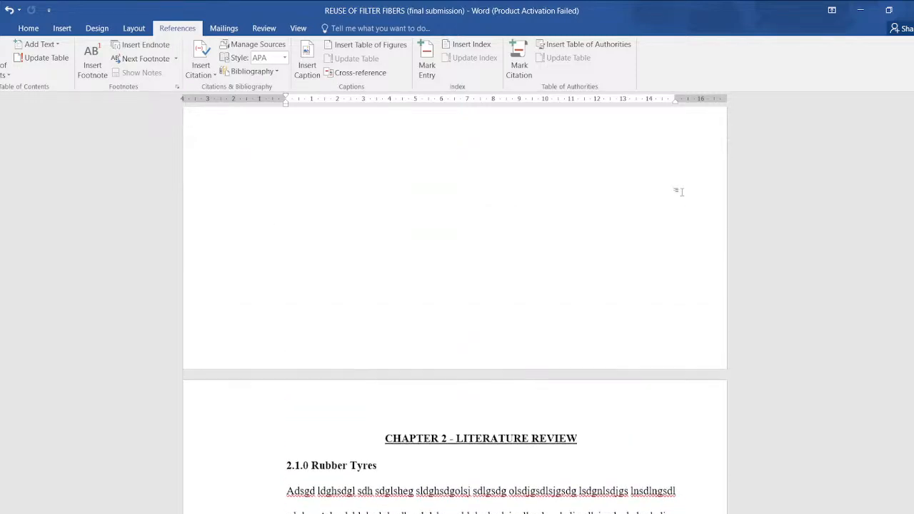
scroll(683, 192, "up", 20)
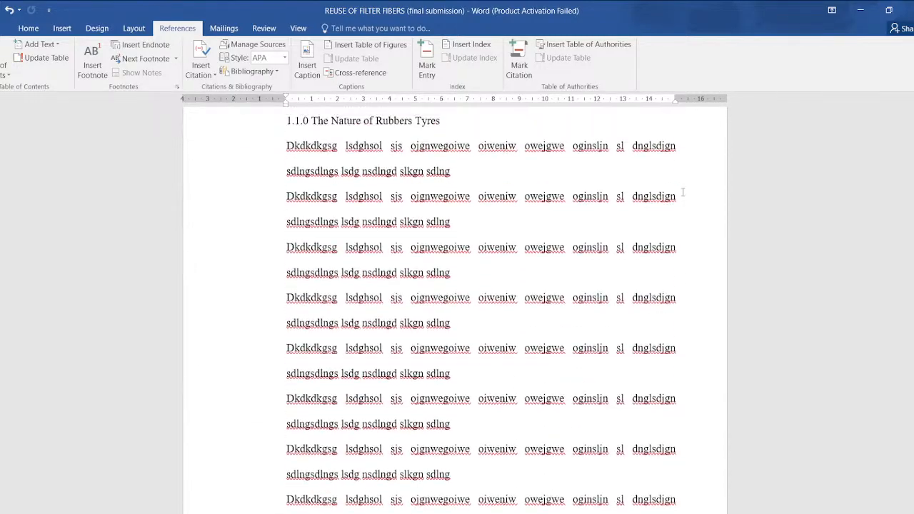
scroll(682, 181, "up", 15)
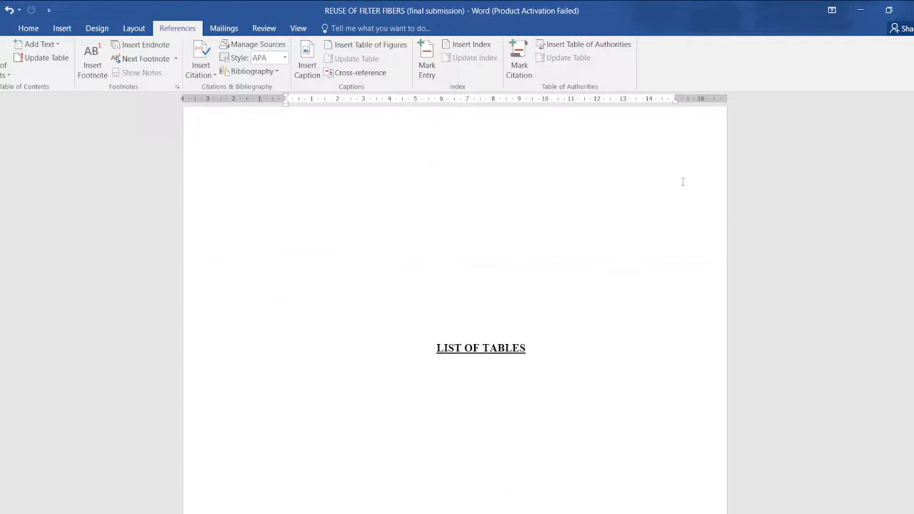
scroll(682, 180, "up", 15)
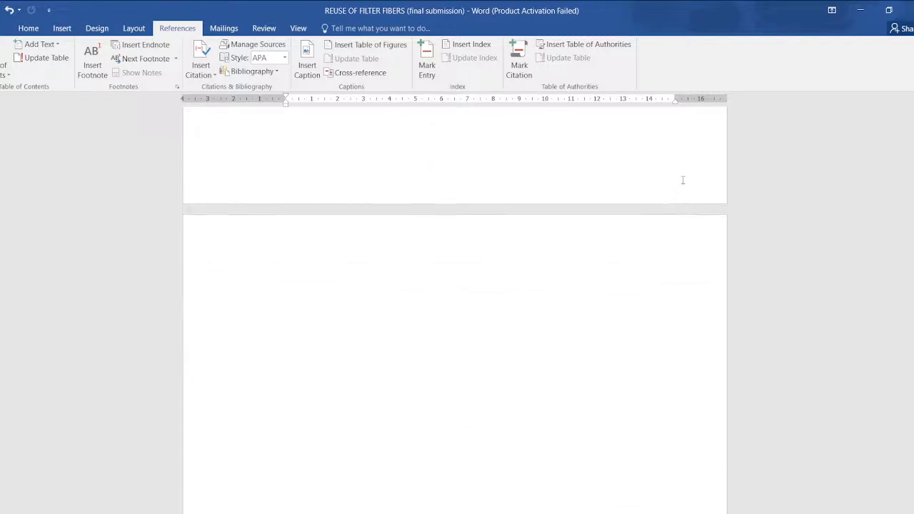
scroll(682, 179, "up", 15)
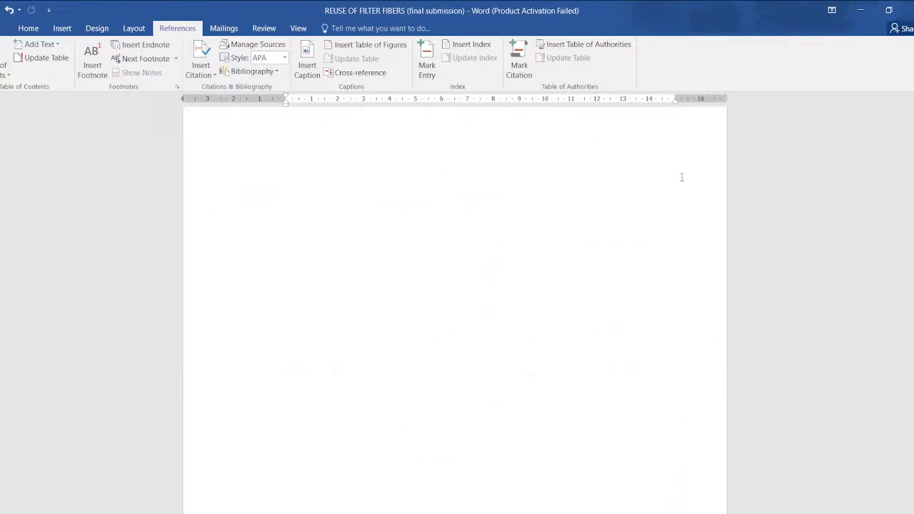
scroll(682, 170, "up", 10)
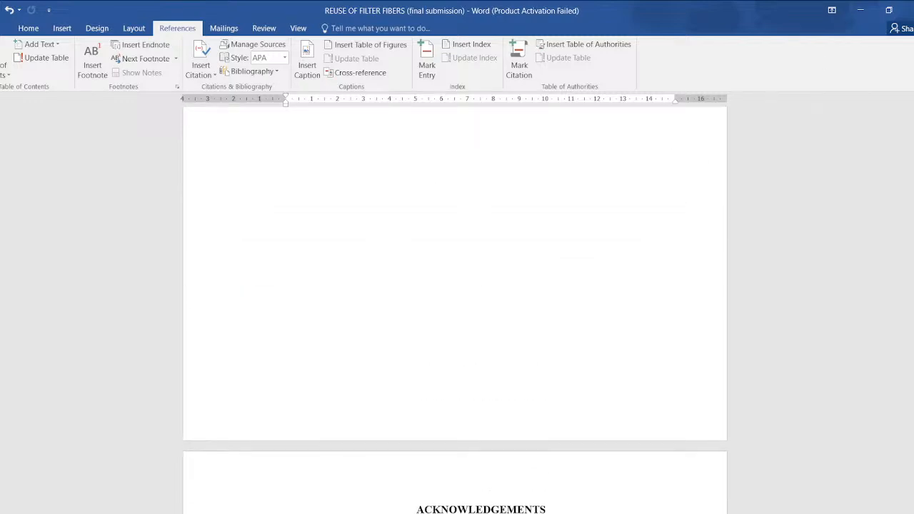
scroll(455, 286, "up", 8)
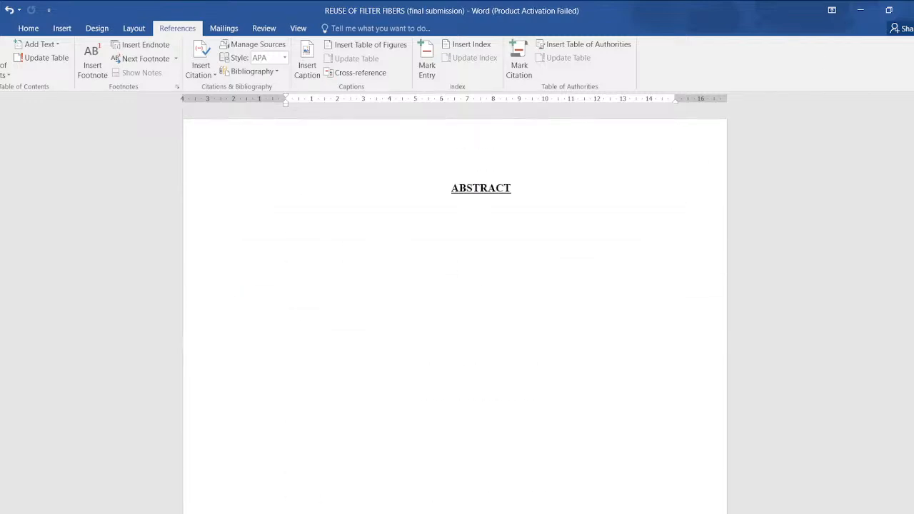
Move the "ABSTRACT" title down its page by adding blank lines above it.
left_click(594, 283)
key("Return")
key("Return")
key("Return")
key("Return")
key("Return")
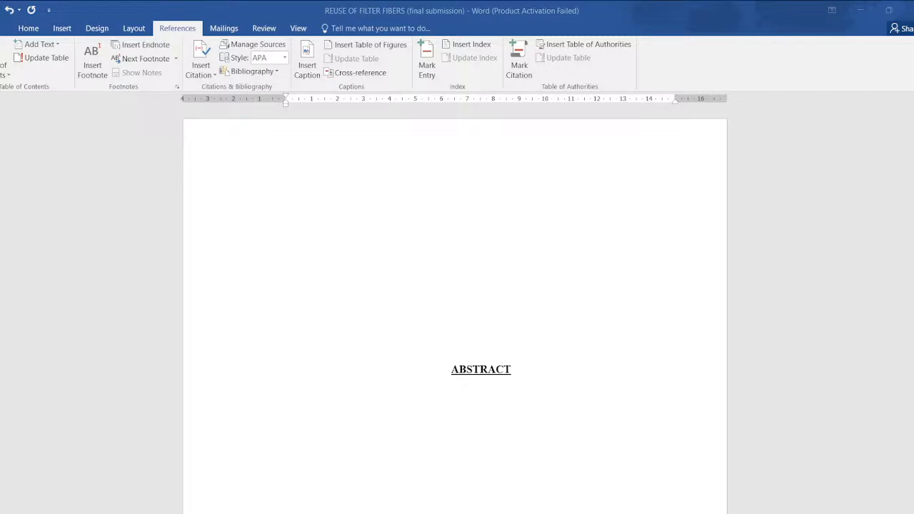
left_click(325, 113)
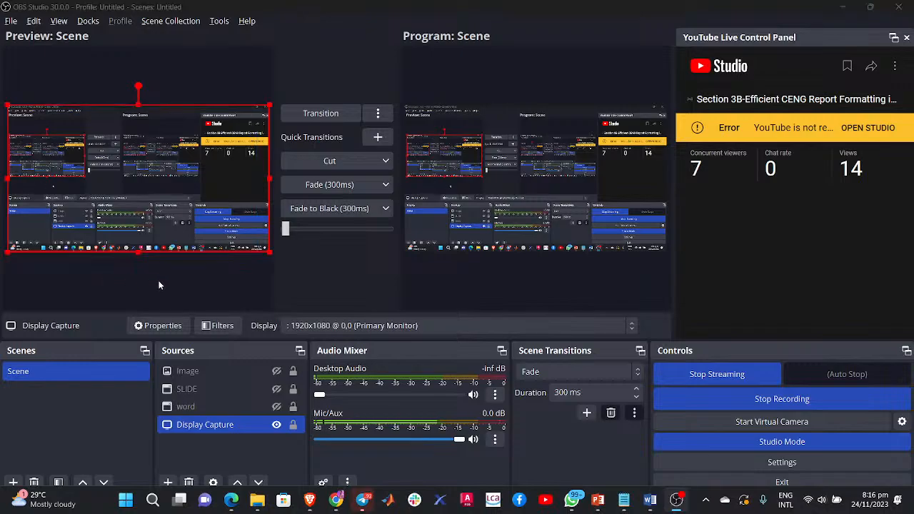
key("alt+Tab")
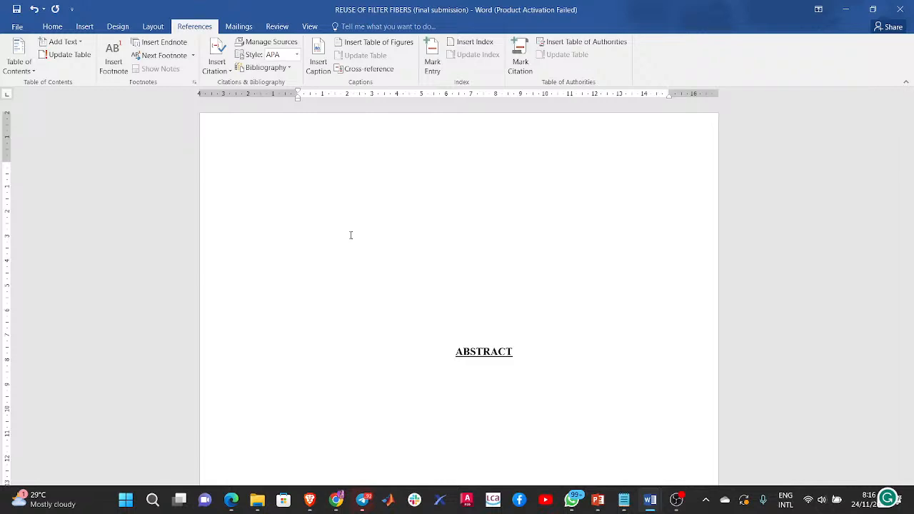
Return to the table of contents page and undo the table's insertion, leaving the cursor on the blank line below the title.
scroll(438, 257, "down", 8)
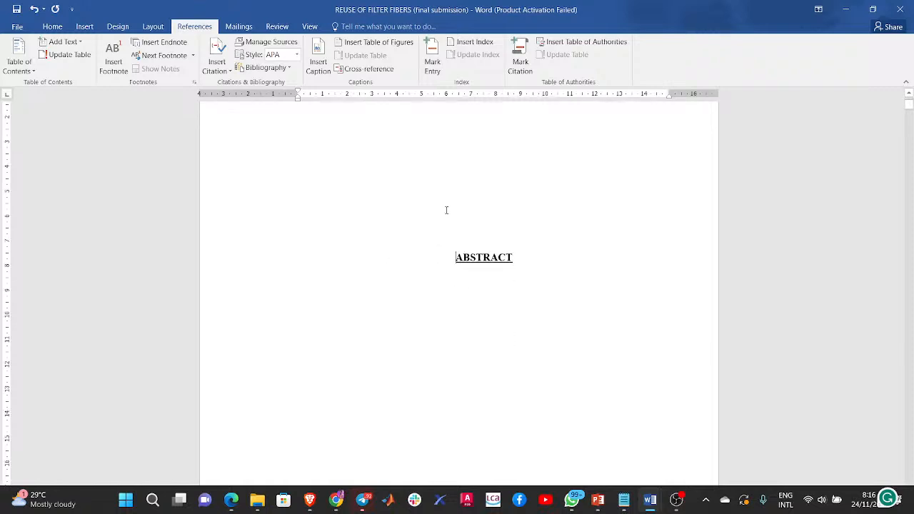
scroll(443, 200, "down", 10)
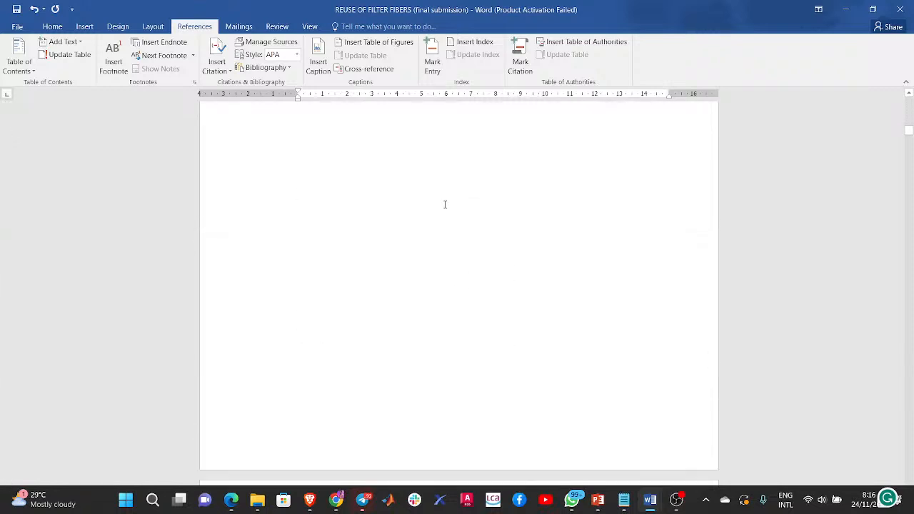
scroll(426, 195, "down", 10)
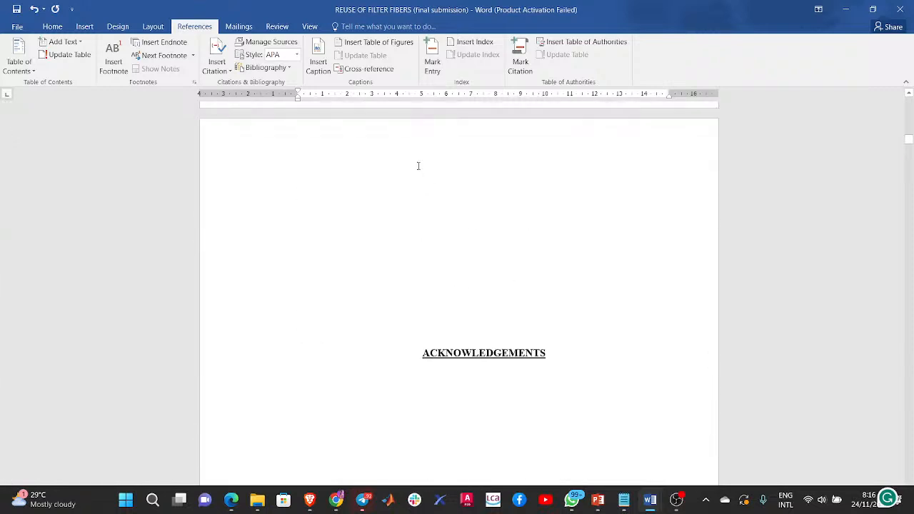
scroll(320, 149, "up", 15)
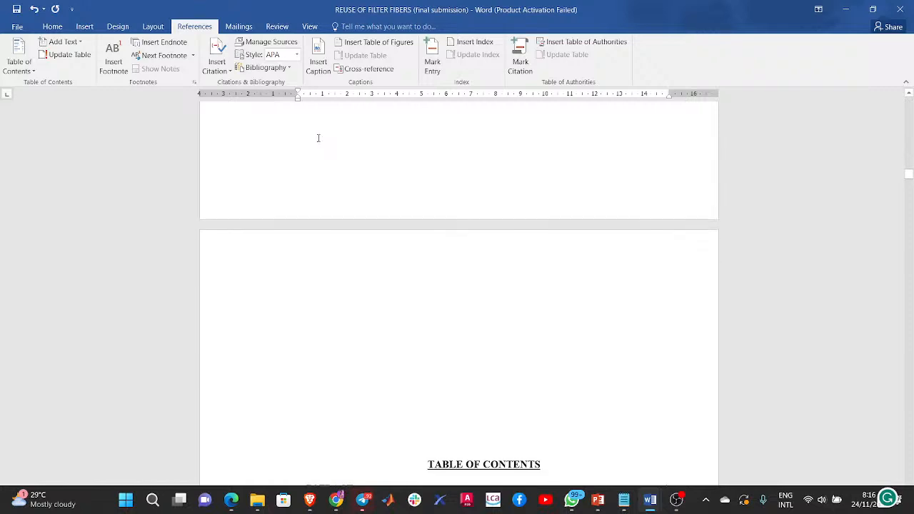
scroll(319, 138, "down", 10)
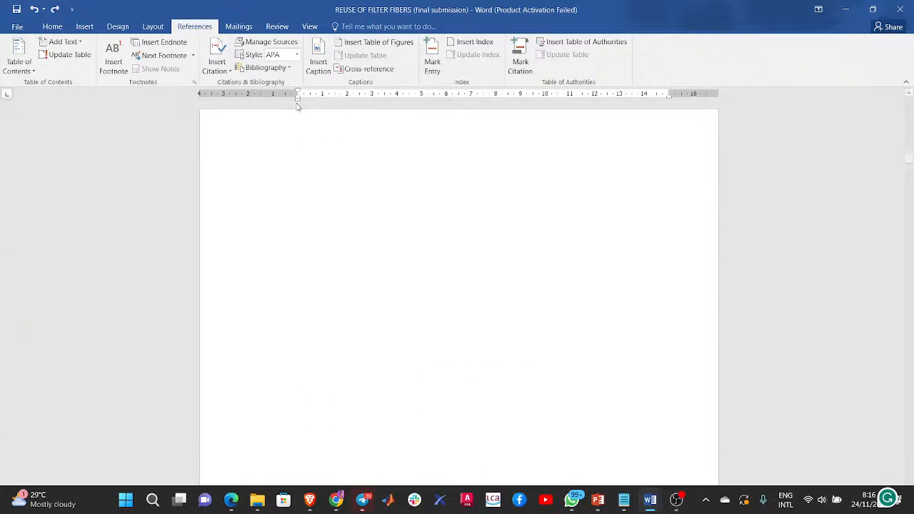
scroll(282, 127, "down", 8)
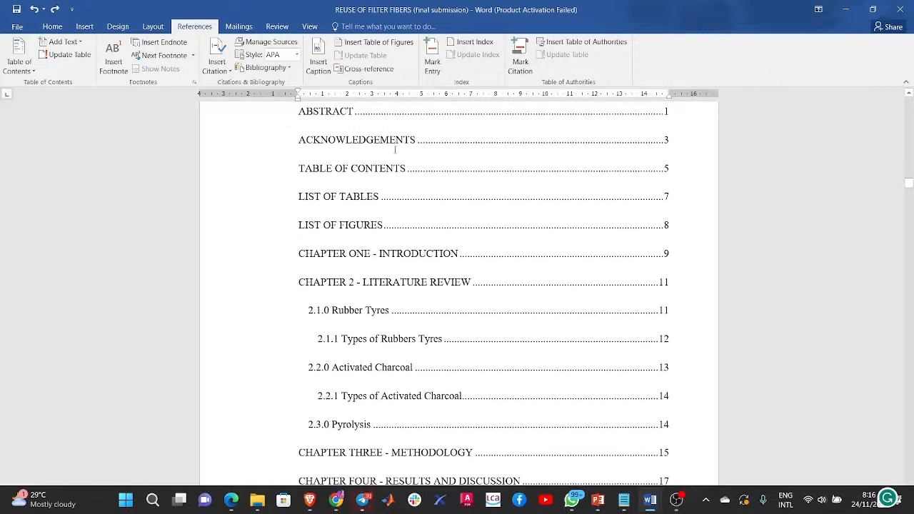
left_click(411, 174)
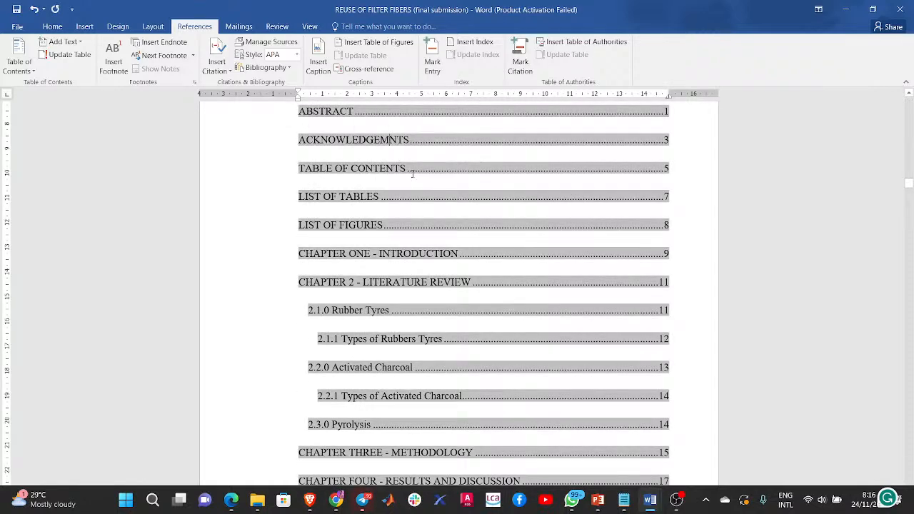
left_click(412, 175, "ctrl")
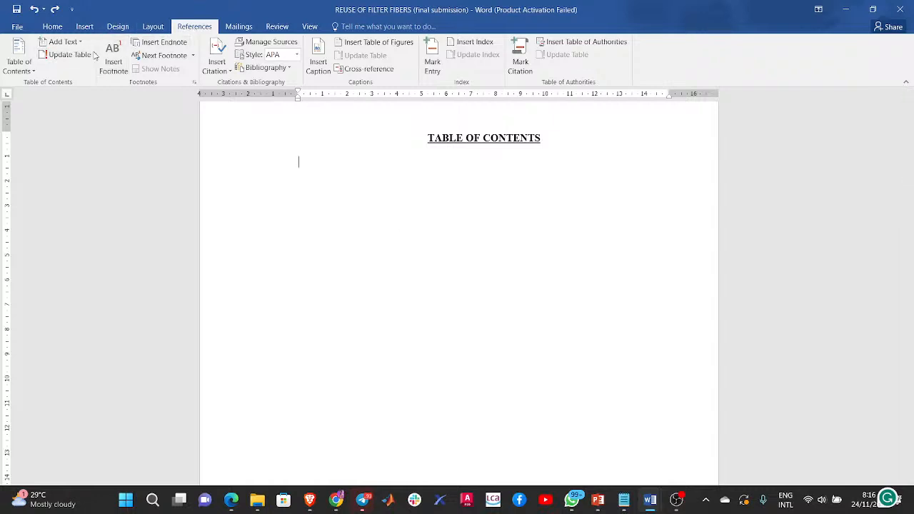
Start a custom table of contents below the "TABLE OF CONTENTS" title, with the number of shown levels set to 4.
left_click(24, 68)
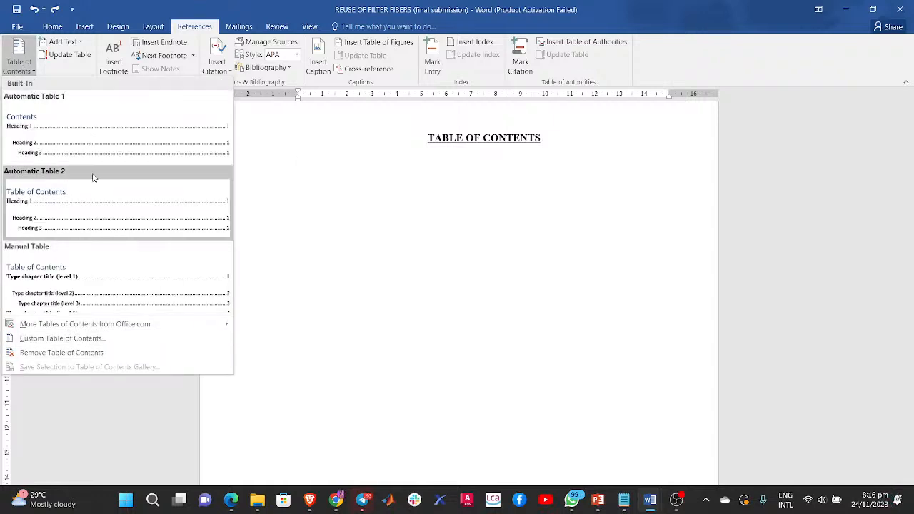
left_click(63, 340)
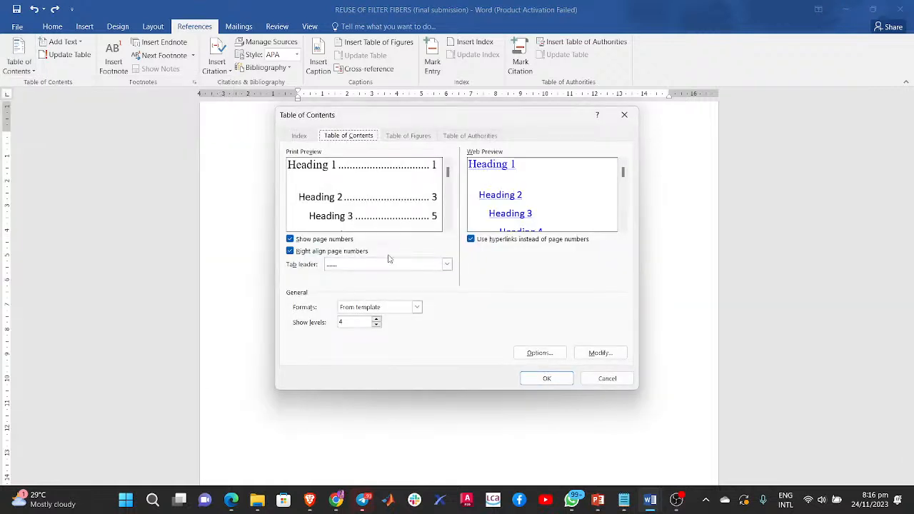
left_click(376, 326)
left_click(376, 326)
left_click(376, 326)
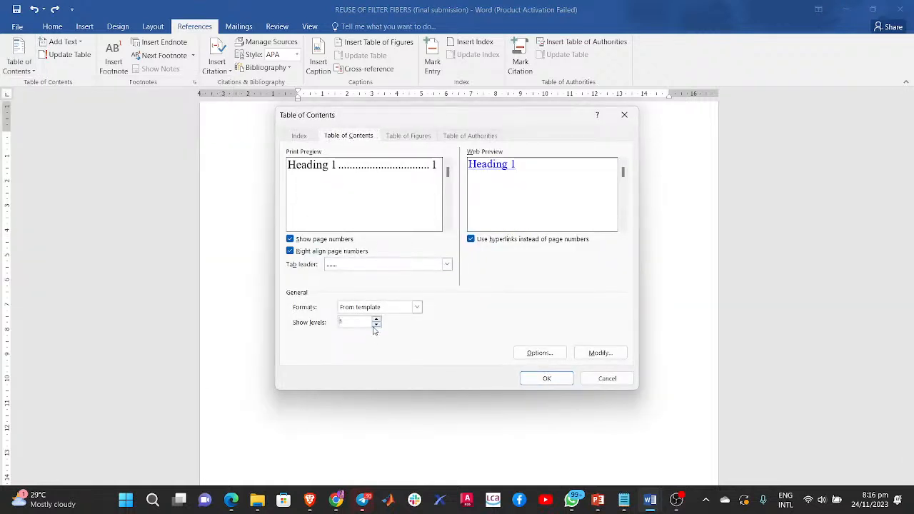
left_click(377, 320)
left_click(377, 319)
left_click(377, 319)
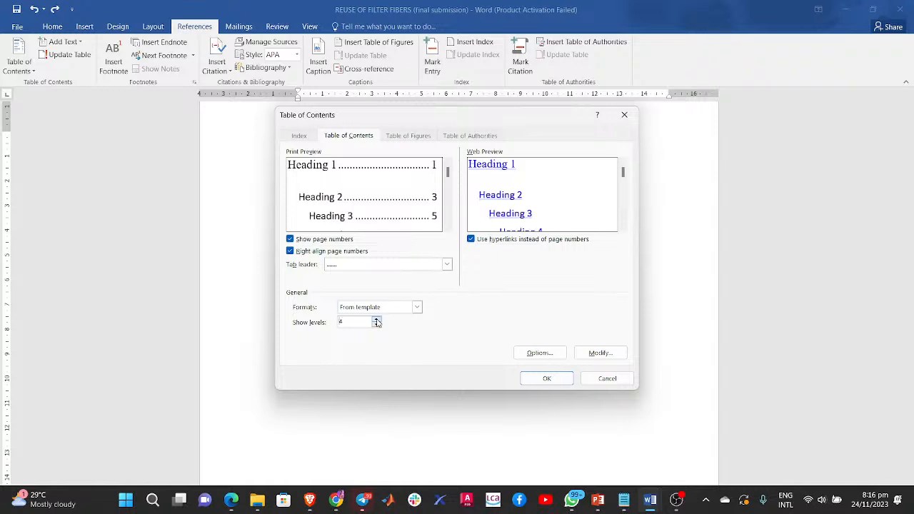
Open the TOC 1 entry style for modification, set its alignment to justified and accept the style.
left_click(607, 353)
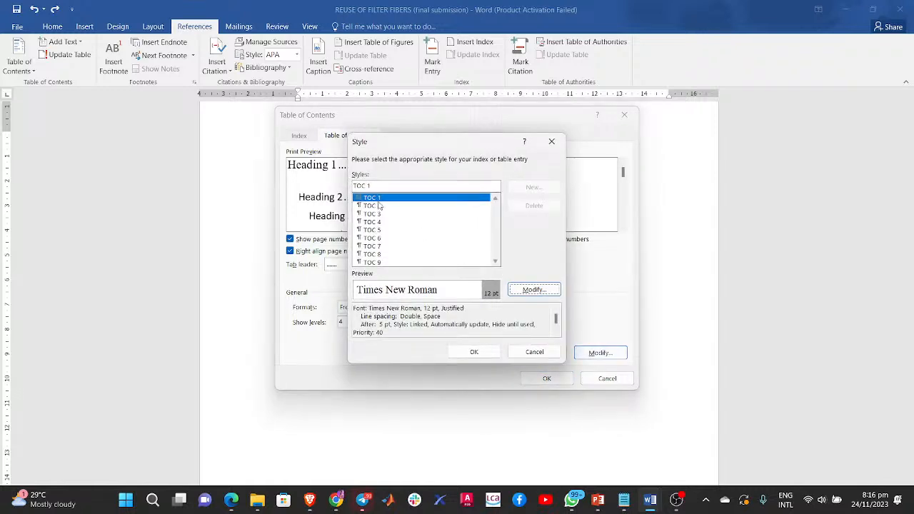
left_click(534, 289)
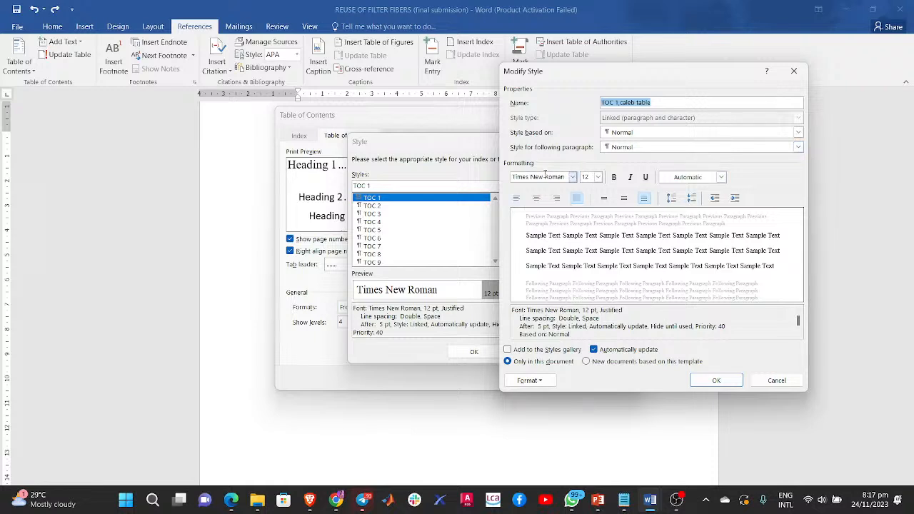
left_click(578, 201)
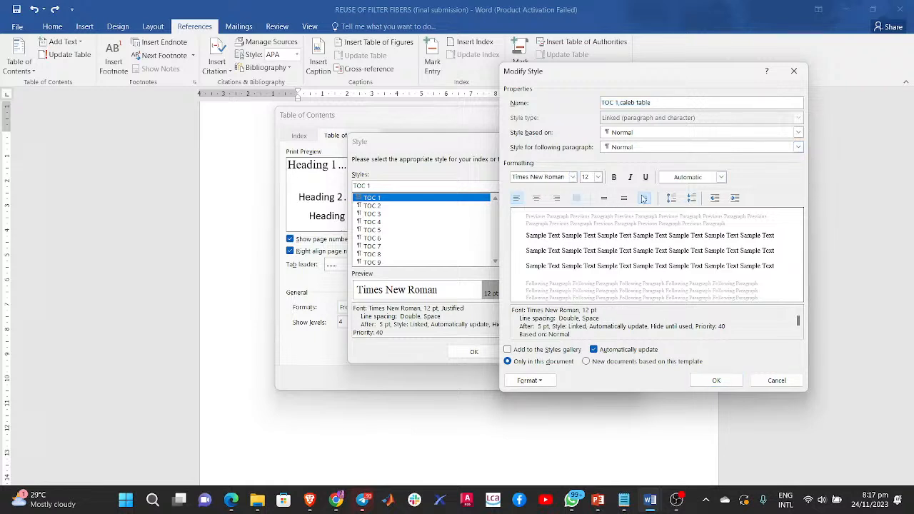
left_click(579, 199)
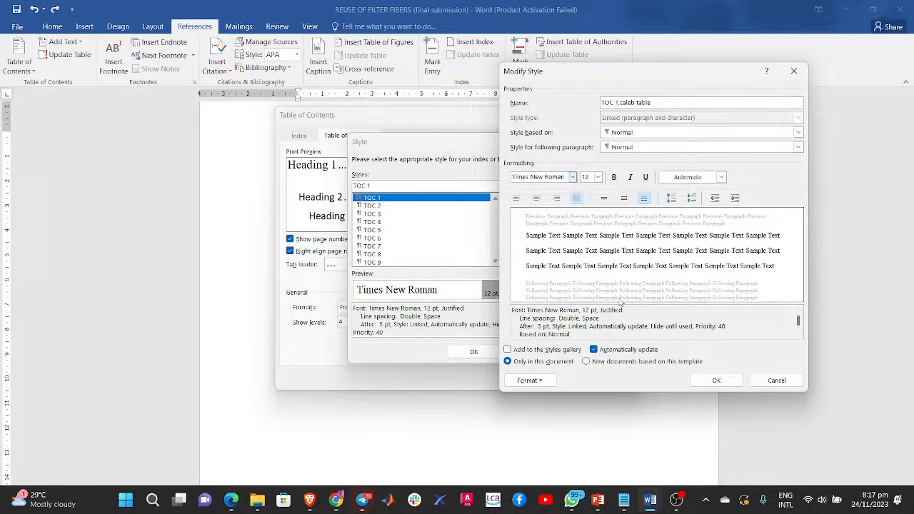
left_click(717, 384)
Open the TOC 2 entry style for modification and accept it without changes.
left_click(376, 207)
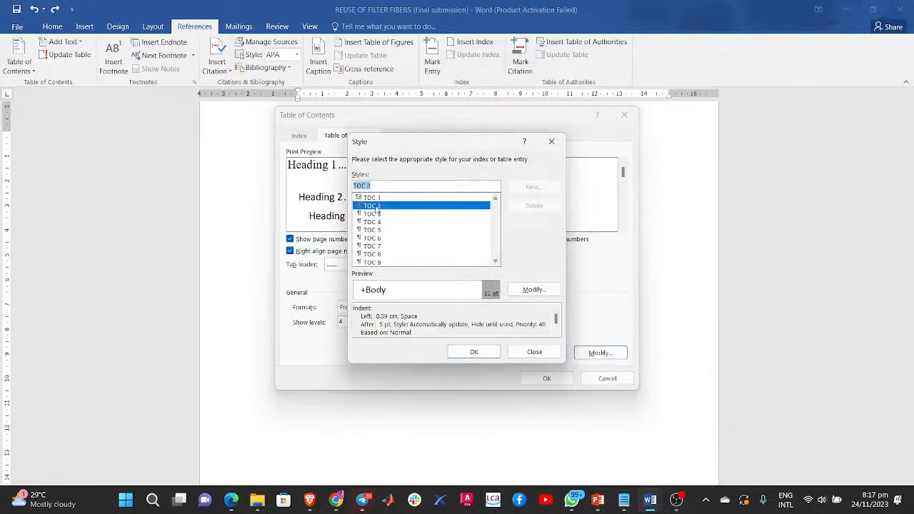
left_click(535, 289)
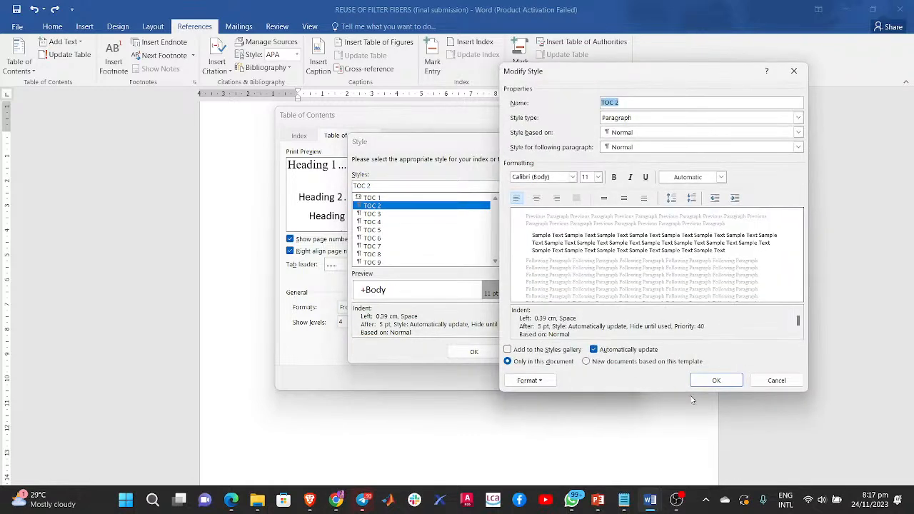
left_click(709, 376)
Select the TOC 3 entry style, accept the style selection and insert the custom table of contents.
left_click(380, 215)
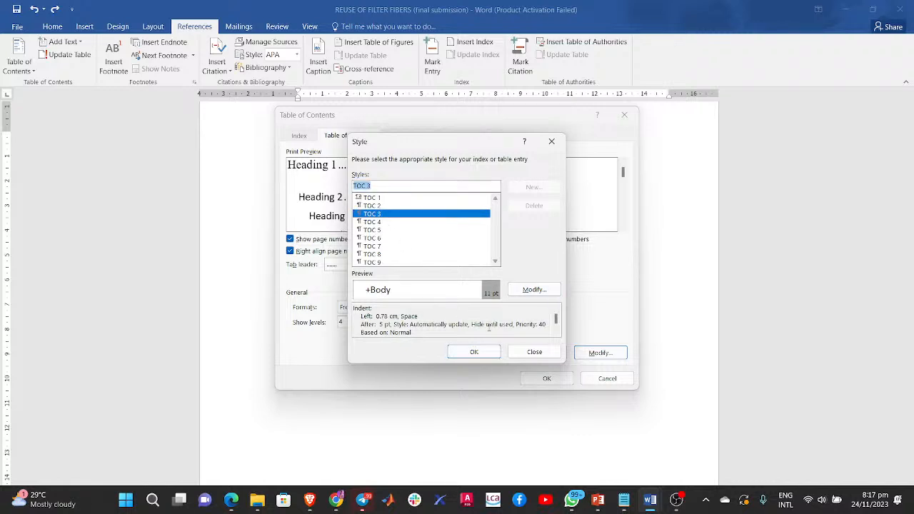
left_click(474, 352)
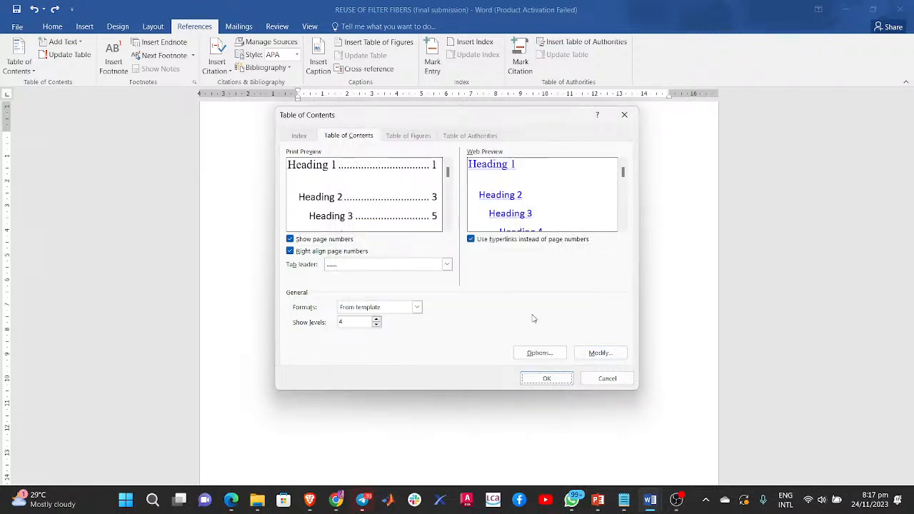
left_click(547, 379)
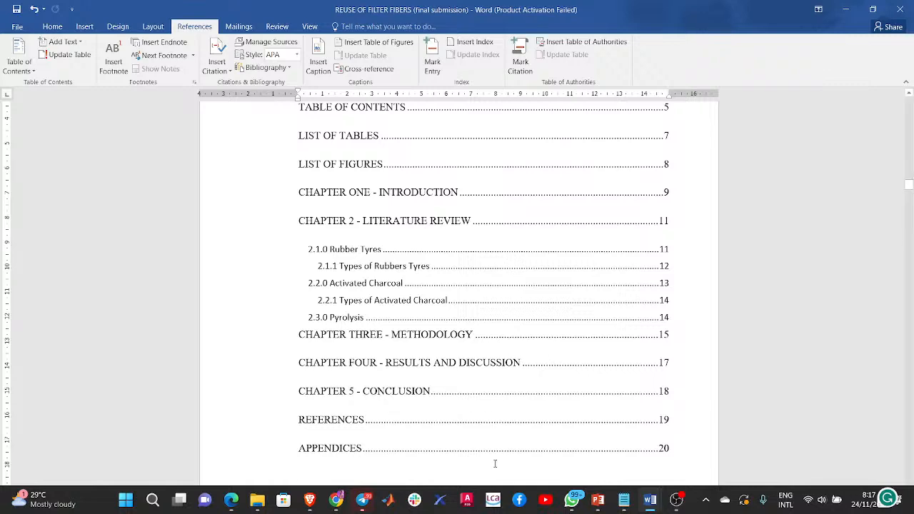
Return to the first page and push the "ABSTRACT" title far down by adding many blank lines directly above it.
scroll(526, 379, "up", 8)
scroll(525, 368, "up", 3)
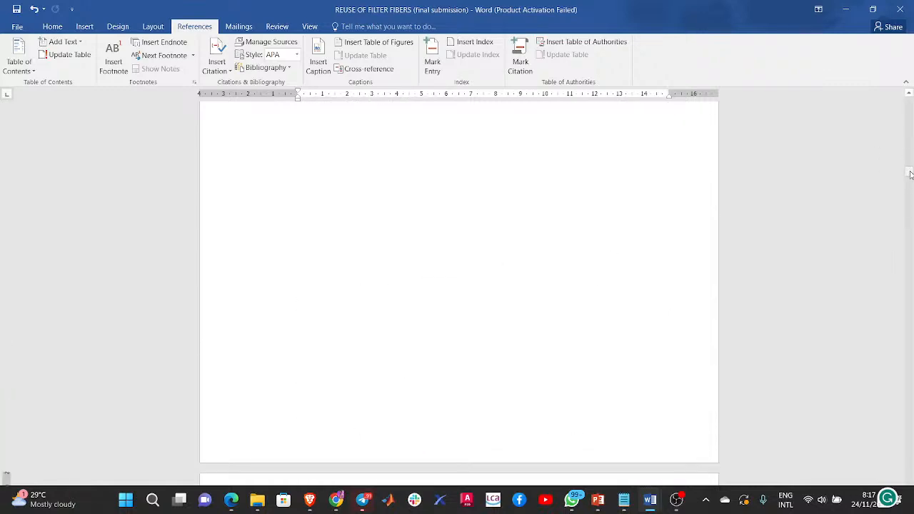
left_click_drag(911, 174, 911, 100)
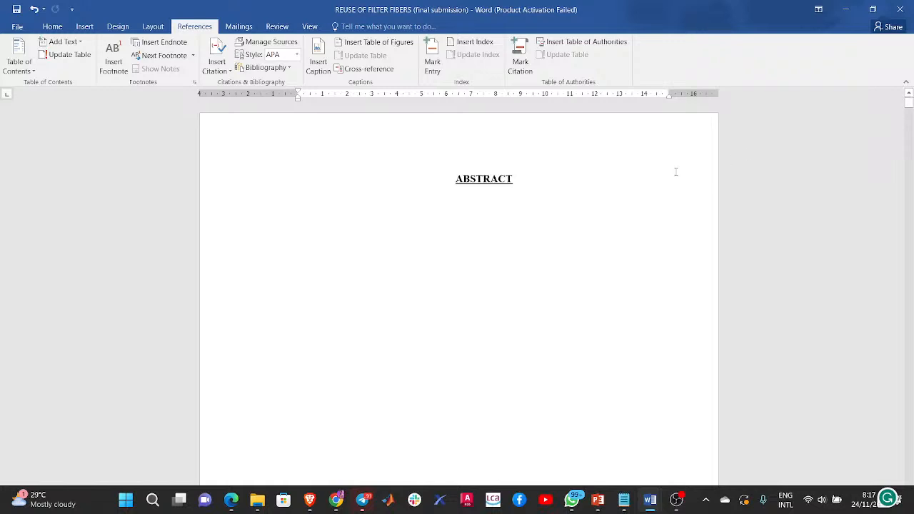
left_click(440, 157)
key("Return")
key("Return")
key("Return")
key("Return")
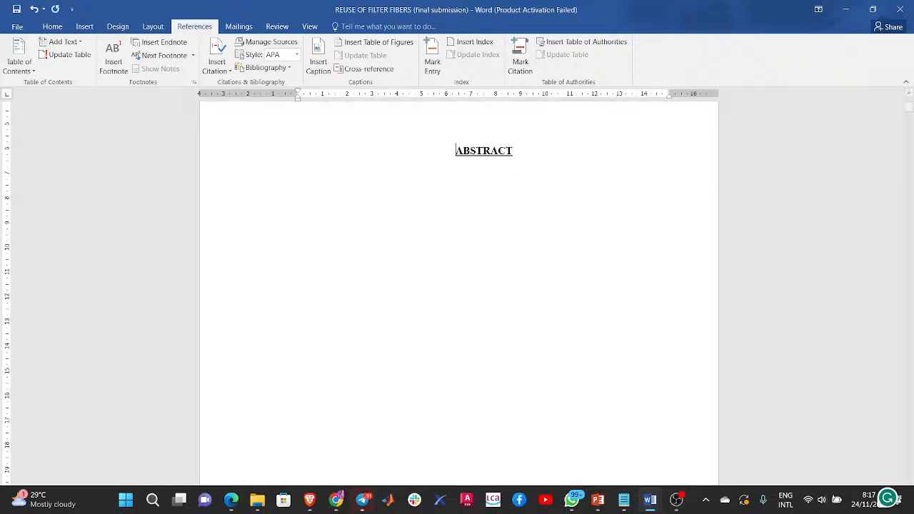
key("Return")
key("Return")
key("Return")
key("Return")
key("Return")
key("Return")
key("Return")
key("Return")
key("Return")
key("Return")
key("Return")
key("Return")
key("Return")
key("Return")
key("Return")
key("Return")
key("Return")
key("Return")
key("Return")
key("Return")
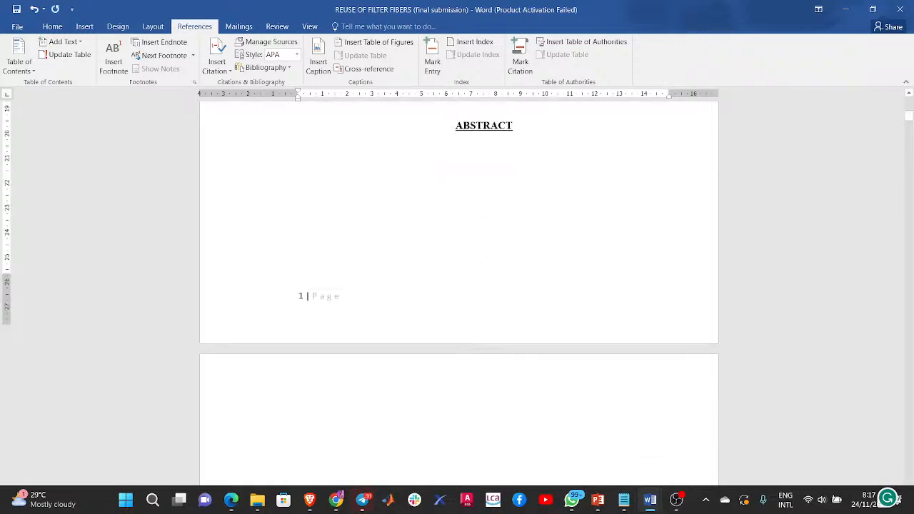
Push the ABSTRACT heading to the top of the following page by adding blank lines above it.
key("Return")
key("Return")
key("Return")
key("Return")
key("Return")
key("Return")
key("Return")
key("Return")
key("Return")
key("Return")
key("Return")
key("Return")
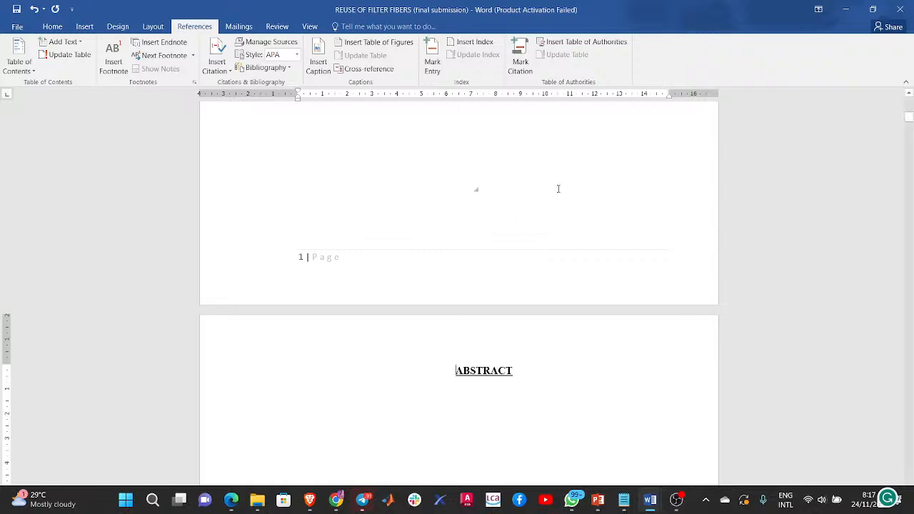
Place the insertion point on the last blank line of the page preceding the ABSTRACT heading.
scroll(559, 190, "up", 9)
left_click(561, 189)
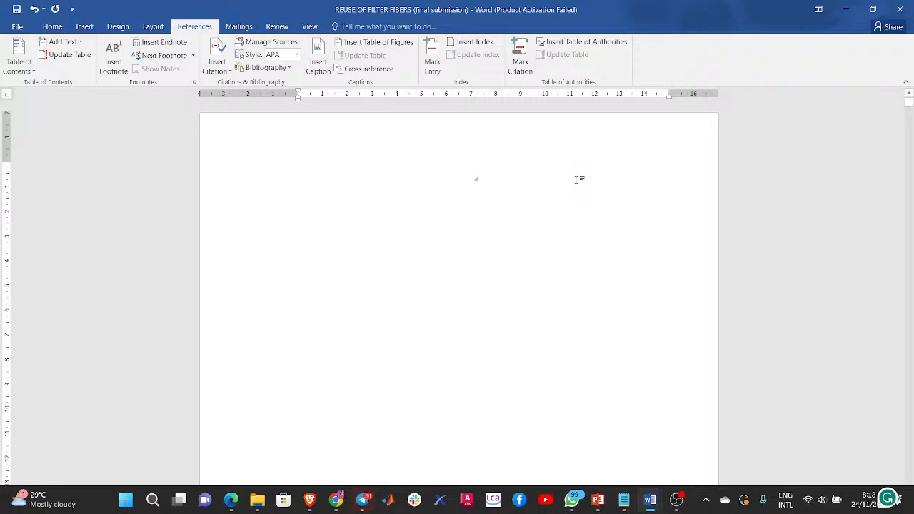
scroll(576, 179, "down", 6)
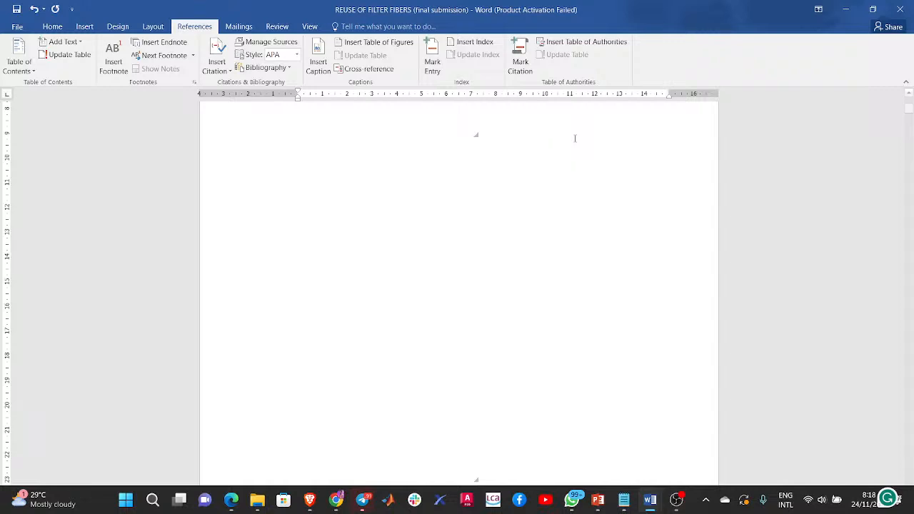
scroll(574, 137, "down", 8)
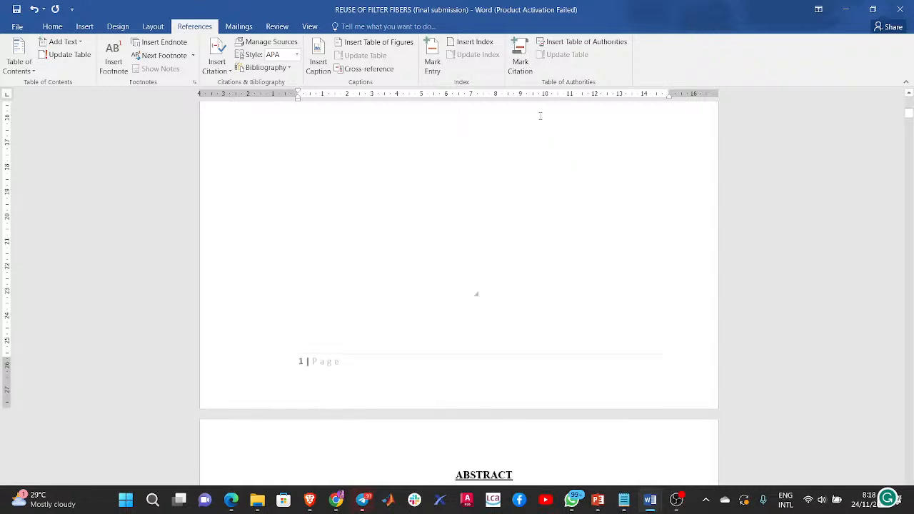
left_click(463, 203)
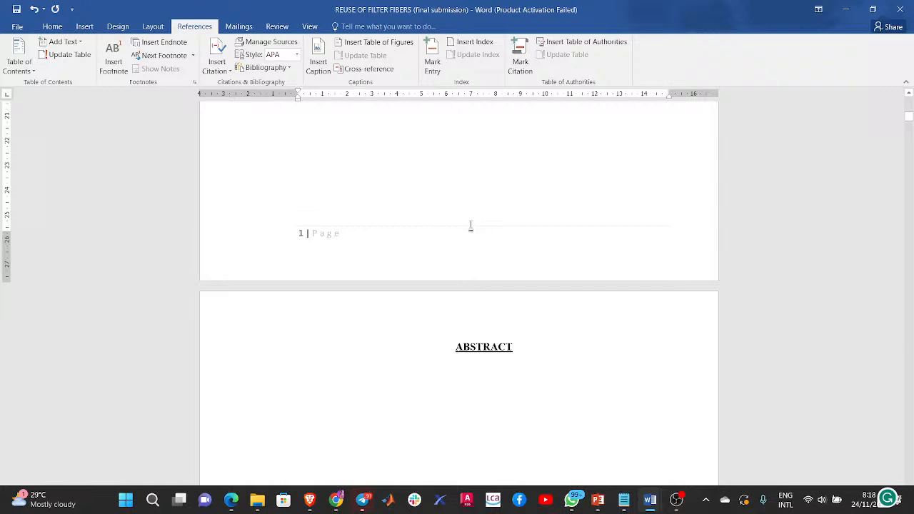
key("Down")
left_click(495, 235)
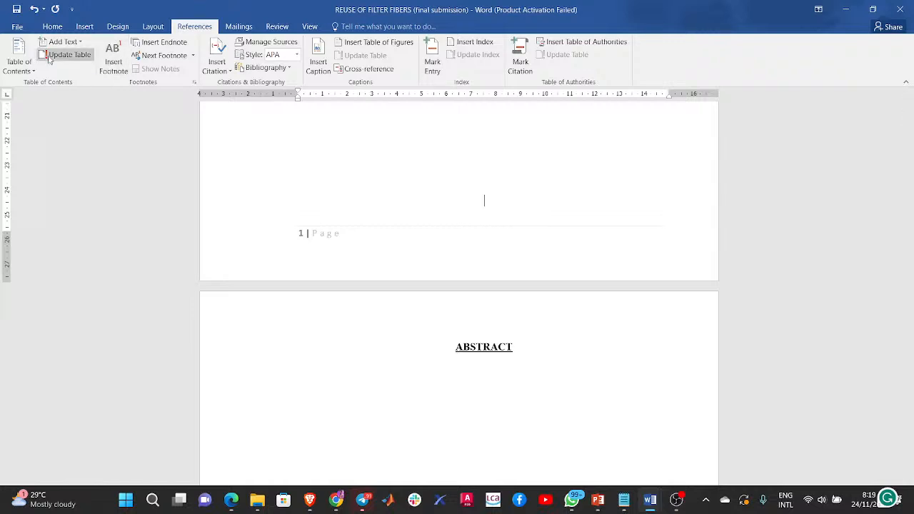
Try a page break ahead of the ABSTRACT heading and take it back.
left_click(81, 26)
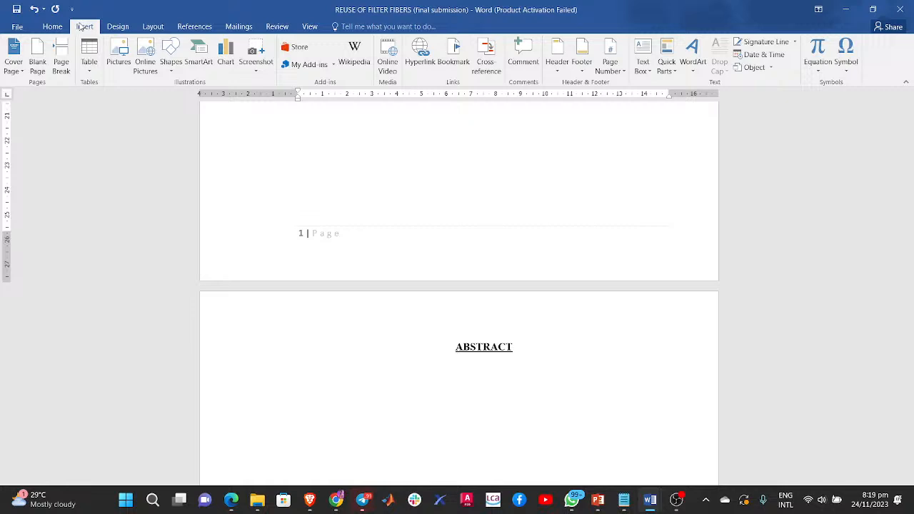
left_click(65, 66)
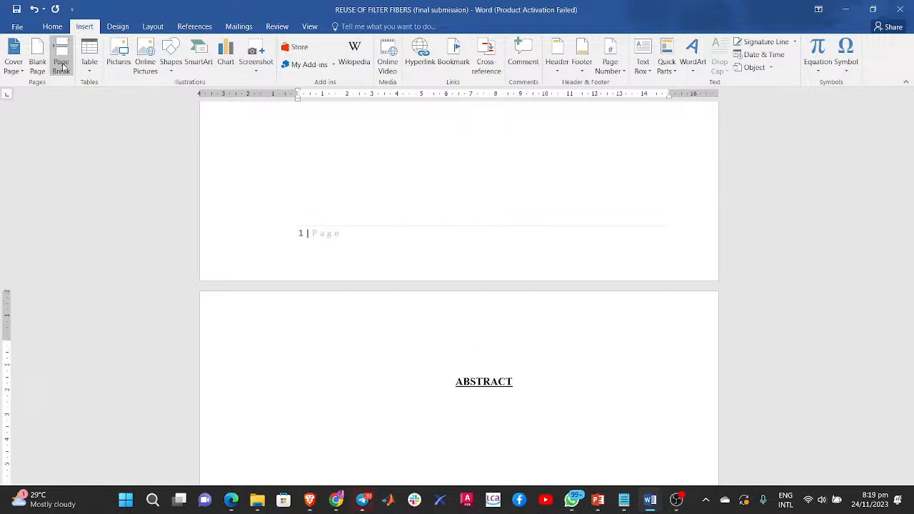
key("BackSpace")
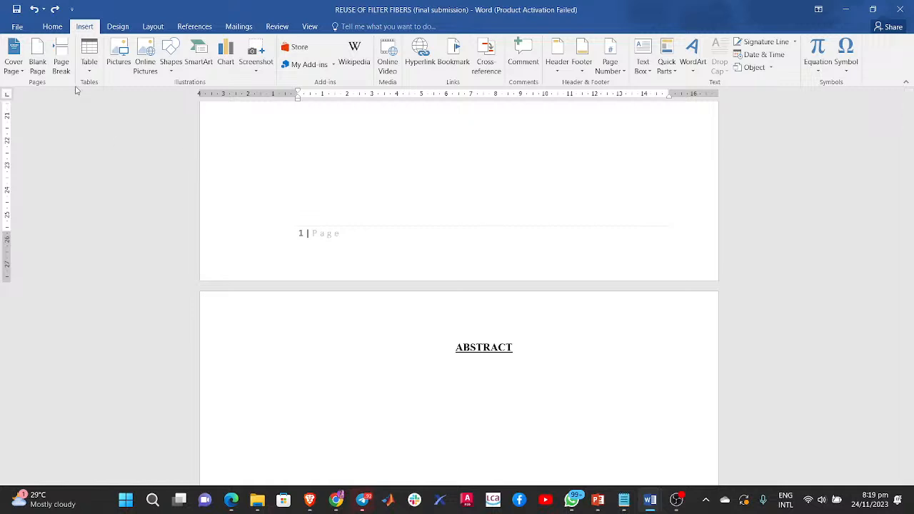
Insert a Next Page section break before the ABSTRACT heading and remove the extra blank line above the heading.
left_click(148, 26)
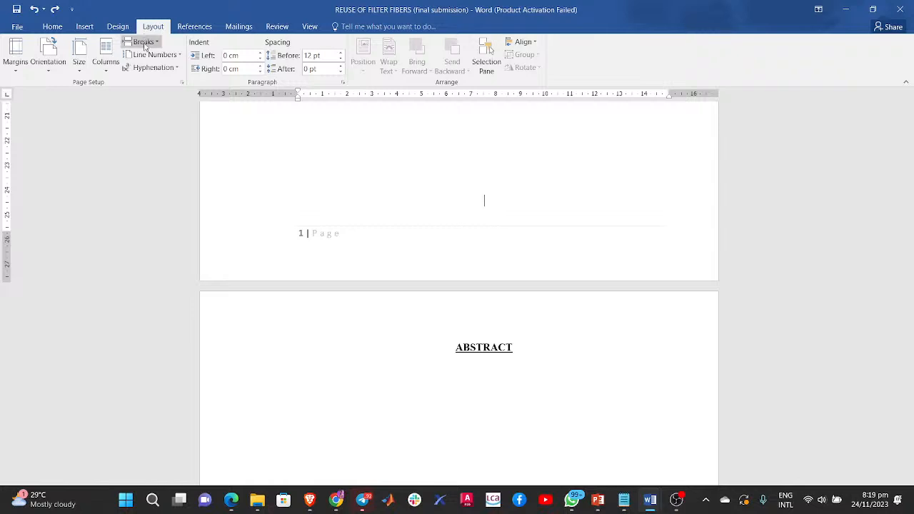
left_click(144, 44)
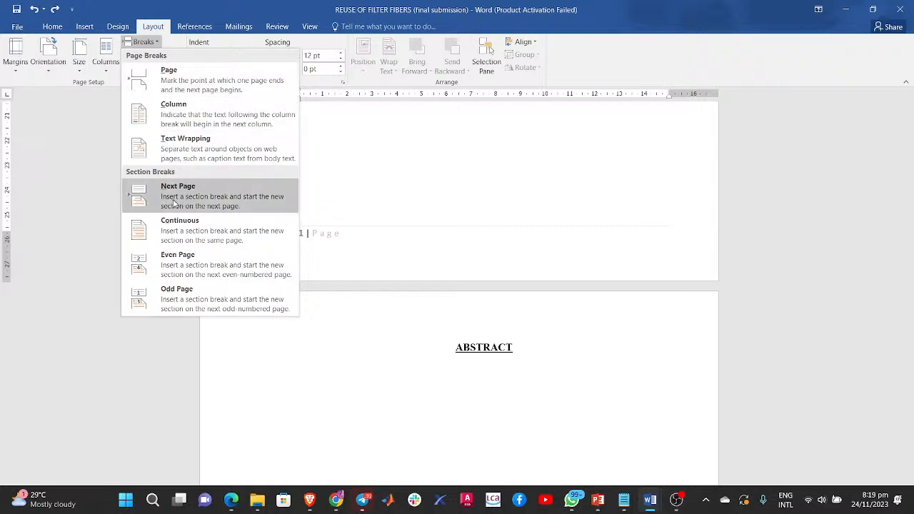
left_click(242, 206)
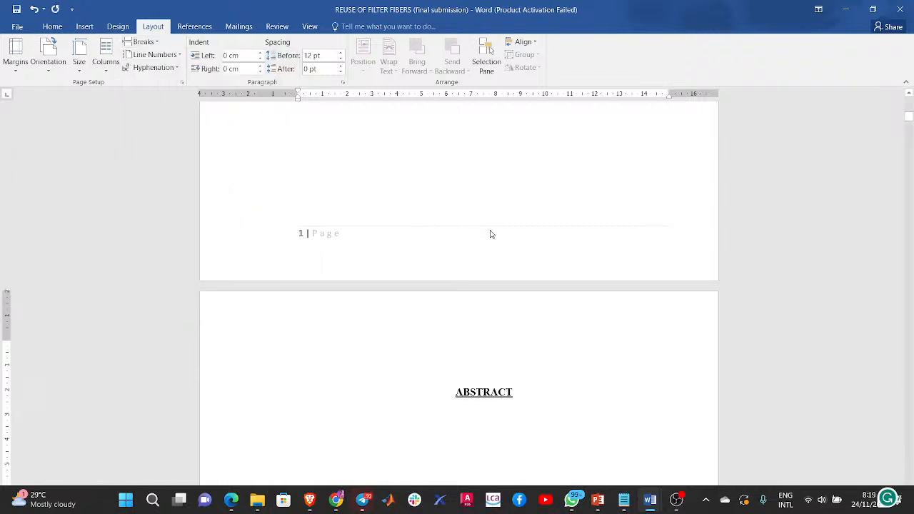
key("Delete")
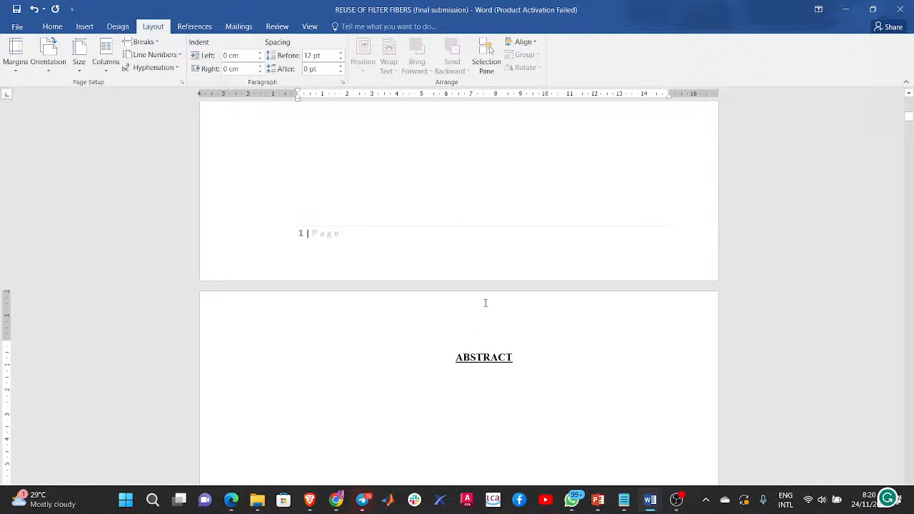
Review the page layout of the whole document from the acknowledgements to Chapter 2 in a multi-page overview.
scroll(486, 304, "down", 5)
scroll(491, 271, "down", 10)
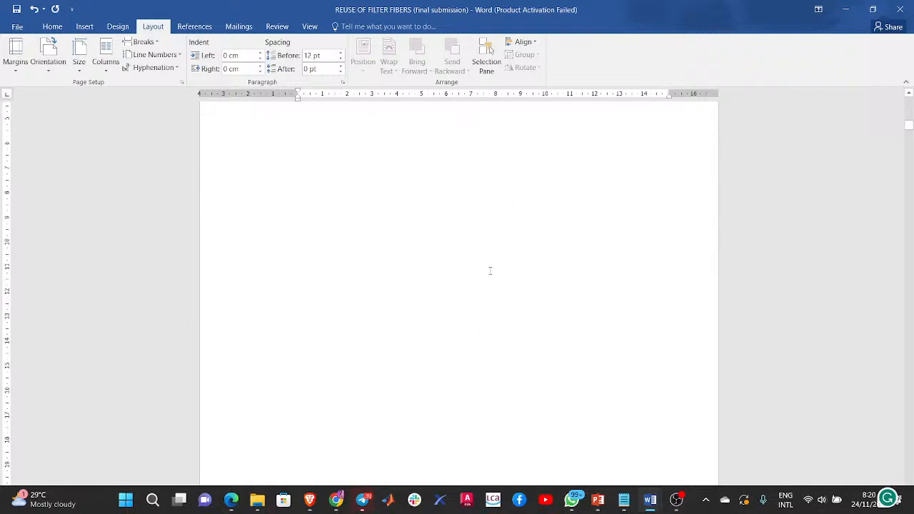
scroll(490, 270, "down", 4)
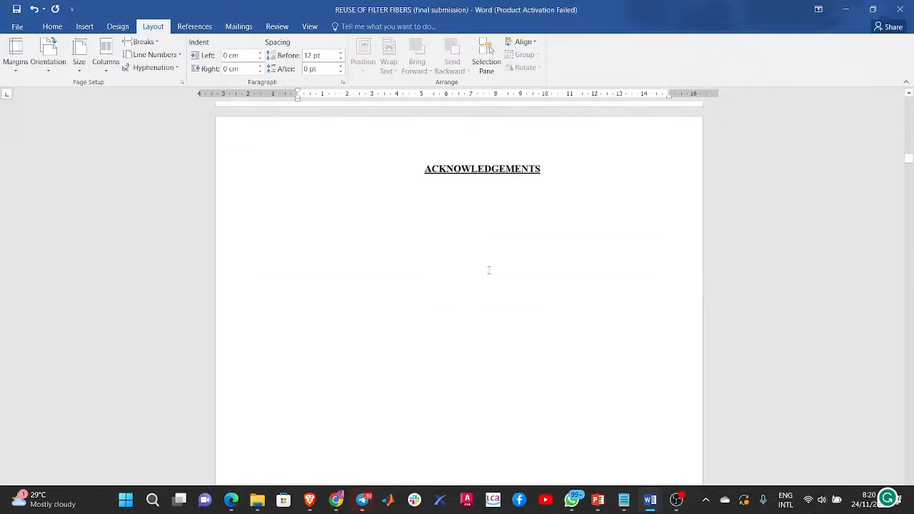
scroll(489, 270, "down", 8, "ctrl")
scroll(489, 270, "down", 2, "ctrl")
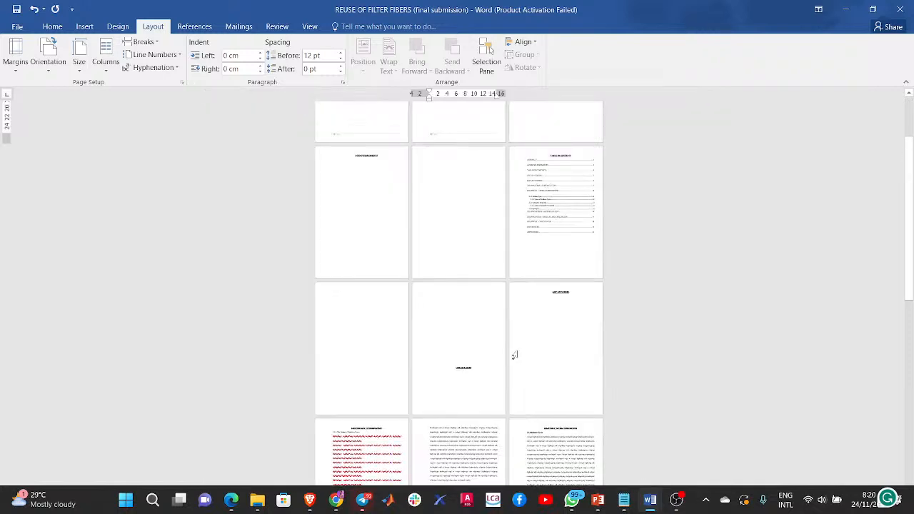
scroll(436, 347, "down", 2)
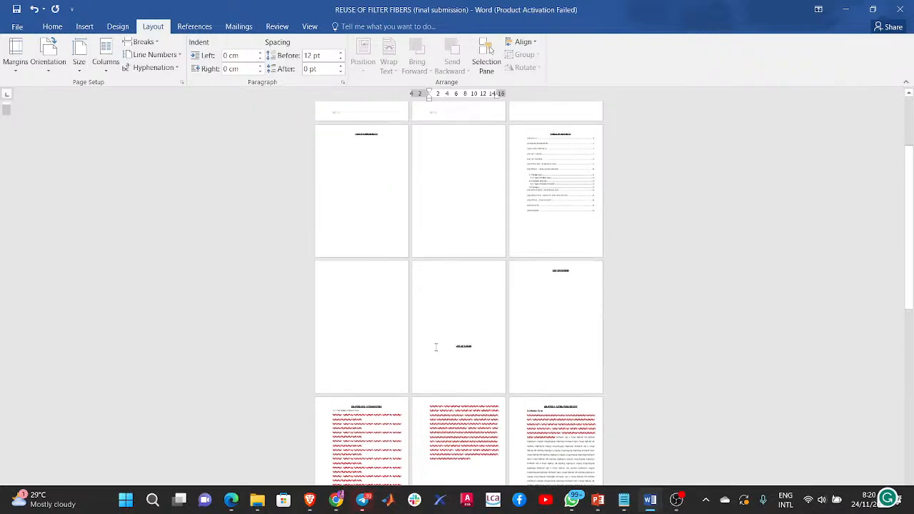
scroll(436, 347, "down", 1)
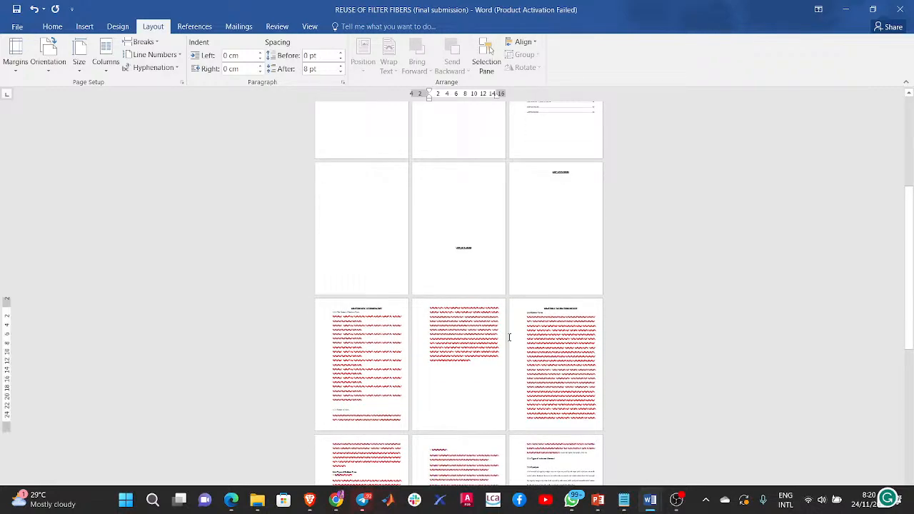
scroll(538, 348, "up", 5, "ctrl")
scroll(538, 347, "up", 5, "ctrl")
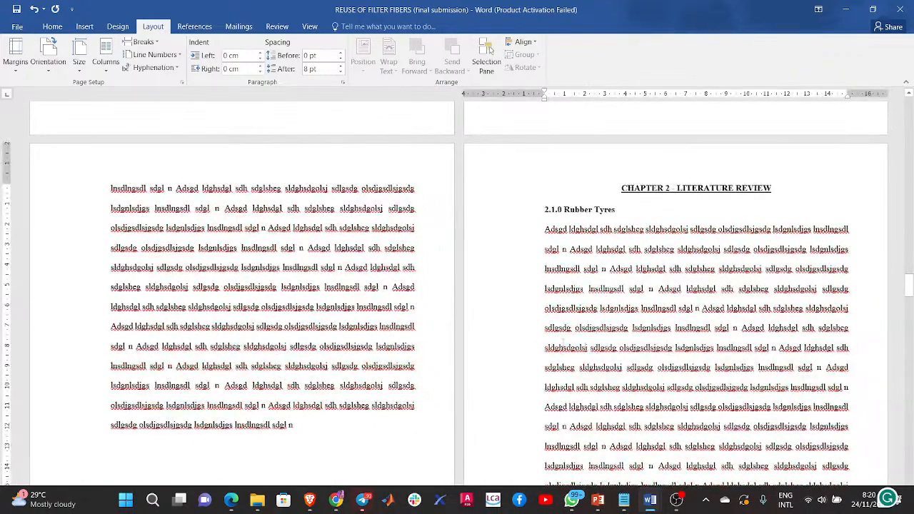
Examine how the CHAPTER ONE - INTRODUCTION page is separated from the LIST OF FIGURES page.
scroll(558, 312, "up", 10)
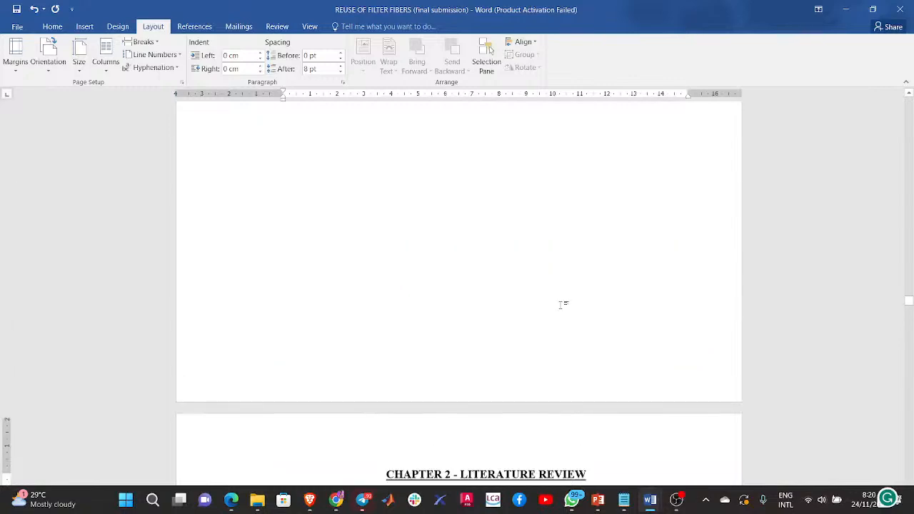
scroll(573, 209, "up", 10)
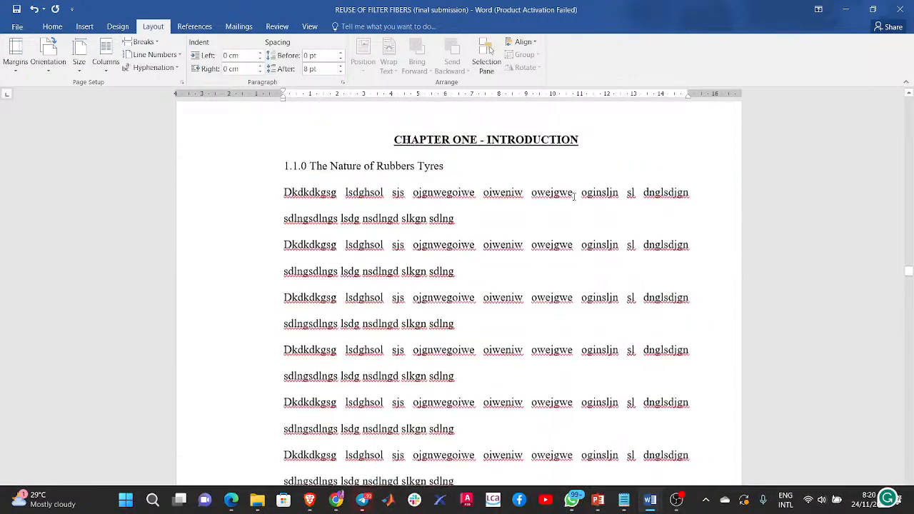
left_click(606, 218)
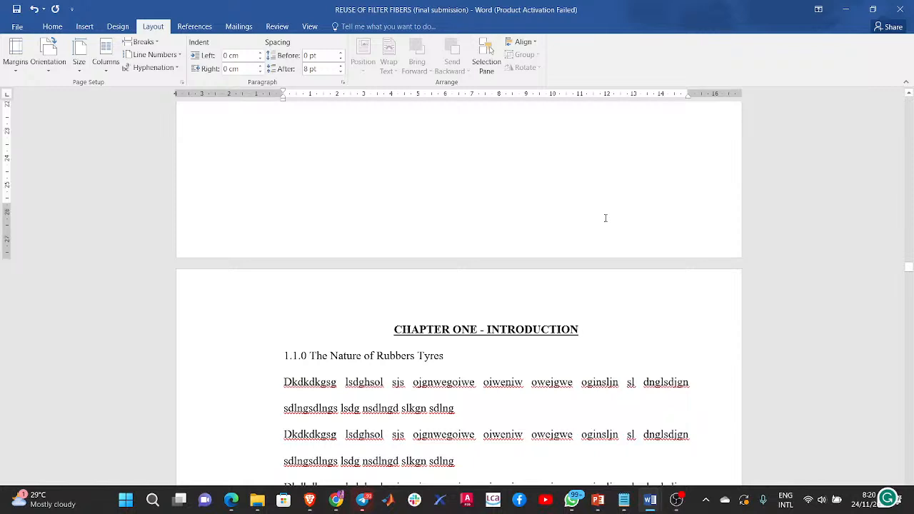
scroll(606, 218, "up", 1)
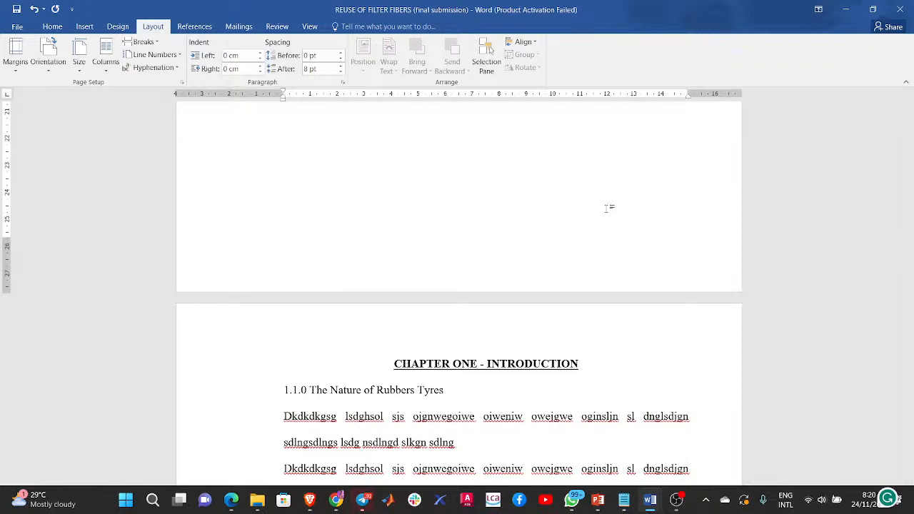
scroll(622, 166, "up", 14)
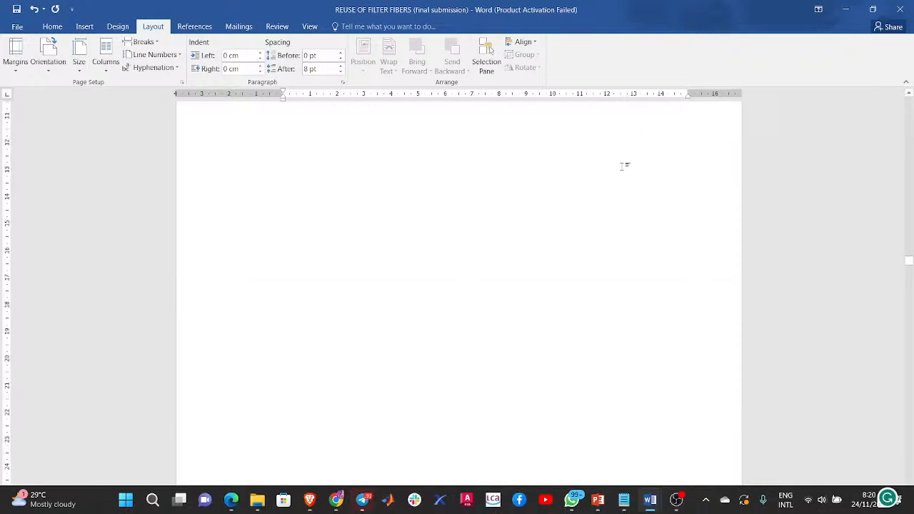
scroll(622, 167, "up", 5)
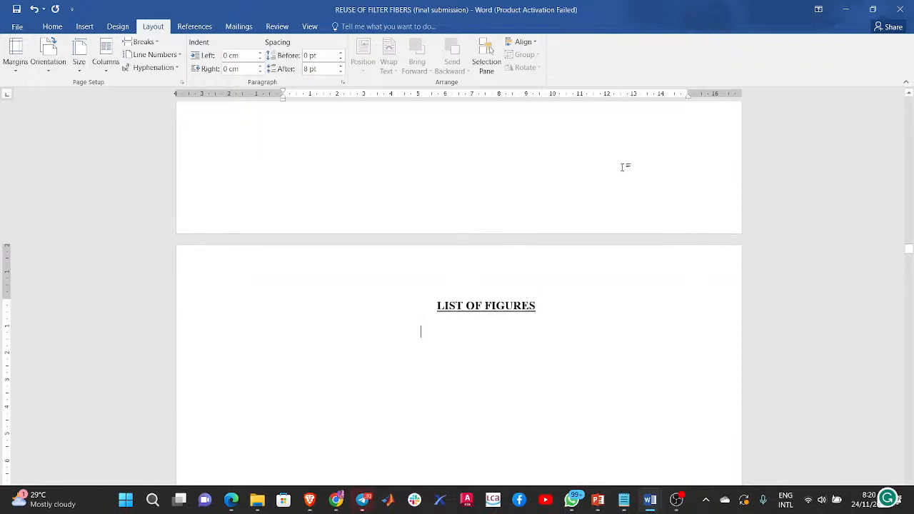
scroll(622, 167, "down", 17)
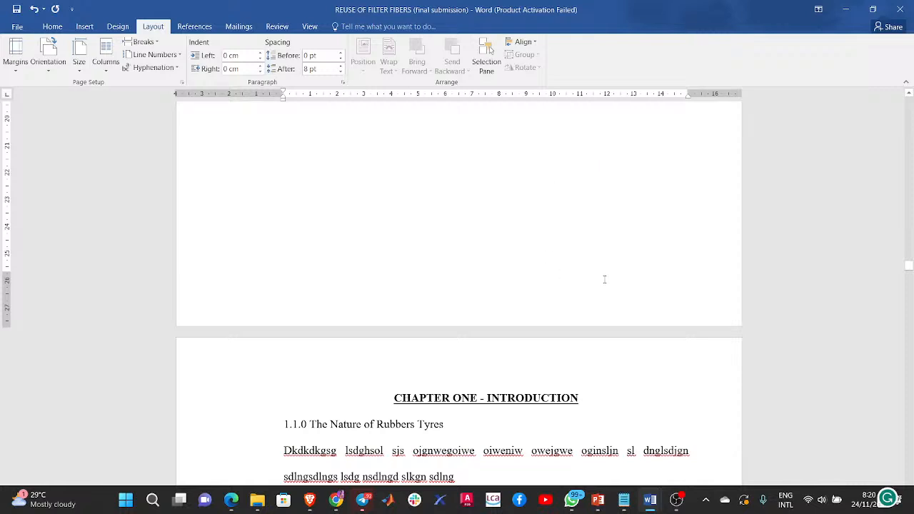
scroll(605, 280, "up", 10)
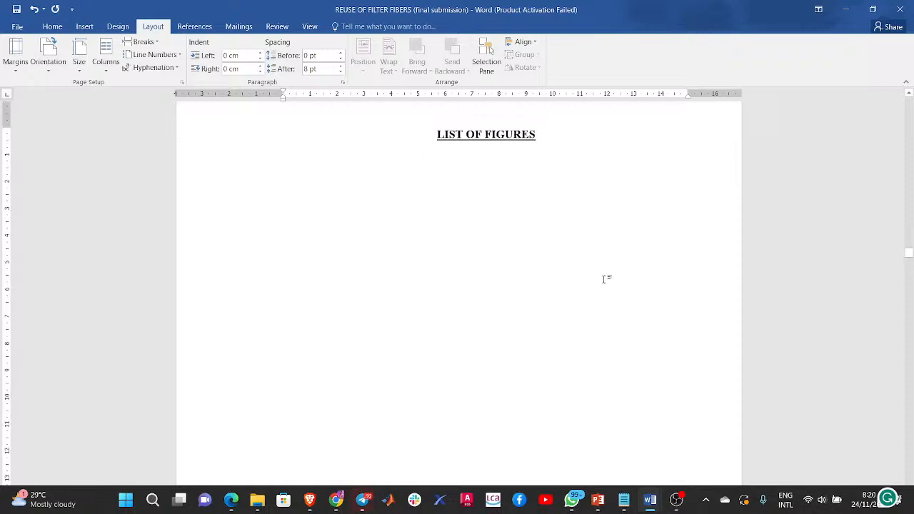
Enter trial text after LIST OF FIGURES, and erase it together with the blank gap before CHAPTER ONE - INTRODUCTION.
key("ctrl+Return")
type("selkasdkdf")
key("BackSpace")
key("BackSpace")
key("BackSpace")
key("BackSpace")
key("BackSpace")
key("BackSpace")
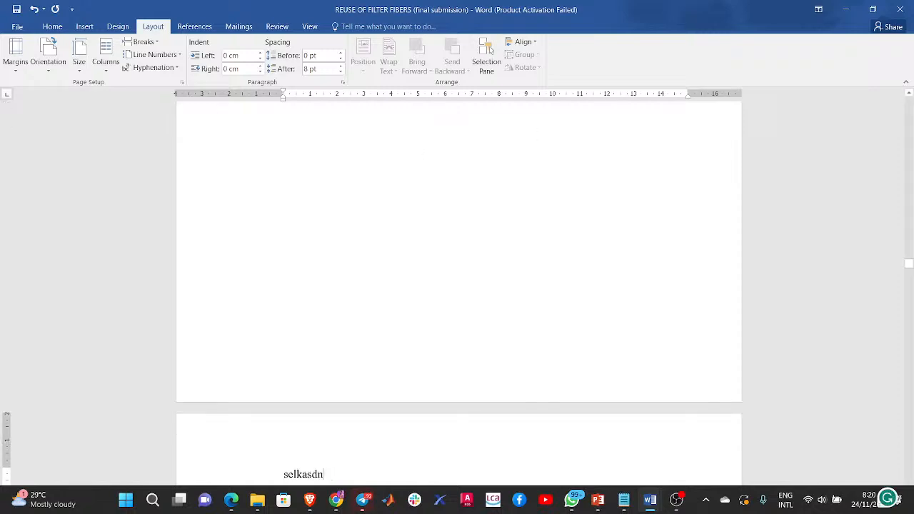
key("BackSpace")
key("BackSpace")
key("BackSpace")
key("BackSpace")
scroll(458, 293, "down", 5)
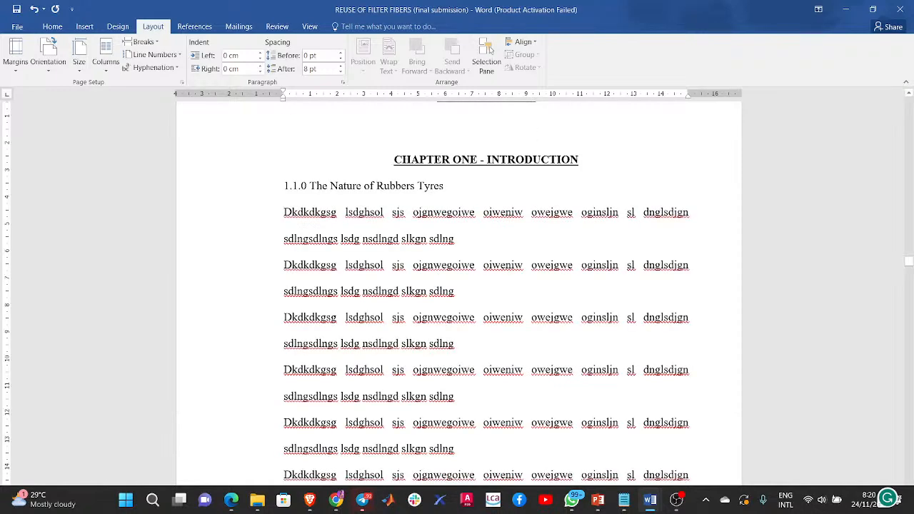
scroll(459, 293, "down", 1)
Write a line of filler text ending in a dotted leader beneath the LIST OF FIGURES heading.
type("f.lankal;")
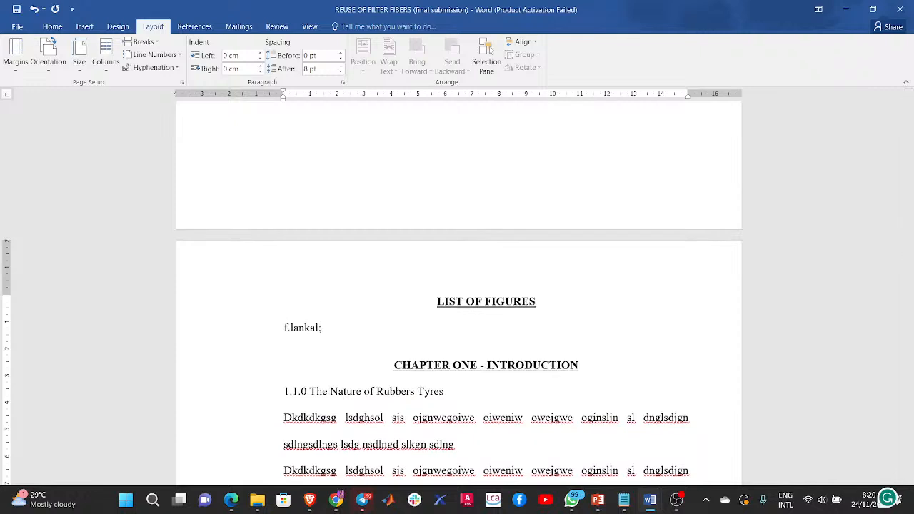
type("snd ádnfalda'l ;amad alna")
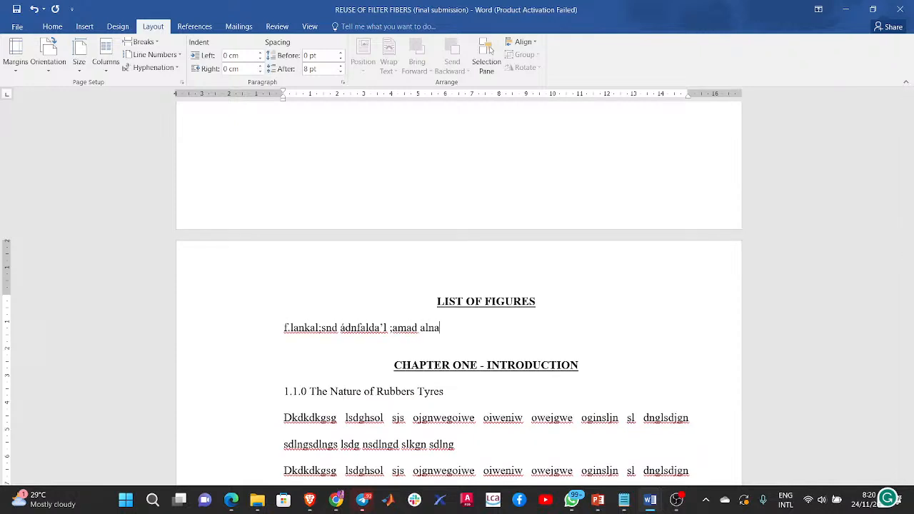
type("ds a.......................................................")
Replace the filler line under LIST OF FIGURES with the entry "Figure 1", a dotted leader and page number 22.
key("ctrl+shift+Left")
key("ctrl+shift+Left")
key("ctrl+shift+Left")
key("ctrl+shift+Left")
key("ctrl+shift+Left")
key("ctrl+shift+Left")
key("ctrl+shift+Left")
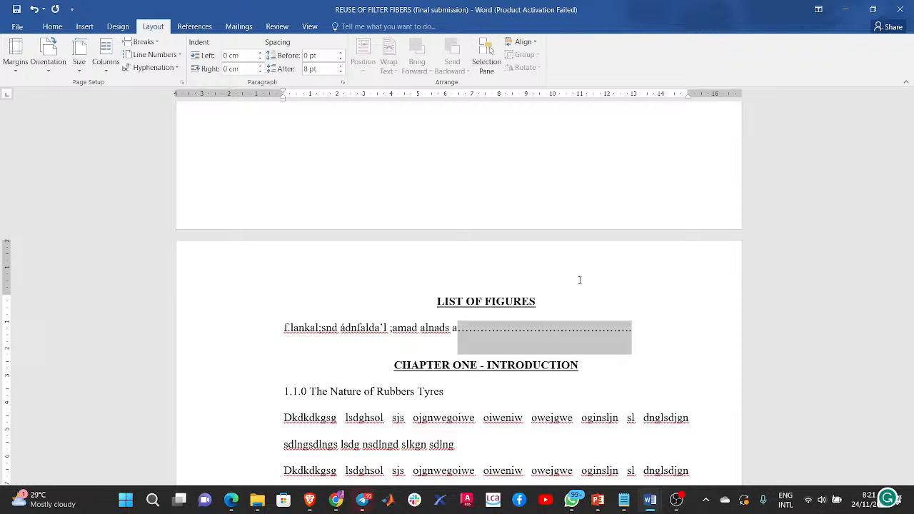
key("ctrl+shift+Left")
key("ctrl+shift+Left")
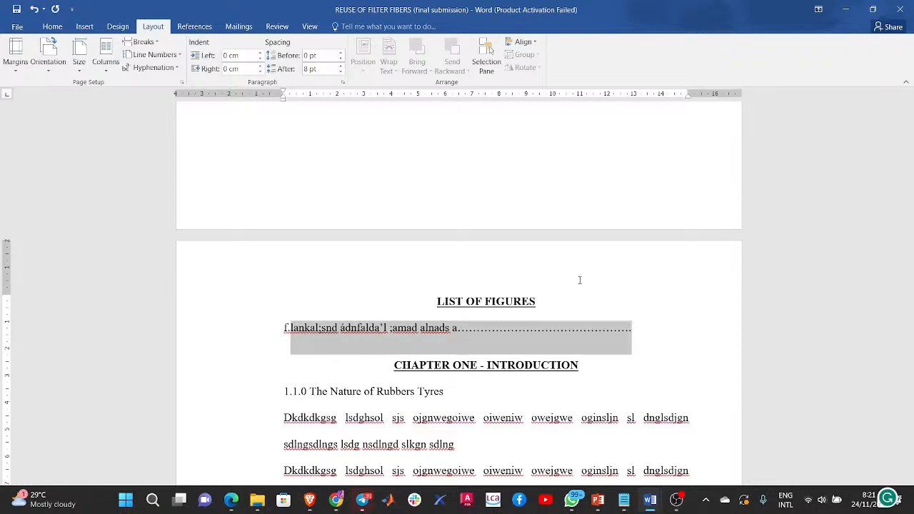
type("igure 1")
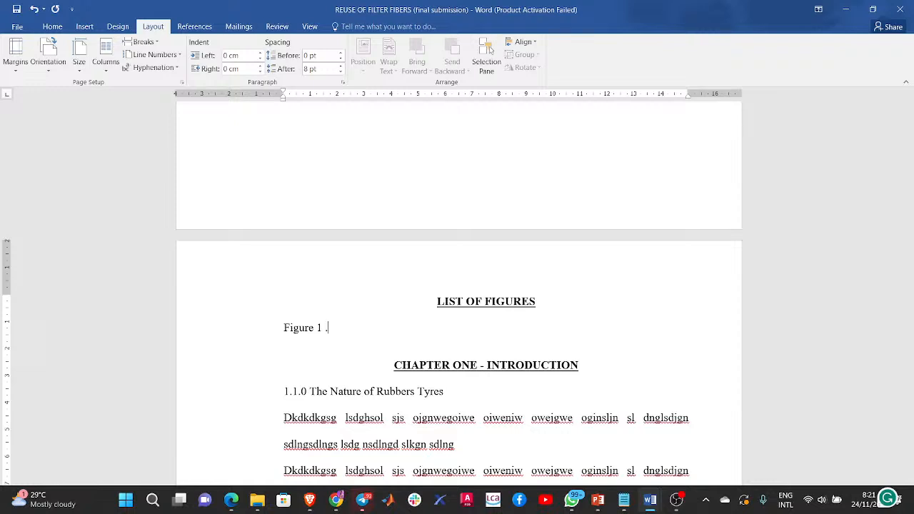
type(" ...............................................................................................................22")
Add the list of figures entries "Figure 2" with page number 54 and "Figure 3" with page number 50, each with a dotted leader.
key("Return")
type("Figur")
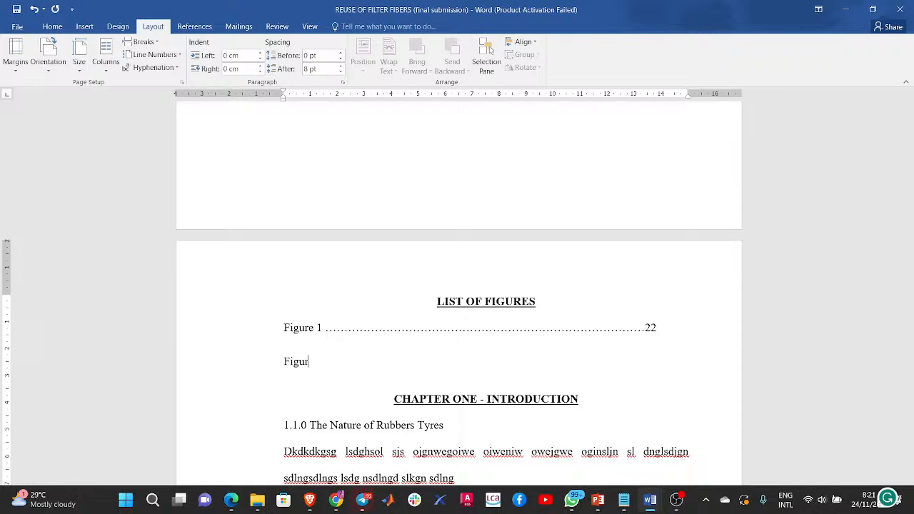
type("e 2 .................................................................................................................54")
key("Return")
type("Figure 3")
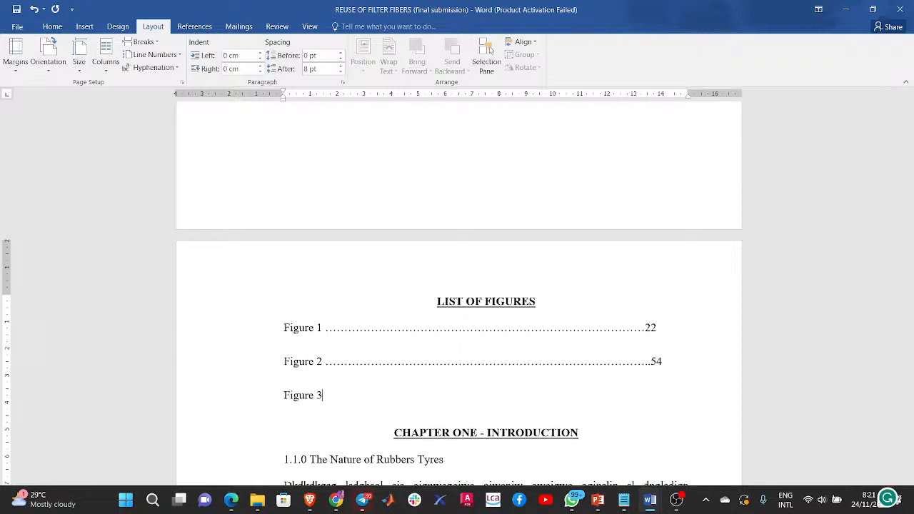
type(" ...................................................................................................50")
Insert blank lines below the Figure 3 entry until the CHAPTER ONE - INTRODUCTION heading moves onto the next page.
key("Return")
key("Return")
key("Return")
key("Return")
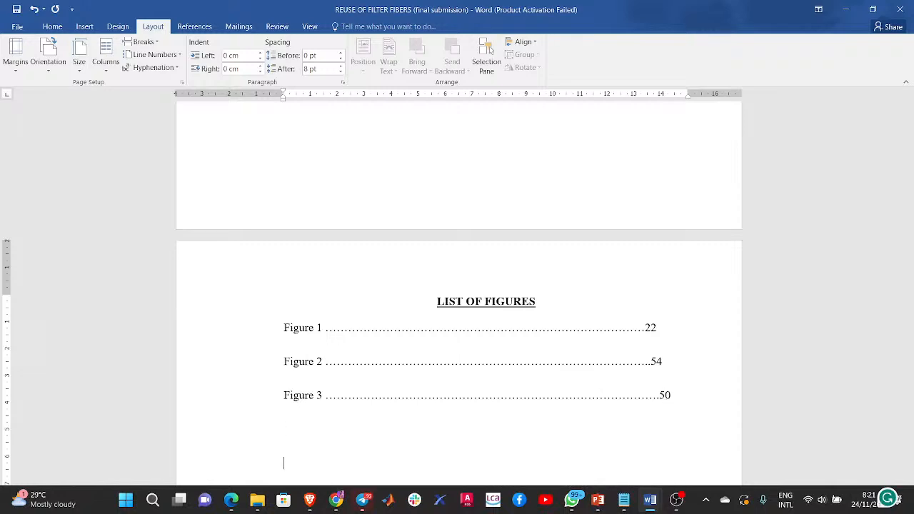
scroll(493, 413, "down", 3)
scroll(492, 413, "down", 2)
key("Return")
key("Return")
key("Return")
key("Return")
key("Return")
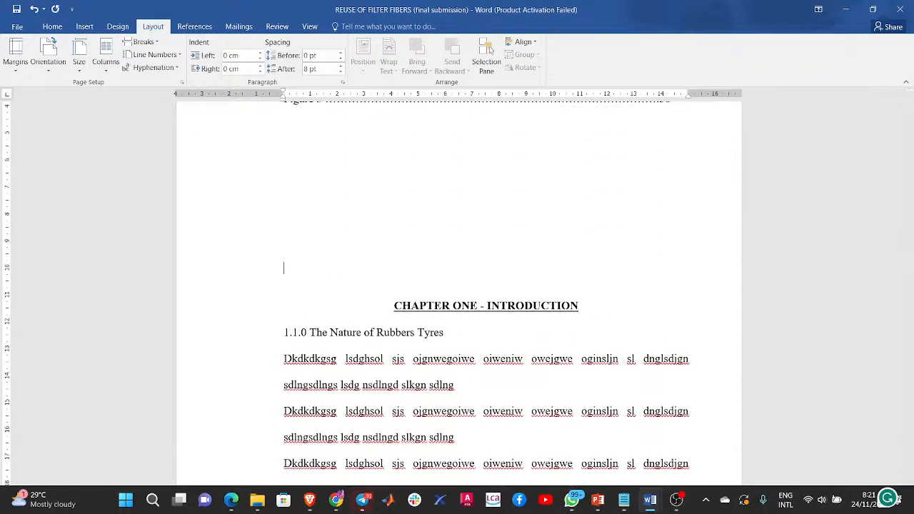
scroll(492, 413, "down", 3)
key("Return")
key("Return")
key("Return")
key("Return")
key("Return")
key("Return")
key("Return")
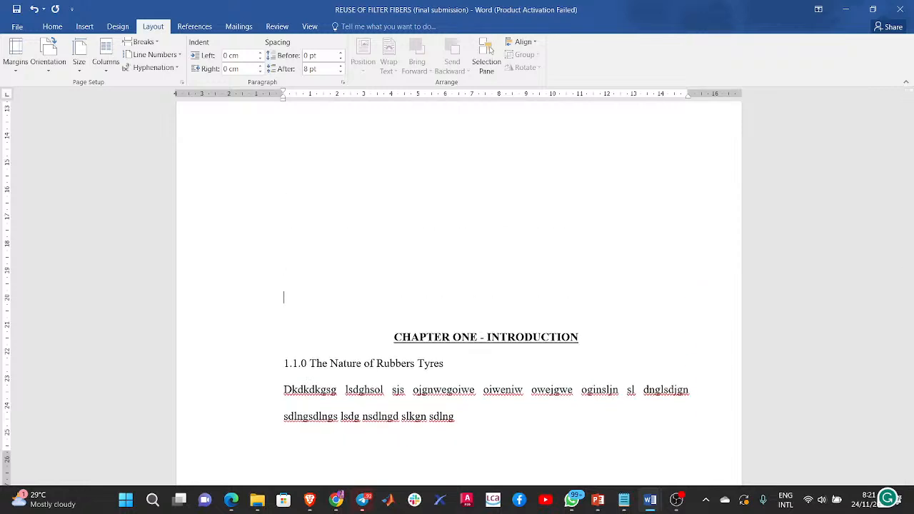
key("Return")
key("Return")
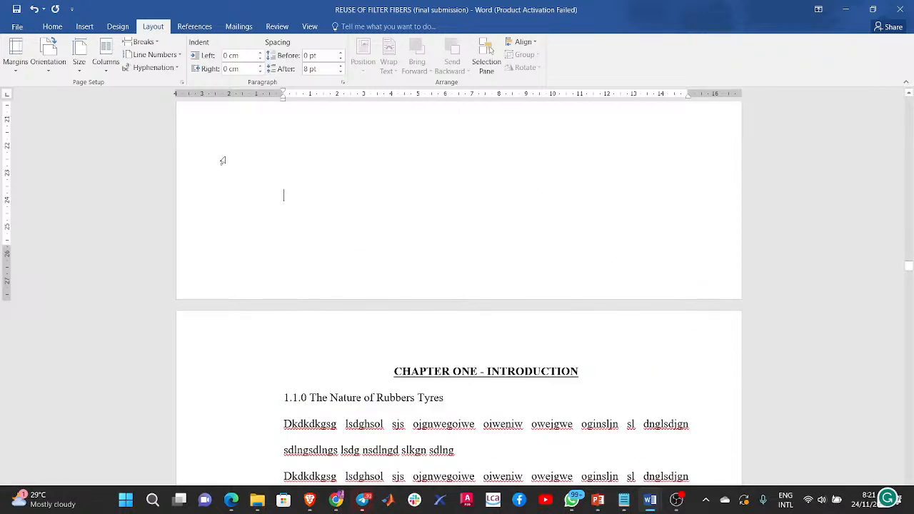
Insert a Next Page section break before CHAPTER ONE - INTRODUCTION and delete the blank line above that heading.
left_click(141, 43)
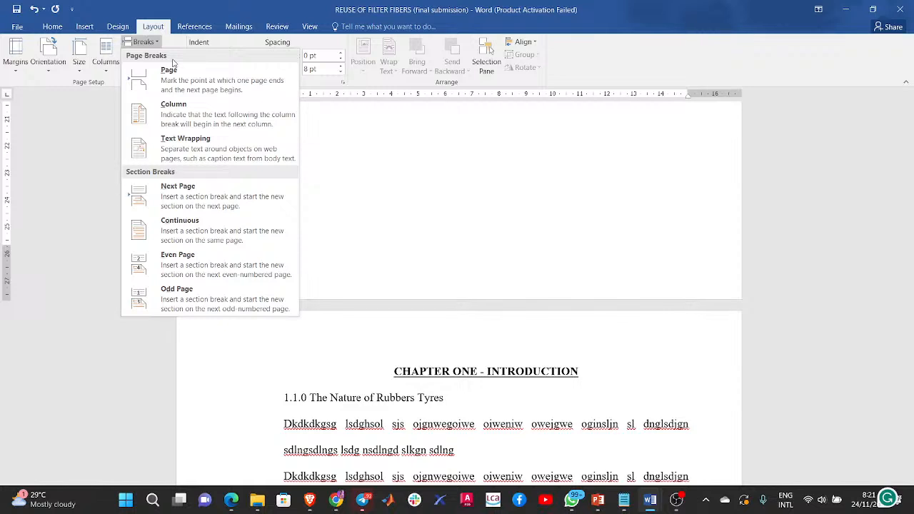
left_click(186, 194)
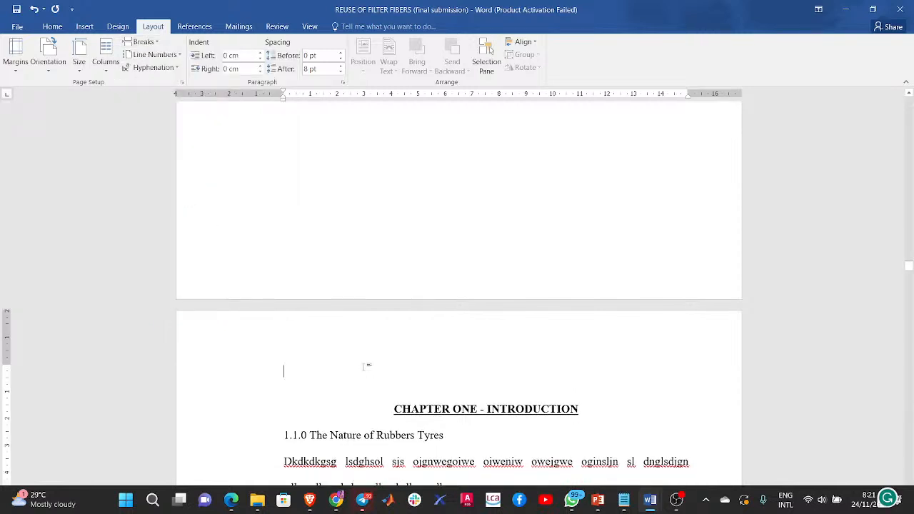
key("Delete")
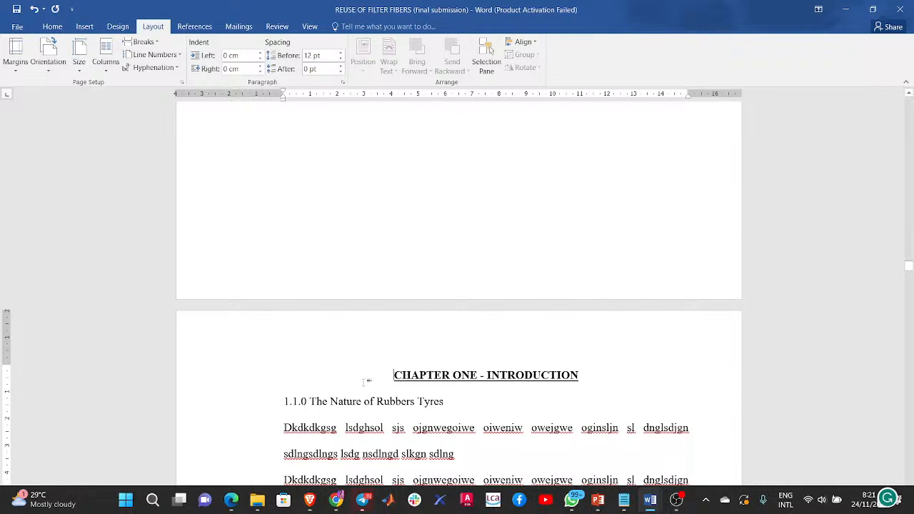
Return to the start of the report and turn on the display of paragraph marks and hidden formatting symbols.
scroll(312, 353, "up", 3)
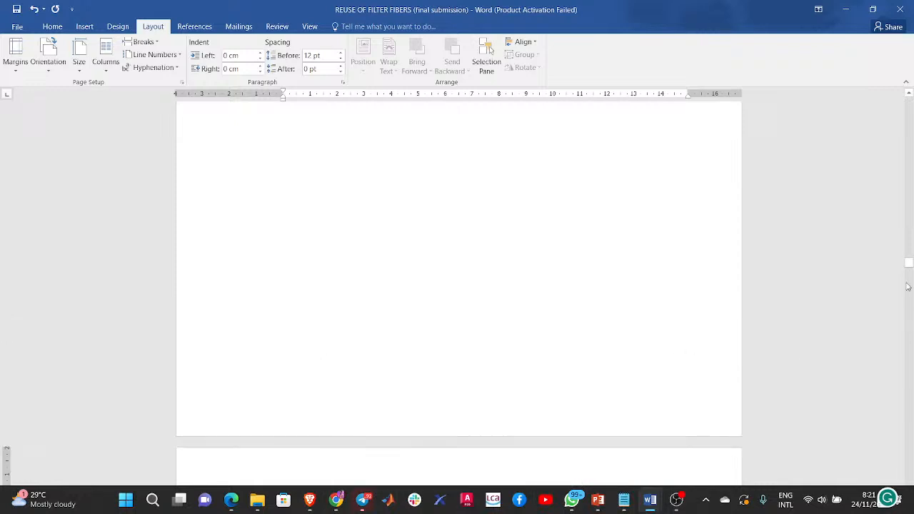
left_click_drag(909, 264, 908, 104)
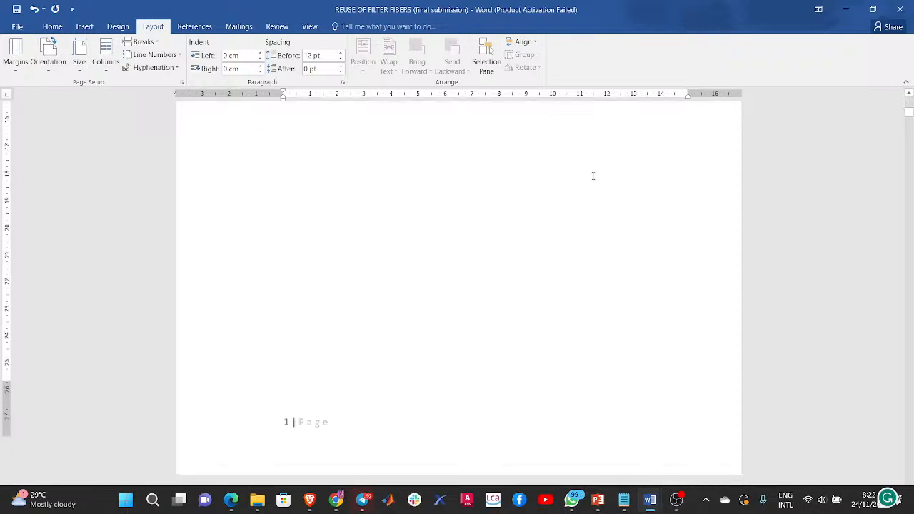
scroll(593, 176, "down", 1)
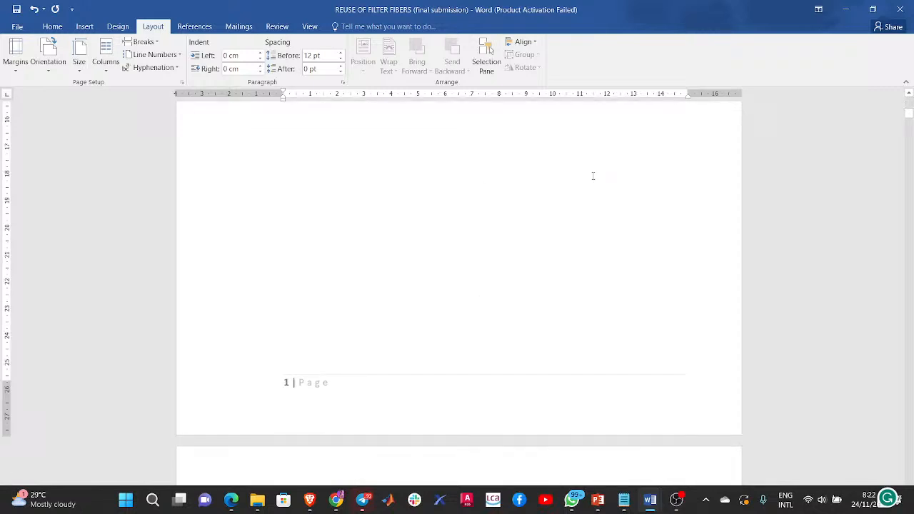
left_click(53, 28)
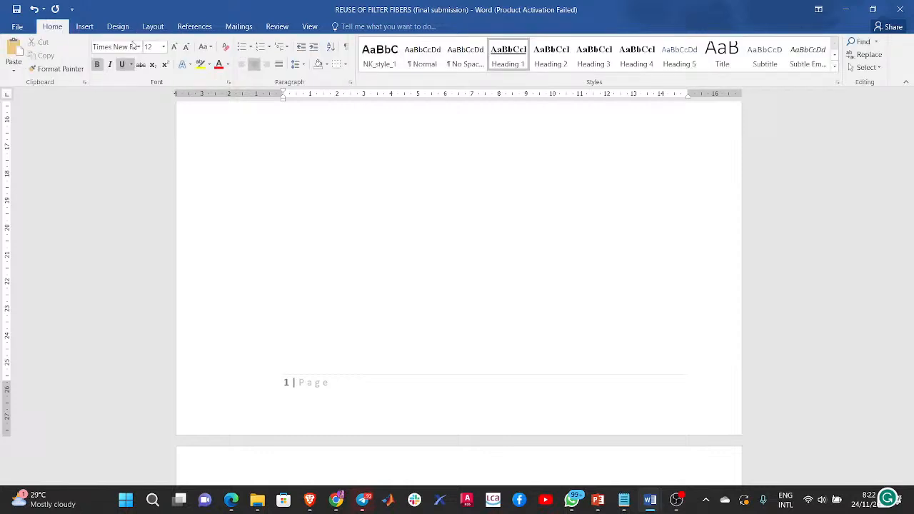
left_click(347, 45)
left_click(347, 46)
Examine the formatting marks from the blank first page through the ABSTRACT and LIST OF FIGURES pages to CHAPTER ONE - INTRODUCTION.
scroll(428, 248, "down", 4)
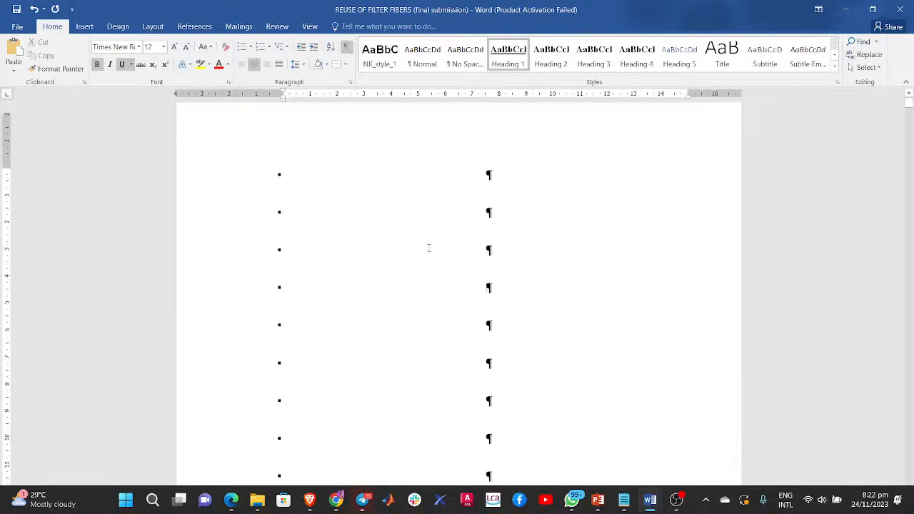
scroll(428, 248, "up", 1)
scroll(541, 168, "down", 2)
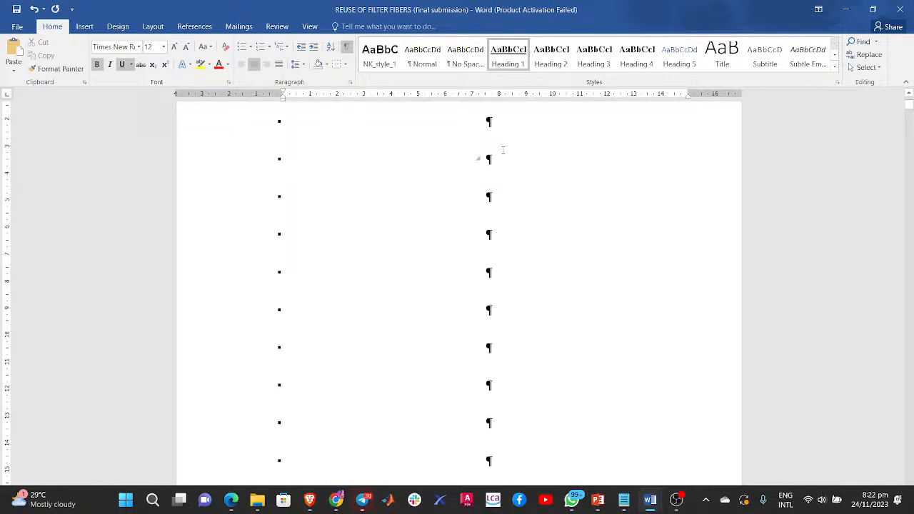
scroll(503, 150, "up", 2)
scroll(503, 150, "down", 12)
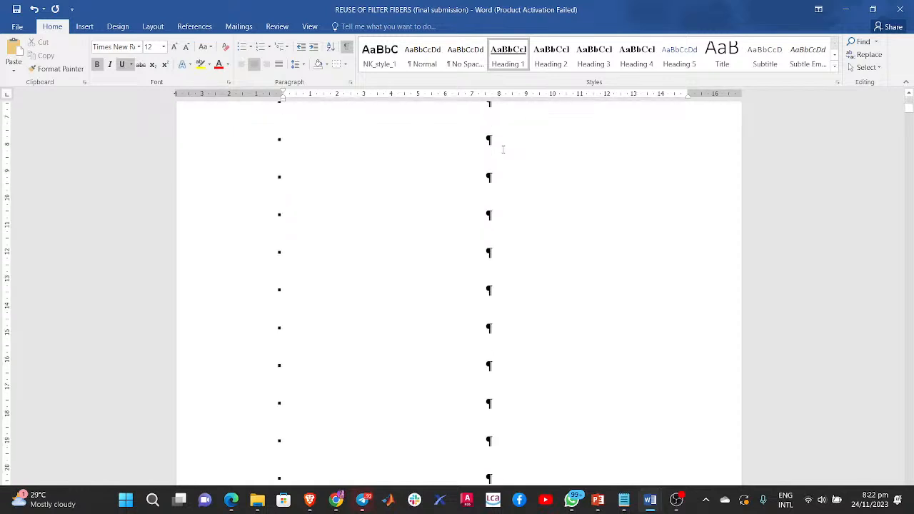
scroll(503, 150, "down", 18)
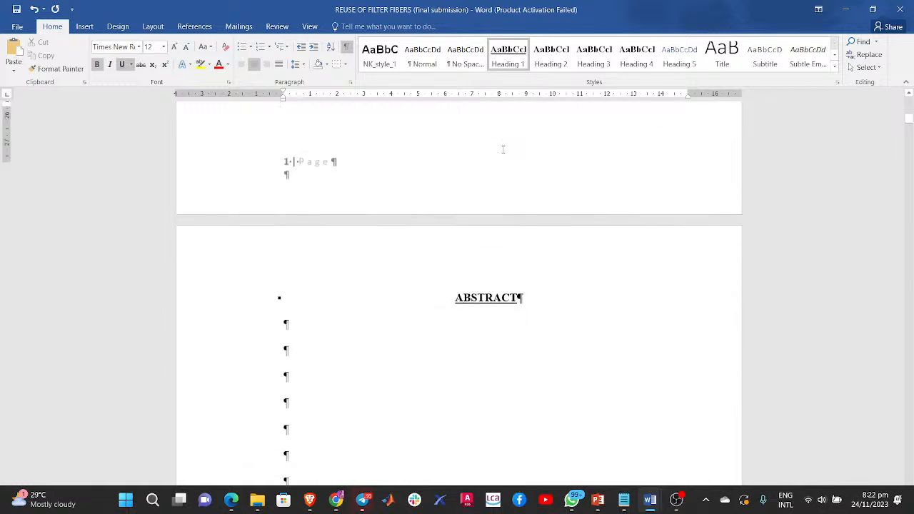
scroll(503, 150, "down", 15)
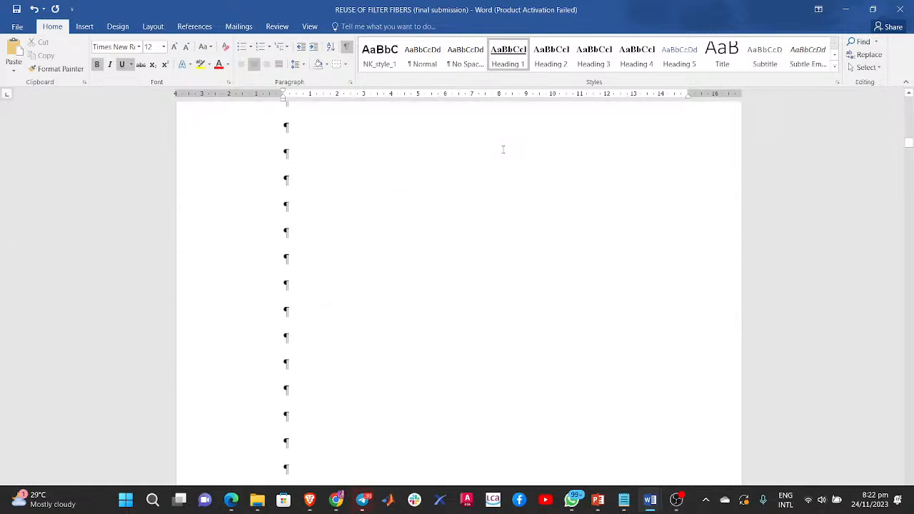
scroll(484, 200, "down", 20)
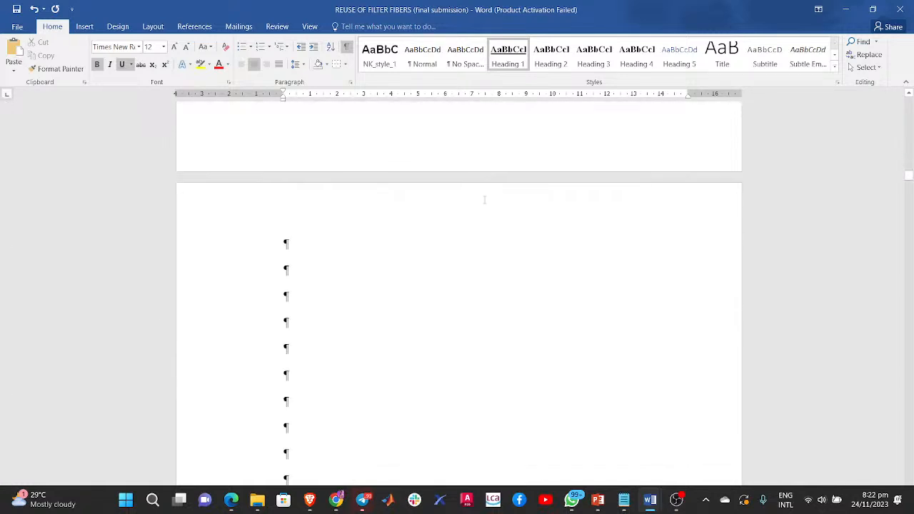
scroll(460, 207, "down", 15)
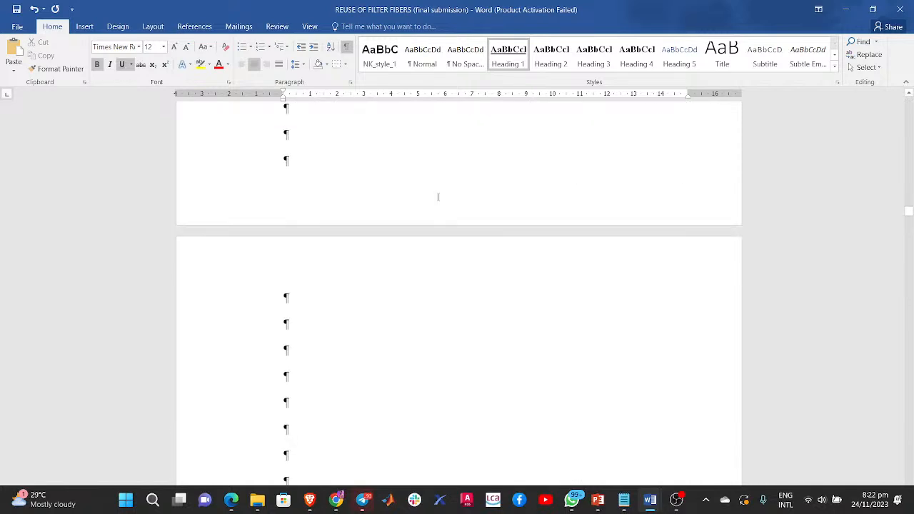
scroll(349, 163, "down", 20)
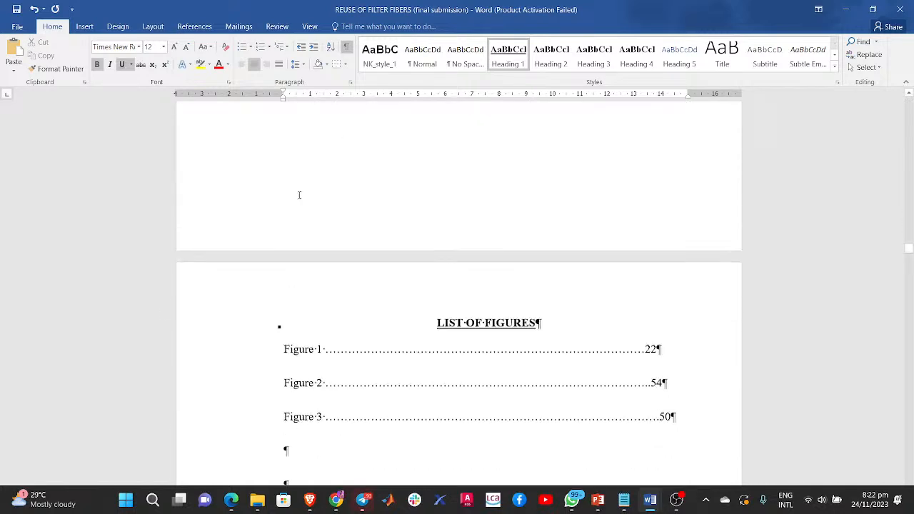
scroll(264, 175, "down", 3)
scroll(262, 168, "up", 4)
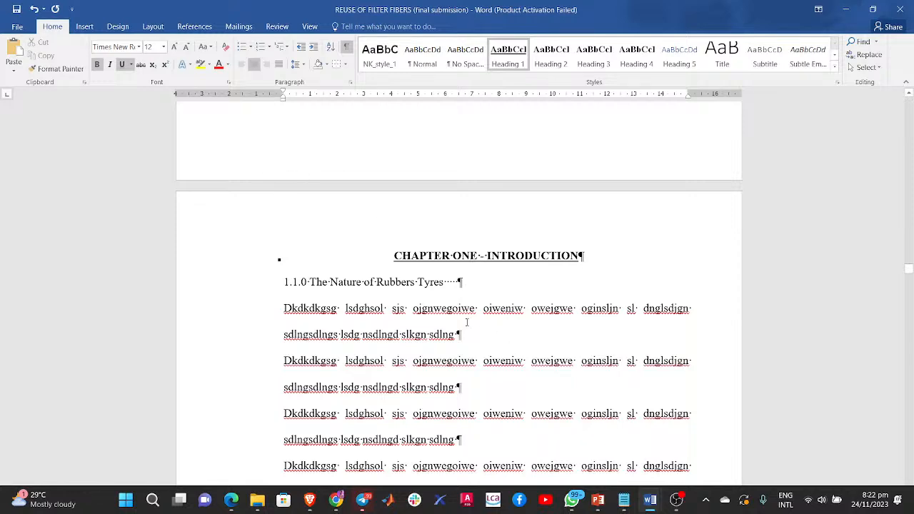
Examine the CHAPTER ONE body text and how its last page is separated from CHAPTER 2 - LITERATURE REVIEW.
scroll(467, 322, "down", 8)
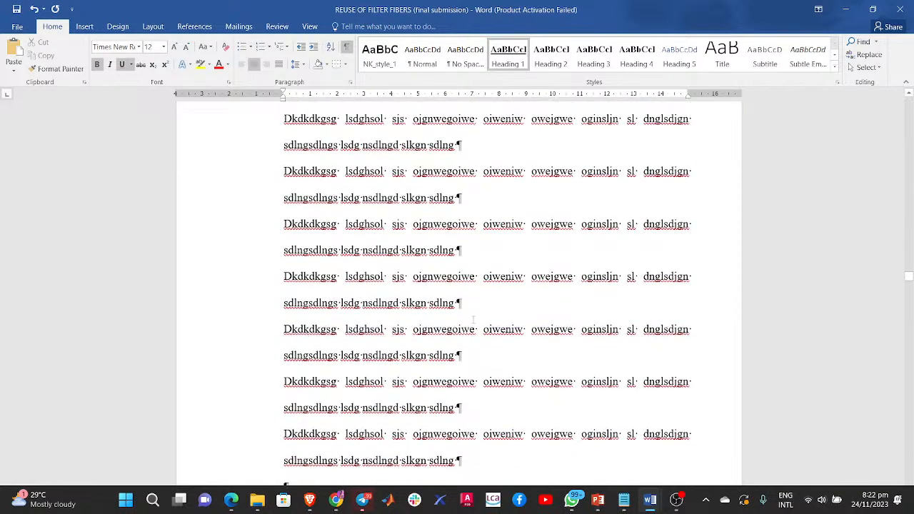
scroll(474, 321, "down", 12)
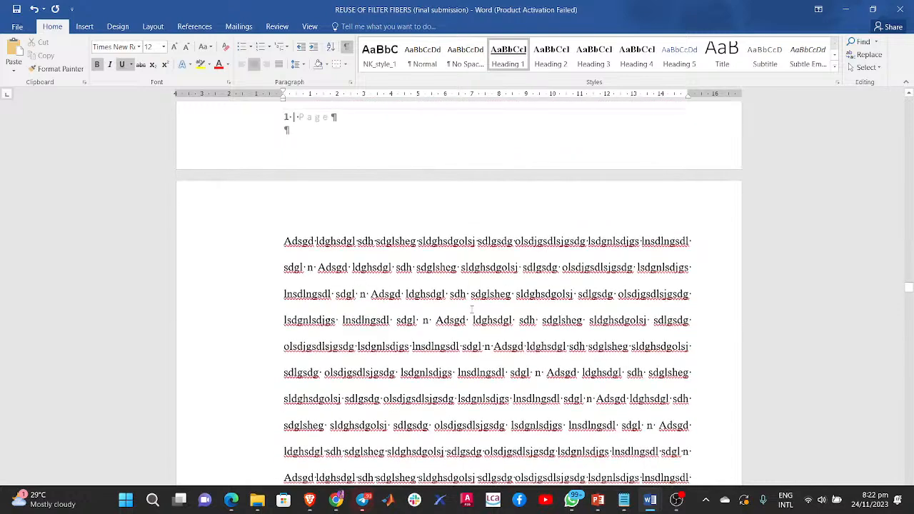
scroll(472, 310, "down", 5)
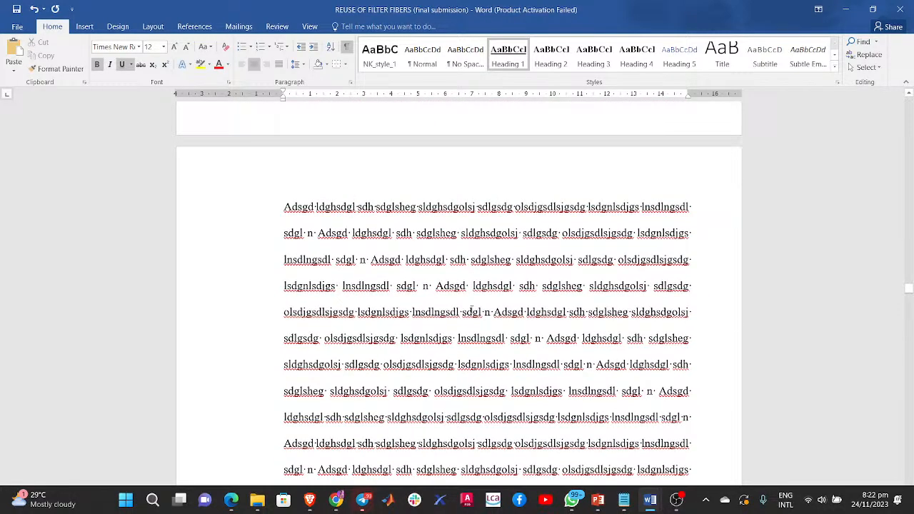
scroll(472, 309, "down", 5)
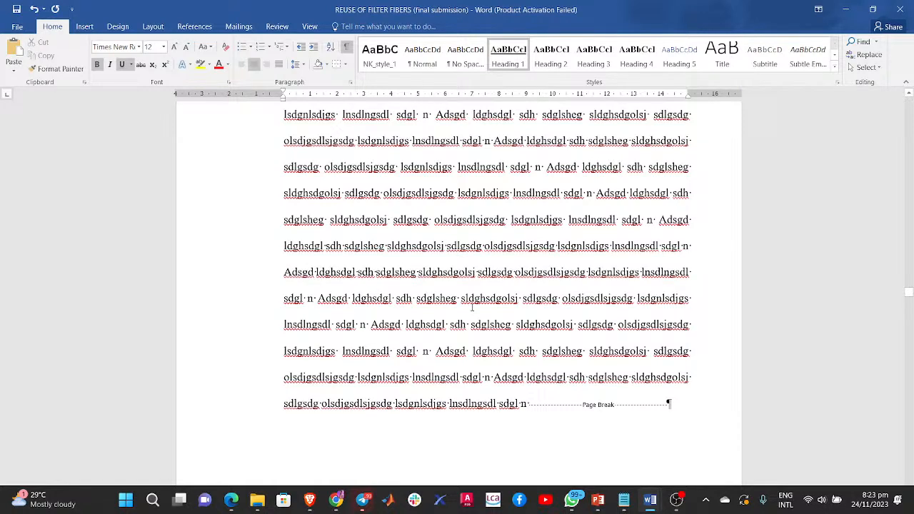
scroll(472, 307, "down", 4)
scroll(471, 285, "down", 12)
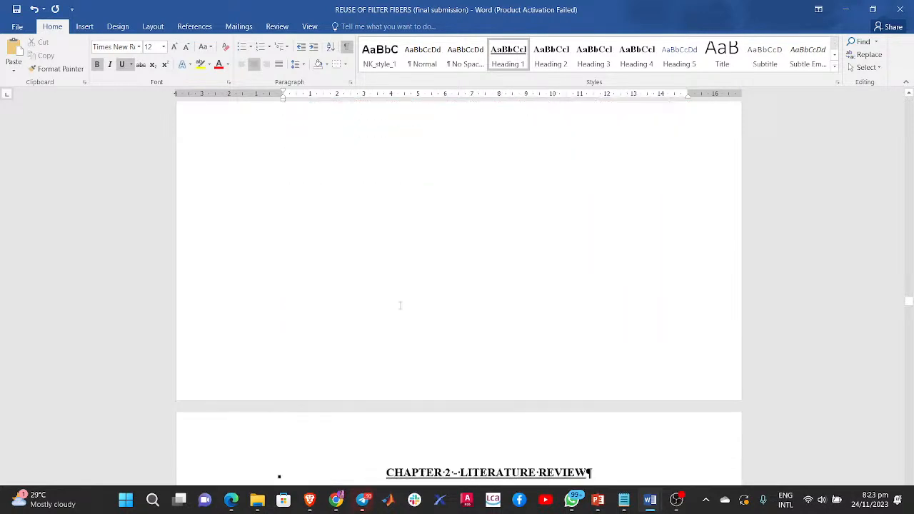
scroll(510, 264, "up", 9)
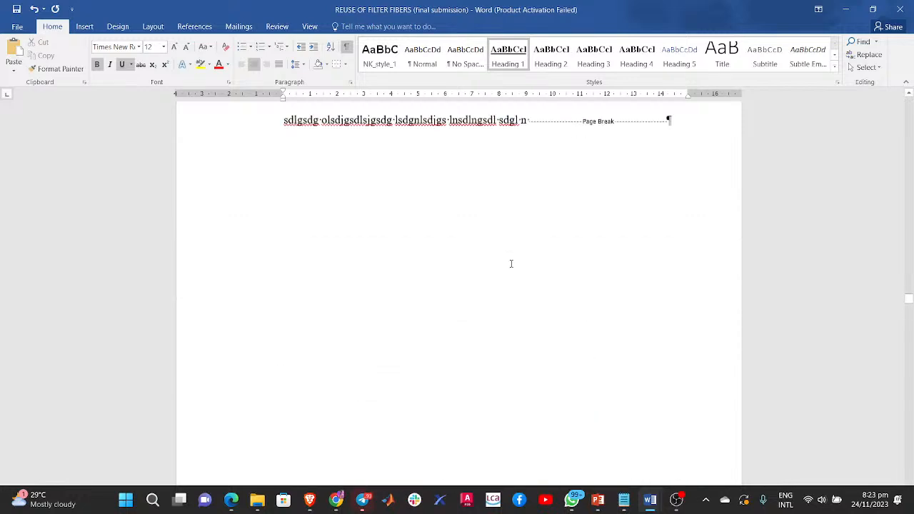
left_click(582, 204)
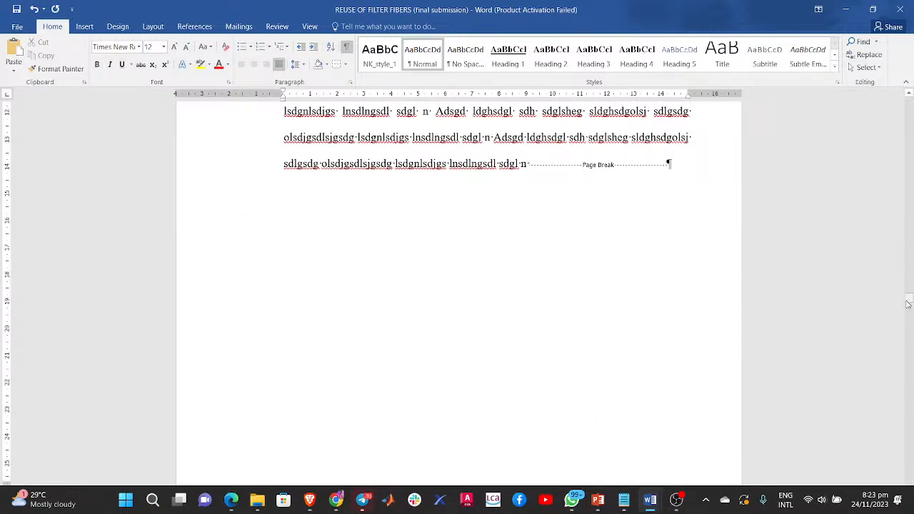
Examine the section breaks before ABSTRACT and before CHAPTER ONE - INTRODUCTION, then the page break ending the CHAPTER ONE text.
left_click_drag(909, 299, 909, 104)
scroll(592, 202, "down", 10)
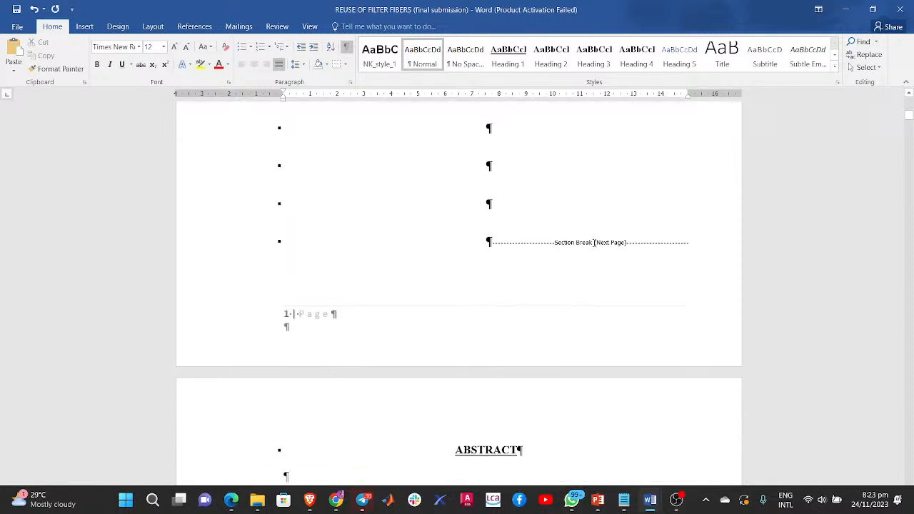
left_click(594, 243)
scroll(604, 243, "down", 12)
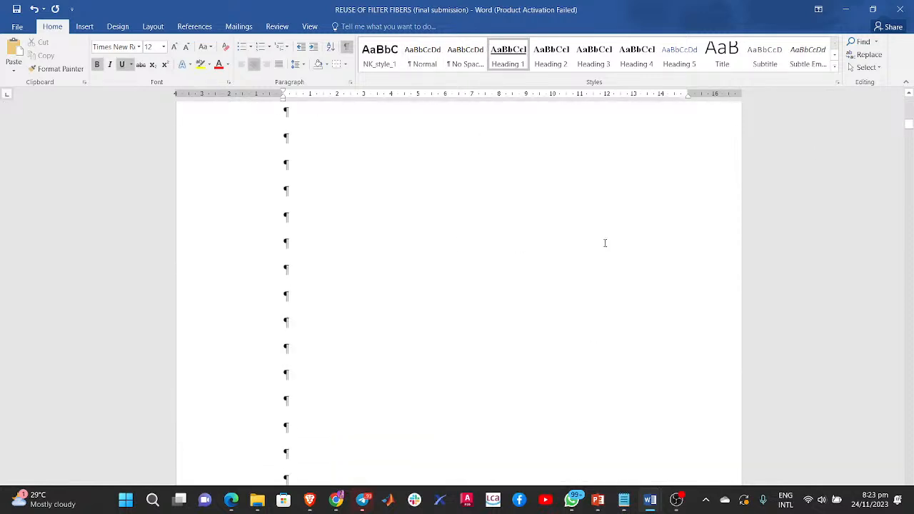
scroll(585, 204, "down", 15)
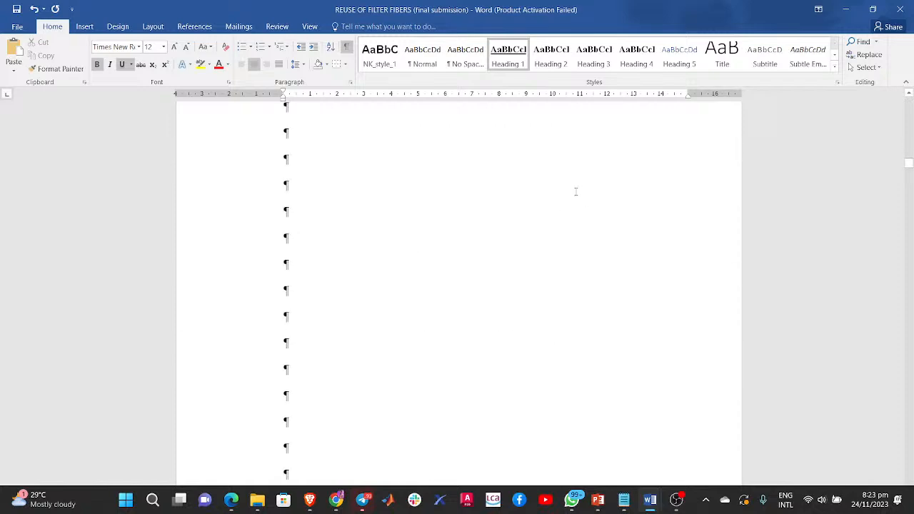
scroll(575, 176, "down", 10)
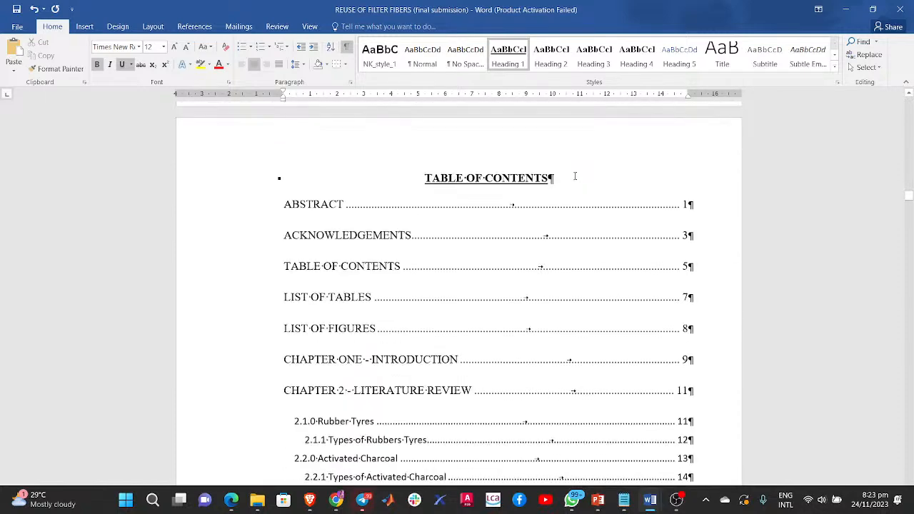
scroll(576, 174, "down", 10)
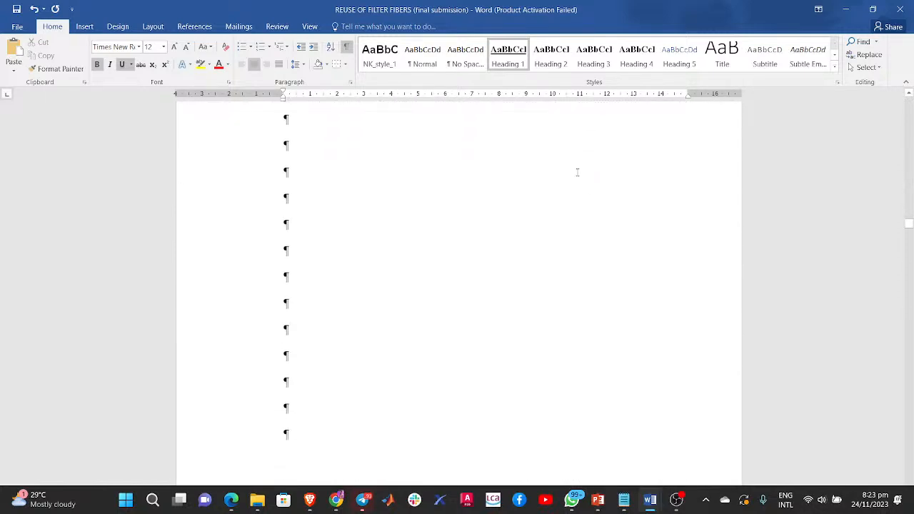
scroll(577, 172, "down", 10)
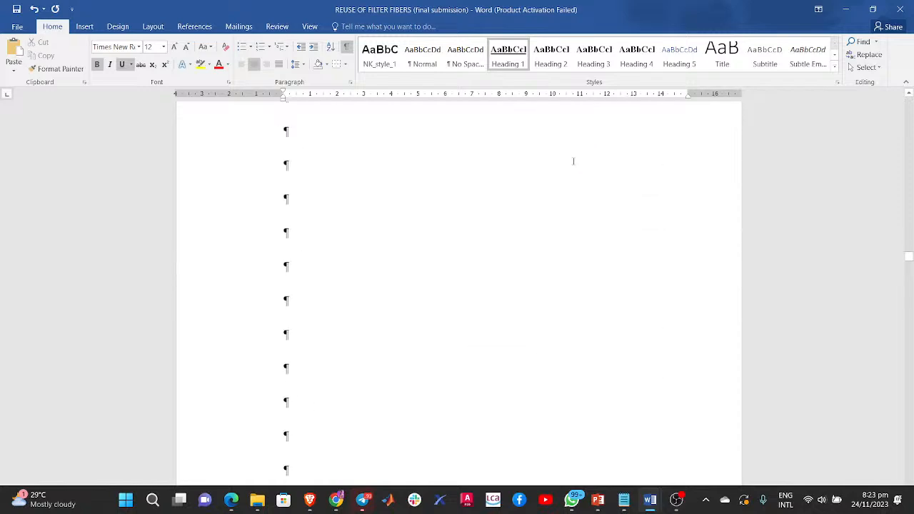
scroll(574, 158, "up", 1)
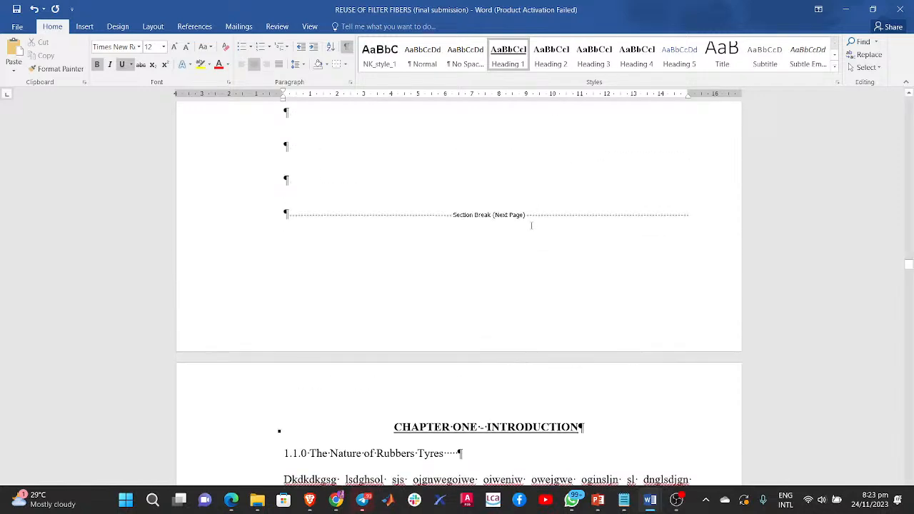
left_click(523, 259)
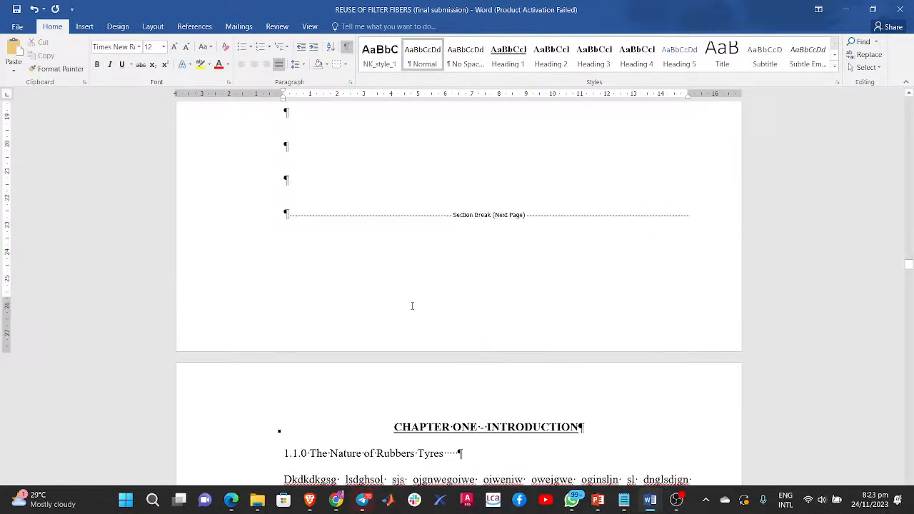
scroll(567, 250, "down", 15)
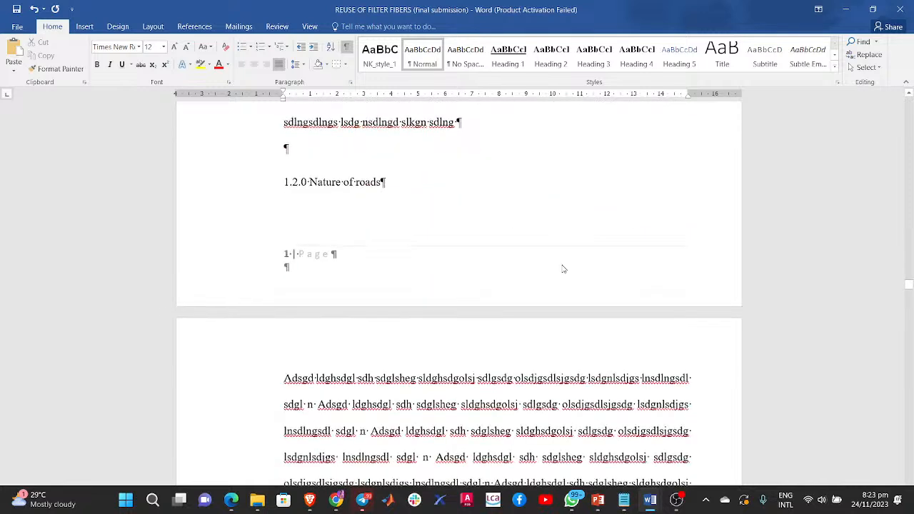
scroll(332, 262, "down", 8)
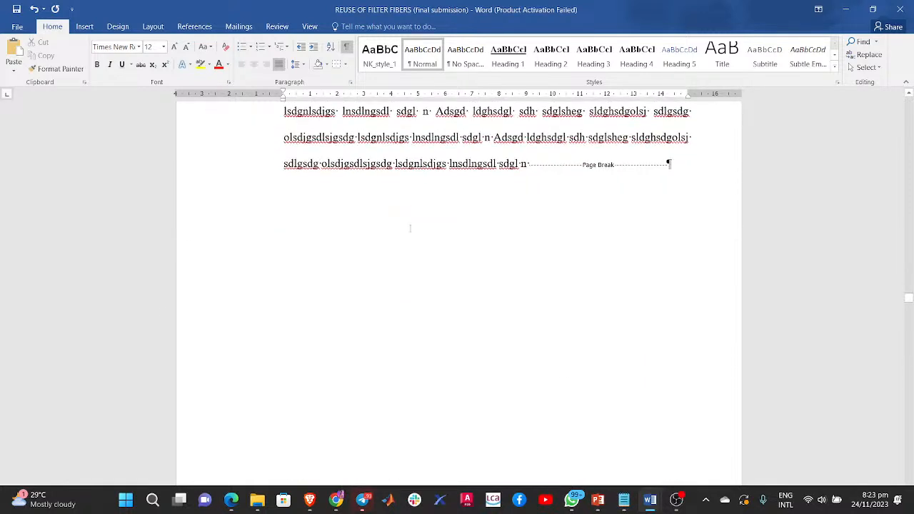
Delete the page break and paragraph mark between the last CHAPTER ONE paragraph and the CHAPTER 2 - LITERATURE REVIEW heading.
left_click(582, 169)
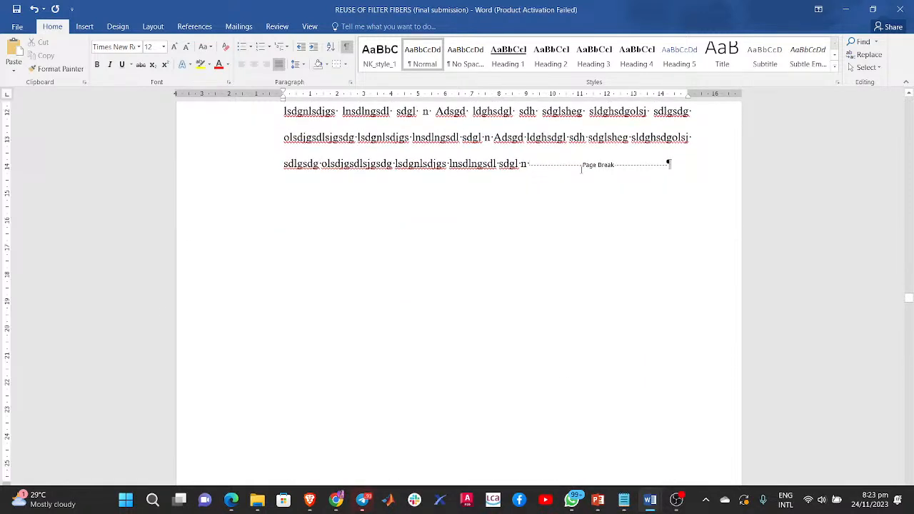
key("BackSpace")
key("Delete")
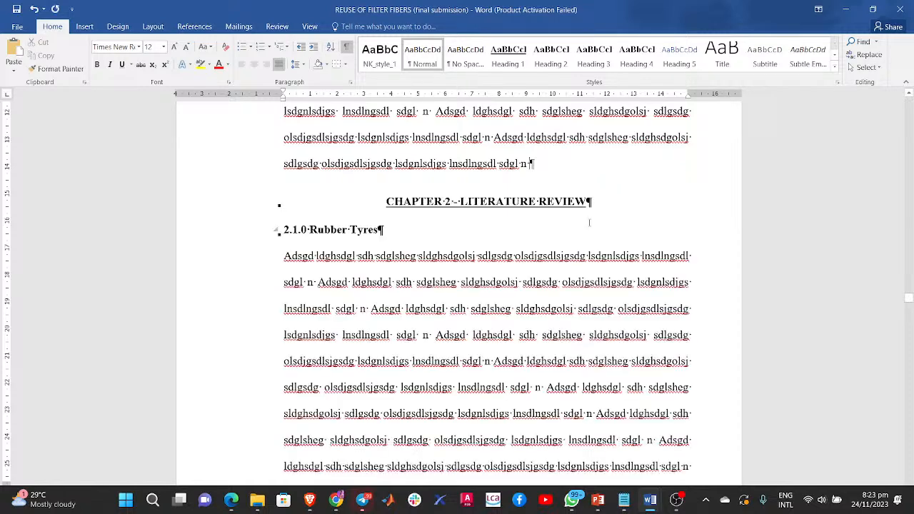
key("Delete")
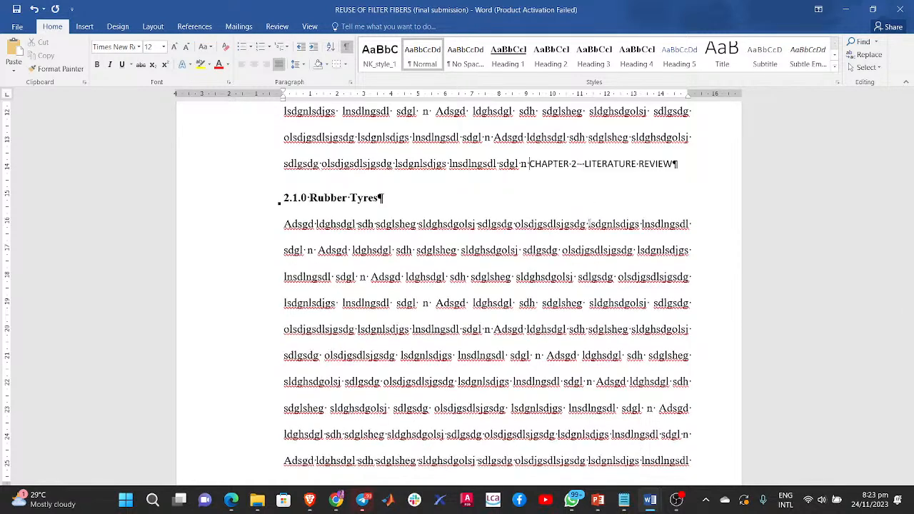
Insert blank paragraphs before CHAPTER 2 - LITERATURE REVIEW until it starts at the top of the following page.
type("'")
key("Return")
key("Return")
key("Return")
key("Return")
key("Return")
key("Return")
key("Return")
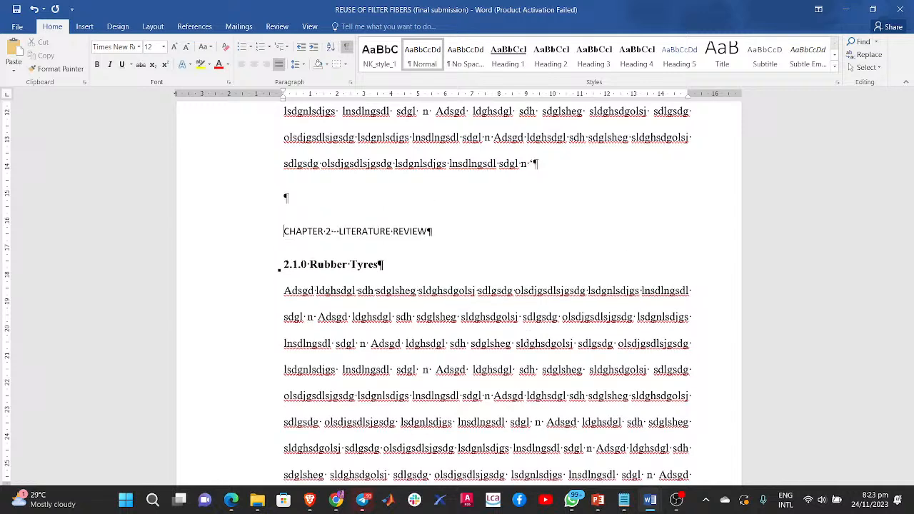
scroll(458, 285, "down", 3)
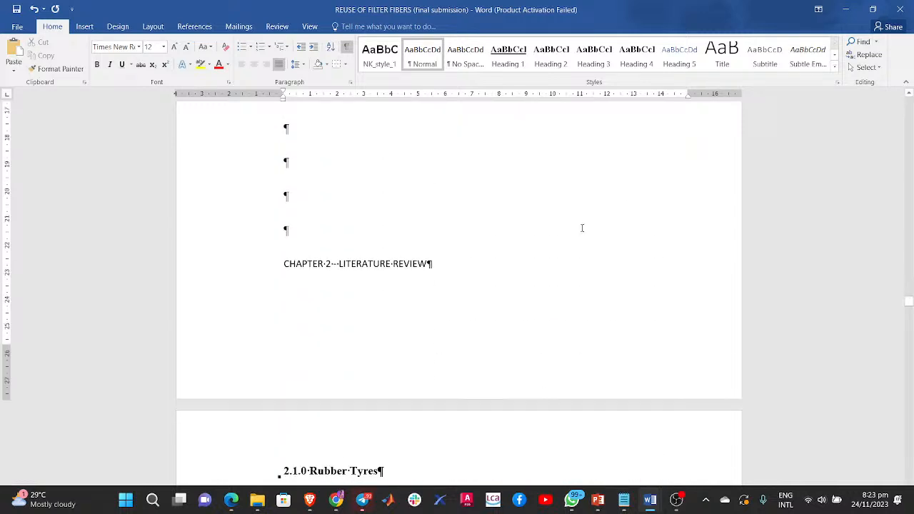
key("Return")
key("Return")
key("Return")
scroll(458, 285, "down", 3)
scroll(457, 286, "down", 1)
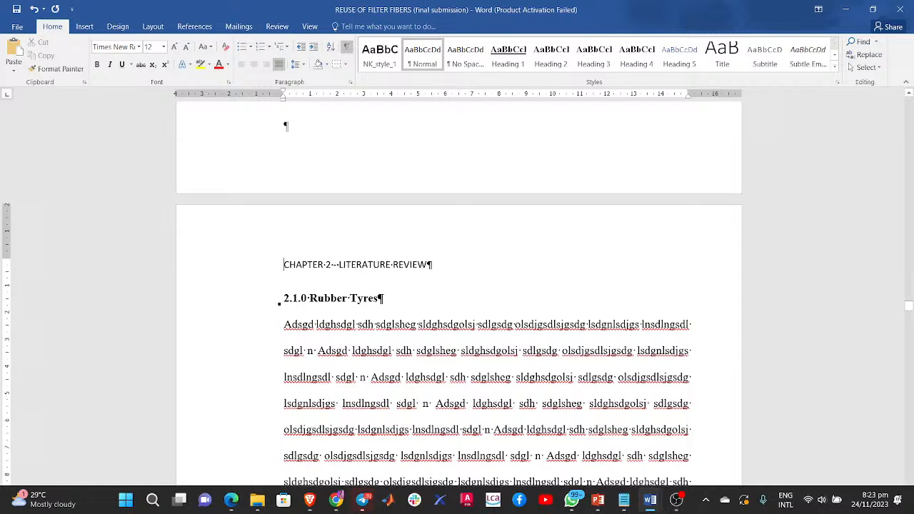
Apply the Heading 1 style to the CHAPTER 2 - LITERATURE REVIEW line.
key("shift+Down")
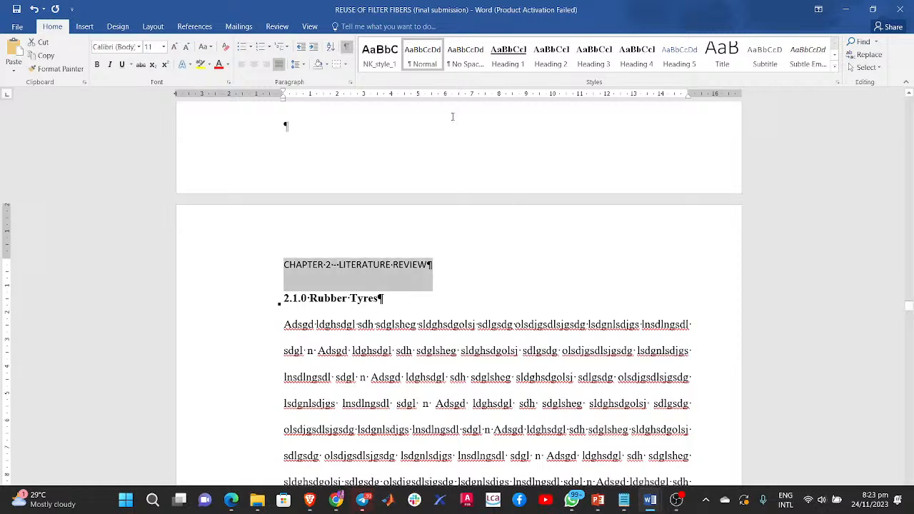
left_click(508, 54)
left_click(516, 178)
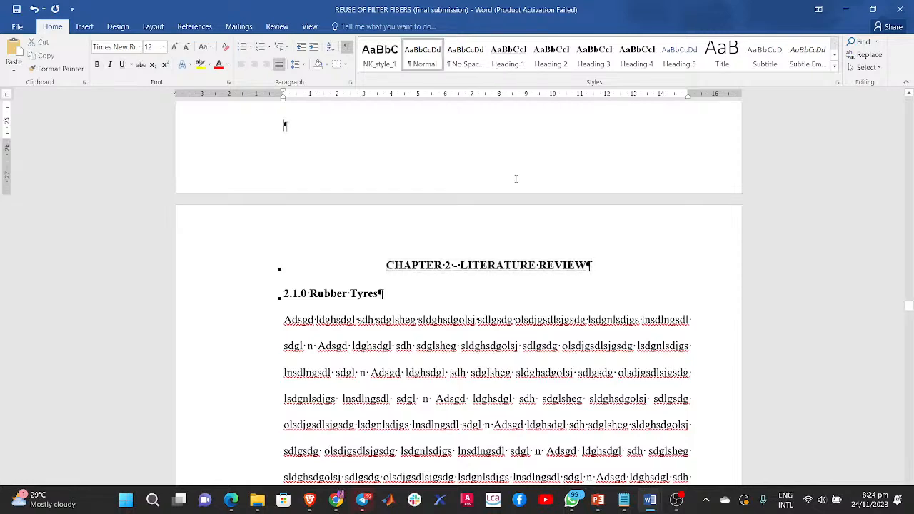
Return to the first section, ahead of the section break before ABSTRACT, and remove its page numbers.
scroll(516, 179, "up", 15)
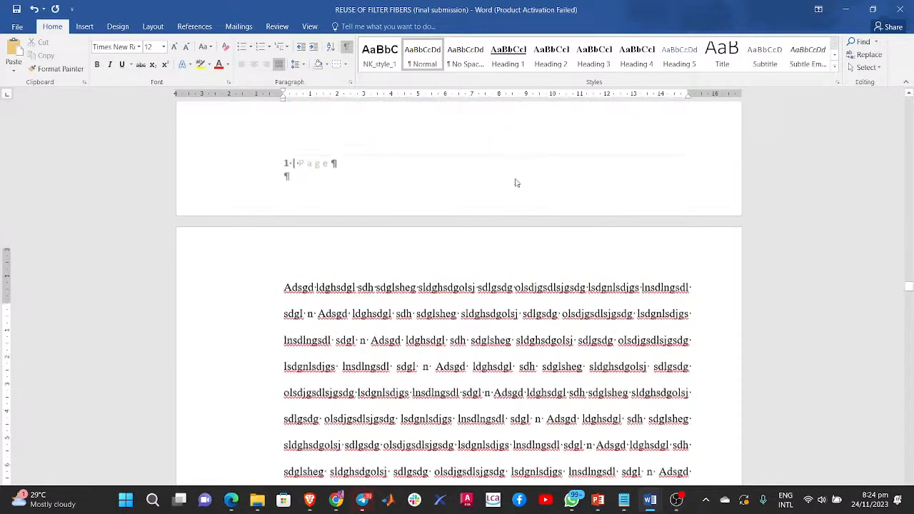
scroll(516, 183, "up", 20)
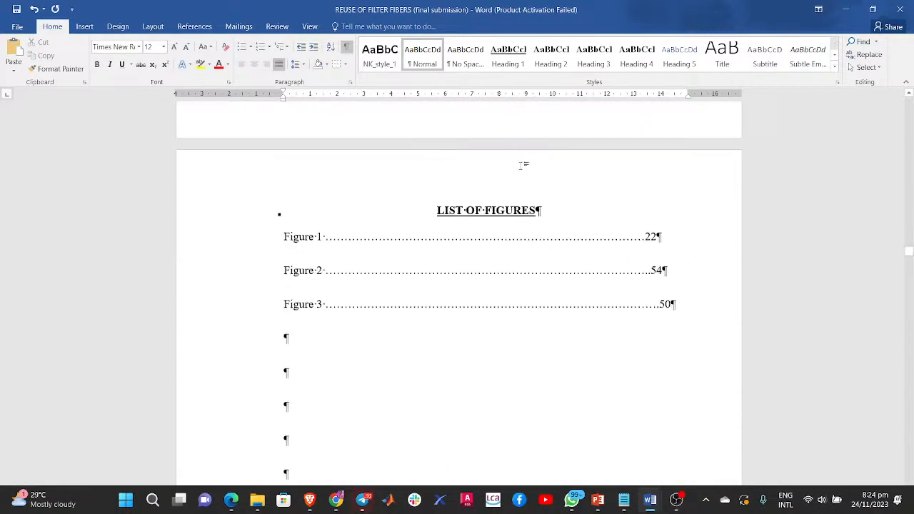
scroll(521, 166, "up", 1)
scroll(521, 164, "down", 2)
scroll(521, 165, "up", 3)
left_click_drag(911, 248, 912, 103)
left_click(437, 302)
scroll(463, 279, "down", 5)
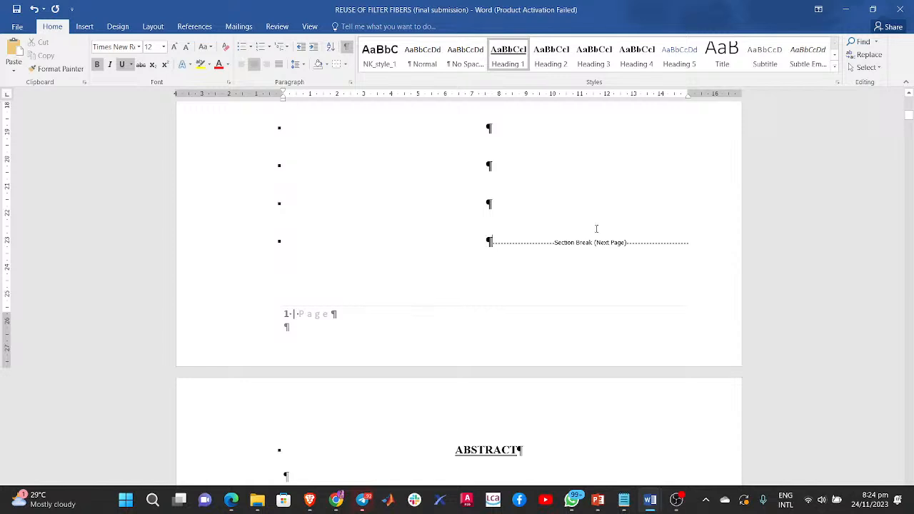
left_click(81, 28)
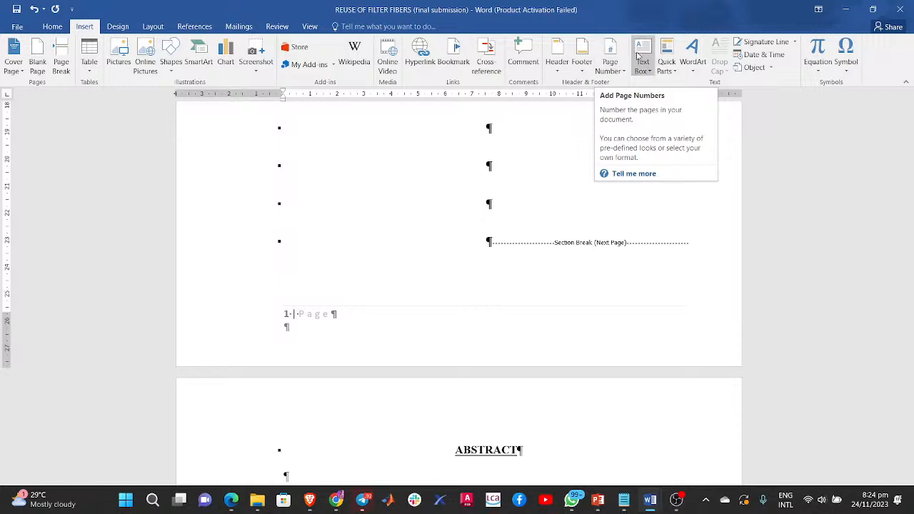
left_click(621, 72)
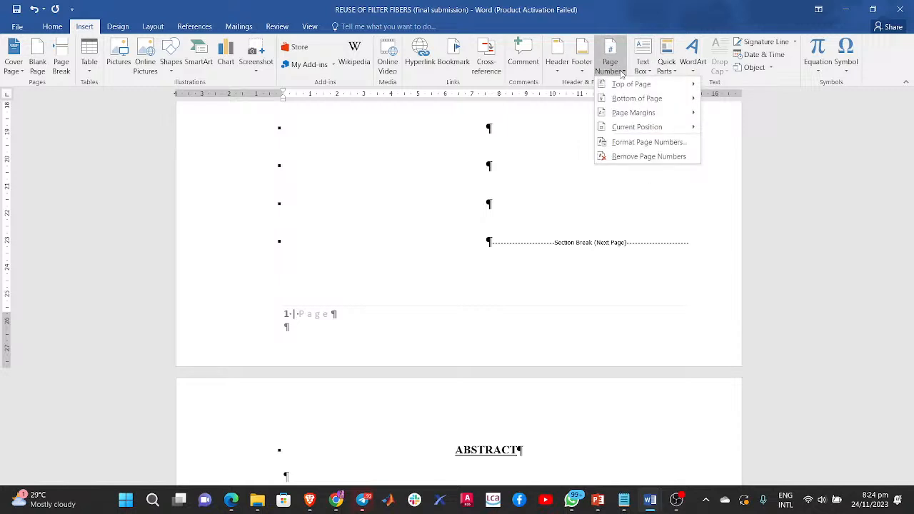
left_click(631, 157)
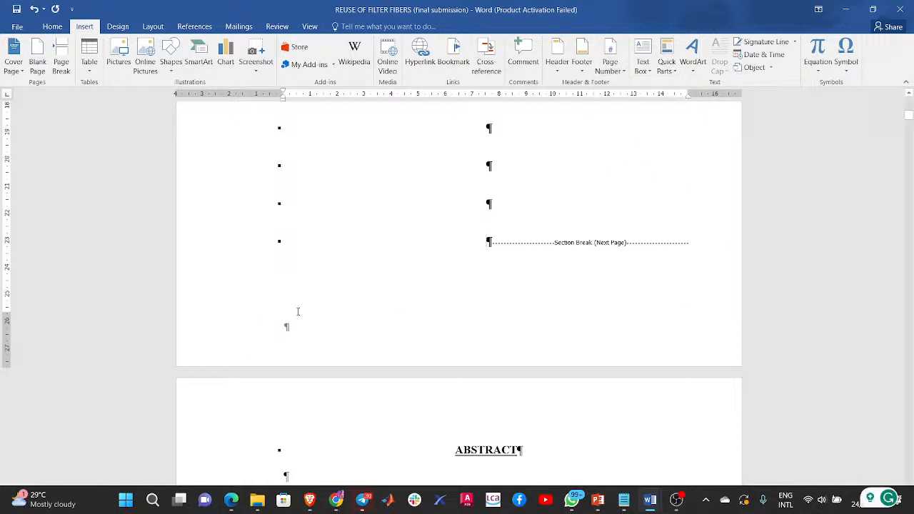
Turn off the display of formatting marks and check the end of the blank page before ABSTRACT.
left_click(42, 27)
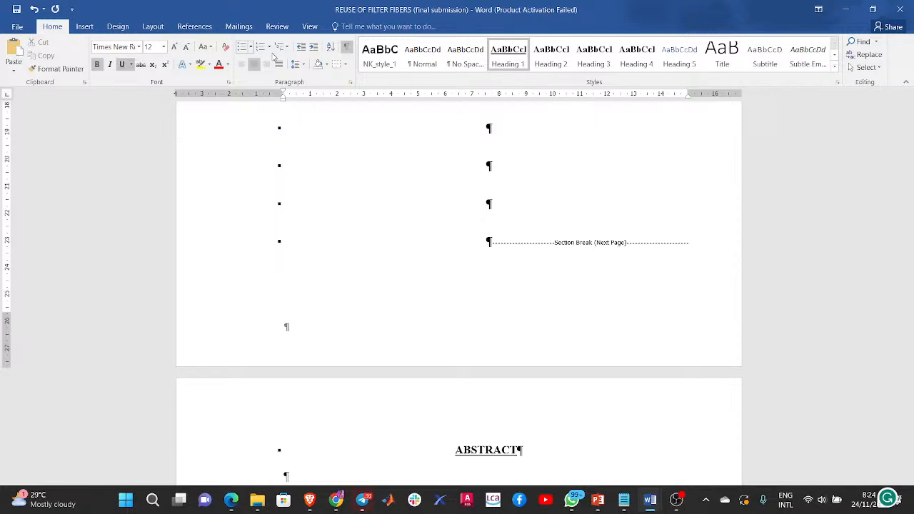
left_click(347, 48)
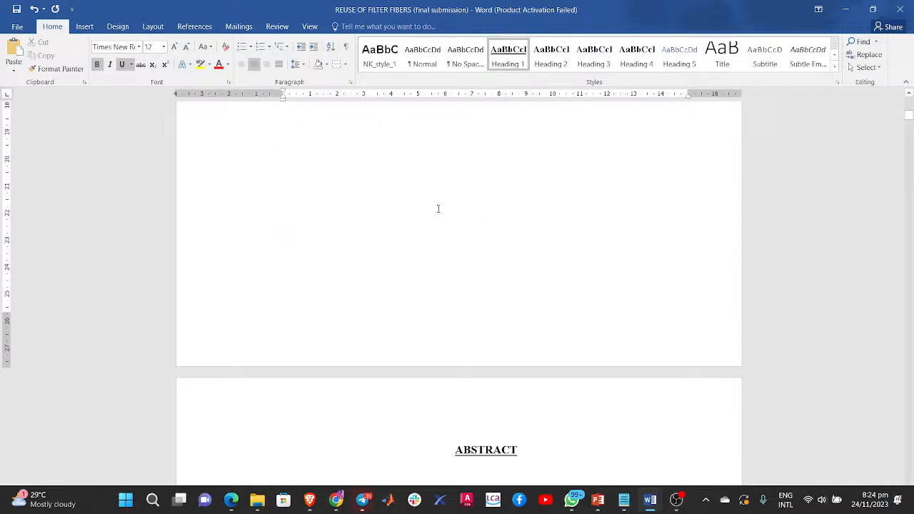
scroll(453, 211, "down", 3)
scroll(455, 207, "up", 2)
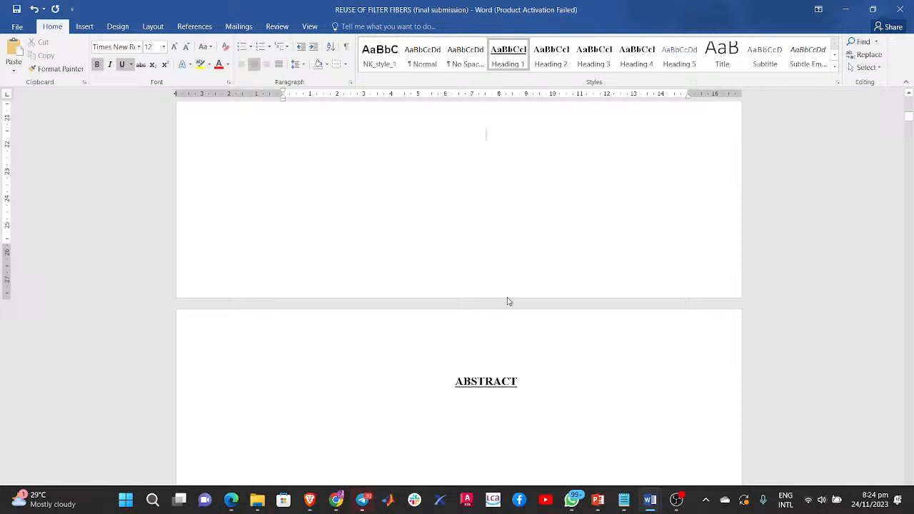
Format the page numbers of the section starting at ABSTRACT as i, ii, iii, starting at i.
scroll(493, 336, "down", 6)
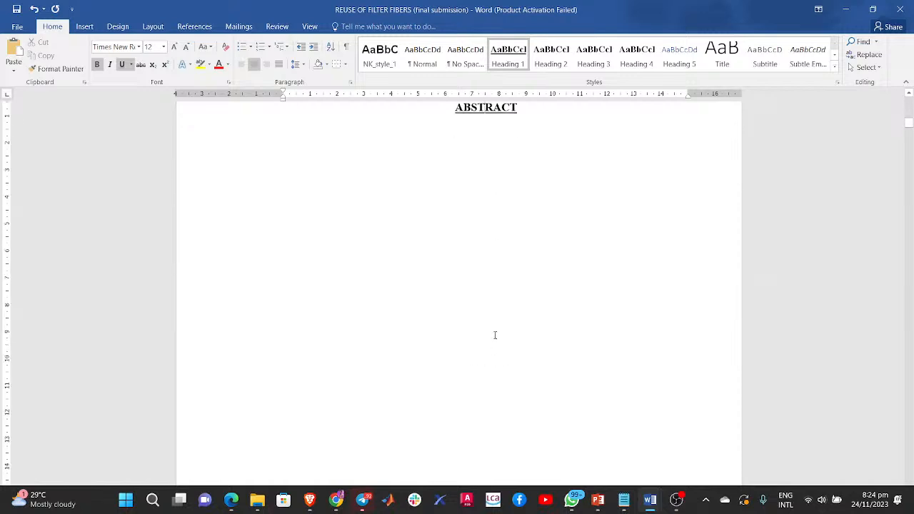
scroll(493, 330, "down", 10)
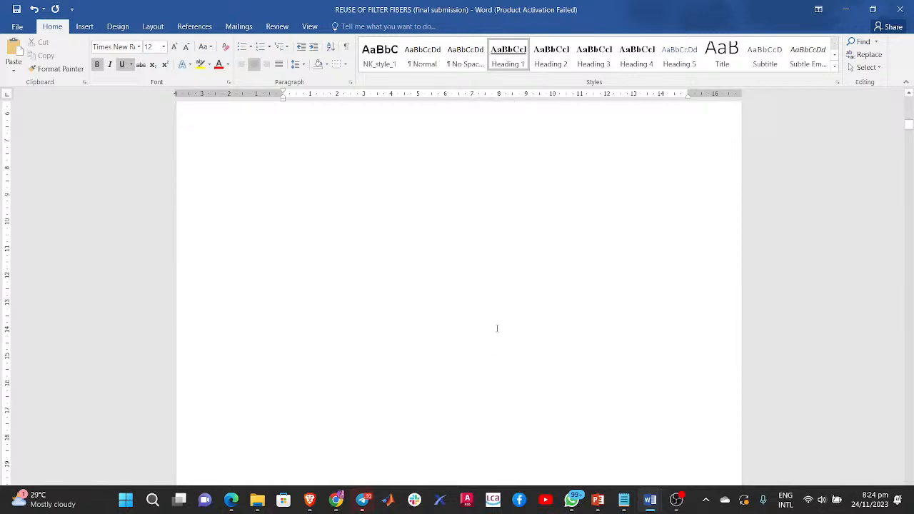
left_click(472, 353)
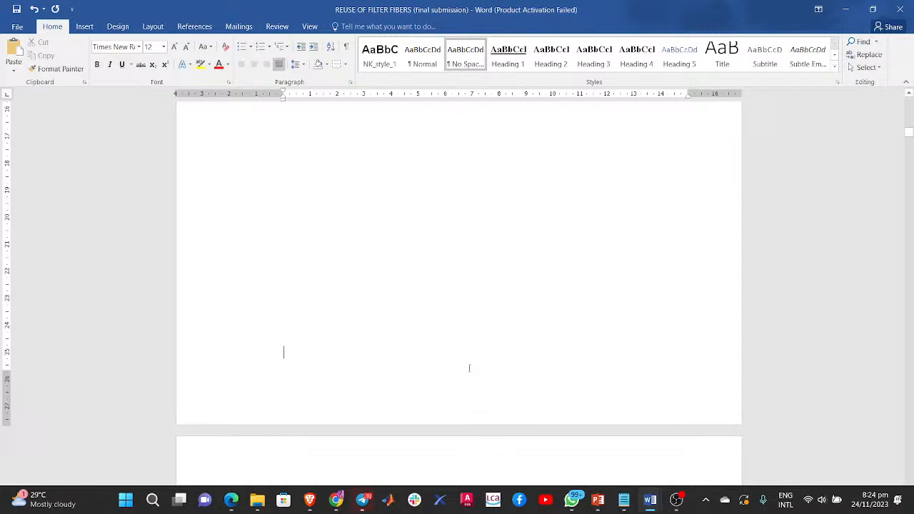
scroll(478, 341, "up", 10)
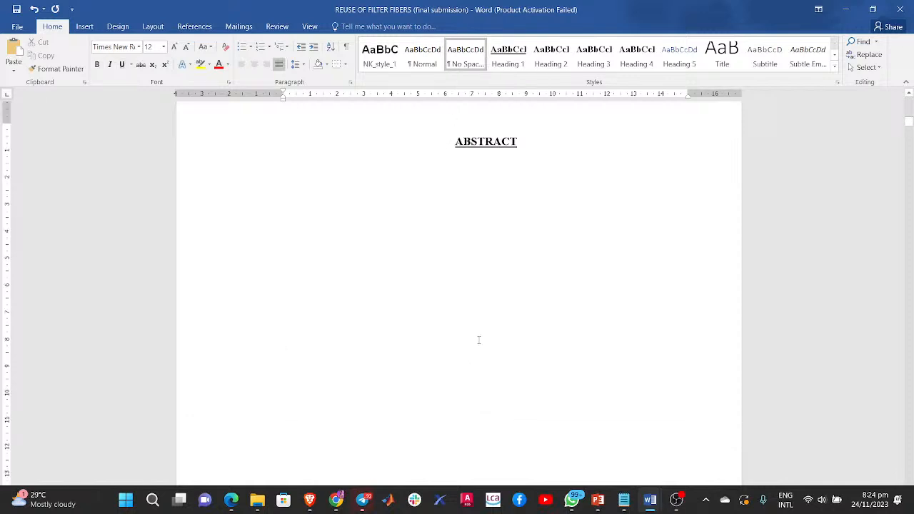
scroll(478, 336, "down", 8)
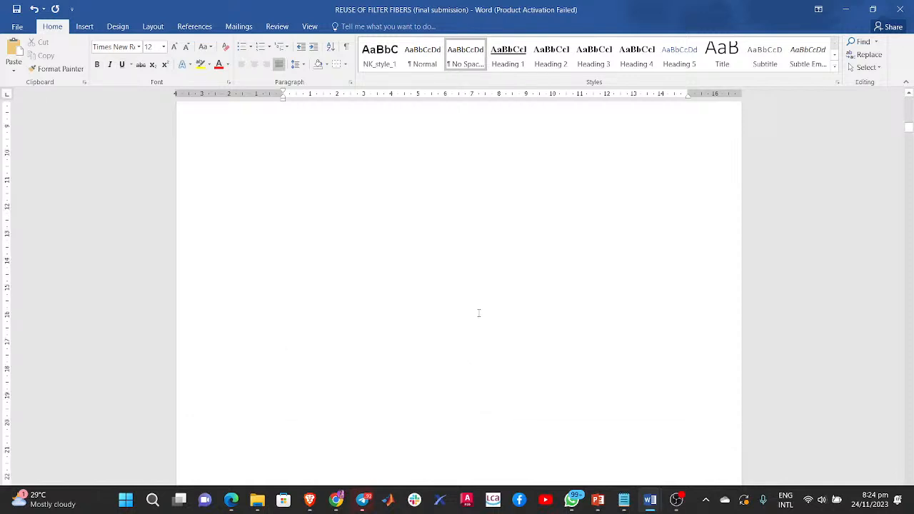
scroll(439, 338, "down", 4)
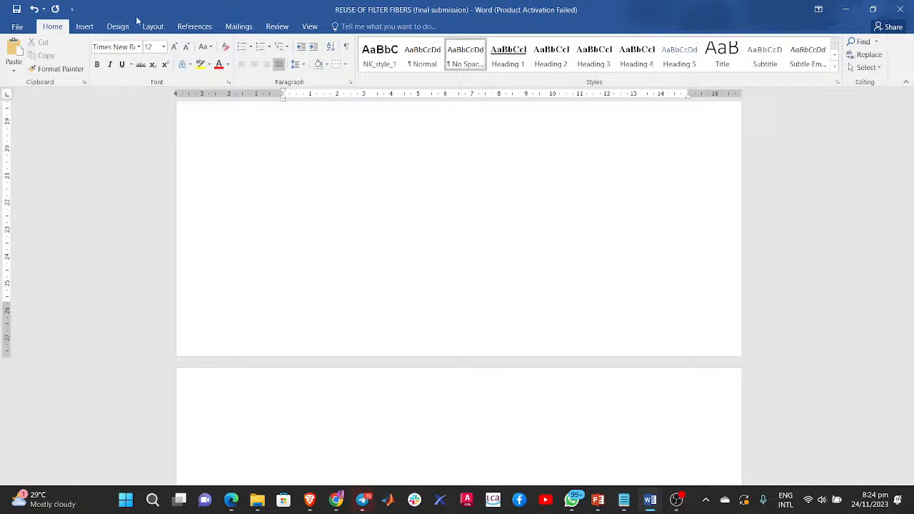
left_click(97, 29)
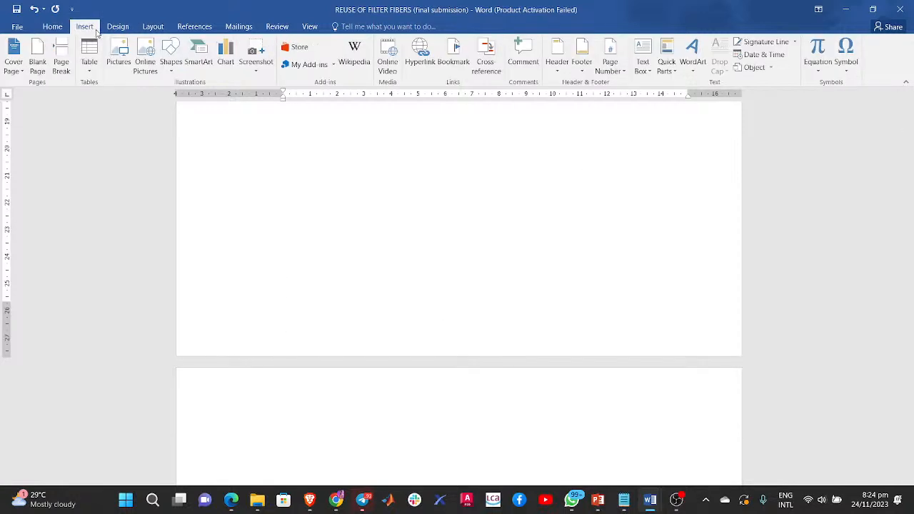
left_click(616, 68)
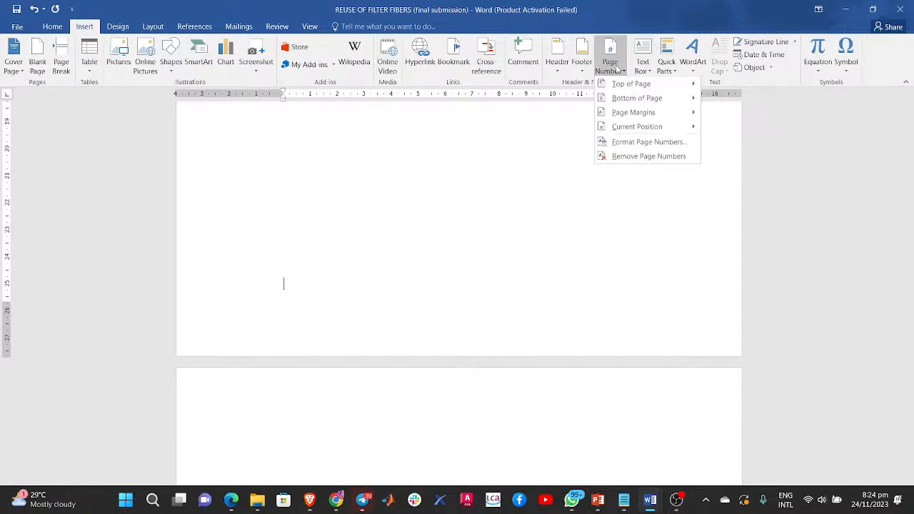
left_click(629, 142)
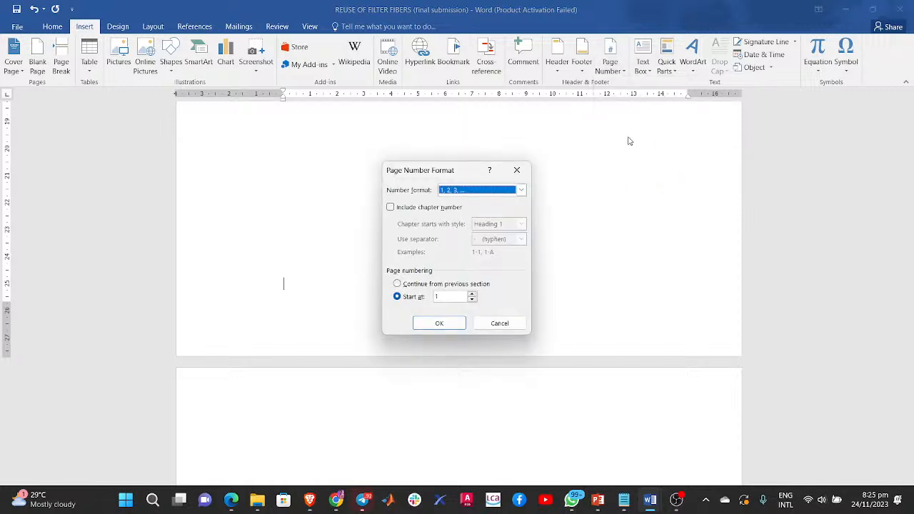
left_click(496, 196)
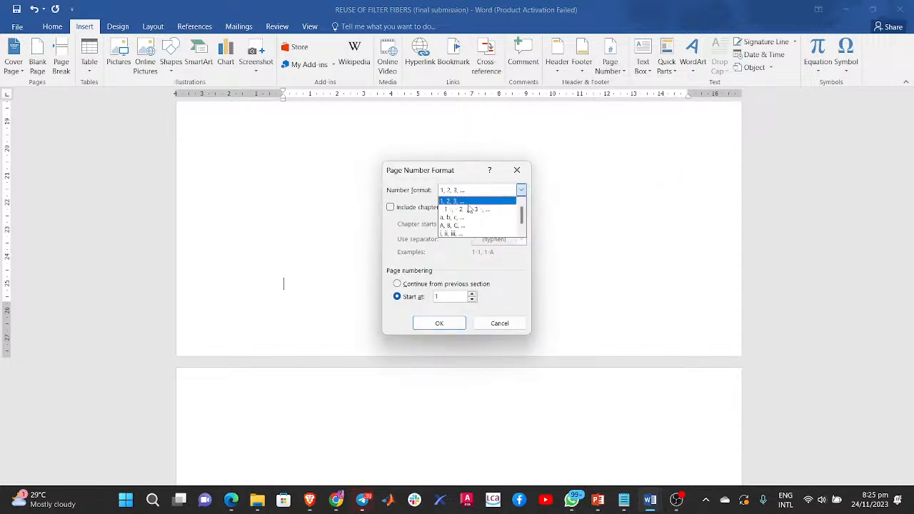
left_click(449, 234)
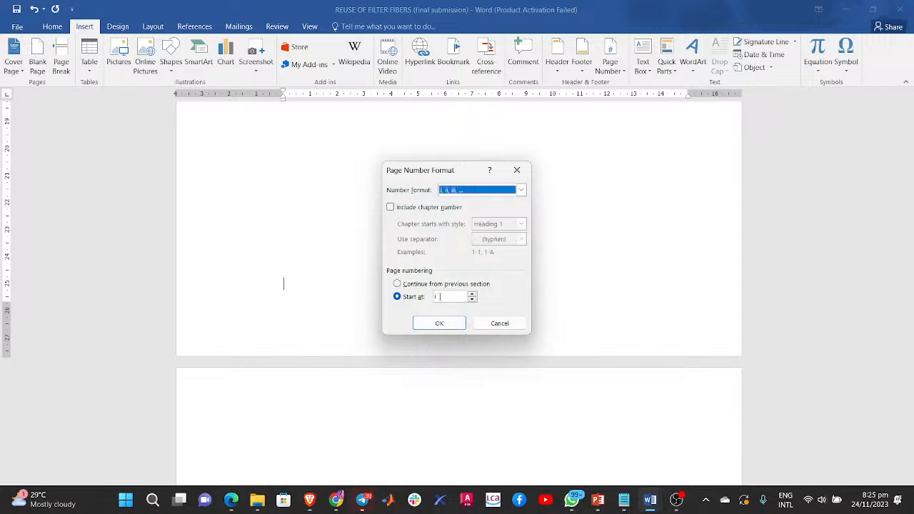
left_click(411, 295)
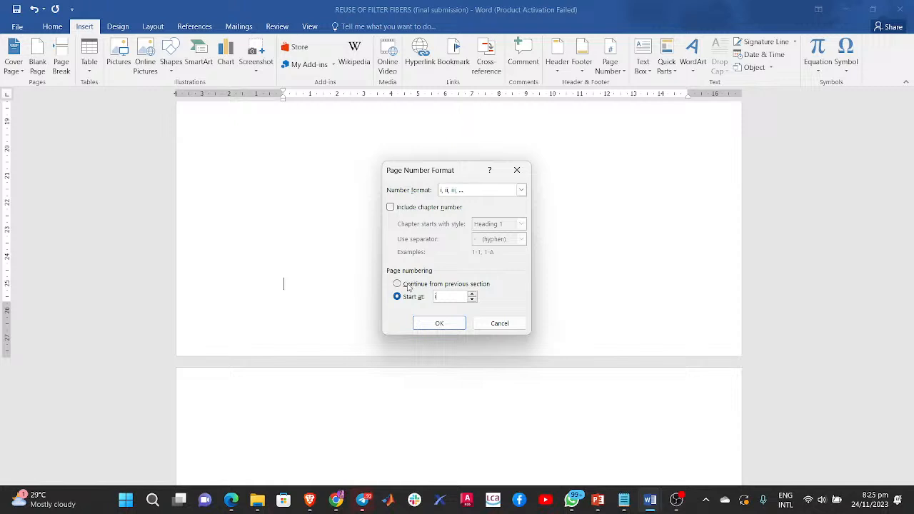
left_click(450, 323)
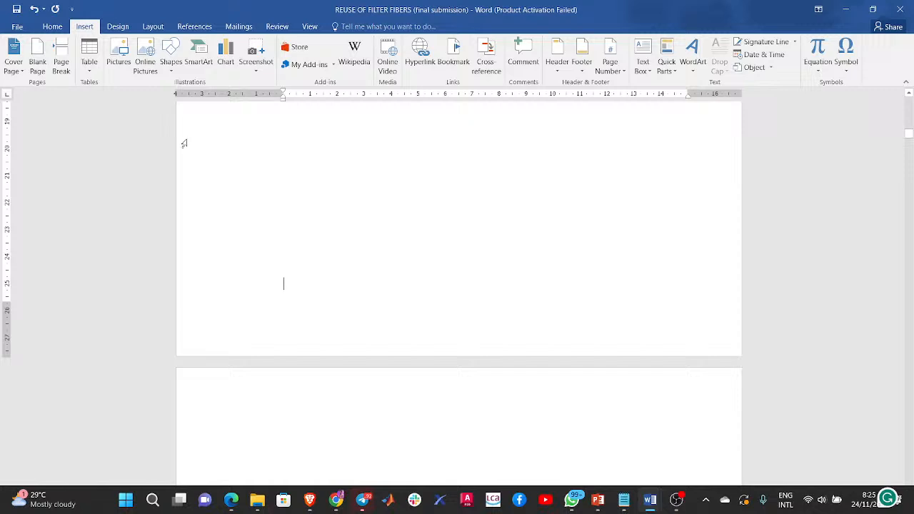
Add an Accent Bar 2 page number at the bottom of the pages in the ABSTRACT section and return to the body text.
left_click(619, 65)
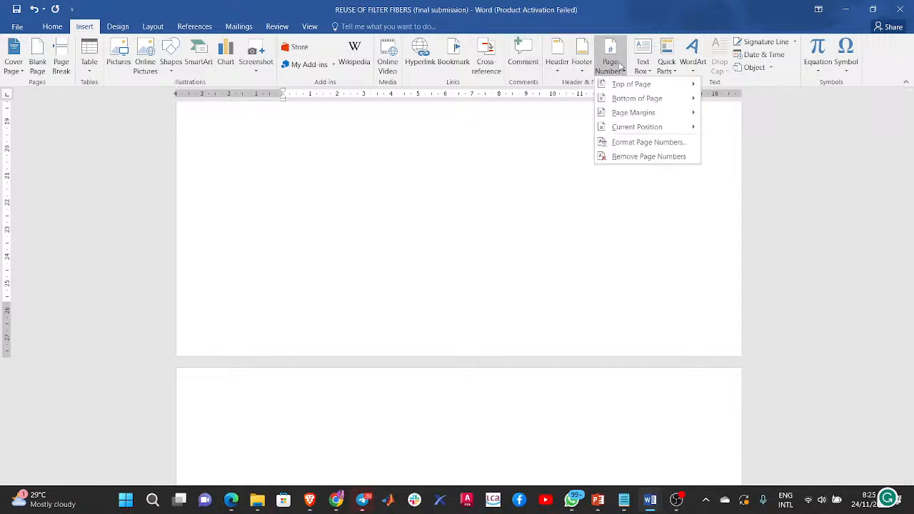
mouse_move(624, 90)
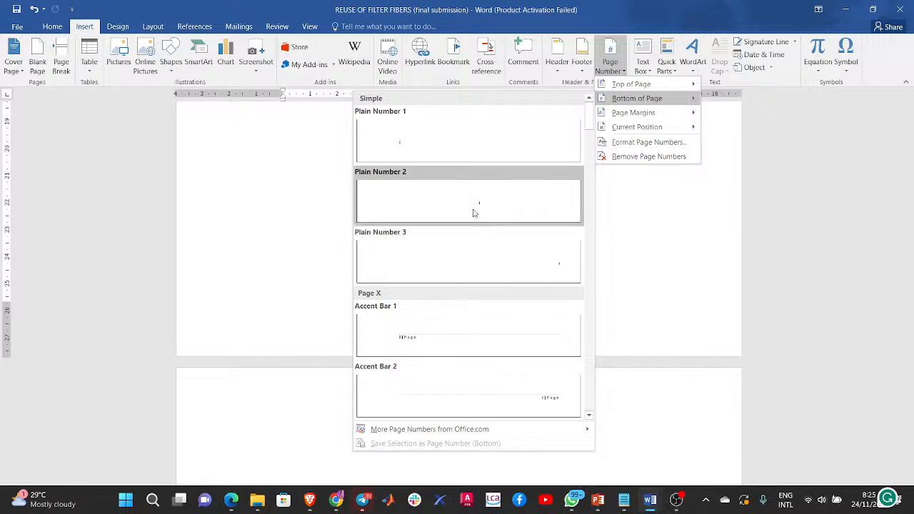
left_click(498, 400)
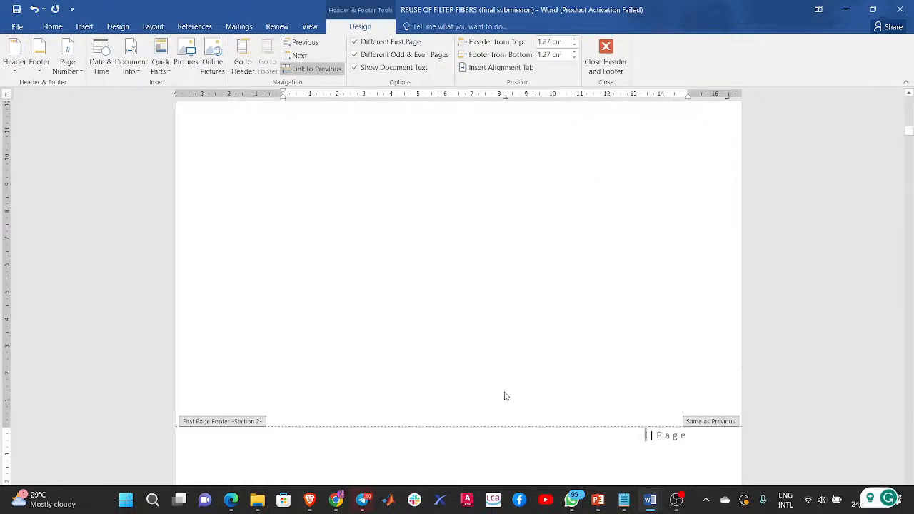
double_click(507, 392)
scroll(532, 340, "down", 3)
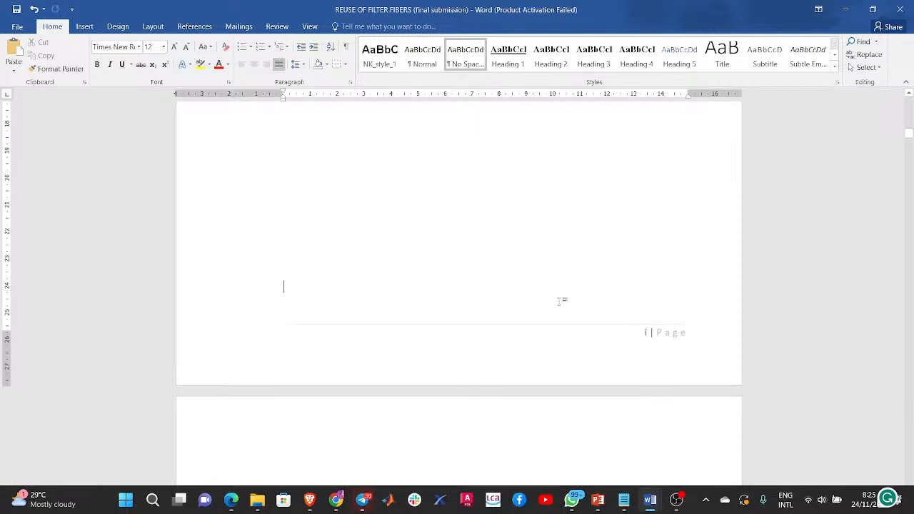
Remove the page numbers from the first section, on the page before ABSTRACT, and check the footers on both sides of the section break.
scroll(561, 301, "up", 15)
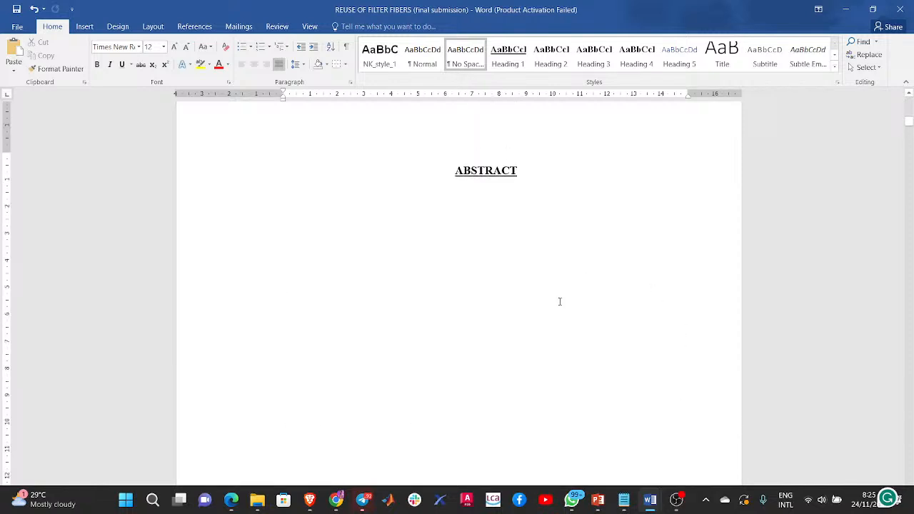
scroll(561, 301, "down", 15)
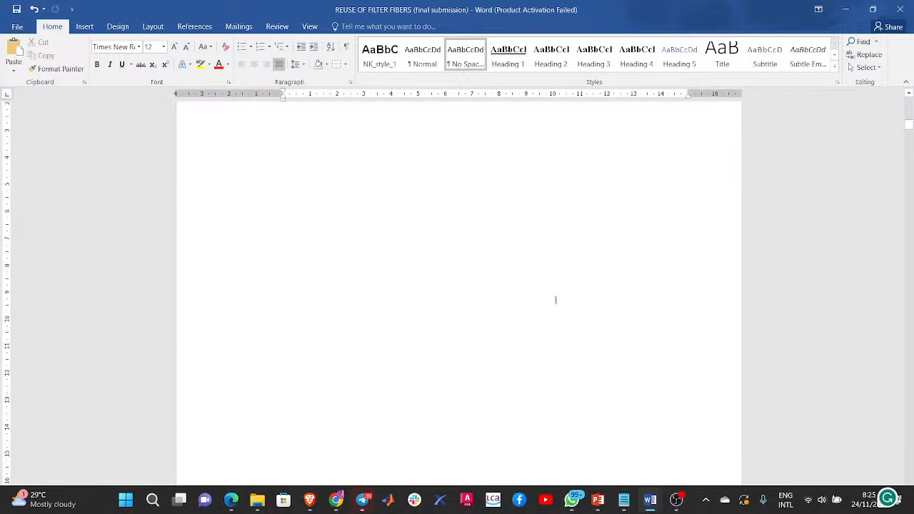
scroll(556, 300, "down", 5)
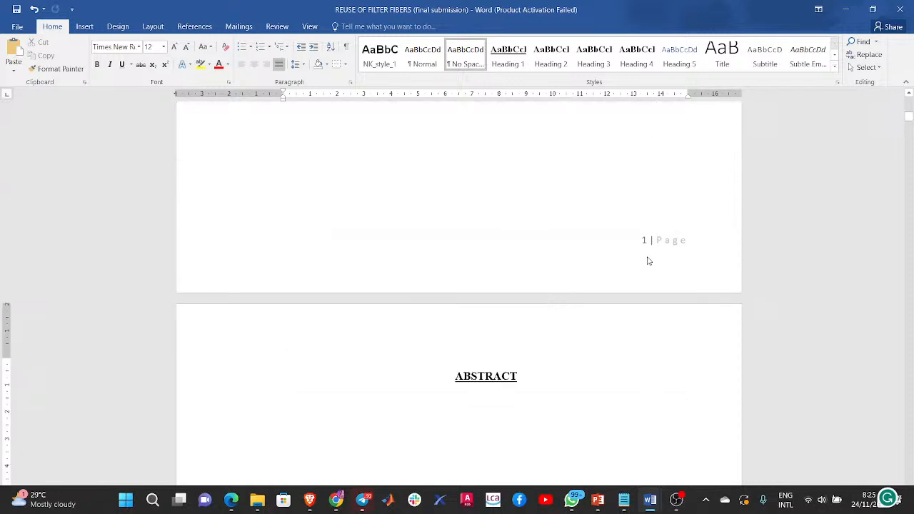
left_click(649, 260)
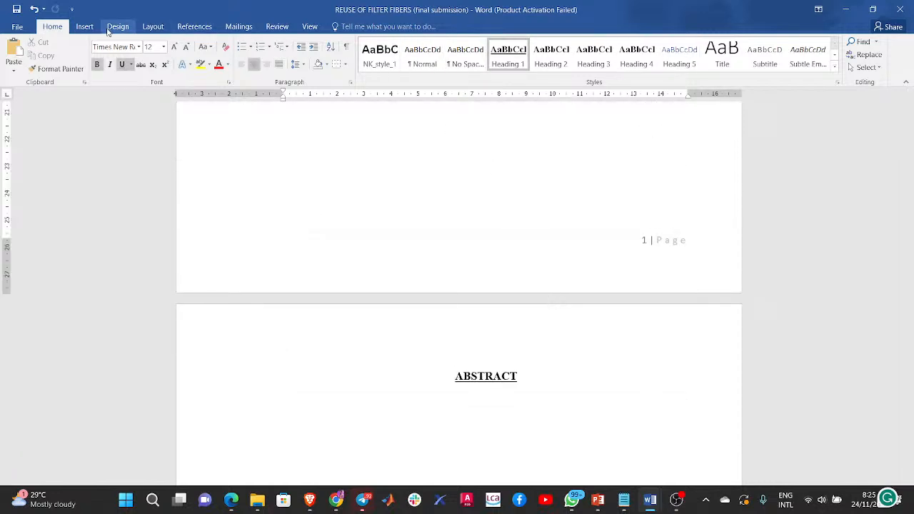
left_click(84, 26)
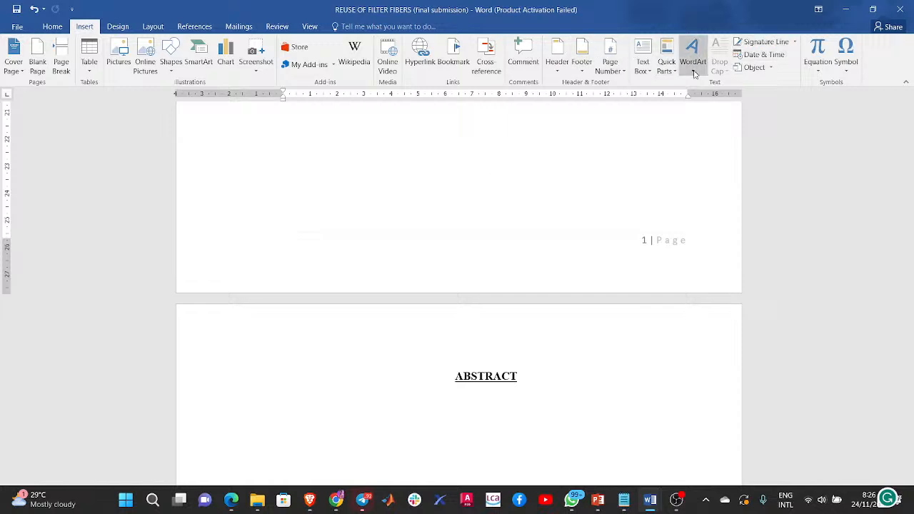
left_click(610, 61)
left_click(636, 155)
scroll(628, 296, "down", 15)
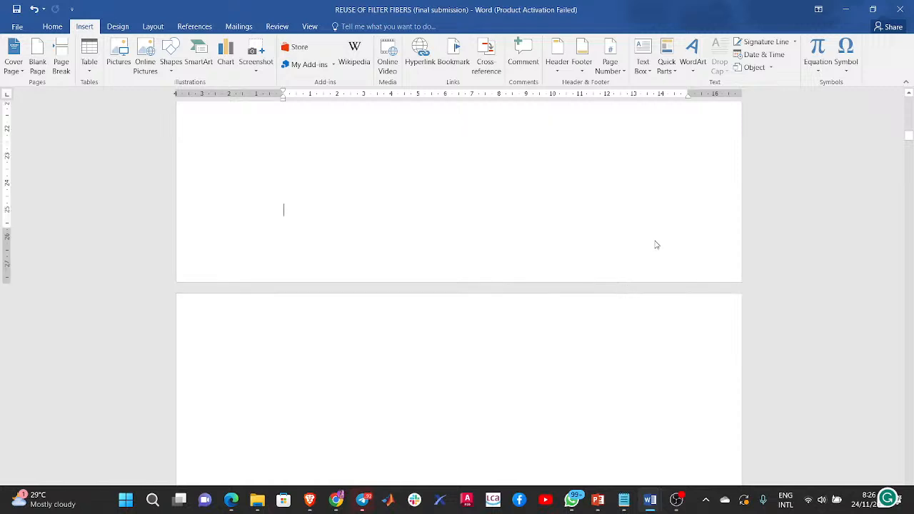
scroll(655, 241, "up", 6)
scroll(656, 241, "up", 10)
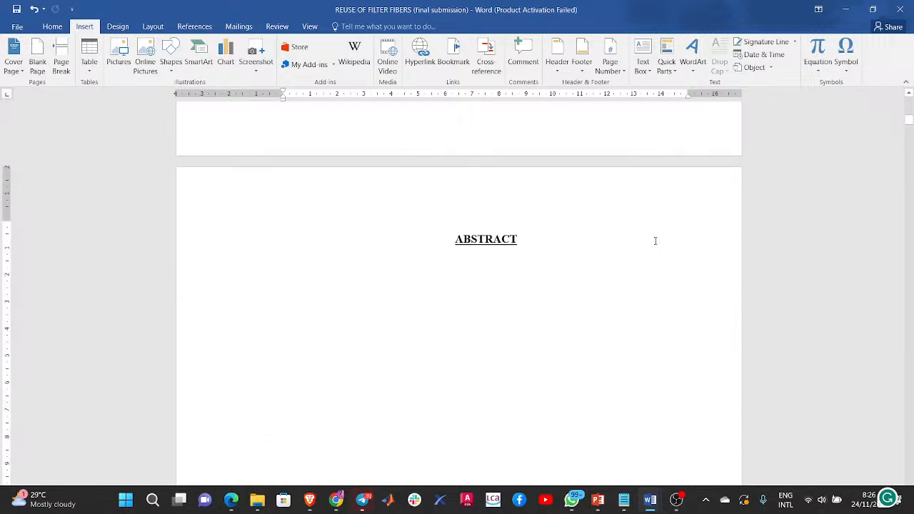
scroll(656, 243, "up", 3)
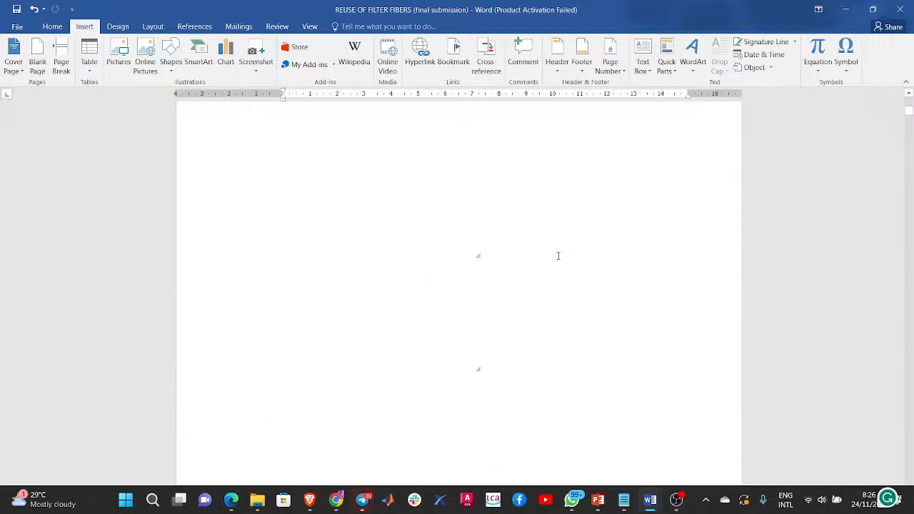
scroll(550, 228, "up", 2)
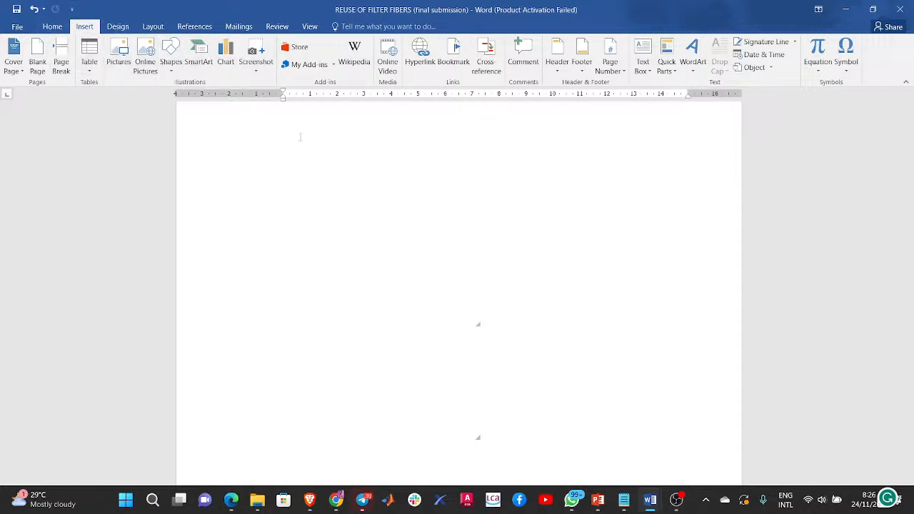
Reapply the i, ii, iii page number format to the ABSTRACT section, starting at i instead of continuing from the previous section.
scroll(617, 282, "down", 6)
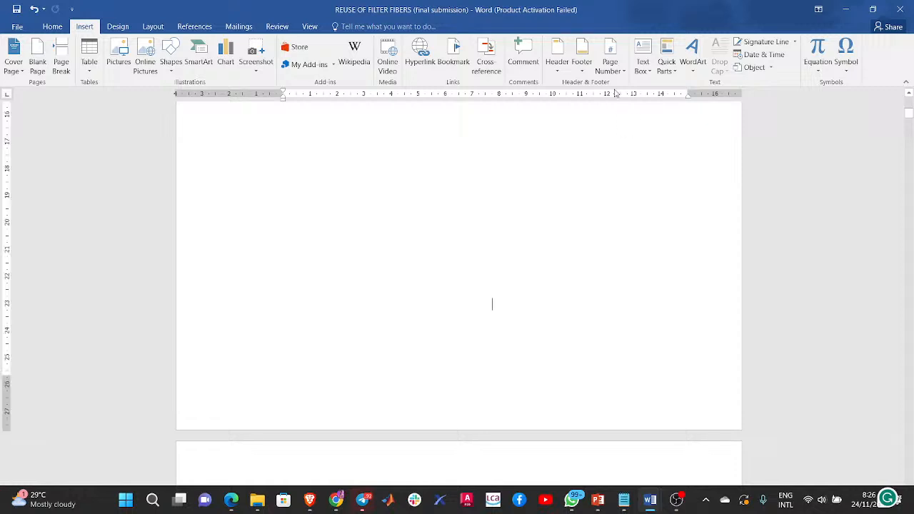
scroll(579, 320, "down", 5)
scroll(582, 315, "down", 20)
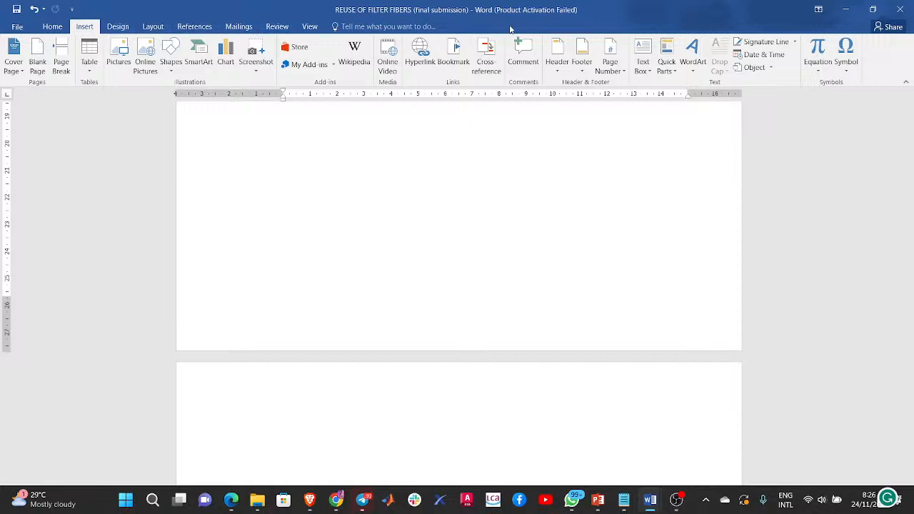
left_click(611, 63)
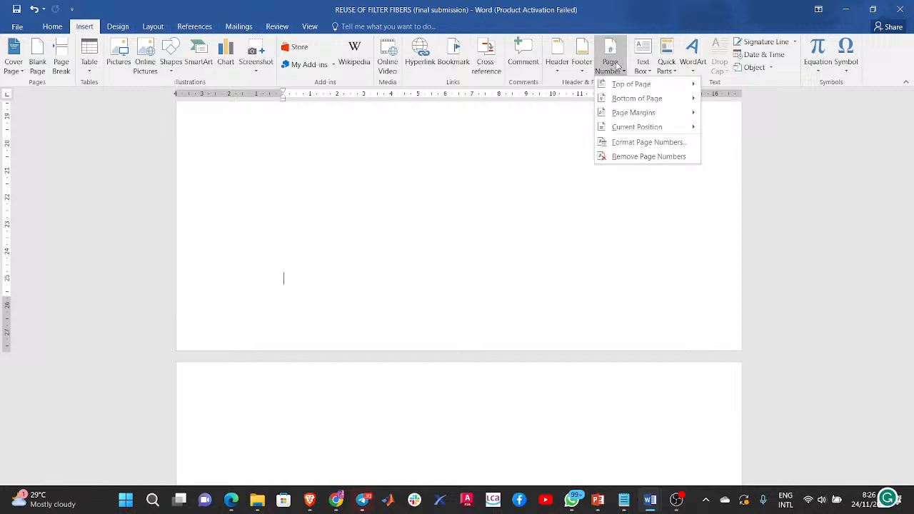
left_click(643, 142)
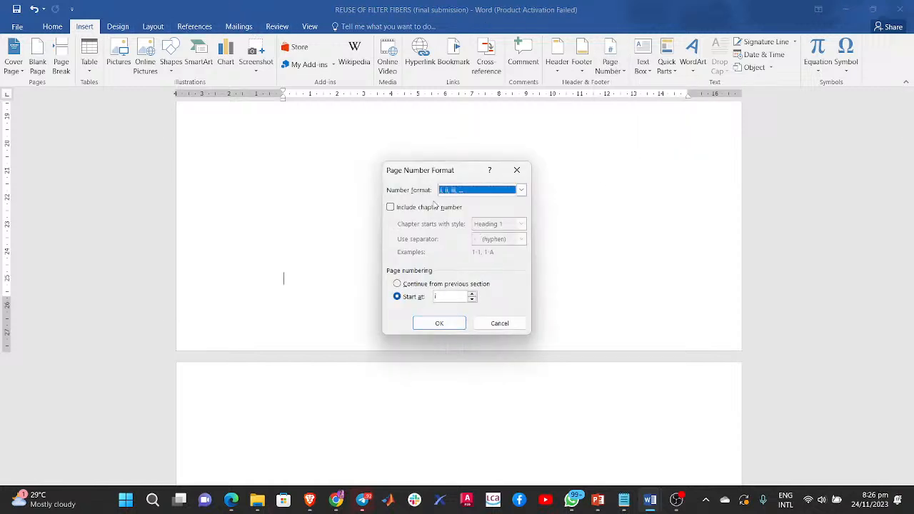
left_click(433, 298)
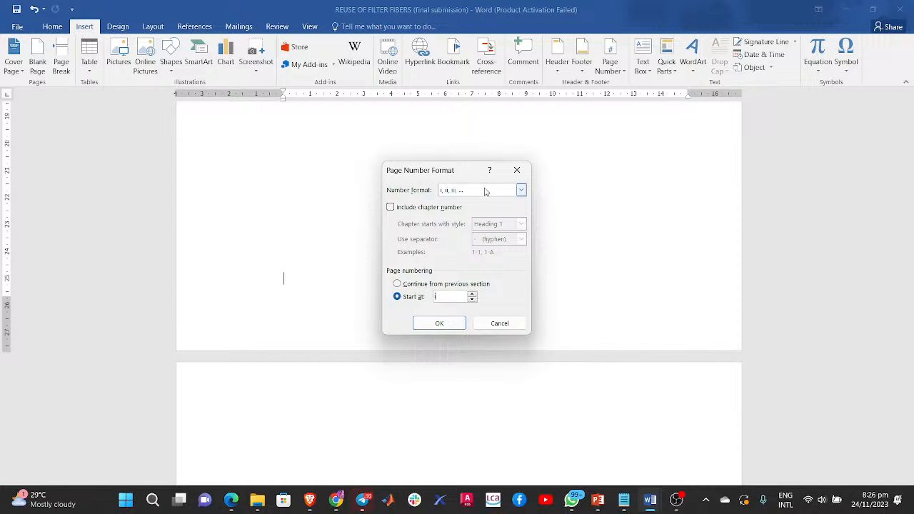
left_click(417, 285)
left_click(417, 298)
left_click(450, 327)
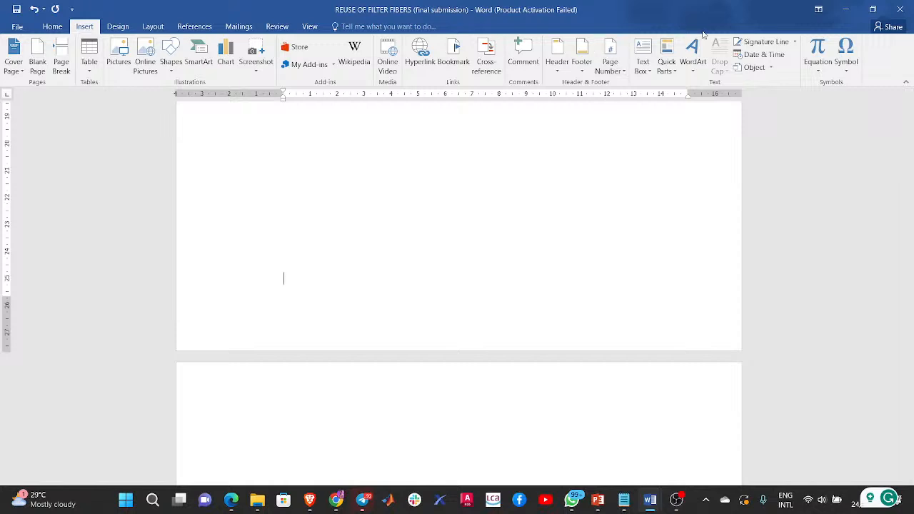
Insert the Accent Bar 2 page number at the bottom of the ABSTRACT section's pages.
left_click(609, 66)
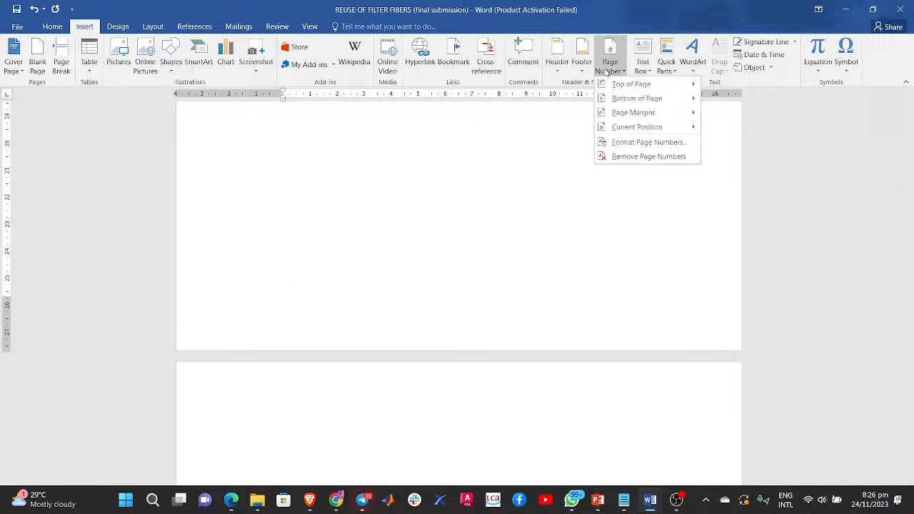
mouse_move(615, 86)
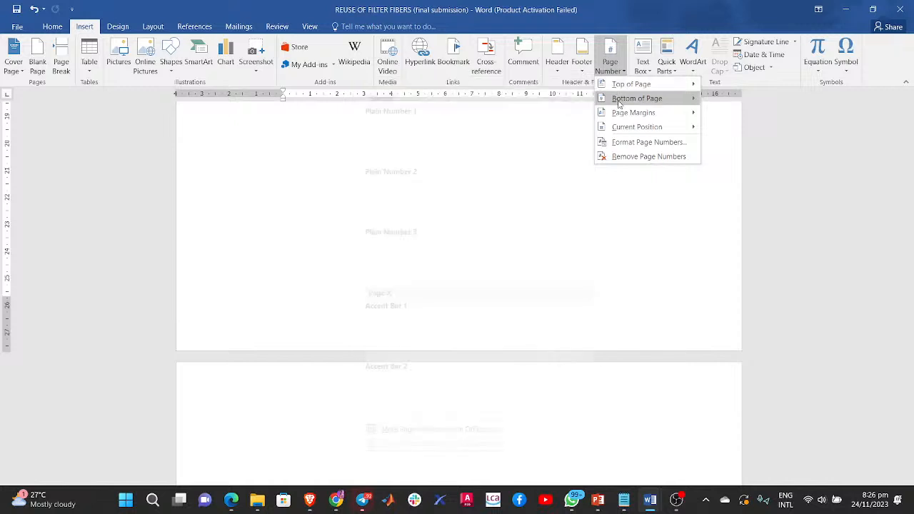
left_click(501, 385)
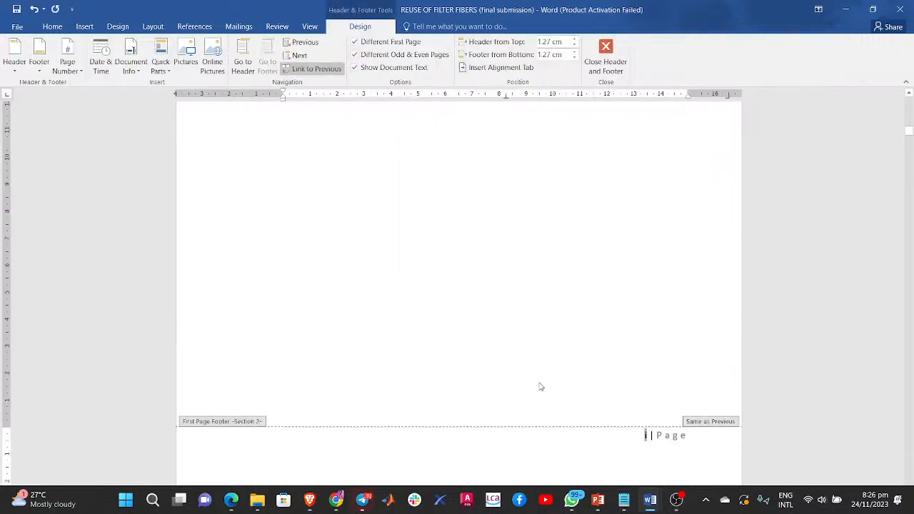
Return to the body text and show the formatting marks around the section break on the page before ABSTRACT.
double_click(623, 304)
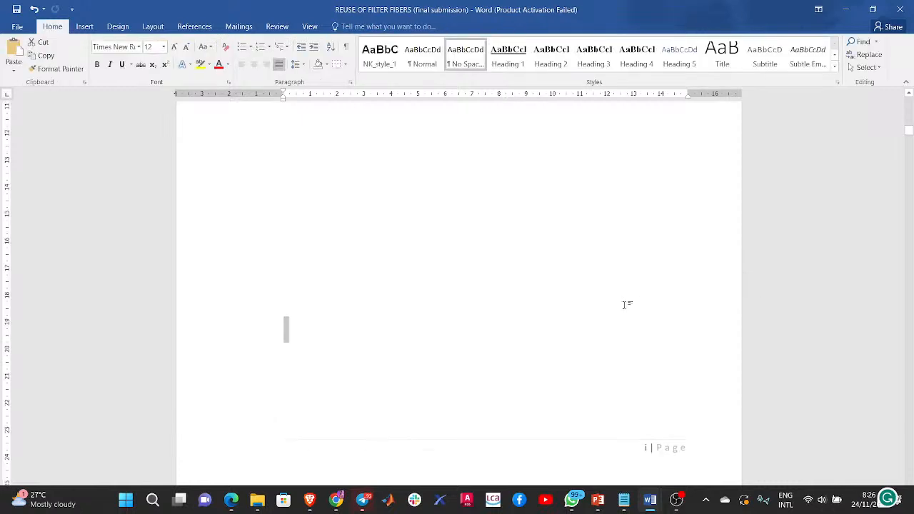
scroll(625, 303, "down", 15)
scroll(625, 303, "up", 3)
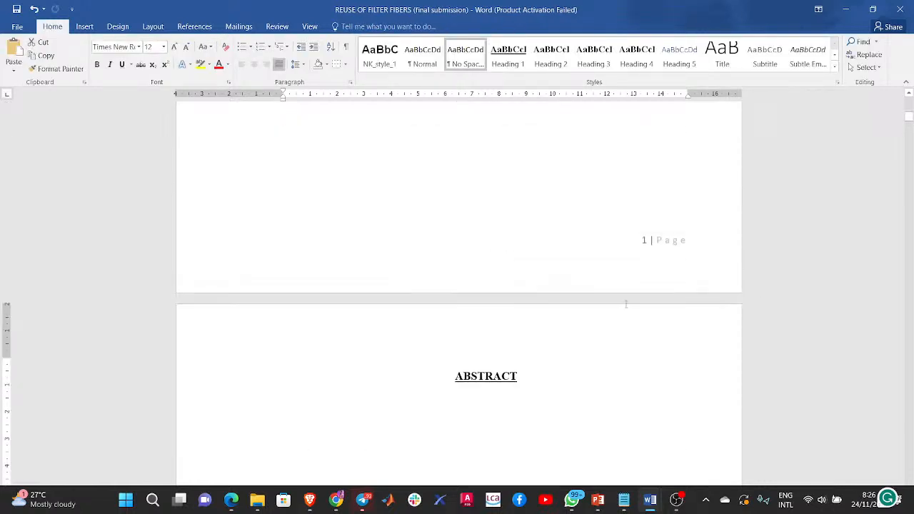
left_click(678, 261)
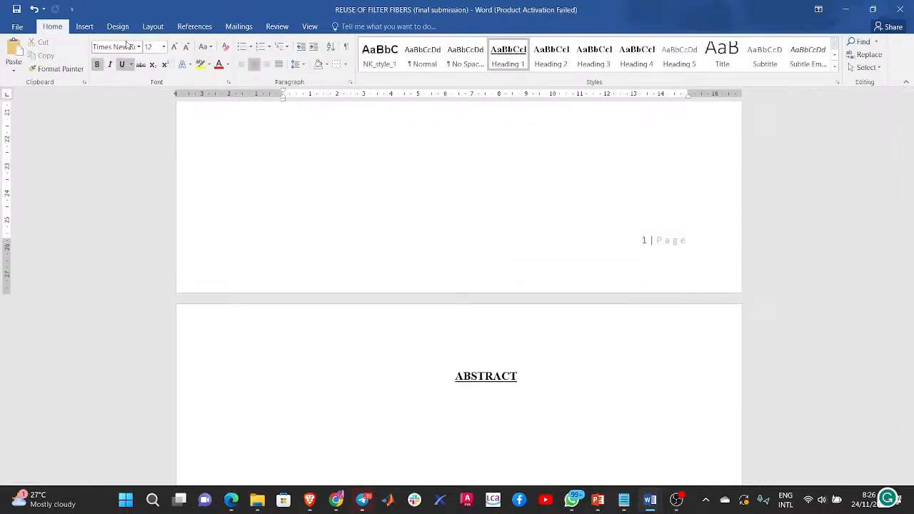
left_click(84, 27)
left_click(52, 27)
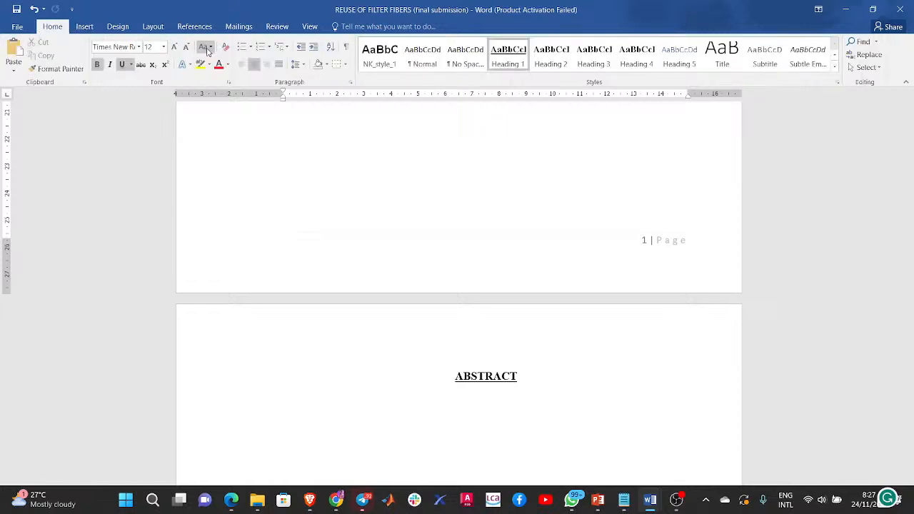
left_click(349, 48)
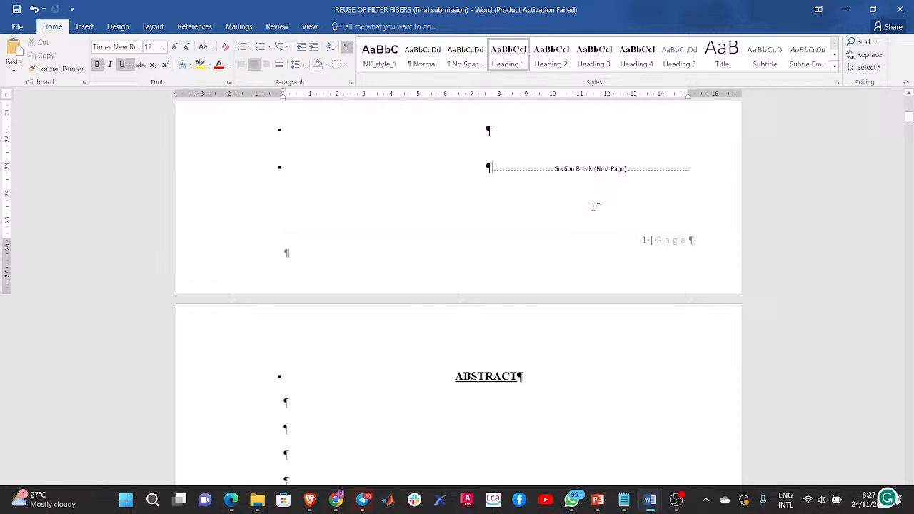
scroll(477, 249, "up", 3)
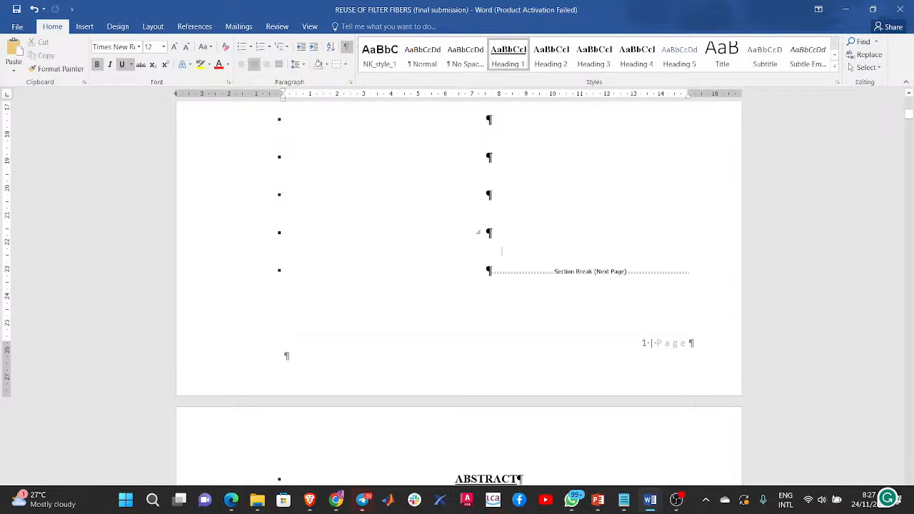
Undo the recent page numbering and section changes across the report, back to the Figure 3 line in the LIST OF FIGURES.
key("ctrl+z")
key("ctrl+z")
key("ctrl+z")
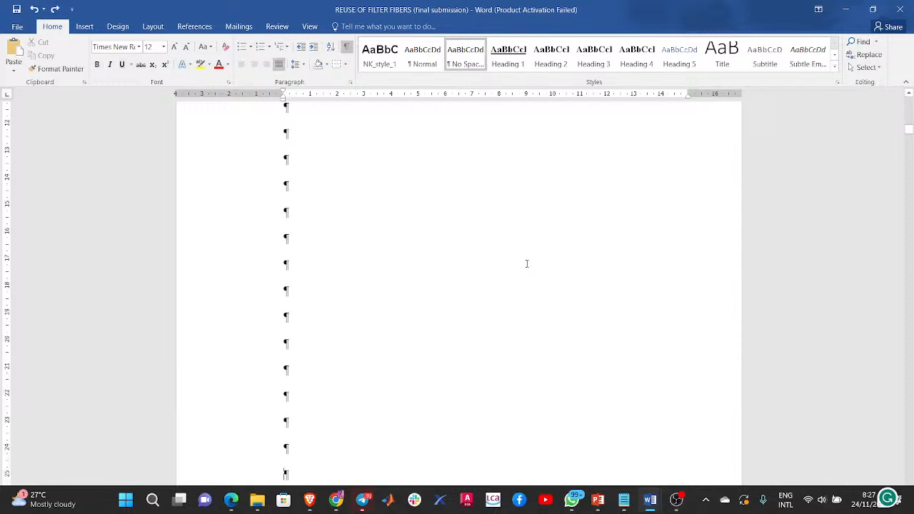
key("ctrl+z")
key("ctrl+z")
key("ctrl+z")
key("ctrl+z")
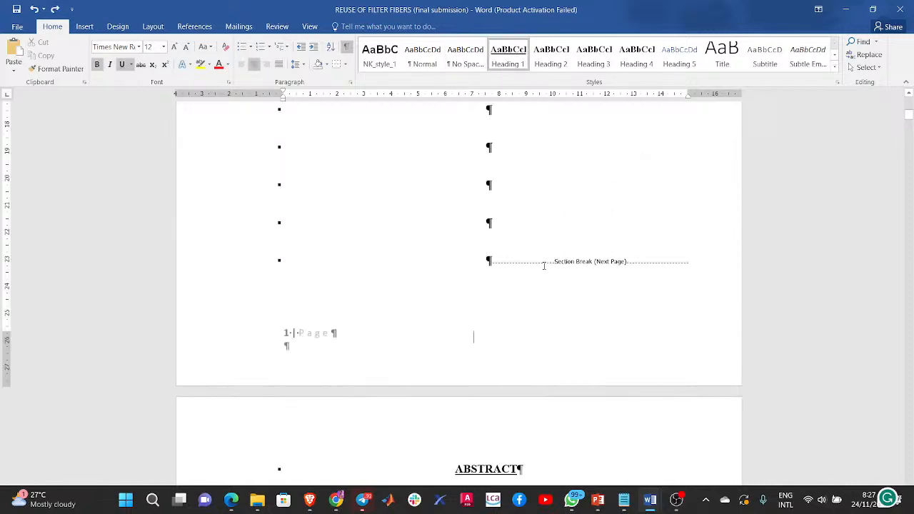
key("ctrl+z")
key("ctrl+z")
key("ctrl+z")
key("ctrl+z")
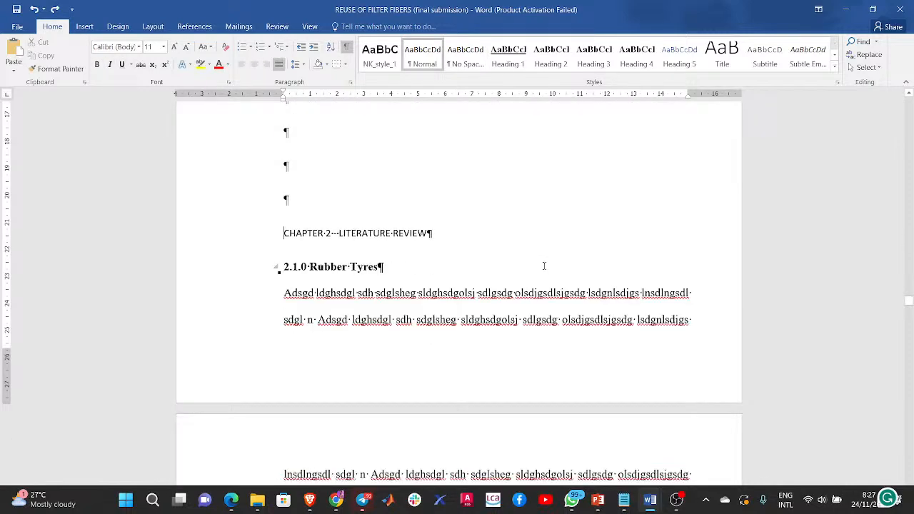
key("ctrl+z")
key("ctrl+z")
key("ctrl+z")
key("ctrl+z")
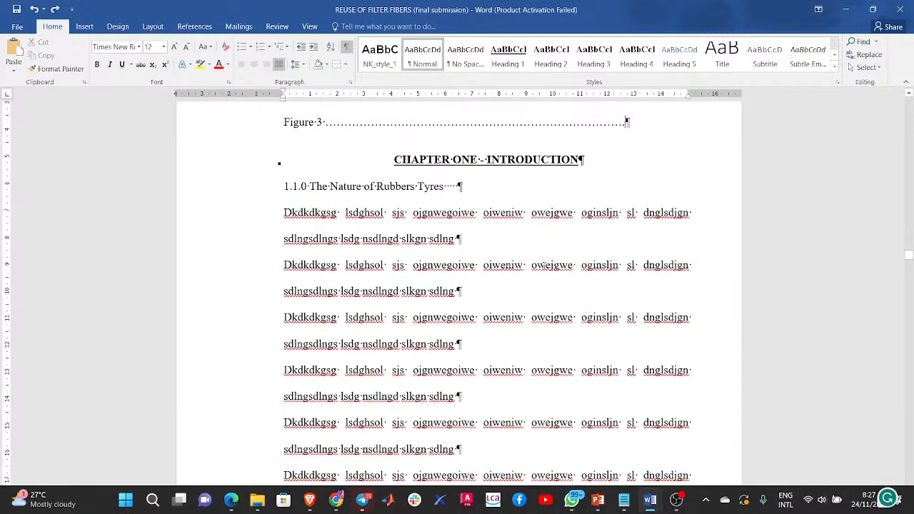
key("ctrl+z")
key("ctrl+z")
key("ctrl+z")
key("ctrl+z")
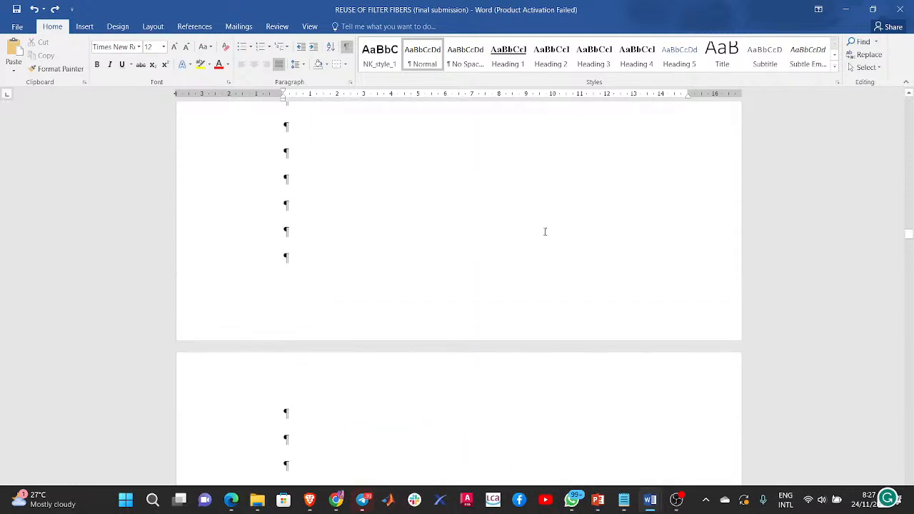
key("ctrl+z")
key("ctrl+z")
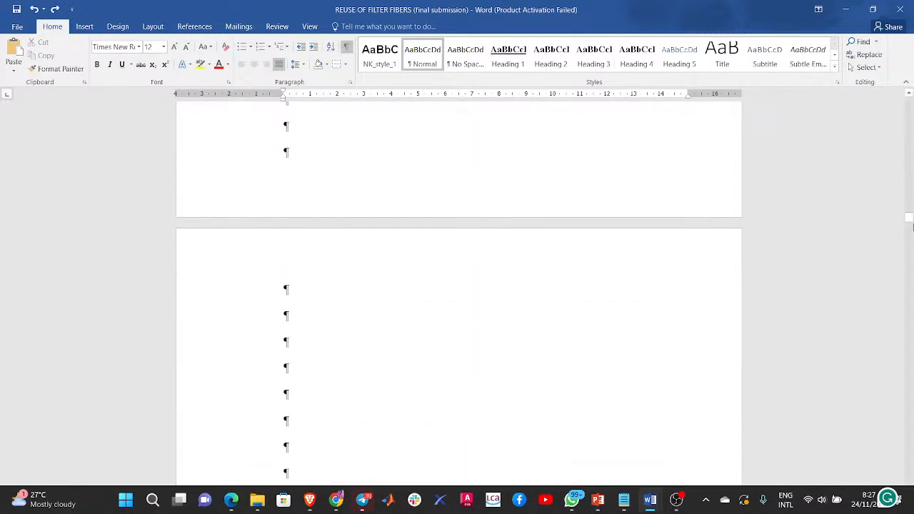
Delete the Figure 3, Figure 2 and Figure 1 entries under the LIST OF FIGURES heading.
left_click_drag(910, 227, 910, 107)
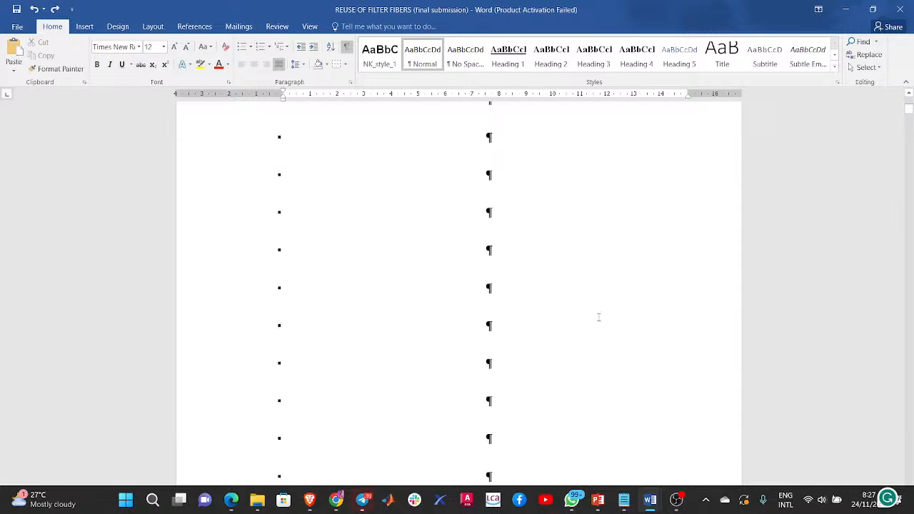
scroll(578, 331, "down", 5)
scroll(579, 333, "down", 10)
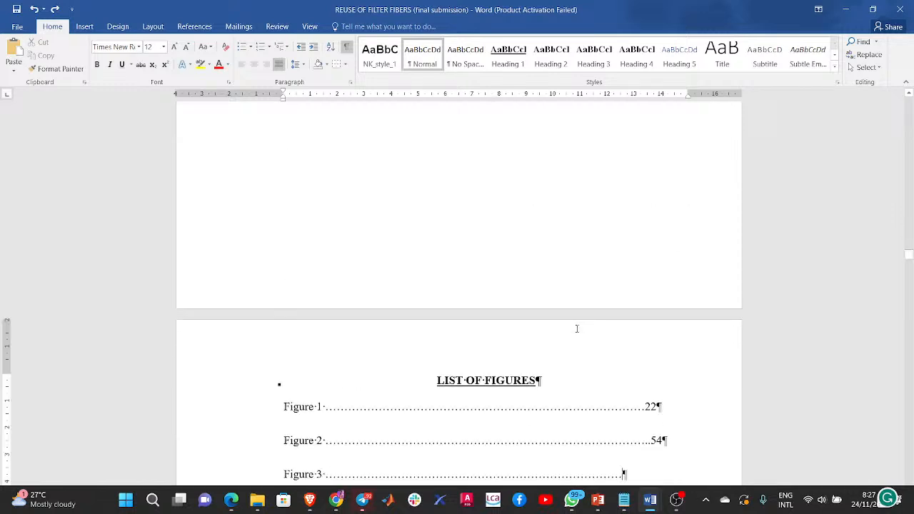
key("BackSpace")
key("BackSpace")
key("BackSpace")
key("BackSpace")
key("BackSpace")
key("BackSpace")
key("BackSpace")
key("BackSpace")
key("BackSpace")
key("BackSpace")
key("BackSpace")
key("BackSpace")
key("BackSpace")
key("BackSpace")
key("BackSpace")
key("BackSpace")
key("BackSpace")
key("BackSpace")
key("BackSpace")
key("BackSpace")
key("BackSpace")
key("BackSpace")
key("BackSpace")
key("BackSpace")
key("BackSpace")
key("BackSpace")
key("BackSpace")
key("BackSpace")
key("BackSpace")
key("BackSpace")
key("BackSpace")
key("BackSpace")
key("BackSpace")
key("BackSpace")
key("BackSpace")
key("BackSpace")
key("BackSpace")
key("BackSpace")
key("BackSpace")
key("BackSpace")
key("BackSpace")
key("BackSpace")
key("BackSpace")
key("BackSpace")
key("BackSpace")
key("BackSpace")
key("BackSpace")
key("BackSpace")
key("BackSpace")
key("BackSpace")
key("BackSpace")
key("BackSpace")
key("BackSpace")
key("BackSpace")
key("BackSpace")
key("BackSpace")
key("BackSpace")
key("BackSpace")
key("BackSpace")
key("BackSpace")
key("BackSpace")
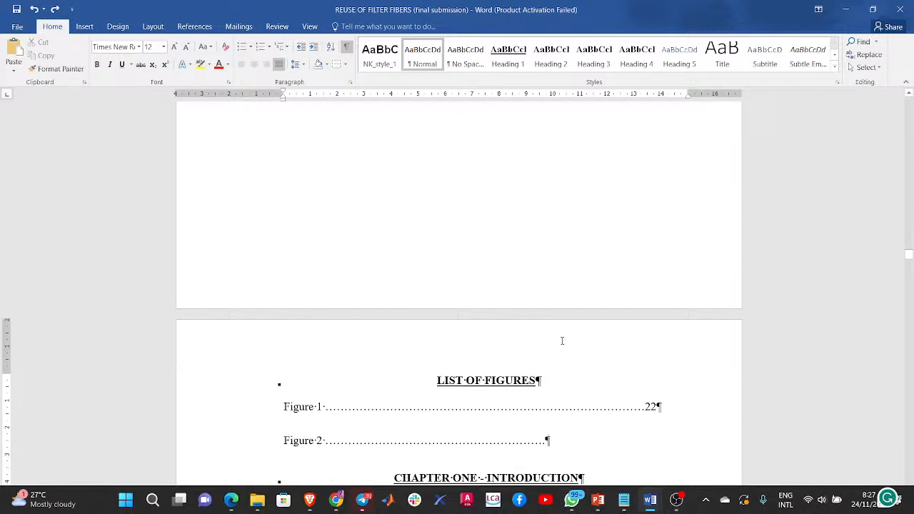
key("BackSpace")
key("BackSpace")
key("BackSpace")
key("BackSpace")
key("BackSpace")
key("BackSpace")
key("BackSpace")
key("BackSpace")
key("BackSpace")
key("BackSpace")
key("BackSpace")
key("BackSpace")
key("BackSpace")
key("BackSpace")
key("BackSpace")
key("BackSpace")
key("BackSpace")
key("BackSpace")
key("BackSpace")
key("BackSpace")
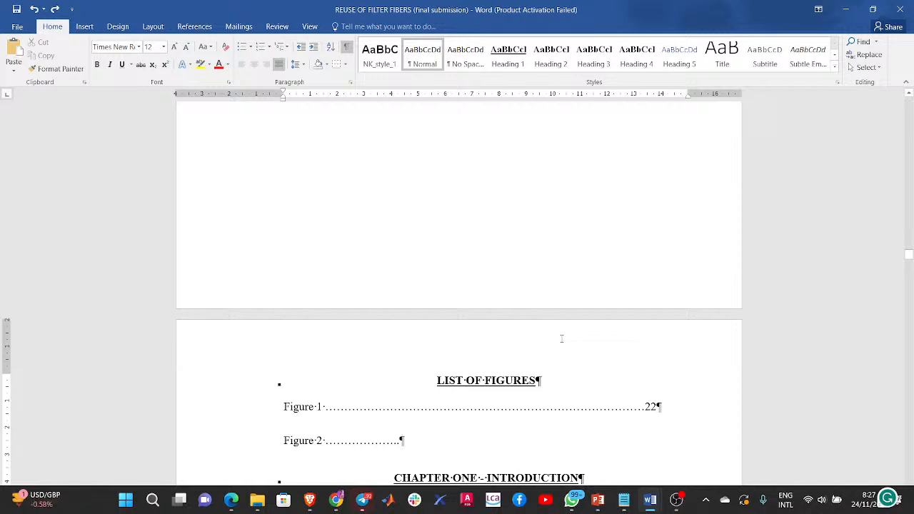
key("BackSpace")
key("BackSpace")
key("BackSpace")
key("BackSpace")
key("BackSpace")
key("BackSpace")
key("BackSpace")
key("BackSpace")
key("BackSpace")
key("BackSpace")
key("BackSpace")
key("BackSpace")
key("BackSpace")
key("BackSpace")
key("BackSpace")
key("BackSpace")
key("BackSpace")
key("BackSpace")
key("BackSpace")
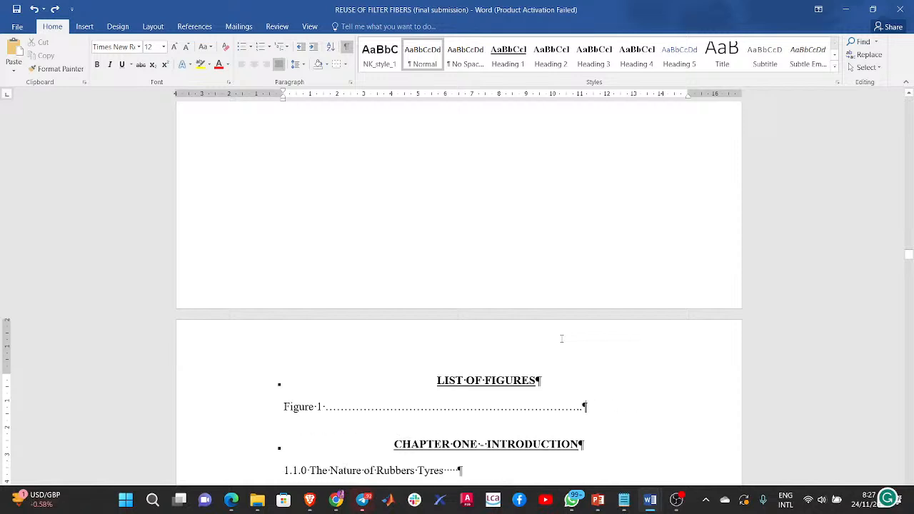
key("BackSpace")
key("BackSpace")
key("BackSpace")
key("BackSpace")
key("BackSpace")
key("BackSpace")
key("BackSpace")
key("BackSpace")
key("BackSpace")
key("BackSpace")
key("BackSpace")
key("BackSpace")
key("BackSpace")
key("BackSpace")
key("BackSpace")
key("BackSpace")
key("BackSpace")
key("BackSpace")
key("BackSpace")
key("BackSpace")
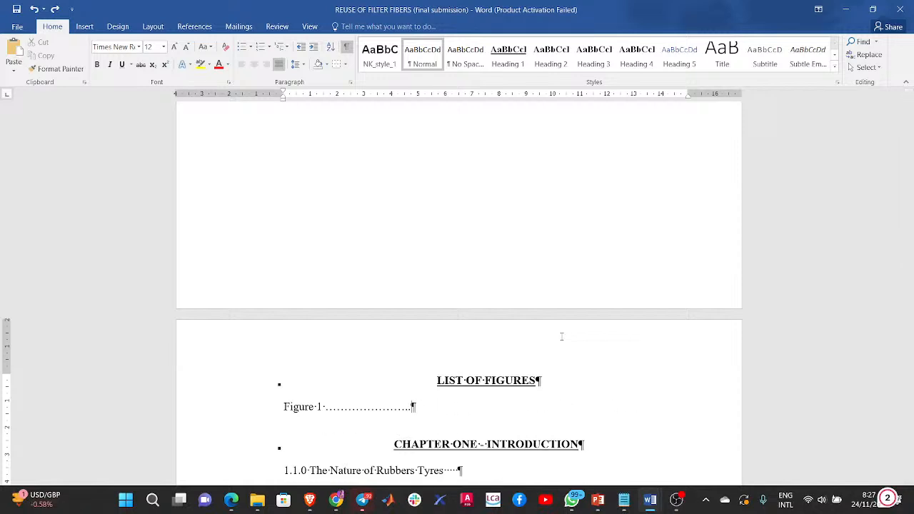
key("BackSpace")
key("BackSpace")
key("BackSpace")
key("BackSpace")
key("BackSpace")
key("BackSpace")
key("BackSpace")
key("BackSpace")
key("BackSpace")
key("BackSpace")
key("BackSpace")
key("BackSpace")
key("BackSpace")
key("BackSpace")
key("BackSpace")
key("BackSpace")
key("BackSpace")
key("BackSpace")
key("BackSpace")
key("BackSpace")
Undo the placeholder typing and dotted leader on the line under the LIST OF FIGURES heading.
type("f.lankal;snd ádnfalda'l';amad alnads a")
key("Tab")
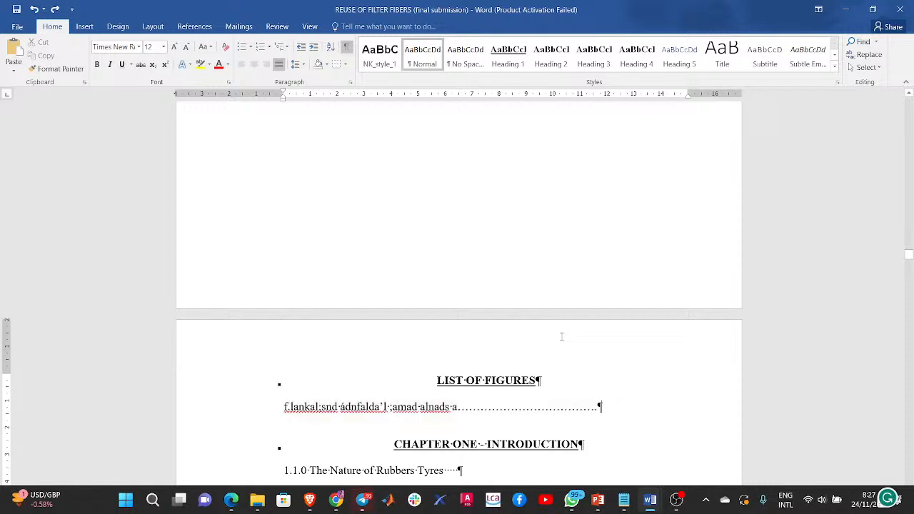
key("BackSpace")
key("BackSpace")
key("BackSpace")
key("BackSpace")
key("BackSpace")
key("BackSpace")
key("BackSpace")
key("BackSpace")
key("BackSpace")
key("BackSpace")
key("BackSpace")
key("BackSpace")
key("BackSpace")
key("BackSpace")
key("BackSpace")
key("BackSpace")
key("BackSpace")
key("BackSpace")
key("BackSpace")
key("BackSpace")
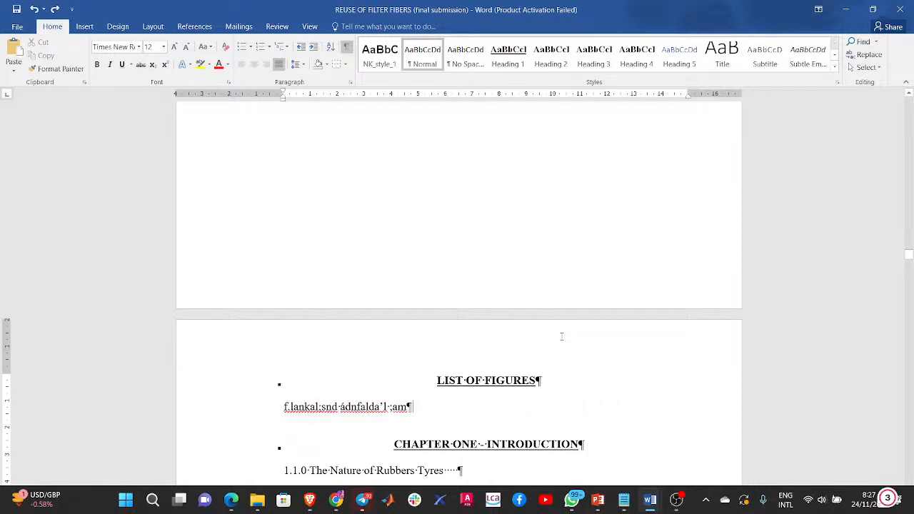
key("BackSpace")
key("BackSpace")
key("BackSpace")
key("BackSpace")
key("BackSpace")
key("BackSpace")
key("BackSpace")
key("BackSpace")
key("BackSpace")
key("BackSpace")
key("BackSpace")
key("BackSpace")
key("BackSpace")
Undo the page break removal under LIST OF FIGURES and the "selkasdn" typing on the following page.
key("ctrl+Return")
type("selkasdn")
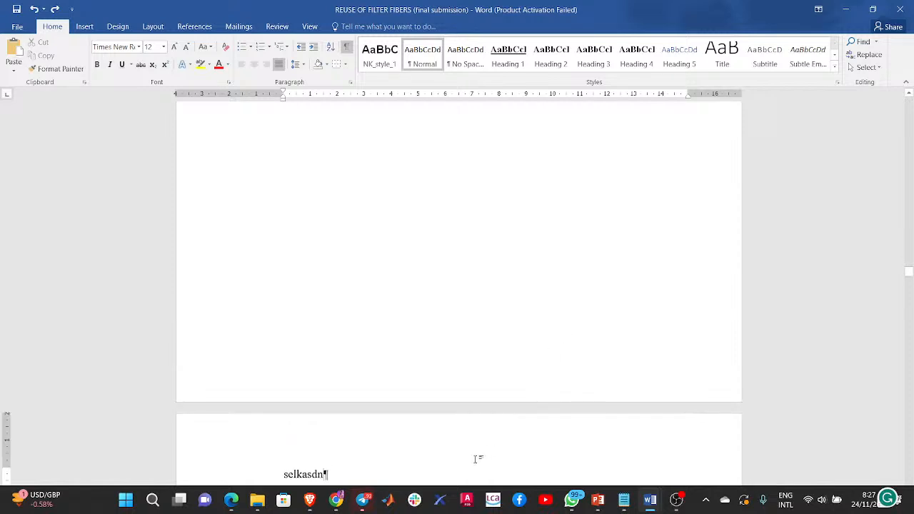
key("BackSpace")
key("BackSpace")
key("BackSpace")
key("BackSpace")
key("BackSpace")
key("BackSpace")
key("BackSpace")
key("BackSpace")
key("BackSpace")
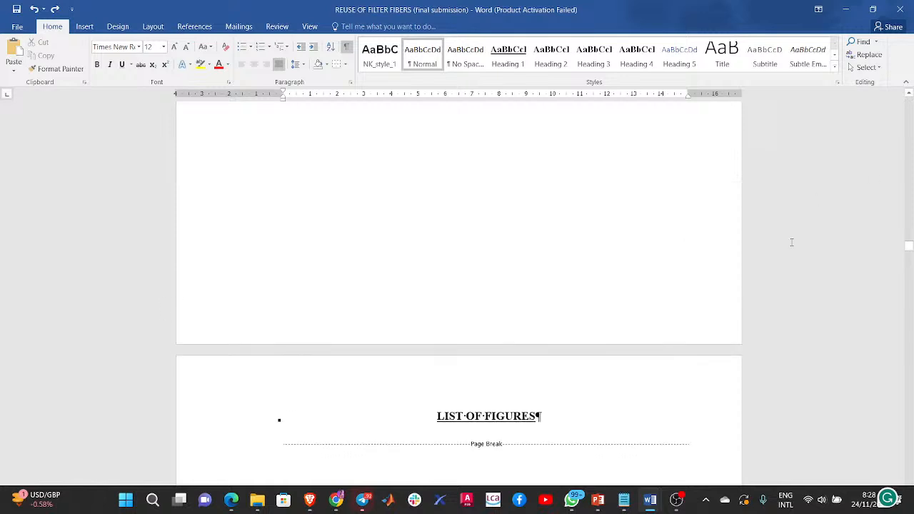
Undo the remaining edits, including the next-page section break in front of ABSTRACT.
scroll(650, 242, "up", 1)
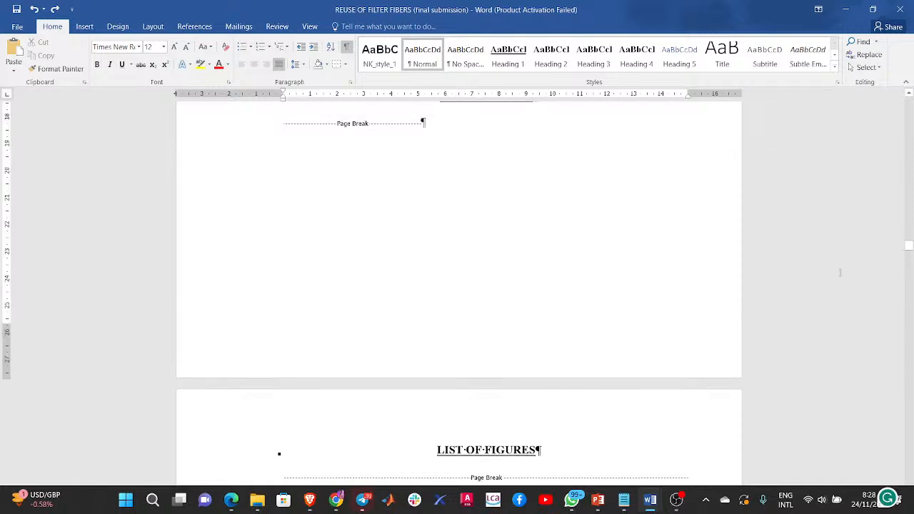
left_click_drag(908, 259, 908, 251)
scroll(601, 203, "down", 3)
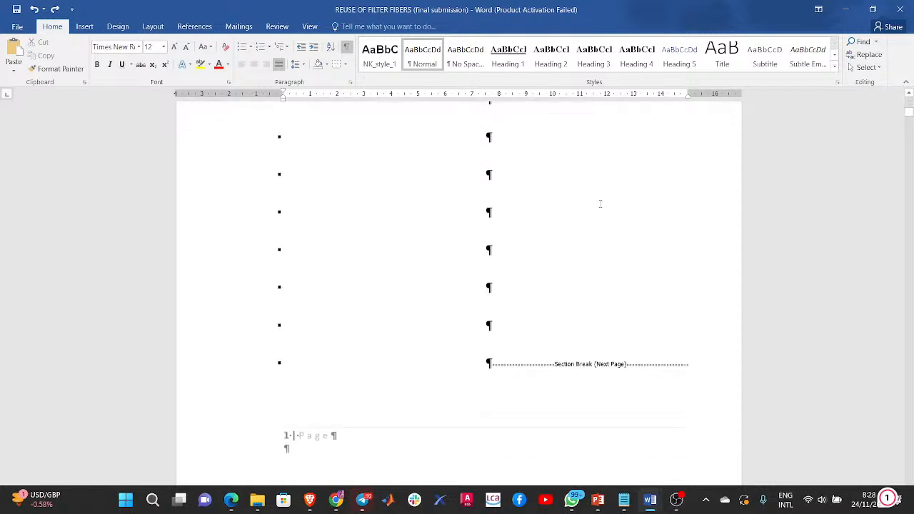
scroll(600, 203, "down", 5)
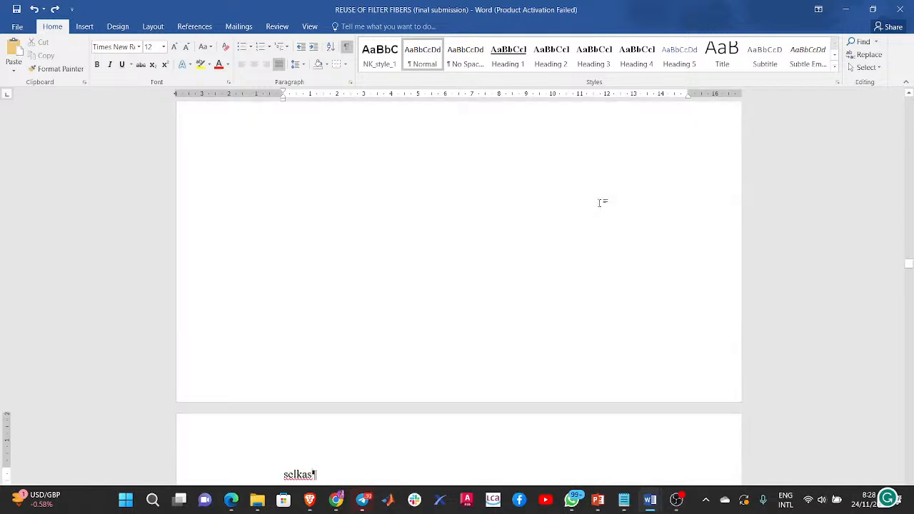
scroll(599, 204, "up", 3)
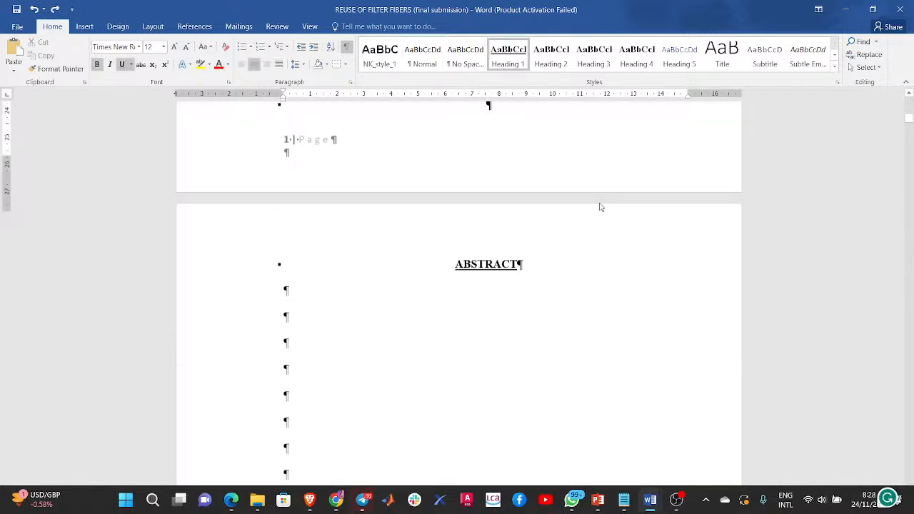
scroll(610, 273, "up", 5)
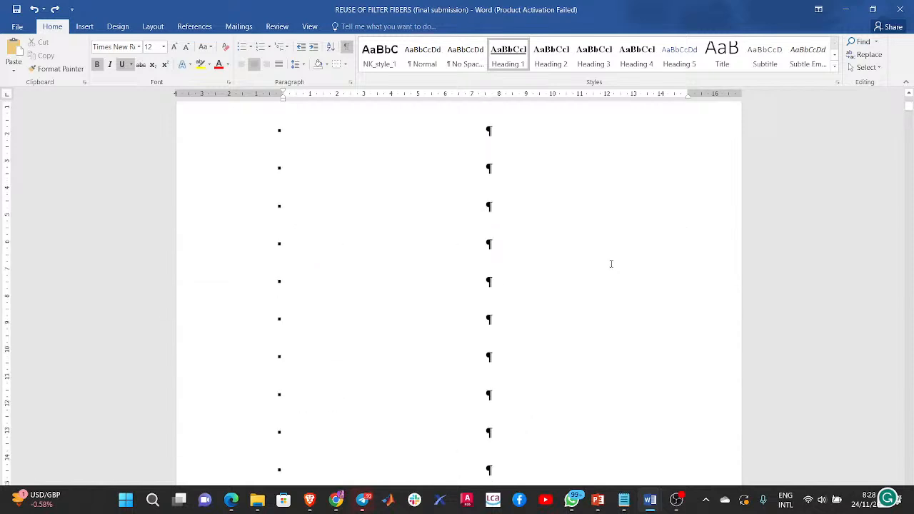
Insert a Next Page section break directly in front of the ABSTRACT heading.
scroll(612, 259, "down", 4)
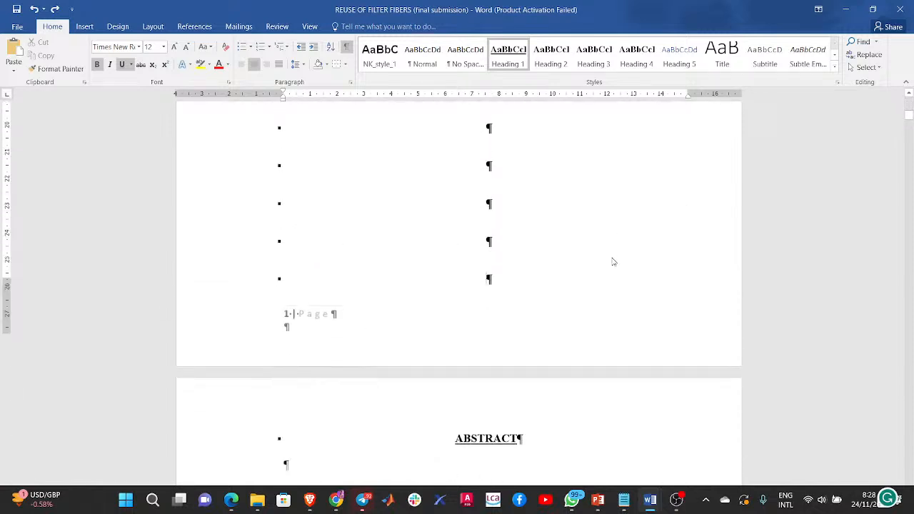
left_click(495, 370)
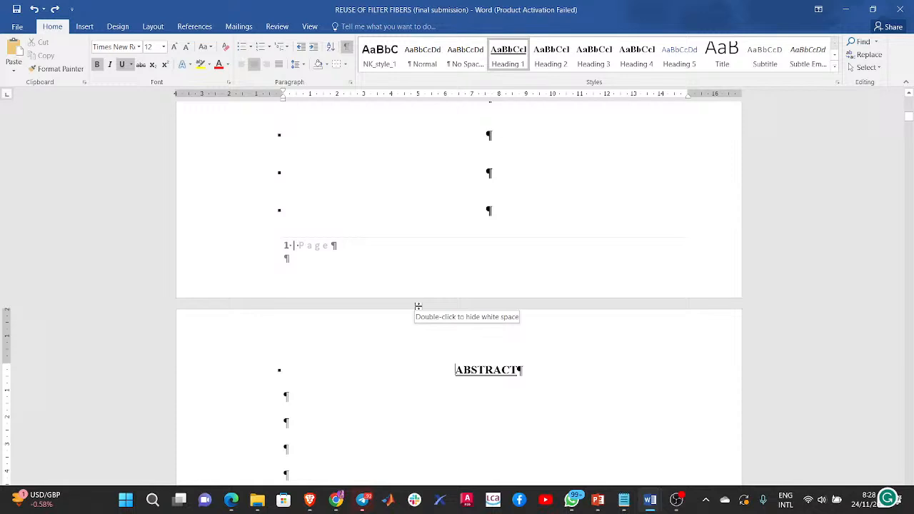
scroll(431, 292, "up", 10)
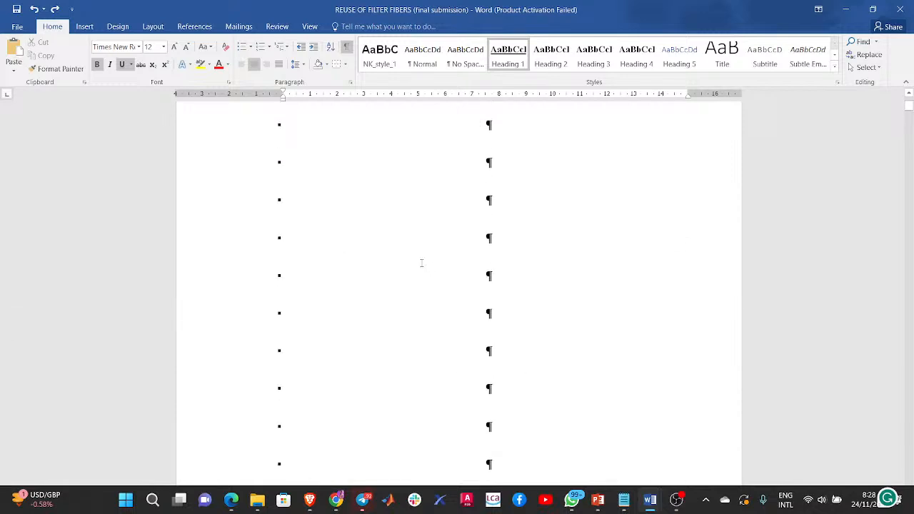
scroll(421, 263, "down", 10)
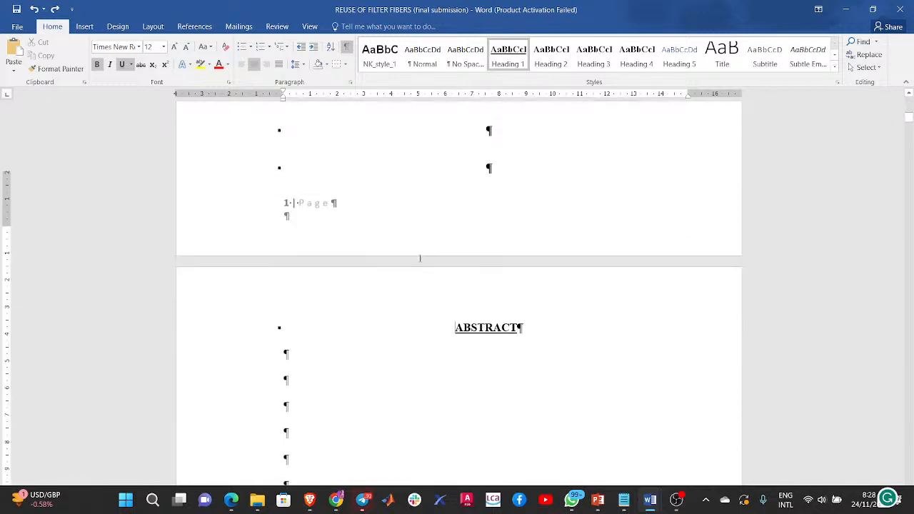
left_click(85, 27)
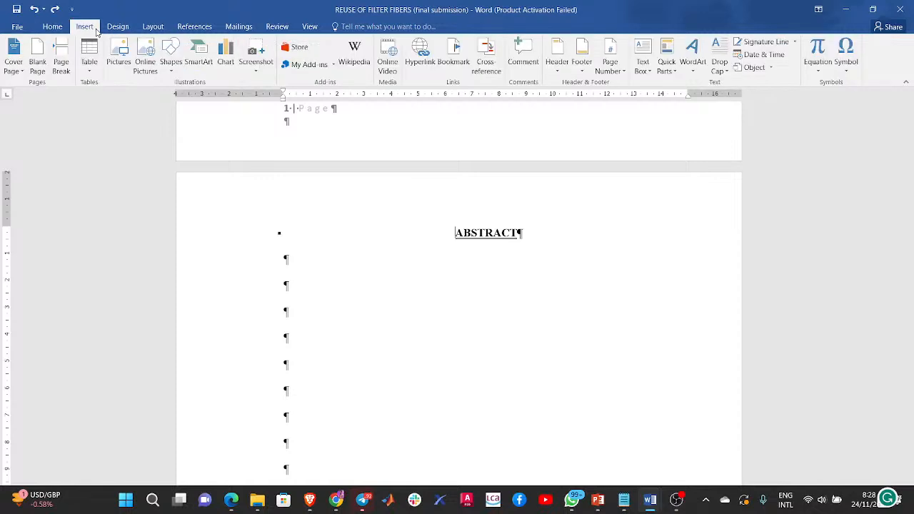
left_click(140, 29)
left_click(106, 54)
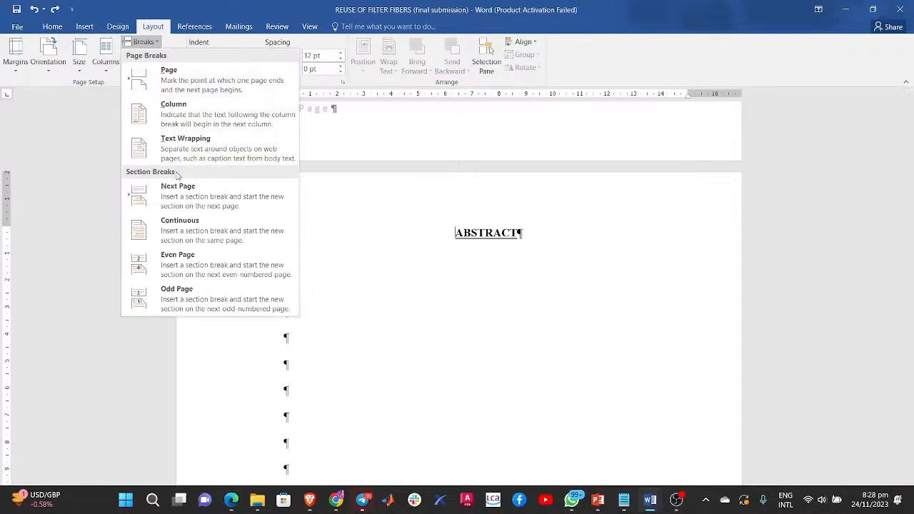
left_click(164, 192)
scroll(511, 307, "up", 3)
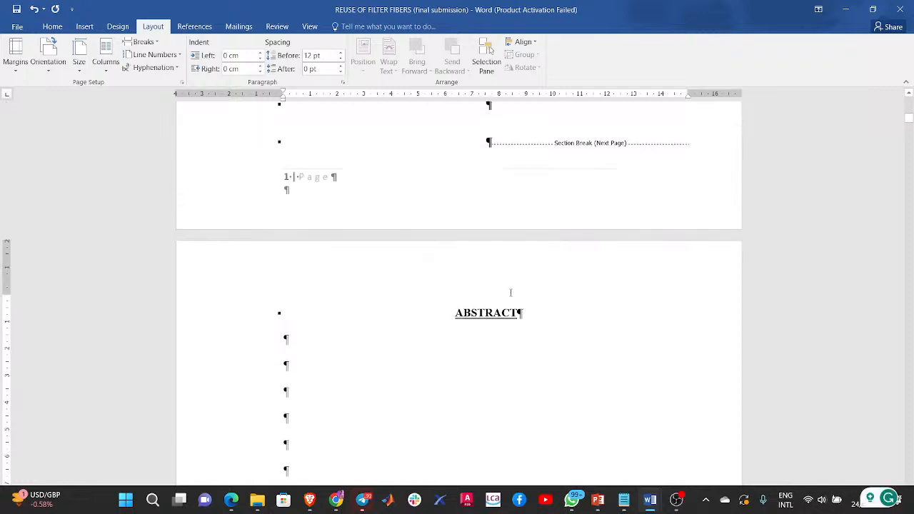
Try left alignment on the ABSTRACT heading and centre it again.
key("ctrl+l")
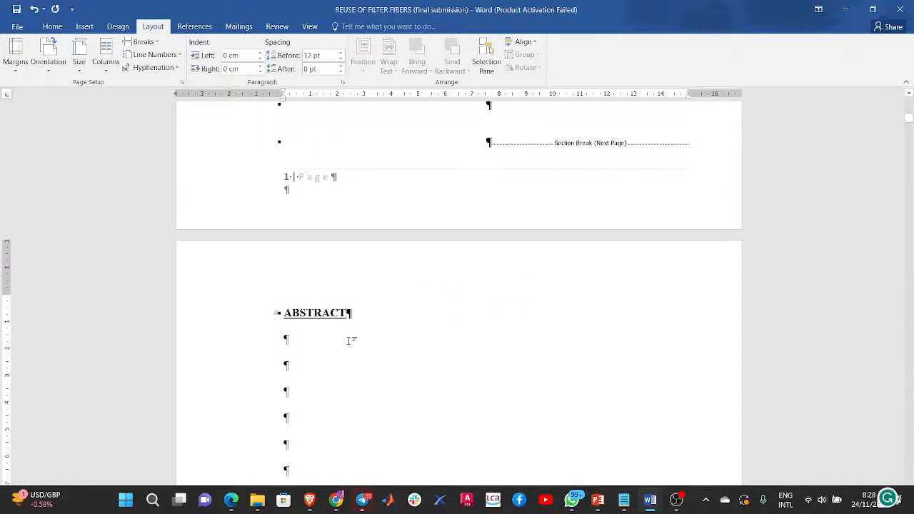
left_click(51, 28)
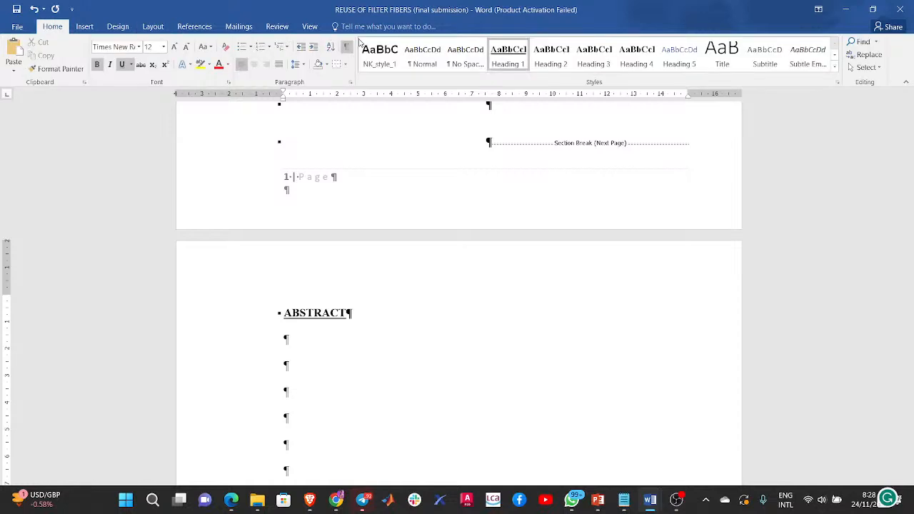
key("ctrl+e")
left_click(576, 335)
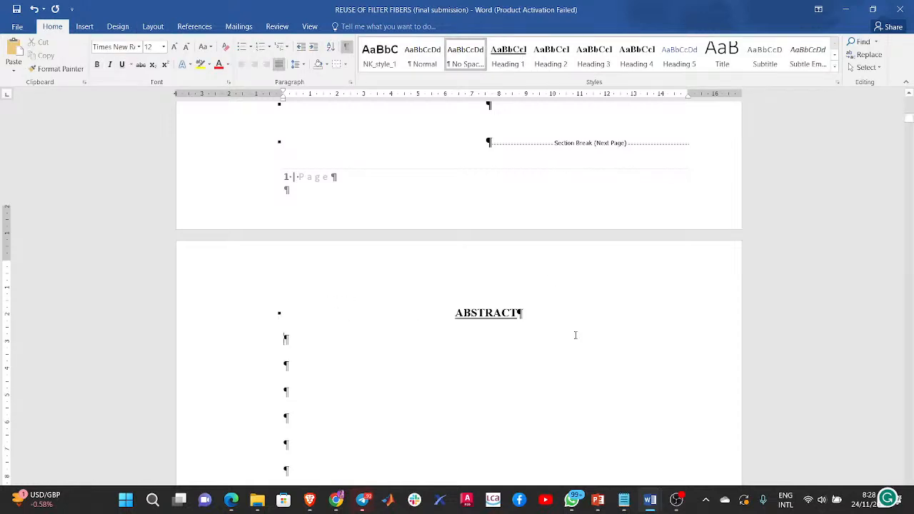
Review the front matter pages from ABSTRACT through ACKNOWLEDGEMENTS and TABLE OF CONTENTS to LIST OF TABLES.
scroll(569, 332, "down", 5)
scroll(569, 332, "down", 15)
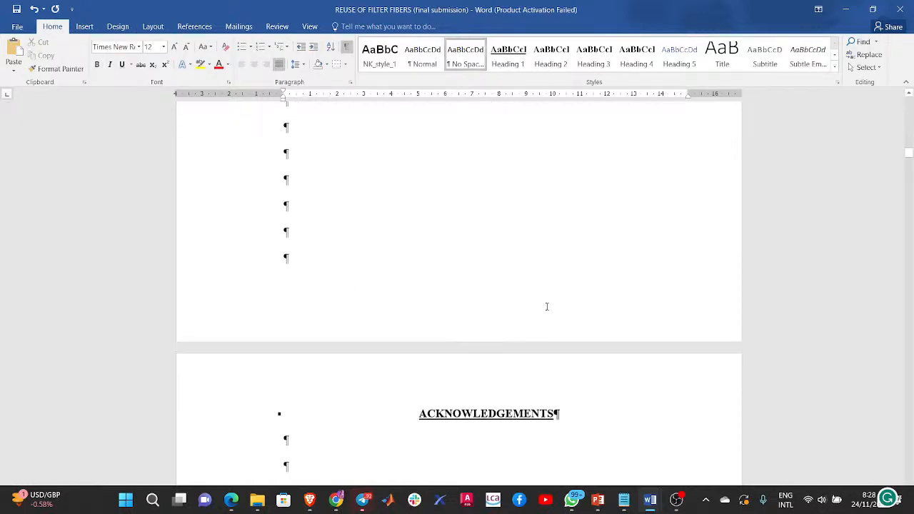
scroll(546, 308, "down", 10)
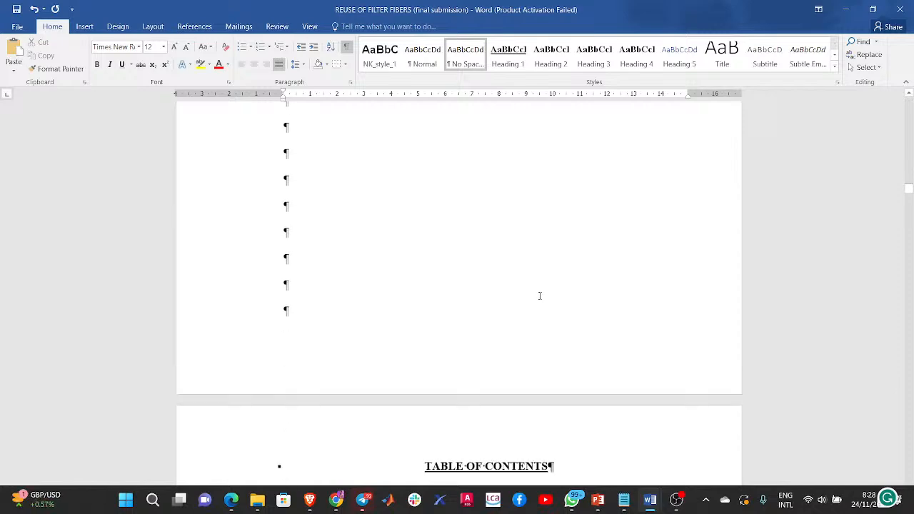
scroll(543, 291, "down", 3)
scroll(547, 279, "up", 8)
scroll(549, 269, "down", 15)
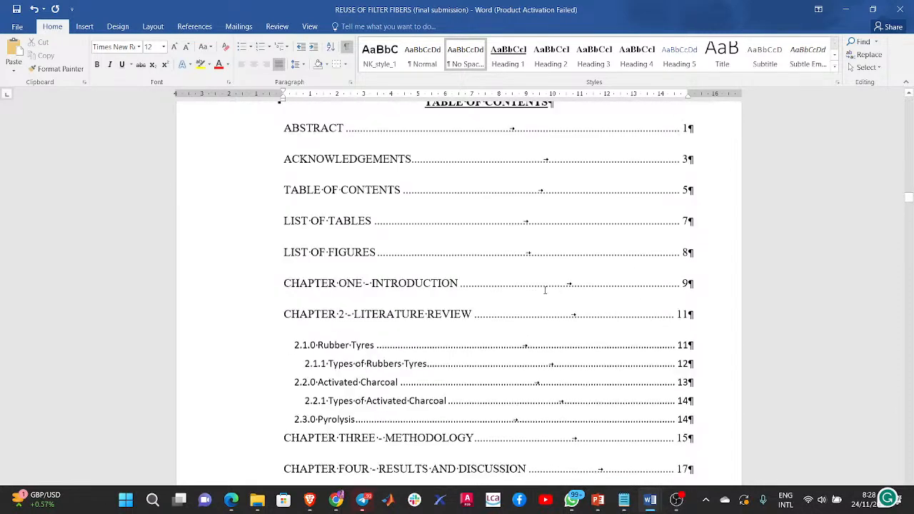
scroll(549, 268, "down", 10)
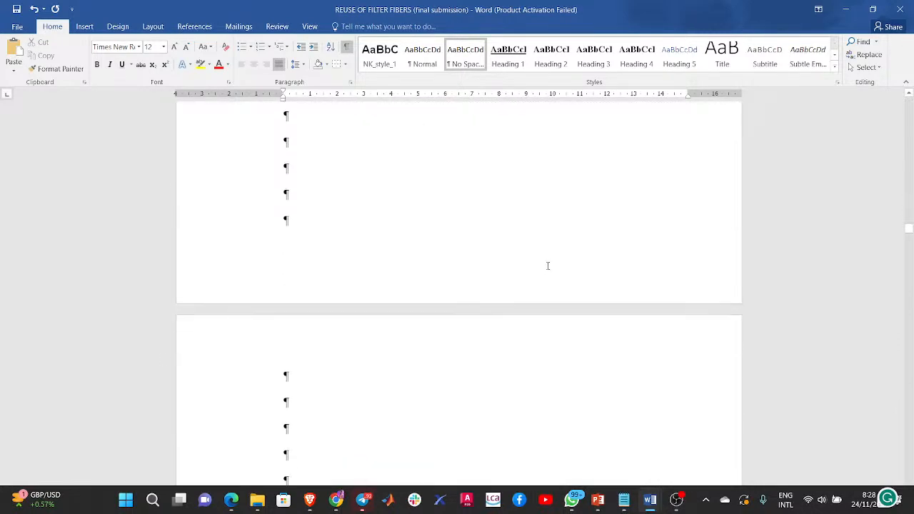
scroll(548, 266, "down", 5)
Remove the page break below the LIST OF FIGURES heading.
left_click(431, 253)
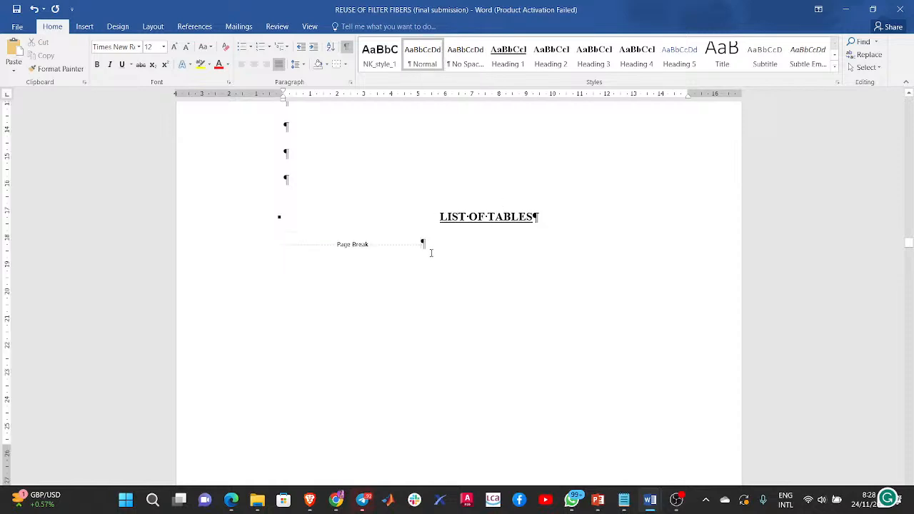
scroll(438, 248, "down", 10)
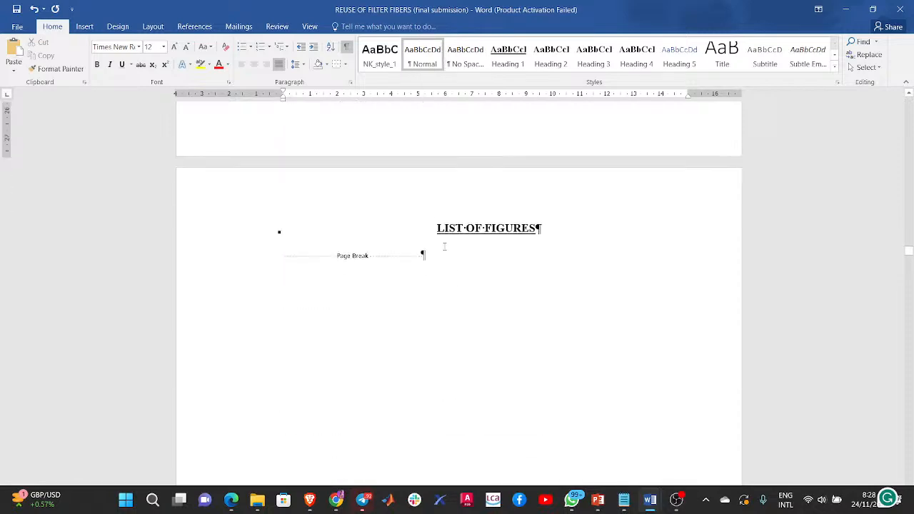
scroll(444, 275, "down", 15)
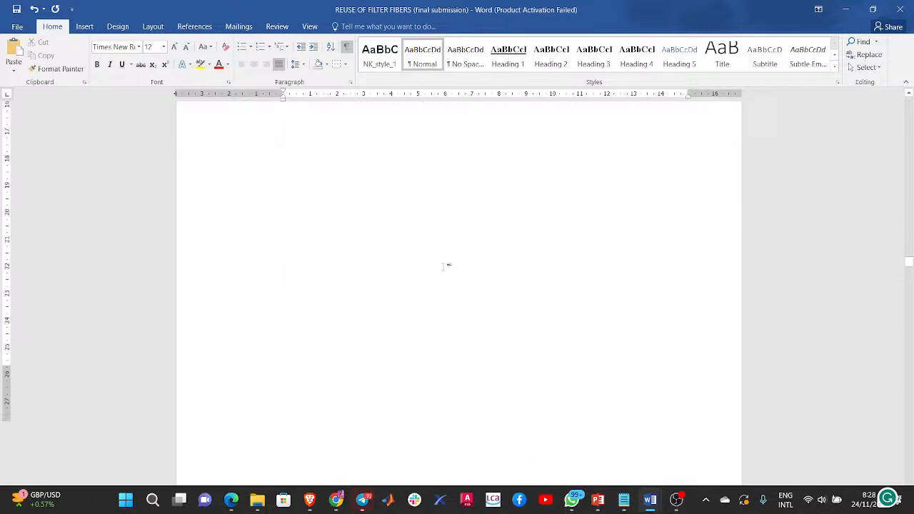
scroll(444, 264, "up", 15)
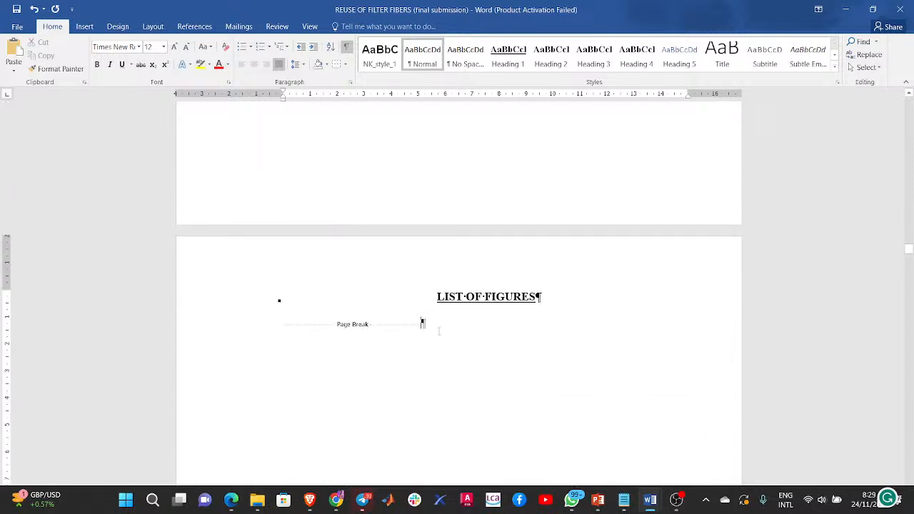
key("BackSpace")
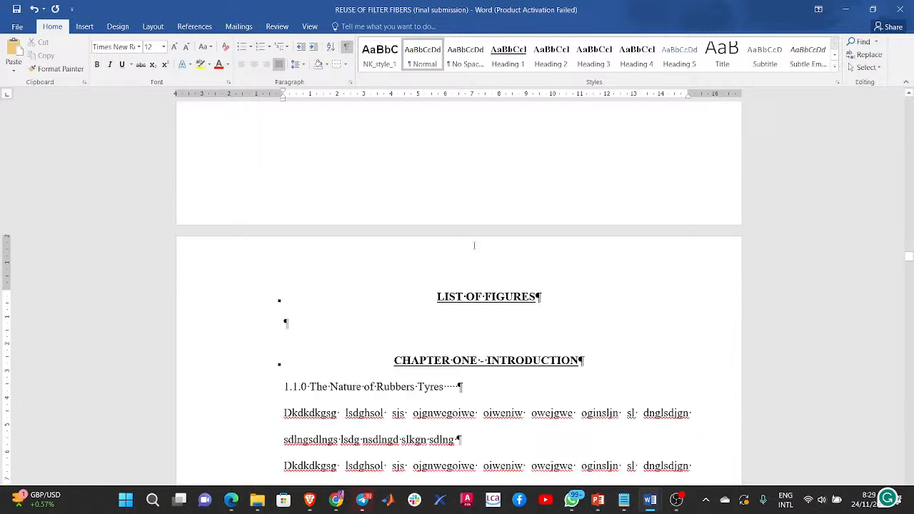
Add blank paragraphs under LIST OF FIGURES until the CHAPTER ONE - INTRODUCTION heading moves to the start of a new page.
key("Return")
key("Return")
key("Return")
key("Return")
key("Return")
key("Return")
key("Return")
key("Return")
key("Return")
key("Return")
key("Return")
key("Return")
key("Return")
key("Return")
key("Return")
key("Return")
key("Return")
key("Return")
key("Return")
key("Return")
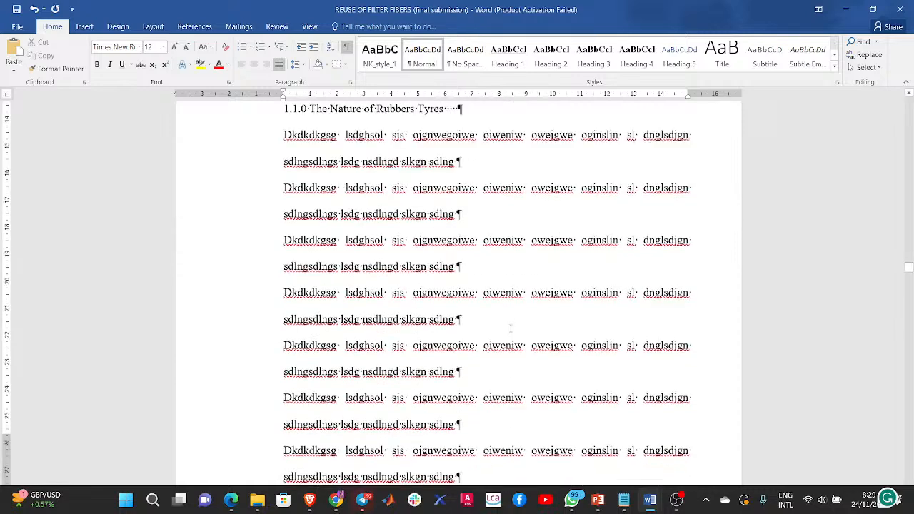
key("Return")
key("Return")
key("Return")
key("Return")
key("Return")
key("Return")
key("Return")
key("Return")
key("Return")
key("Return")
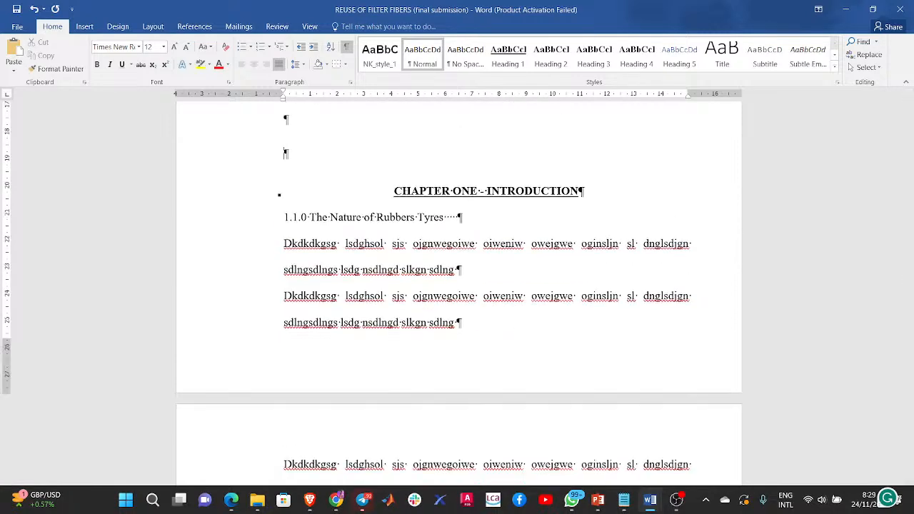
key("Return")
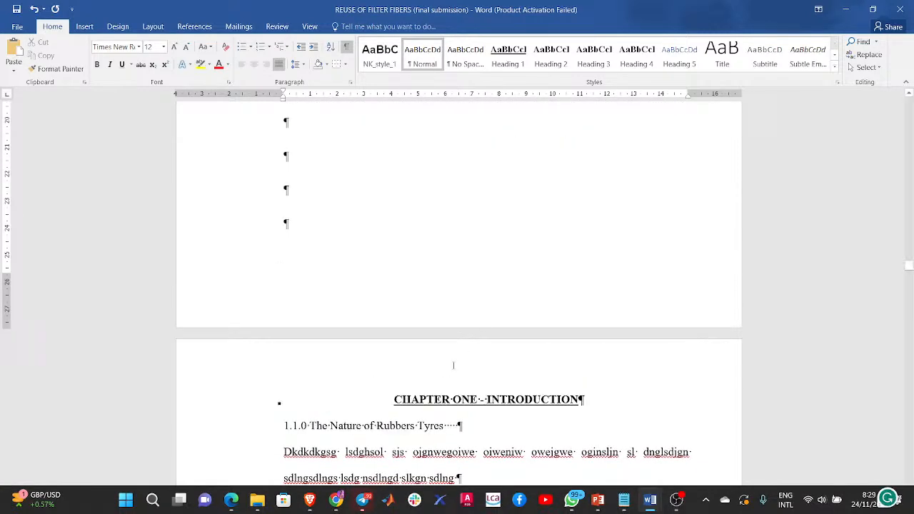
Insert a Next Page section break directly in front of the CHAPTER ONE - INTRODUCTION heading.
left_click(442, 399)
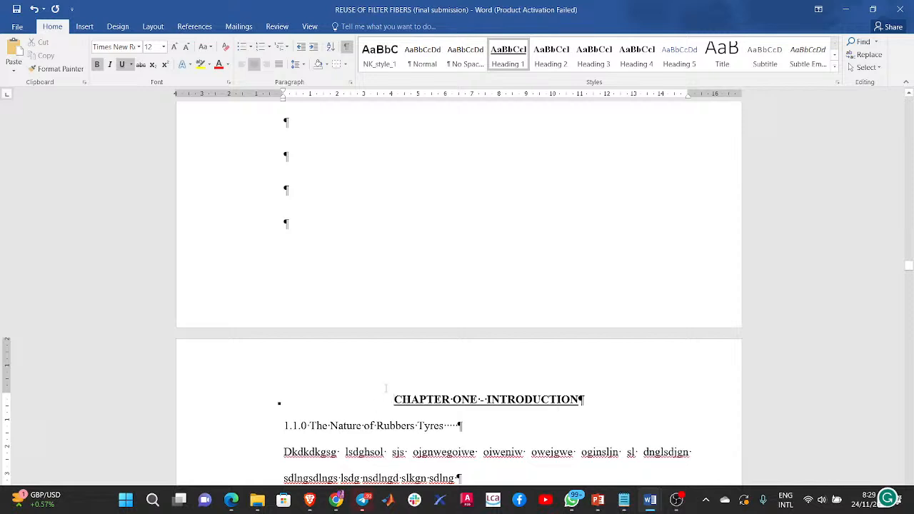
left_click(80, 28)
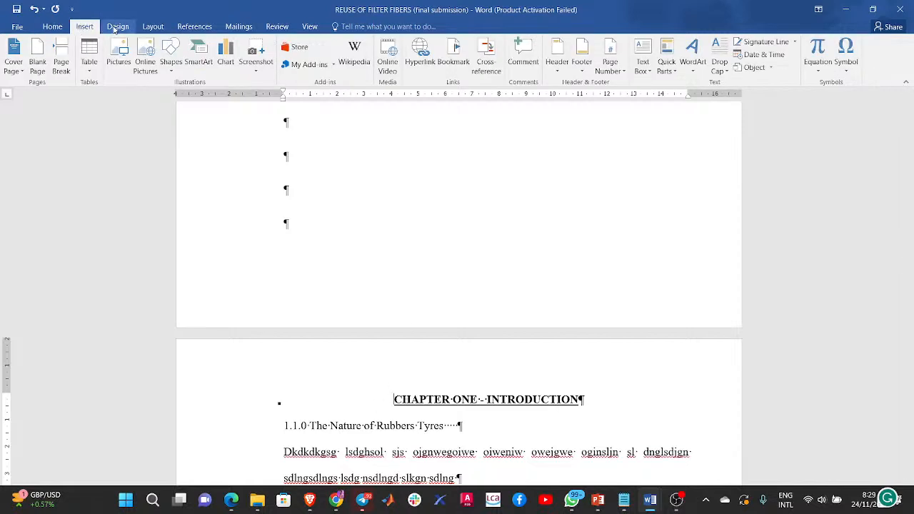
left_click(153, 27)
left_click(143, 42)
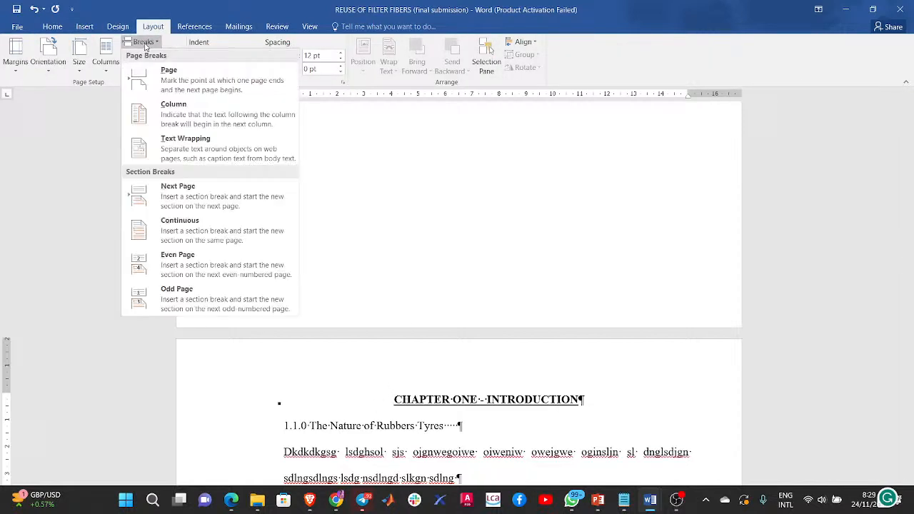
left_click(182, 195)
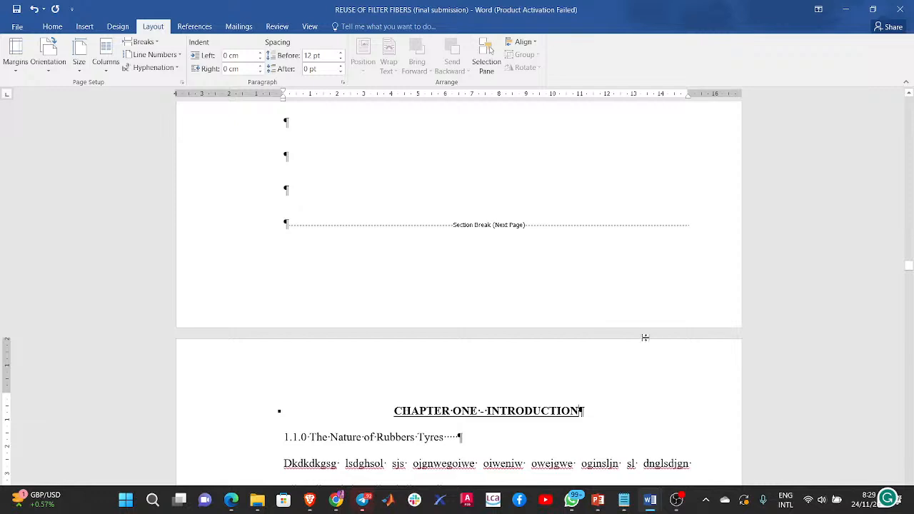
Remove the page numbers from the first section, ahead of the ABSTRACT heading.
left_click(854, 261)
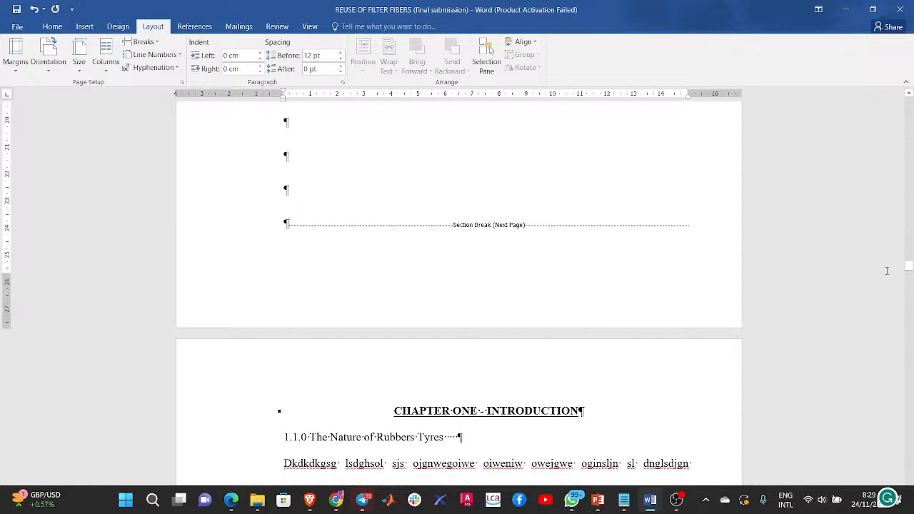
left_click_drag(908, 271, 909, 107)
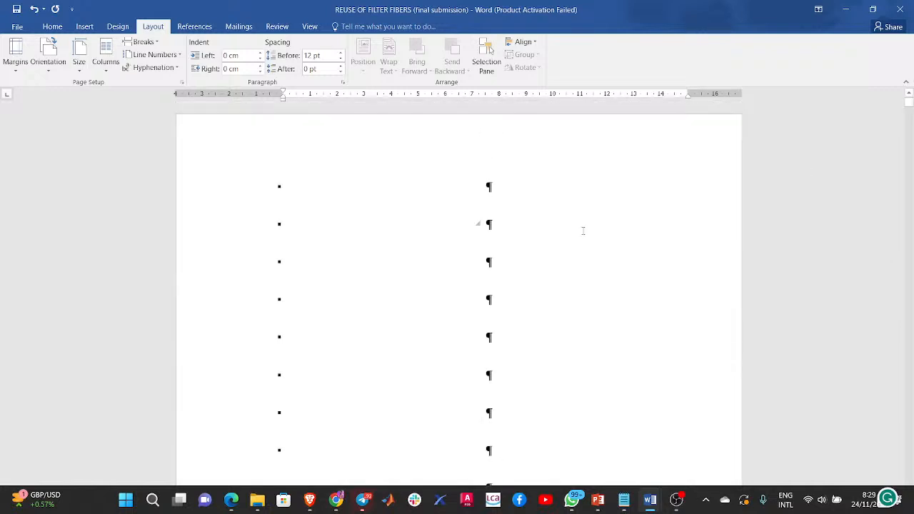
scroll(548, 349, "down", 4)
scroll(550, 312, "down", 2)
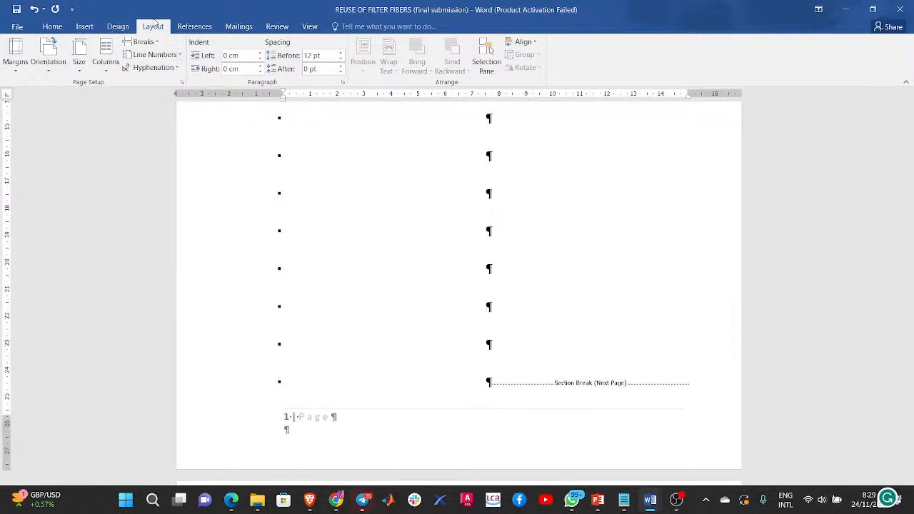
left_click(84, 26)
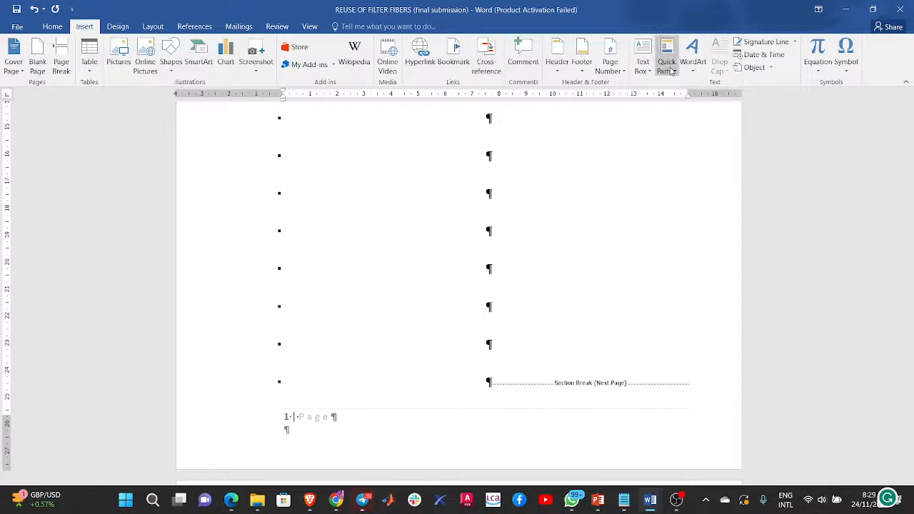
left_click(610, 63)
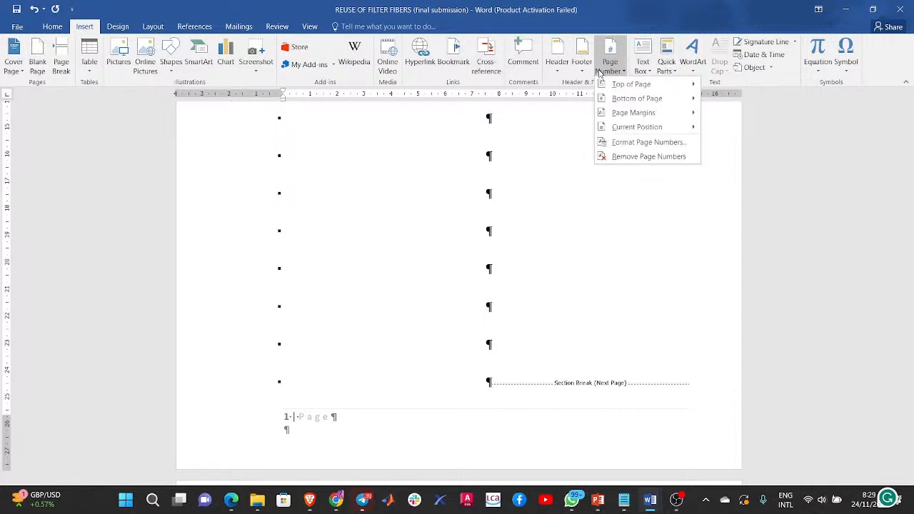
left_click(627, 154)
Format the ABSTRACT section's page numbers as i, ii, iii, … with numbering starting at i.
scroll(495, 283, "down", 15)
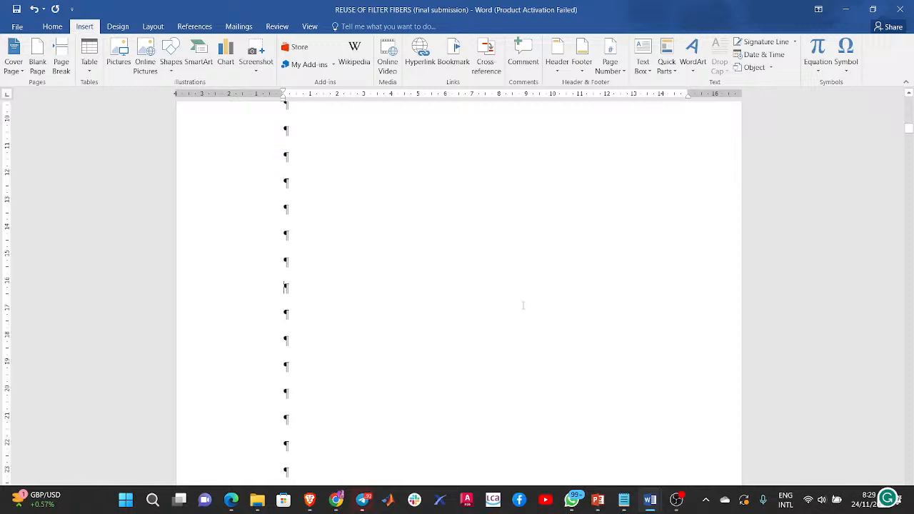
scroll(524, 306, "up", 5)
scroll(505, 310, "down", 5)
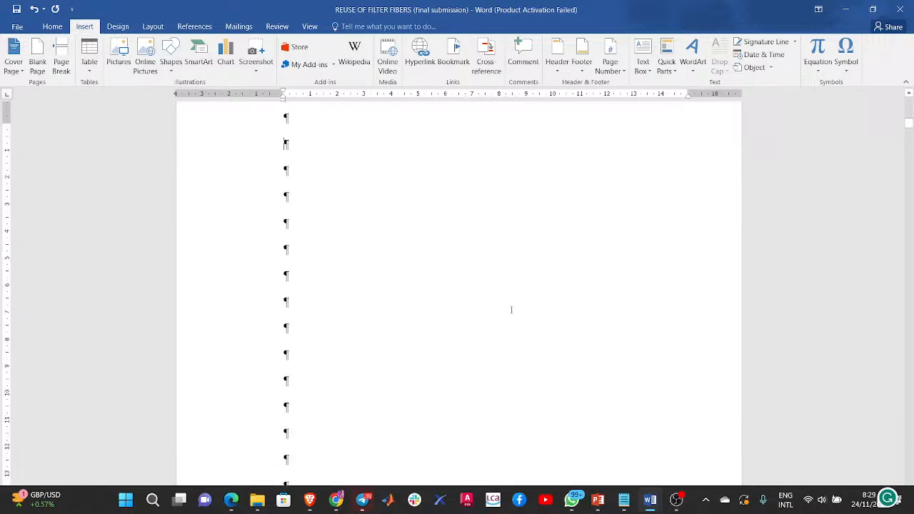
scroll(513, 309, "up", 5)
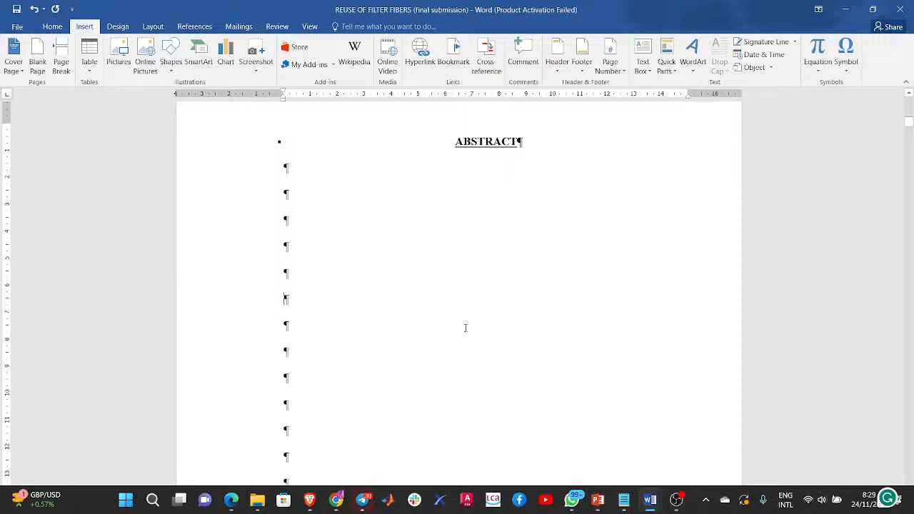
scroll(465, 328, "down", 5)
scroll(466, 330, "down", 3)
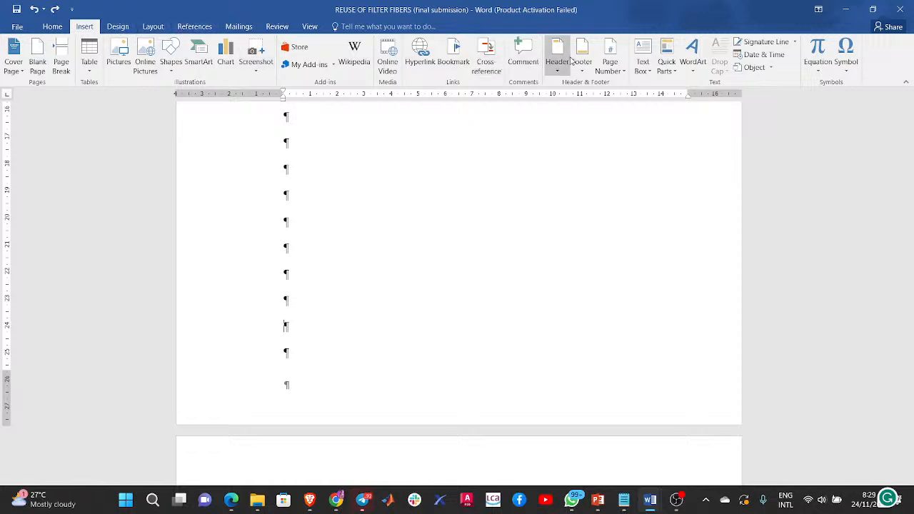
left_click(612, 62)
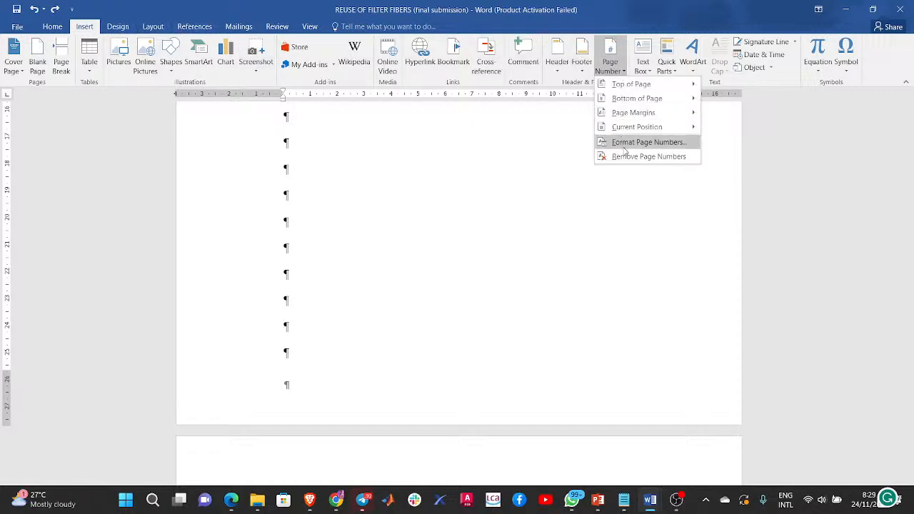
left_click(626, 142)
left_click(521, 190)
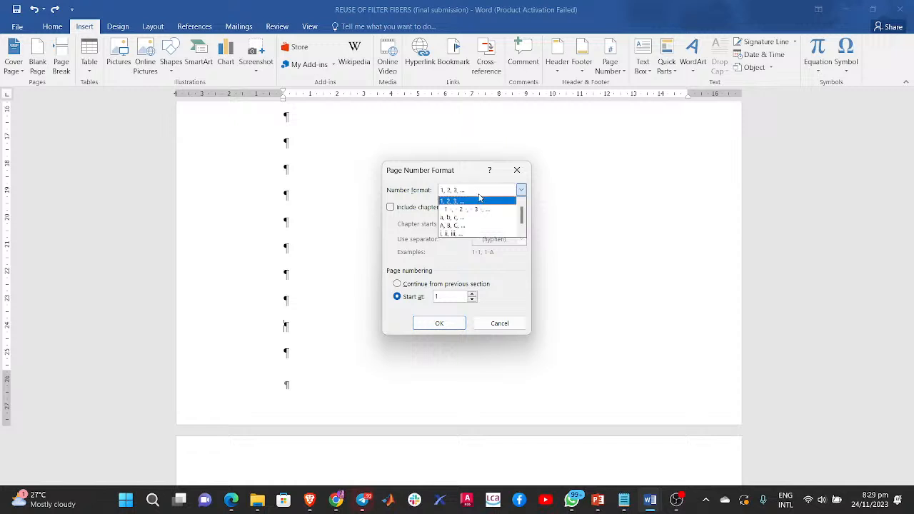
left_click(458, 234)
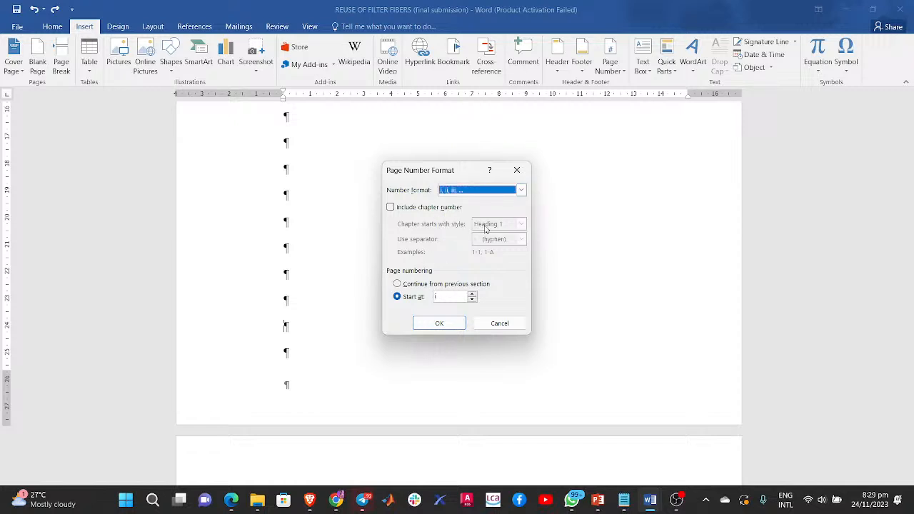
left_click(439, 323)
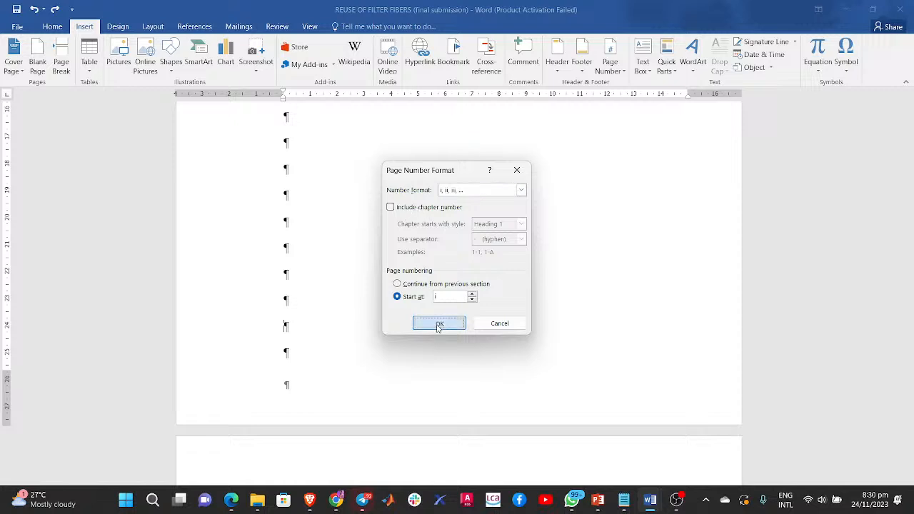
Insert the Accent Bar 2 page number at the bottom of the pages and return to the body text.
left_click(611, 60)
mouse_move(636, 116)
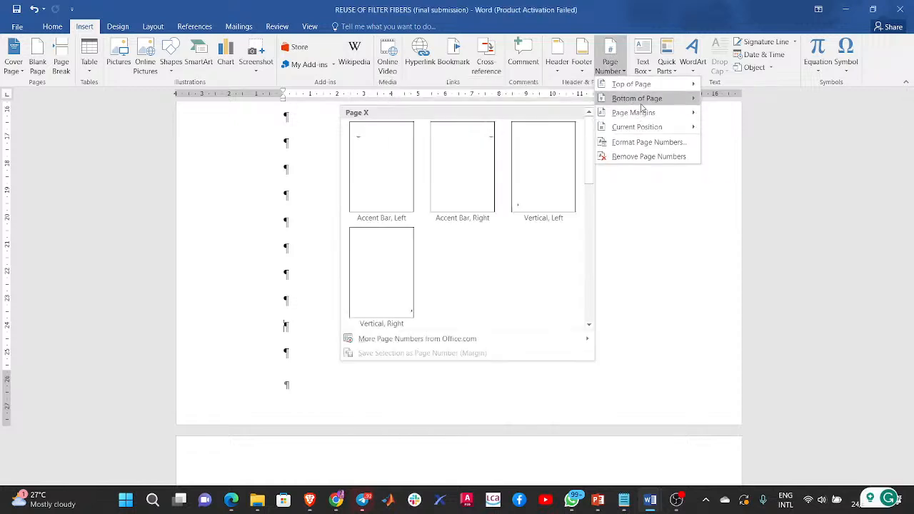
mouse_move(632, 99)
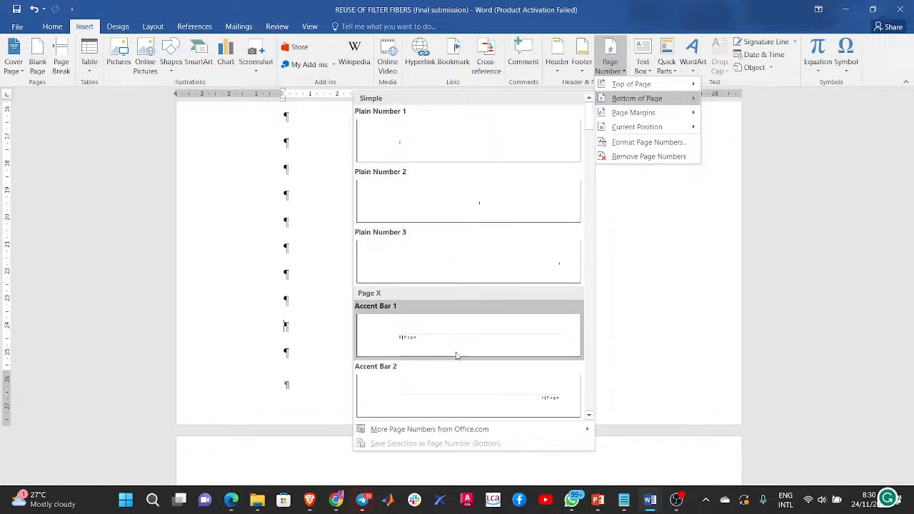
left_click(484, 404)
double_click(522, 363)
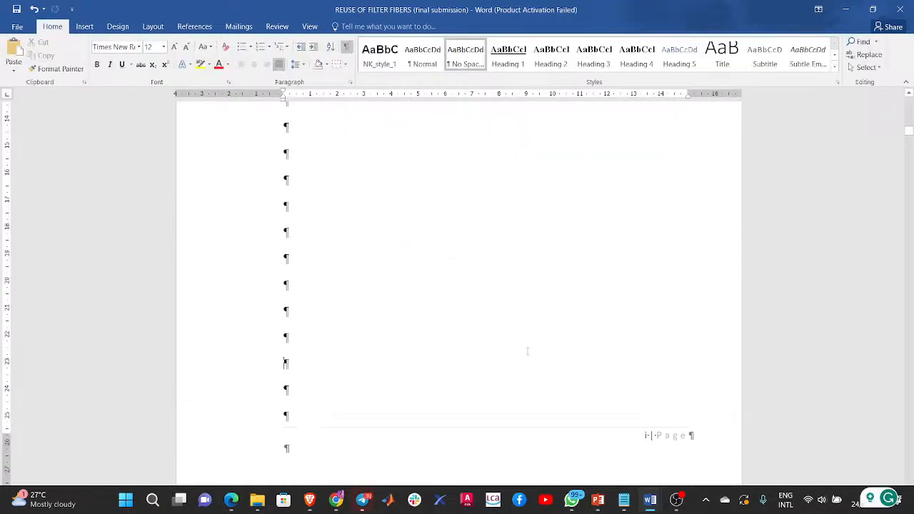
Check the footer page numbers on the pages around ABSTRACT and ACKNOWLEDGEMENTS as far as TABLE OF CONTENTS.
scroll(540, 340, "down", 5)
left_click(560, 286)
scroll(560, 286, "up", 5)
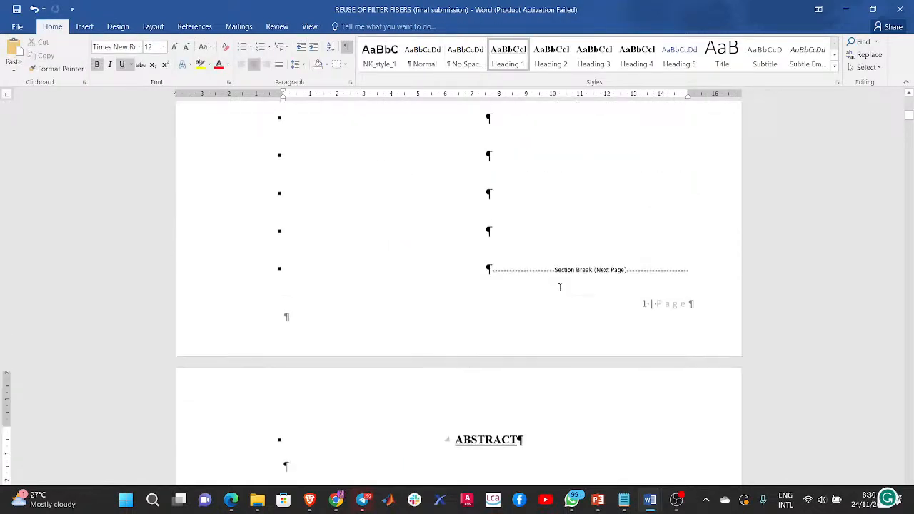
scroll(560, 287, "down", 10)
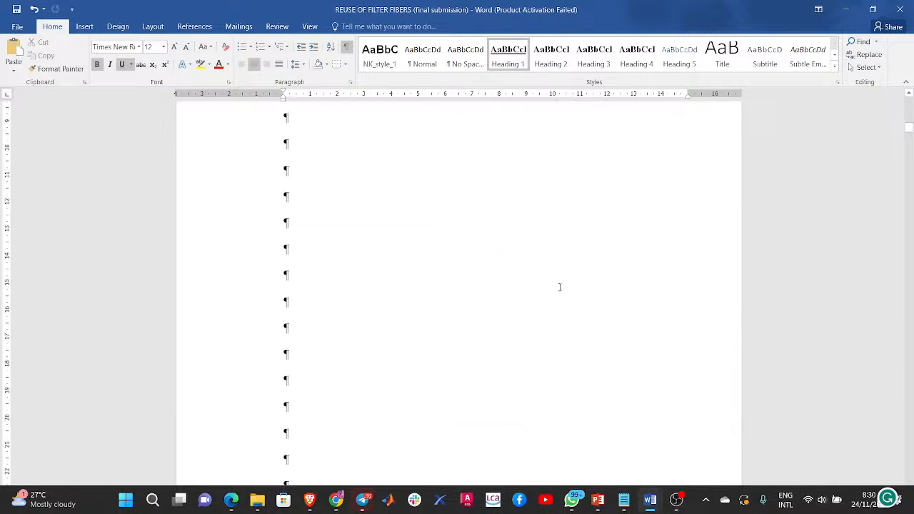
scroll(560, 288, "down", 10)
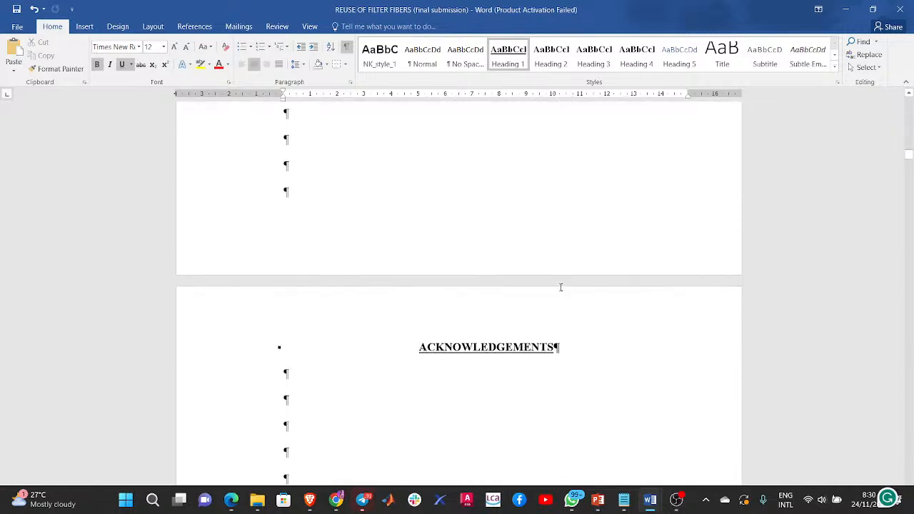
scroll(561, 287, "down", 10)
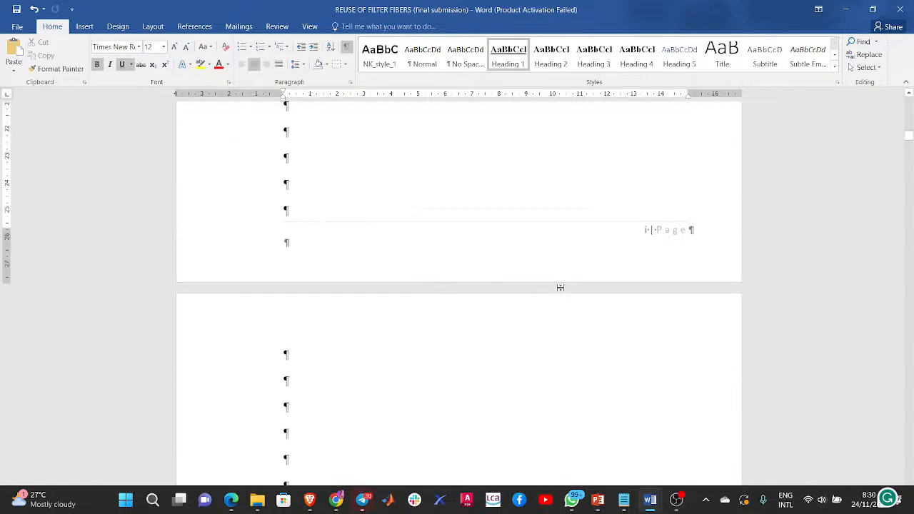
scroll(560, 288, "down", 10)
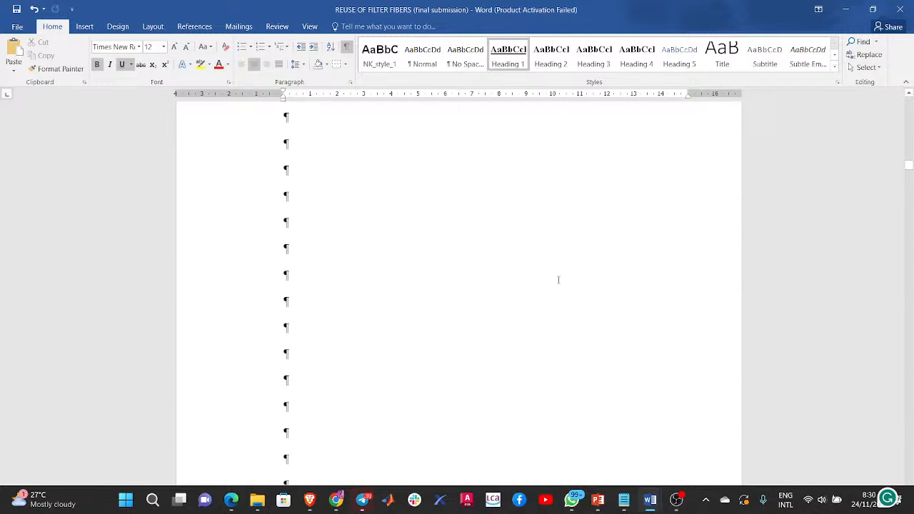
scroll(557, 279, "down", 10)
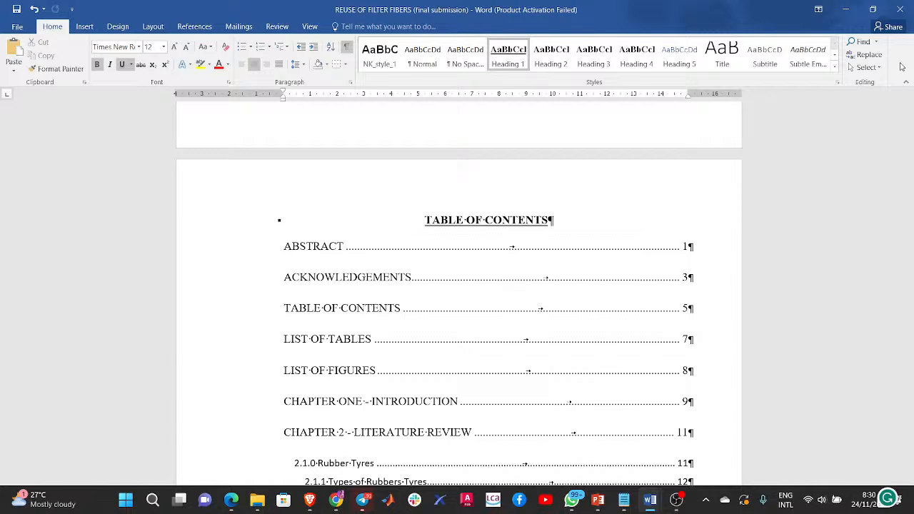
Bring up the blank Document1 and close it.
mouse_move(649, 504)
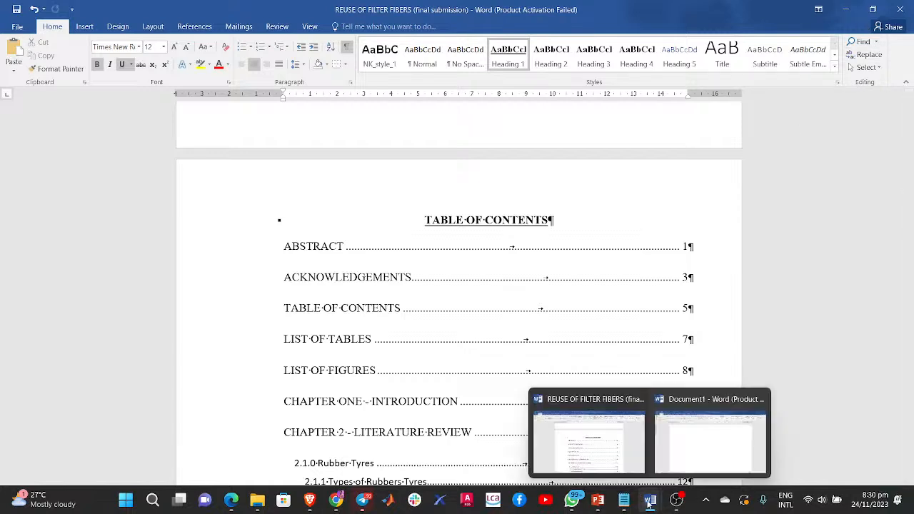
left_click(632, 438)
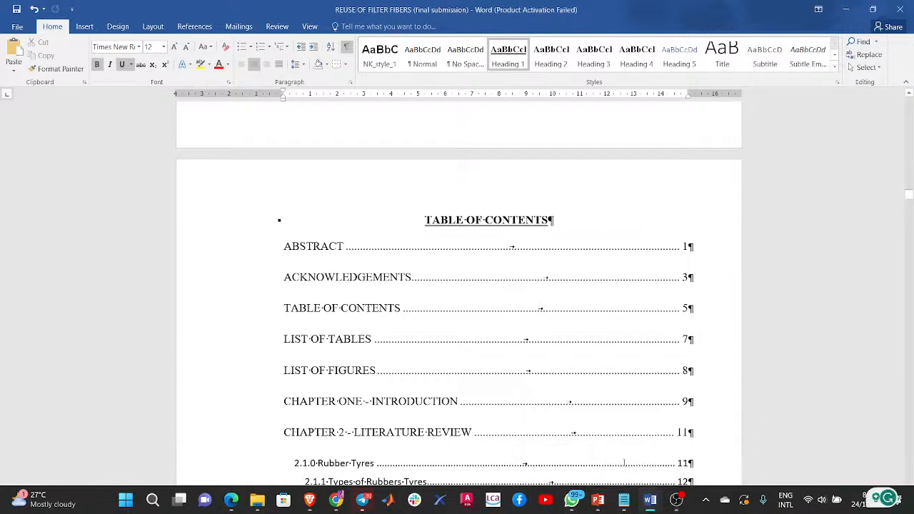
left_click(711, 439)
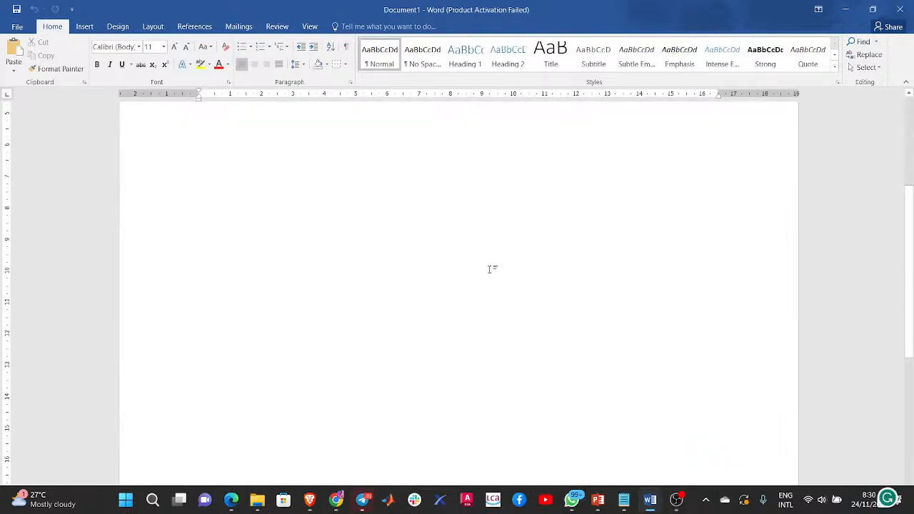
left_click(900, 10)
Switch to Telegram and open REUSE OF FILTER FIBERS (final submission).docx from the chat.
mouse_move(675, 499)
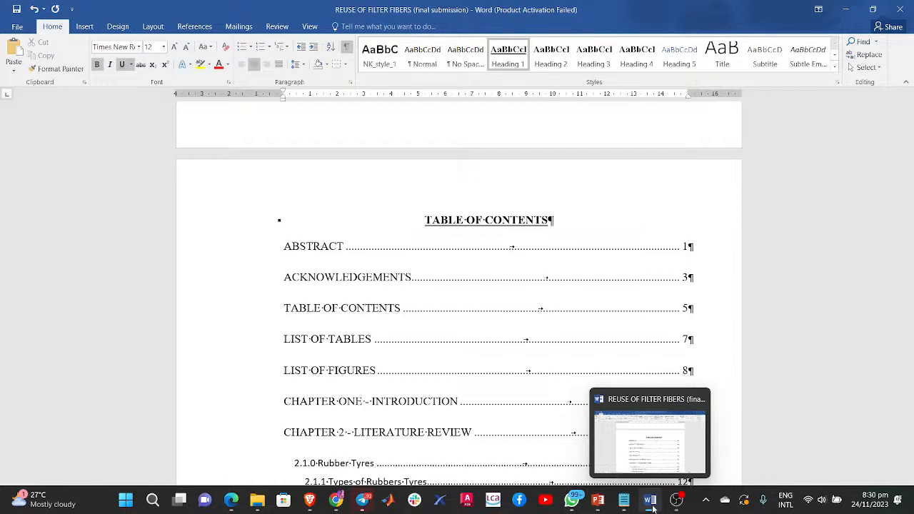
left_click(362, 500)
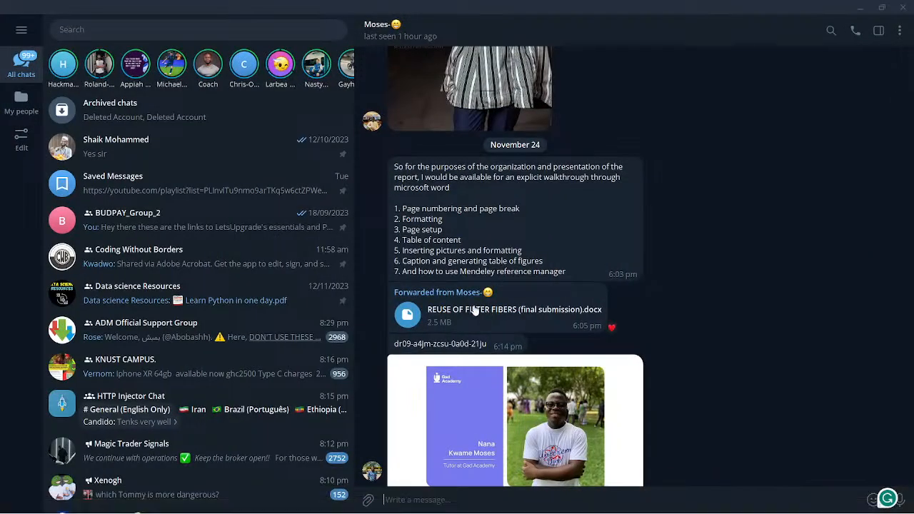
left_click(476, 311)
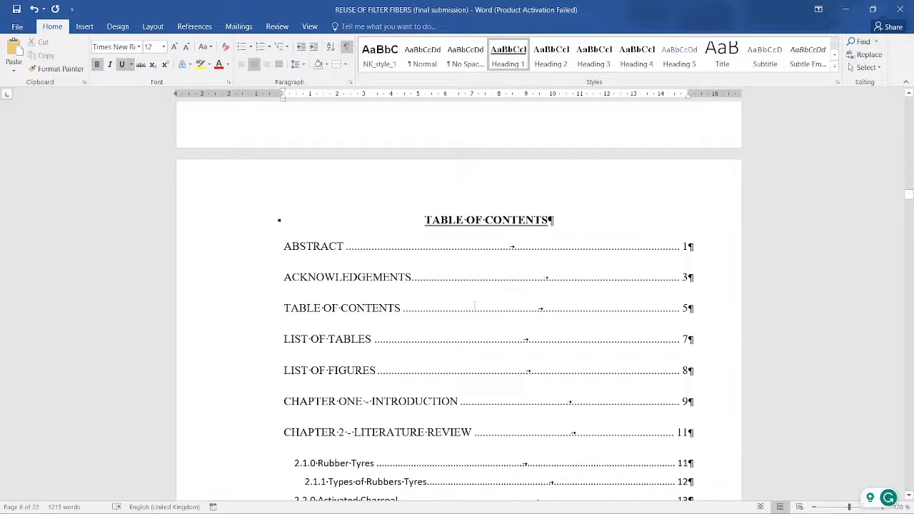
left_click(475, 306)
scroll(592, 224, "up", 10)
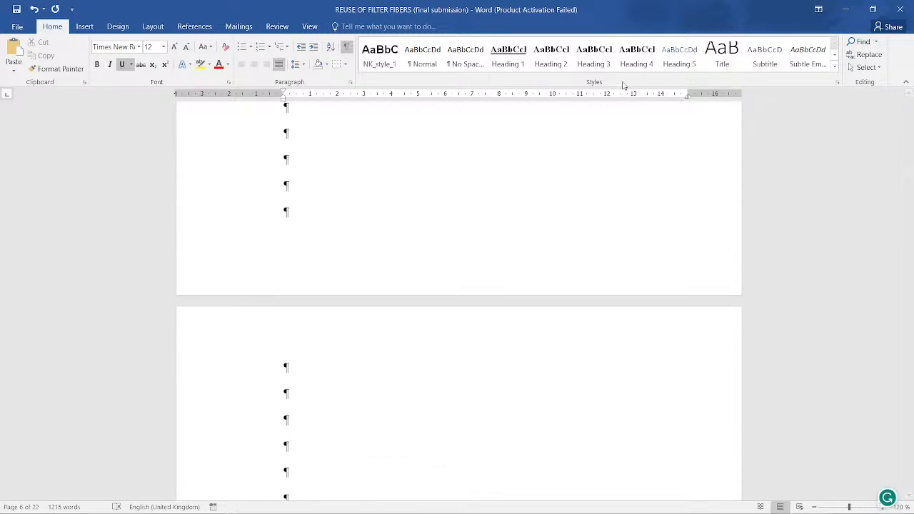
scroll(568, 235, "up", 8)
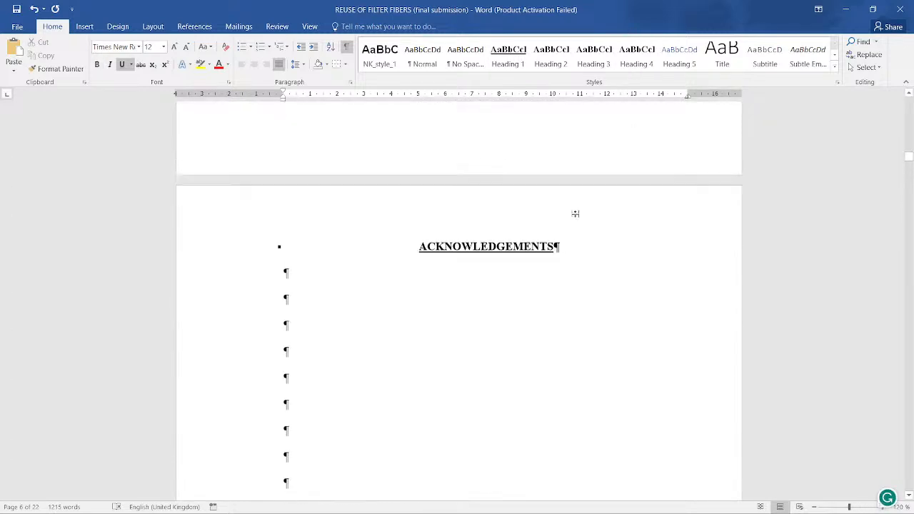
scroll(576, 214, "up", 1)
key("alt+Tab")
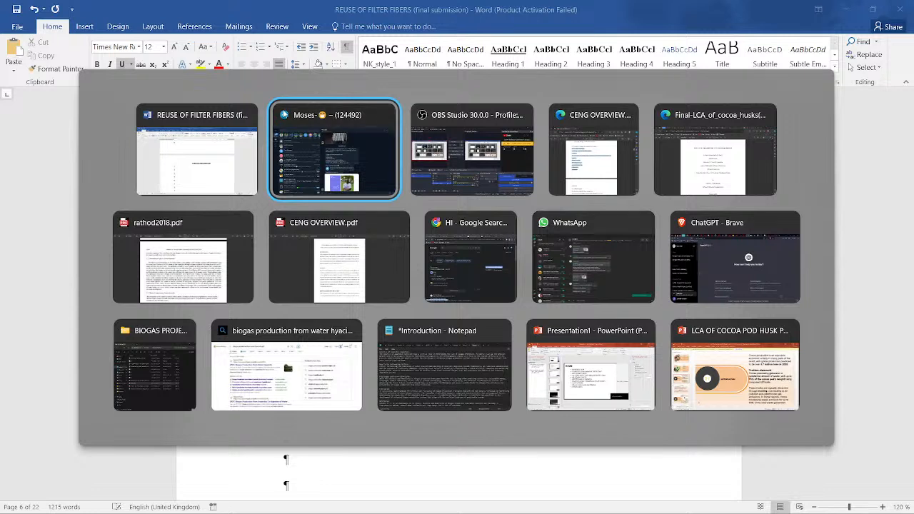
left_click(188, 148)
scroll(430, 174, "up", 6)
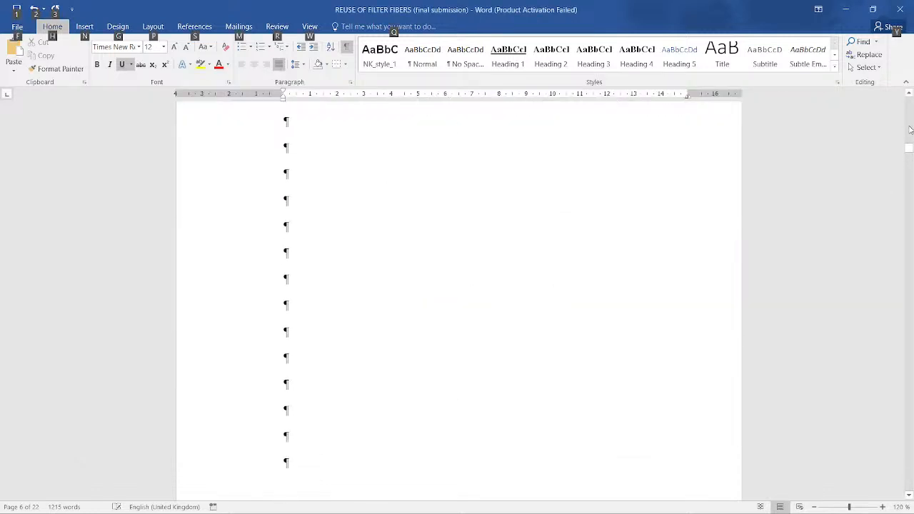
Undo the recent page numbering and the section break before CHAPTER ONE, and close the report without saving it.
left_click_drag(910, 146, 910, 97)
left_click(647, 189)
key("ctrl+z")
key("ctrl+z")
key("ctrl+z")
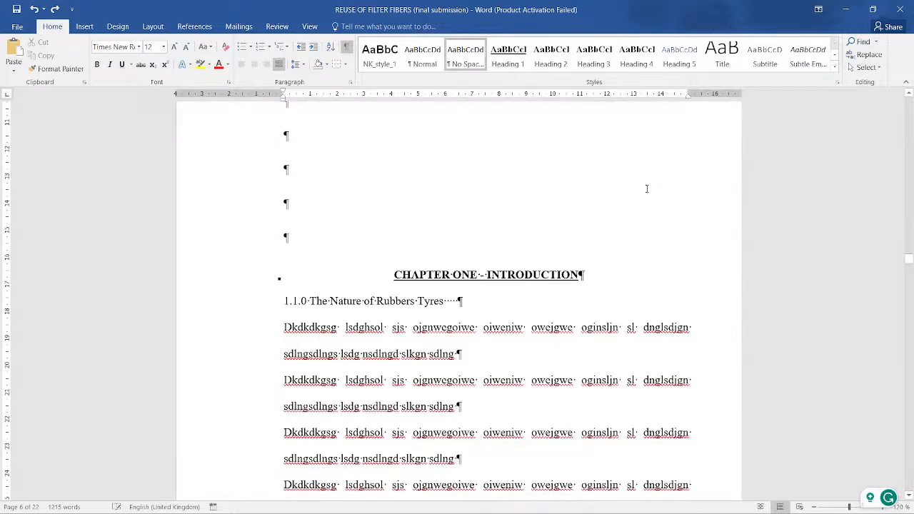
key("ctrl+z")
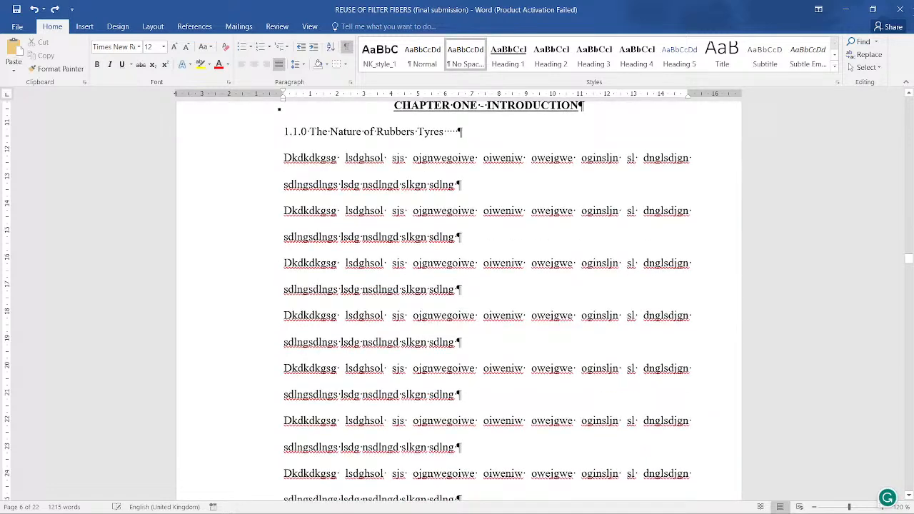
left_click(900, 9)
left_click(457, 287)
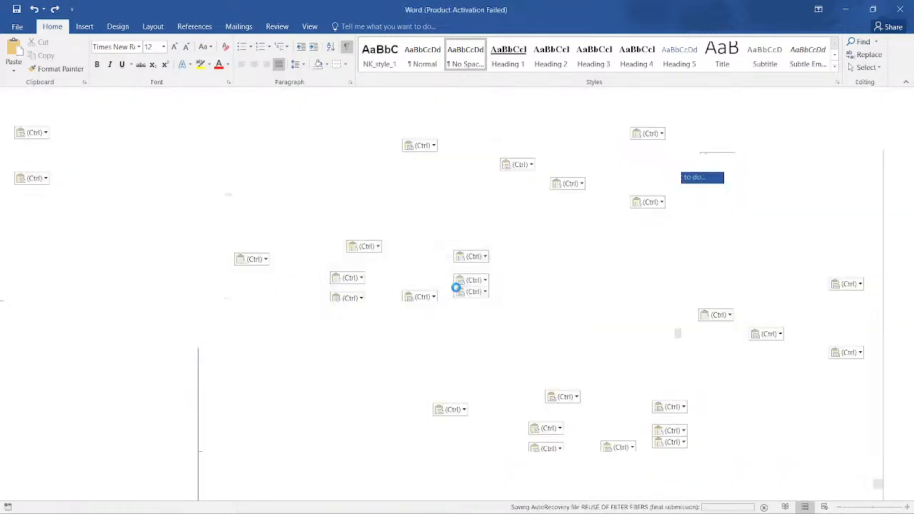
Dismiss the Office Activation Wizard and apply the No Spacing style to the entire report.
left_click(448, 314)
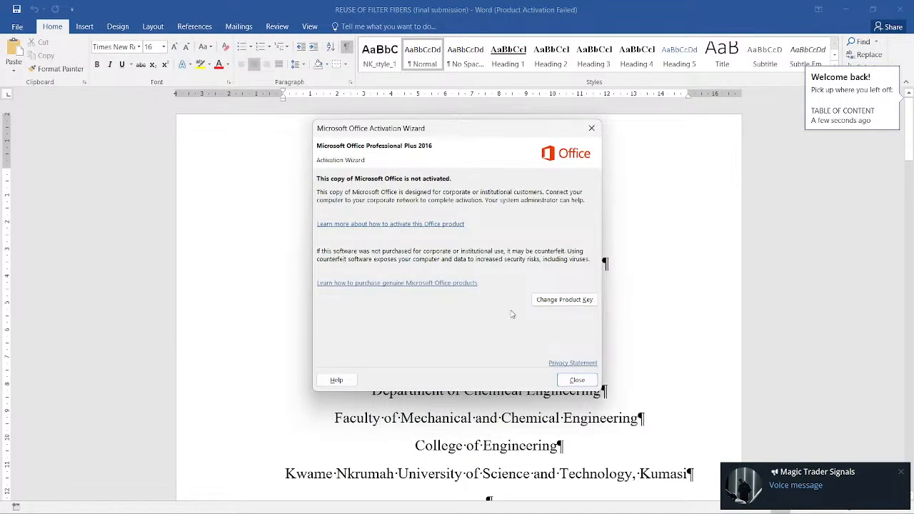
left_click(577, 380)
scroll(564, 215, "down", 5)
scroll(564, 164, "down", 2)
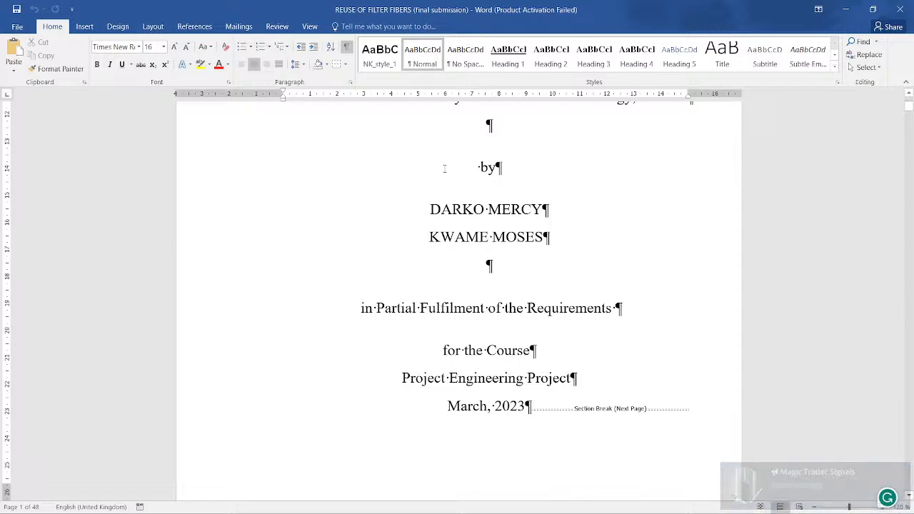
key("ctrl+a")
left_click(437, 63)
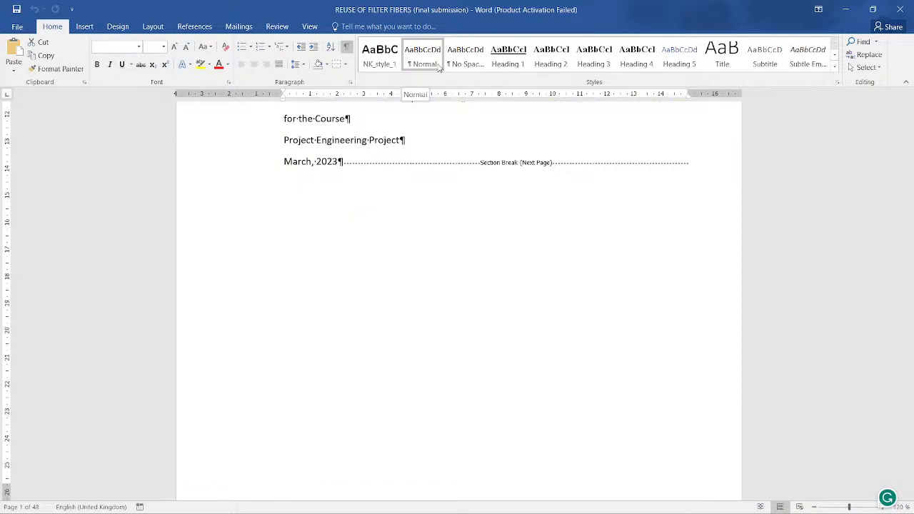
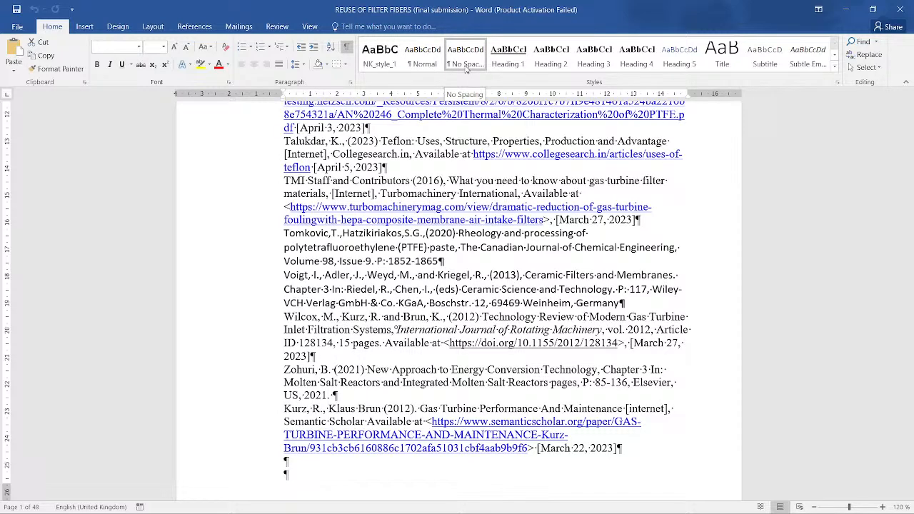
left_click(467, 69)
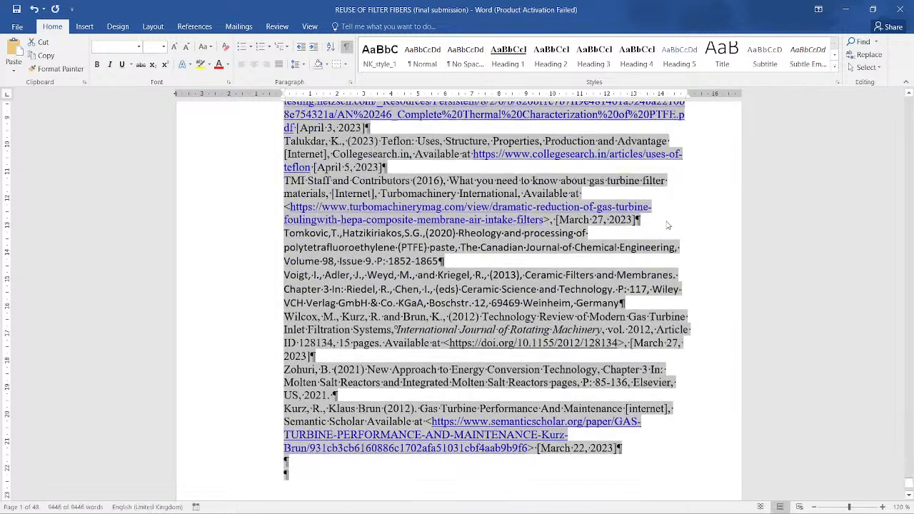
left_click(667, 224)
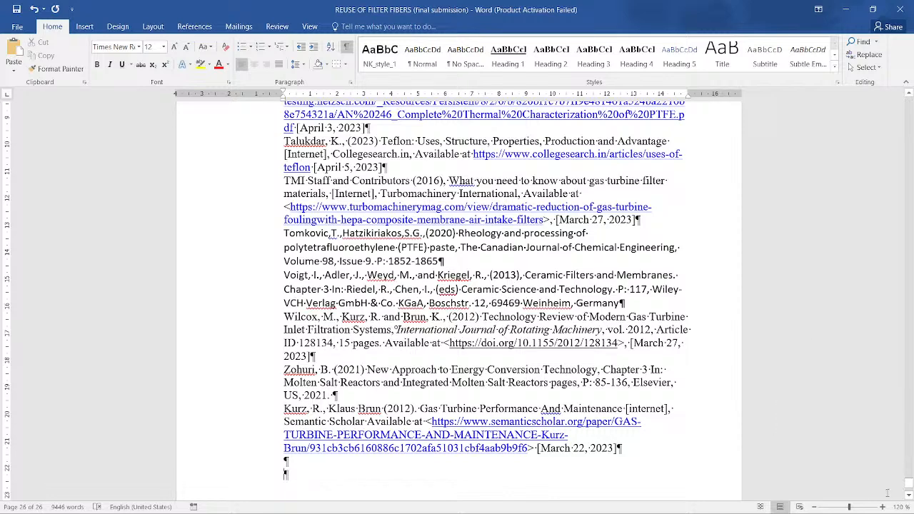
Delete the next-page section break after "March, 2023" at the end of the cover page.
scroll(887, 493, "up", 10)
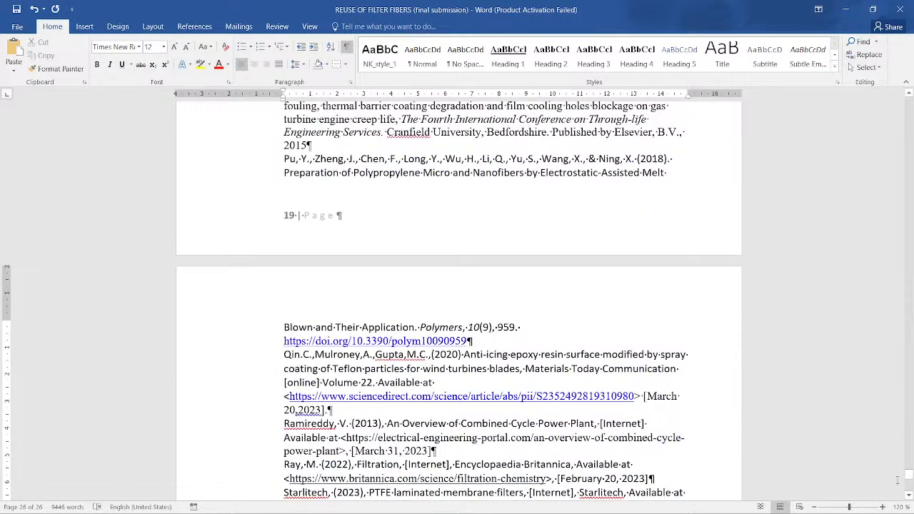
left_click(898, 480)
left_click_drag(910, 475, 910, 99)
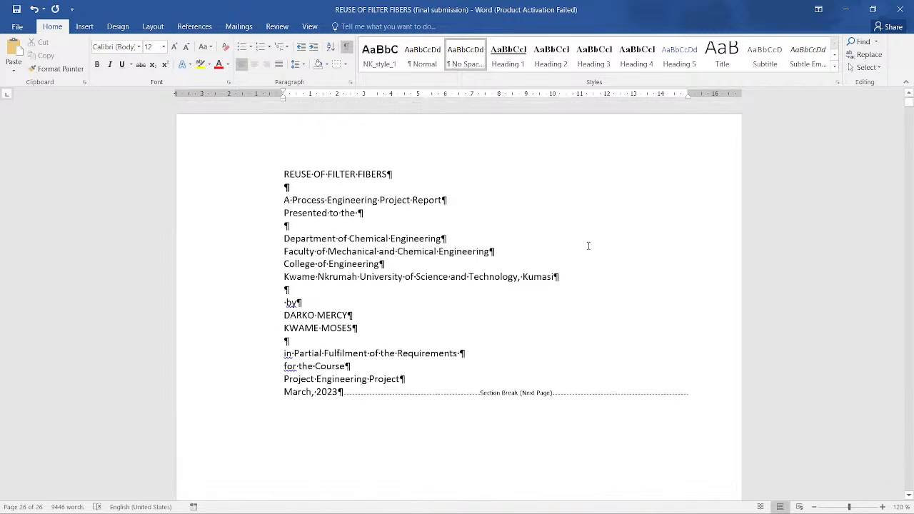
left_click(473, 276)
scroll(457, 314, "down", 6)
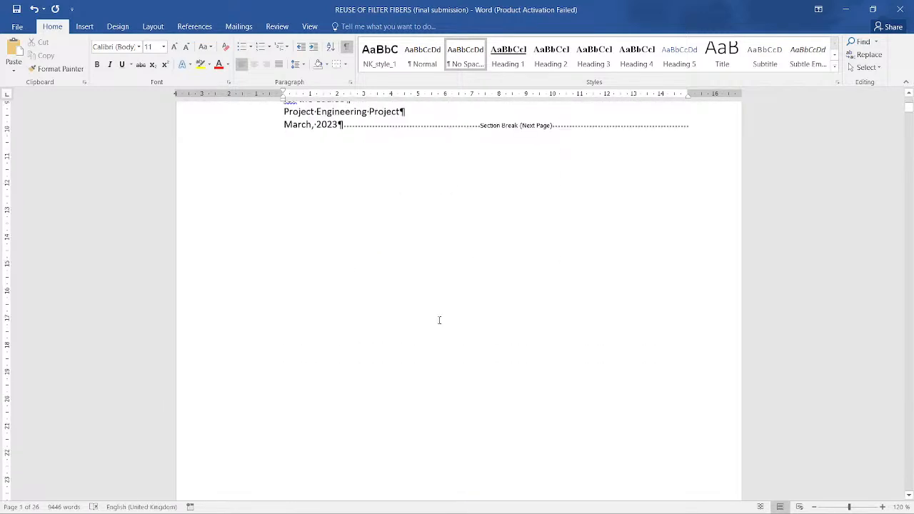
scroll(439, 321, "down", 1)
scroll(438, 317, "up", 5)
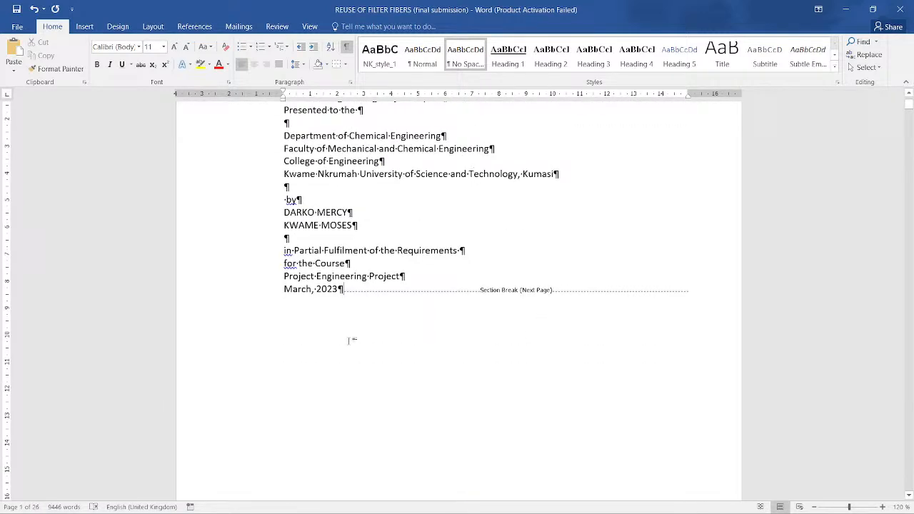
key("Delete")
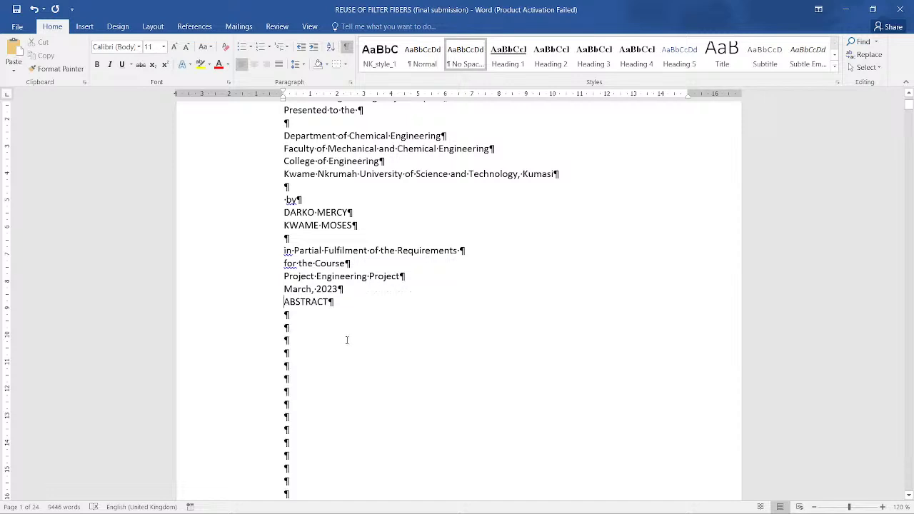
Insert nine blank lines between "March, 2023" and ABSTRACT, and hide the formatting marks.
key("Return")
key("Return")
key("Return")
key("Return")
key("Return")
key("Return")
key("Return")
key("Return")
key("Return")
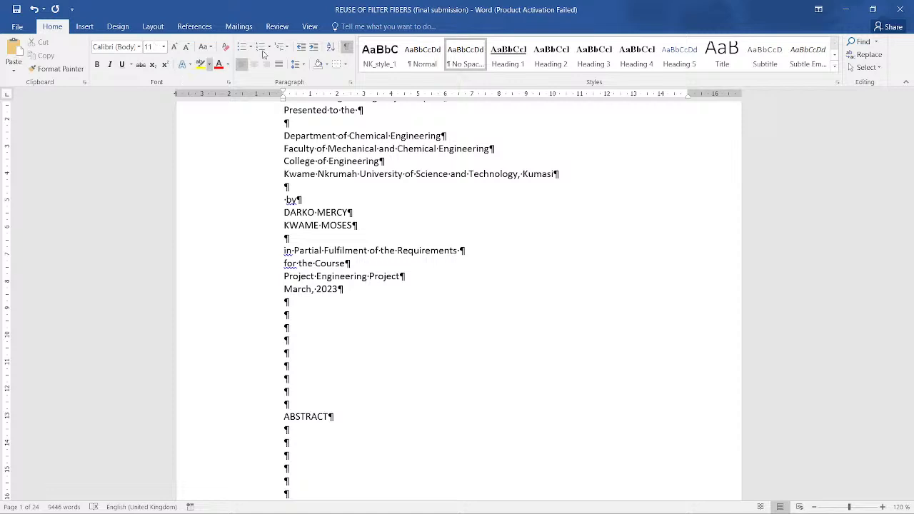
left_click(349, 50)
scroll(419, 316, "down", 3)
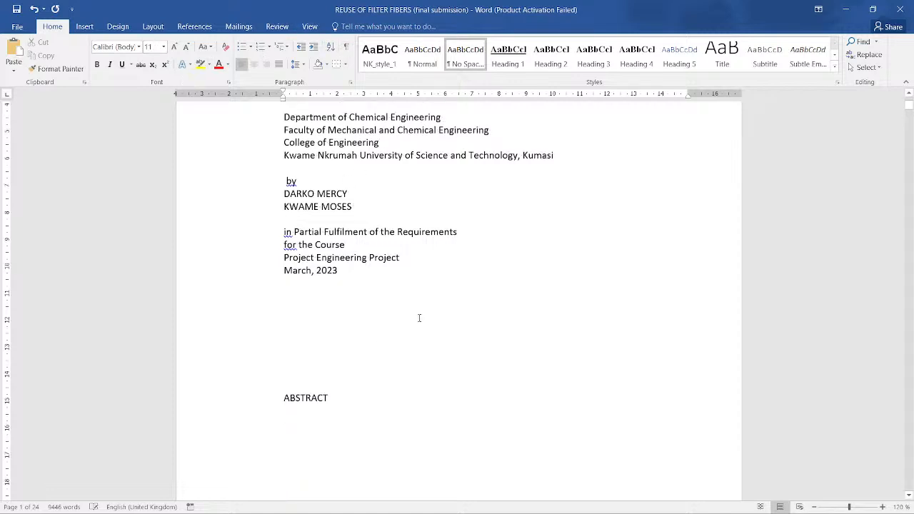
Add more blank lines above ABSTRACT until the heading moves to the start of page 2.
key("Return")
key("Return")
key("Return")
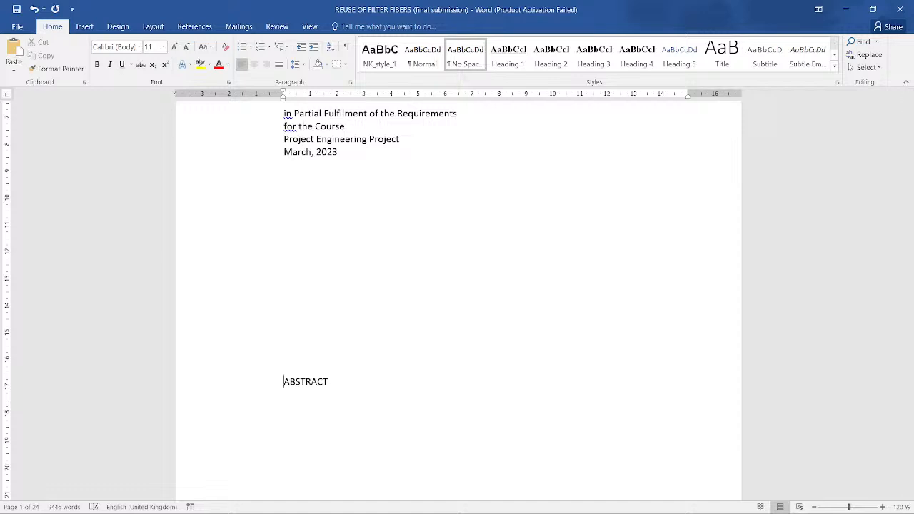
scroll(429, 293, "down", 5)
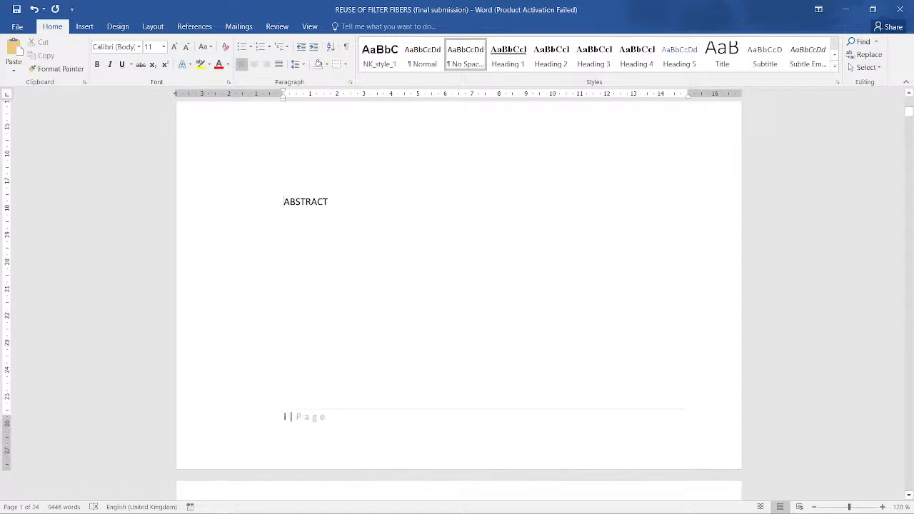
key("Return")
key("Return")
key("Return")
key("Return")
key("Return")
key("Return")
key("Return")
key("Return")
key("Return")
key("Return")
key("Return")
key("Return")
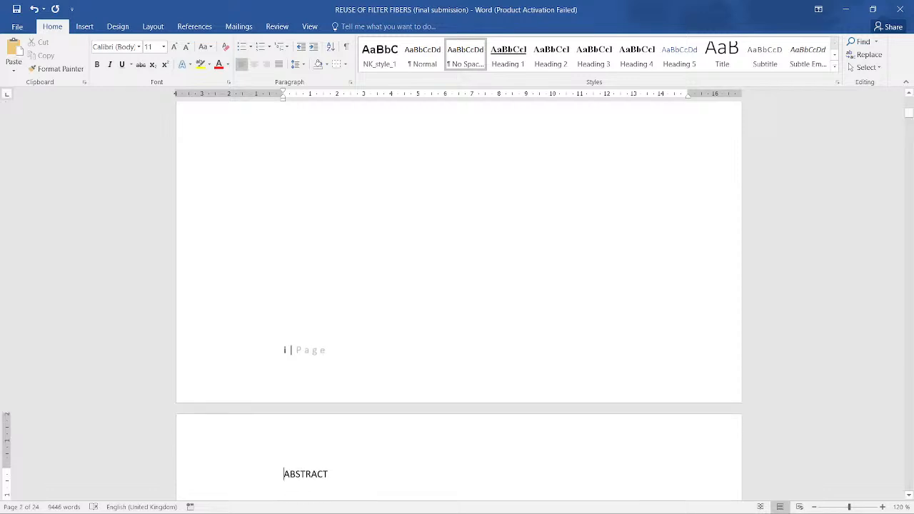
Insert blank lines above ACKNOWLEDGMENT until the heading moves onto the next page.
scroll(540, 270, "down", 10)
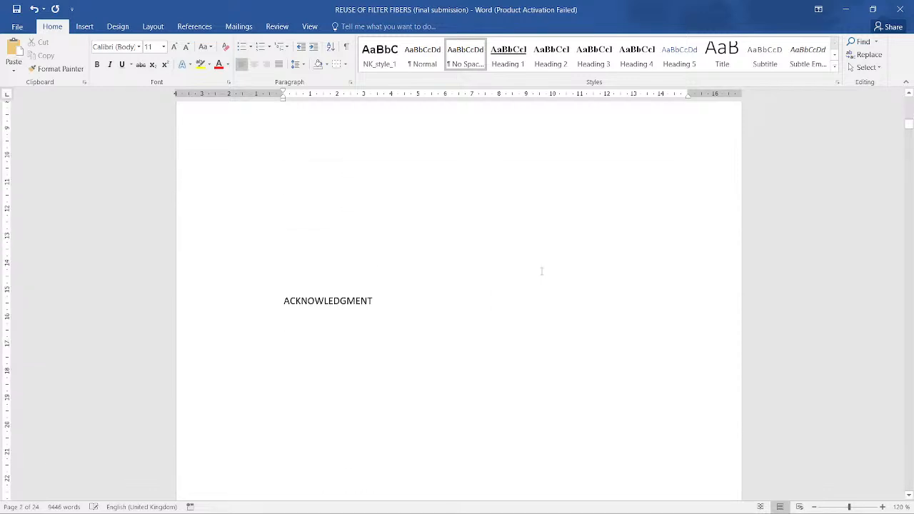
scroll(346, 285, "down", 3)
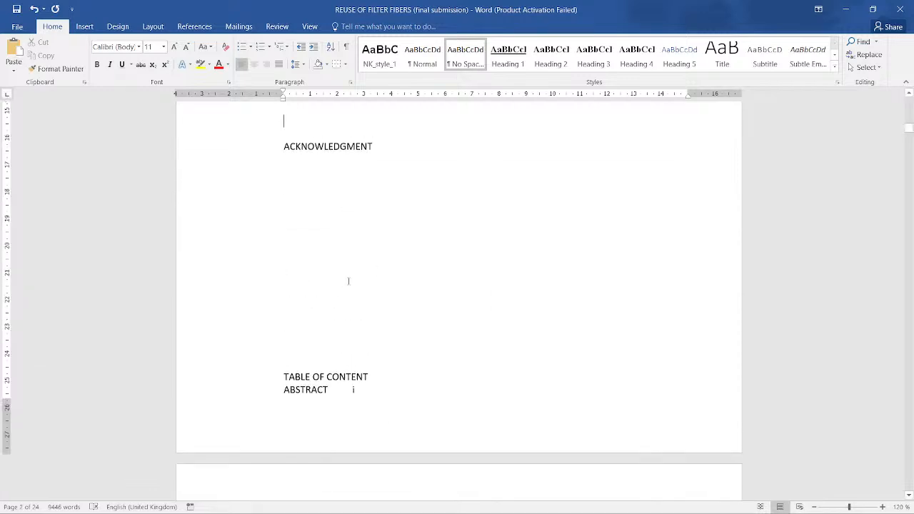
key("Return")
key("Return")
key("Return")
key("Return")
key("Return")
key("Return")
key("Return")
key("Return")
key("Return")
key("Return")
key("Return")
key("Return")
key("Return")
key("Return")
key("Return")
key("Return")
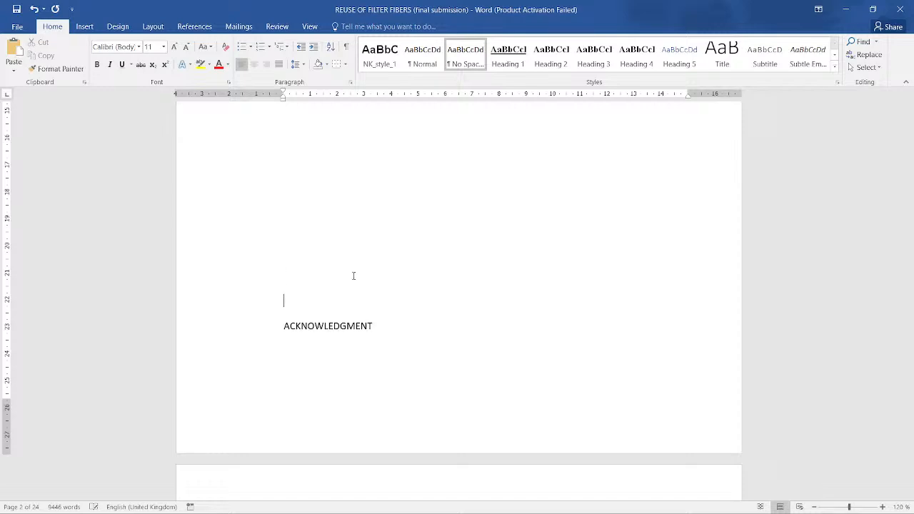
key("Return")
scroll(352, 290, "down", 6)
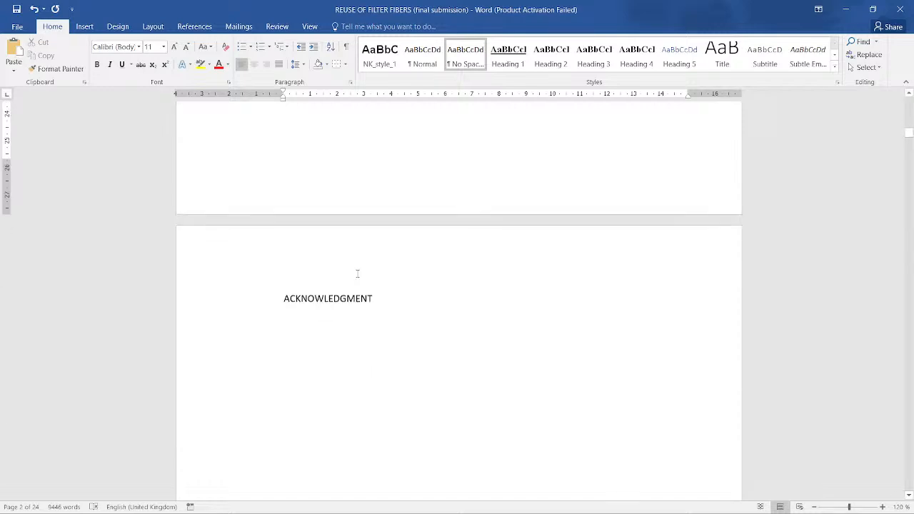
Insert blank lines above the TABLE OF CONTENT heading until the whole list starts on a new page.
scroll(335, 318, "down", 6)
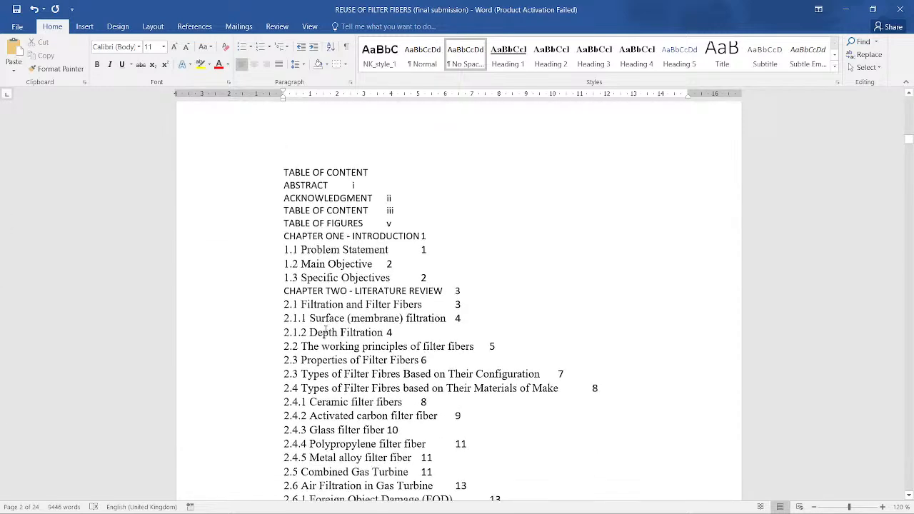
left_click(241, 236)
left_click(292, 147)
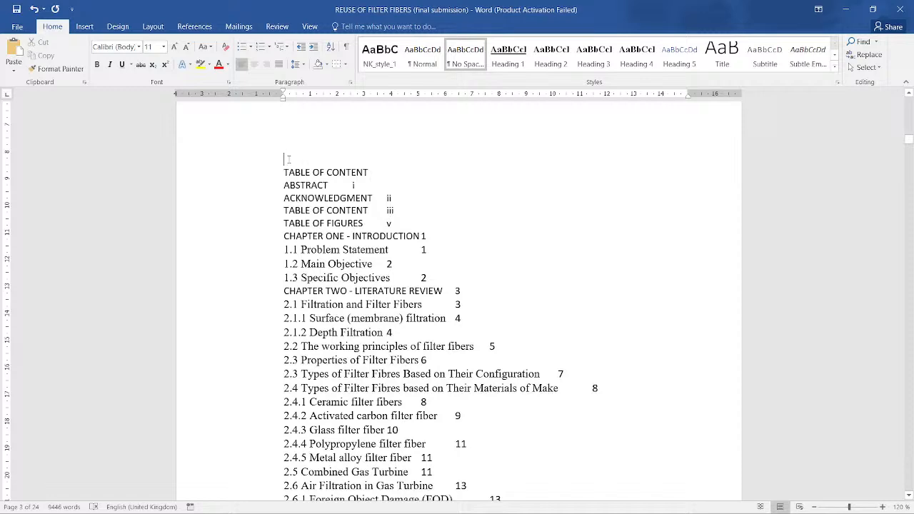
key("Return")
key("Return")
key("Return")
key("Return")
key("Return")
key("Return")
key("Return")
key("Return")
key("Return")
key("Return")
key("Return")
key("Return")
key("Return")
key("Return")
key("Return")
key("Return")
key("Return")
key("Return")
key("Return")
key("Return")
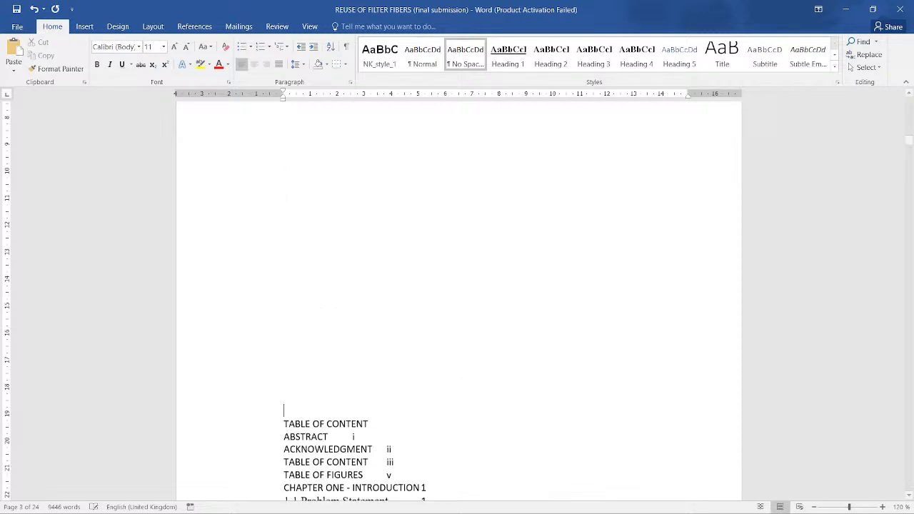
scroll(457, 300, "down", 8)
key("Return")
key("Return")
key("Return")
key("Return")
key("Return")
key("Return")
key("Return")
key("Return")
key("Return")
key("Return")
key("Return")
key("Return")
key("Return")
key("Return")
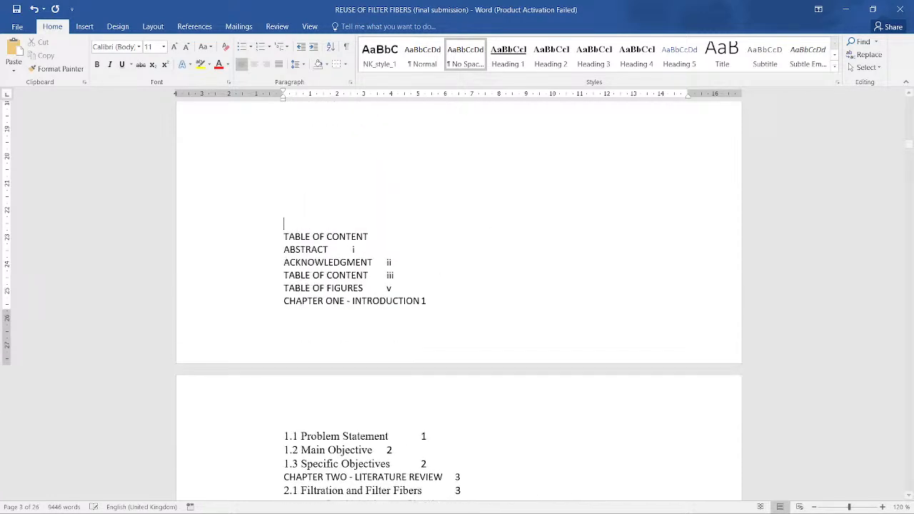
key("Return")
key("Return")
key("Return")
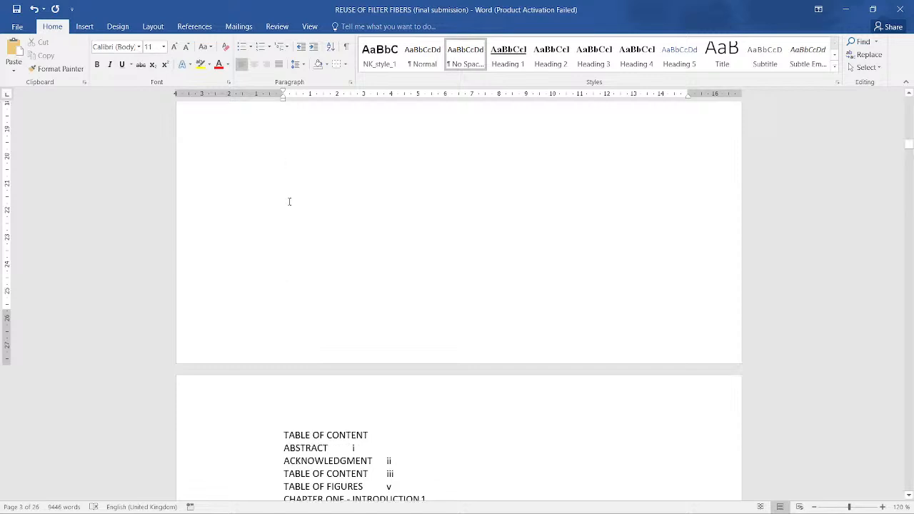
scroll(428, 347, "down", 2)
left_click(431, 331)
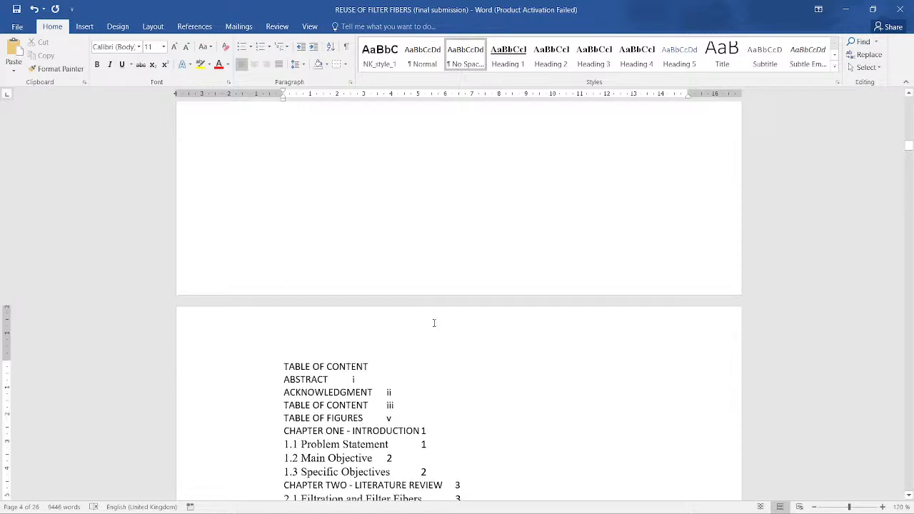
Create a new blank document and enter two lines of filler text starting with "Sld" and made of repeated s words.
key("ctrl+n")
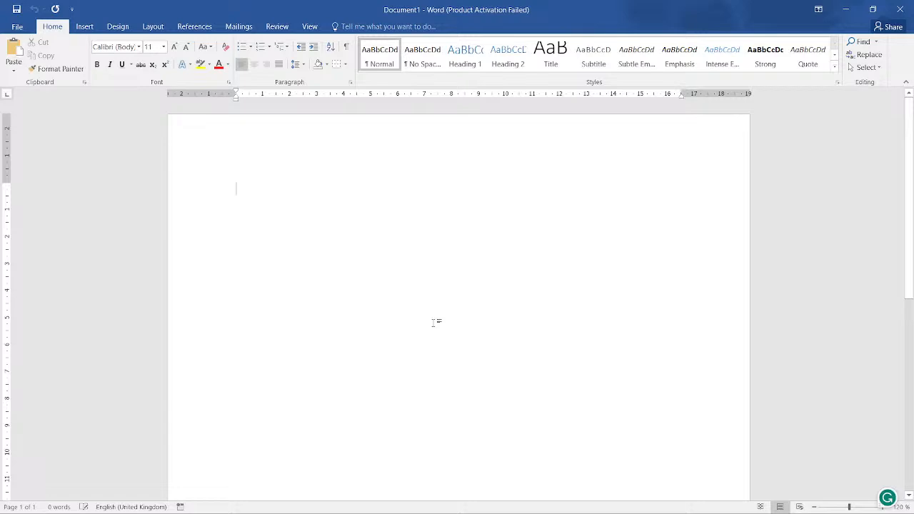
type("sld")
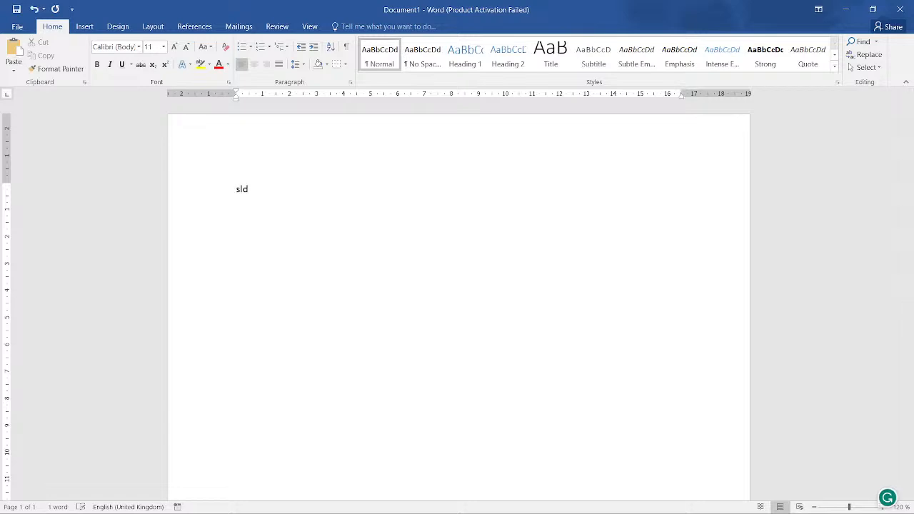
type("sssssssssssssssssssssssssssssssss ")
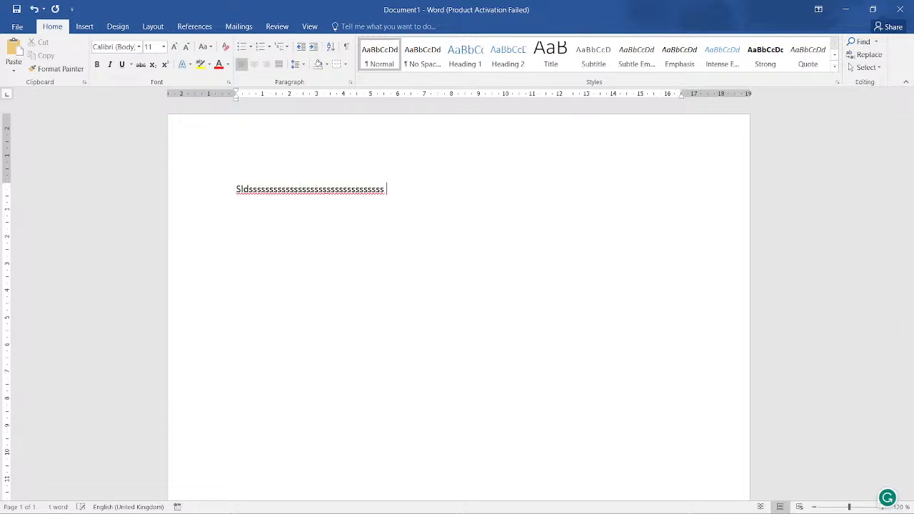
type("sssssssssssssss")
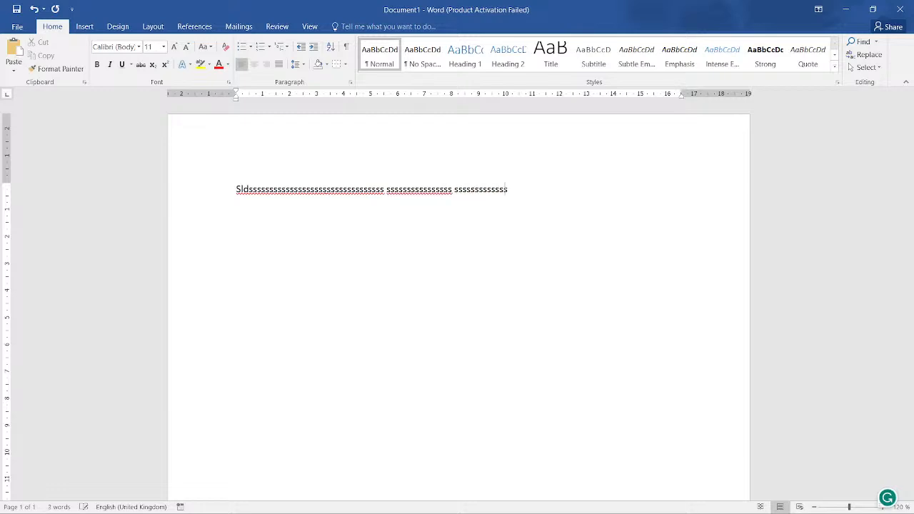
type("ssss s")
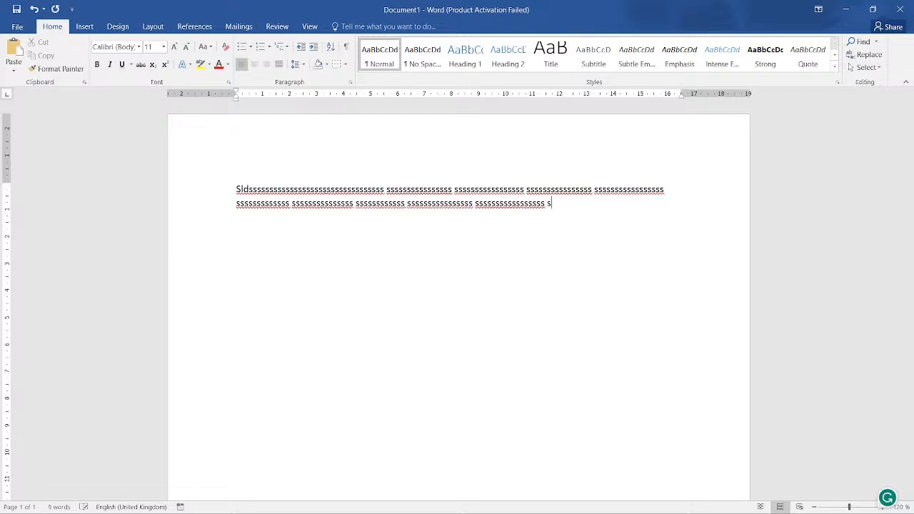
type("sssssssssss ssssssssssss")
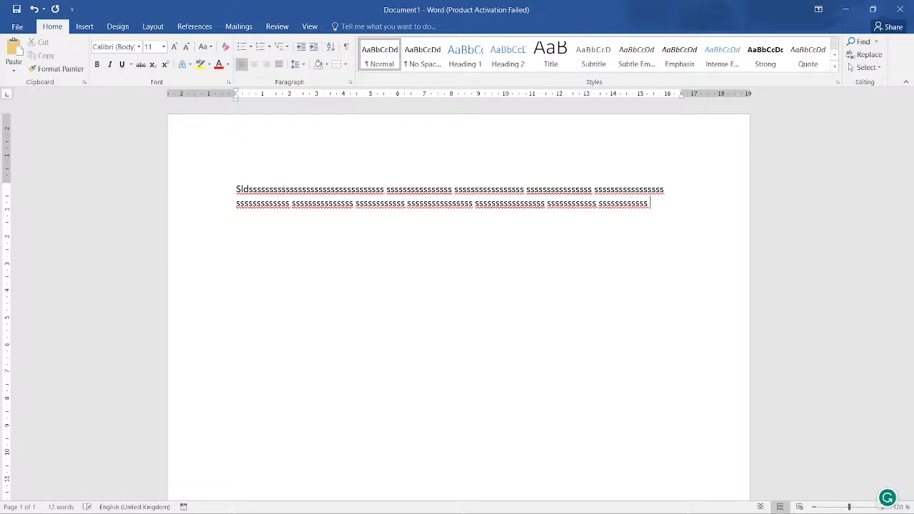
Copy the filler paragraph and paste it repeatedly to fill several pages of the new document.
key("ctrl+a")
left_click(436, 323)
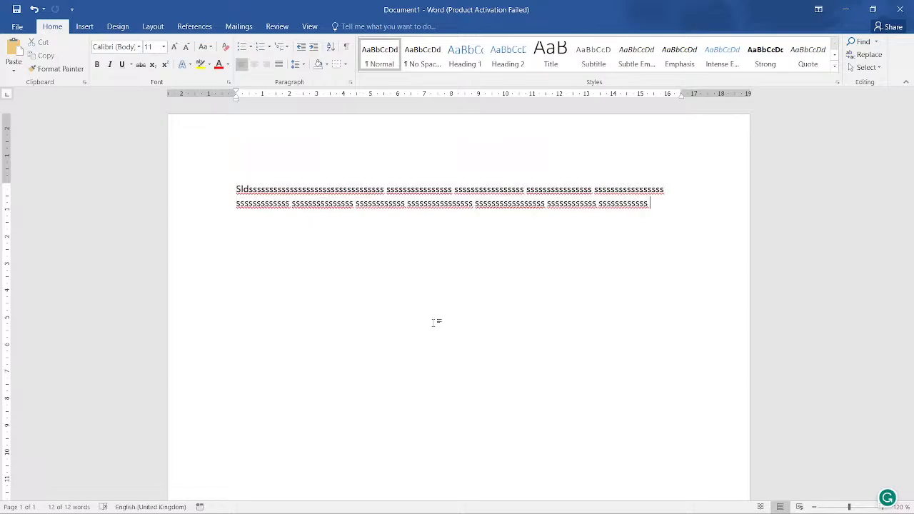
key("ctrl+v")
key("ctrl+v")
key("ctrl+v")
key("ctrl+v")
key("ctrl+v")
key("ctrl+v")
key("ctrl+v")
key("ctrl+v")
key("ctrl+v")
key("ctrl+v")
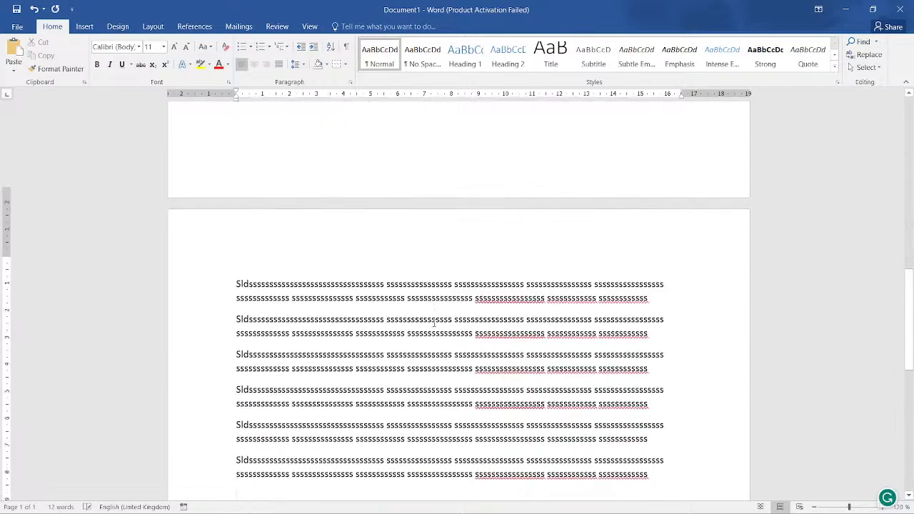
key("ctrl+v")
key("ctrl+v")
key("ctrl+v")
key("ctrl+v")
key("ctrl+v")
key("ctrl+v")
key("ctrl+v")
key("ctrl+v")
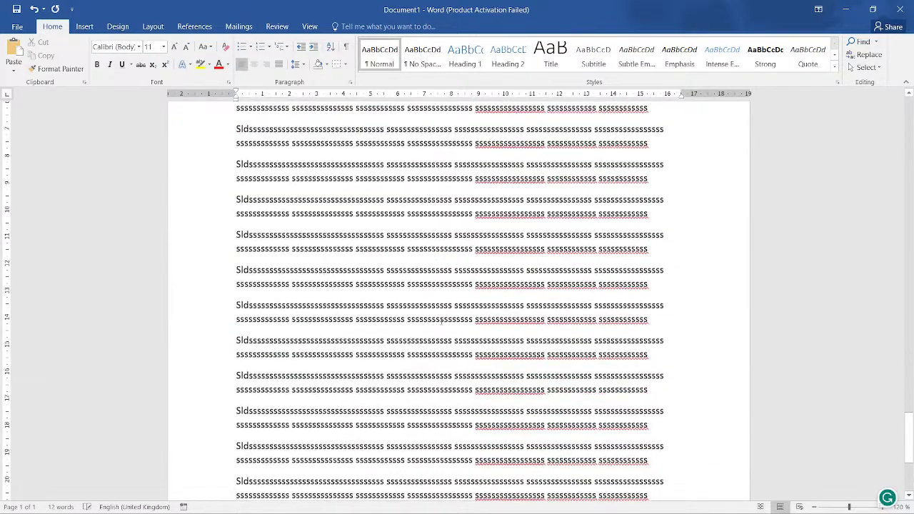
Paste six more copies of the filler paragraph at the end of the document.
key("ctrl+v")
key("ctrl+v")
key("ctrl+v")
key("ctrl+v")
key("ctrl+v")
key("ctrl+v")
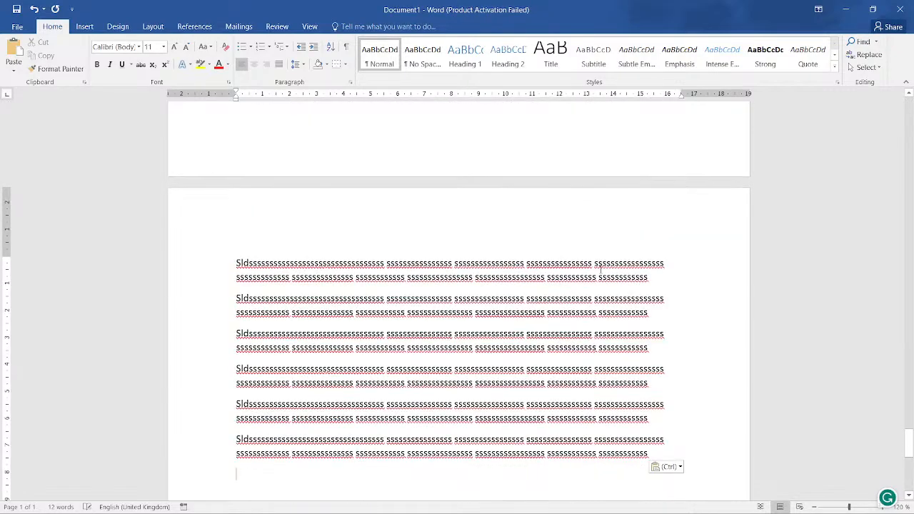
scroll(477, 162, "up", 15)
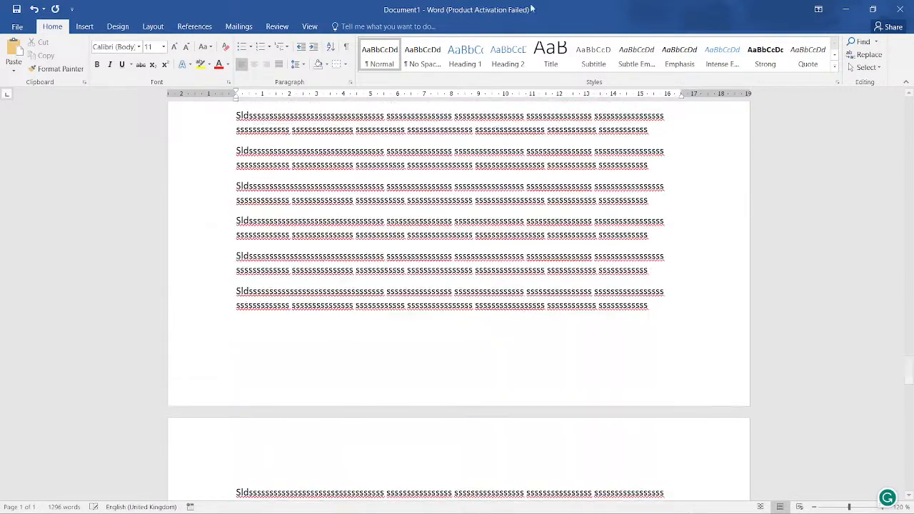
Insert blank lines above the first filler paragraph until all the text starts on page 2, leaving page 1 empty.
left_click_drag(908, 370, 909, 99)
left_click(763, 139)
left_click(514, 263)
left_click(149, 204)
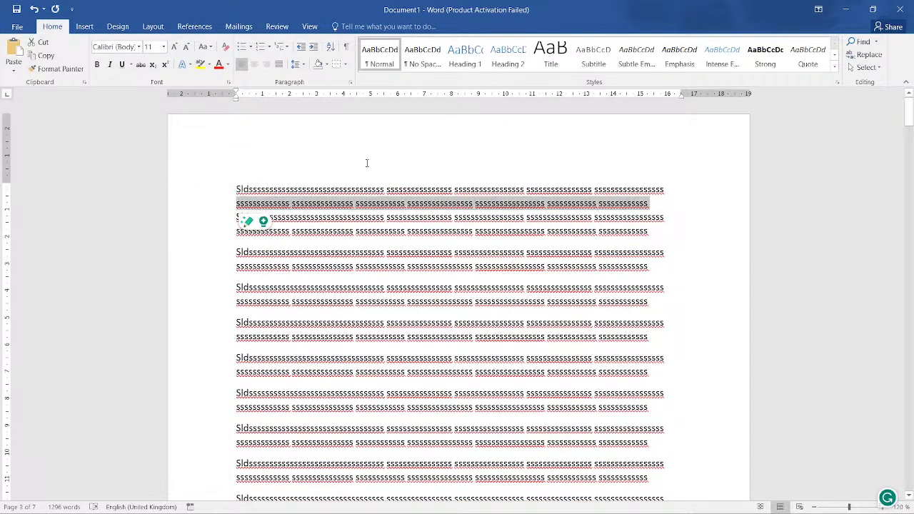
left_click(258, 159)
key("Return")
key("Return")
key("Return")
key("Return")
key("Return")
key("Return")
key("Return")
key("Return")
key("Return")
key("Return")
key("Return")
key("Return")
key("Return")
key("Return")
key("Return")
key("Return")
key("Return")
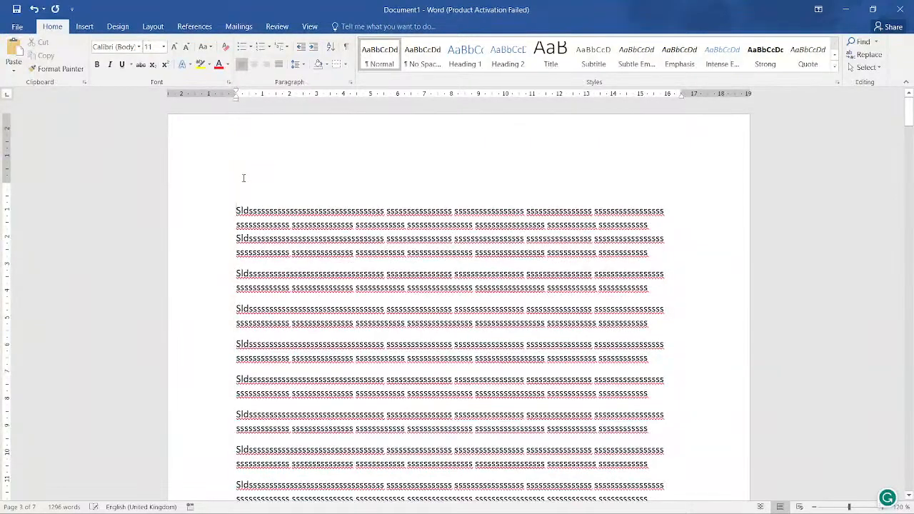
key("Return")
key("Return")
key("Return")
key("Return")
key("Return")
key("Return")
key("Return")
key("Return")
key("Return")
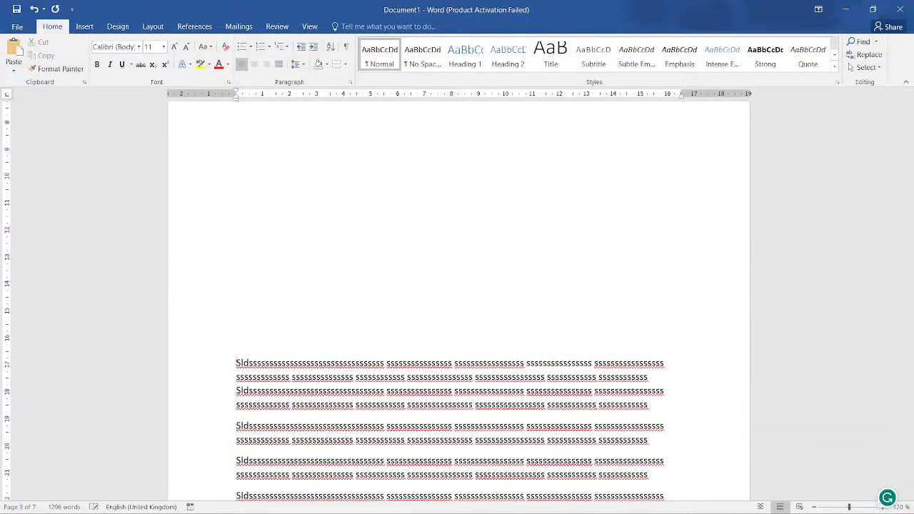
key("Return")
key("Return")
key("Return")
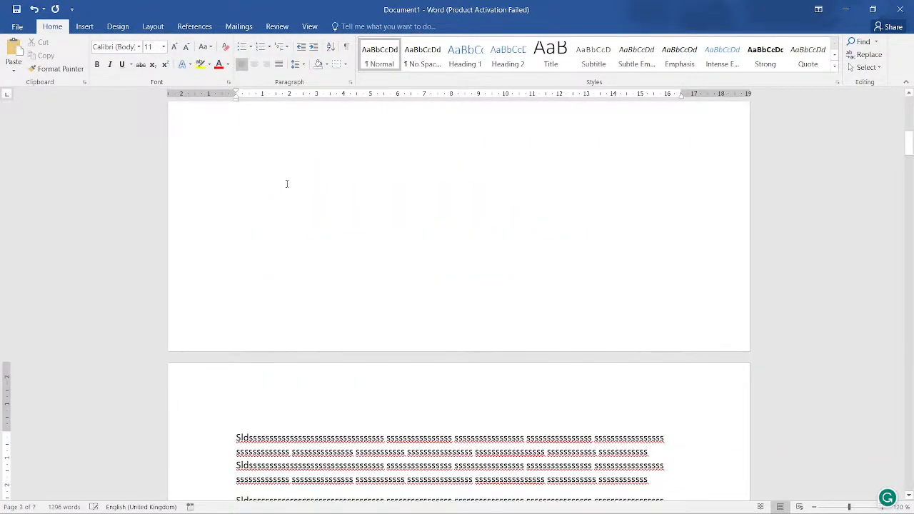
Insert a Next Page section break at the end of the blank first page.
left_click(287, 184)
scroll(336, 237, "down", 3)
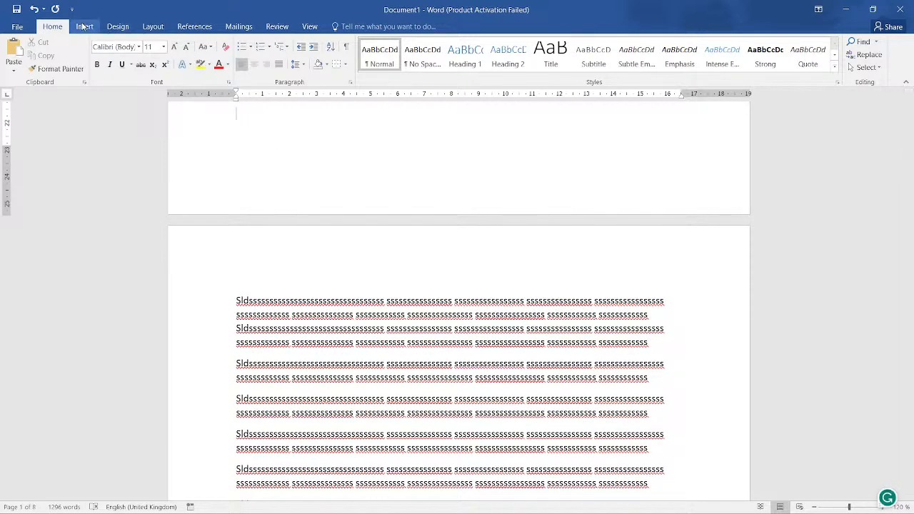
left_click(154, 27)
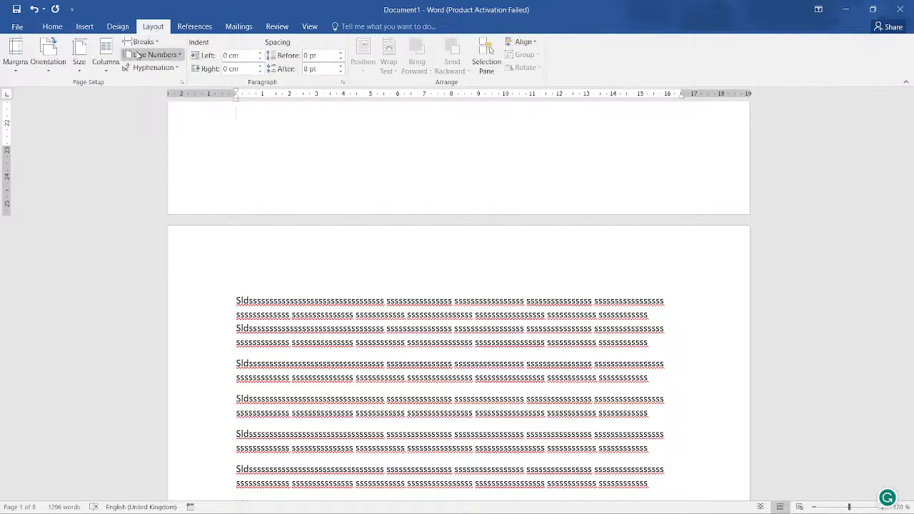
left_click(143, 41)
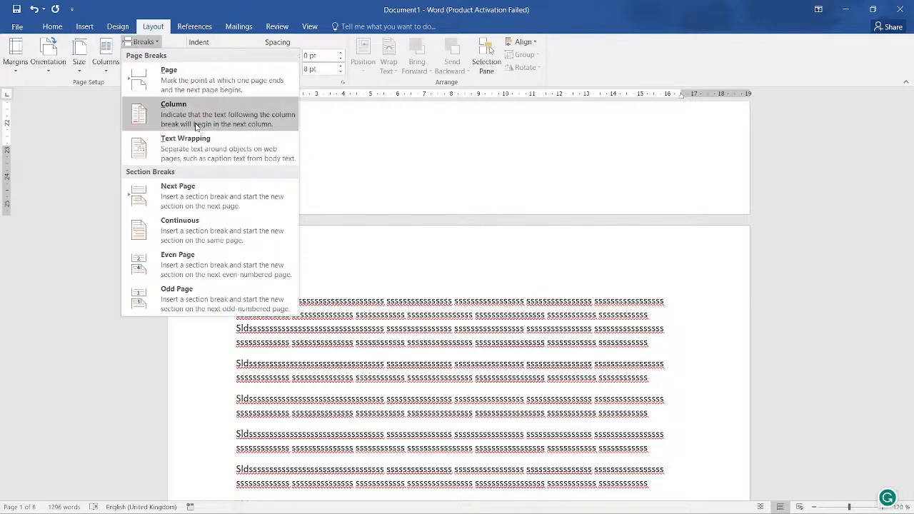
left_click(208, 204)
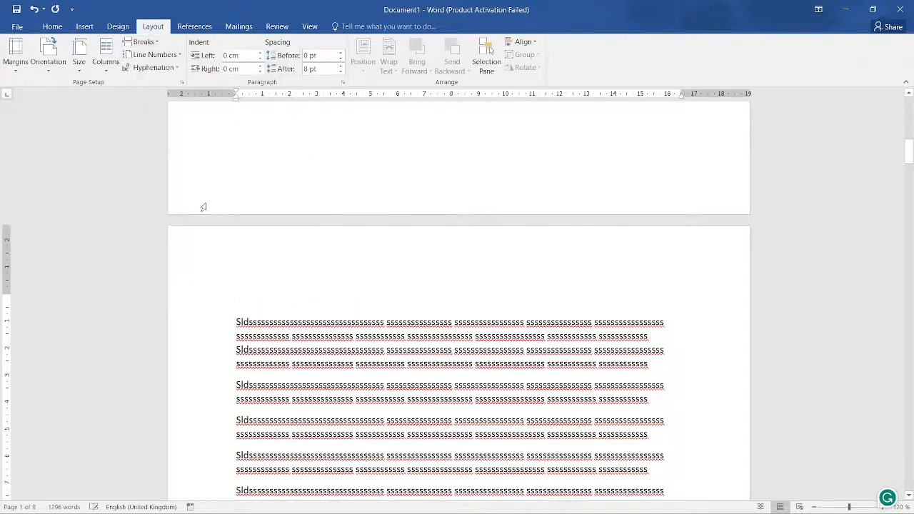
scroll(286, 176, "up", 5)
scroll(296, 187, "down", 4)
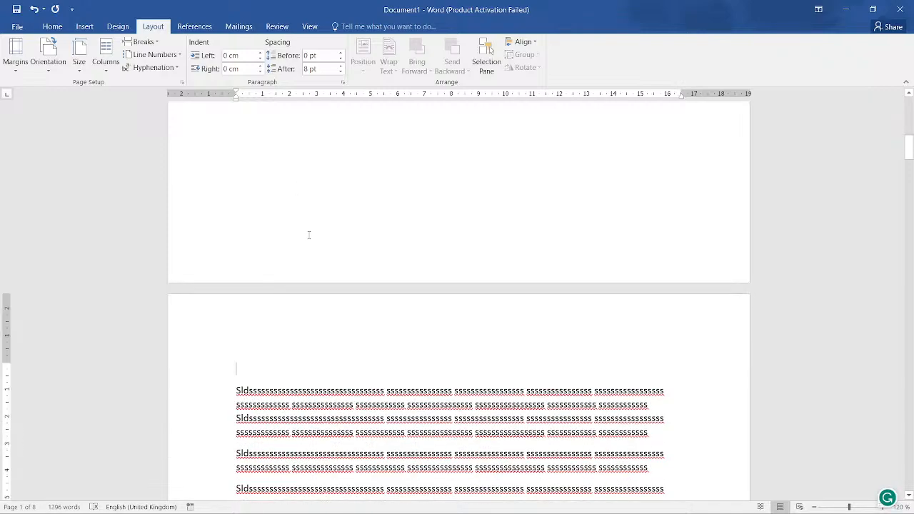
Insert a Next Page section break after the last paragraph on page 4 and delete the empty line at the start of page 5.
scroll(310, 208, "down", 5)
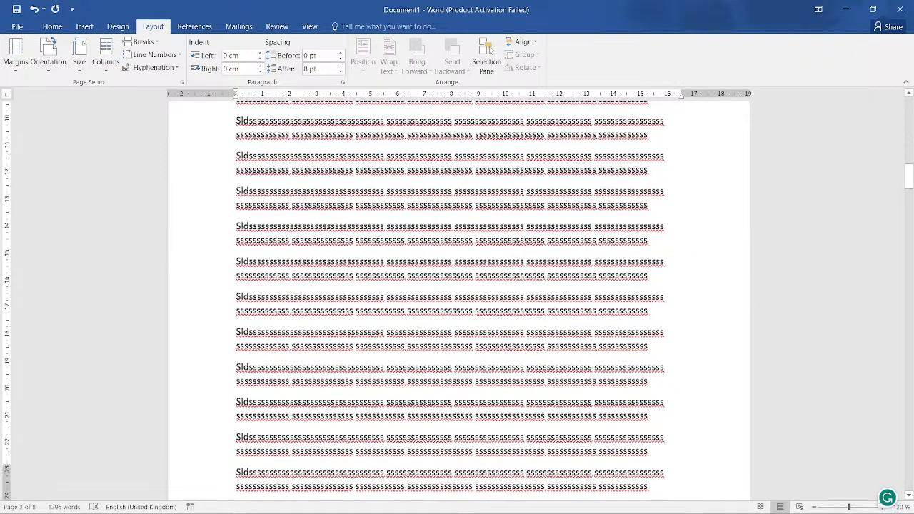
scroll(298, 155, "up", 3)
scroll(298, 155, "down", 3)
scroll(298, 155, "down", 3)
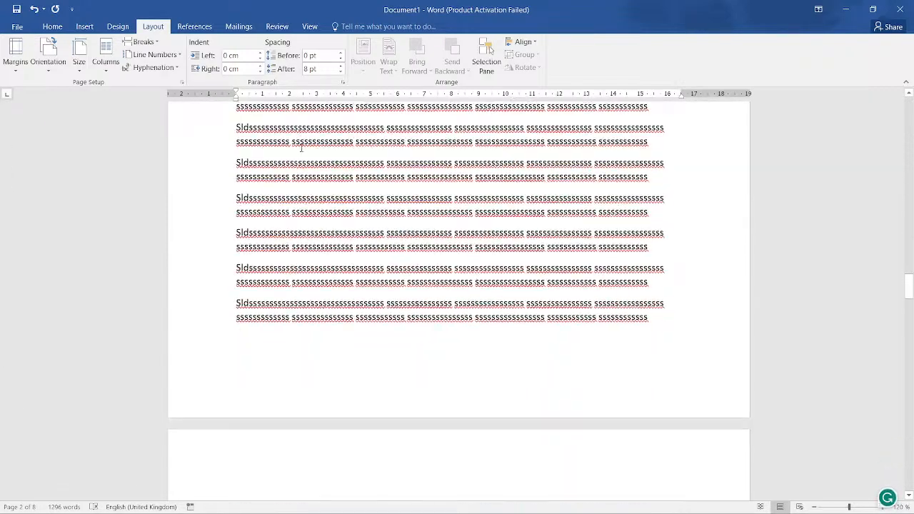
left_click(404, 232)
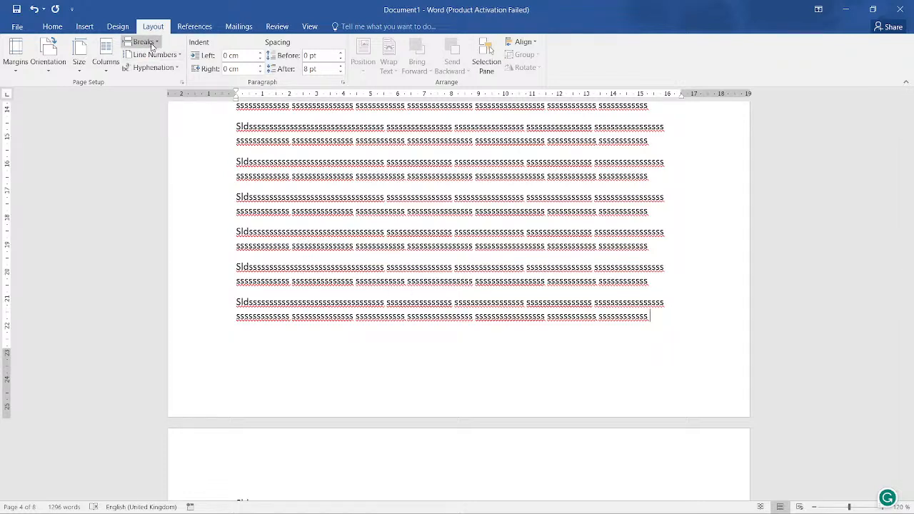
left_click(150, 44)
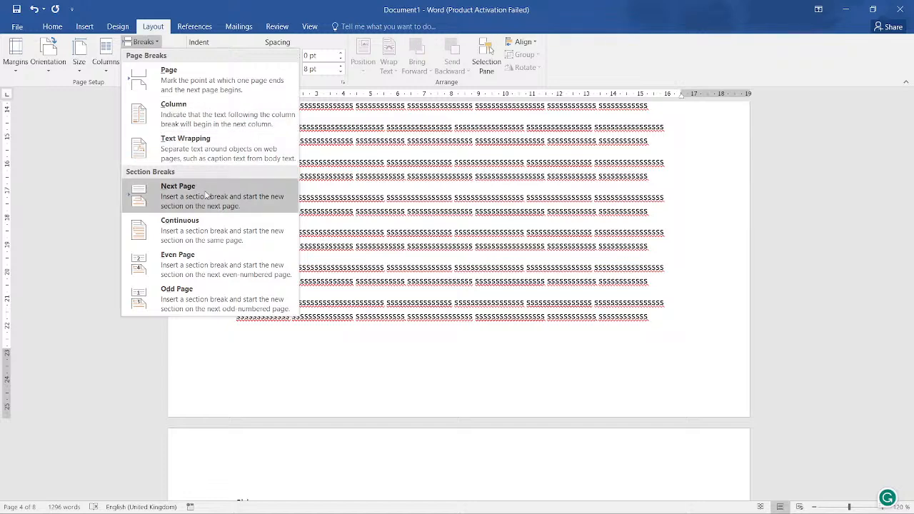
left_click(206, 195)
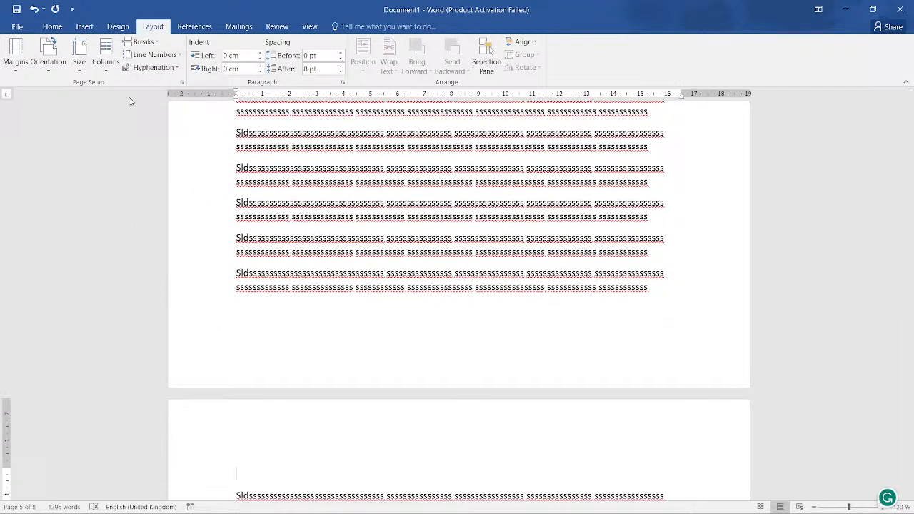
key("Delete")
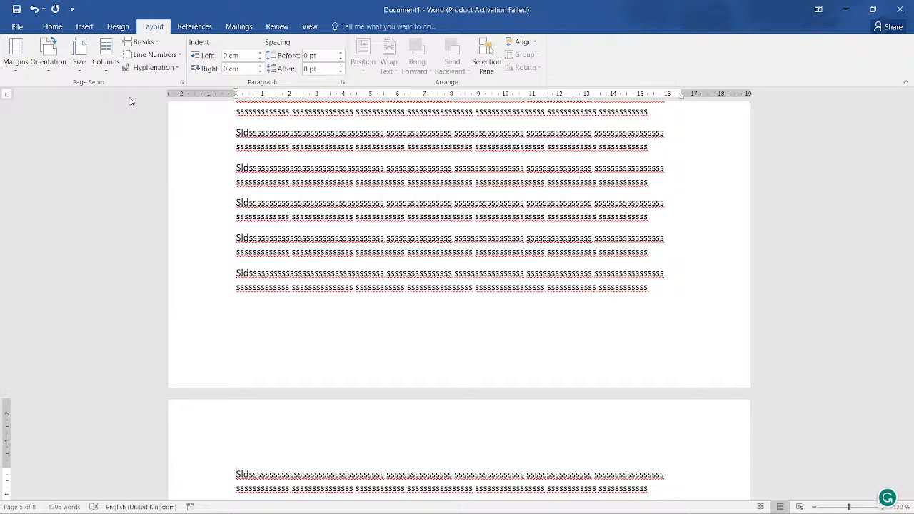
Show the formatting marks and check the section breaks throughout the document.
key("ctrl+shift+8")
scroll(489, 225, "up", 13)
scroll(503, 134, "up", 20)
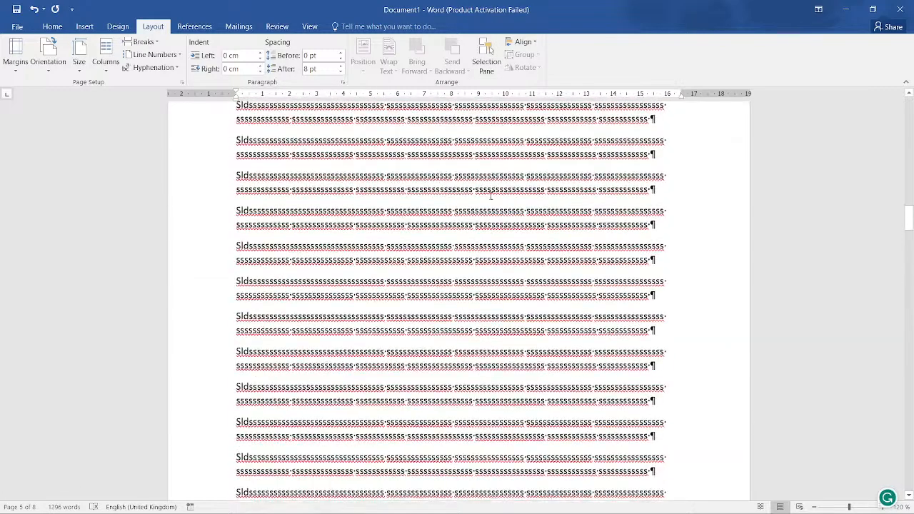
scroll(503, 135, "up", 5)
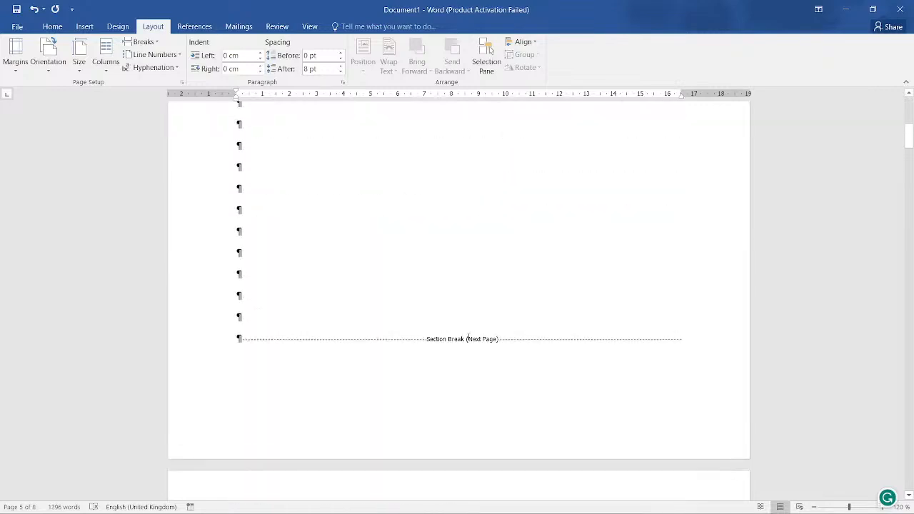
scroll(496, 271, "down", 8)
scroll(496, 271, "down", 10)
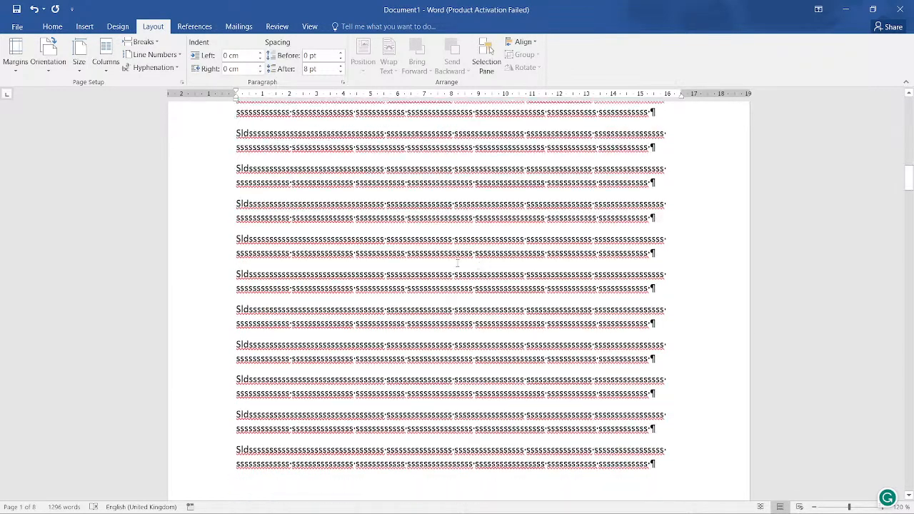
scroll(470, 201, "down", 20)
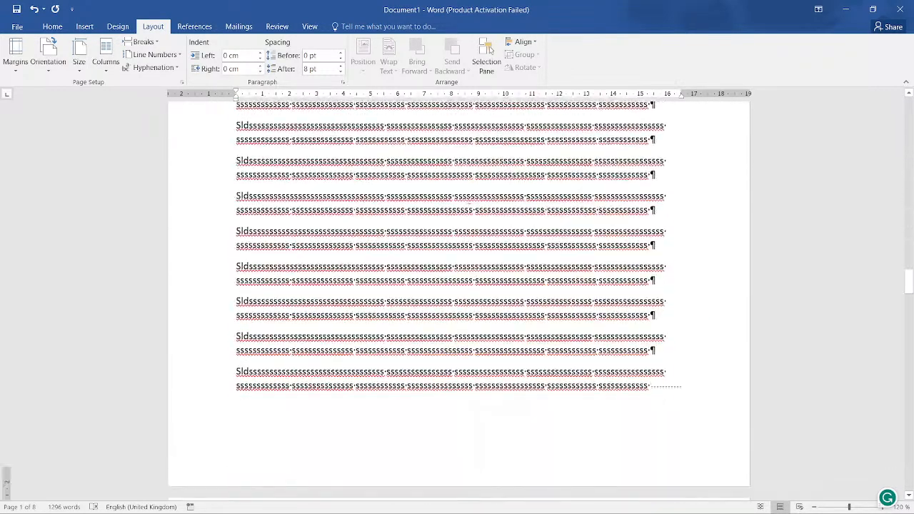
scroll(474, 195, "down", 20)
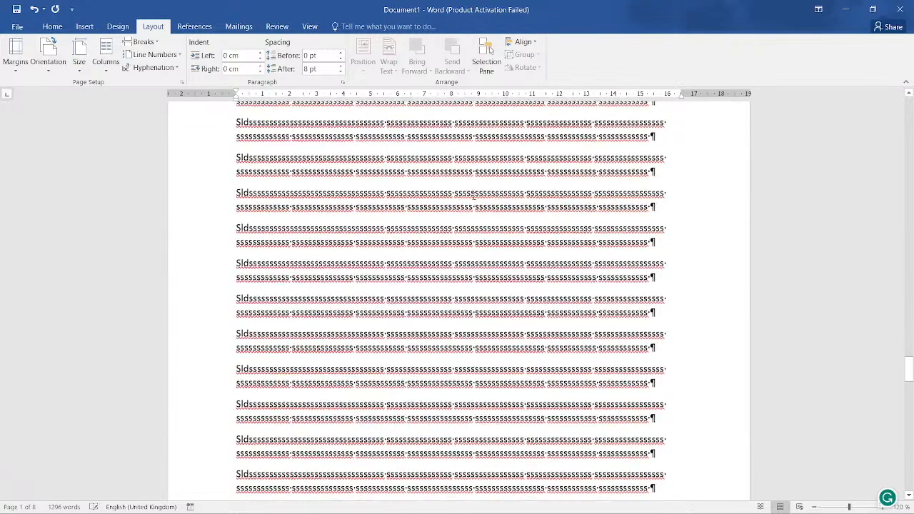
scroll(471, 195, "down", 10)
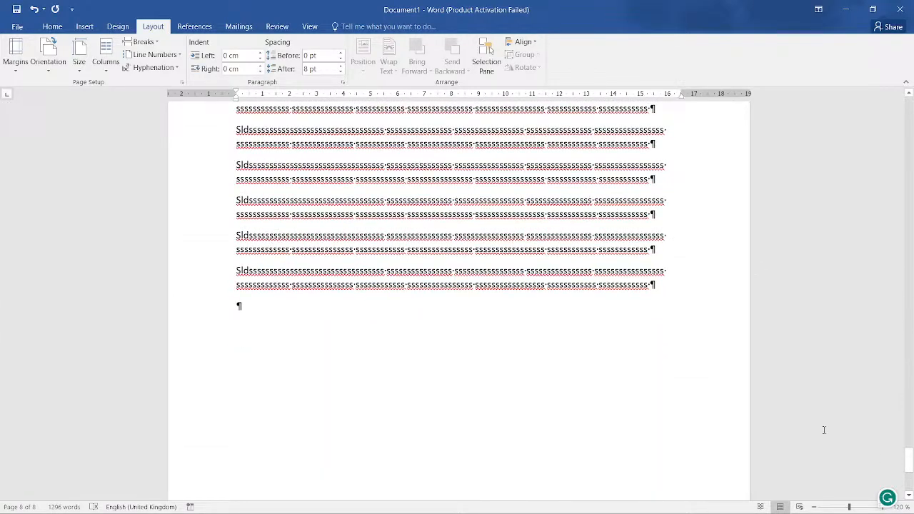
Shorten the last paragraph before the section break on page 4, deleting its closing words down to "sssssss" on the second line.
left_click_drag(910, 466, 910, 292)
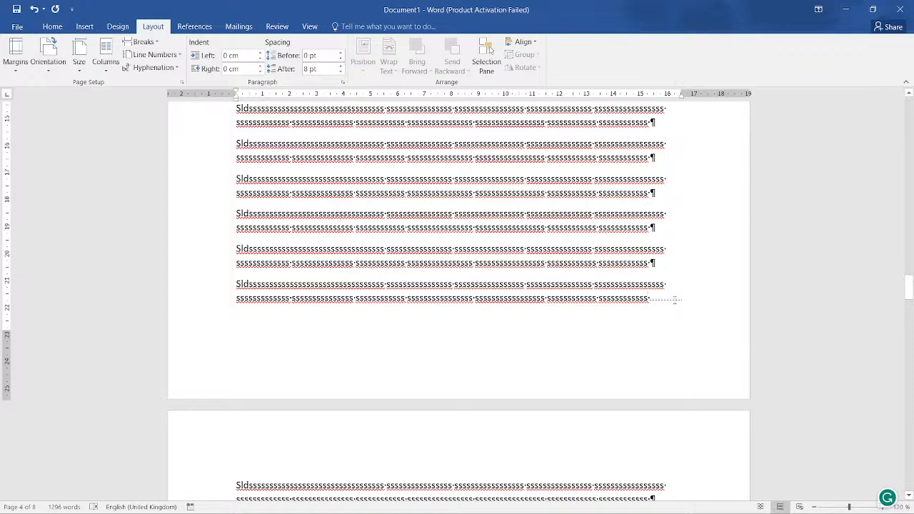
key("BackSpace")
key("BackSpace")
key("BackSpace")
key("BackSpace")
key("BackSpace")
key("BackSpace")
key("BackSpace")
key("BackSpace")
key("BackSpace")
key("BackSpace")
key("BackSpace")
key("BackSpace")
key("BackSpace")
key("BackSpace")
key("BackSpace")
key("BackSpace")
key("BackSpace")
key("BackSpace")
key("BackSpace")
key("BackSpace")
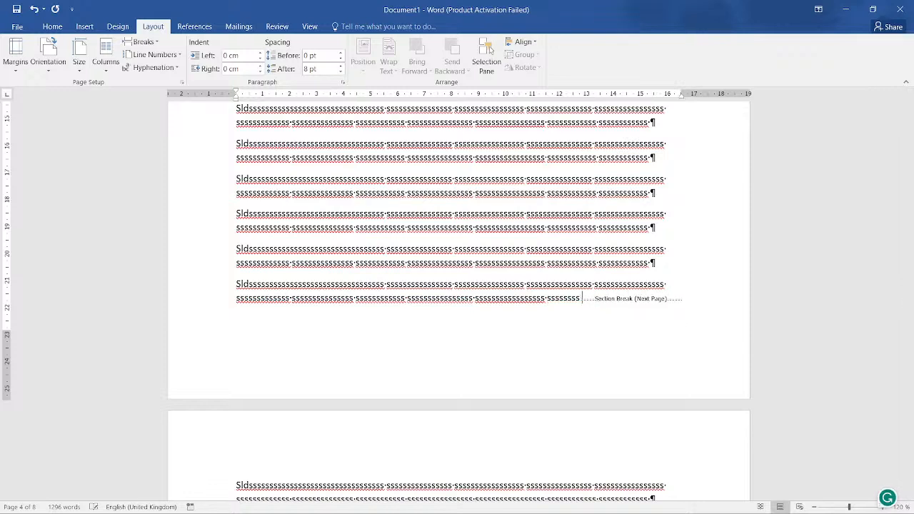
key("BackSpace")
key("BackSpace")
key("BackSpace")
key("BackSpace")
key("BackSpace")
key("BackSpace")
key("BackSpace")
key("BackSpace")
key("BackSpace")
key("BackSpace")
key("BackSpace")
key("BackSpace")
key("BackSpace")
key("BackSpace")
key("BackSpace")
key("BackSpace")
key("BackSpace")
key("BackSpace")
key("BackSpace")
key("BackSpace")
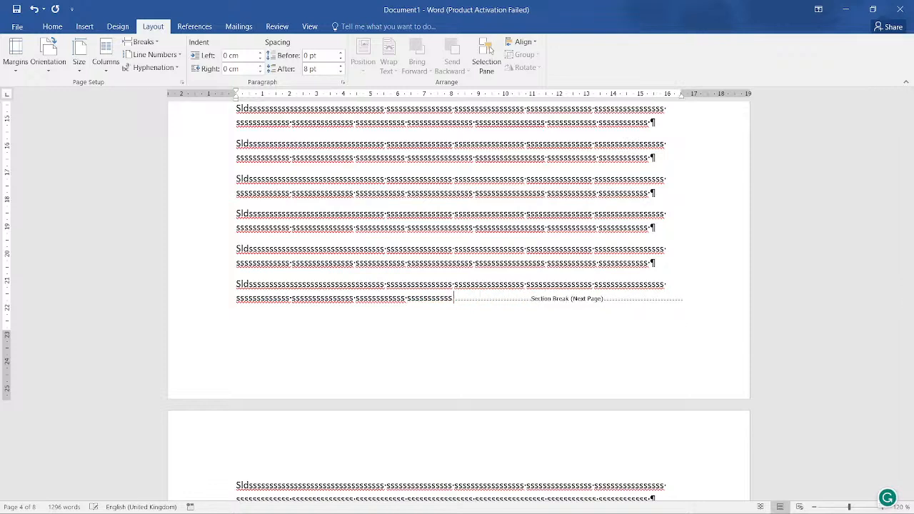
key("BackSpace")
key("BackSpace")
key("BackSpace")
key("BackSpace")
key("BackSpace")
key("BackSpace")
key("BackSpace")
key("BackSpace")
key("BackSpace")
key("BackSpace")
key("BackSpace")
key("BackSpace")
key("BackSpace")
key("BackSpace")
key("BackSpace")
key("BackSpace")
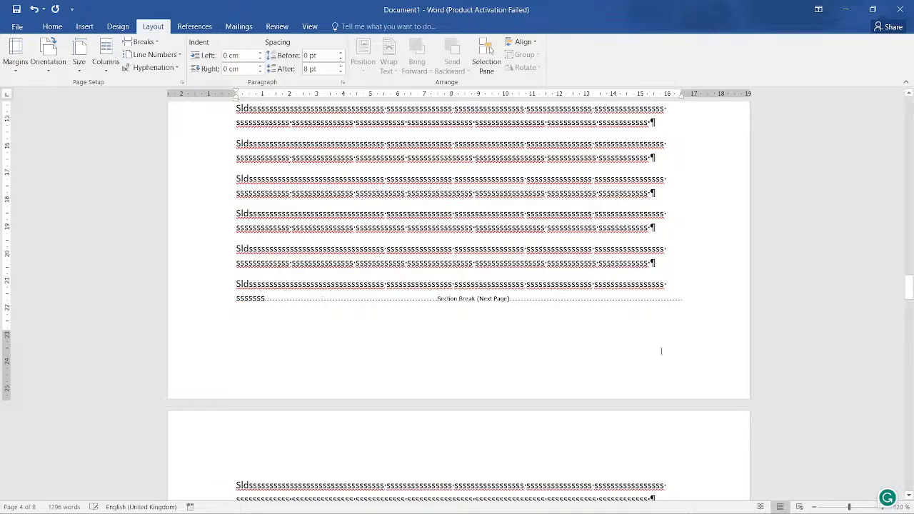
Set the second section's page numbers to the i, ii, iii format, starting at i.
scroll(666, 329, "up", 10)
left_click_drag(908, 259, 911, 115)
left_click(571, 315)
scroll(578, 279, "down", 10)
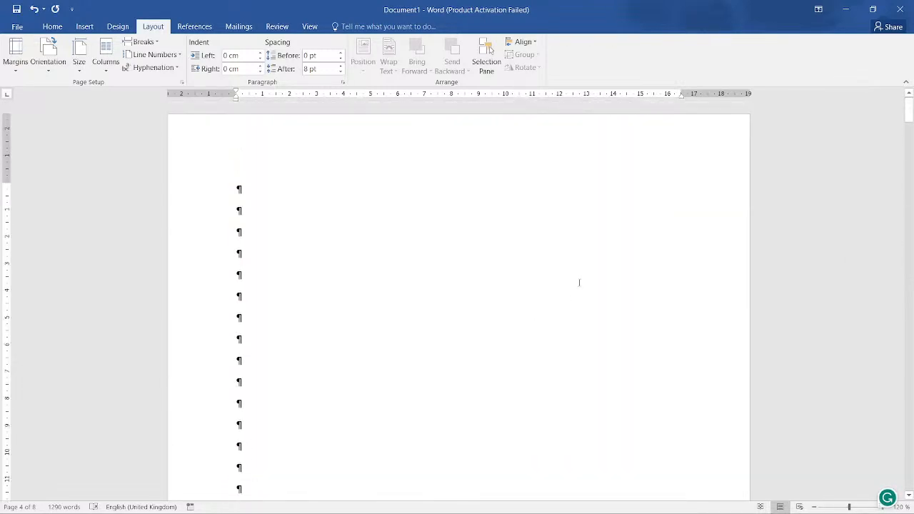
scroll(577, 275, "down", 15)
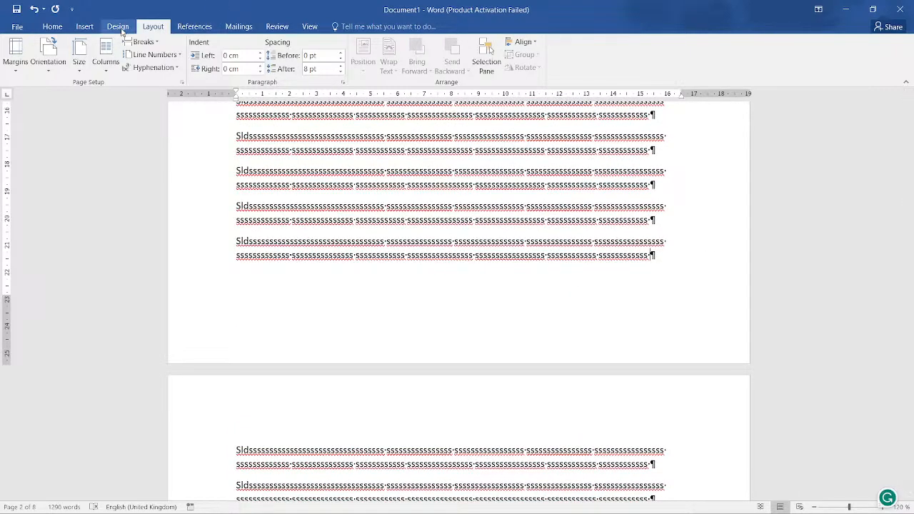
left_click(83, 29)
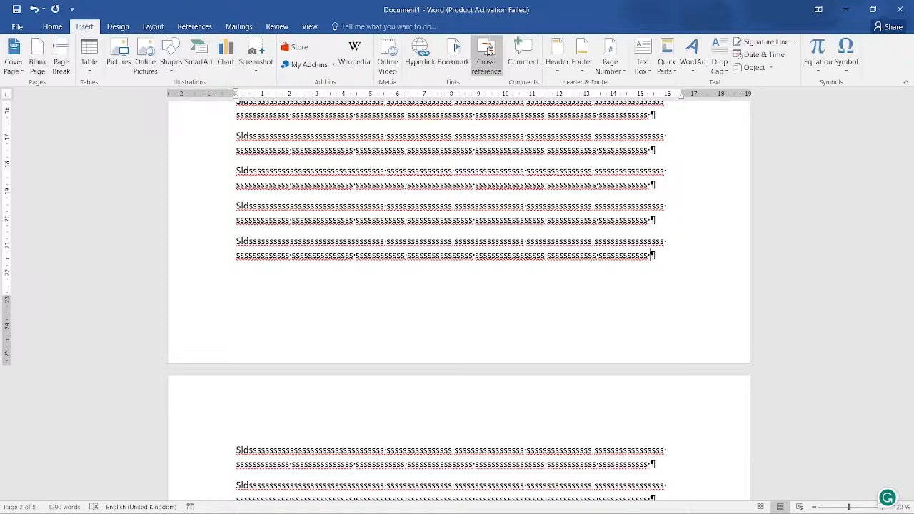
left_click(611, 57)
left_click(645, 143)
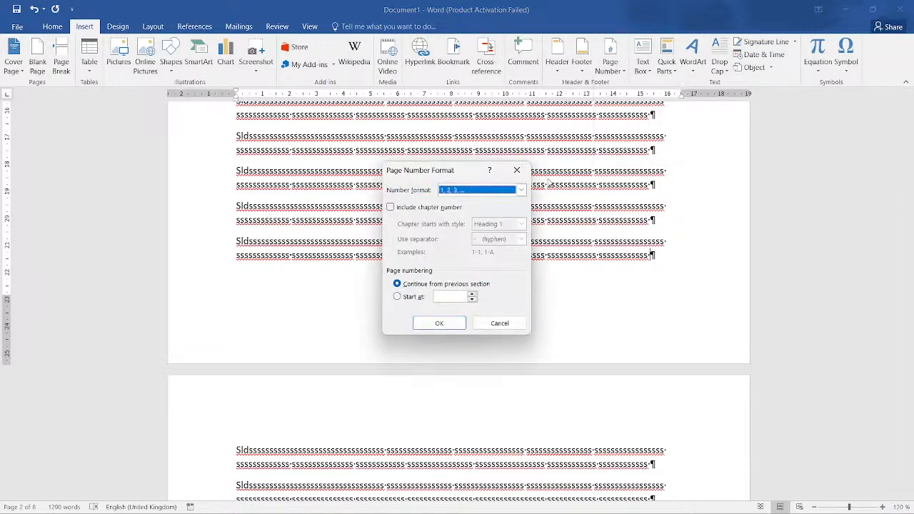
left_click(469, 192)
left_click(472, 236)
left_click(411, 298)
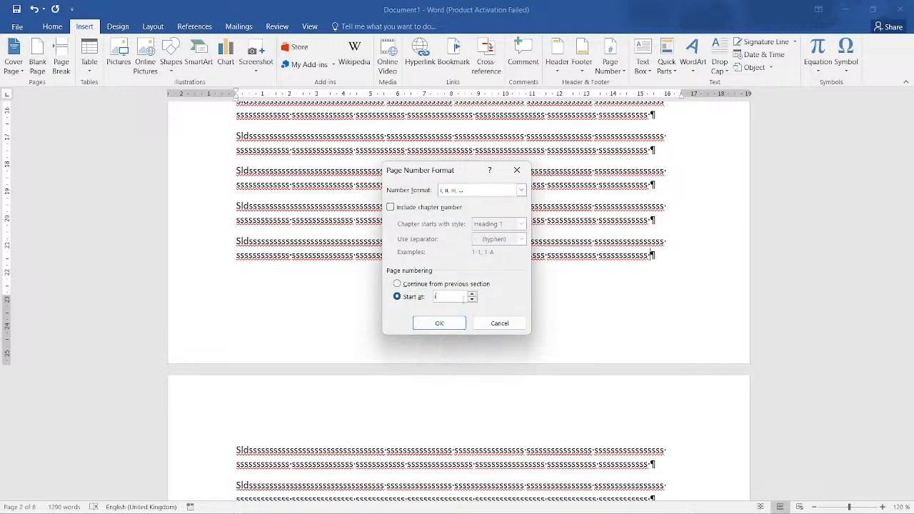
left_click(451, 322)
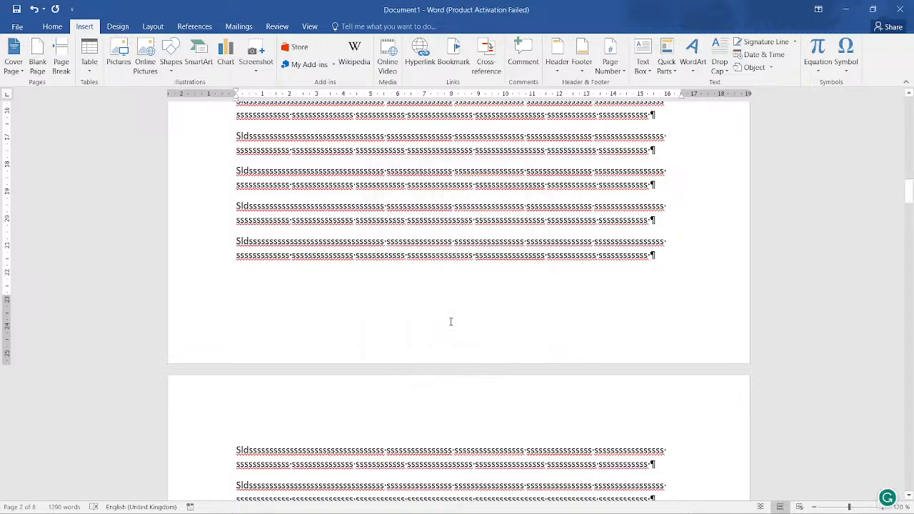
Insert a right-aligned bottom-of-page number with the "Page" label and accent bar, and return to the body text.
scroll(451, 322, "down", 2)
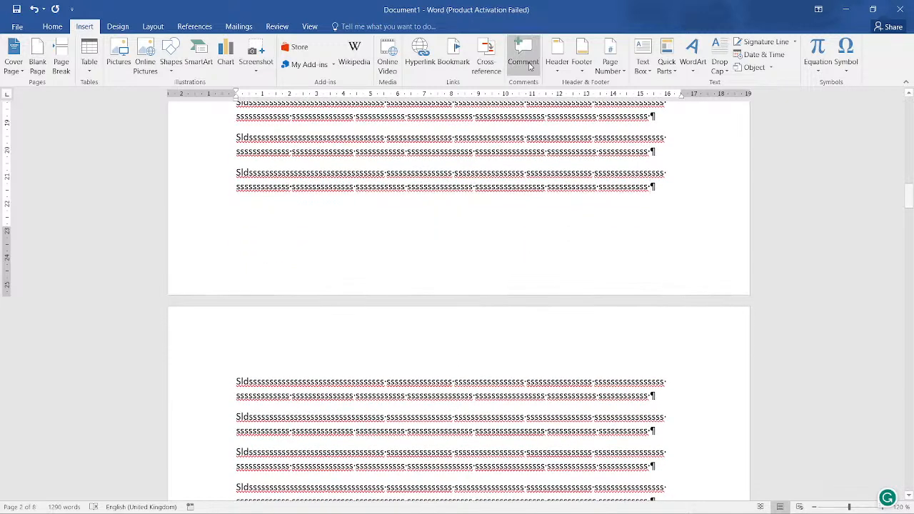
left_click(610, 59)
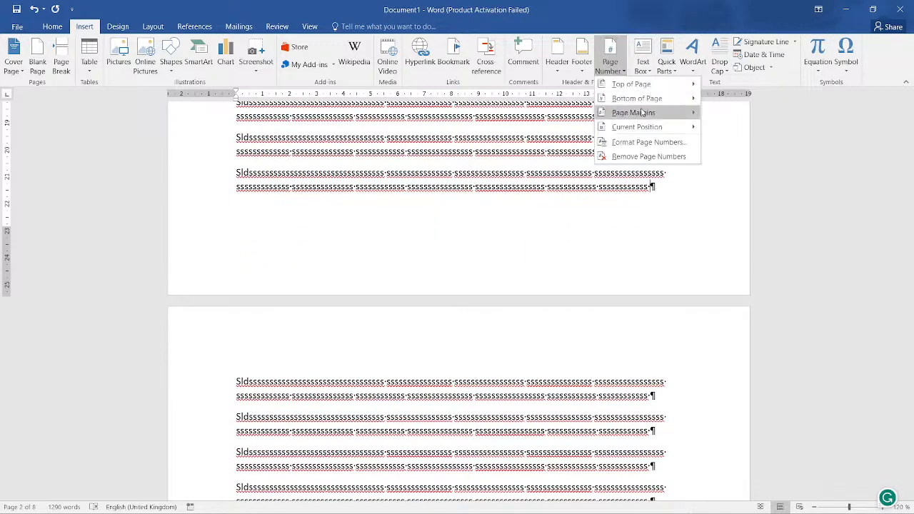
mouse_move(657, 99)
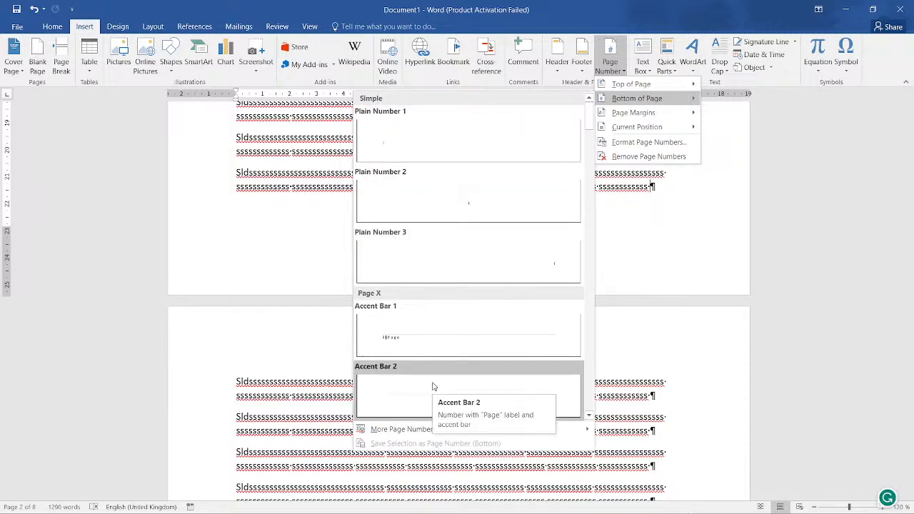
left_click(538, 383)
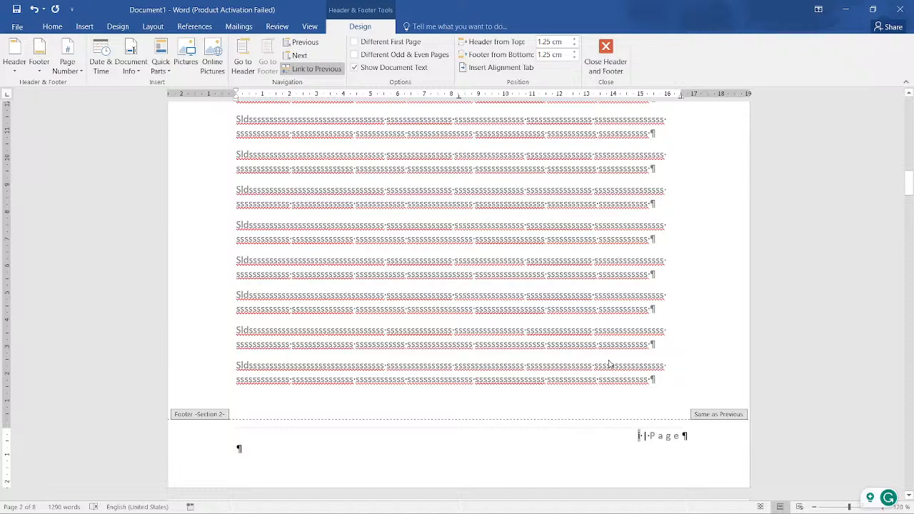
double_click(609, 365)
Compare the footer page numbers of the first section with those of the second section.
scroll(694, 292, "up", 15)
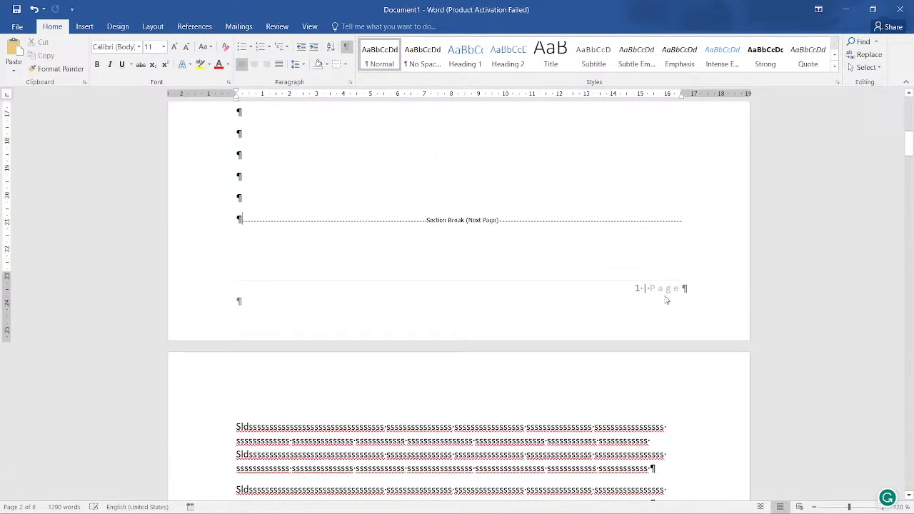
scroll(664, 296, "down", 10)
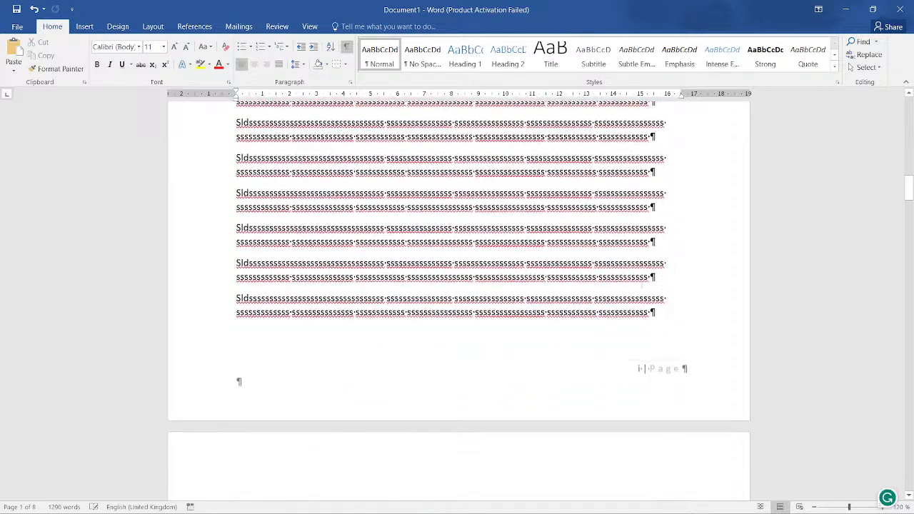
left_click(640, 277)
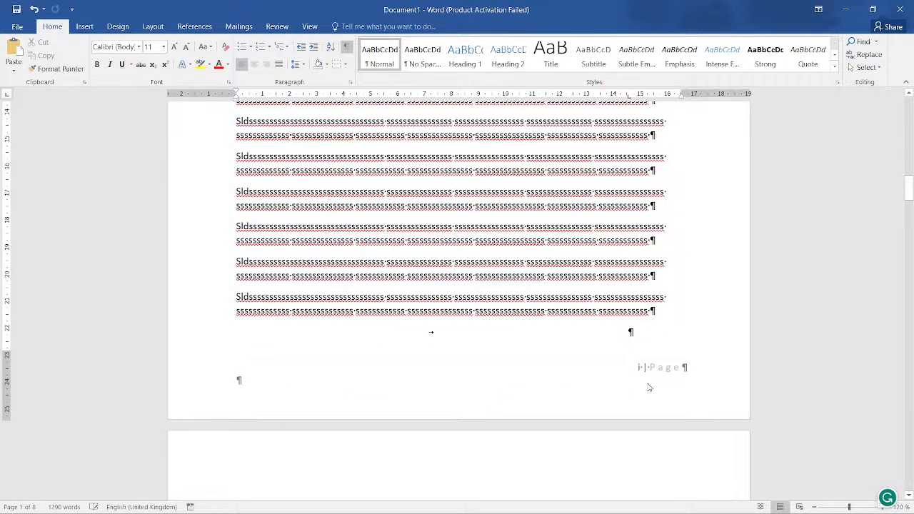
double_click(649, 386)
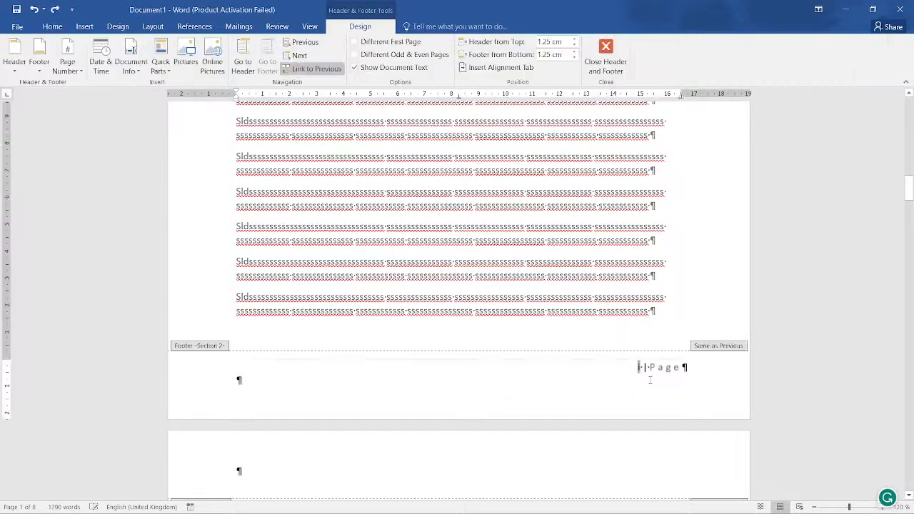
double_click(560, 187)
scroll(568, 223, "up", 5)
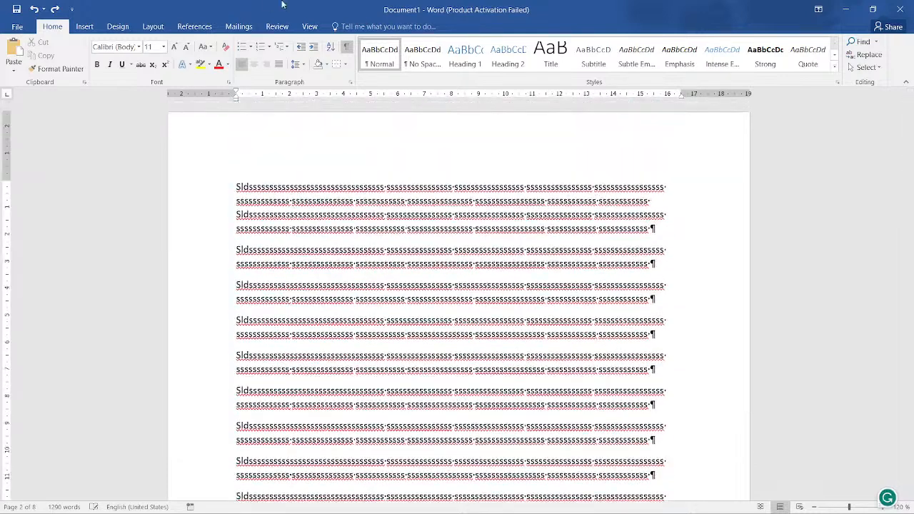
left_click(311, 27)
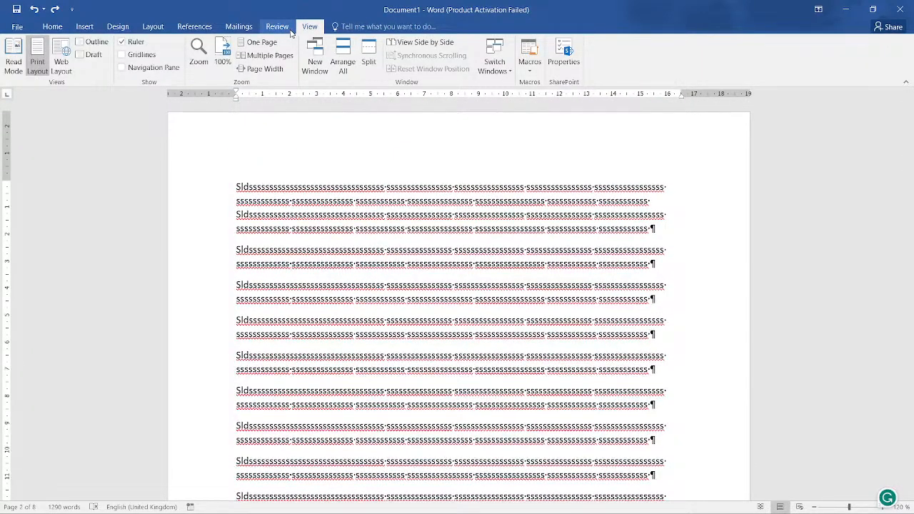
left_click(286, 29)
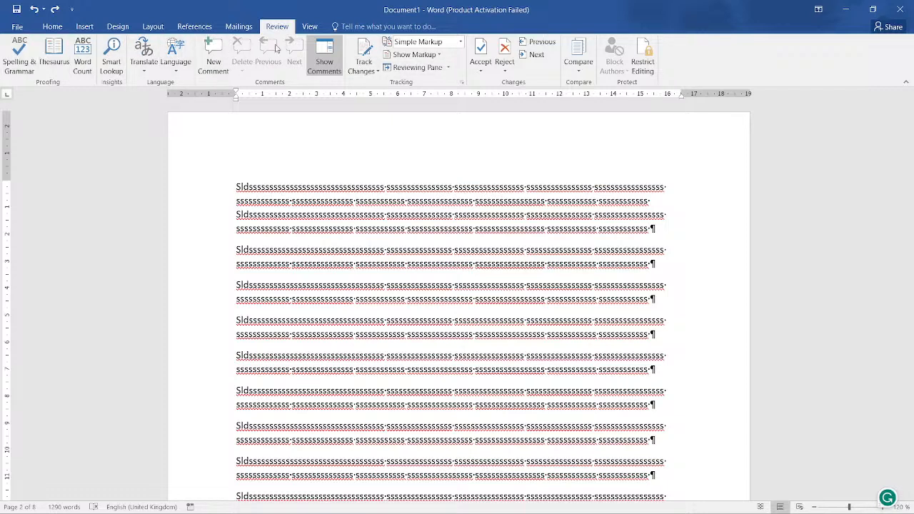
left_click(238, 27)
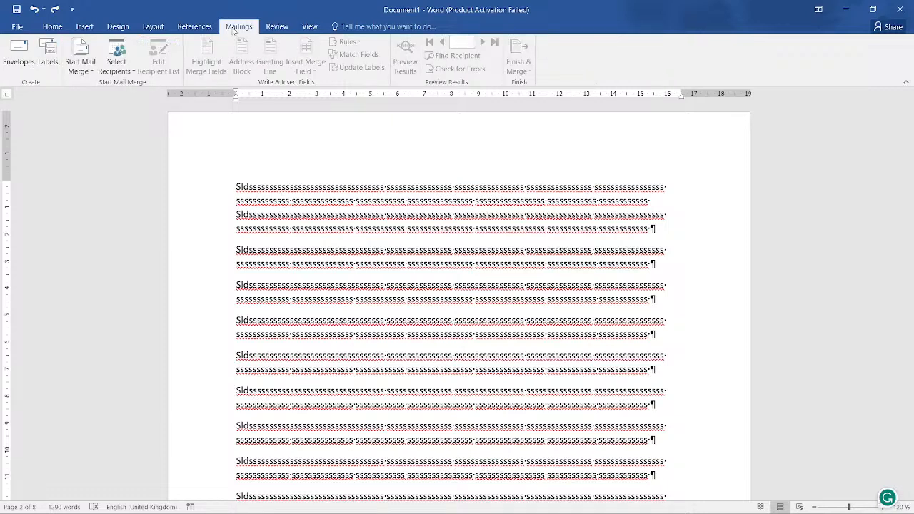
left_click(197, 27)
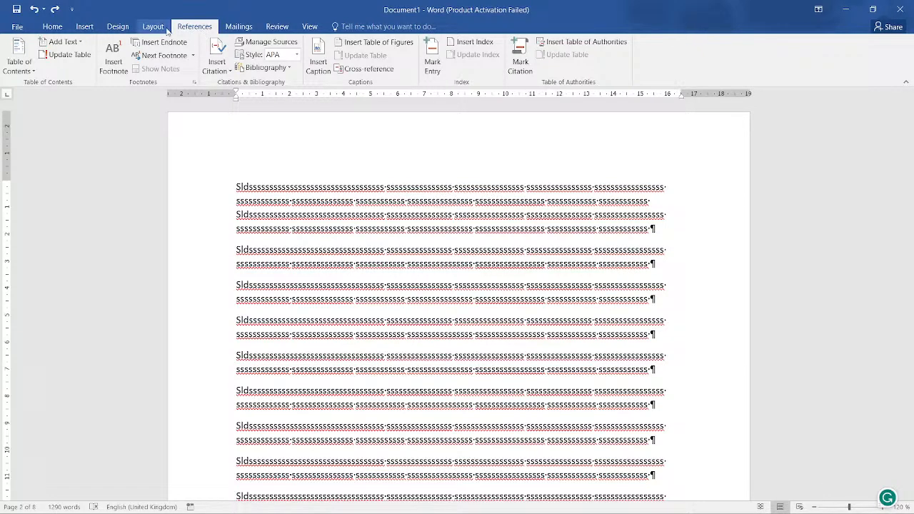
left_click(168, 31)
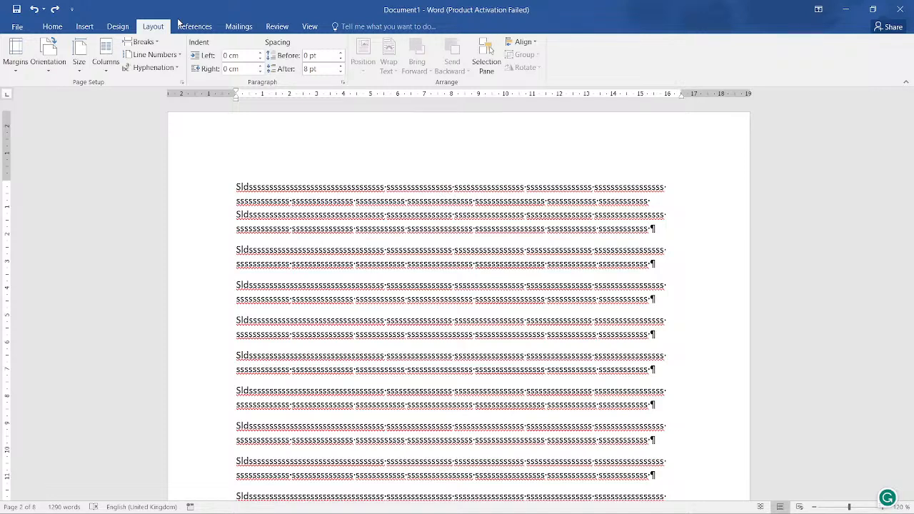
left_click(126, 28)
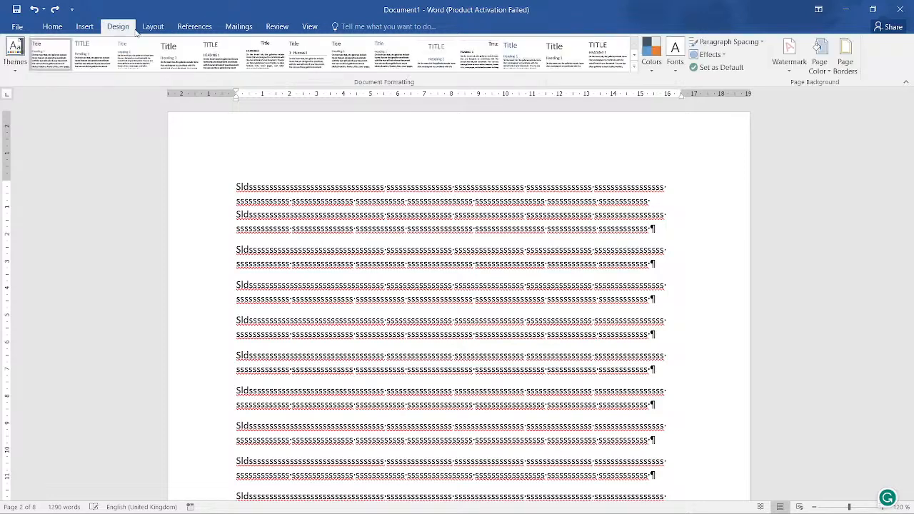
Review the second section's page number format and starting number, leaving the settings as they are.
left_click(84, 28)
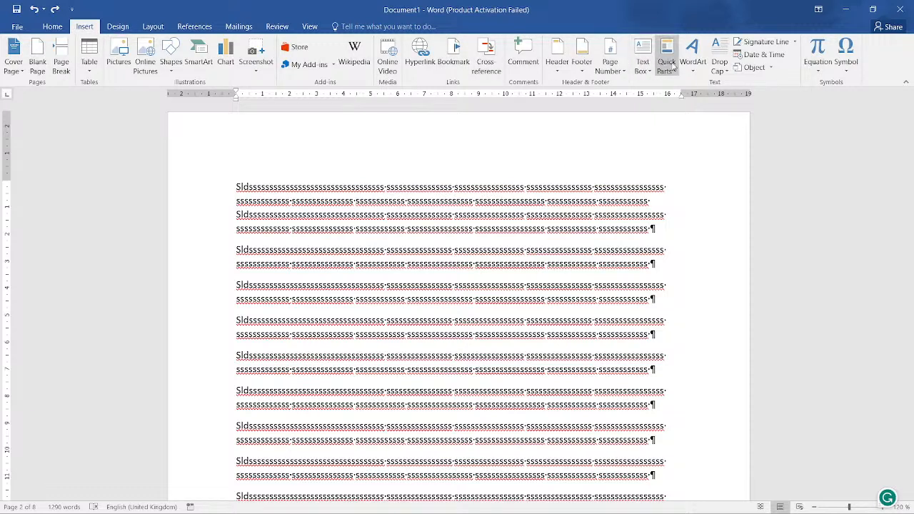
left_click(620, 71)
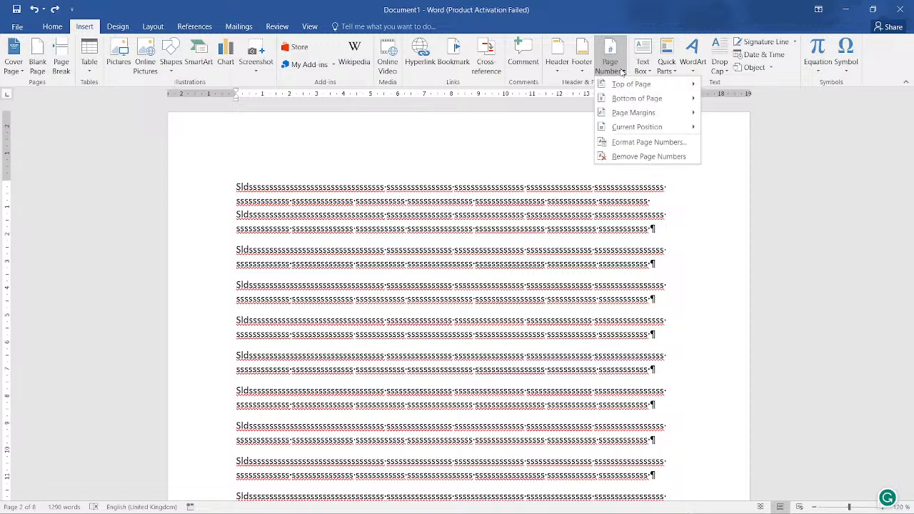
left_click(620, 142)
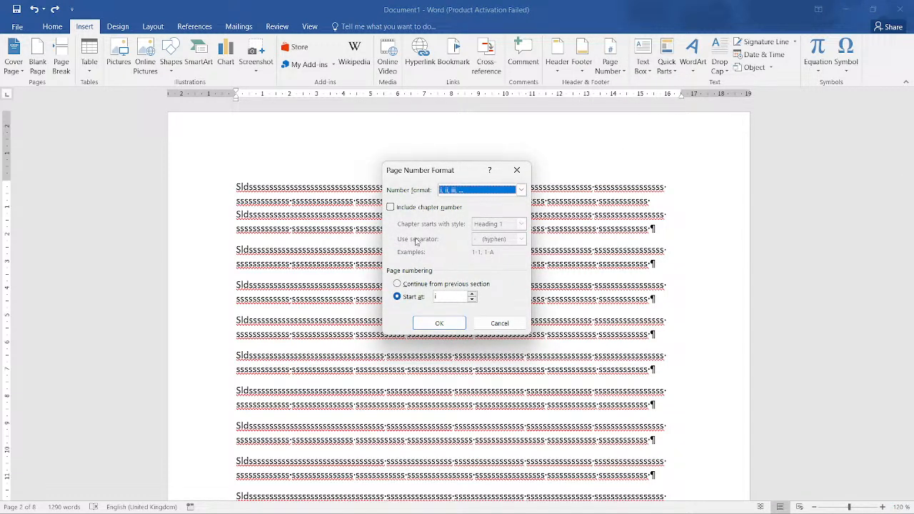
left_click(518, 170)
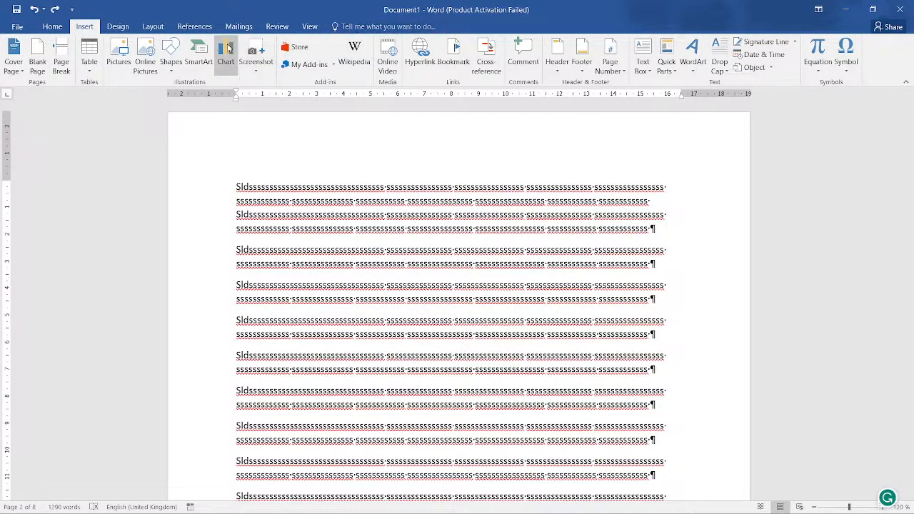
Switch to the open document REUSE OF FILTER FIBERS (final submission).
left_click(307, 26)
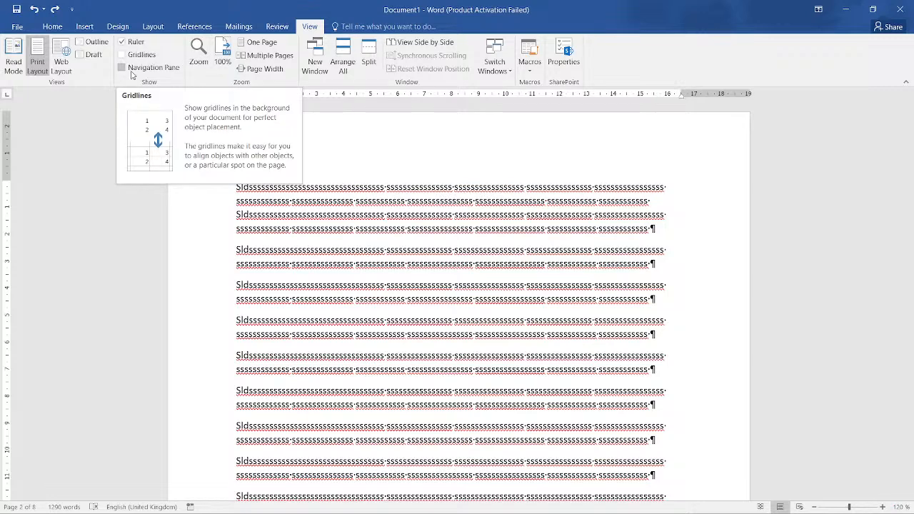
mouse_move(449, 511)
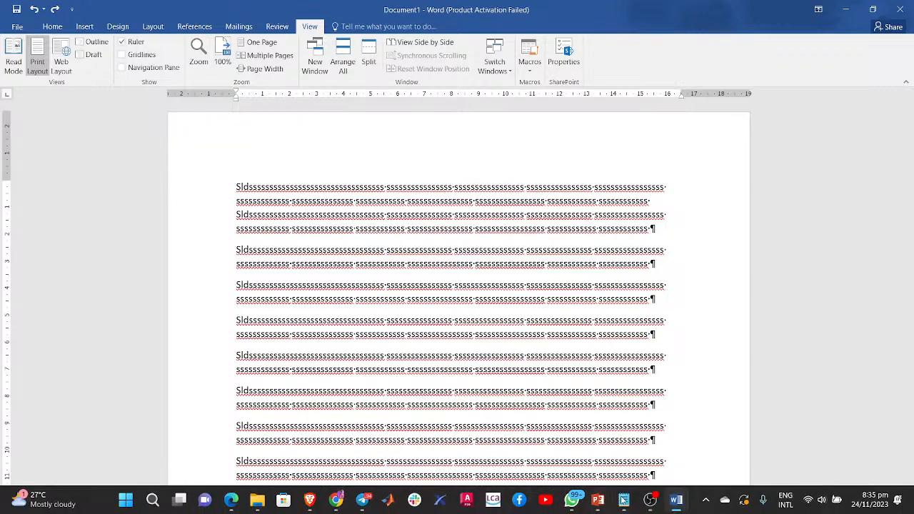
mouse_move(682, 502)
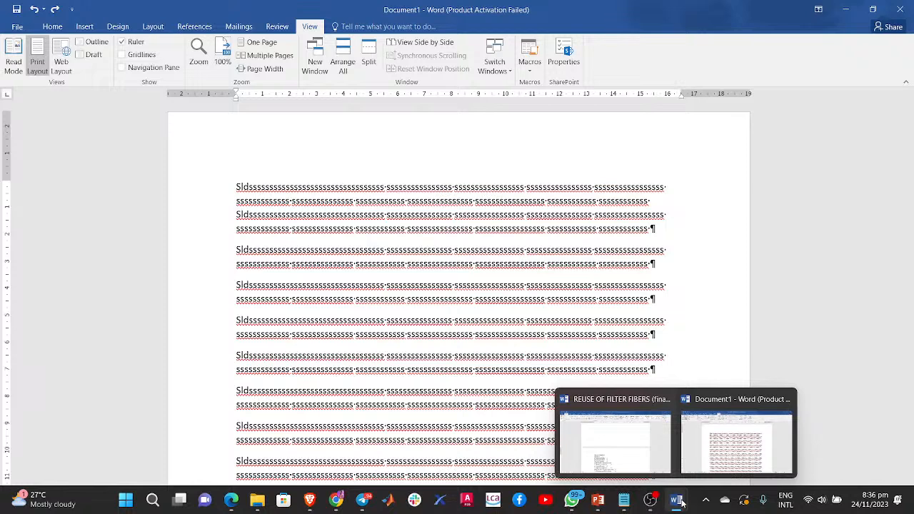
left_click(710, 457)
left_click(638, 469)
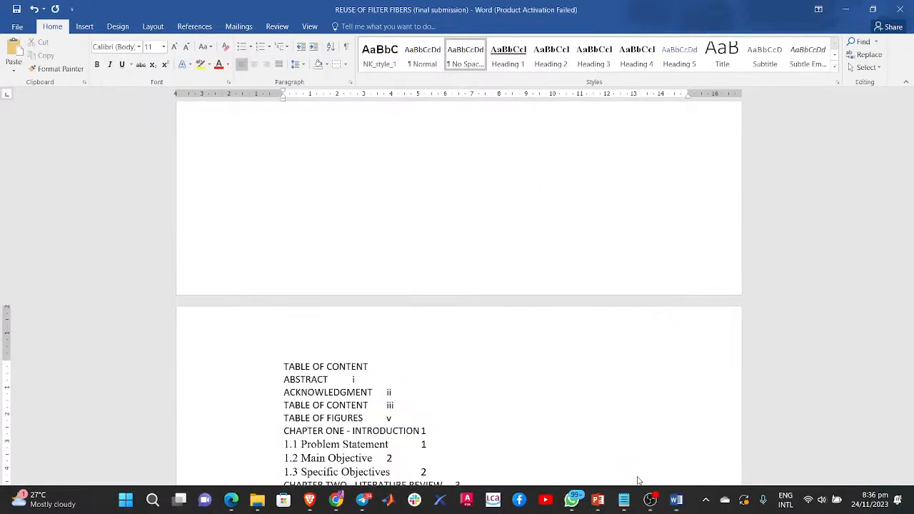
Undo the most recent edits around the table of content in the REUSE OF FILTER FIBERS document.
scroll(480, 241, "down", 8)
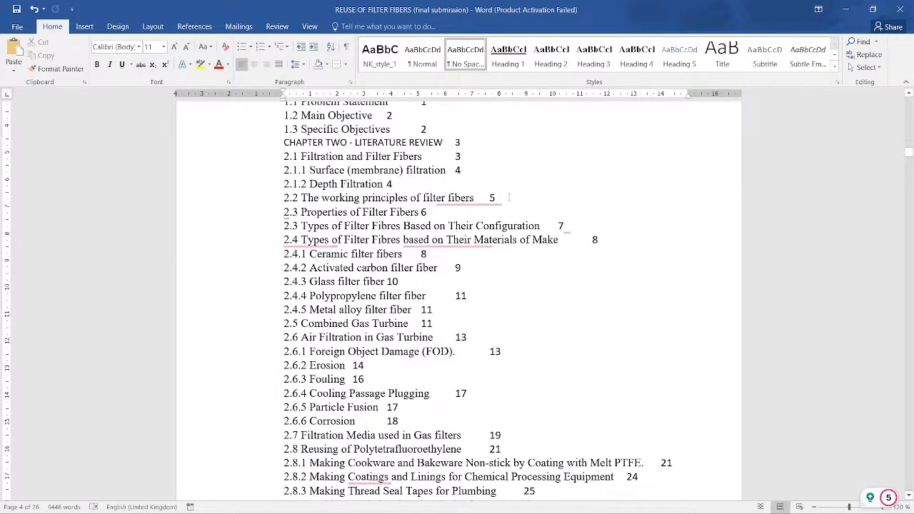
key("ctrl+z")
key("ctrl+z")
key("ctrl+z")
key("ctrl+z")
key("ctrl+z")
key("ctrl+z")
key("ctrl+z")
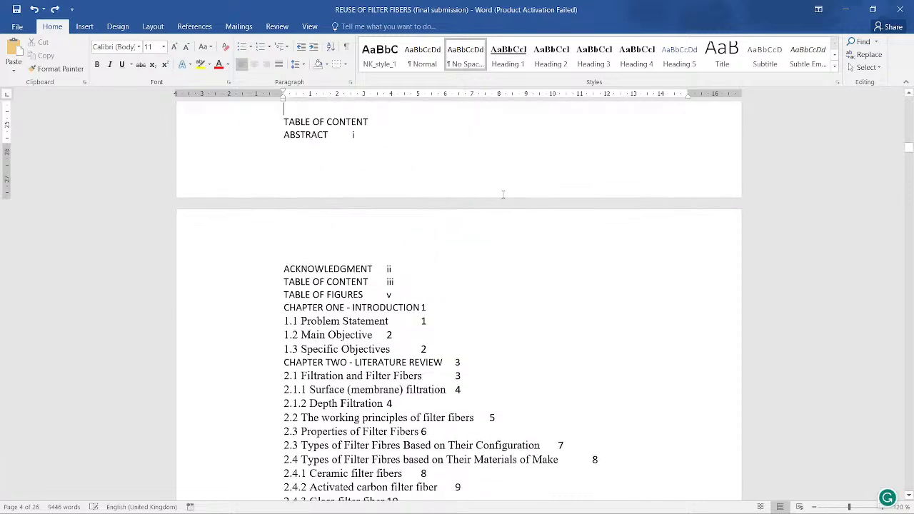
Undo the report's earlier formatting edits, stepping back through the table of content and acknowledgment pages.
key("ctrl+z")
key("ctrl+z")
key("ctrl+z")
key("ctrl+z")
key("ctrl+z")
key("ctrl+z")
key("ctrl+z")
key("ctrl+z")
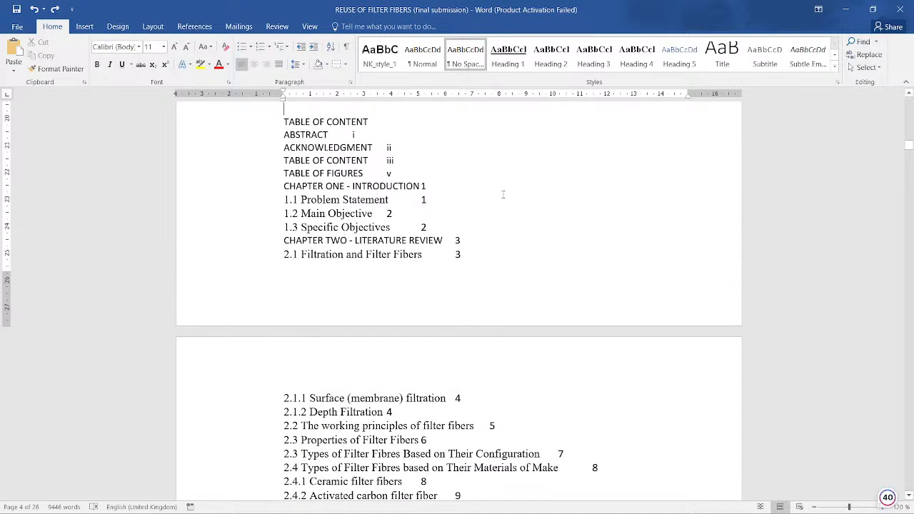
key("ctrl+z")
key("ctrl+z")
key("ctrl+z")
key("ctrl+z")
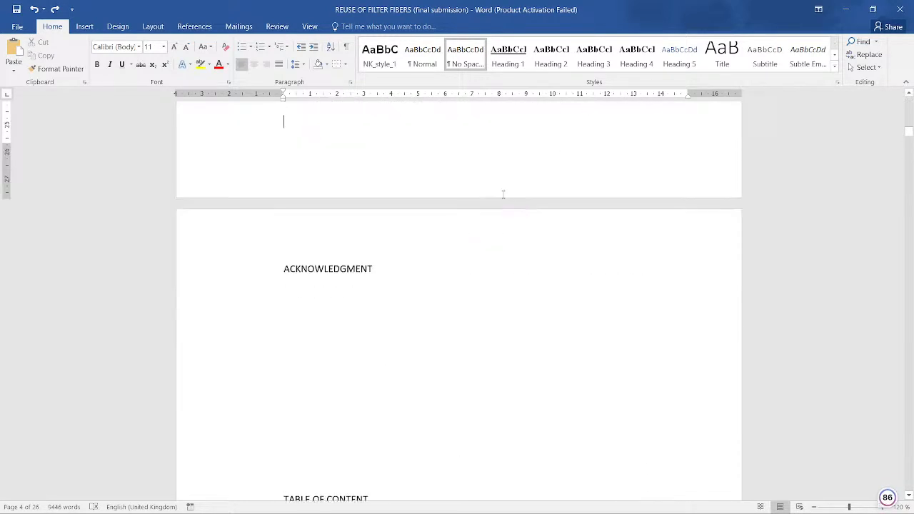
key("ctrl+z")
key("ctrl+z")
key("ctrl+z")
key("ctrl+z")
key("ctrl+z")
key("ctrl+z")
key("ctrl+z")
key("ctrl+z")
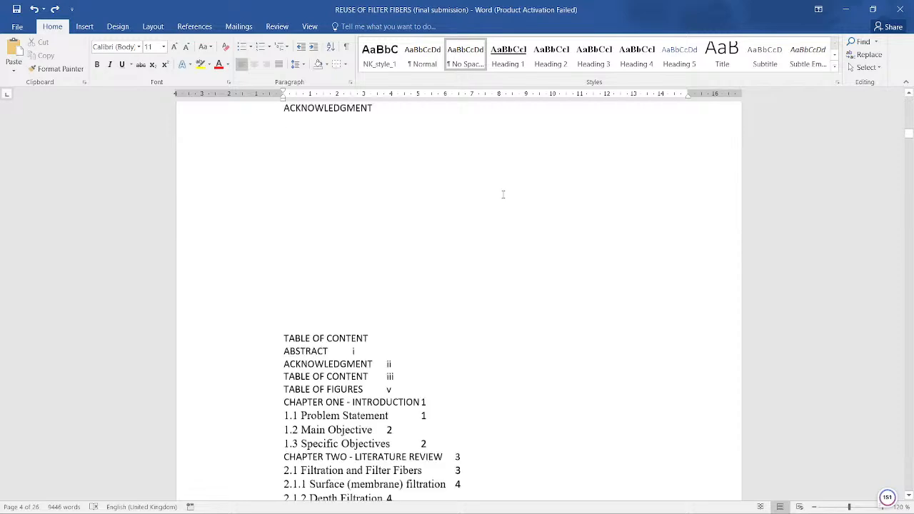
Delete the entire contents of the REUSE OF FILTER FIBERS document.
scroll(459, 147, "down", 20)
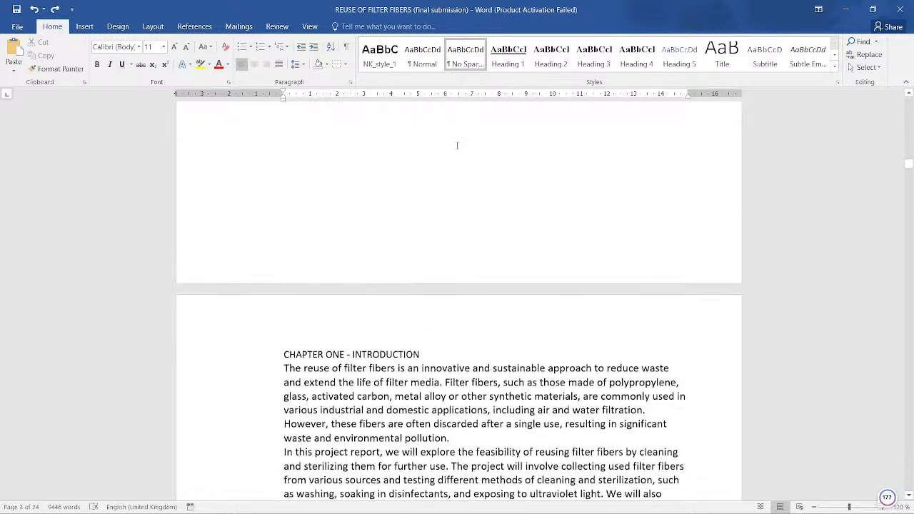
scroll(454, 143, "down", 20)
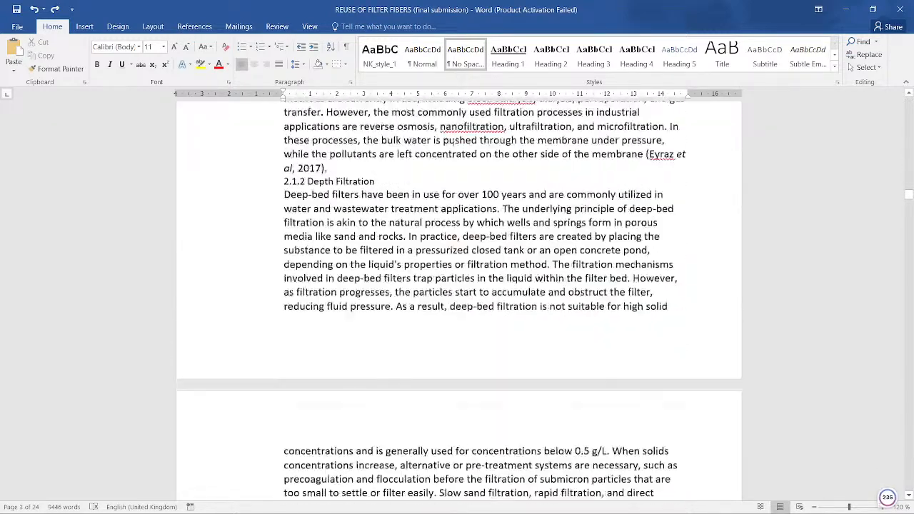
scroll(448, 124, "down", 8)
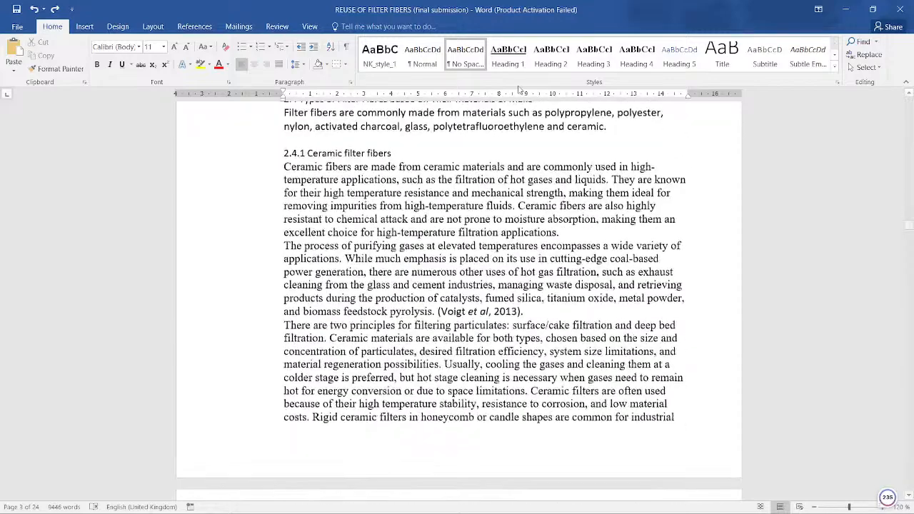
left_click_drag(907, 225, 909, 292)
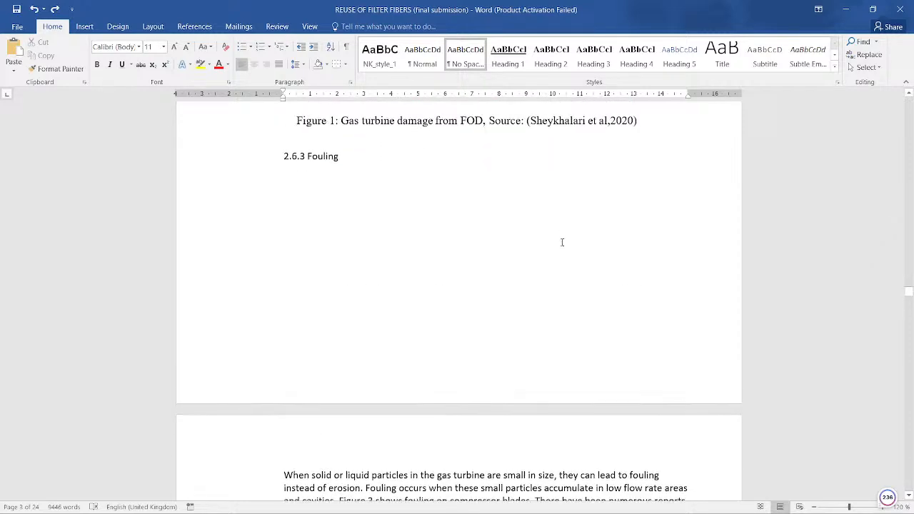
key("ctrl+a")
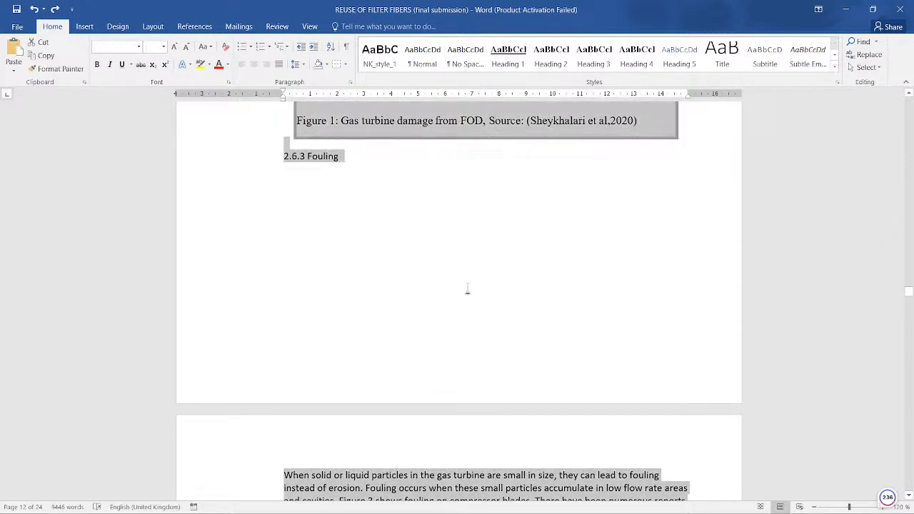
key("Delete")
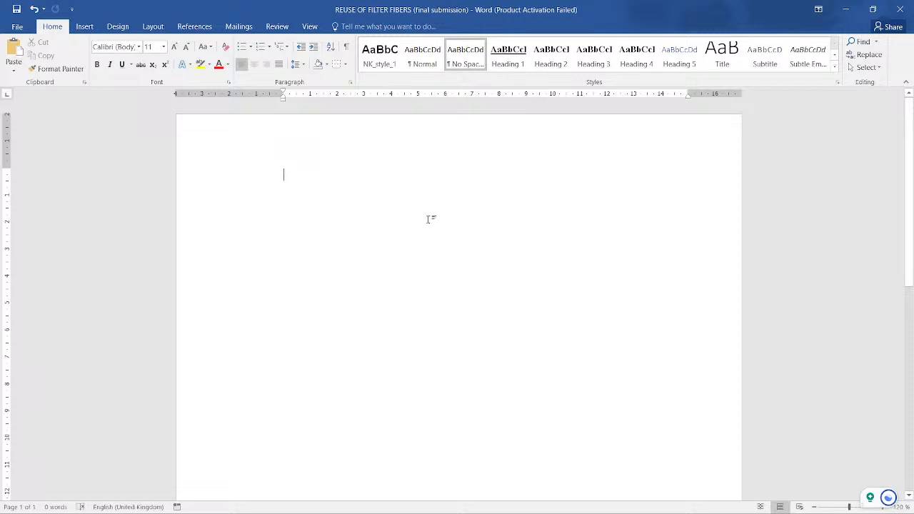
Add blank paragraphs to the emptied document until it extends to a fourth page.
scroll(435, 206, "down", 5)
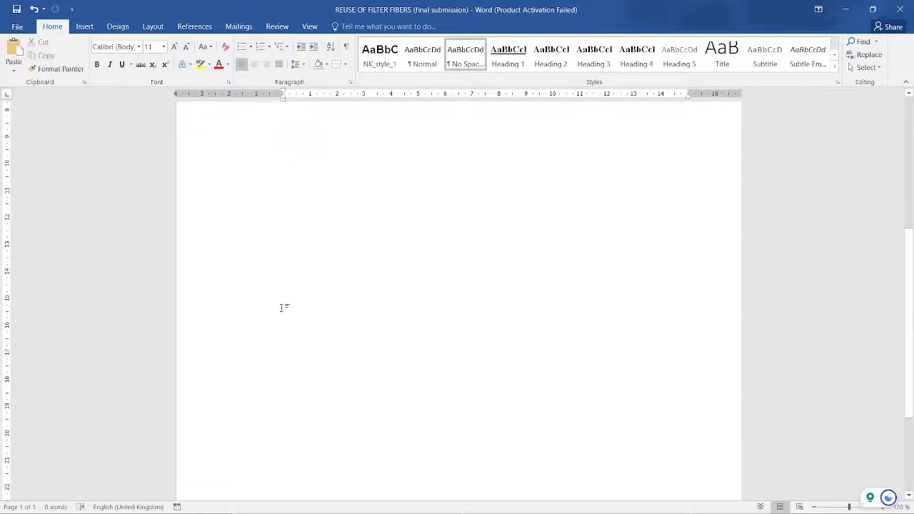
scroll(286, 303, "up", 5)
key("Return")
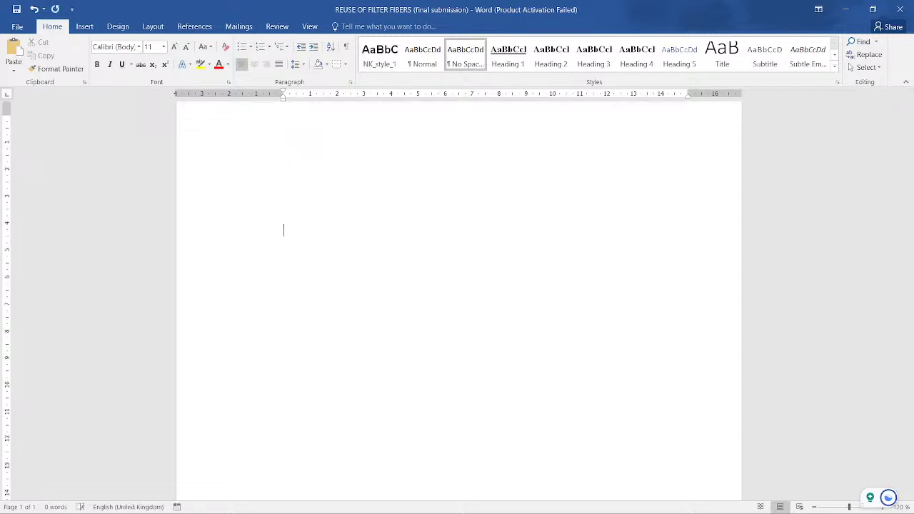
key("Return")
key("Return")
key("Return")
key("Return")
key("Return")
key("Return")
key("Return")
key("Return")
key("Return")
key("Return")
key("Return")
key("Return")
key("Return")
key("Return")
key("Return")
key("Return")
key("Return")
key("Return")
key("Return")
key("Return")
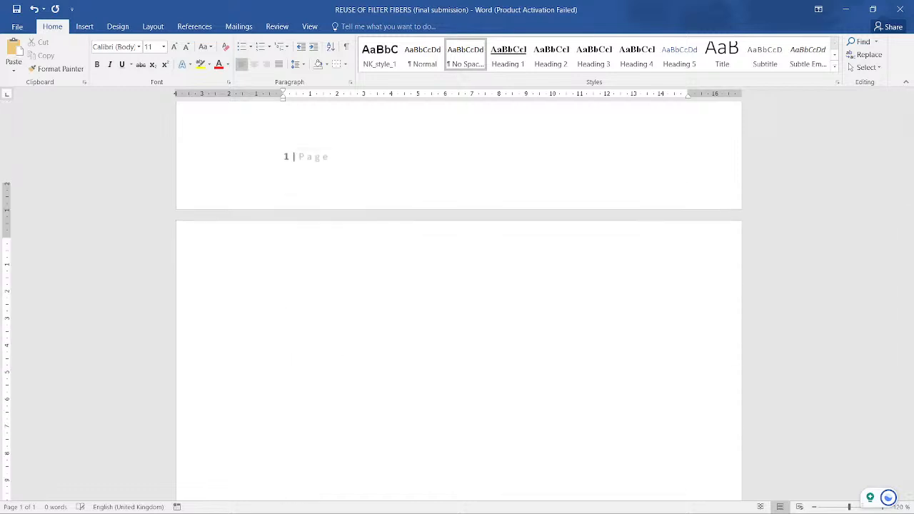
key("Return")
key("Return")
key("Return")
key("Return")
key("Return")
key("Return")
key("Return")
key("Return")
key("Return")
key("Return")
key("Return")
key("Return")
key("Return")
key("Return")
key("Return")
key("Return")
key("Return")
key("Return")
key("Return")
key("Return")
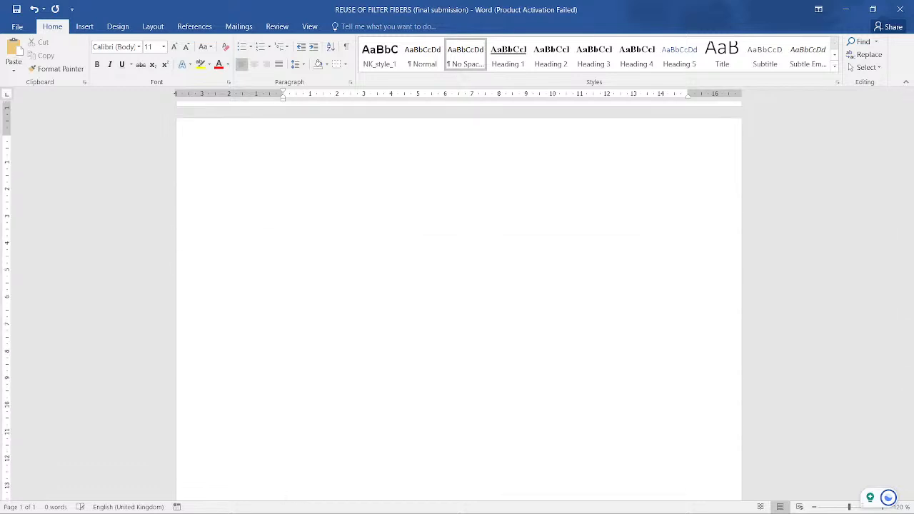
key("Return")
key("Return")
key("Return")
key("Return")
key("Return")
key("Return")
key("Return")
key("Return")
key("Return")
key("Return")
key("Return")
key("Return")
key("Return")
key("Return")
key("Return")
key("Return")
key("Return")
key("Return")
key("Return")
key("Return")
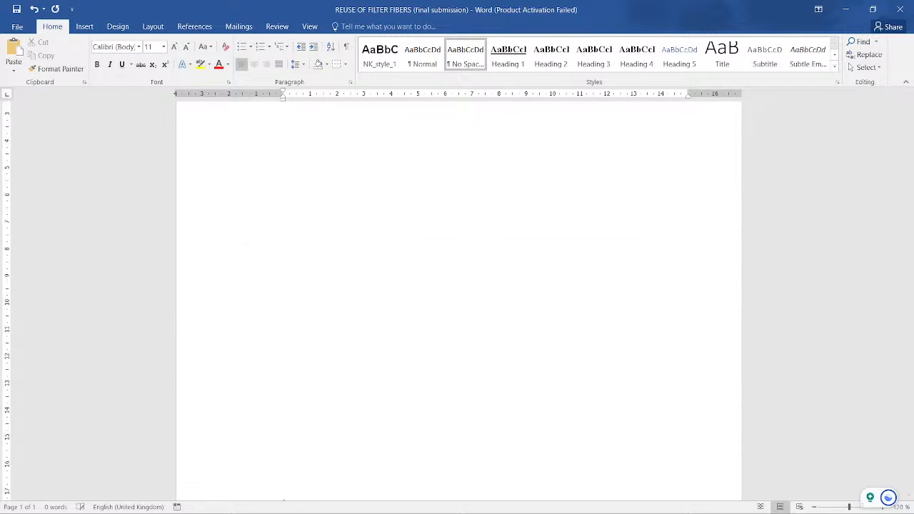
Reduce the report document to a smaller window and minimise the Document1 and Telegram windows behind it.
left_click(883, 10)
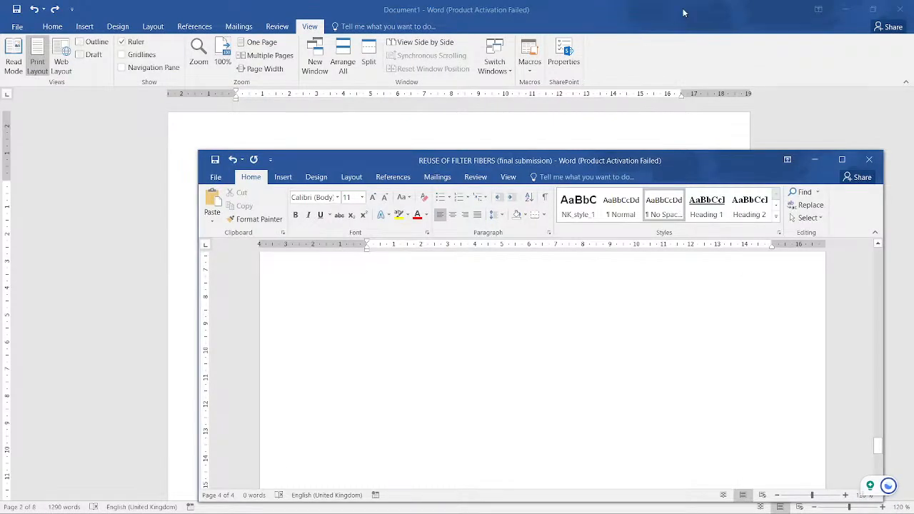
left_click(683, 12)
left_click(846, 9)
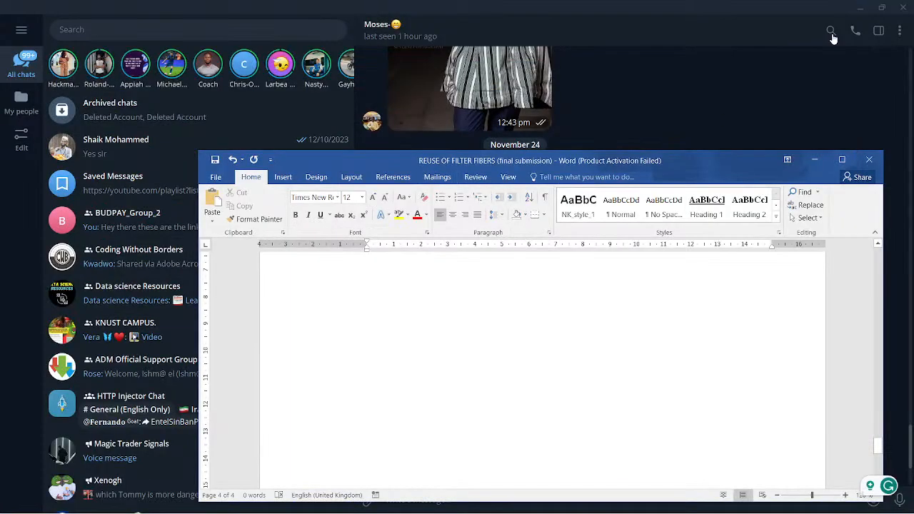
left_click(861, 7)
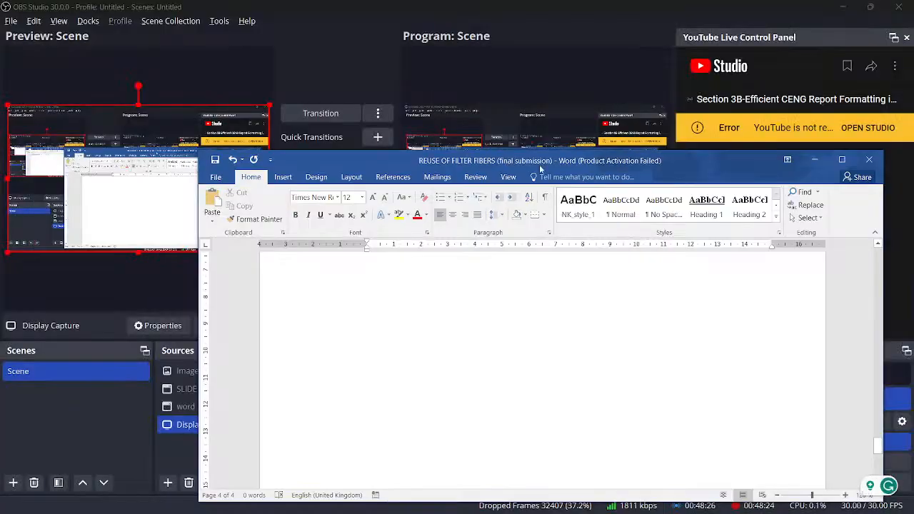
Minimise the remaining Telegram, OBS Studio and Edge windows to expose the desktop icons.
left_click_drag(701, 168, 693, 151)
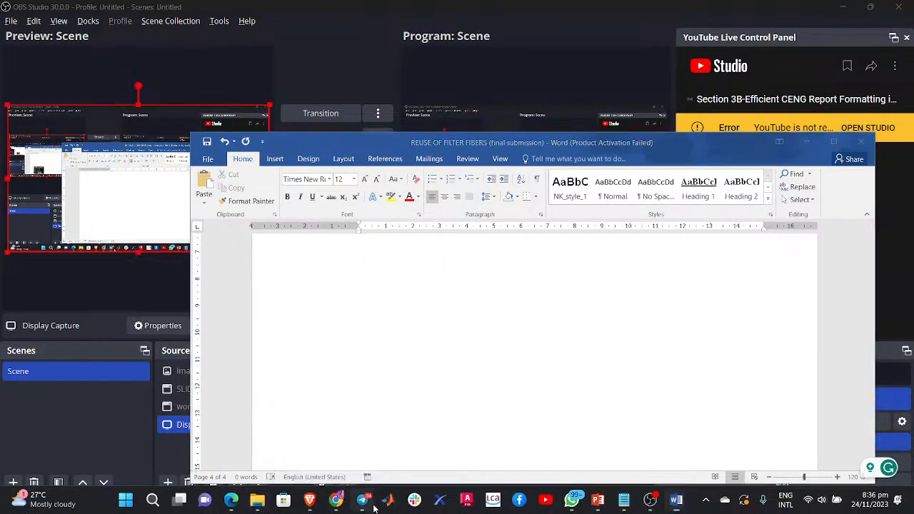
left_click(373, 504)
key("alt+Tab")
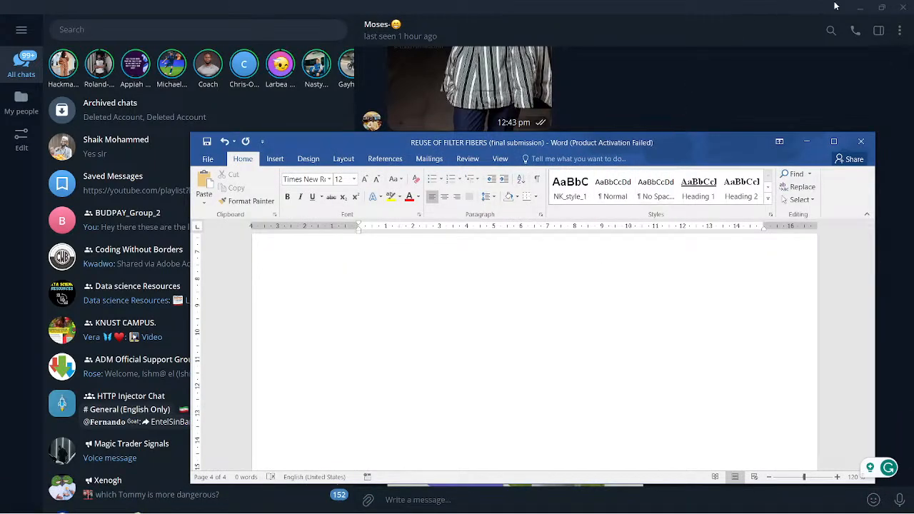
left_click(860, 8)
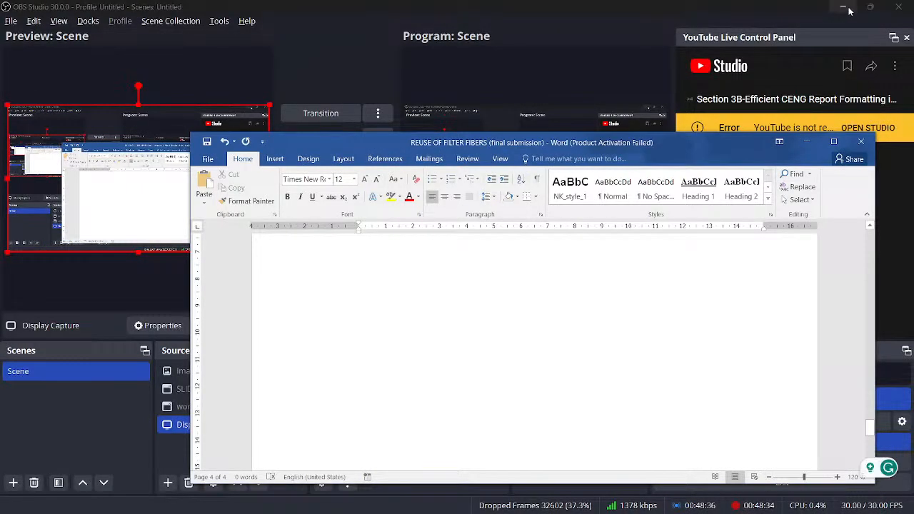
left_click(848, 9)
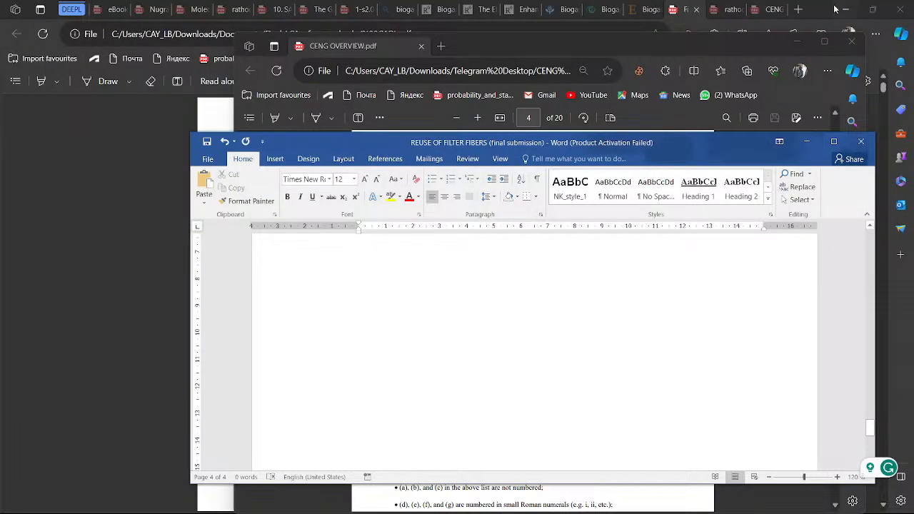
left_click(835, 9)
left_click(834, 6)
left_click(840, 10)
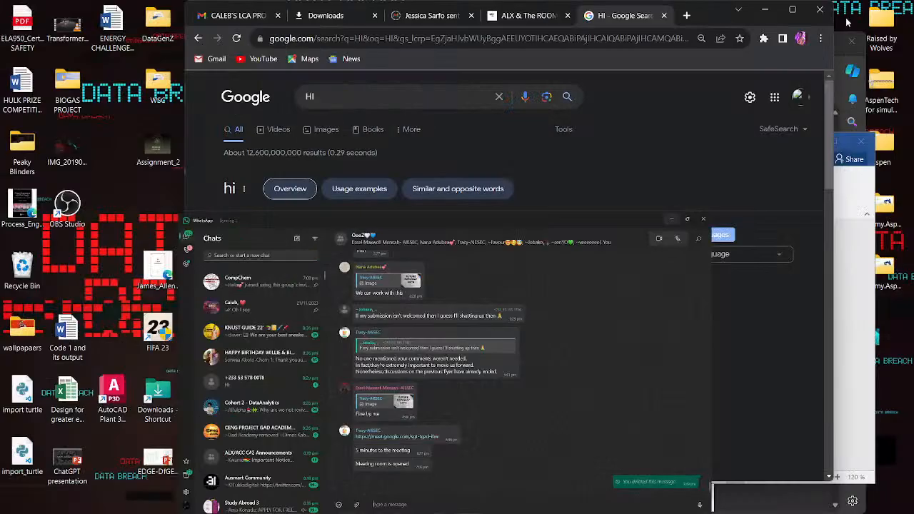
Switch to OBS Studio and reduce its maximised window so the desktop icons remain reachable.
key("alt+Tab")
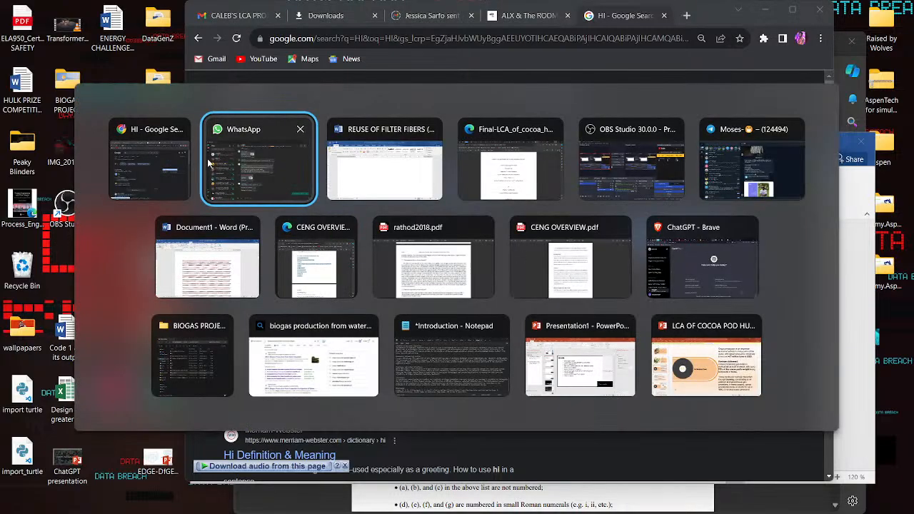
left_click(600, 179)
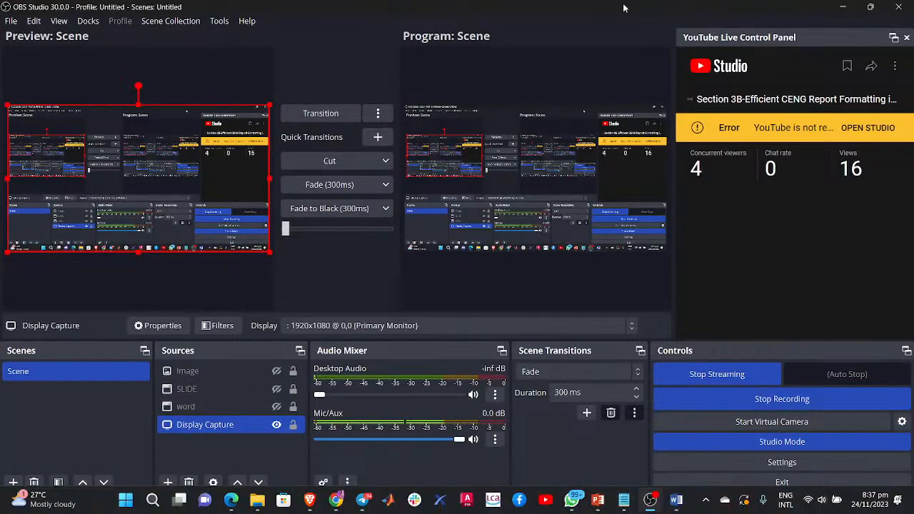
left_click_drag(625, 7, 607, 99)
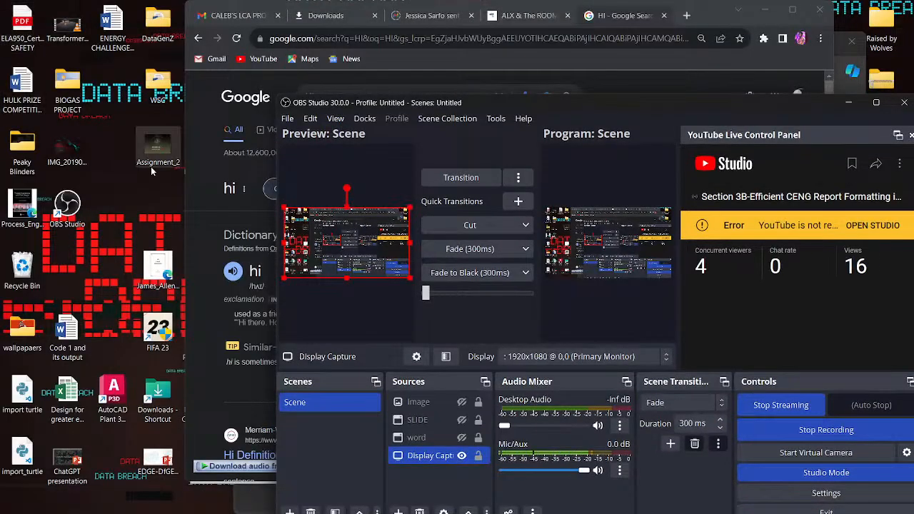
Insert the desktop images IMG_20190627_202617_747 and Assignment_2 into the last page of the REUSE OF FILTER FIBERS document.
left_click(101, 162)
left_click(69, 156)
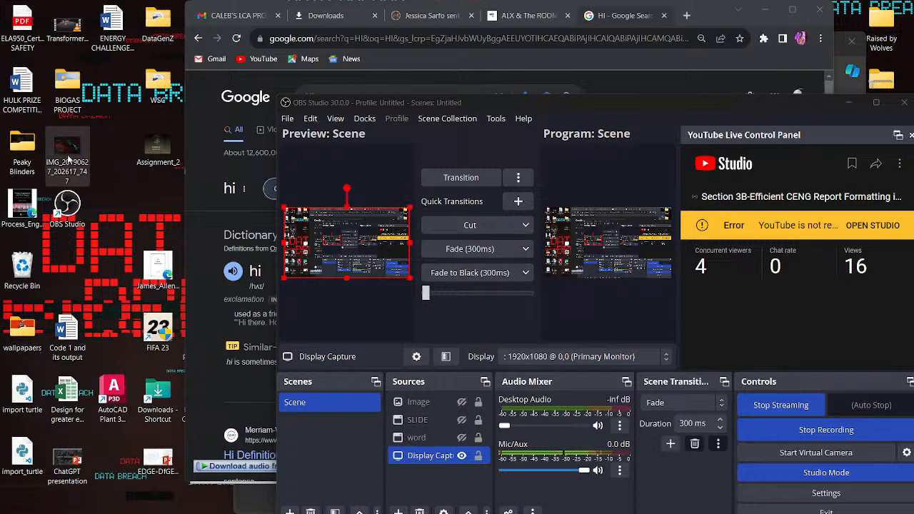
left_click(152, 157, "ctrl")
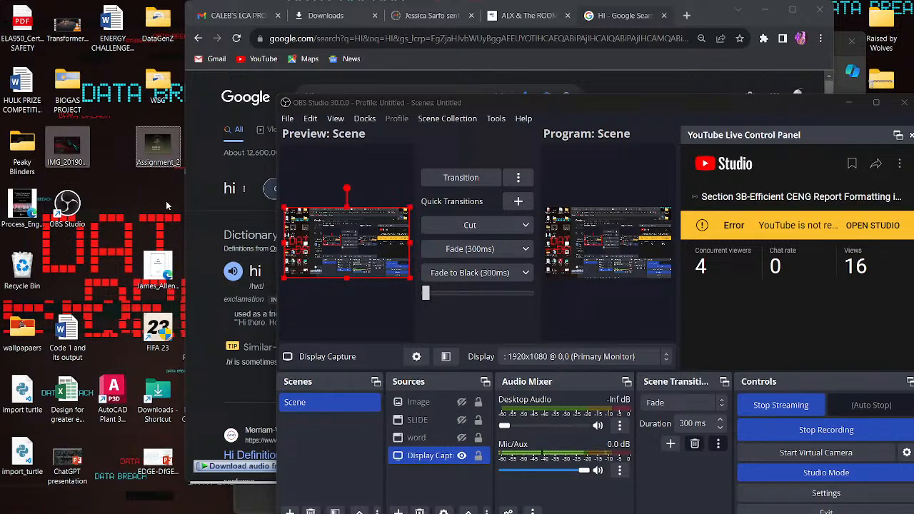
key("alt+Tab")
key("alt+Tab")
key("alt+Tab")
key("alt+Tab")
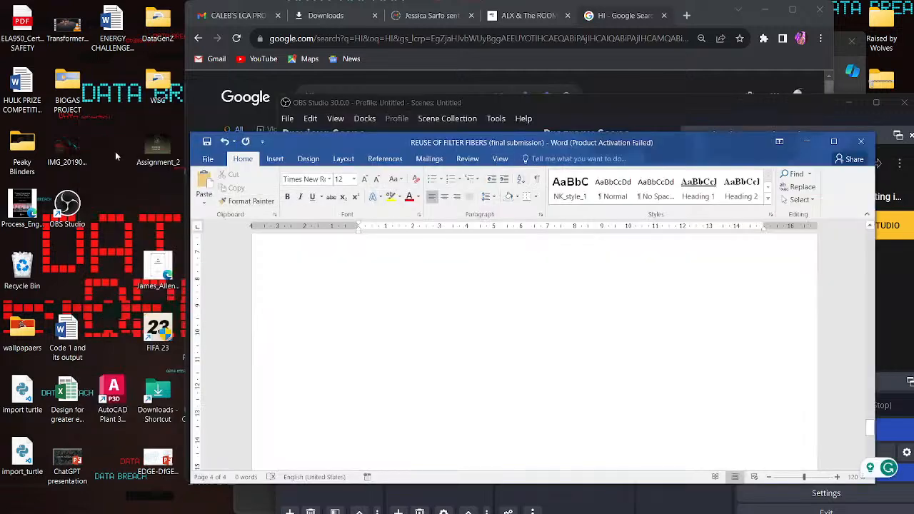
left_click(68, 156)
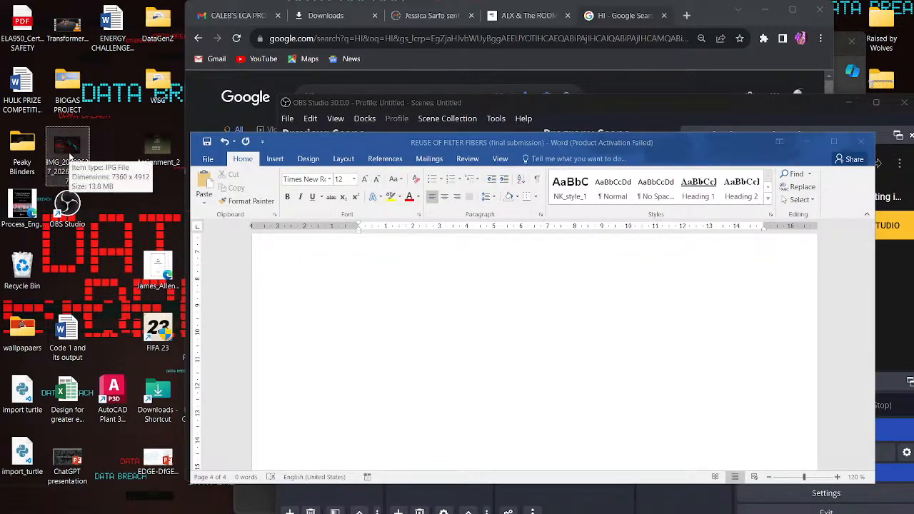
left_click(359, 272)
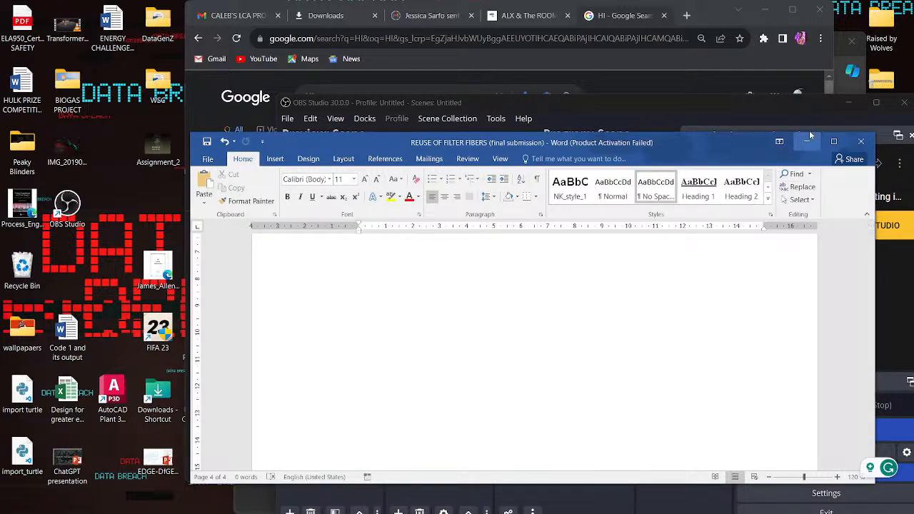
Maximise the report document and check the two inserted pictures and the blank pages before them.
left_click(834, 141)
scroll(370, 261, "down", 3)
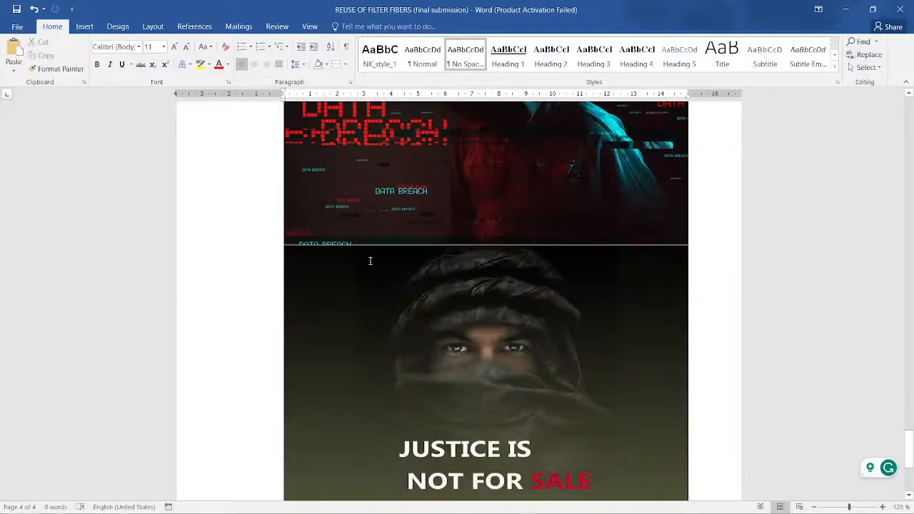
scroll(369, 260, "down", 3)
scroll(368, 268, "up", 5)
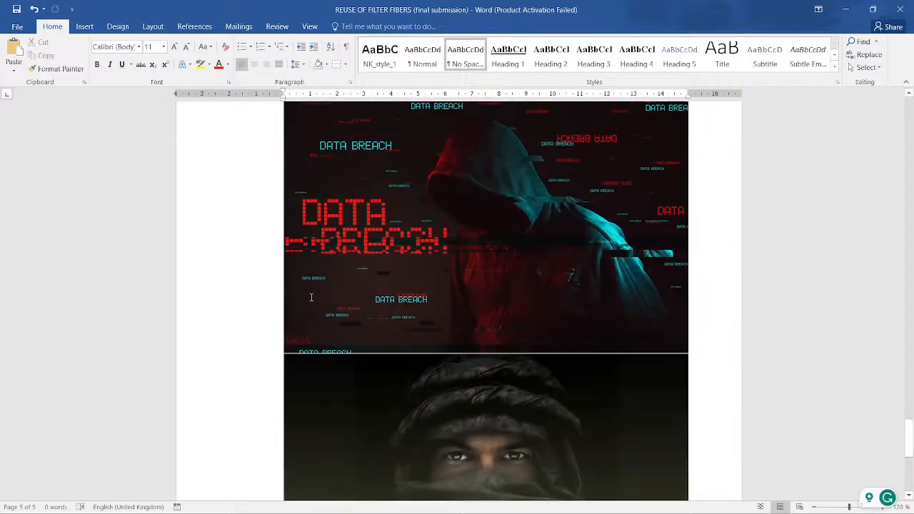
scroll(312, 298, "up", 10)
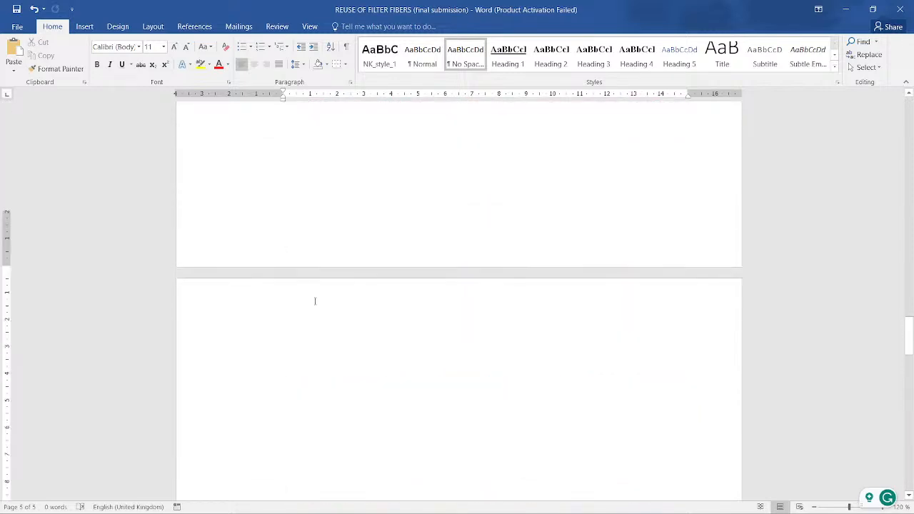
Examine the shortcut commands available for the data breach picture on the last page.
scroll(298, 253, "down", 5)
left_click(305, 205)
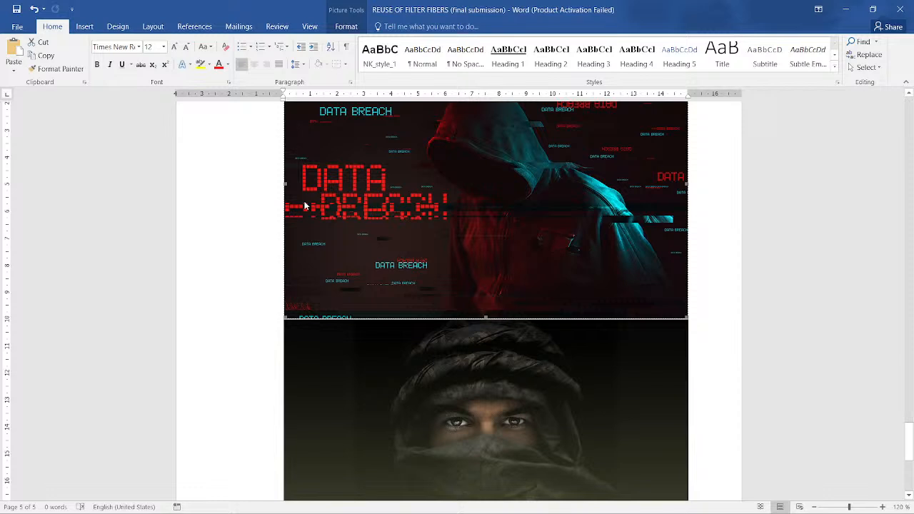
right_click(325, 205)
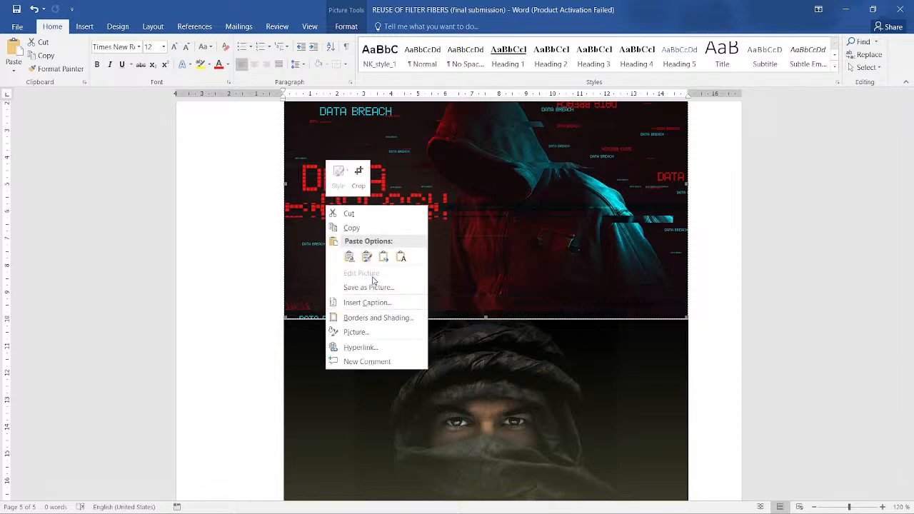
left_click(606, 192)
double_click(606, 192)
left_click(424, 243)
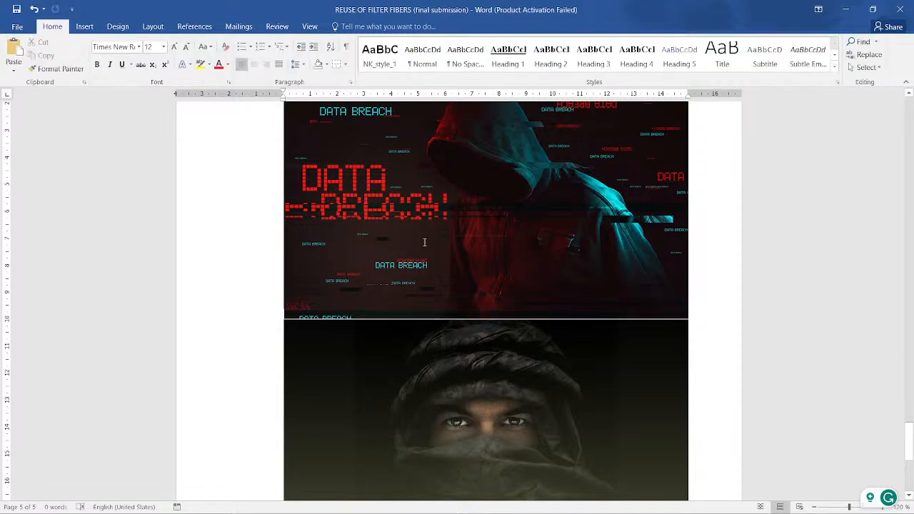
left_click(424, 236)
right_click(419, 207)
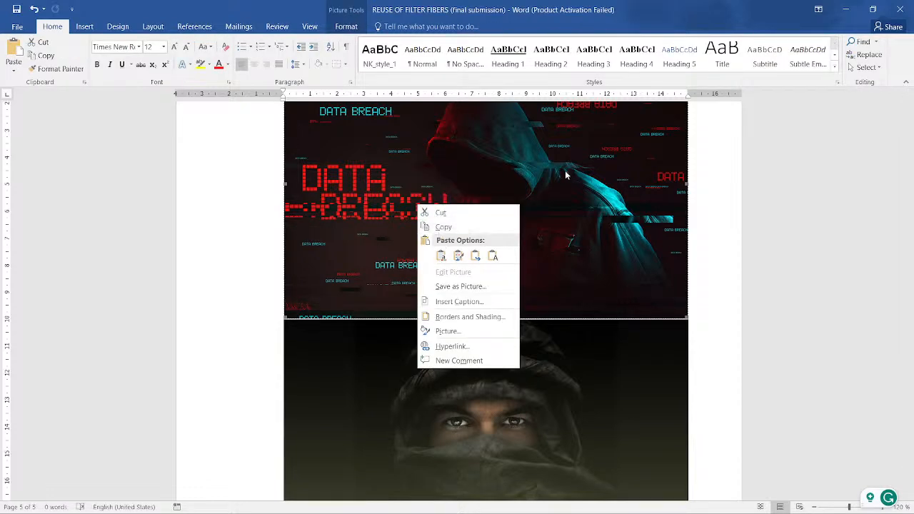
left_click(501, 151)
Set the data breach picture's text wrapping to Behind Text.
left_click(346, 28)
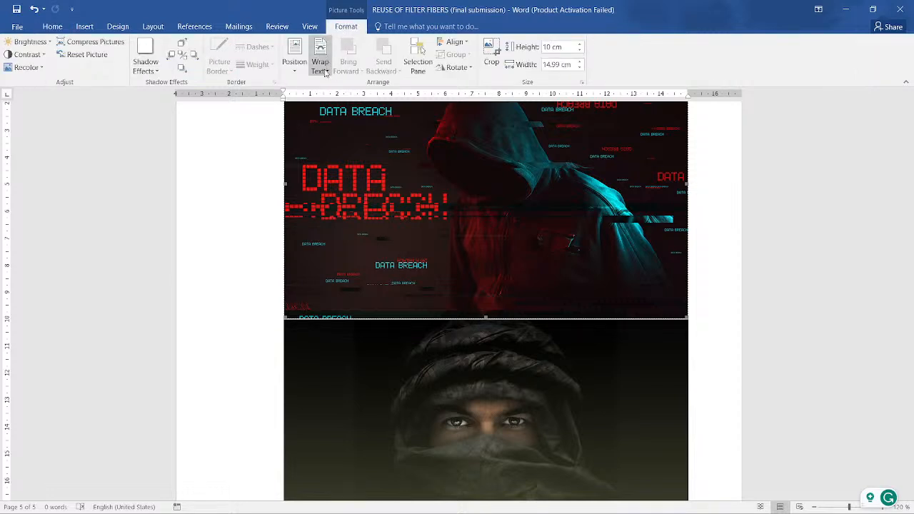
left_click(325, 73)
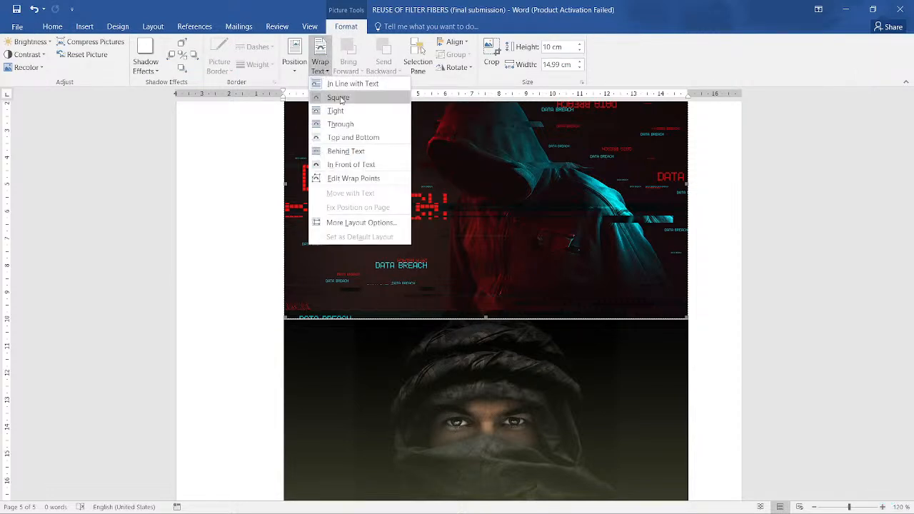
left_click(344, 152)
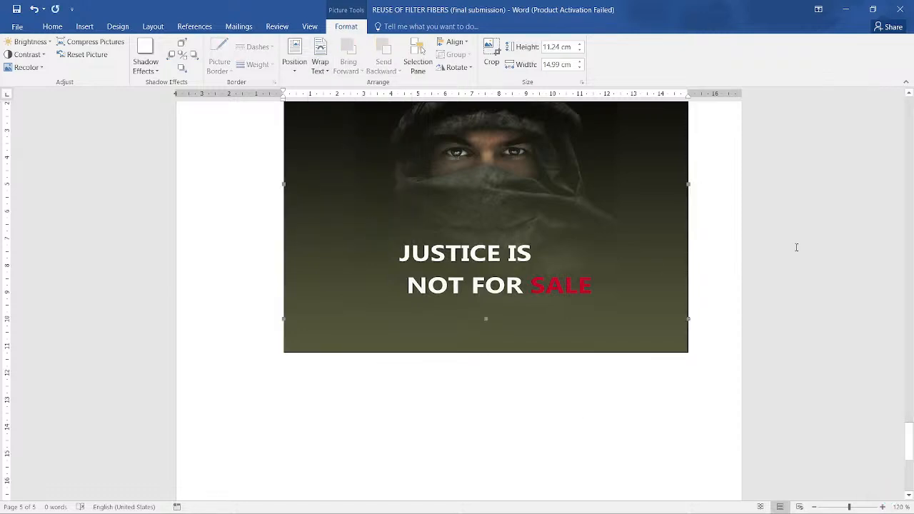
left_click(543, 252)
left_click(543, 251)
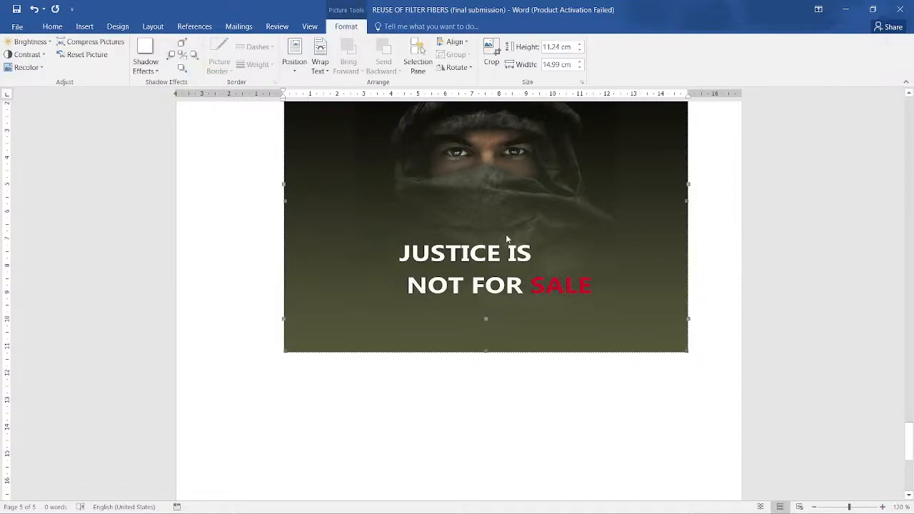
left_click(320, 54)
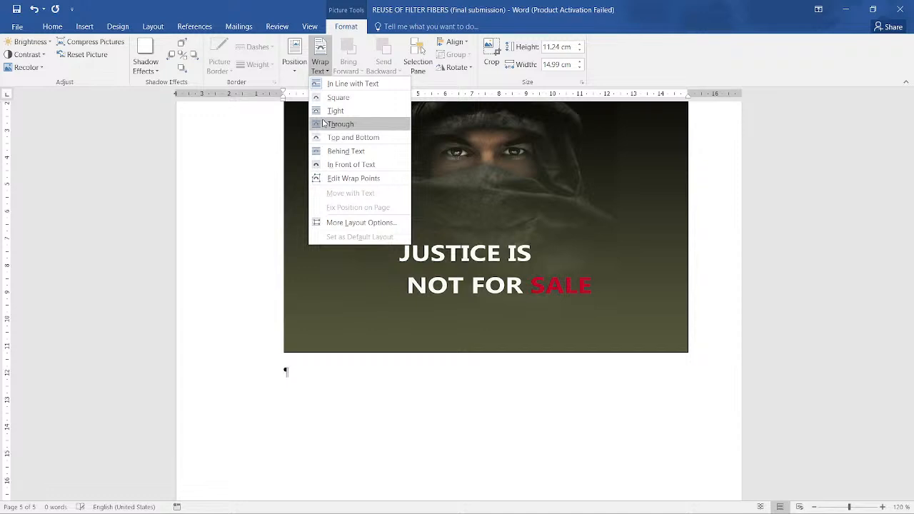
left_click(315, 439)
Move the data breach picture down the last page so it sits below the JUSTICE IS NOT FOR SALE picture.
scroll(323, 426, "down", 5, "ctrl")
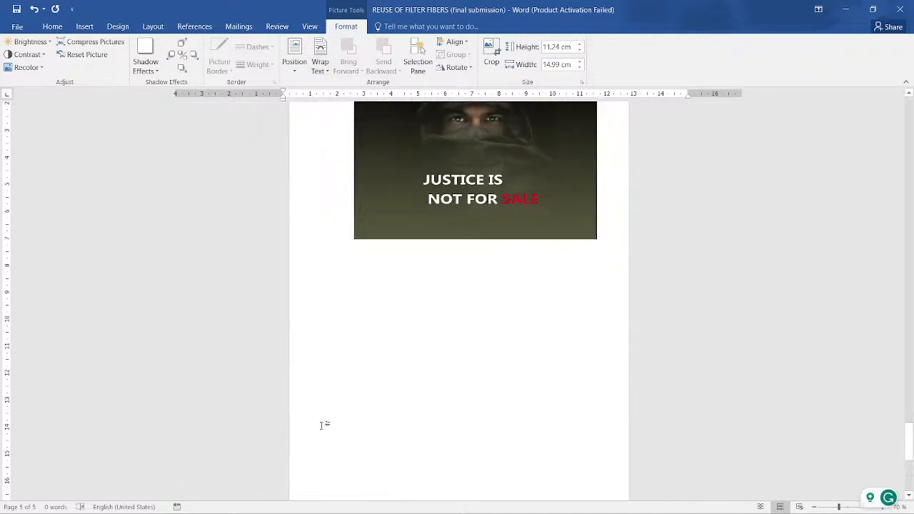
left_click_drag(463, 297, 464, 465)
scroll(464, 466, "up", 2)
Try to move the JUSTICE IS NOT FOR SALE picture from the last page onto the preceding page.
left_click(479, 374)
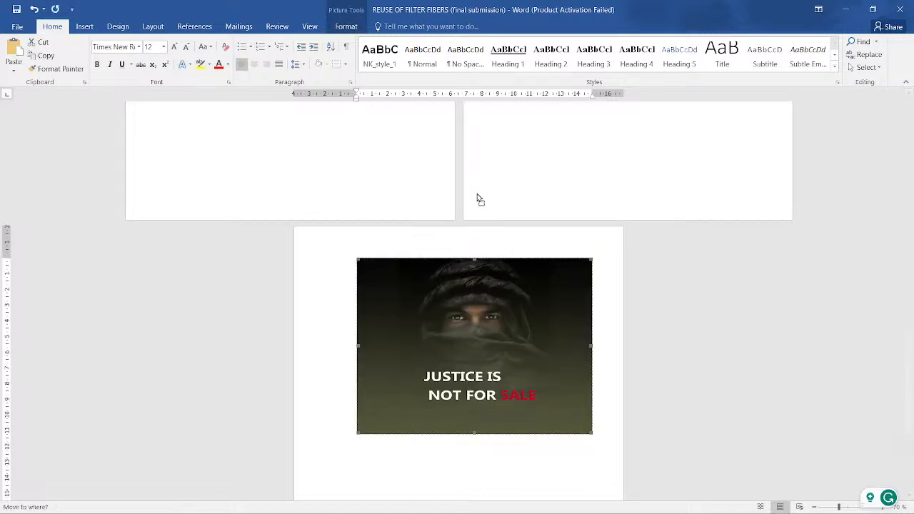
key("ctrl+v")
scroll(536, 381, "up", 2)
left_click_drag(537, 381, 555, 206)
left_click_drag(443, 402, 613, 191)
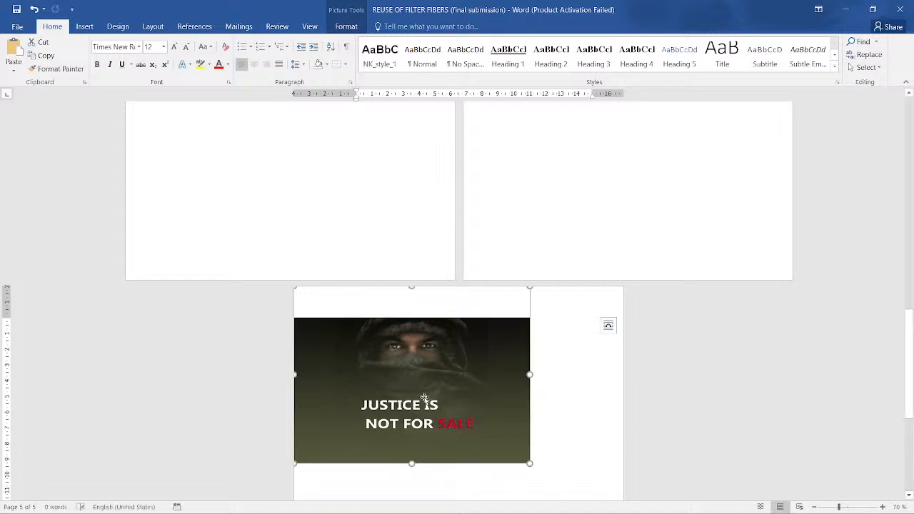
left_click_drag(424, 398, 641, 130)
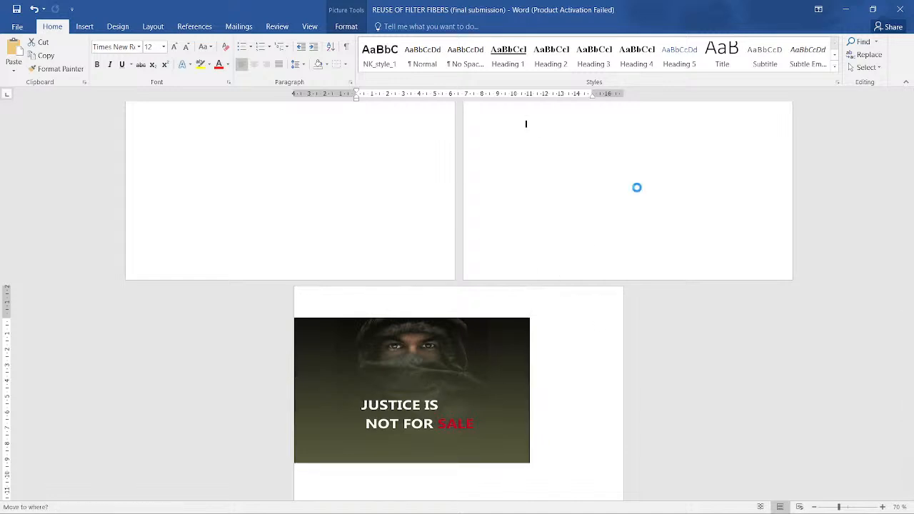
Set the JUSTICE IS NOT FOR SALE picture's text wrapping to Behind Text.
scroll(467, 316, "down", 3)
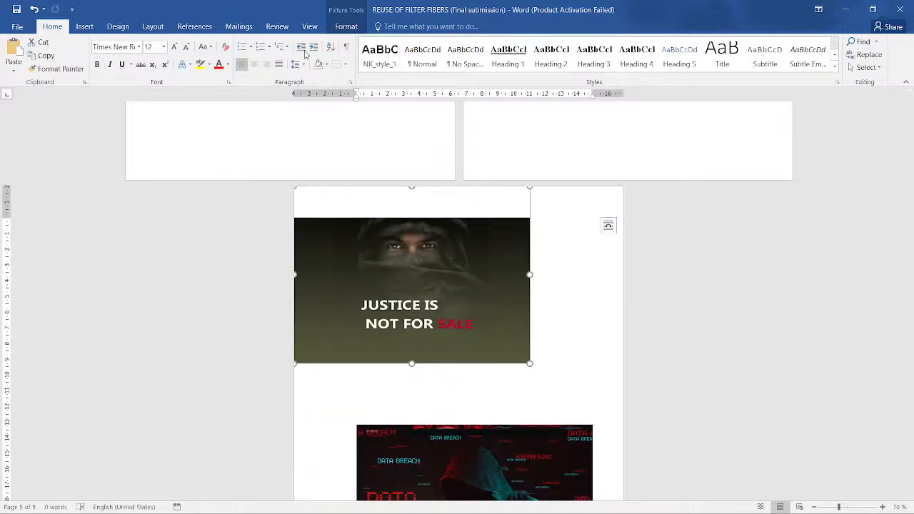
left_click(356, 29)
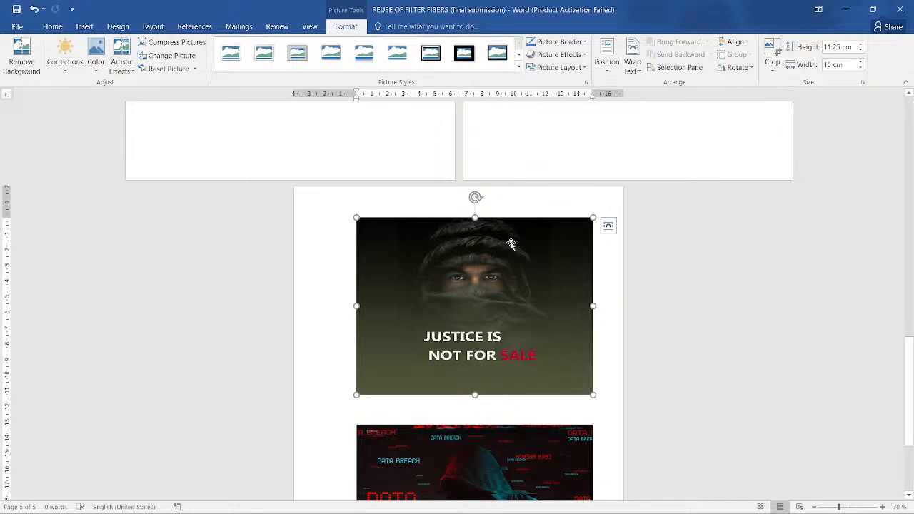
left_click(630, 63)
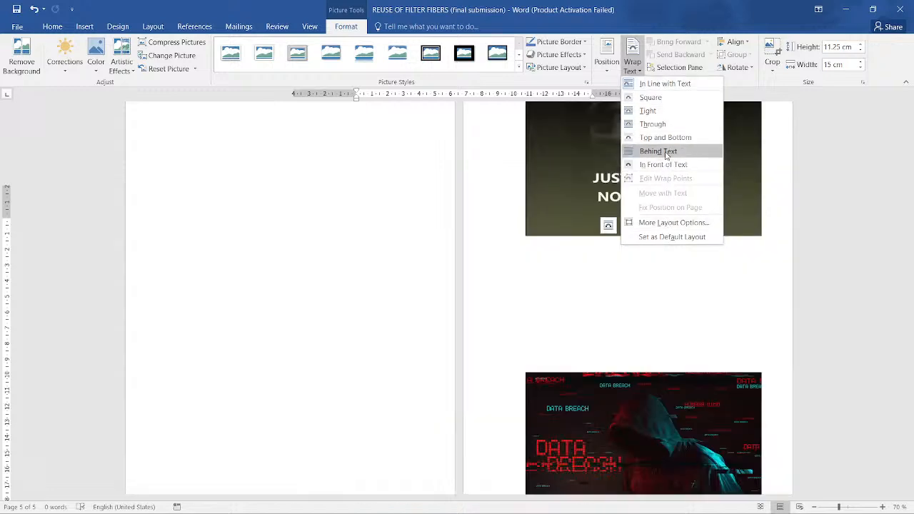
left_click(666, 156)
left_click(612, 259)
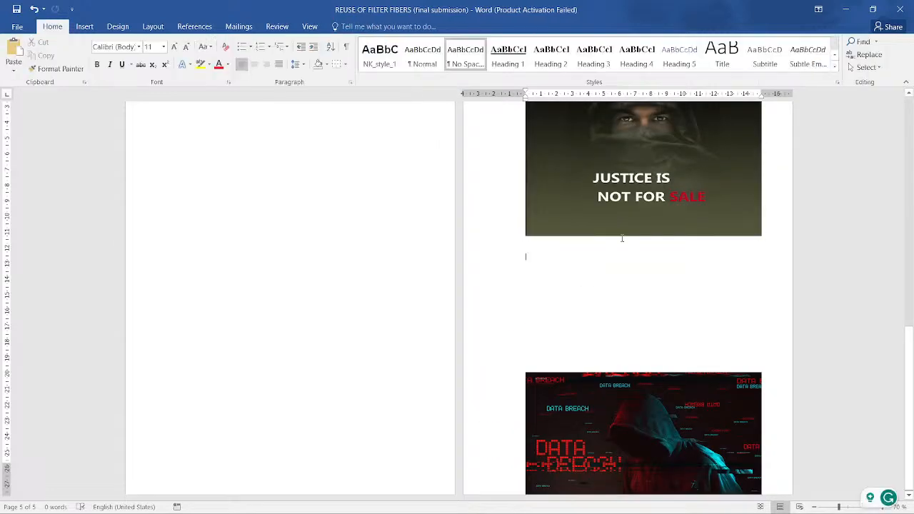
Move the JUSTICE IS NOT FOR SALE picture onto the preceding page and shift the data breach picture higher on the last page.
left_click_drag(658, 151, 367, 263)
left_click_drag(352, 283, 344, 370)
left_click_drag(649, 425, 645, 260)
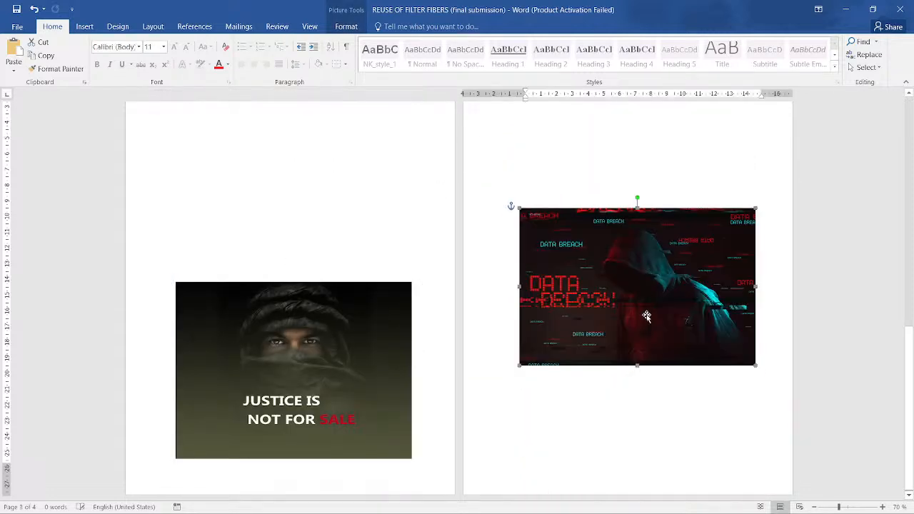
left_click_drag(590, 324, 567, 269)
Move the data breach picture from the last page up to the second page.
scroll(559, 420, "up", 15)
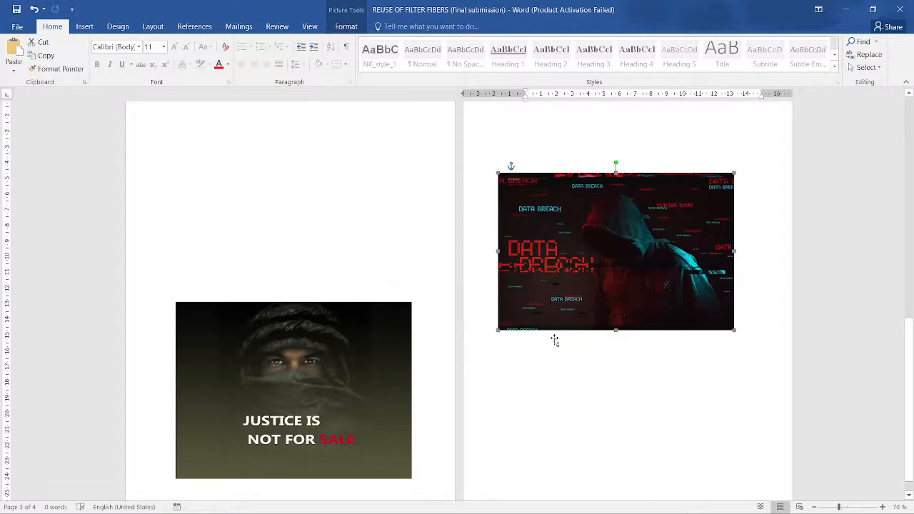
scroll(577, 258, "down", 10)
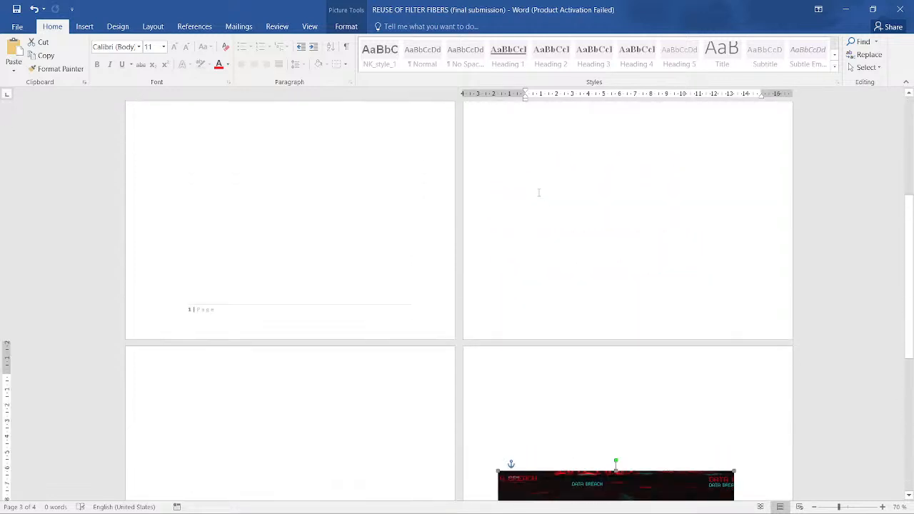
left_click_drag(594, 418, 607, 147)
scroll(639, 279, "up", 3)
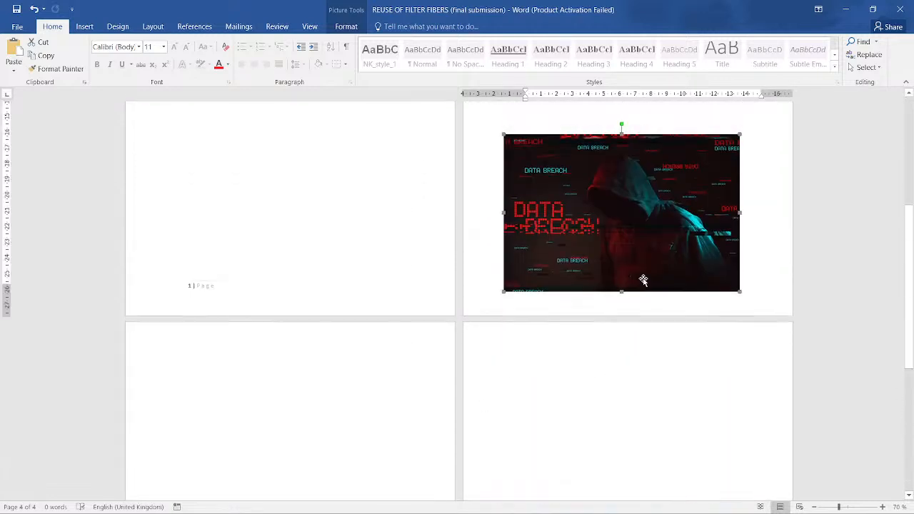
scroll(623, 375, "up", 6)
scroll(612, 302, "down", 15)
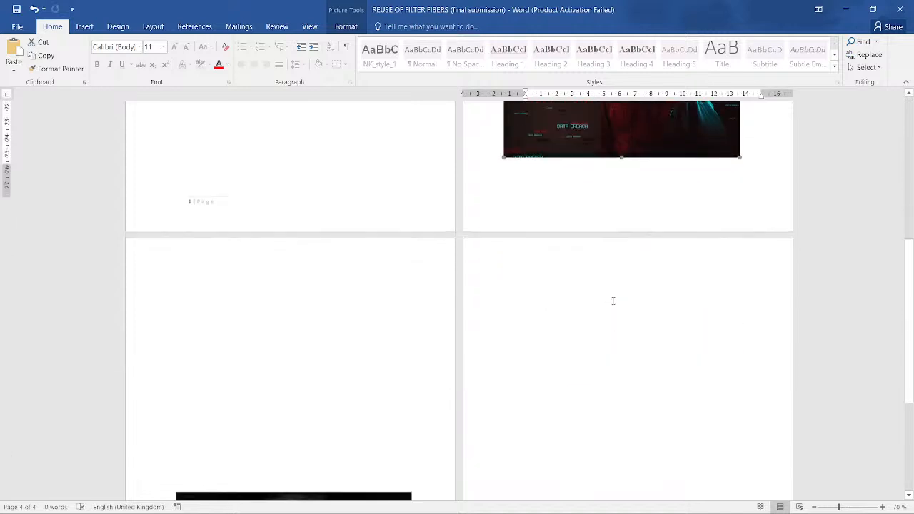
Reposition the JUSTICE IS NOT FOR SALE picture on the third page and the data breach picture on the second page.
left_click(283, 397)
left_click_drag(283, 397, 322, 328)
left_click(574, 276)
scroll(574, 289, "up", 9)
scroll(607, 228, "up", 3)
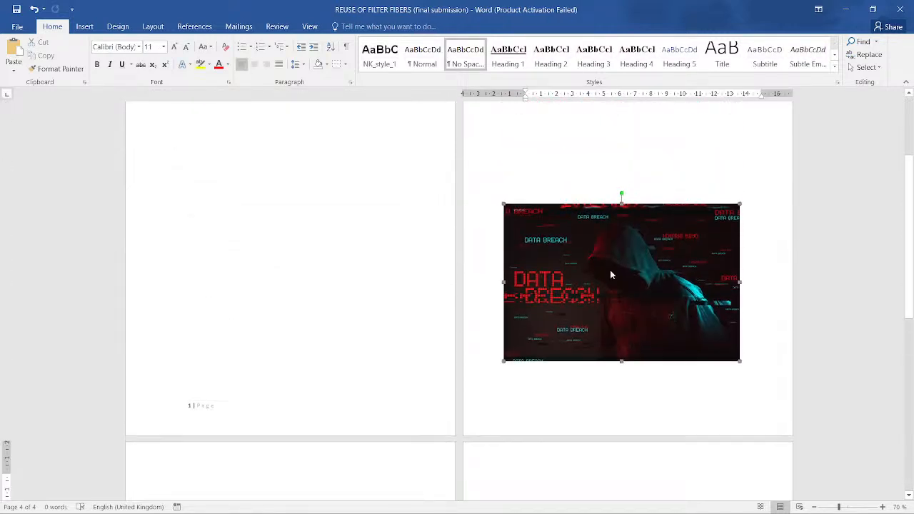
mouse_move(626, 283)
left_mouse_down()
mouse_move(626, 209)
mouse_move(622, 330)
mouse_move(621, 296)
left_mouse_up()
Add the text "A picture of a man in hoodie" beneath the data breach picture and remove the blank line above it.
left_click(623, 405)
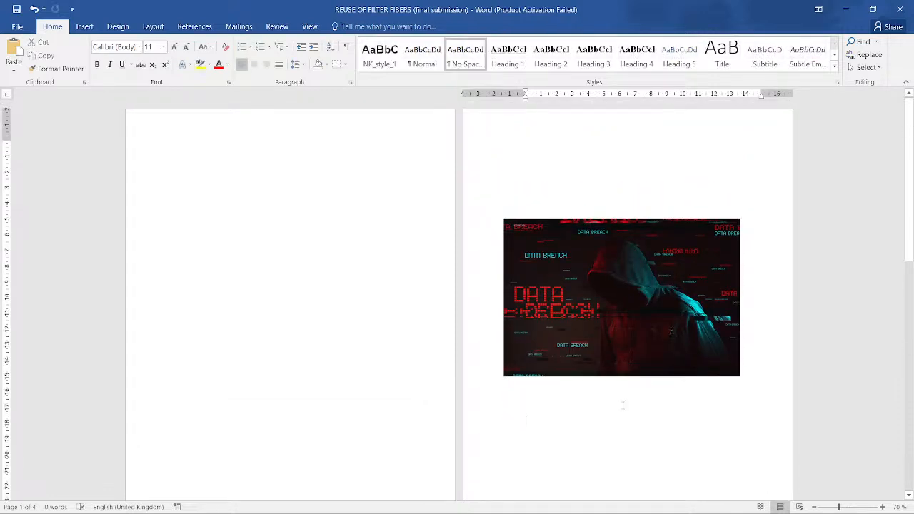
left_click(513, 394)
left_click(528, 401)
scroll(527, 400, "up", 5, "ctrl")
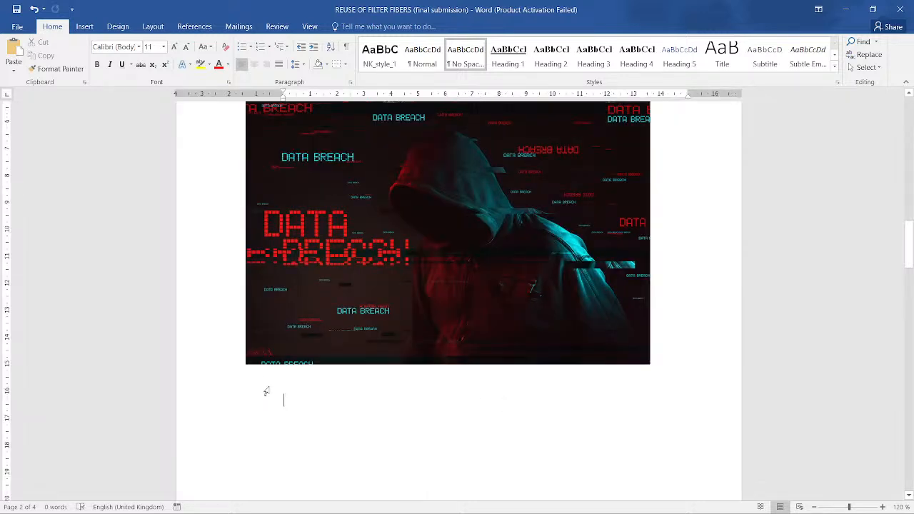
type("A picture")
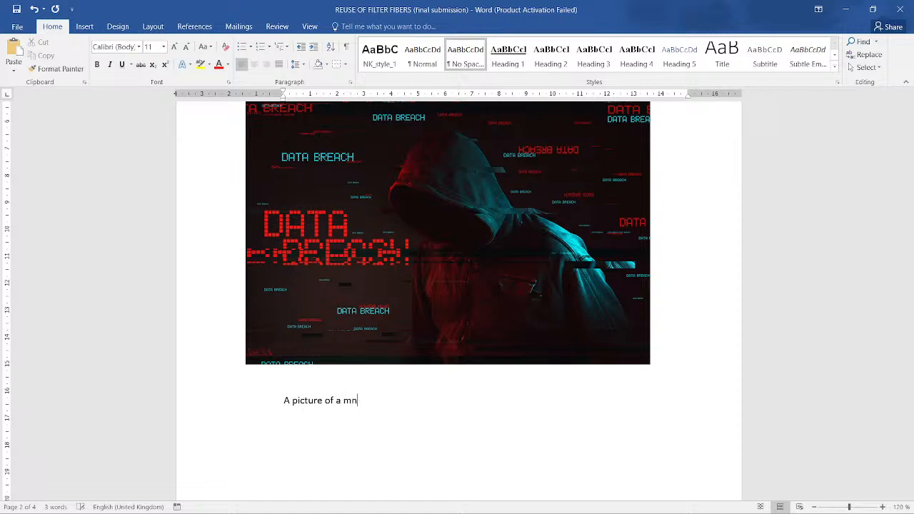
type(" of a man in hoodie")
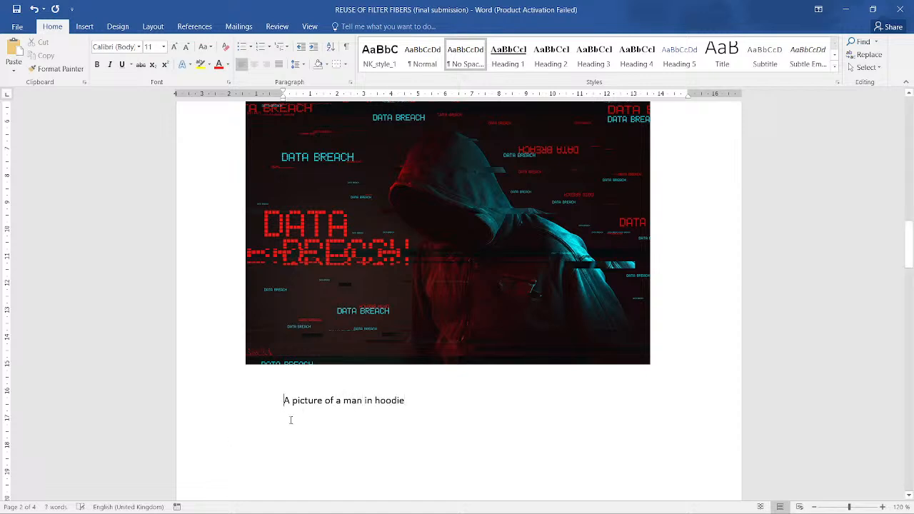
key("BackSpace")
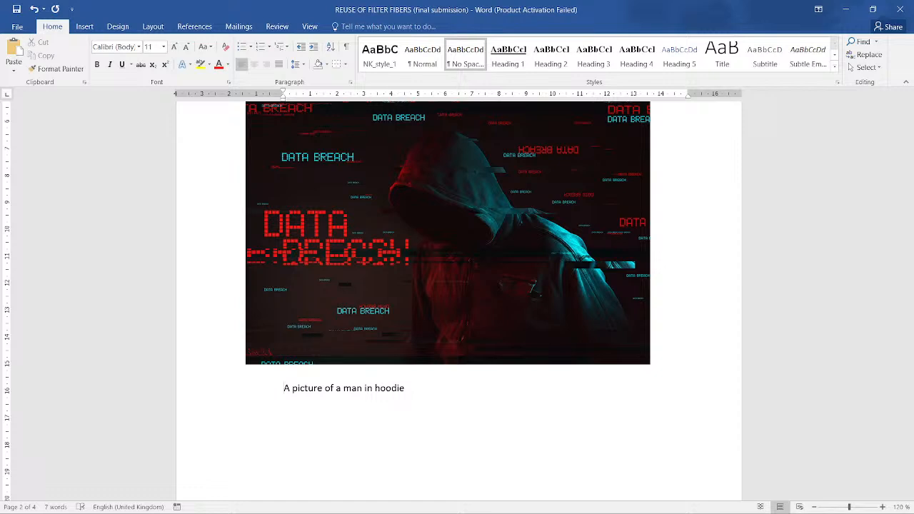
left_click(445, 287)
right_click(445, 287)
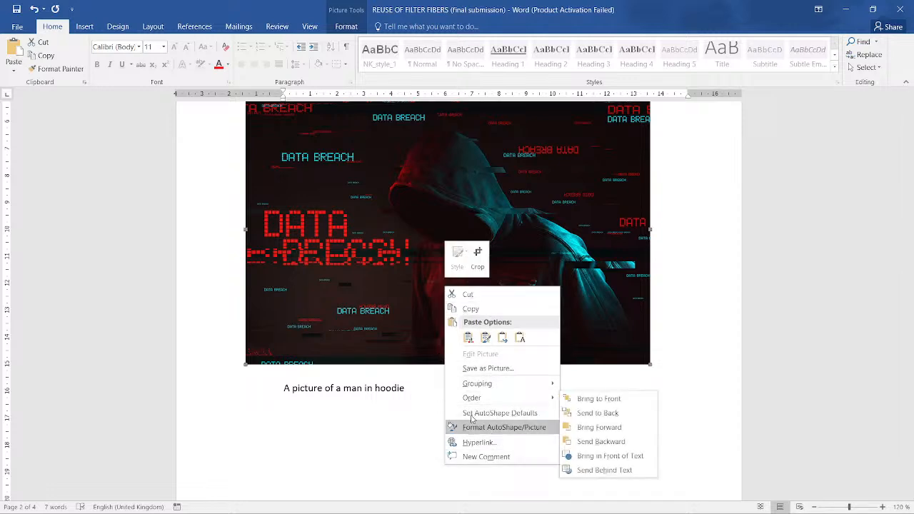
right_click(388, 253)
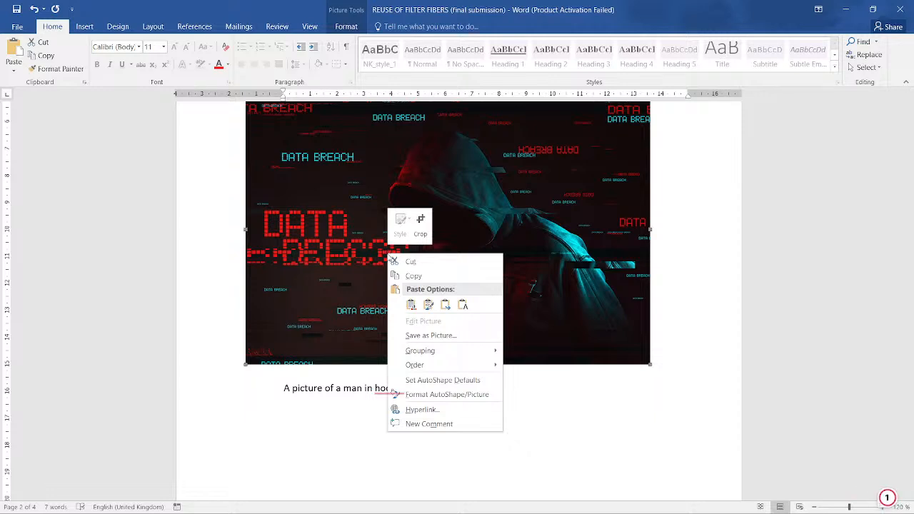
left_click(315, 199)
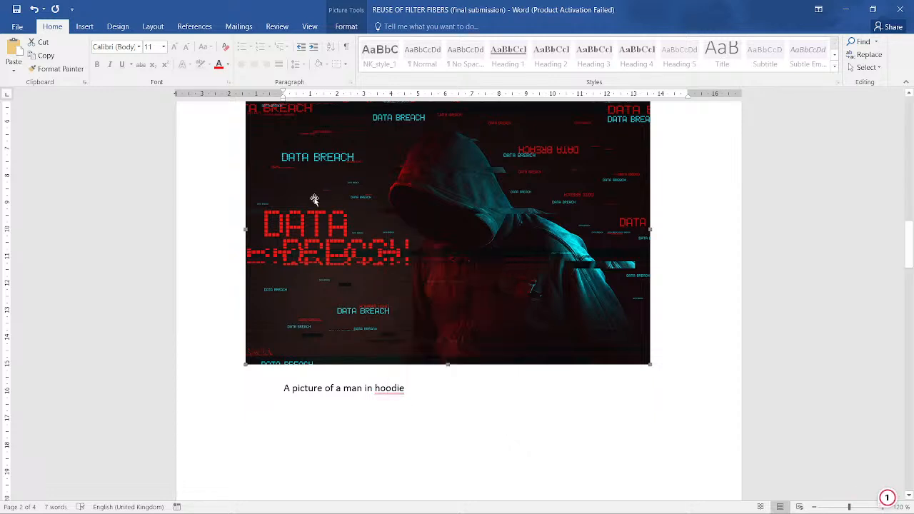
Start a caption for the data breach picture with the label Figure and the position Below selected item.
left_click(194, 29)
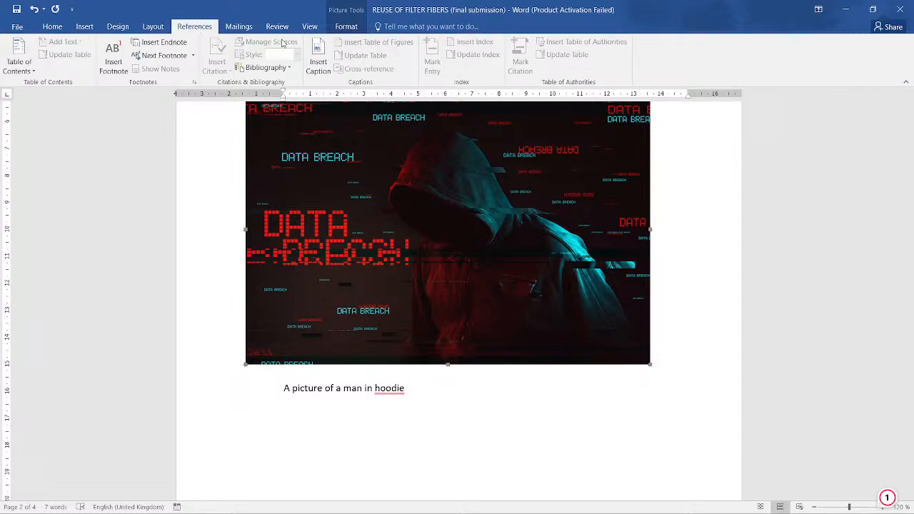
left_click(324, 62)
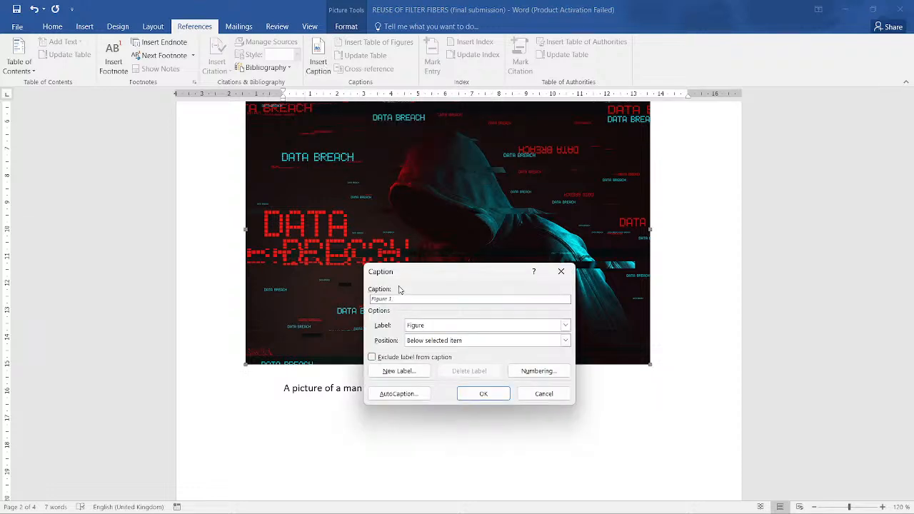
left_click(430, 326)
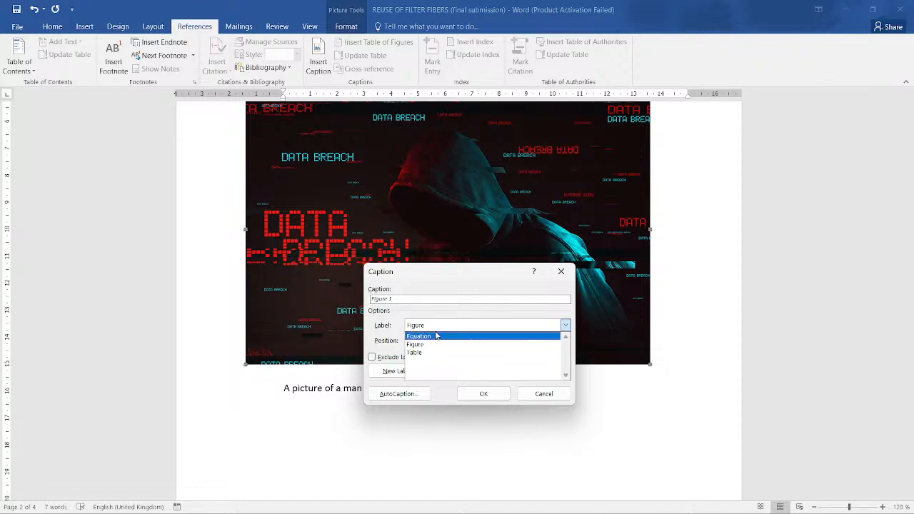
left_click(432, 345)
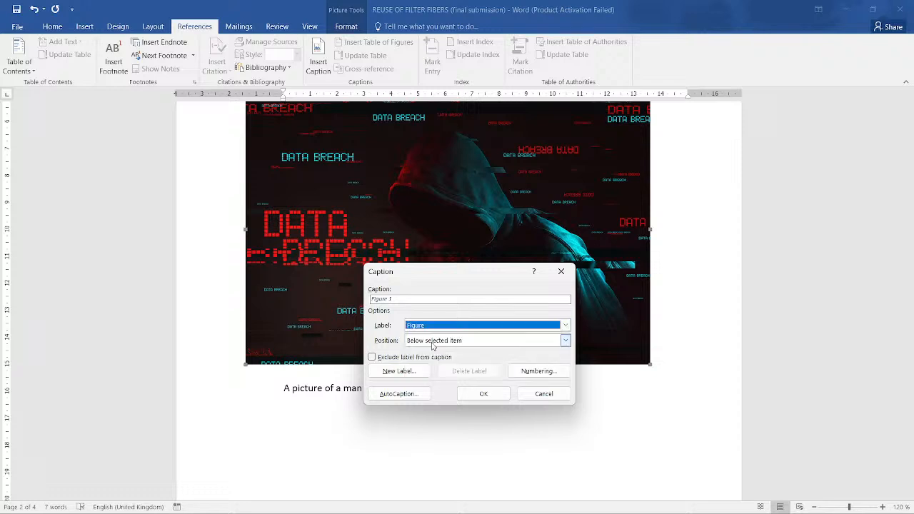
left_click(429, 346)
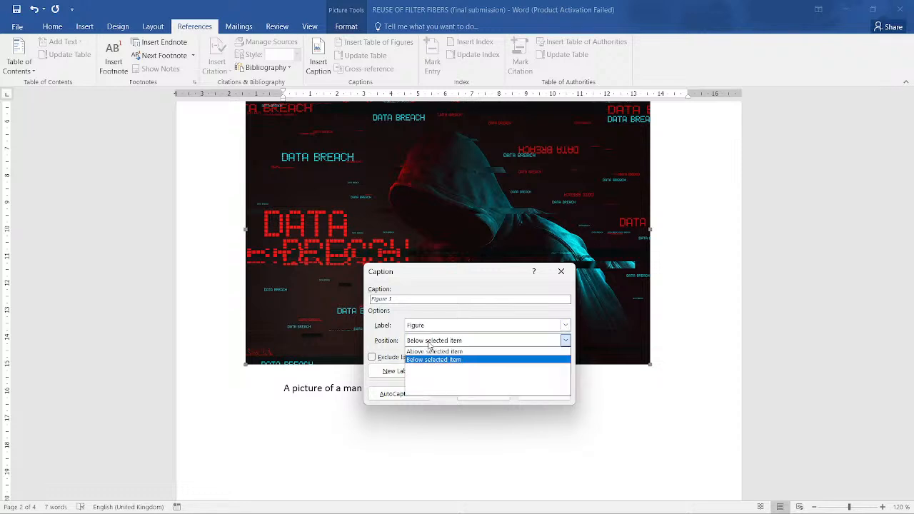
left_click(430, 346)
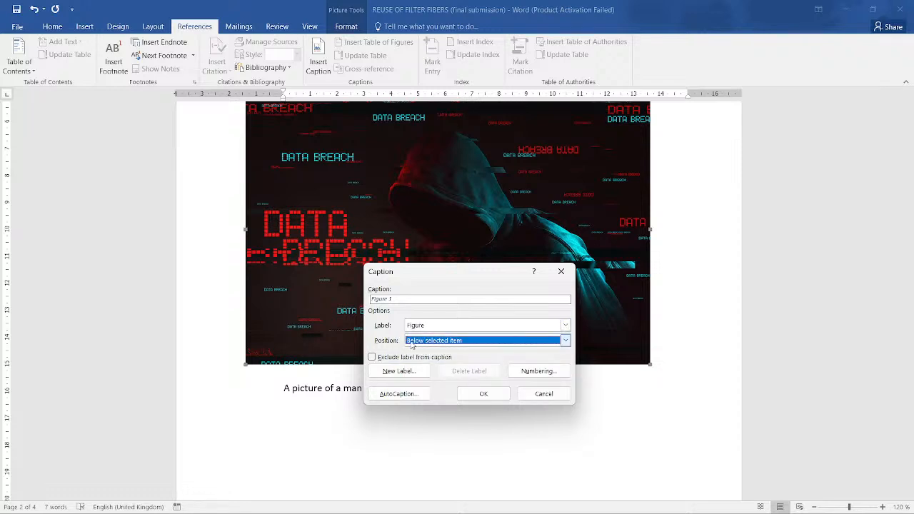
left_click(435, 346)
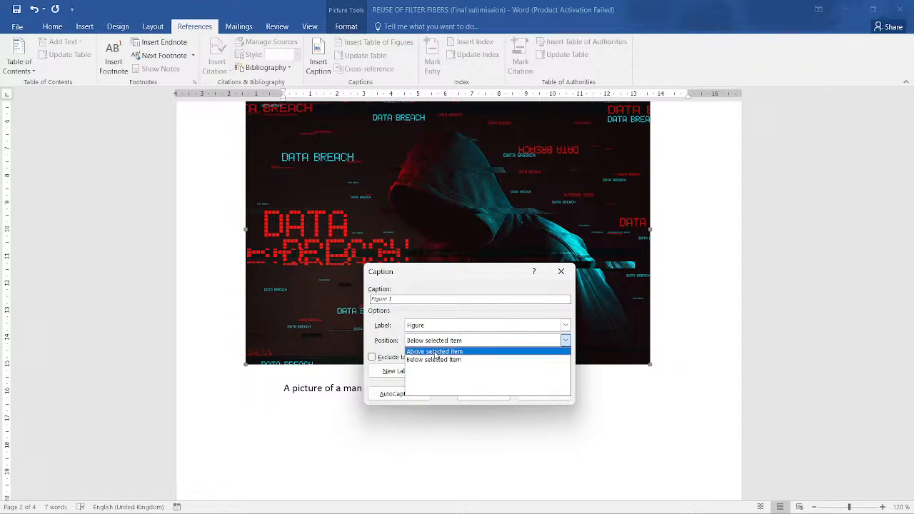
left_click(429, 359)
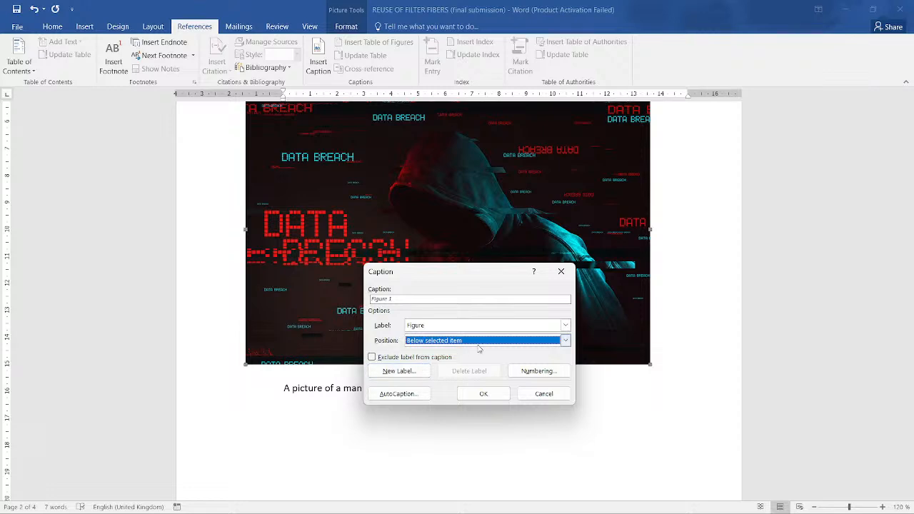
Enter ": A picture of a man wearing a hoodie" after the Figure 1 label and insert the caption.
left_click(460, 299)
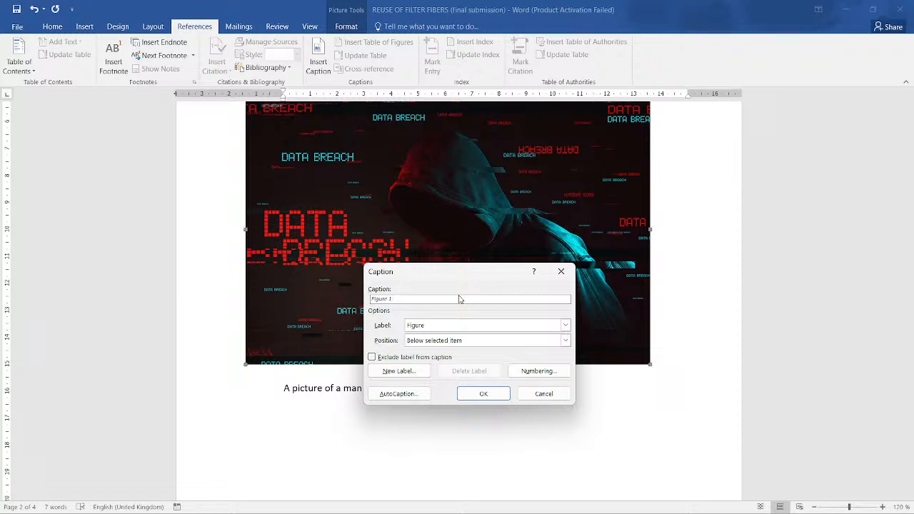
type(": A")
left_click(484, 395)
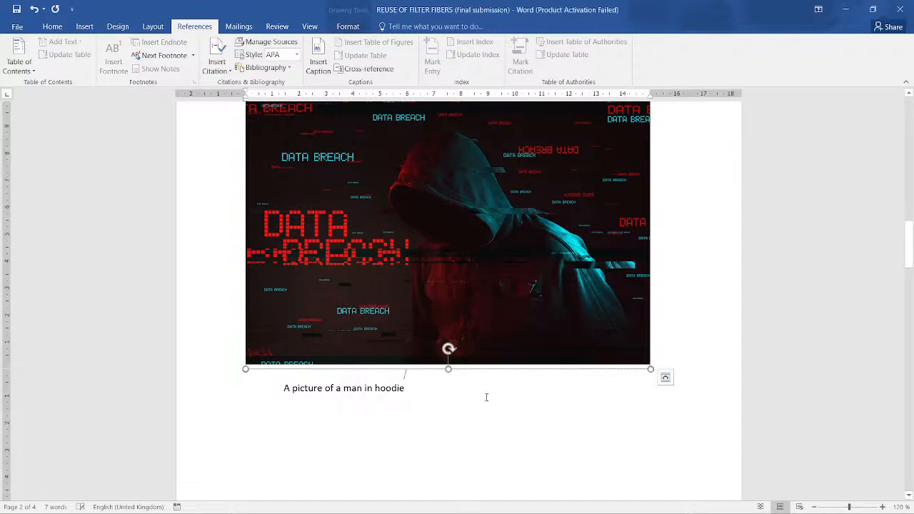
Delete the manually typed line "A picture of a man in hoodie" beneath the data breach picture.
left_click(406, 452)
scroll(333, 347, "up", 5)
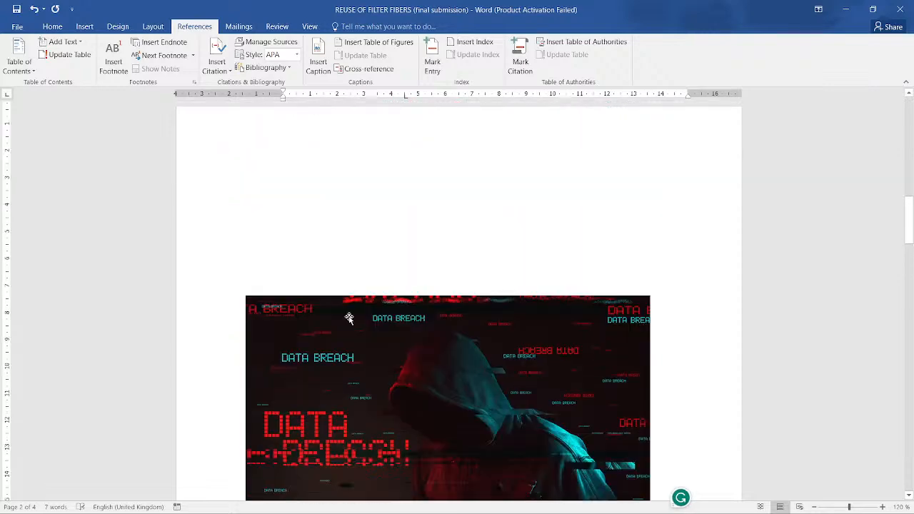
scroll(349, 318, "down", 5)
double_click(351, 390)
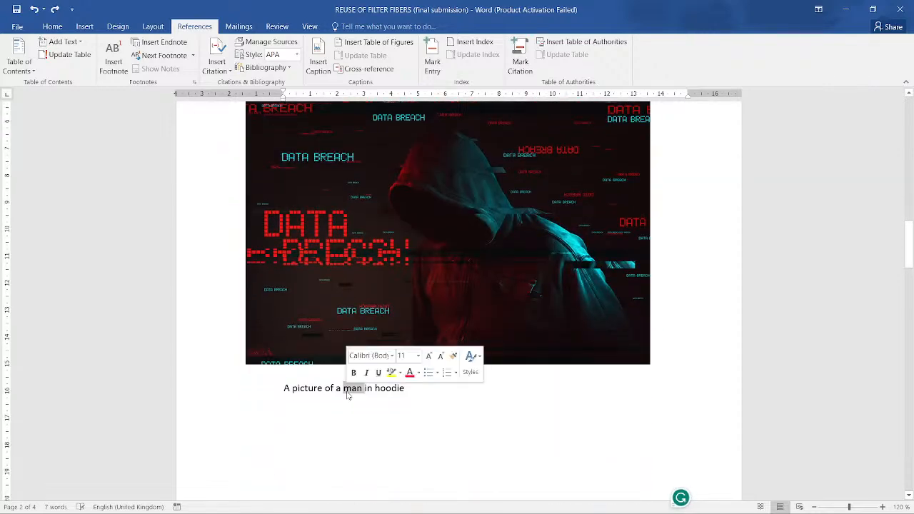
triple_click(348, 395)
key("Delete")
Reposition the data breach picture and its Figure 1 caption so the caption sits directly beneath the picture's lower edge.
left_click(397, 299)
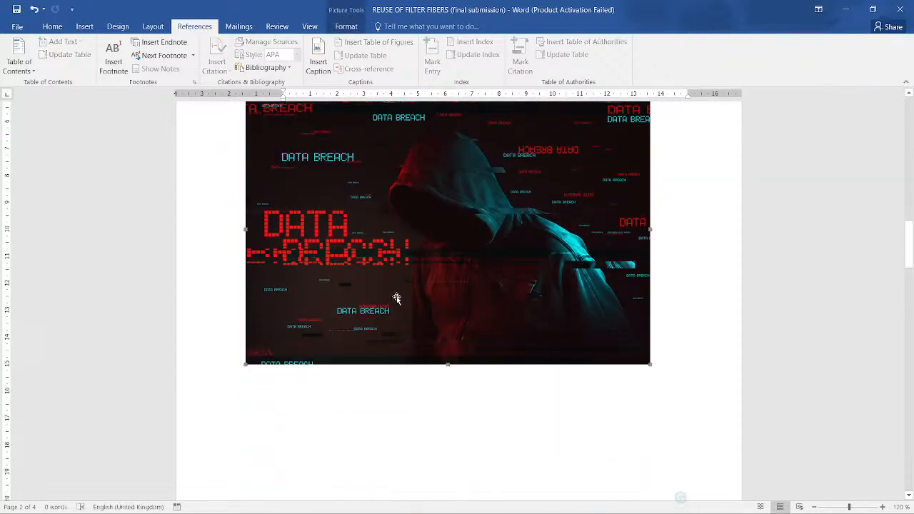
key("ctrl+z")
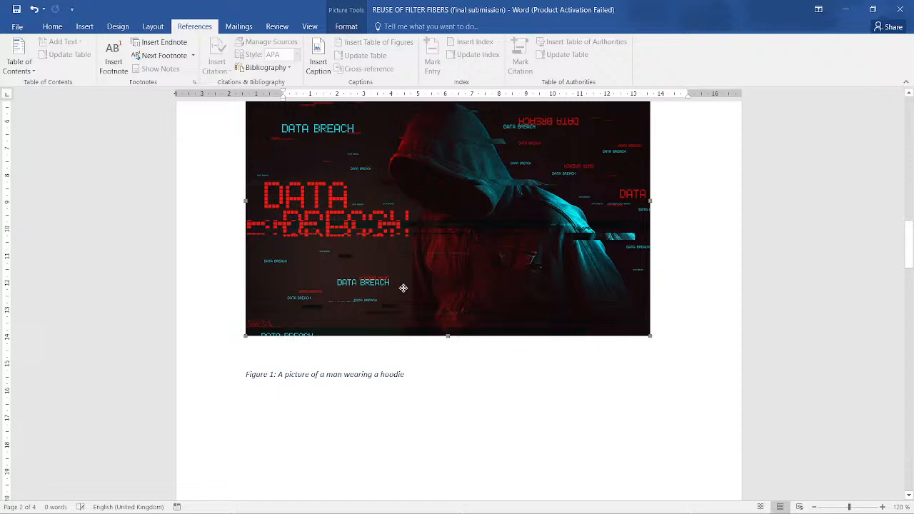
left_click_drag(403, 288, 398, 308)
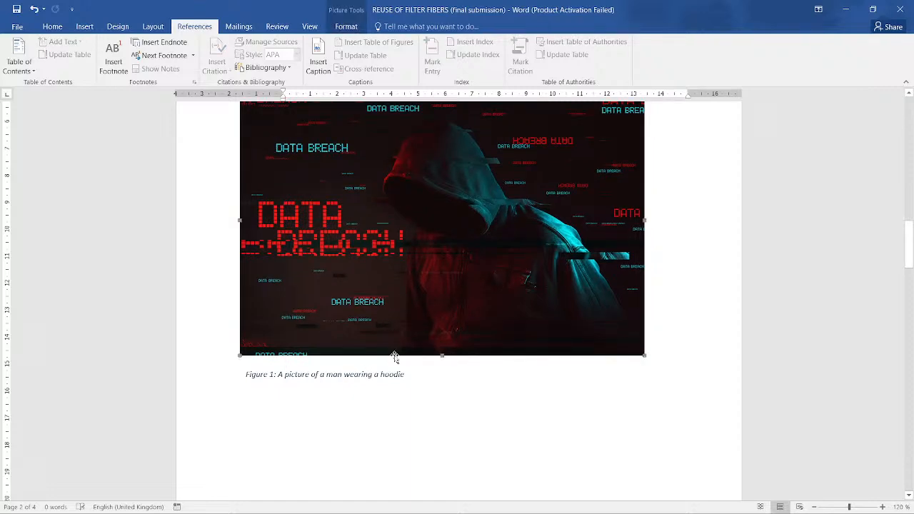
left_click(400, 375)
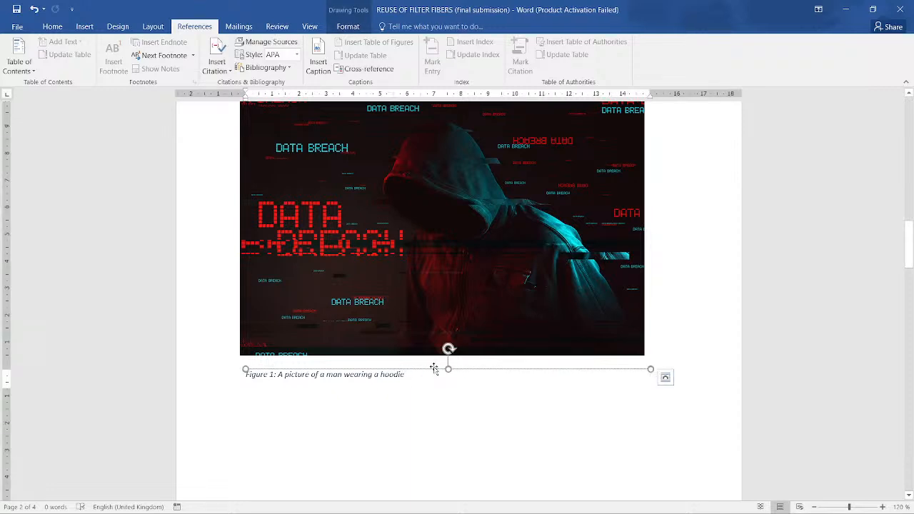
mouse_move(423, 372)
left_mouse_down()
mouse_move(453, 384)
mouse_move(446, 419)
mouse_move(410, 406)
mouse_move(423, 377)
mouse_move(416, 365)
left_mouse_up()
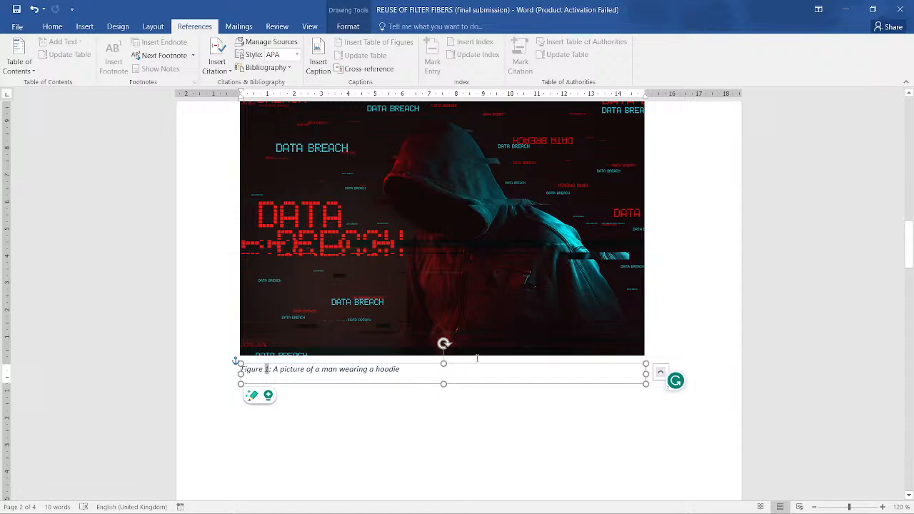
left_click(495, 308)
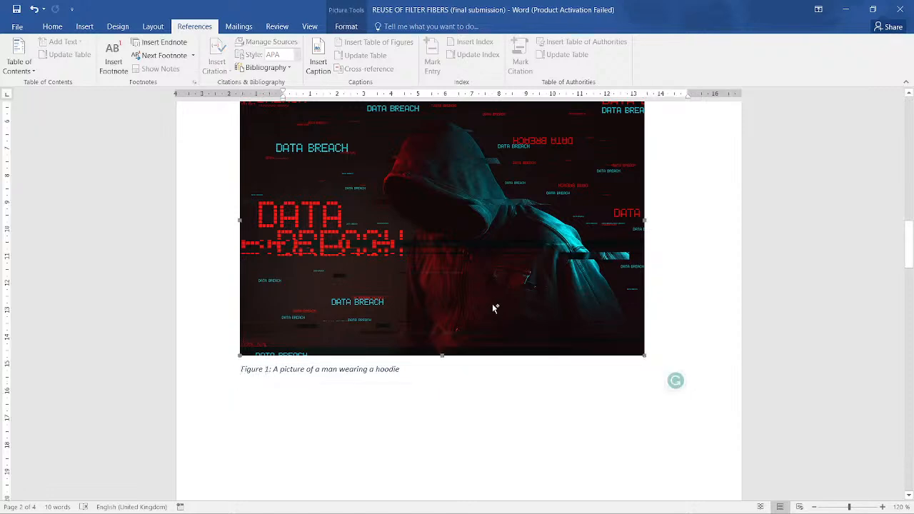
left_click(371, 370)
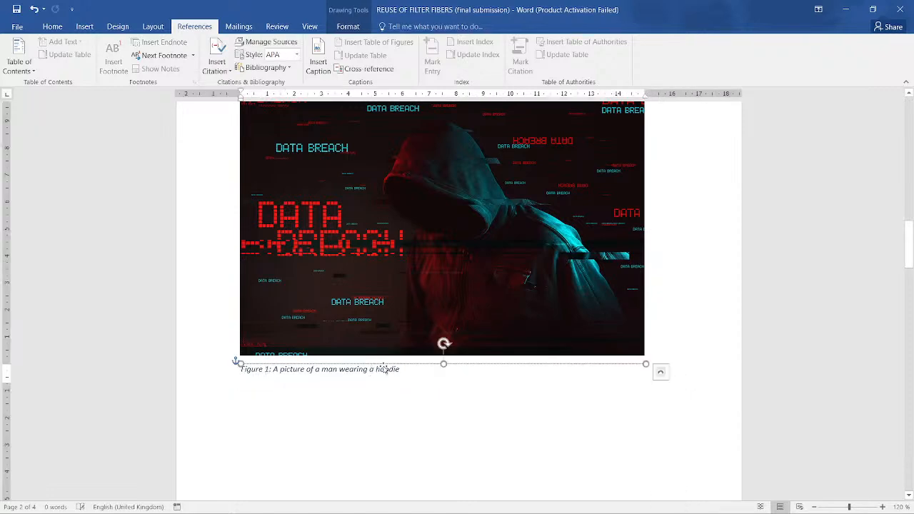
left_click(394, 365)
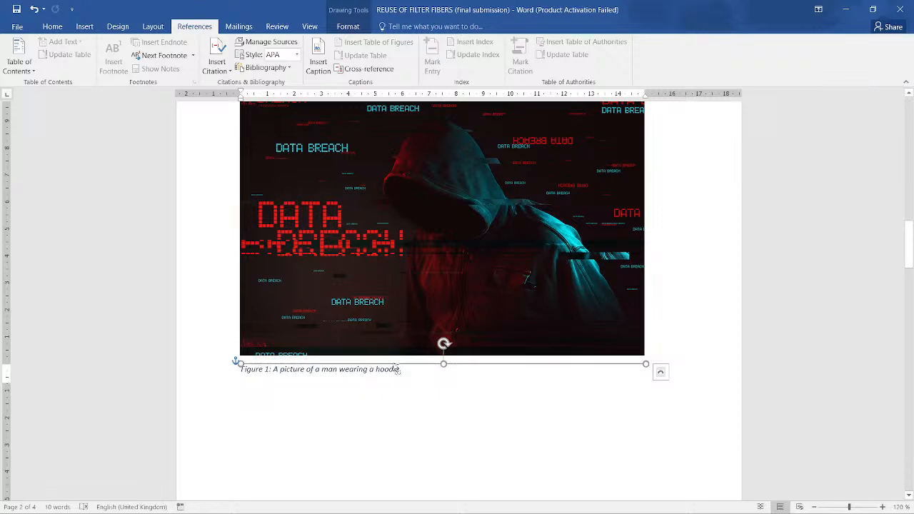
left_click(391, 324)
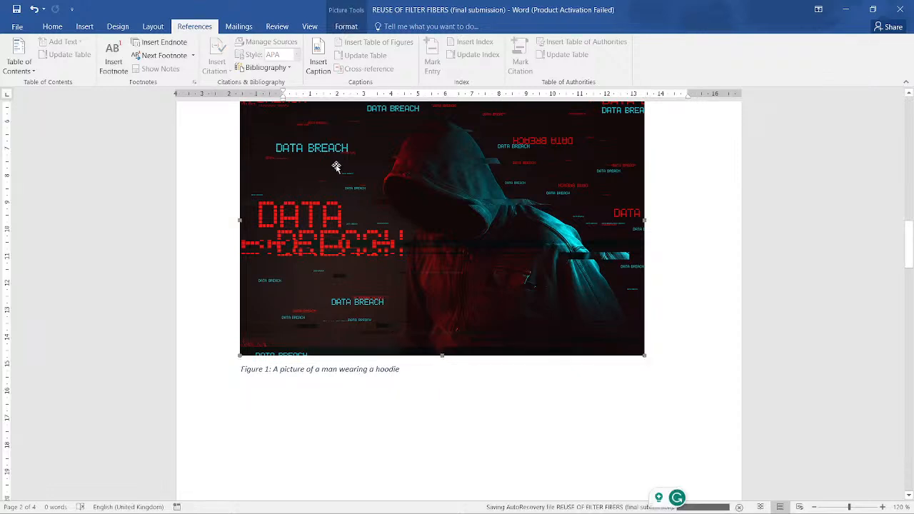
left_click(344, 26)
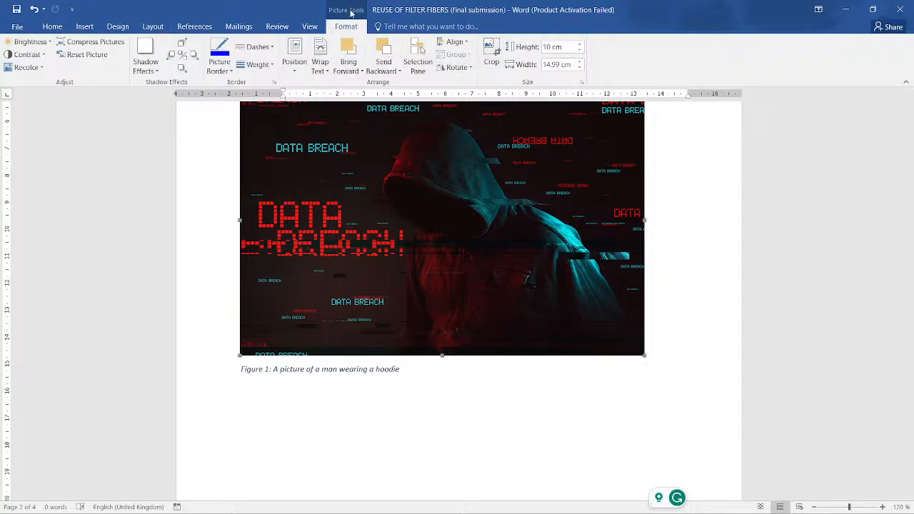
left_click(386, 376)
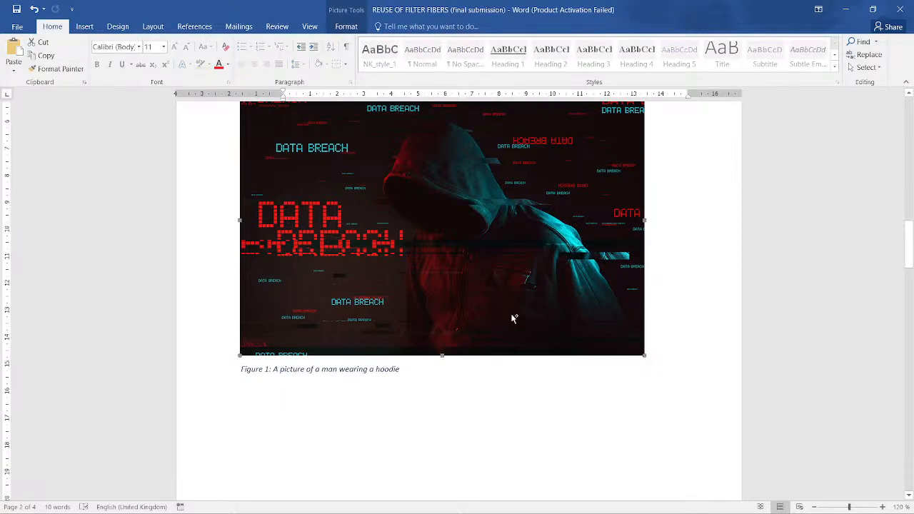
left_click(398, 370)
Shrink the data breach picture from its lower corner and move it slightly toward the page's left edge, above the caption.
left_click(453, 318)
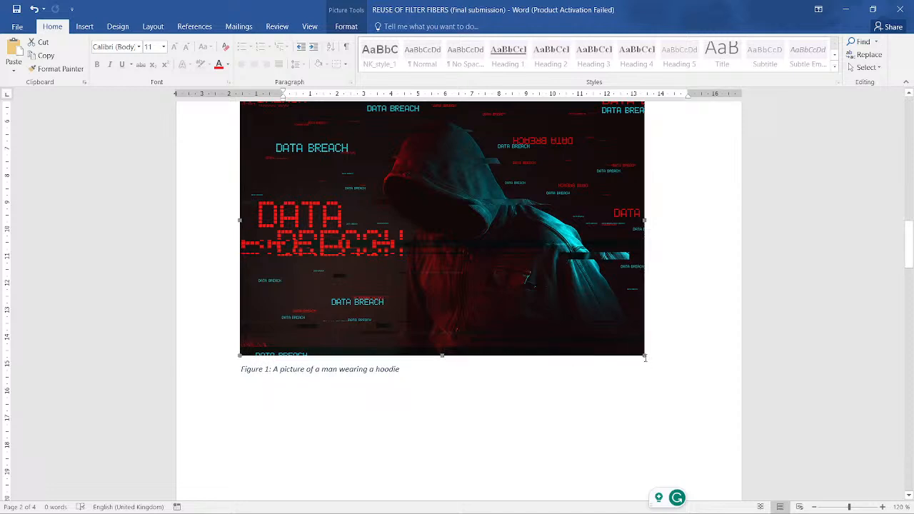
left_click_drag(643, 354, 574, 308)
left_click_drag(439, 256, 381, 366)
left_click(341, 399)
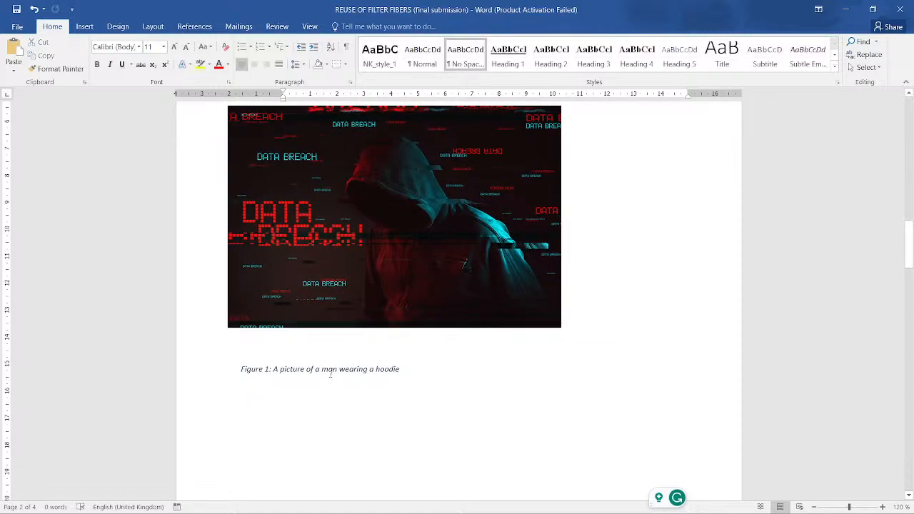
Move the Figure 1 caption box up against the resized picture, aligned with the picture's left edge.
left_click(331, 372)
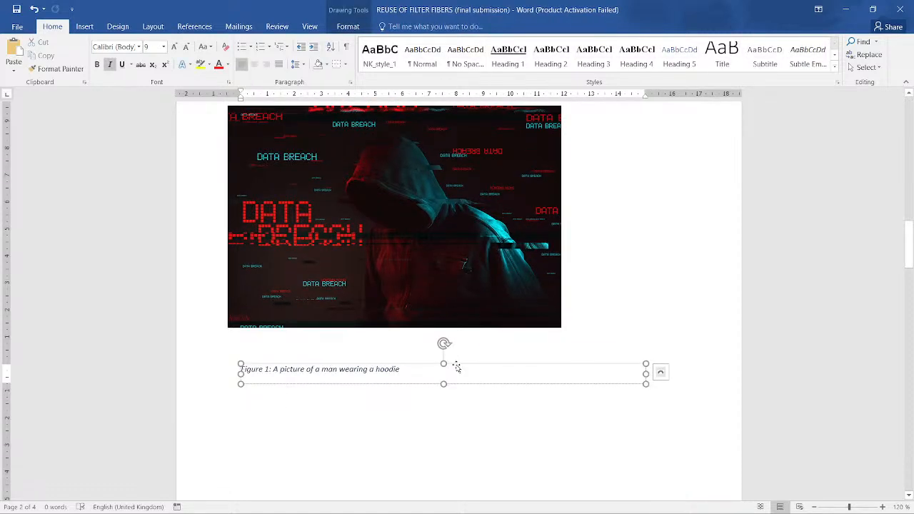
left_click(478, 313)
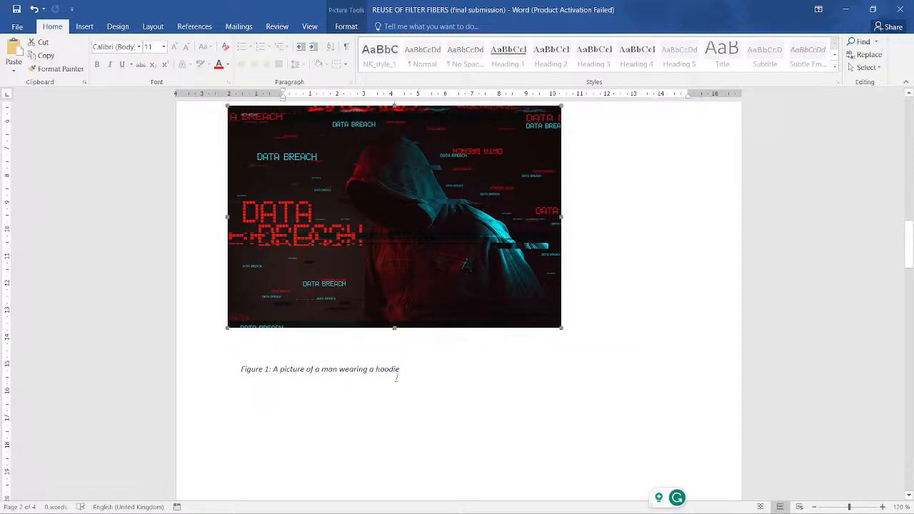
left_click(241, 369)
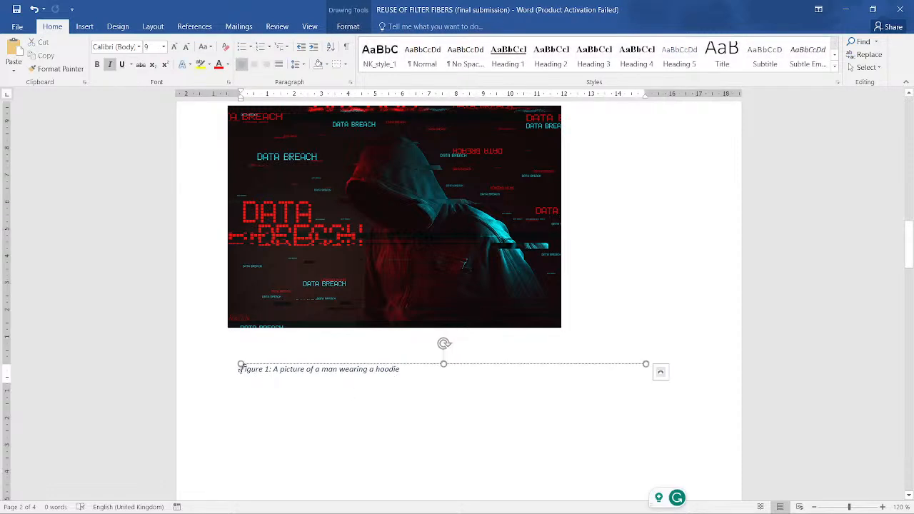
left_click(254, 315)
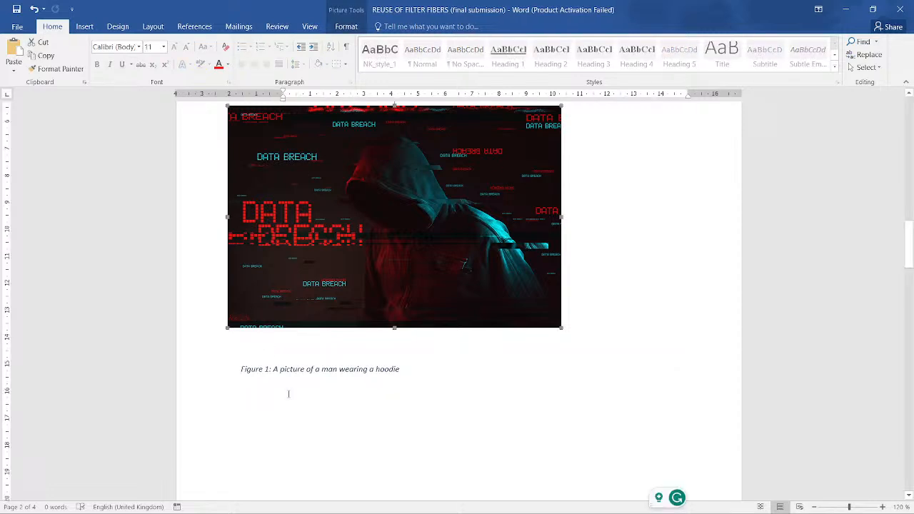
left_click(307, 369)
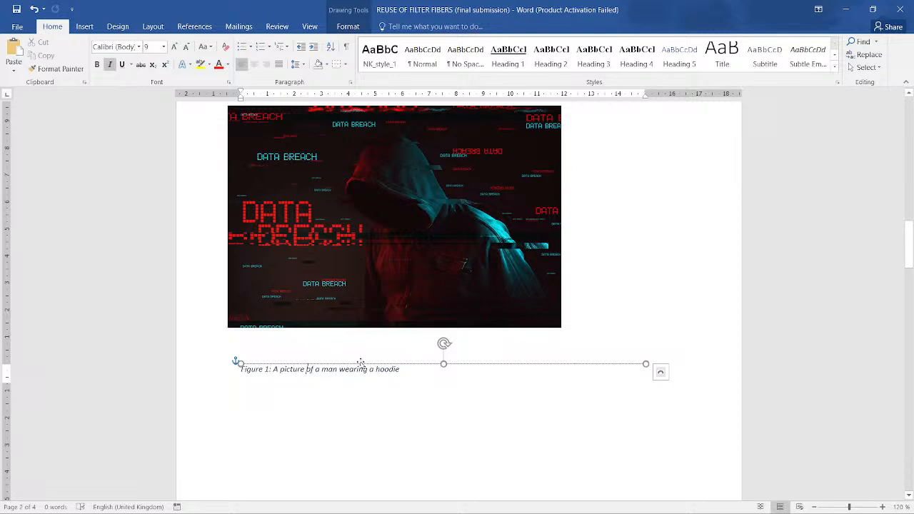
left_click_drag(360, 365, 349, 339)
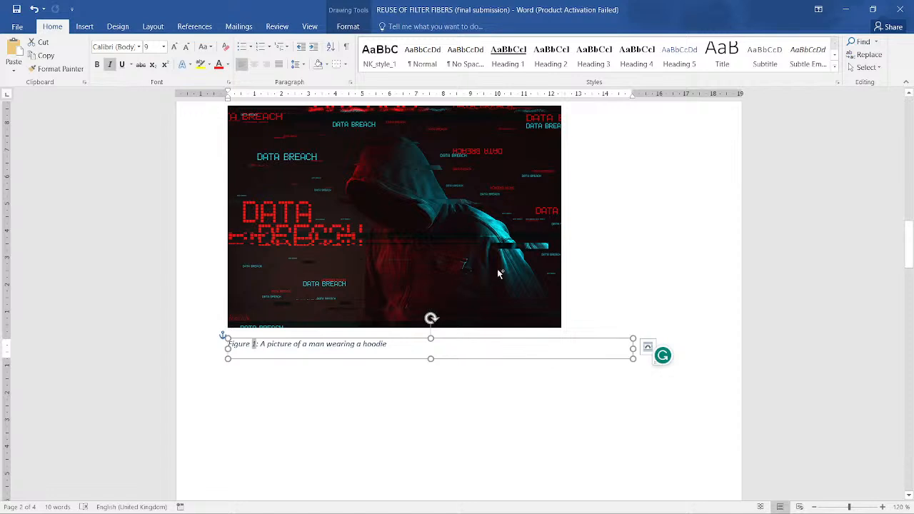
Try to select the data breach picture and its Figure 1 caption box together.
left_click(532, 187)
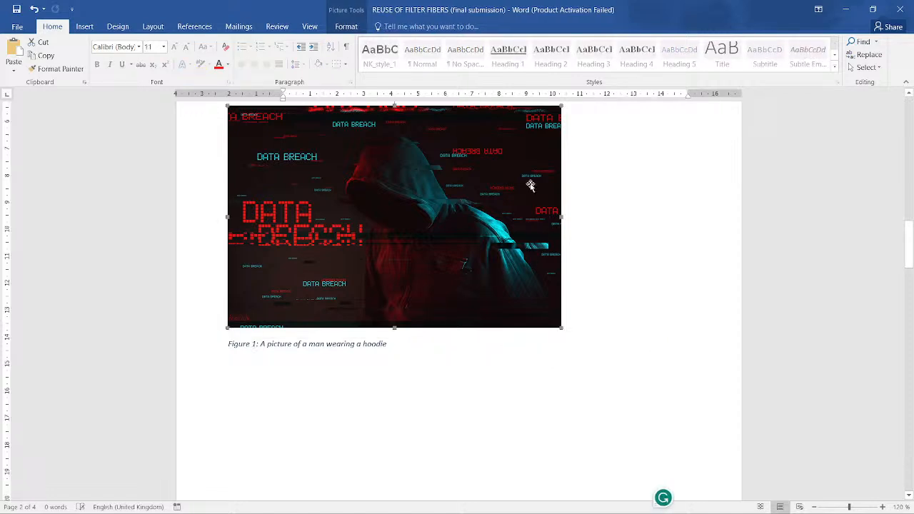
left_click(327, 349)
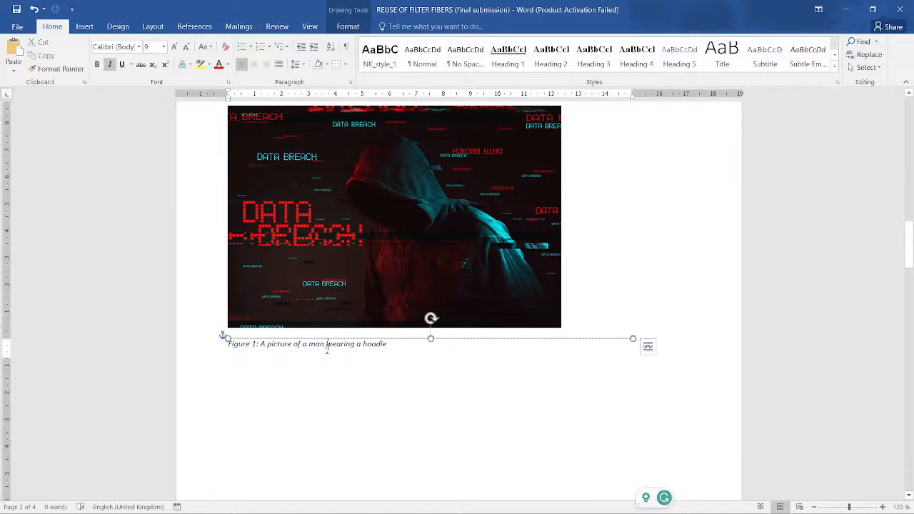
left_click(254, 338)
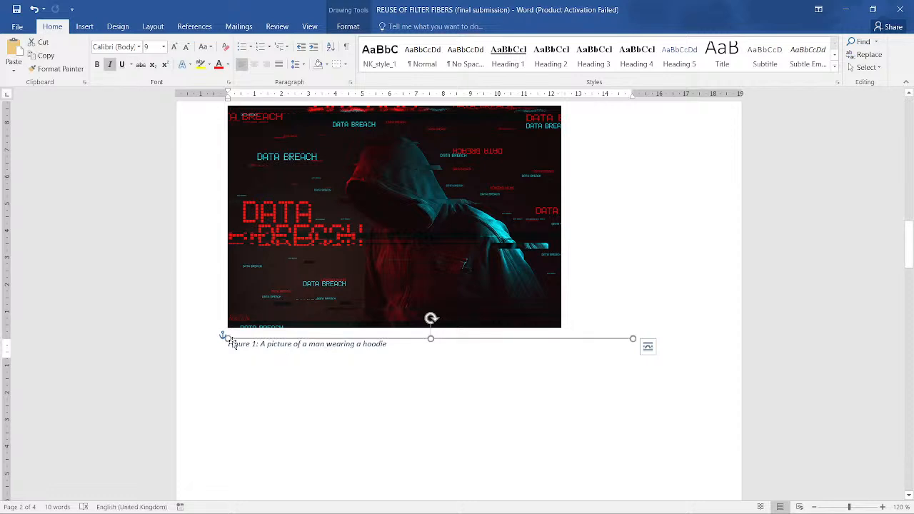
key("ctrl")
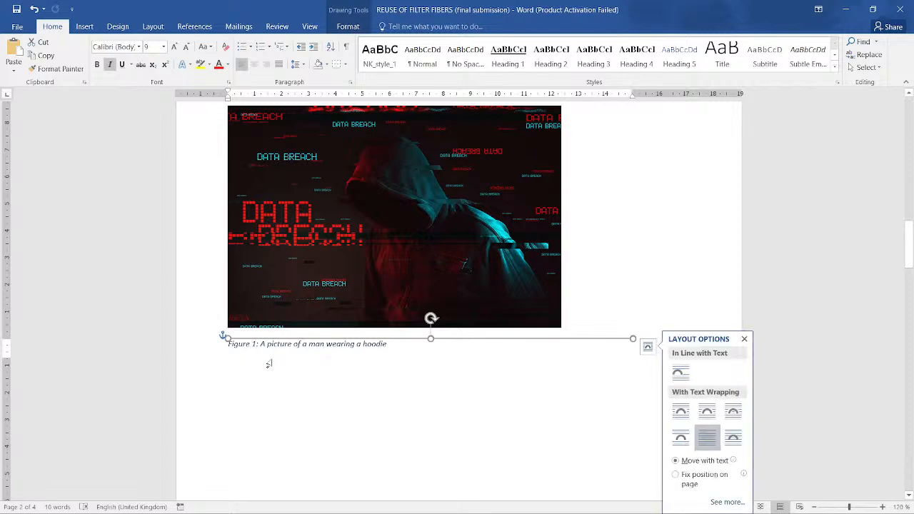
left_click(270, 363)
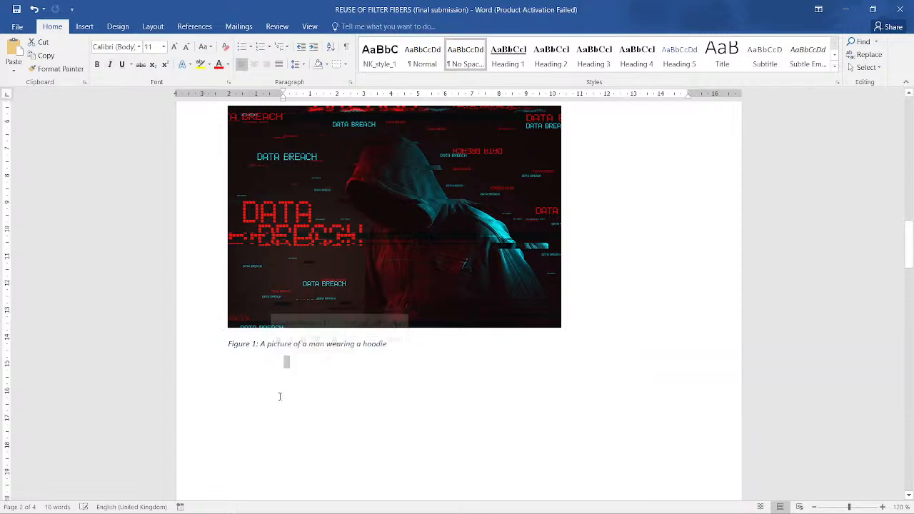
left_click(241, 344)
left_click(229, 339)
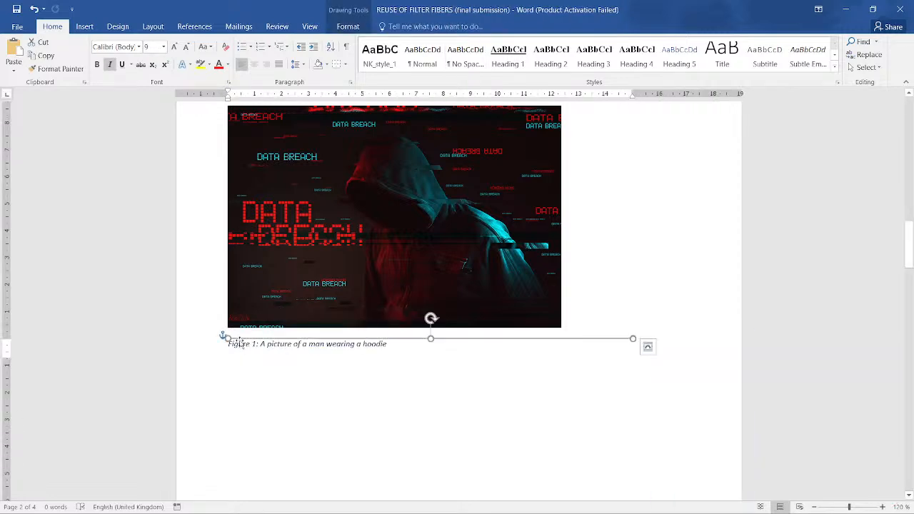
left_click(287, 311)
Try to select the data breach picture together with the "Justice is not for sale" picture further down the document.
scroll(300, 350, "down", 5)
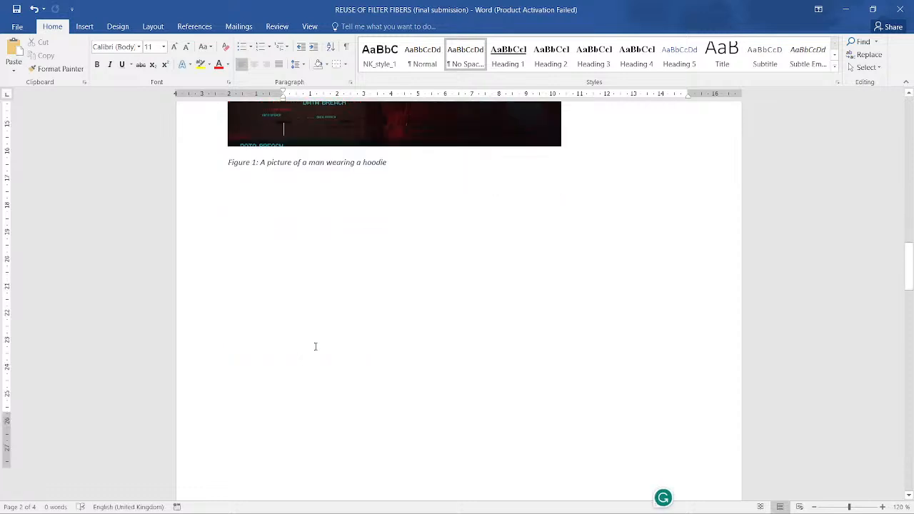
scroll(394, 258, "up", 3)
left_click(420, 226)
scroll(420, 292, "down", 11)
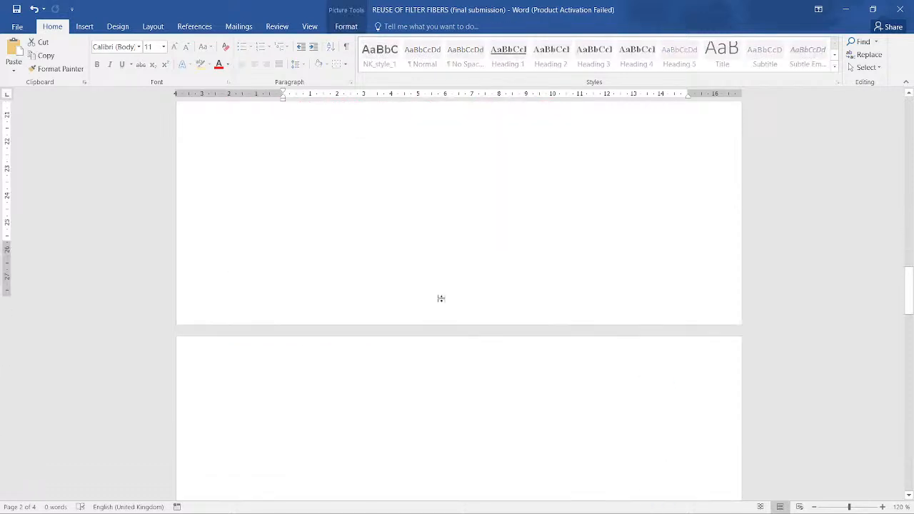
left_click(443, 381)
scroll(496, 274, "up", 8)
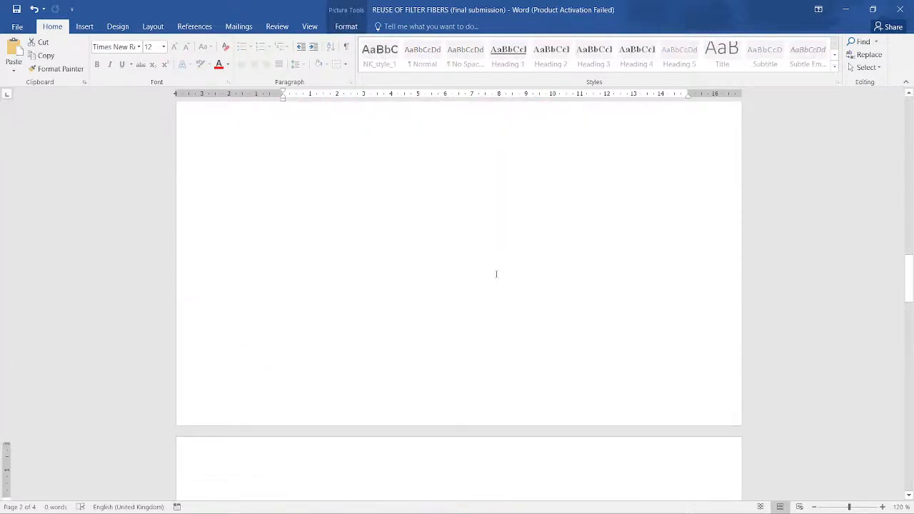
left_click(403, 296)
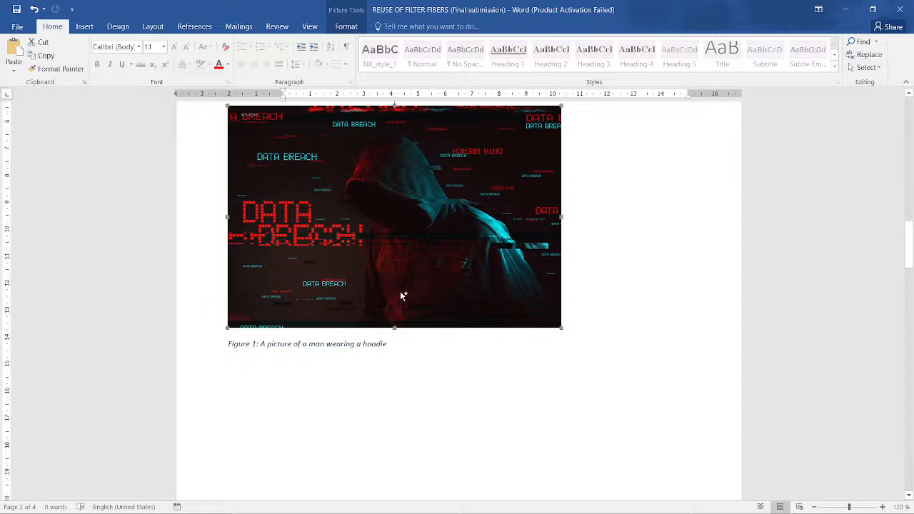
scroll(510, 374, "down", 8)
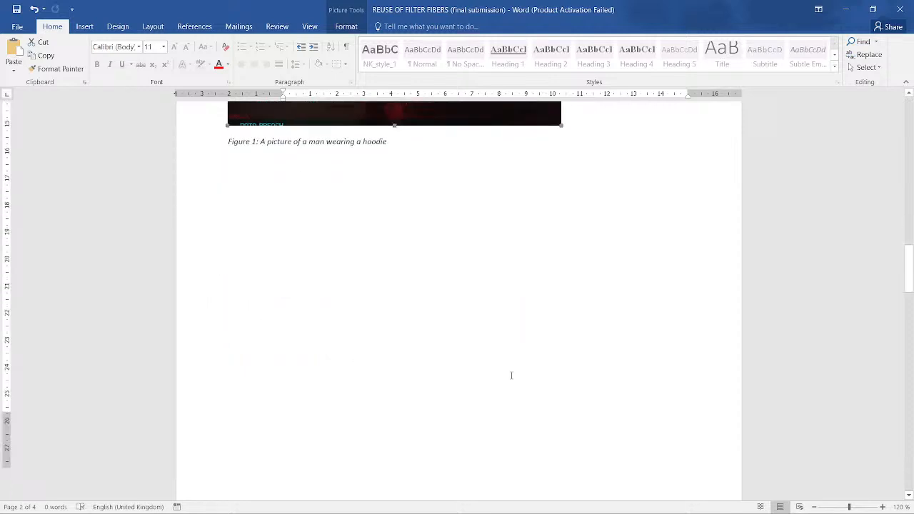
left_click(507, 379)
scroll(386, 255, "up", 8)
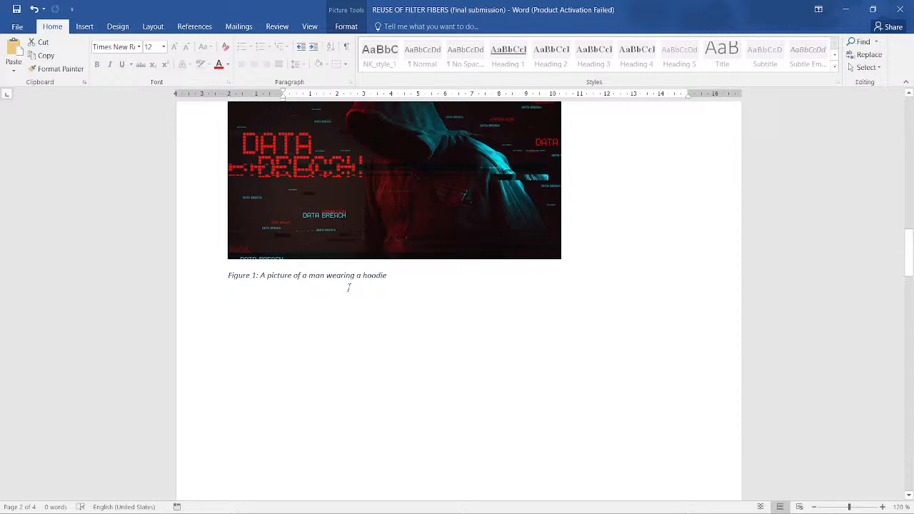
Select the Figure 1 caption box together with the "Justice is not for sale" picture on page 3.
left_click(358, 277)
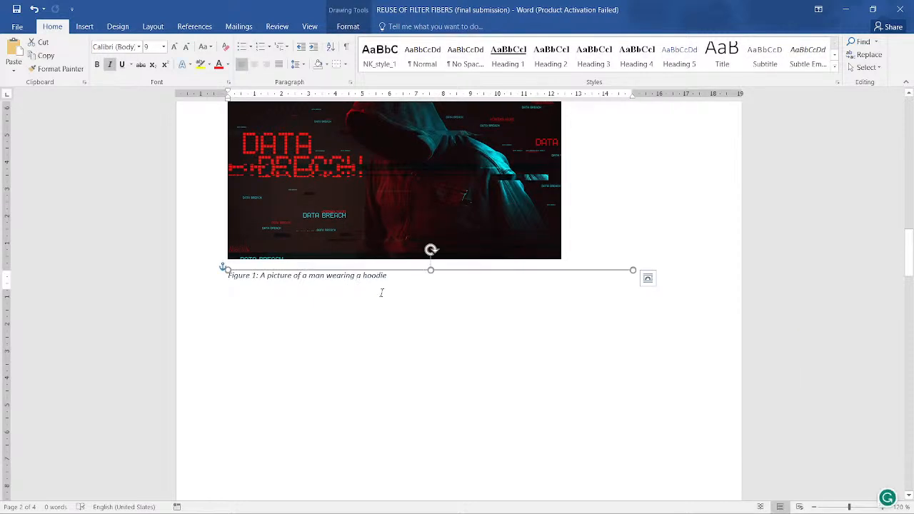
scroll(430, 314, "down", 8)
left_click(433, 316)
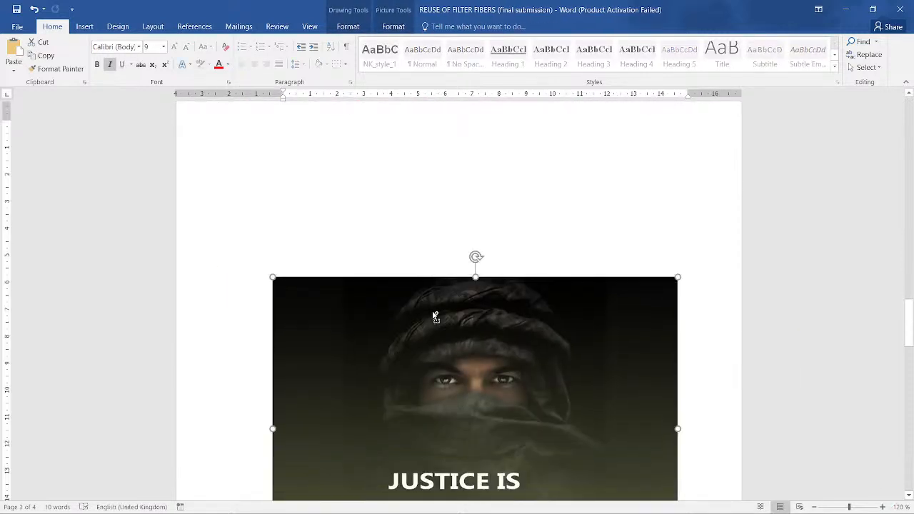
Delete the data breach picture above the Figure 1 caption, keeping the caption.
scroll(434, 316, "up", 6)
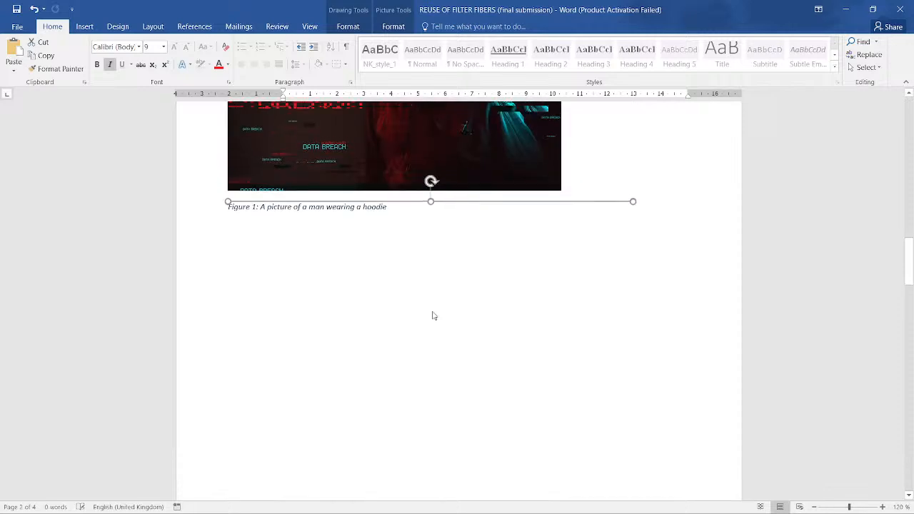
scroll(433, 316, "up", 4)
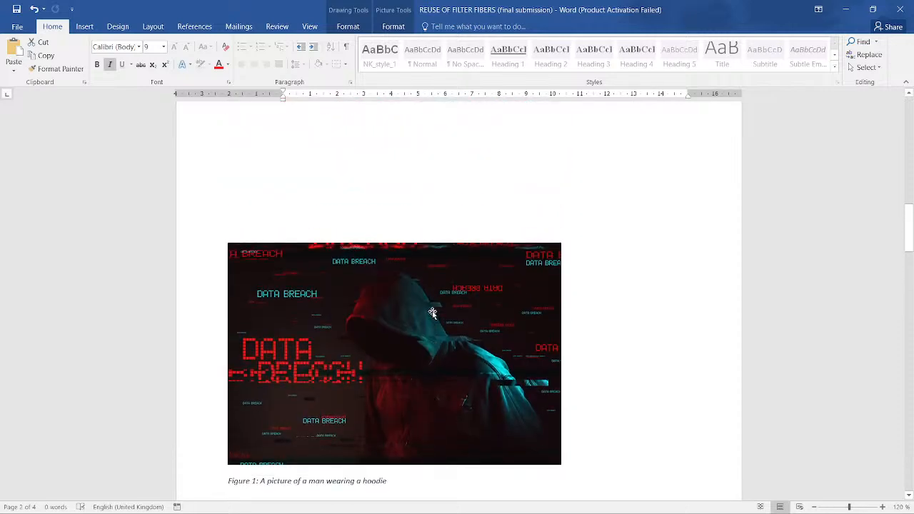
left_click(436, 309)
key("Delete")
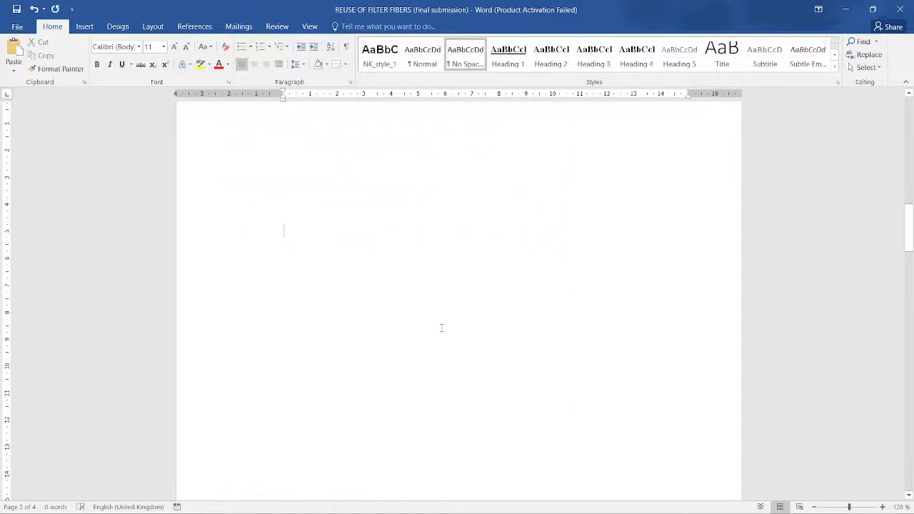
Move the "Justice is not for sale" picture up to page 2, directly above the Figure 1 caption.
scroll(429, 204, "down", 8)
scroll(427, 208, "down", 5)
left_click_drag(454, 275, 469, 126)
scroll(514, 331, "up", 6)
left_click_drag(554, 454, 532, 195)
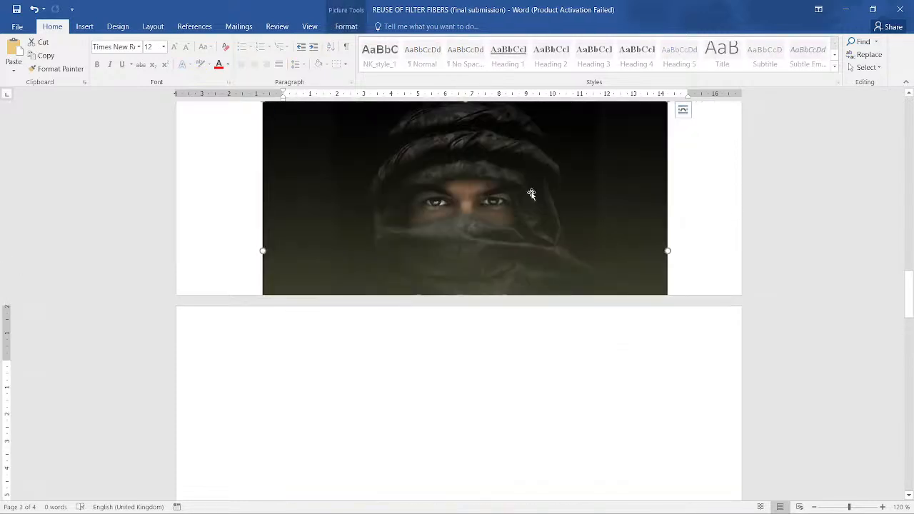
scroll(534, 200, "up", 5)
left_click_drag(543, 402, 487, 232)
scroll(490, 261, "up", 4)
left_click_drag(478, 361, 480, 161)
scroll(472, 271, "up", 2)
left_click_drag(466, 325, 469, 212)
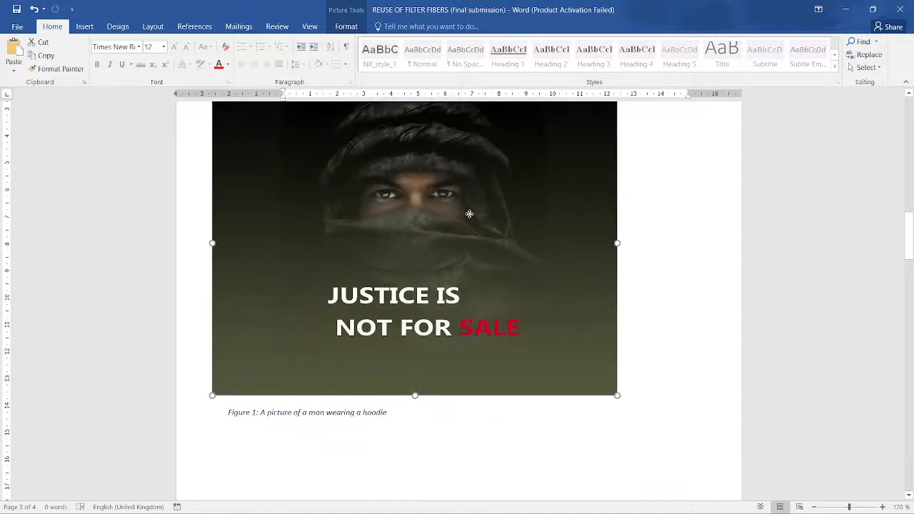
Select the "Justice is not for sale" picture and its Figure 1 caption box together and shift both toward the page's right edge.
left_click(518, 440)
left_click(379, 323)
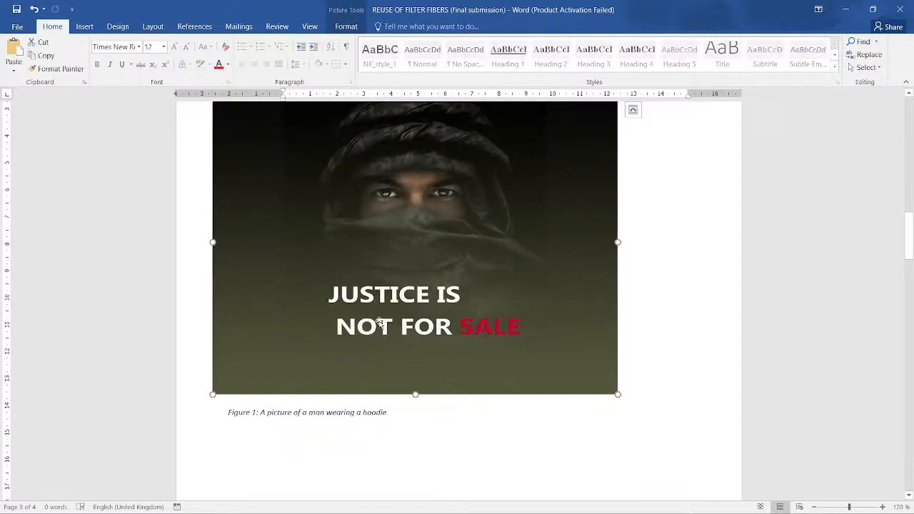
left_click(356, 412)
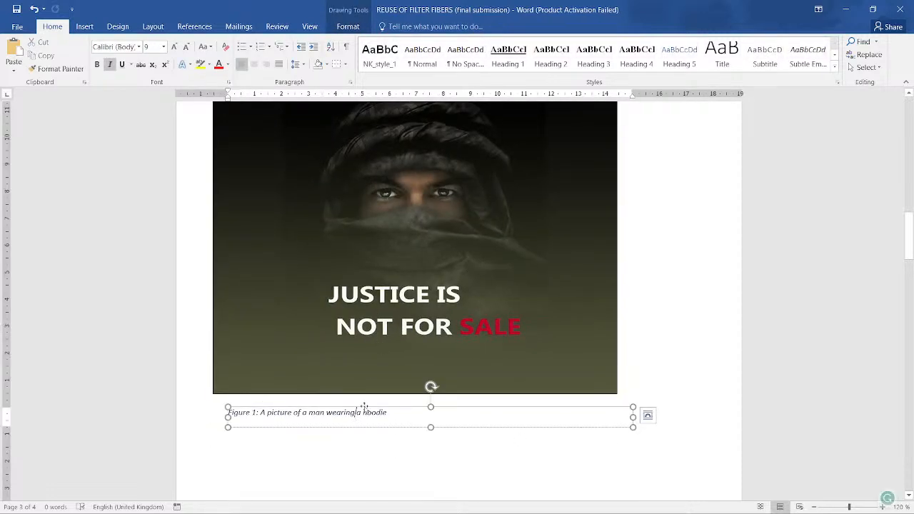
left_click(440, 309, "shift")
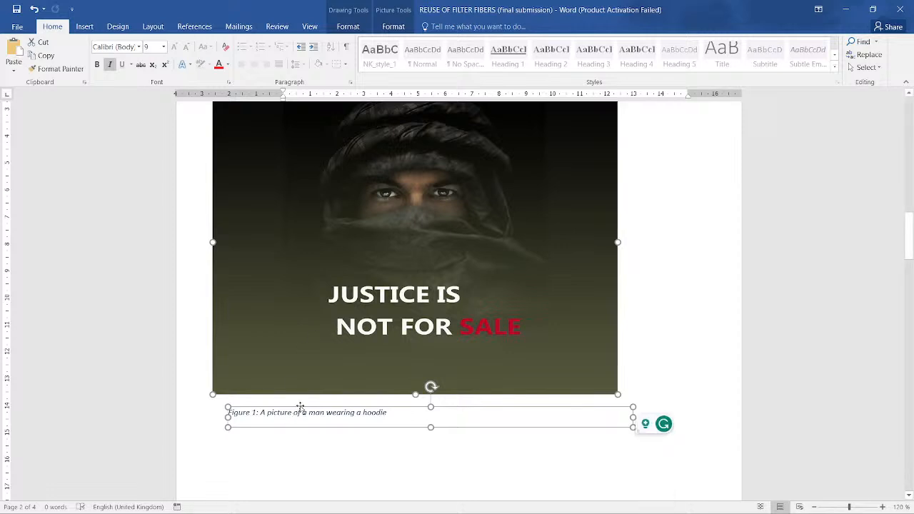
left_click_drag(291, 406, 351, 418)
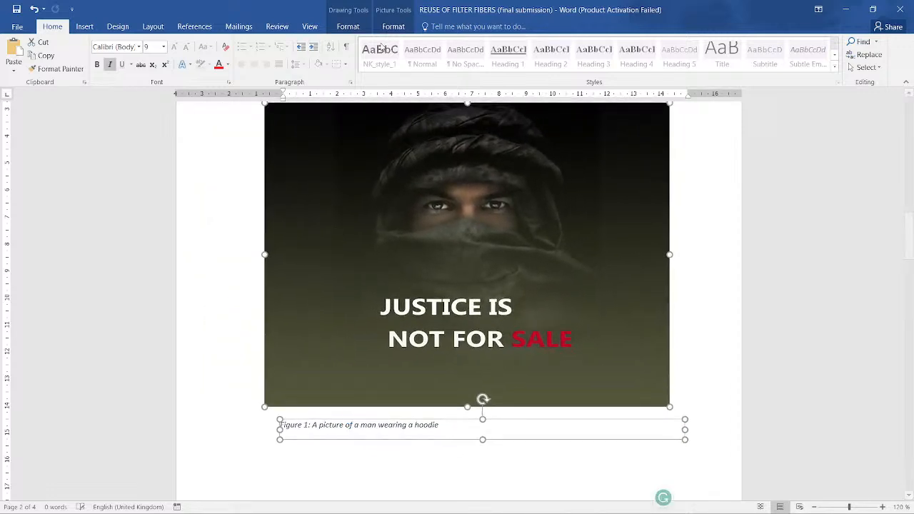
Group the selected picture and Figure 1 caption box into one object.
right_click(363, 331)
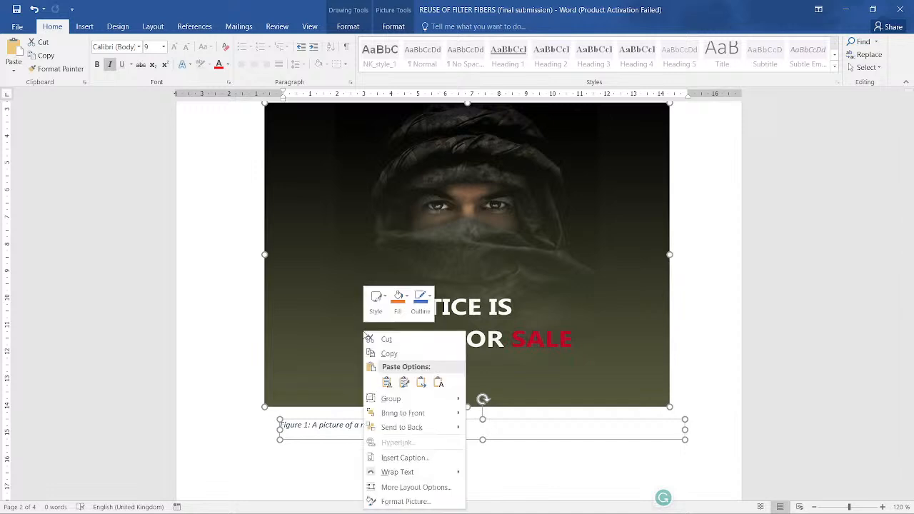
mouse_move(418, 400)
left_click(483, 400)
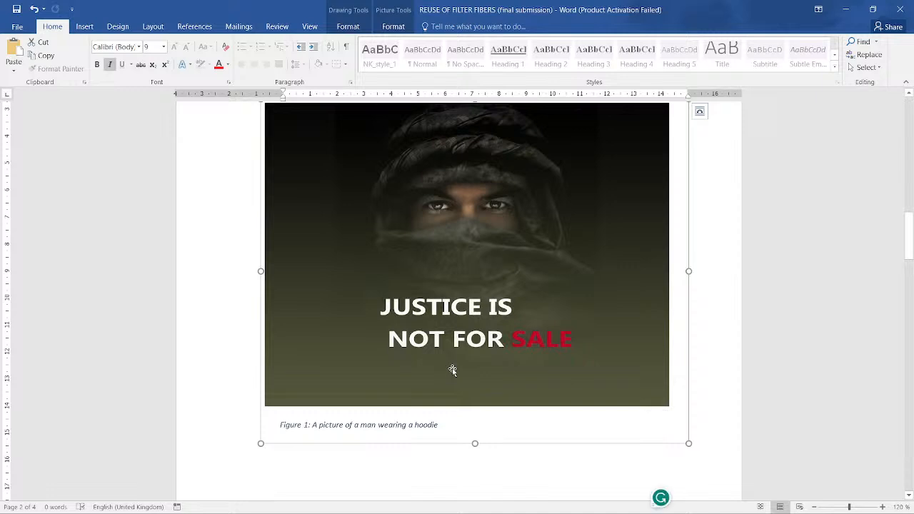
Shrink the grouped picture and caption slightly from the lower corner and move the group farther down page 2.
left_click_drag(689, 444, 649, 414)
left_click(671, 476)
scroll(514, 263, "down", 4)
left_click_drag(513, 201, 495, 340)
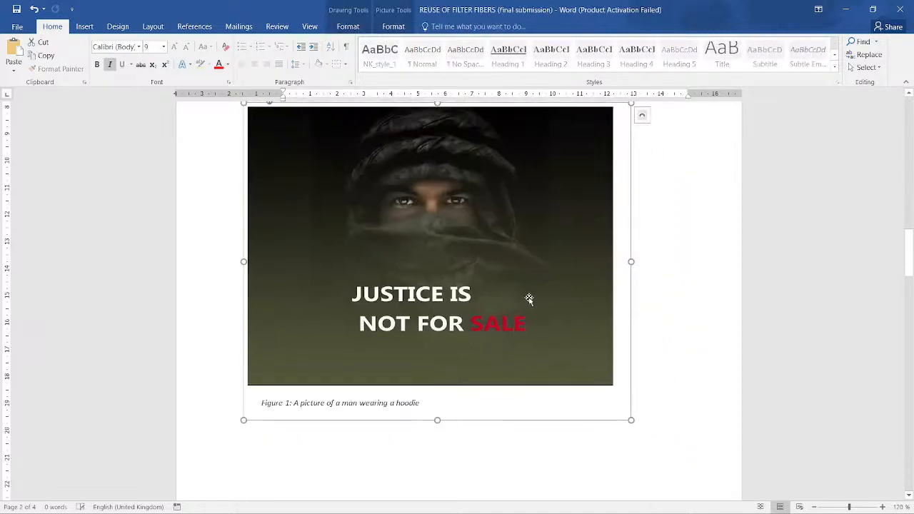
scroll(529, 300, "down", 5)
left_click_drag(484, 206, 495, 346)
scroll(496, 347, "up", 3)
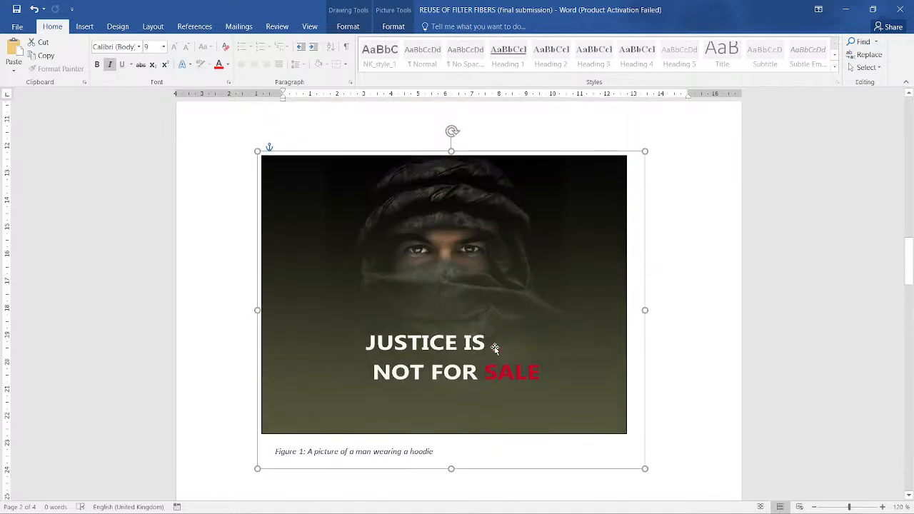
Zoom out to 90% and move the grouped picture and caption onto the preceding page and back to page 2.
scroll(496, 350, "down", 3)
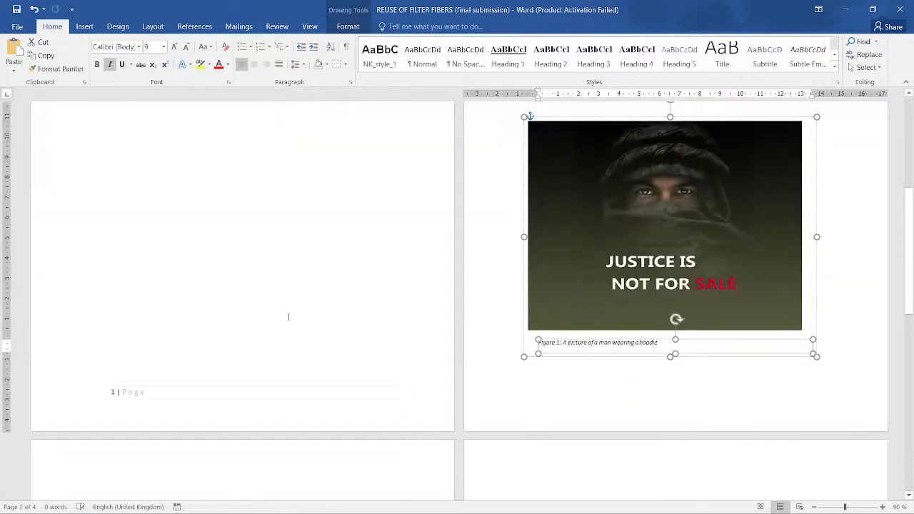
left_click_drag(640, 239, 310, 264)
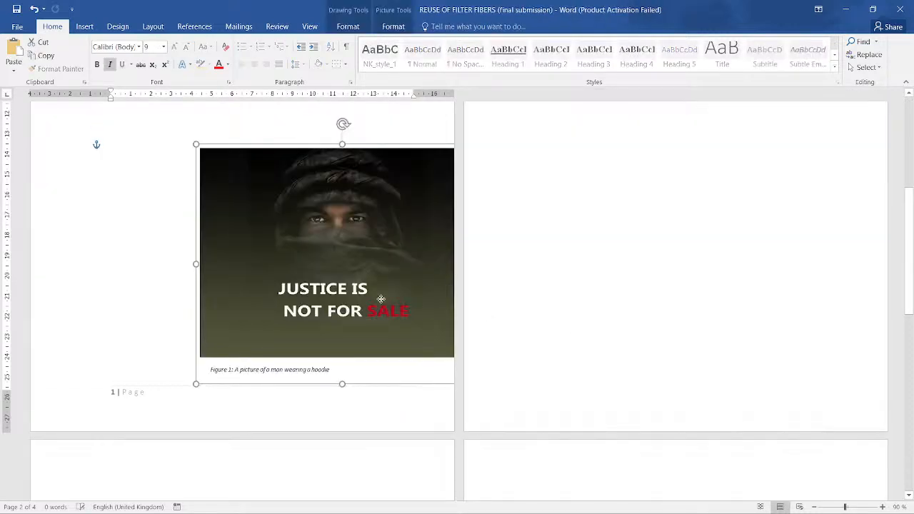
left_click(604, 286)
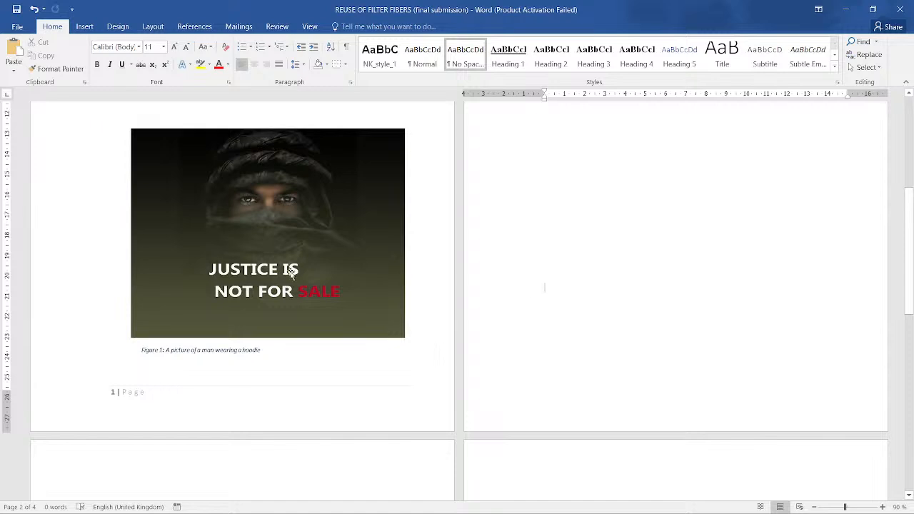
mouse_move(291, 271)
left_mouse_down()
mouse_move(573, 259)
mouse_move(628, 265)
mouse_move(645, 285)
mouse_move(635, 271)
left_mouse_up()
left_click(611, 395)
scroll(639, 351, "down", 5)
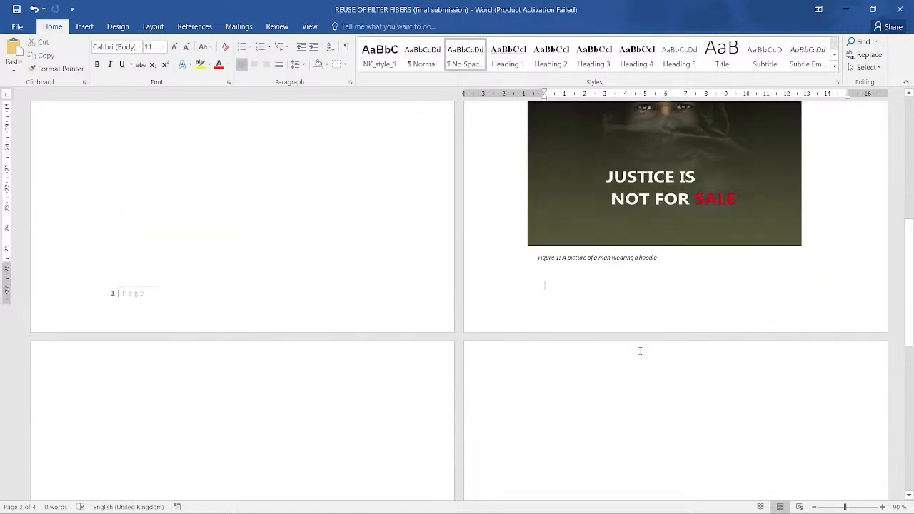
Restore the report window to a smaller size and open the data breach image IMG_20190627_202617_747.jpg from the desktop.
key("alt+Tab")
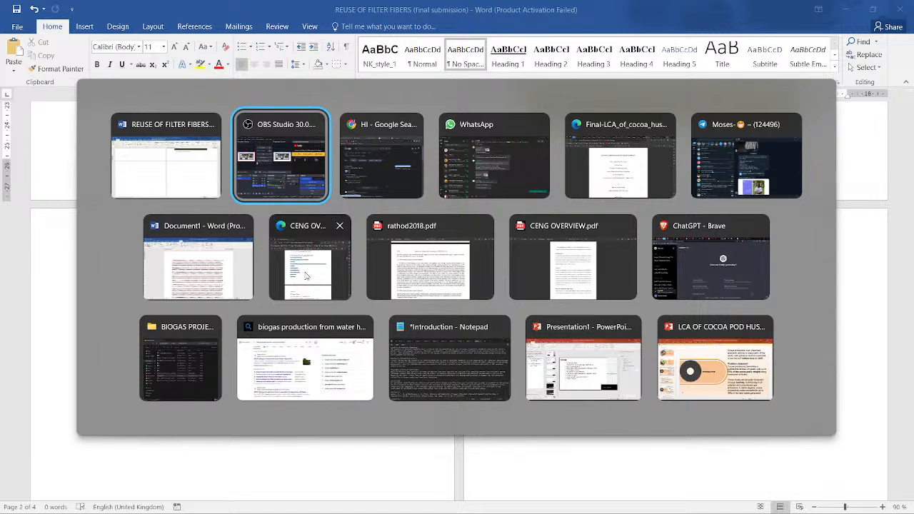
left_click(217, 189)
key("alt+Tab")
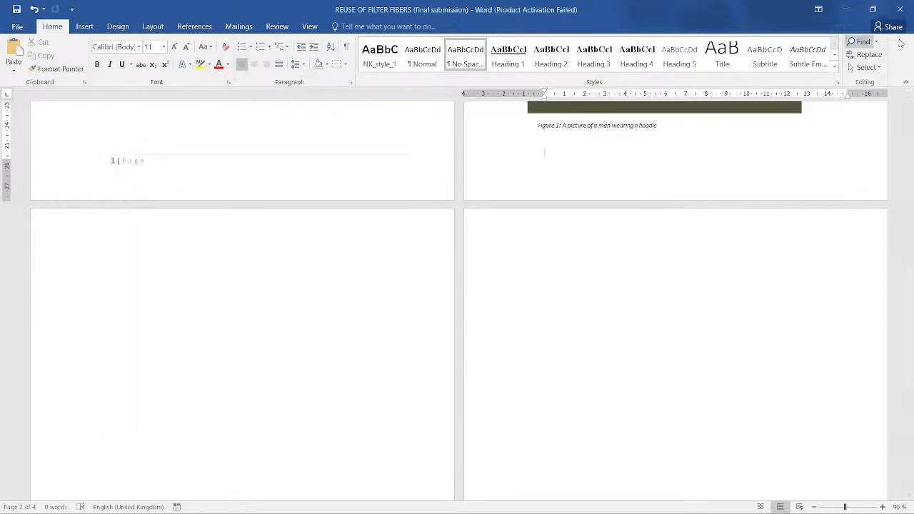
left_click(874, 8)
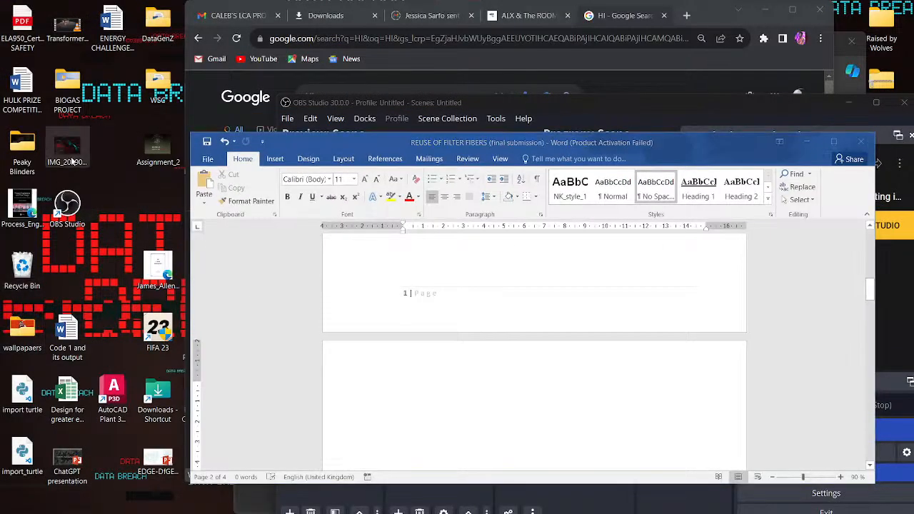
double_click(67, 147)
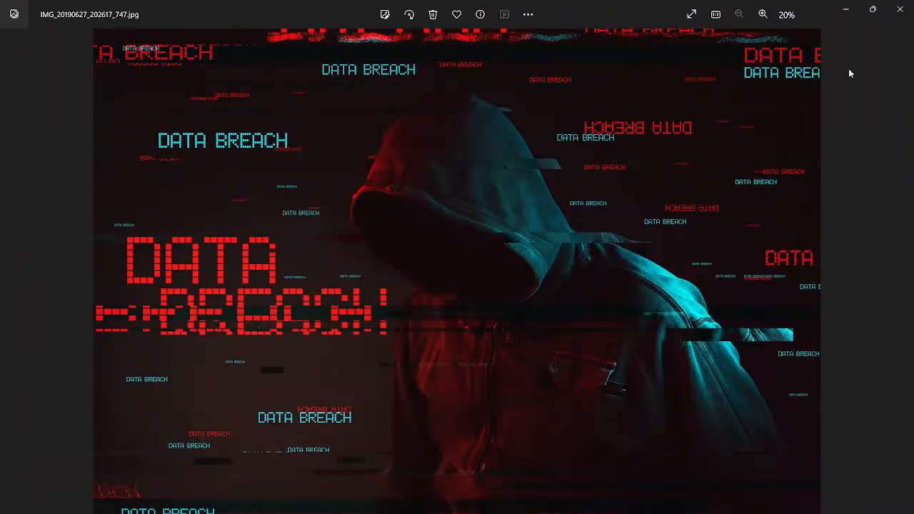
Close the image viewer, insert the data breach picture into page 2 of the report and maximize the report window.
left_click(899, 9)
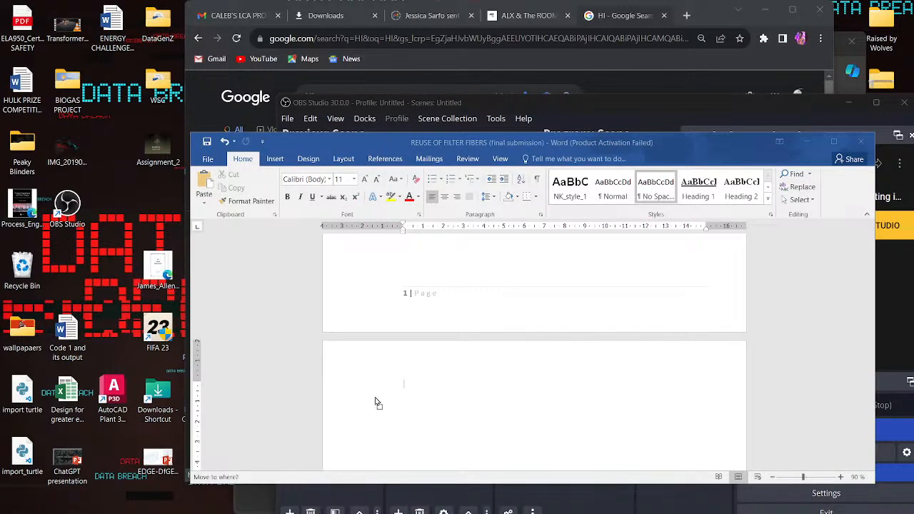
left_click(435, 429)
left_click(833, 141)
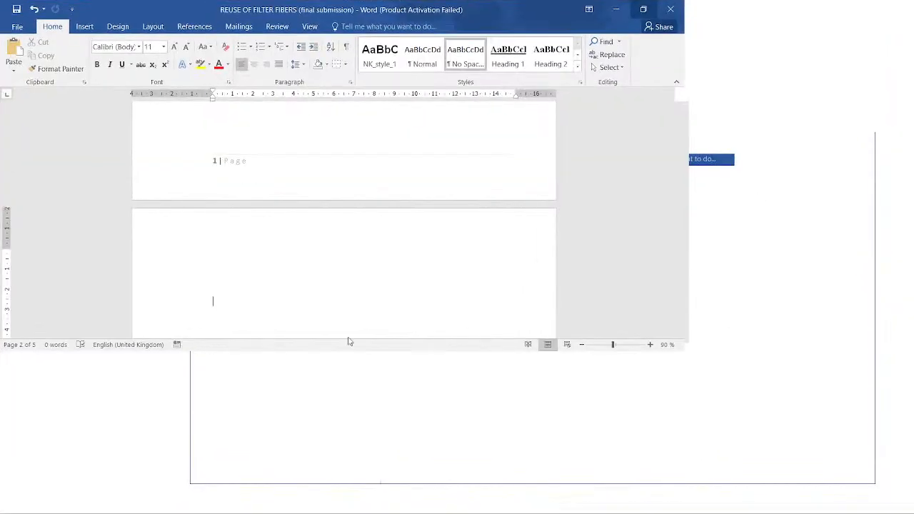
left_click(359, 343)
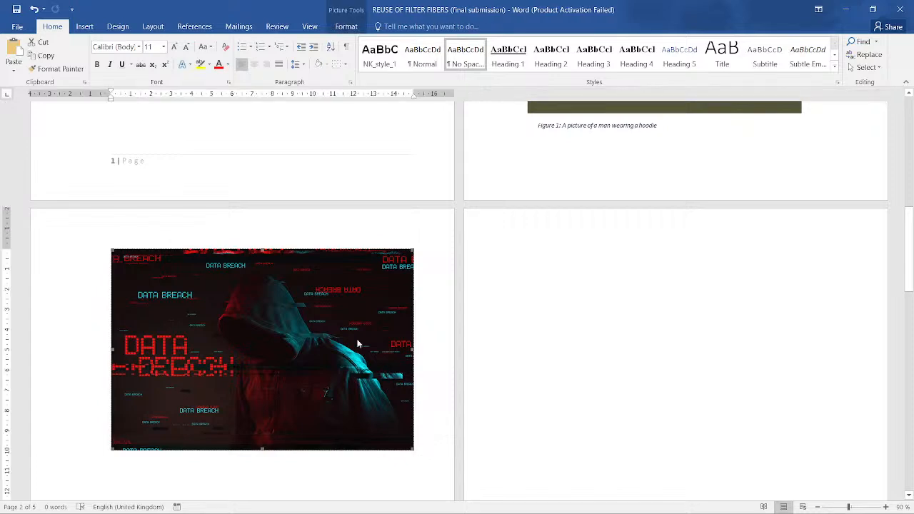
Set the text wrapping of the data breach picture to Behind Text.
left_click(348, 28)
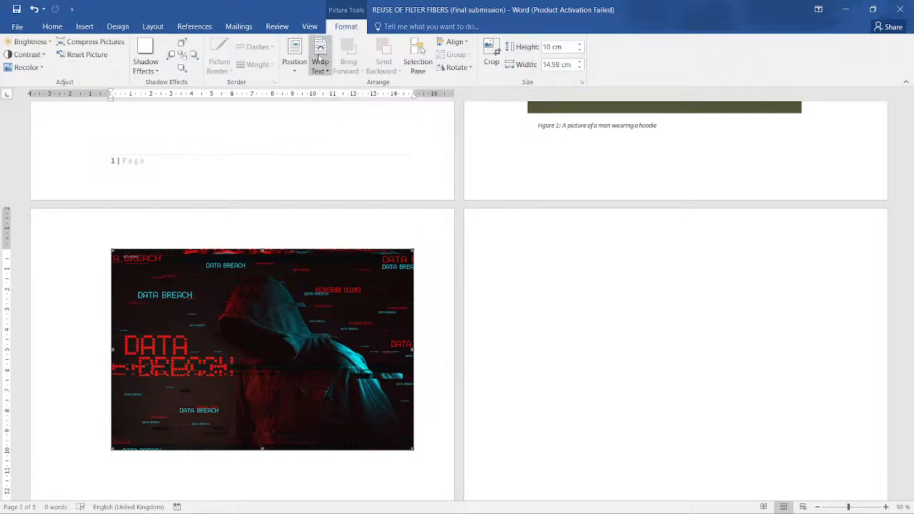
left_click(320, 64)
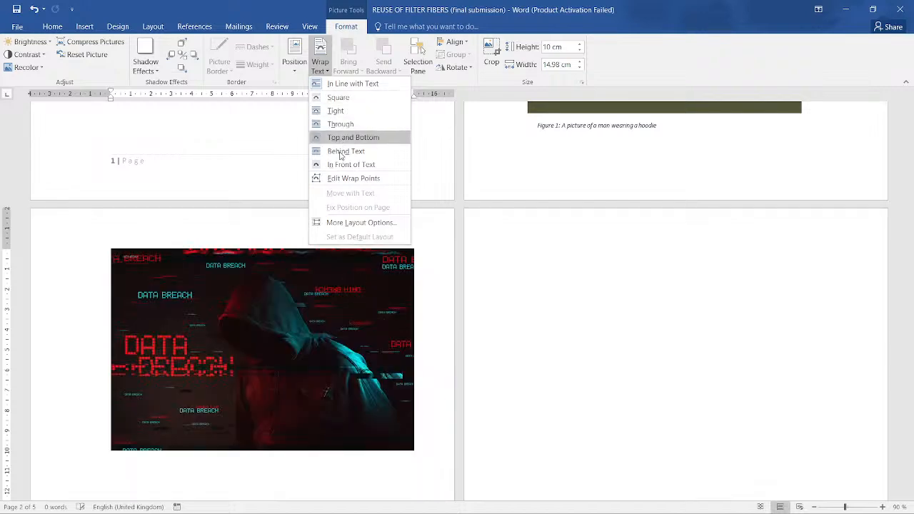
left_click(342, 152)
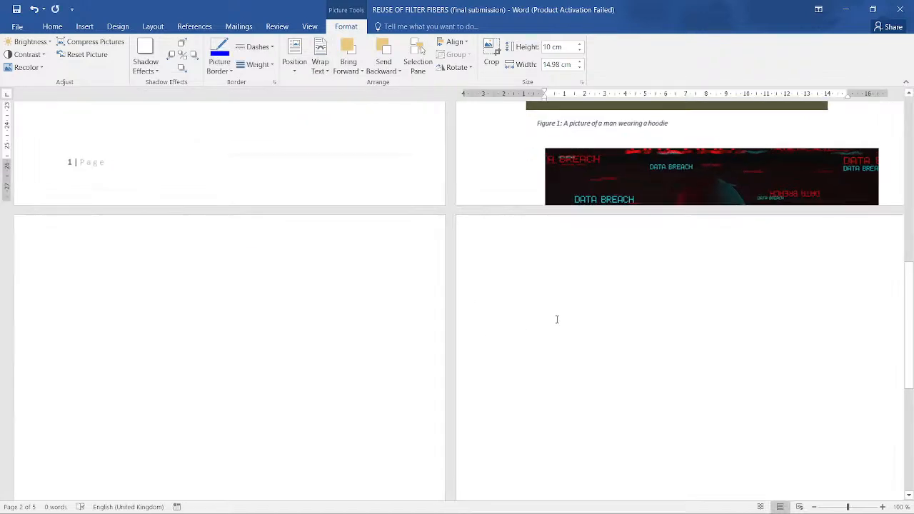
Move the data breach picture to the upper part of the report's last page, with the zoom reduced to 80%.
scroll(557, 319, "up", 1)
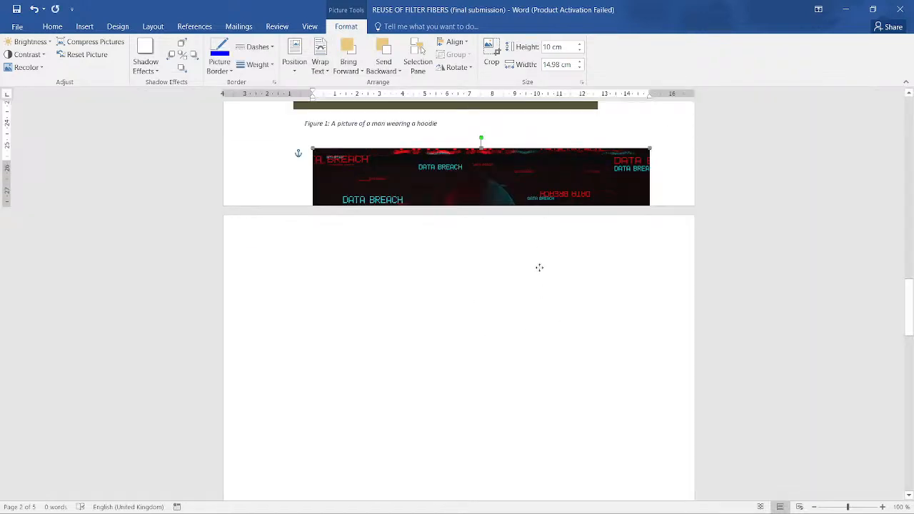
key("Delete")
scroll(515, 323, "down", 10)
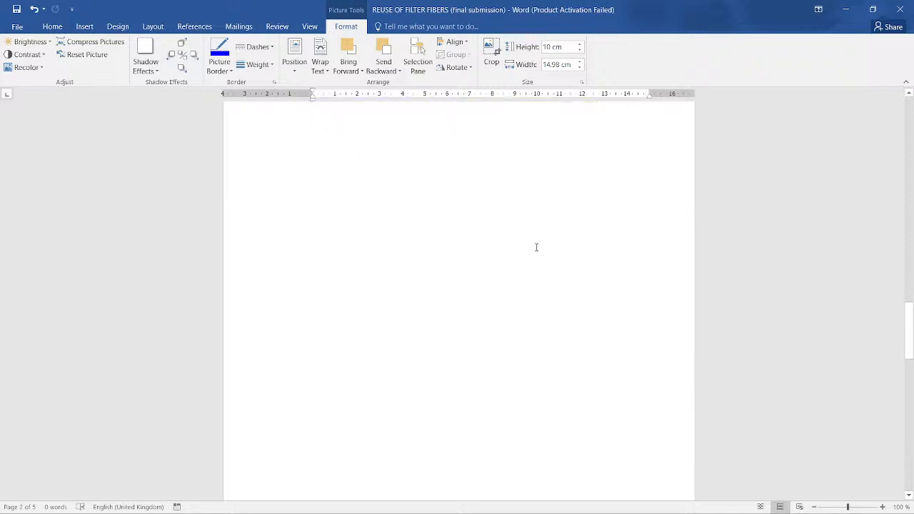
left_click_drag(384, 314, 497, 284)
left_click_drag(451, 309, 478, 290)
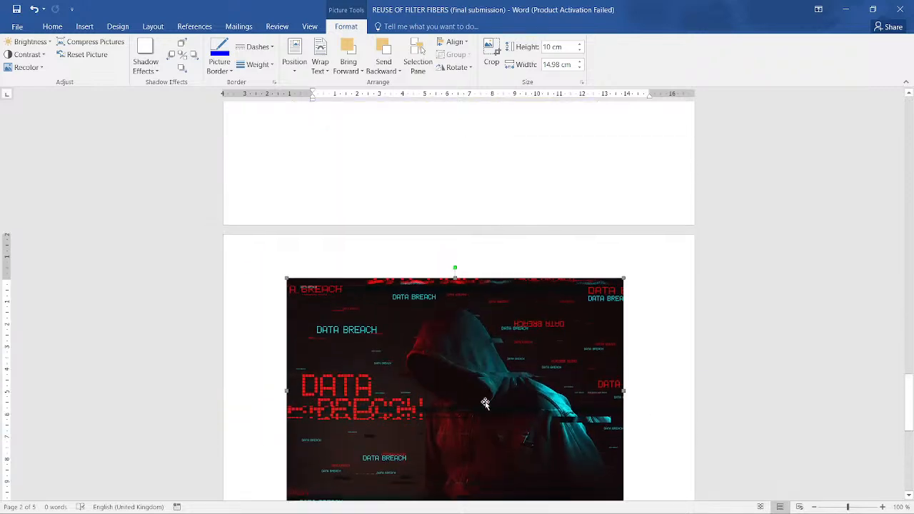
left_click_drag(486, 405, 486, 383)
scroll(486, 383, "down", 2, "ctrl")
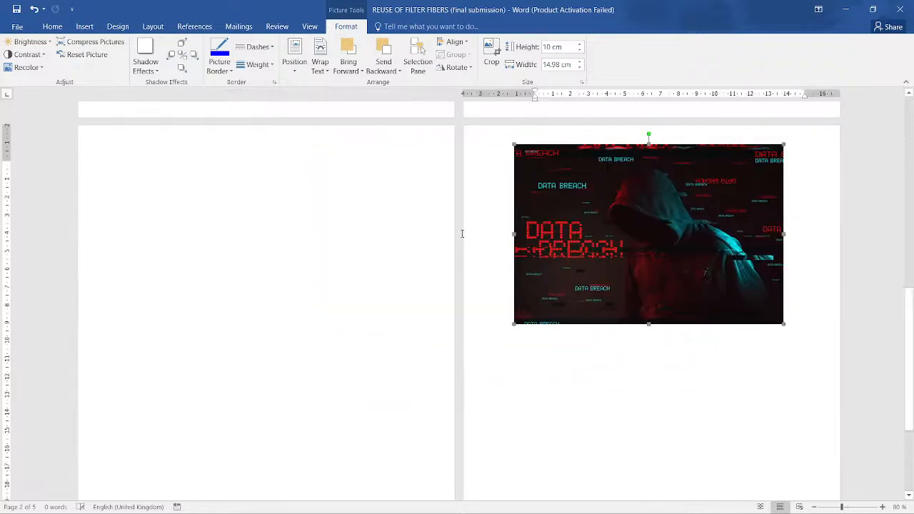
left_click(462, 234)
left_click(663, 259)
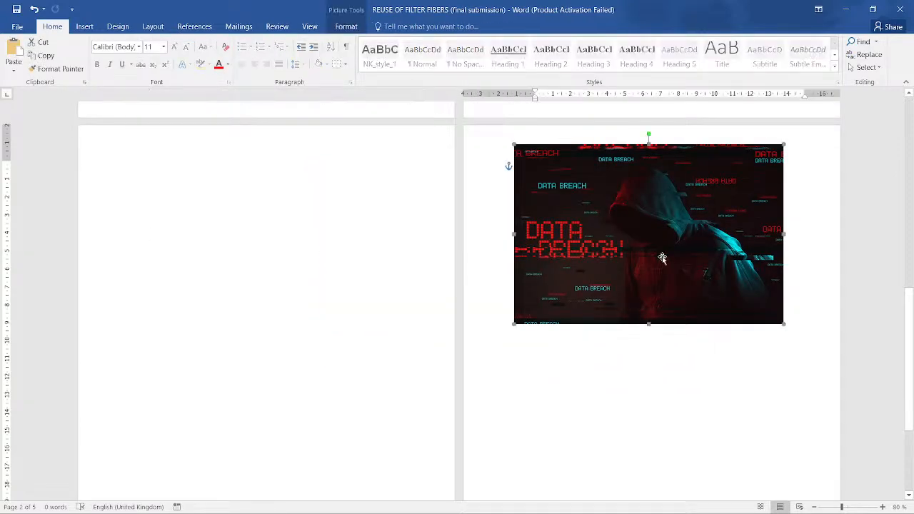
Examine the file properties and previous versions of desktop image IMG_20190627_202617_747, close them and return to the report in Word.
key("alt+Tab")
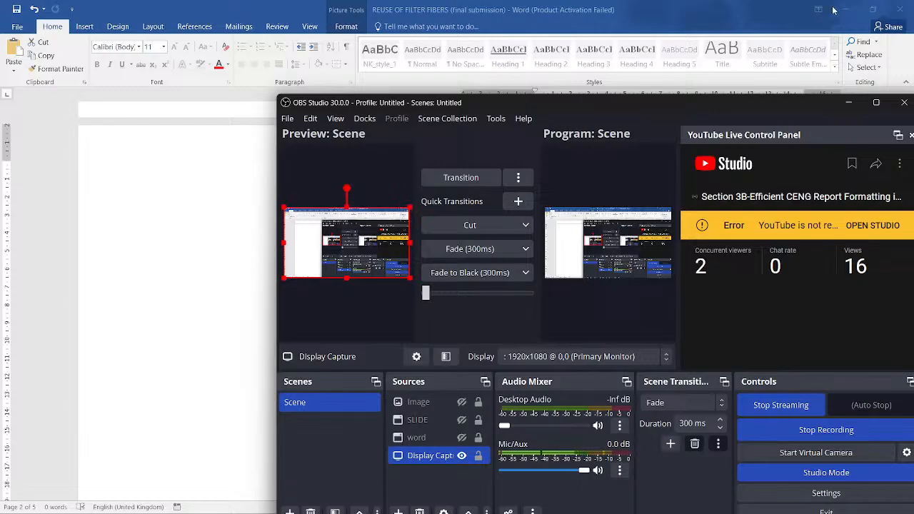
left_click(846, 9)
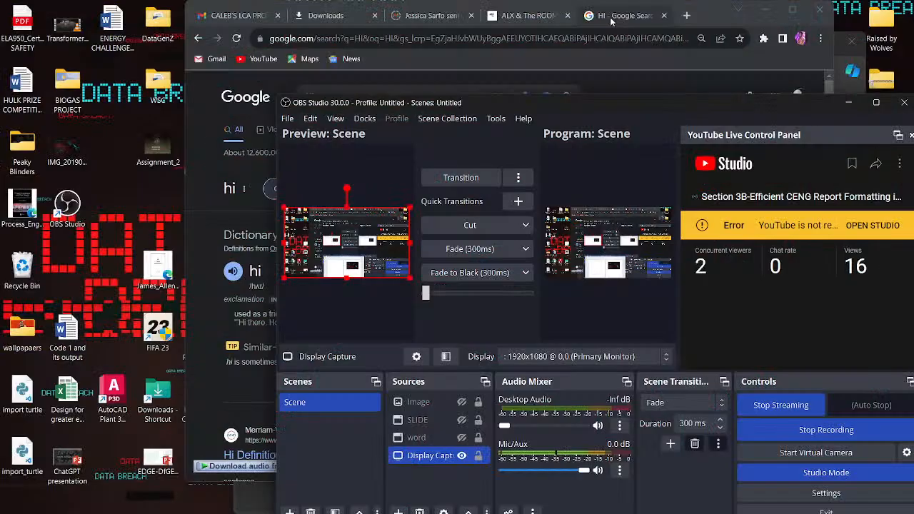
right_click(84, 148)
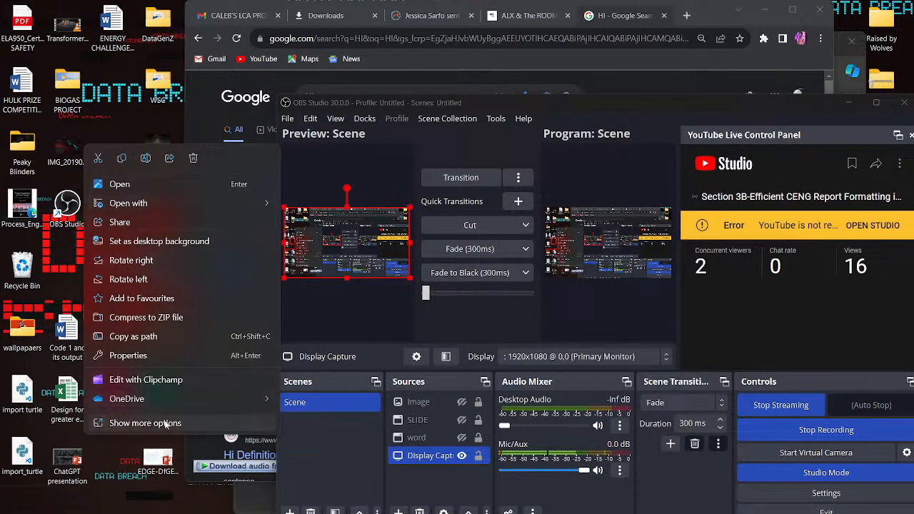
left_click(145, 423)
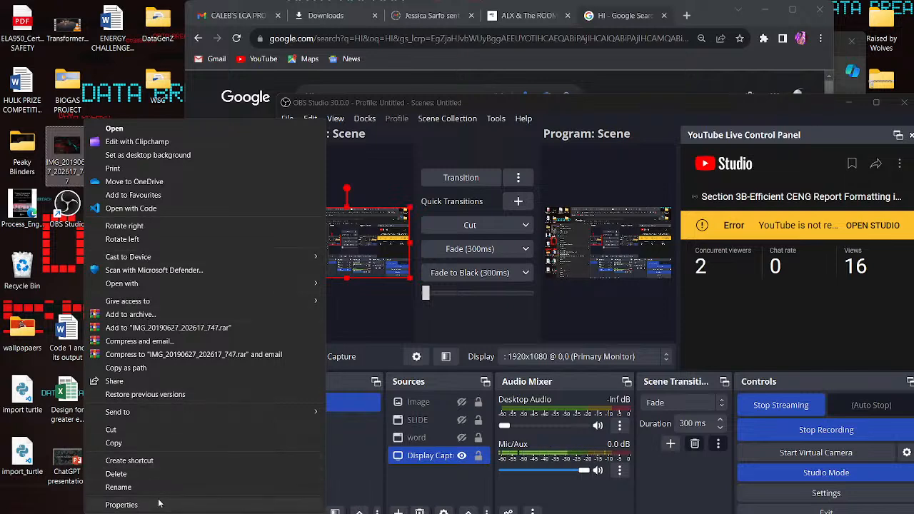
left_click(121, 505)
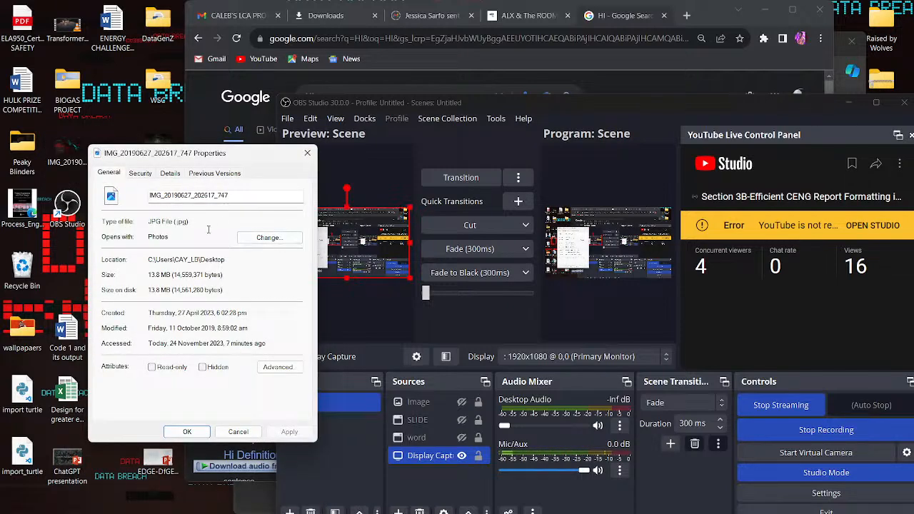
left_click(300, 147)
left_click(246, 175)
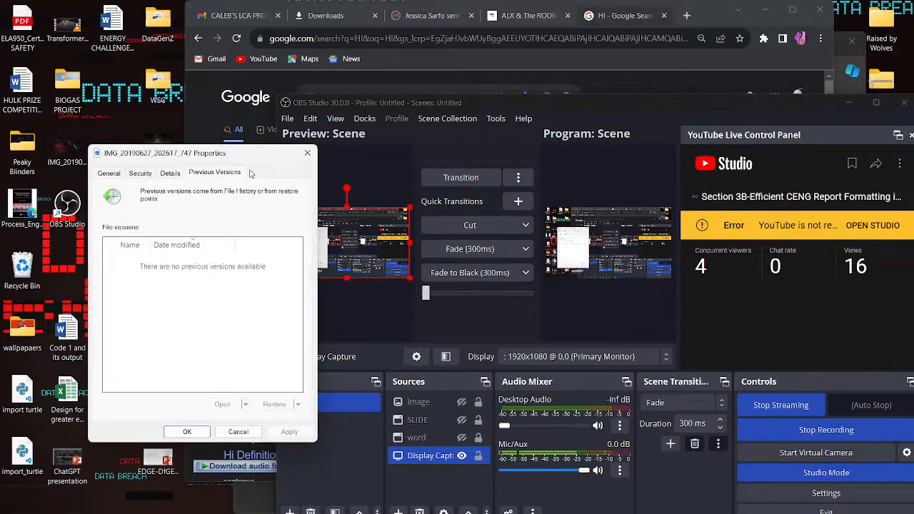
left_click(308, 154)
key("alt+Tab")
left_click(329, 337)
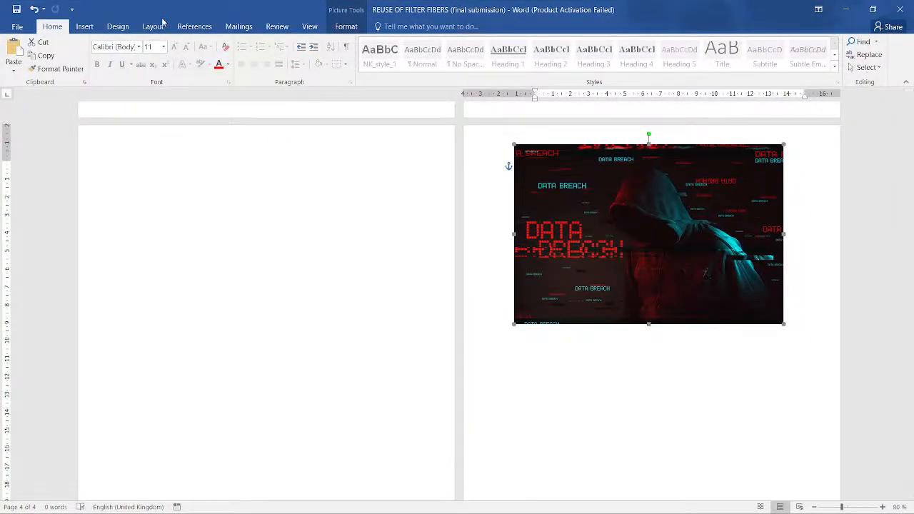
Add a Figure caption below the data breach picture describing it as a red picture.
left_click(192, 30)
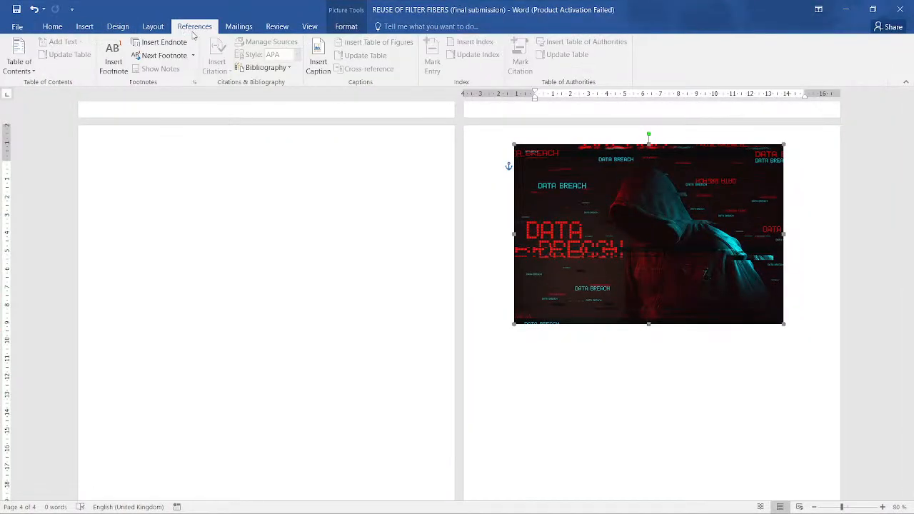
left_click(316, 50)
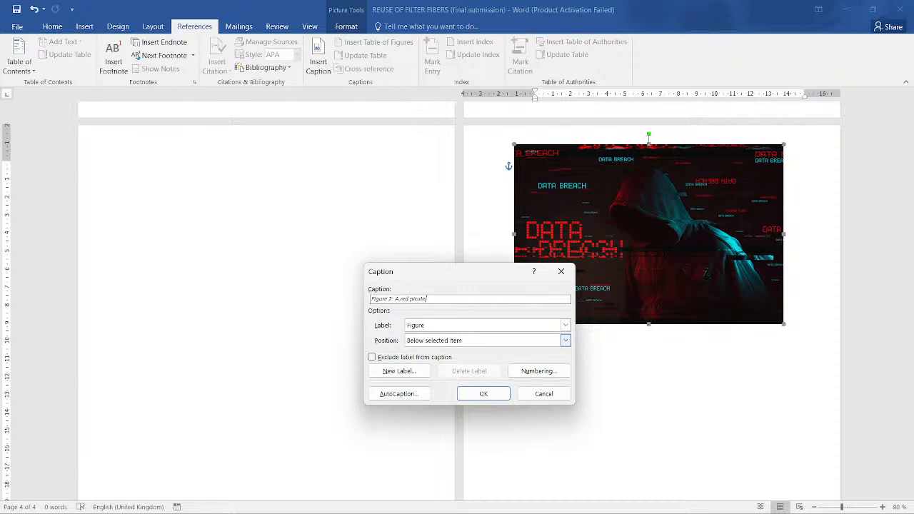
left_click(484, 393)
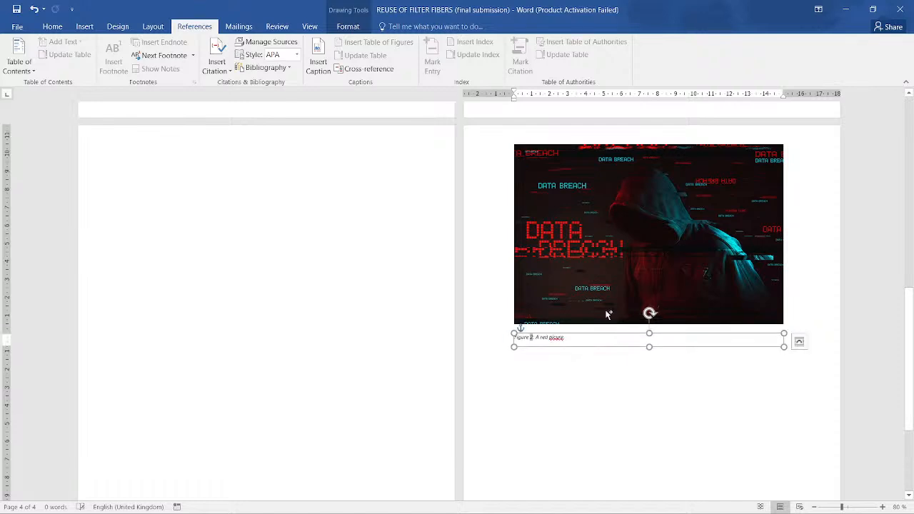
left_click(606, 315)
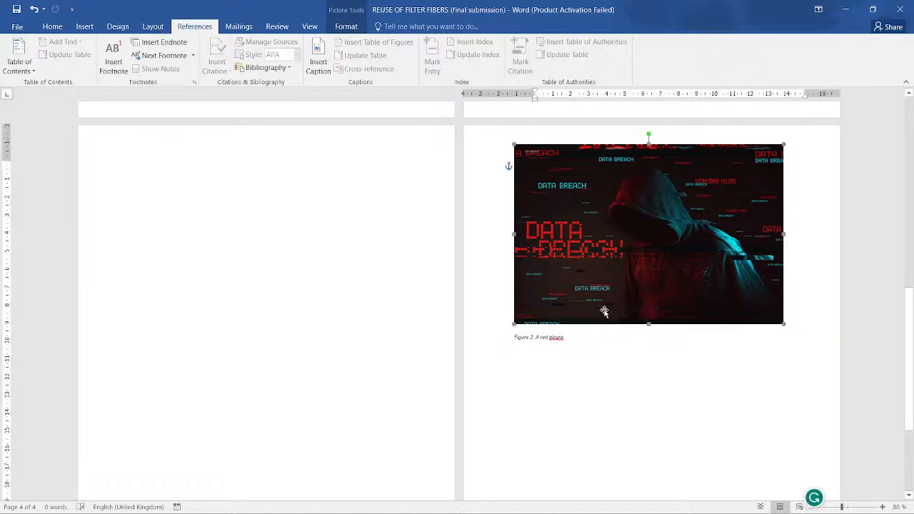
left_click(546, 336)
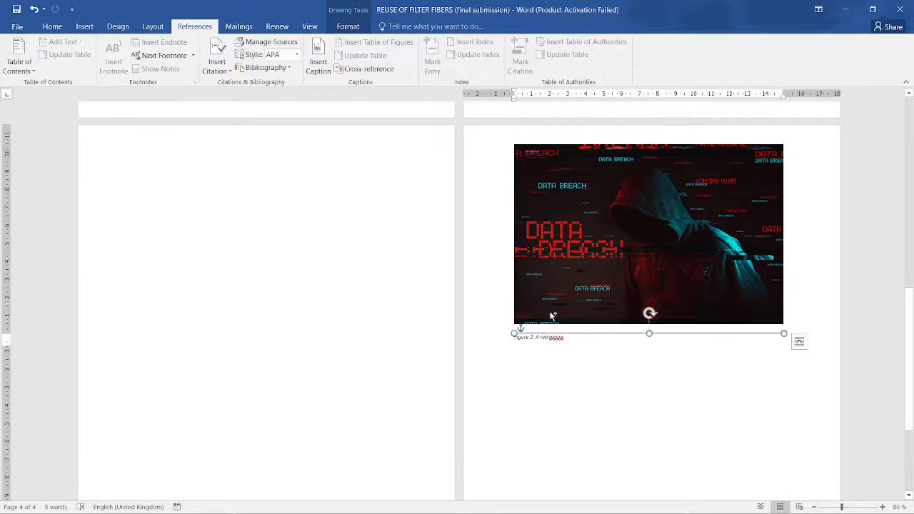
left_click(552, 315)
Restore the report window to a smaller size, minimize the browser windows and move the OBS and Word windows clear of the desktop icons.
key("alt+Tab")
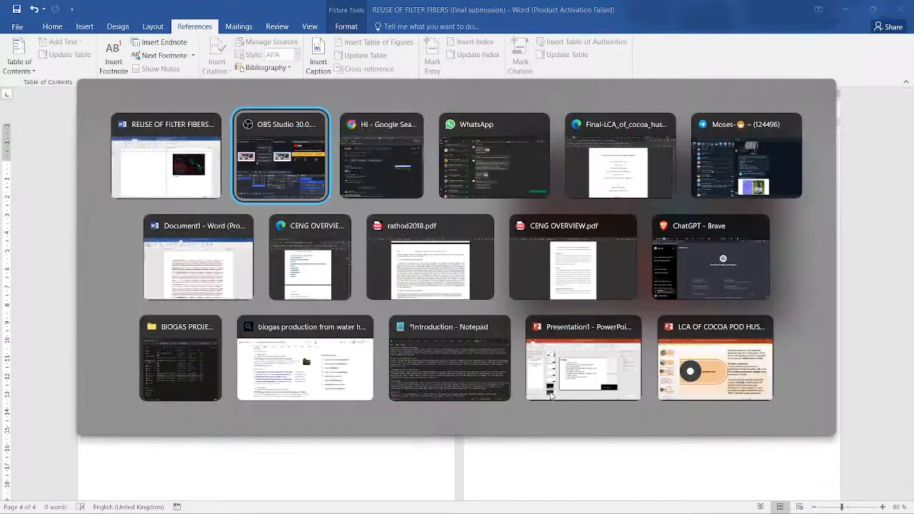
key("Escape")
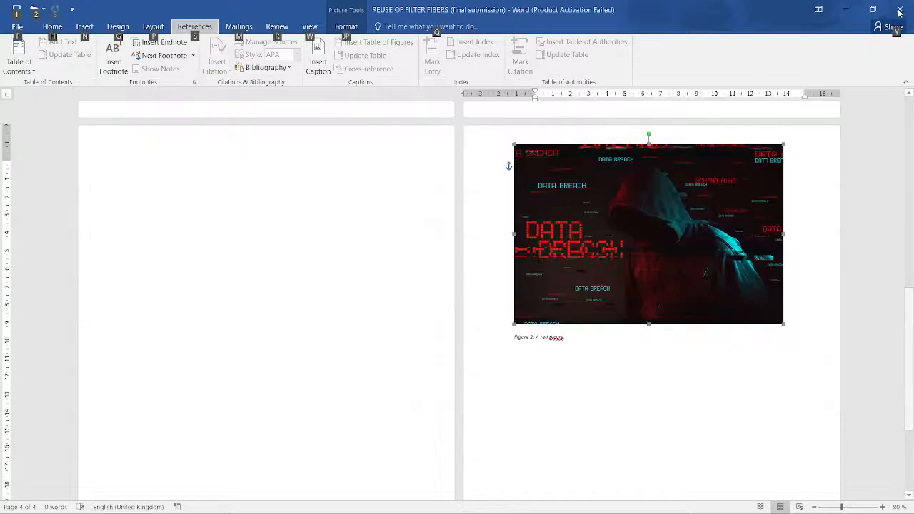
left_click(875, 8)
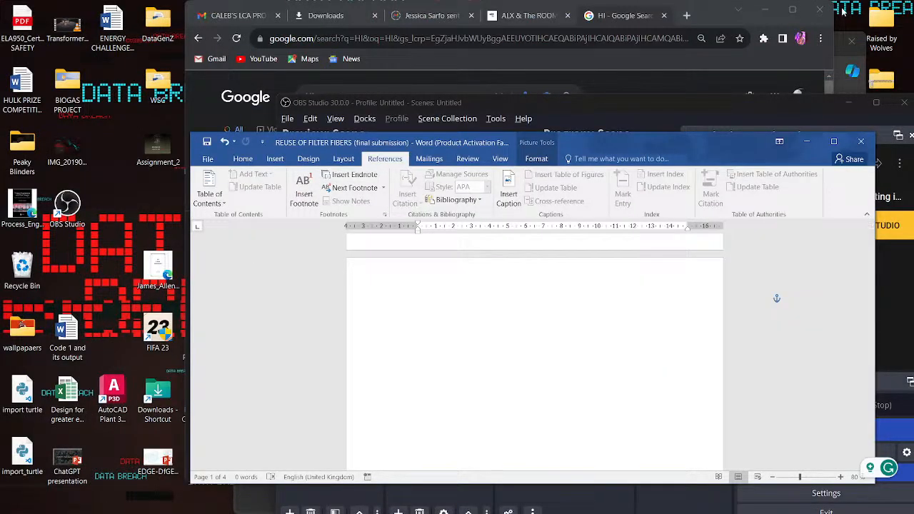
left_click(771, 12)
left_click(739, 47)
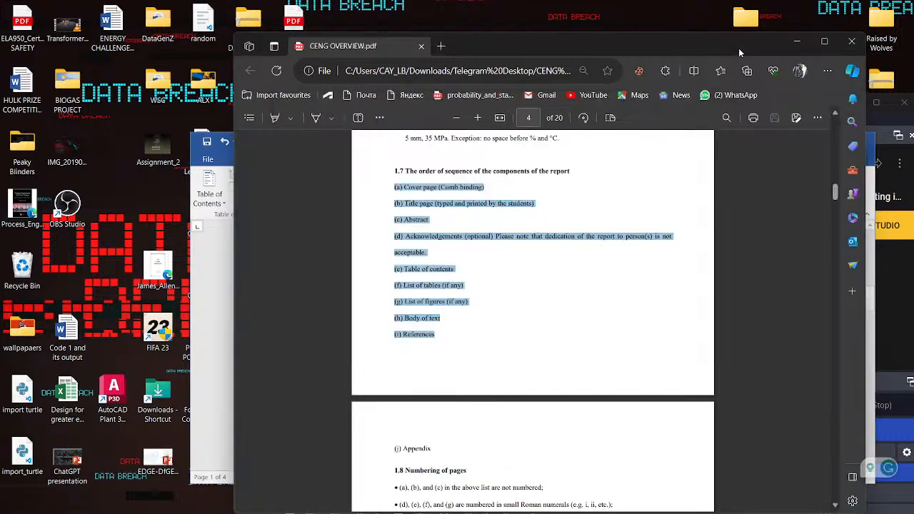
left_click(801, 44)
left_click_drag(634, 97, 557, 284)
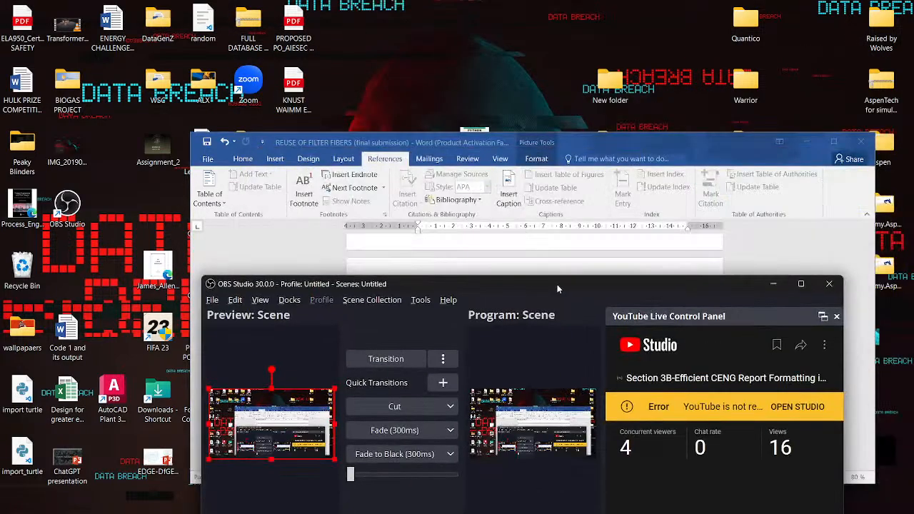
left_click_drag(614, 138, 416, 201)
Open the ALX folder, place the ALX_Values1 picture on the report's last page and maximize the report window.
double_click(608, 147)
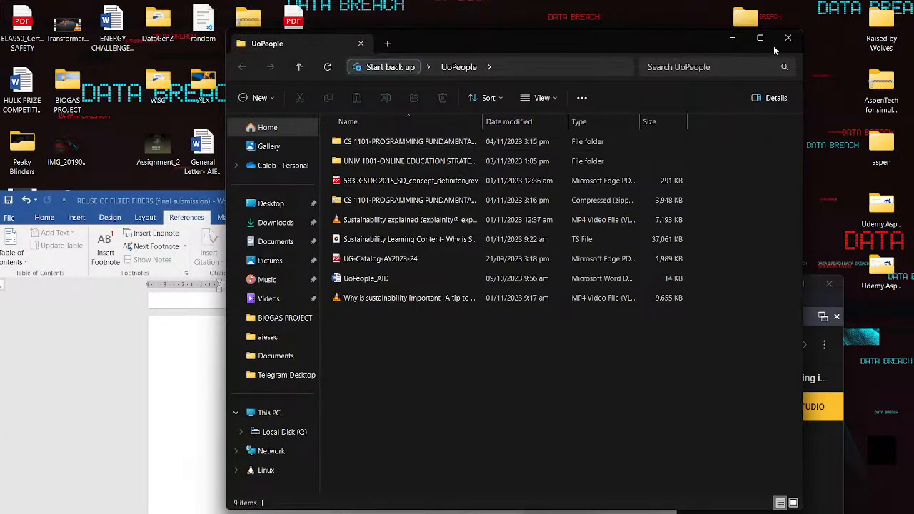
left_click(789, 39)
left_click_drag(524, 207, 612, 205)
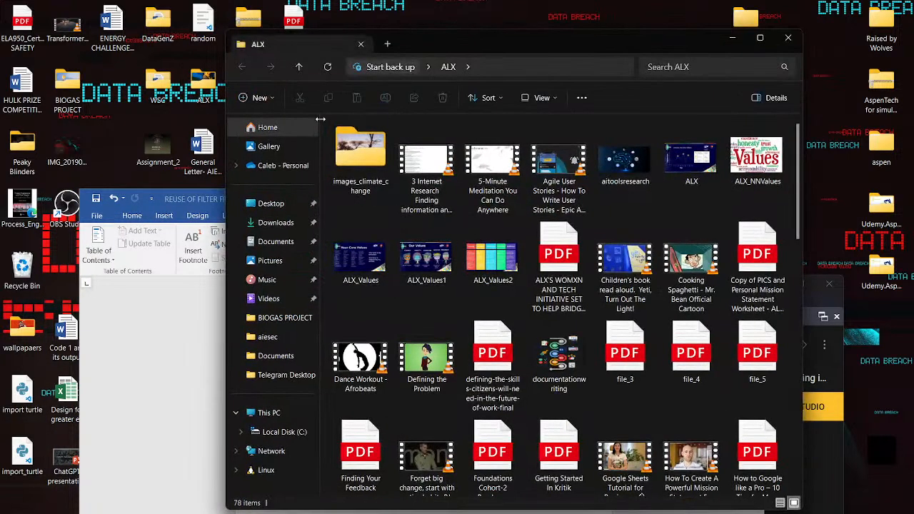
left_click(442, 265)
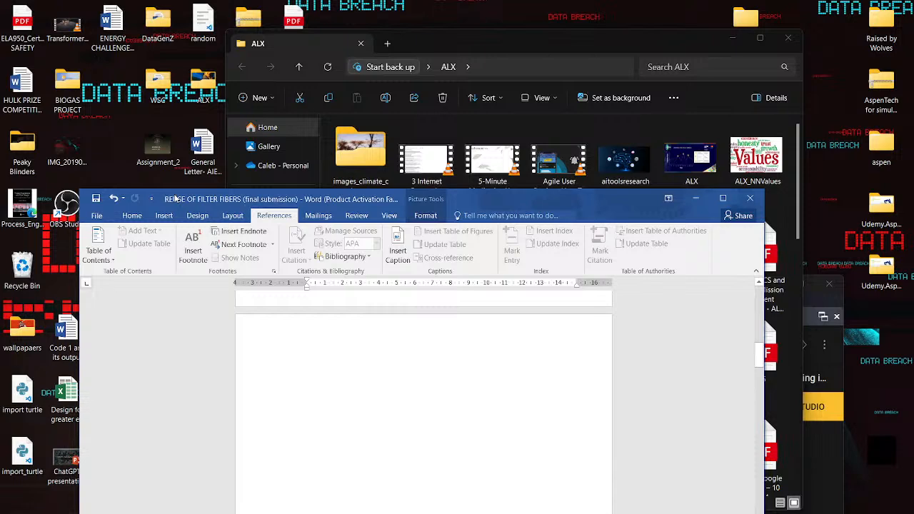
left_click(170, 202)
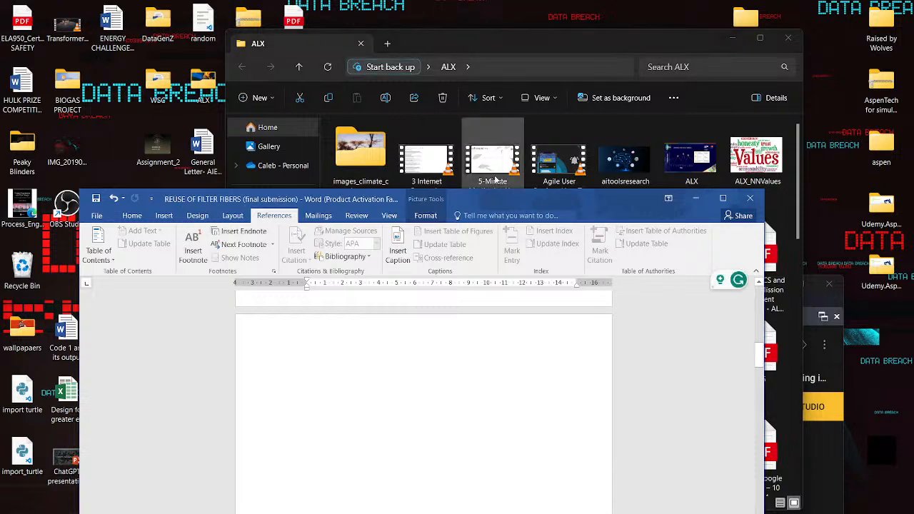
left_click(581, 70)
left_click_drag(433, 256, 204, 396)
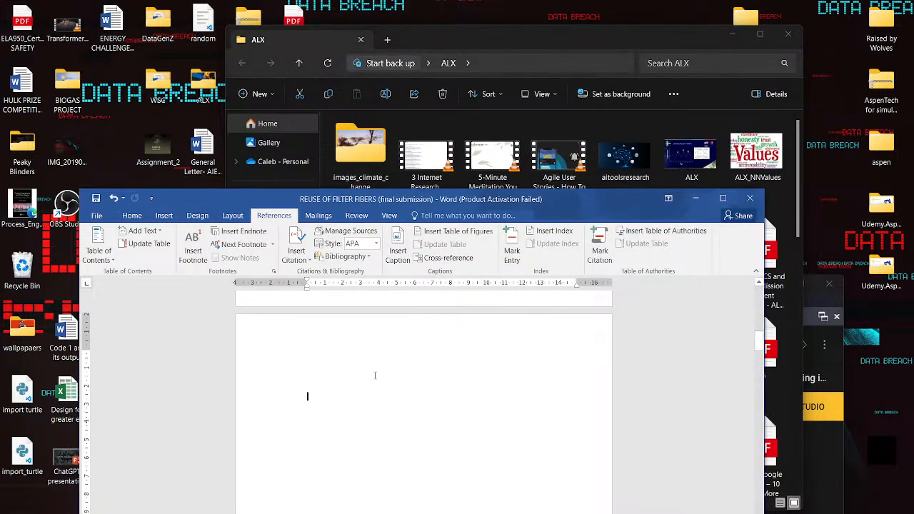
left_click(723, 198)
scroll(639, 225, "down", 1)
left_click(639, 225)
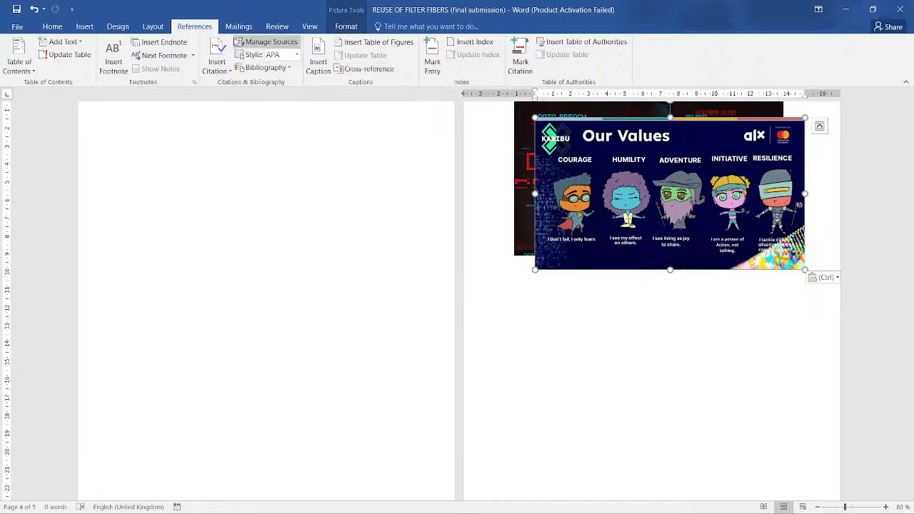
Set the ALX values picture's text wrapping to In Front of Text and move it below the data breach picture.
left_click(346, 26)
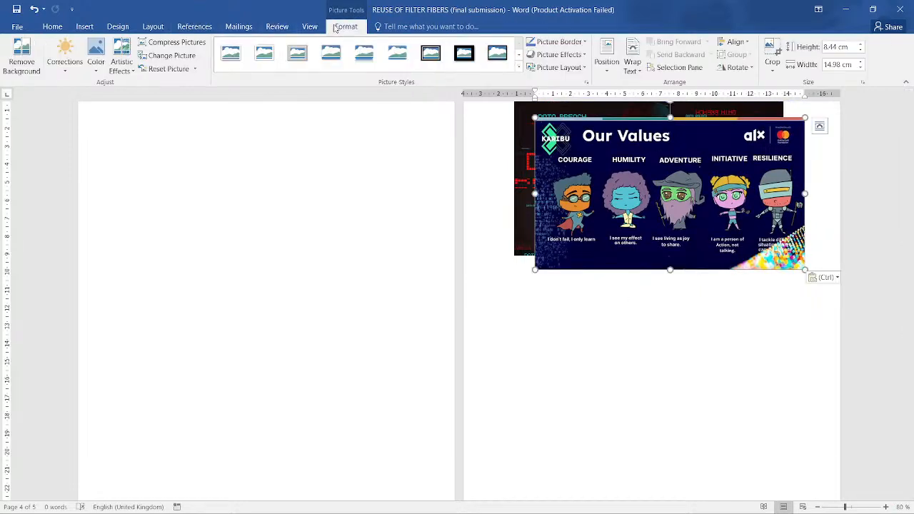
left_click(630, 63)
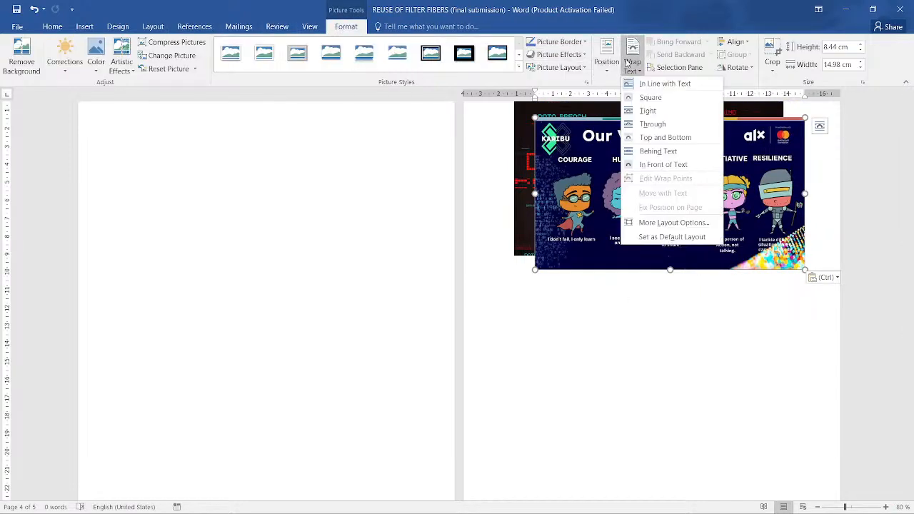
left_click(664, 164)
left_click_drag(633, 181, 587, 363)
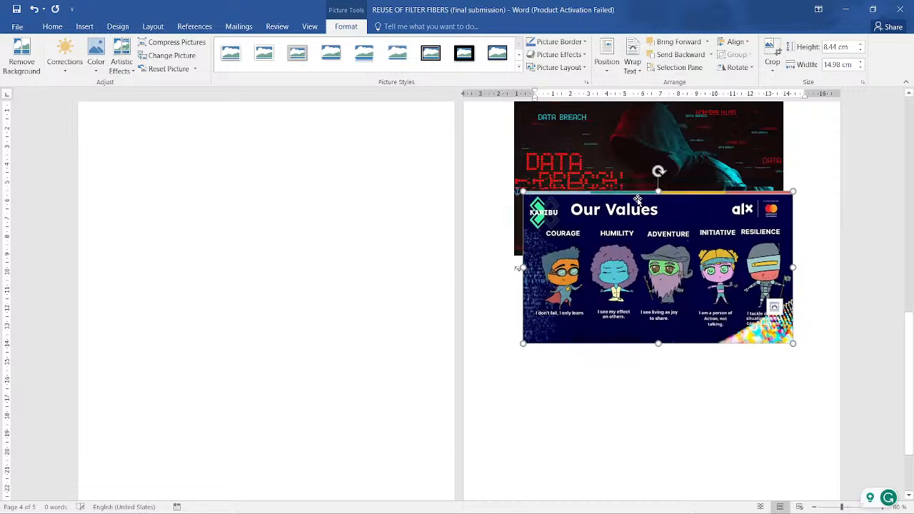
Delete the data breach picture and its leftover caption, moving the Our Values picture up into the freed space.
left_click(651, 155)
key("Delete")
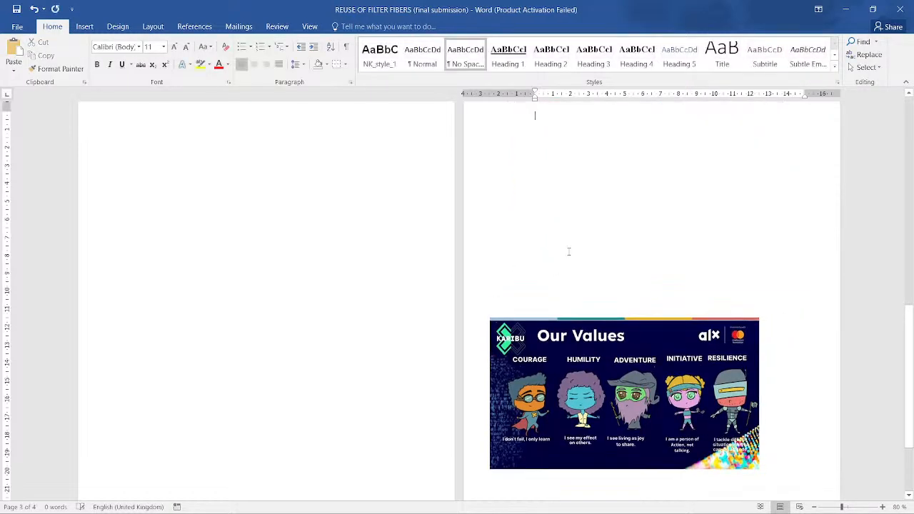
left_click_drag(632, 345, 655, 206)
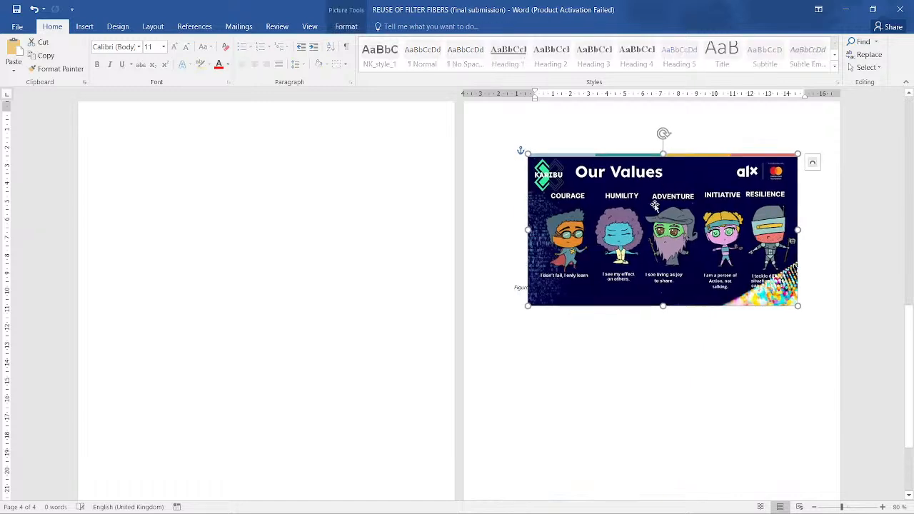
left_click(521, 287)
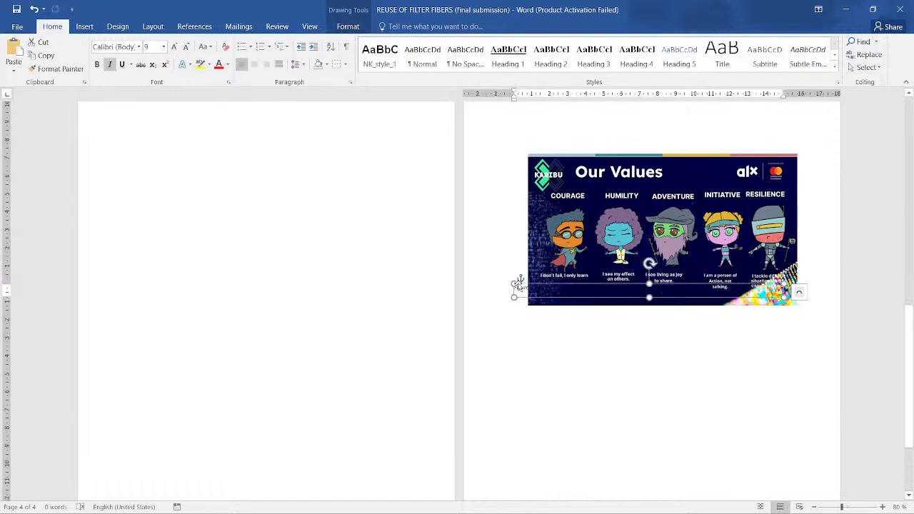
Insert the caption "Figure 2: our values" below the Our Values picture, using the Figure label.
left_click(570, 266)
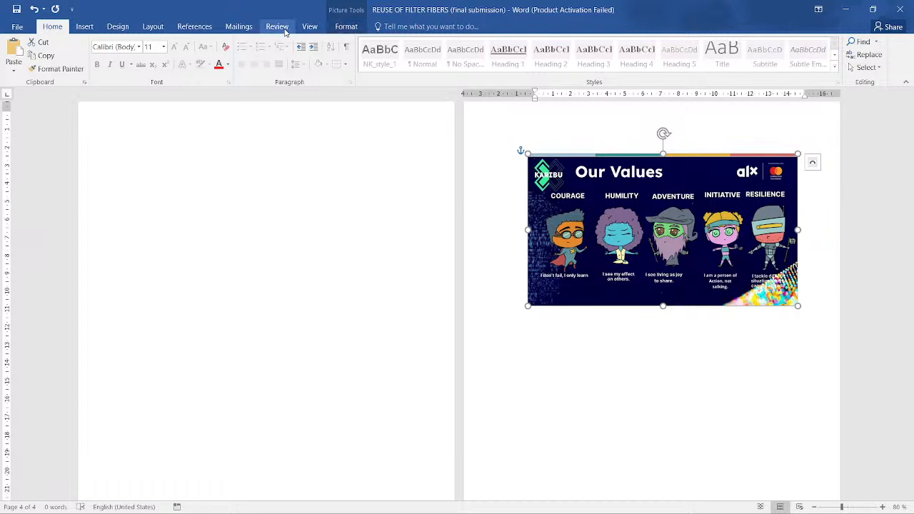
left_click(201, 28)
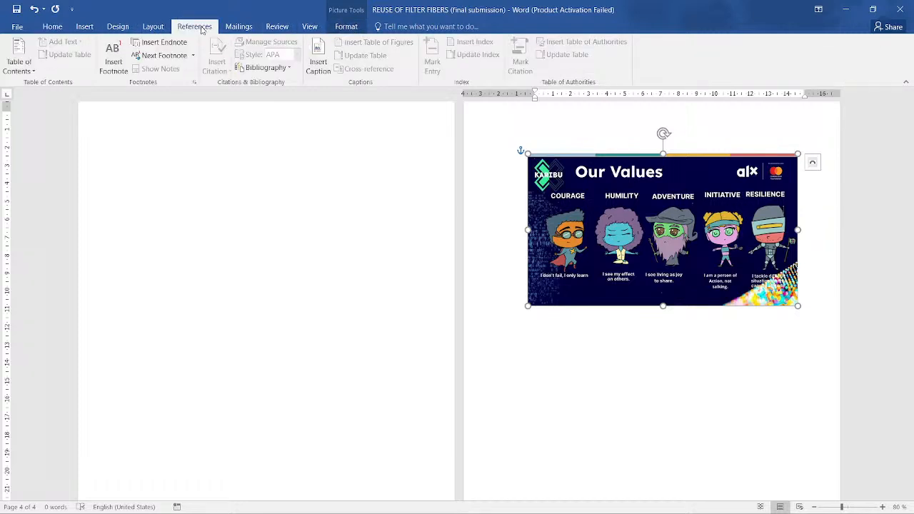
left_click(319, 63)
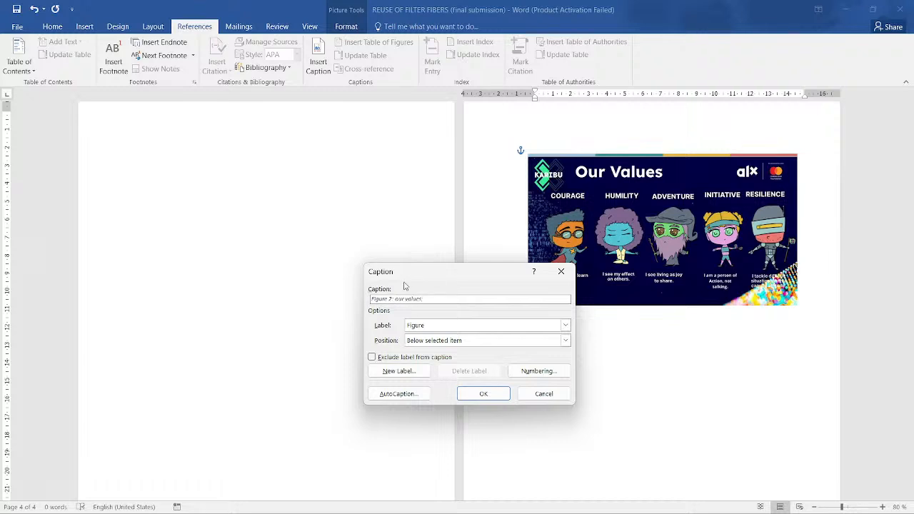
left_click(484, 394)
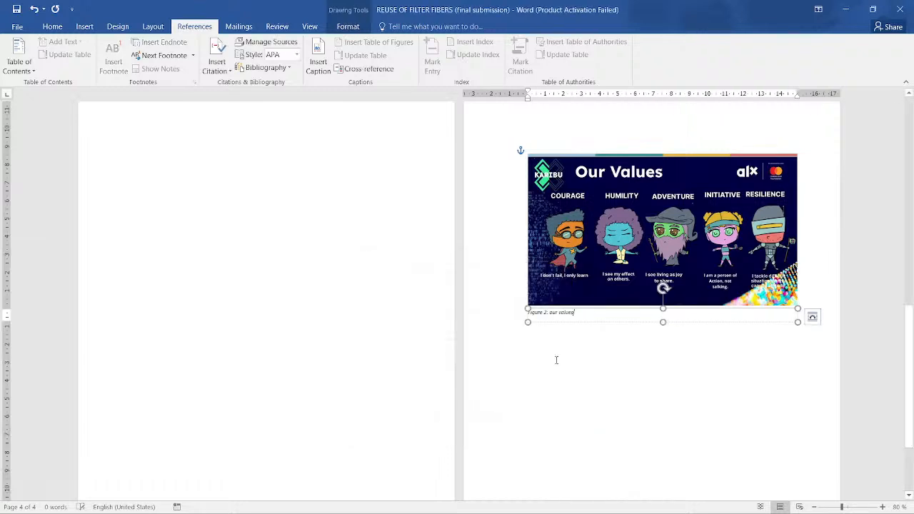
Group the Our Values picture with its Figure 2 caption.
left_click(629, 285)
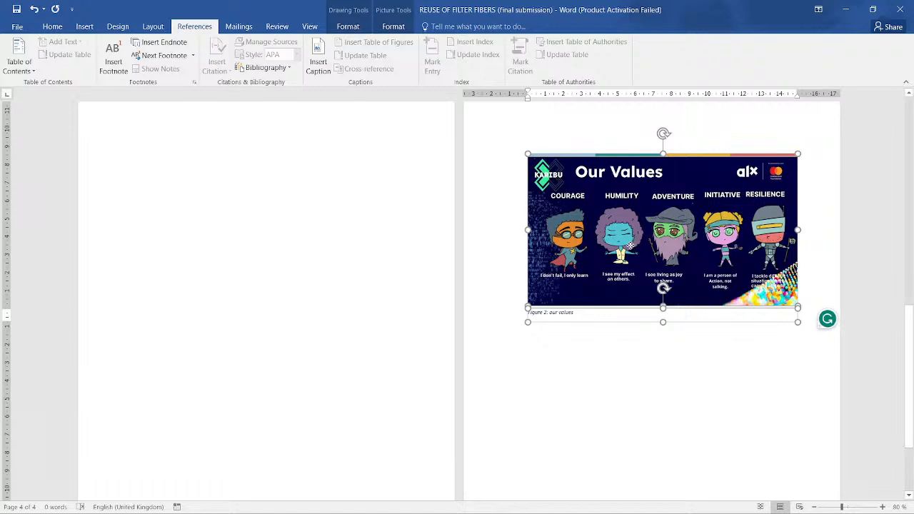
right_click(635, 245)
mouse_move(725, 312)
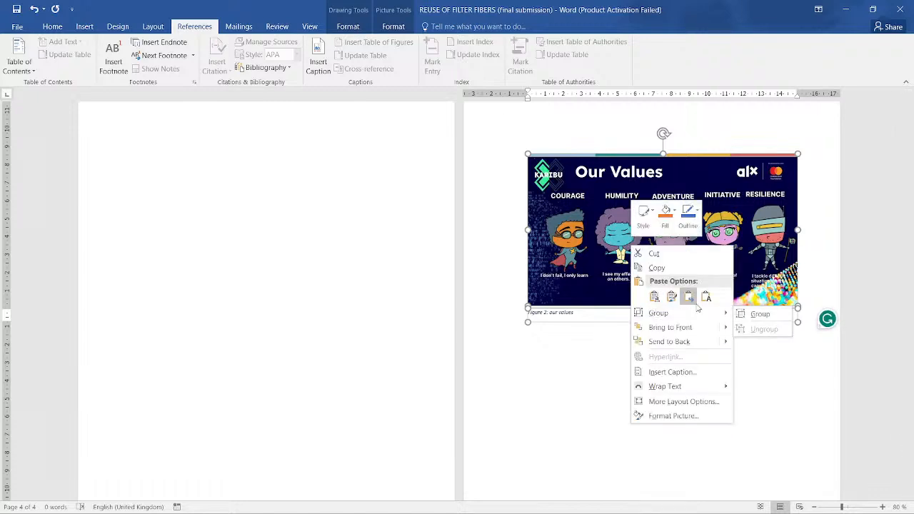
left_click(758, 314)
left_click(635, 385)
Set the Figure 1 caption under the hoodie picture to Times New Roman, size 12.
scroll(688, 282, "up", 5)
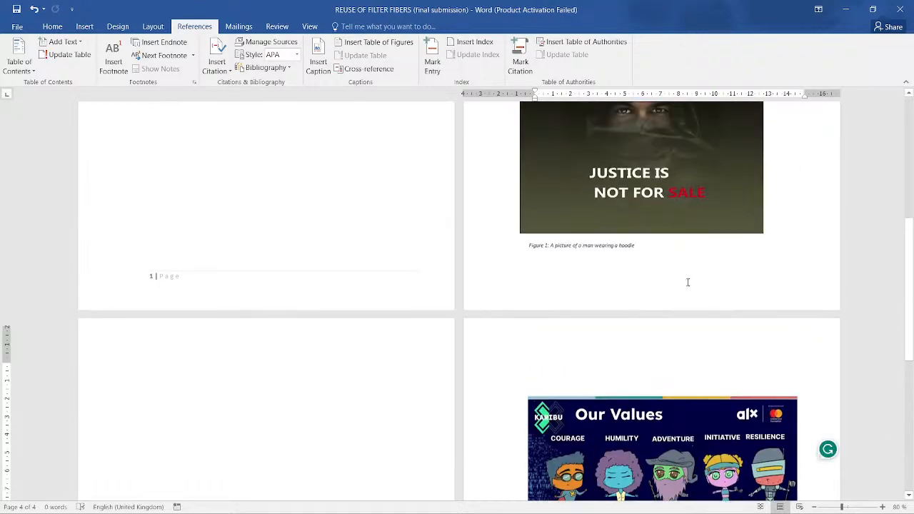
scroll(688, 283, "up", 2)
left_click(580, 252)
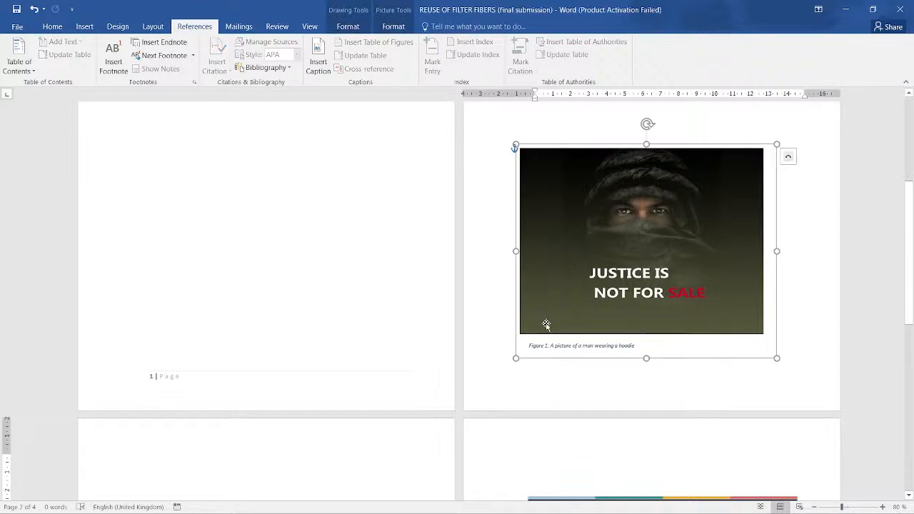
triple_click(593, 347)
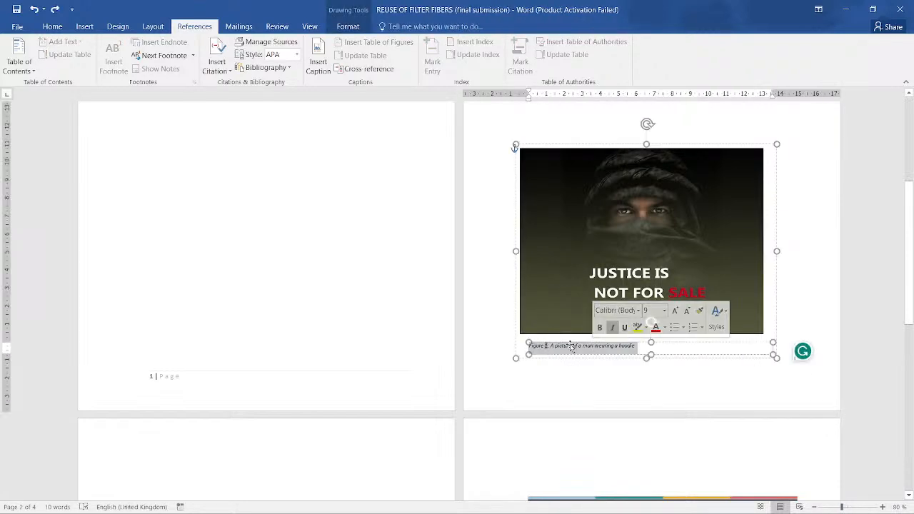
left_click(52, 27)
left_click(114, 47)
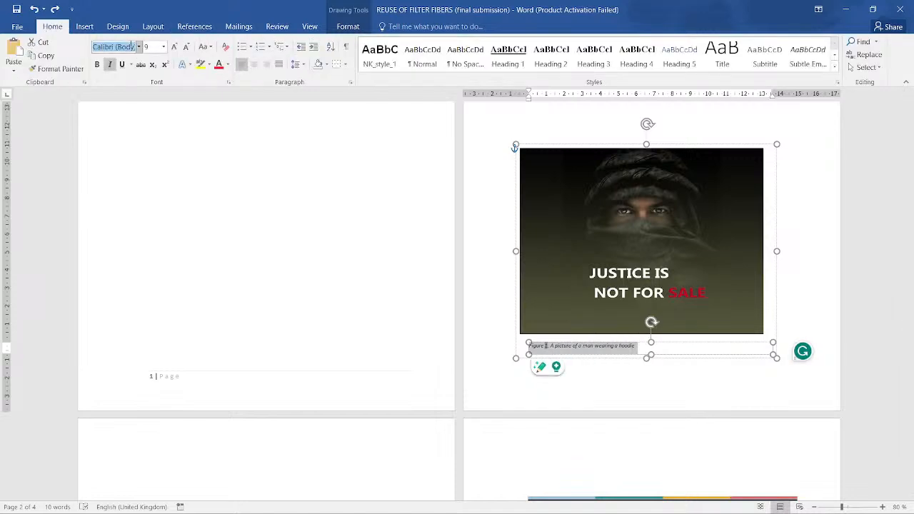
type("Times New Roman")
key("Return")
left_click(164, 46)
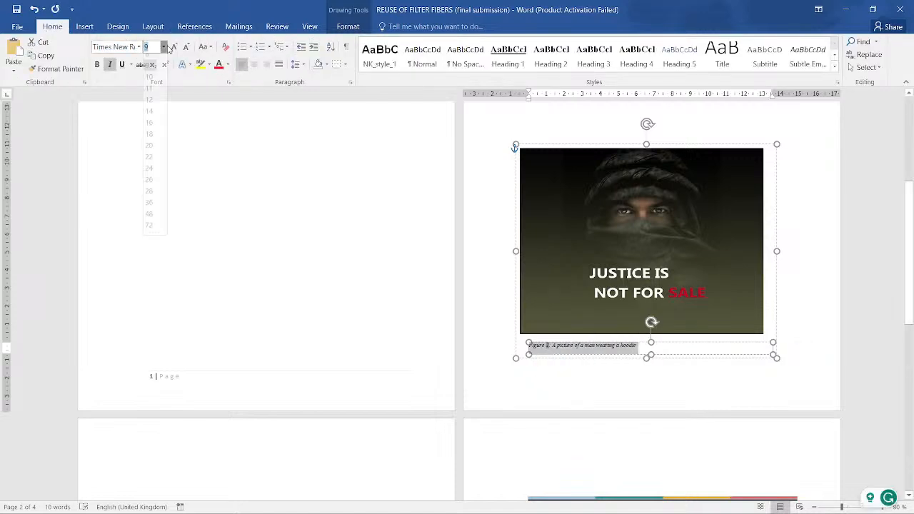
left_click(149, 99)
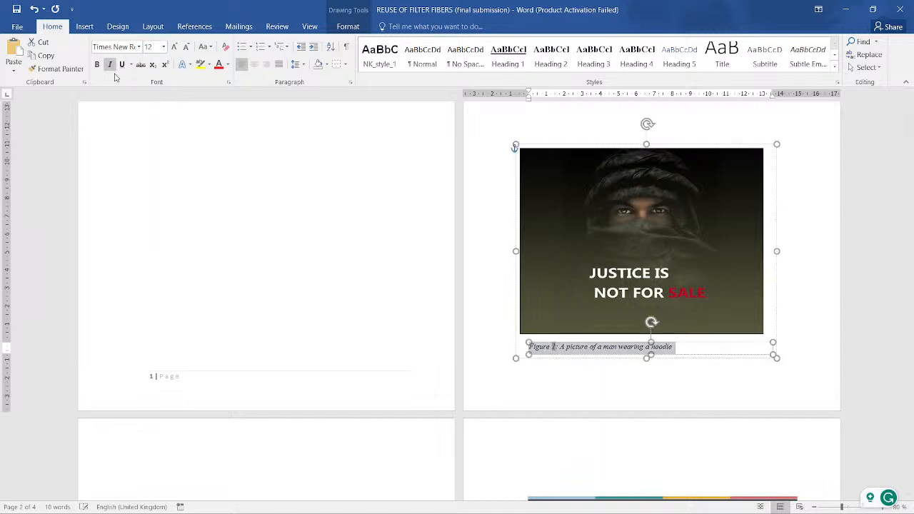
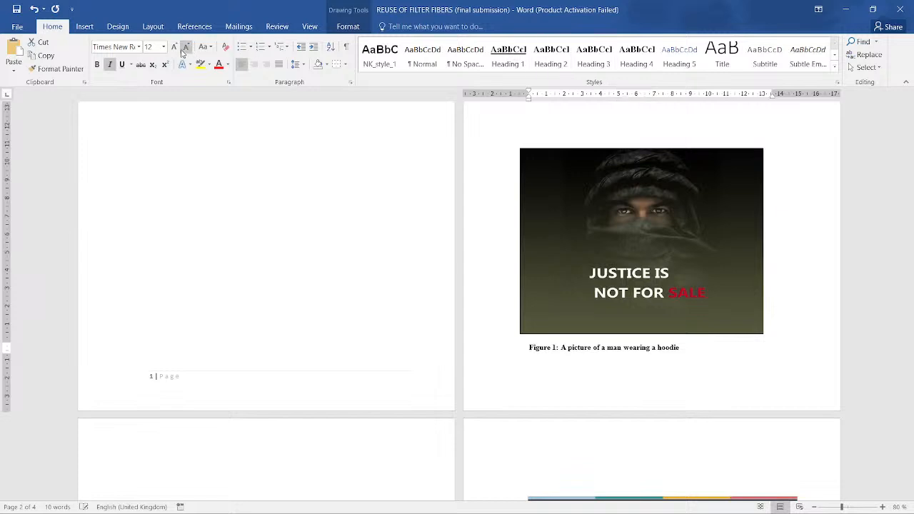
Remove the italics from the Figure 1 caption and set its font colour to Automatic.
left_click(113, 45)
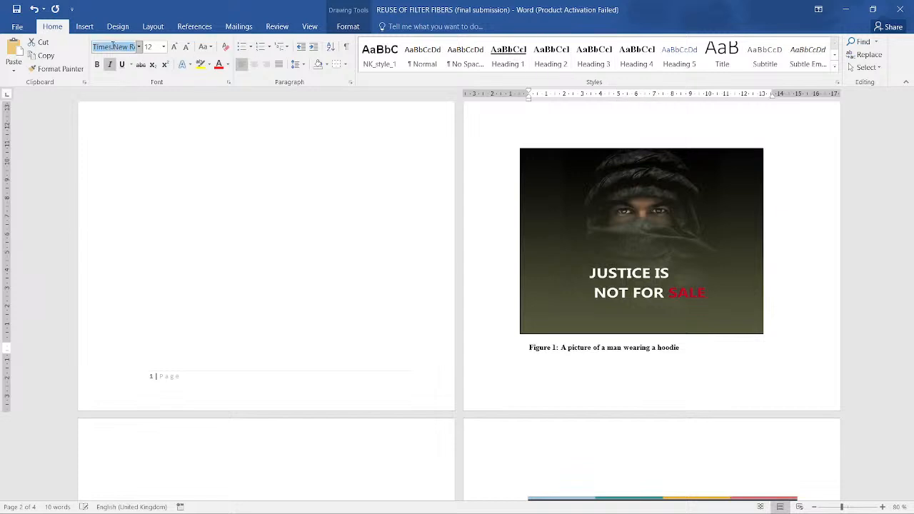
left_click(111, 65)
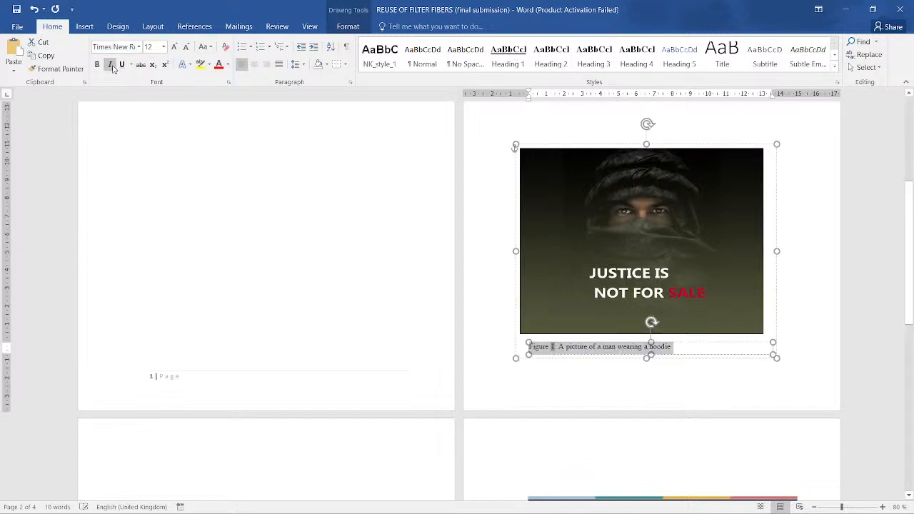
left_click(228, 65)
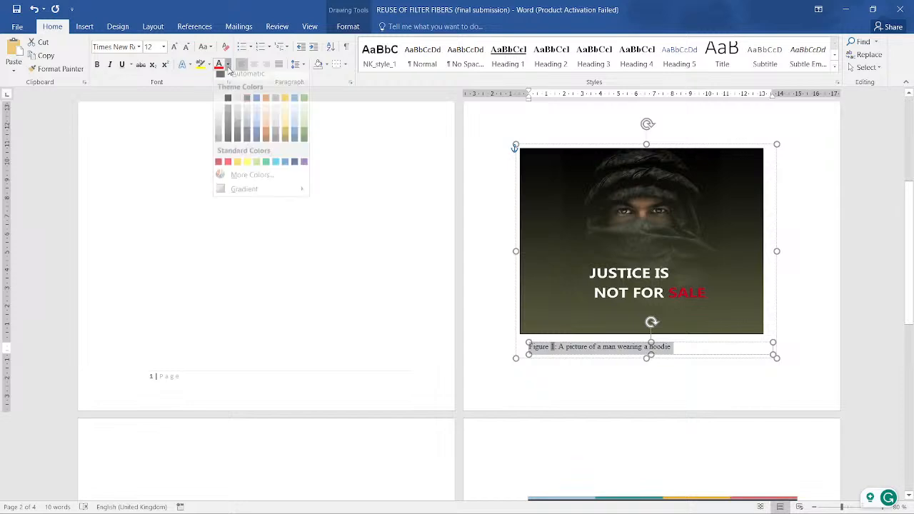
left_click(229, 78)
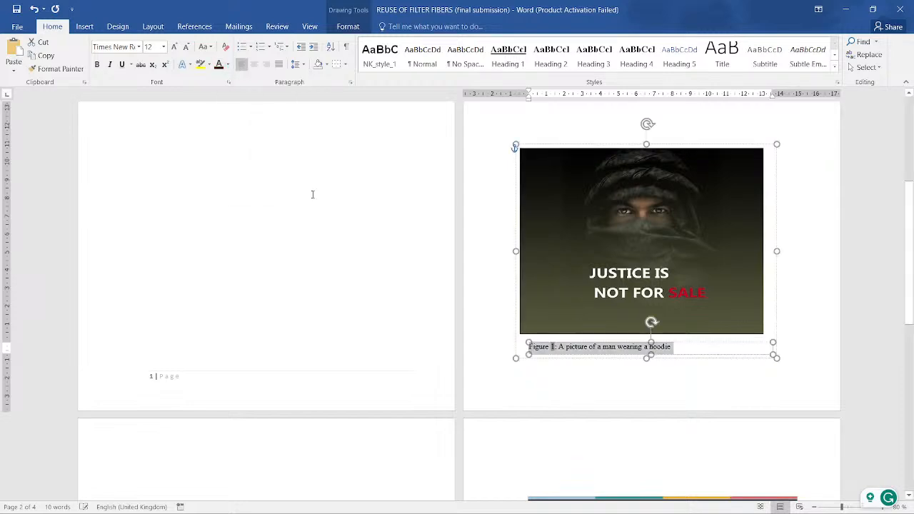
left_click(372, 229)
Format the Figure 2 caption under the Our Values picture in Times New Roman, size 12, without italics.
scroll(653, 332, "down", 3)
scroll(655, 334, "down", 1)
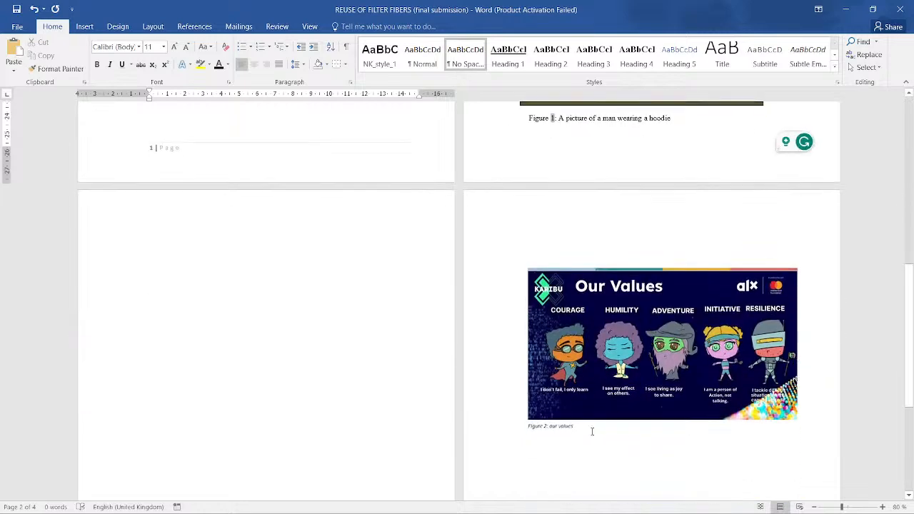
double_click(557, 424)
triple_click(558, 429)
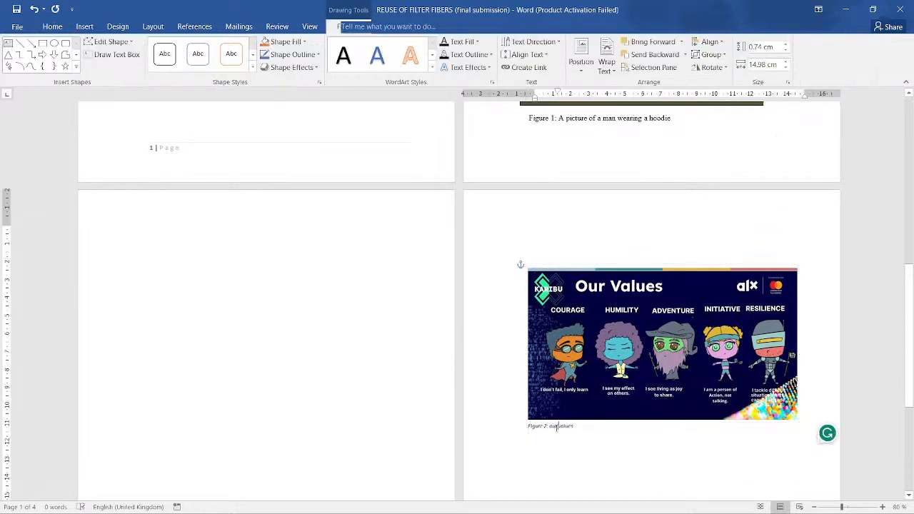
left_click(84, 26)
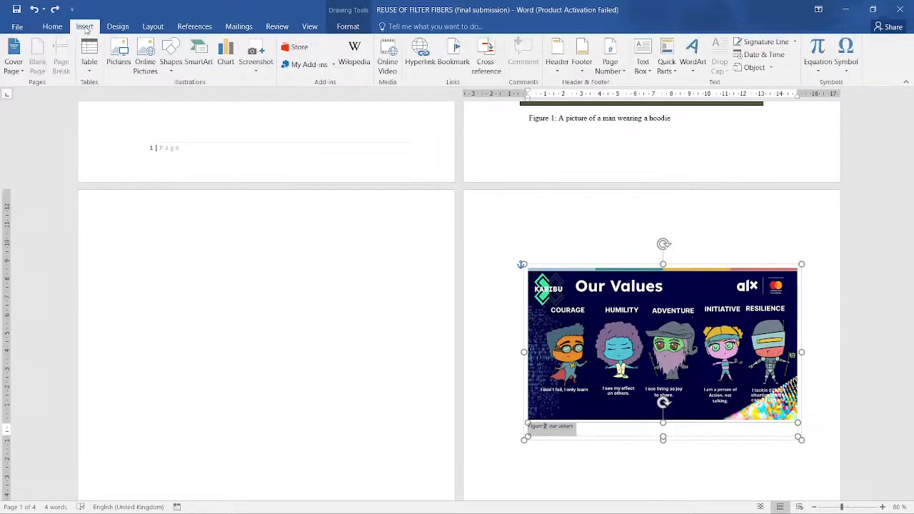
left_click(57, 26)
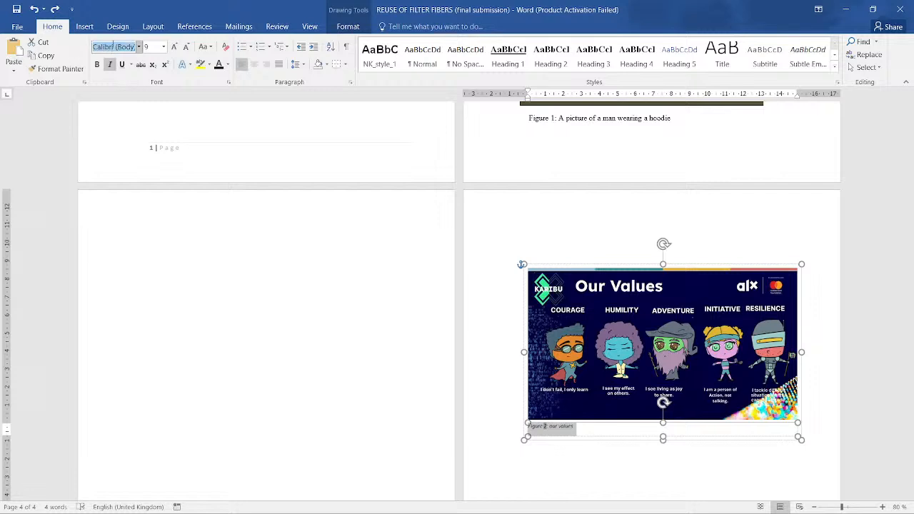
type("Times New Roman")
key("Return")
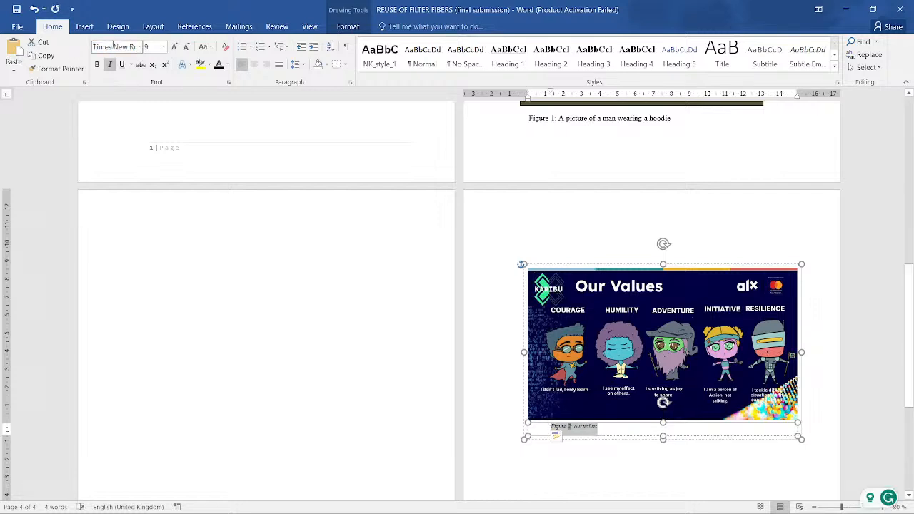
left_click(163, 47)
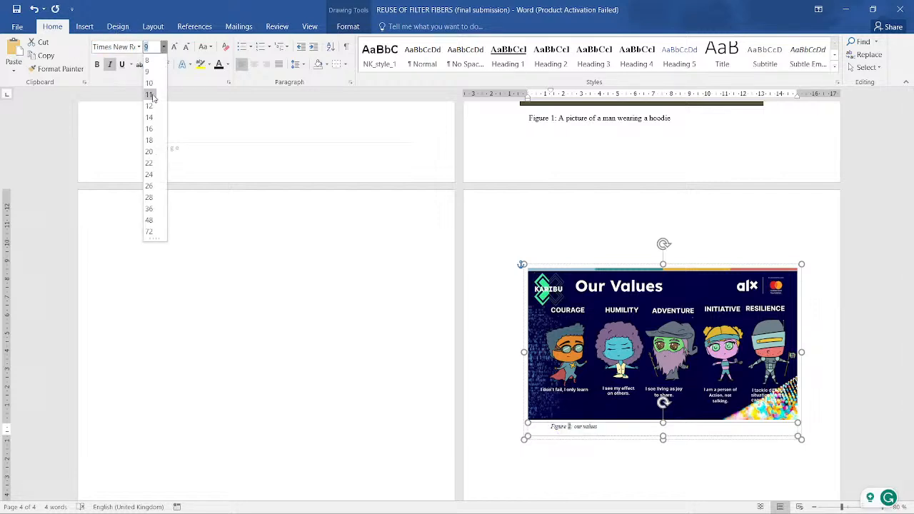
left_click(151, 115)
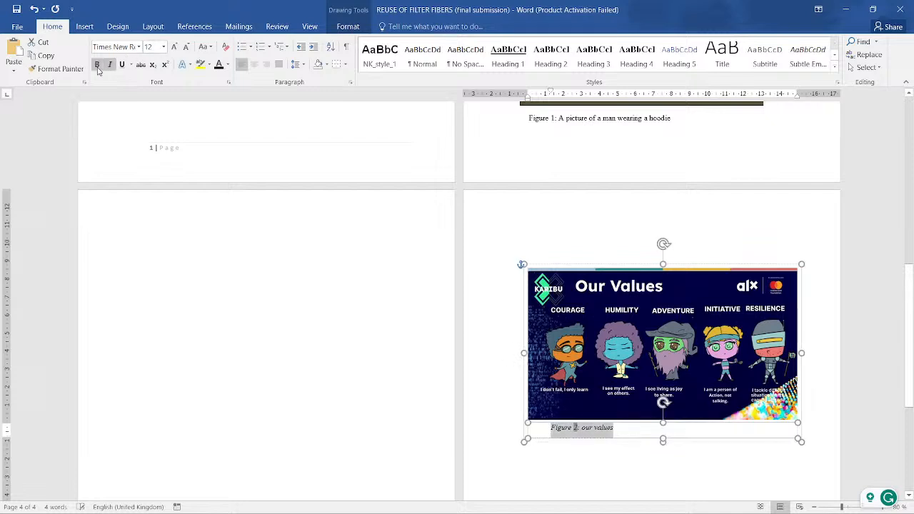
left_click(113, 64)
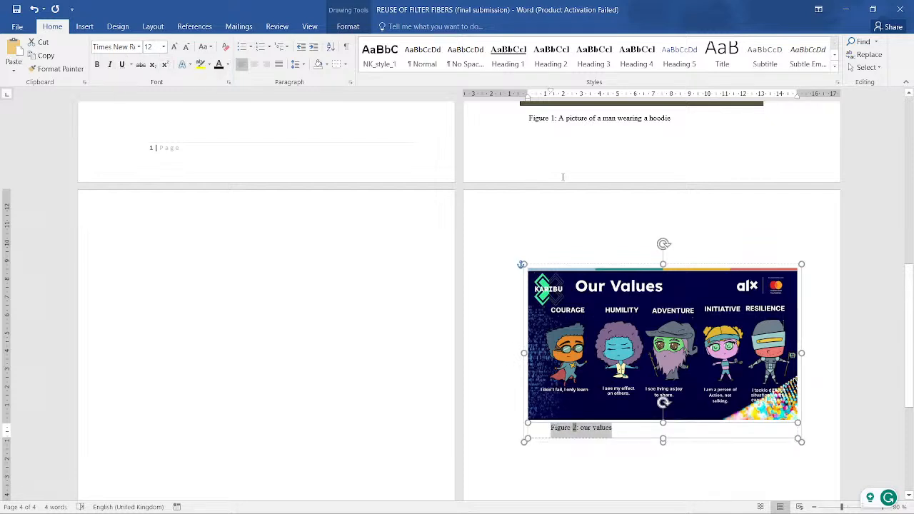
left_click(488, 284)
Enter the title LIST FIGURES at the start of the blank first page.
scroll(568, 272, "up", 5)
scroll(579, 215, "up", 3)
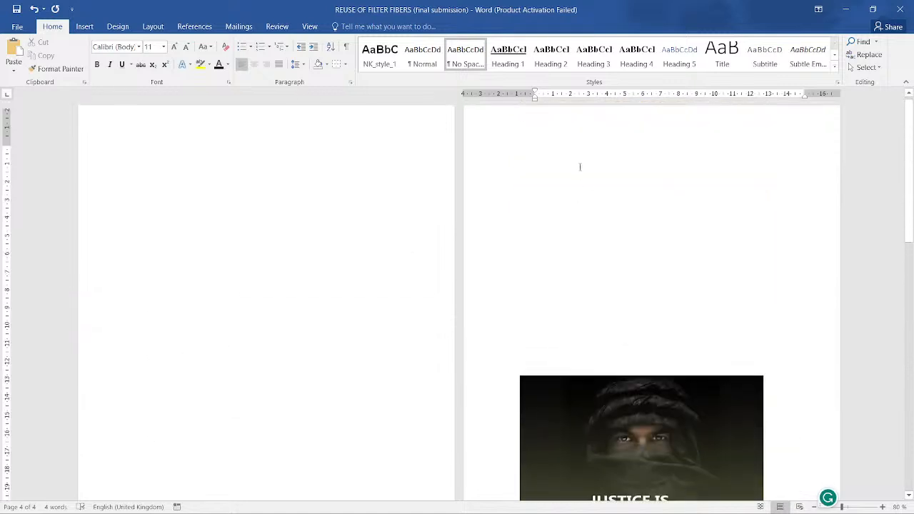
left_click(363, 195)
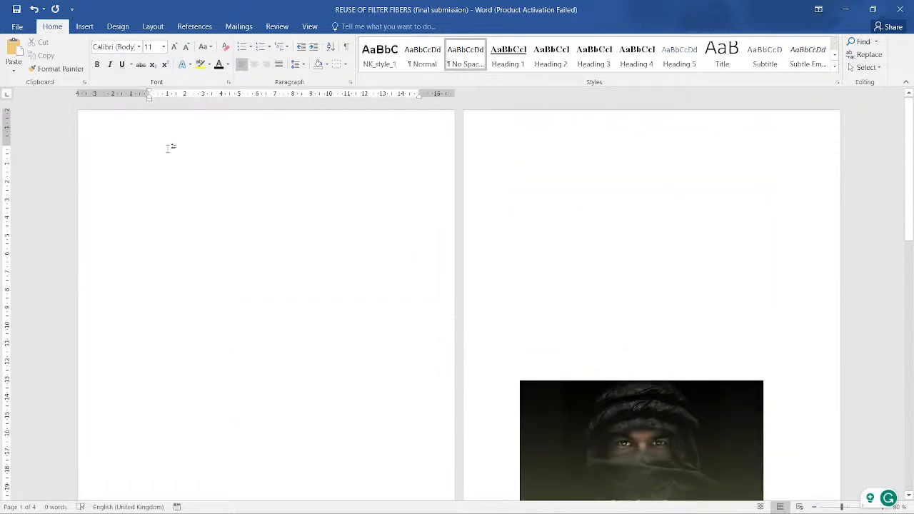
type("i")
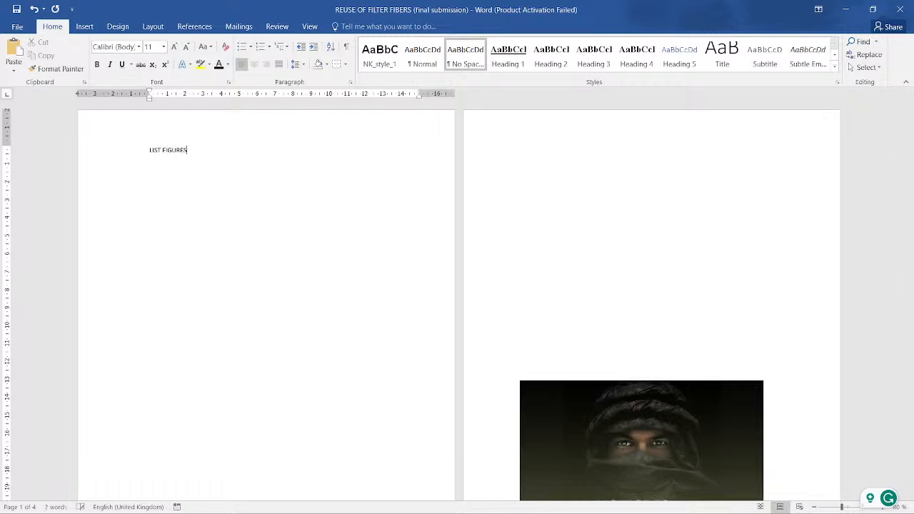
Apply the Heading 1 style to the LIST FIGURES title.
key("ctrl+a")
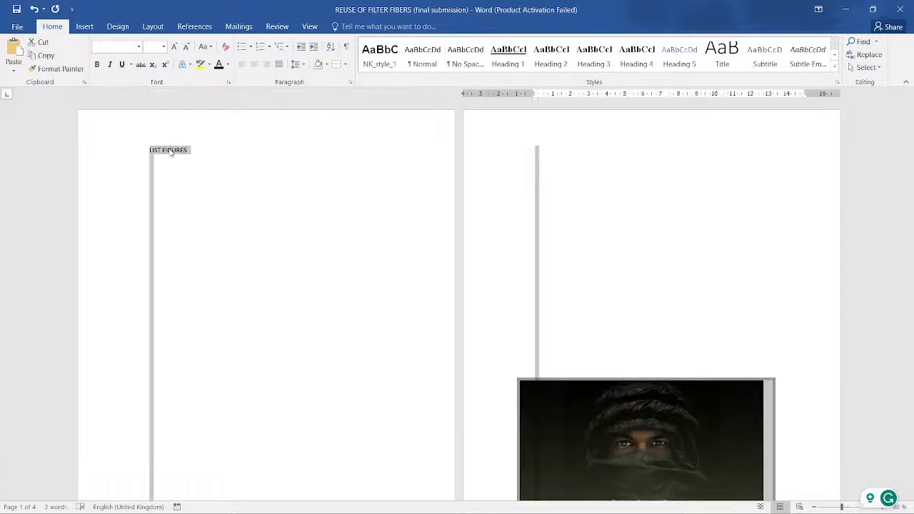
left_click(210, 233)
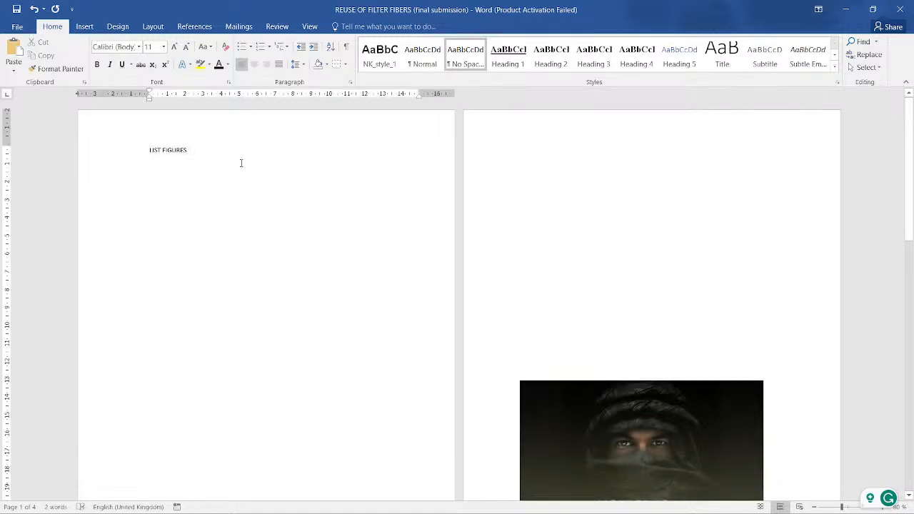
left_click(199, 173)
left_click_drag(192, 152, 143, 139)
left_click(508, 56)
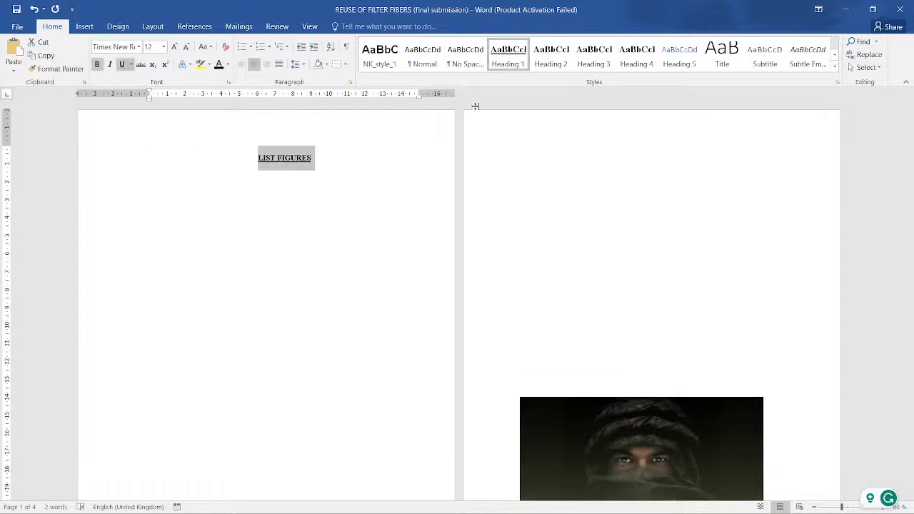
Start a table of figures below the title and change its Table of Figures style type to Linked (paragraph and character).
left_click(357, 217)
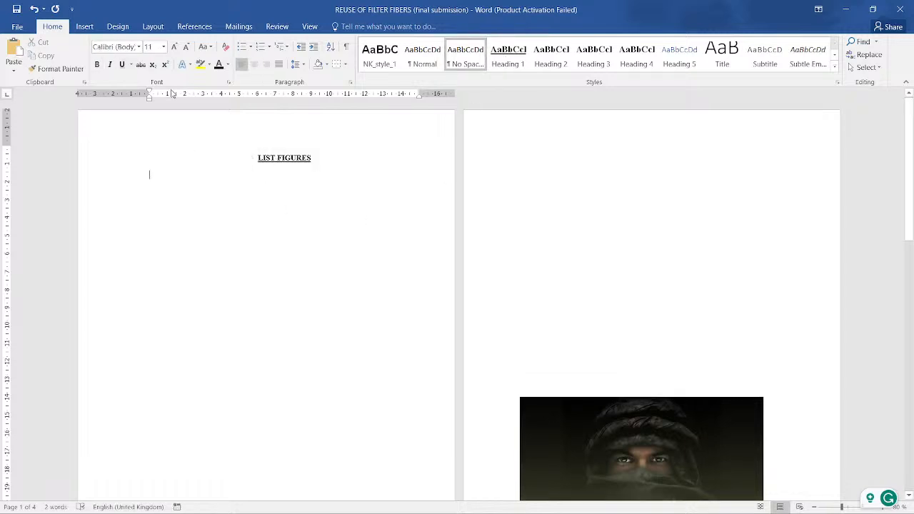
left_click(194, 26)
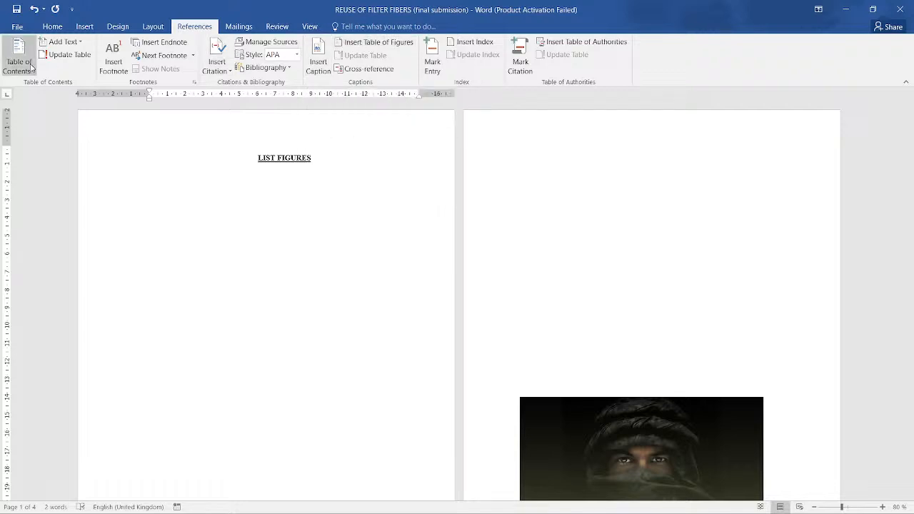
left_click(378, 44)
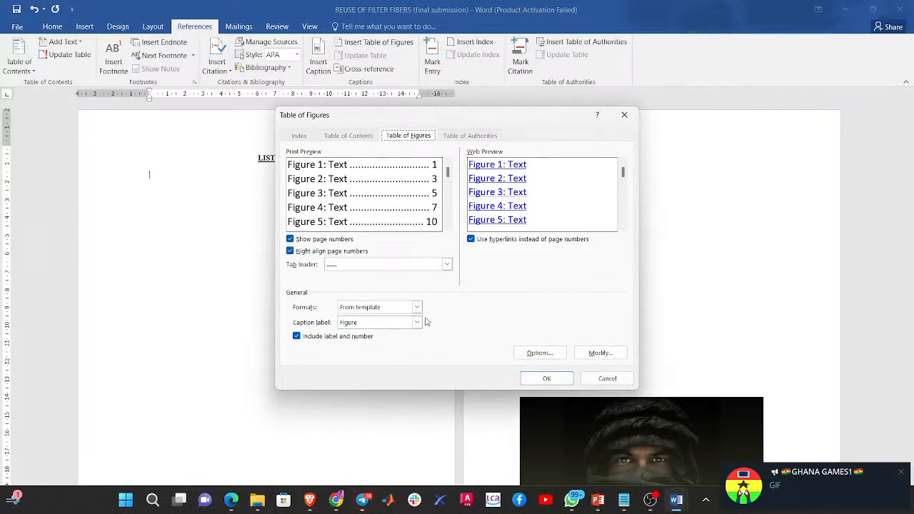
left_click(591, 357)
left_click(597, 355)
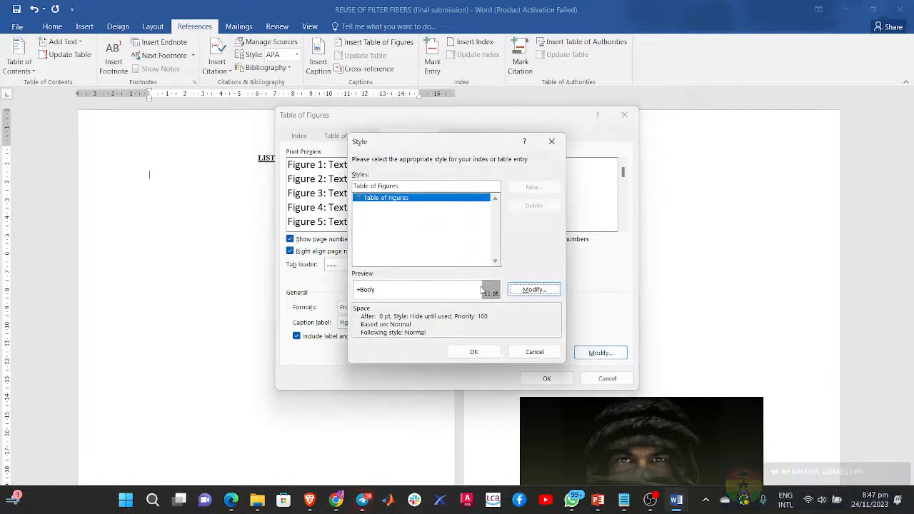
left_click(549, 293)
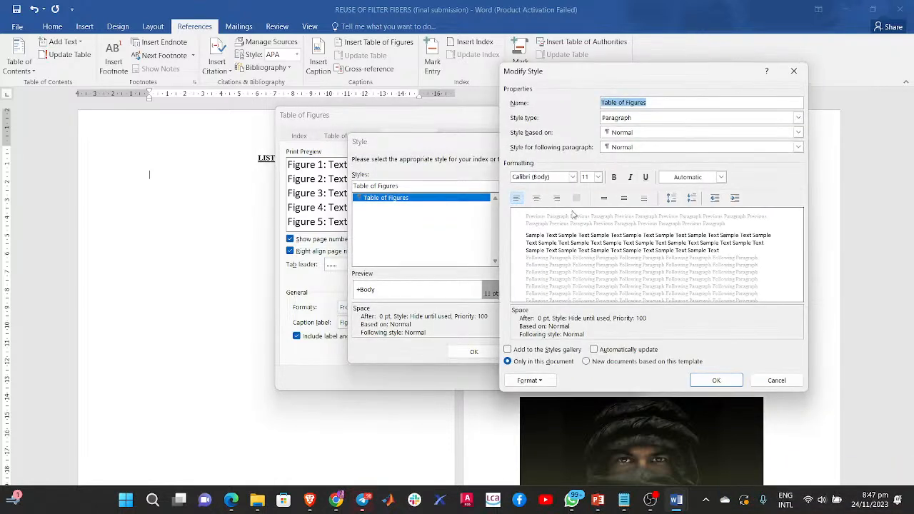
left_click(629, 120)
left_click(629, 128)
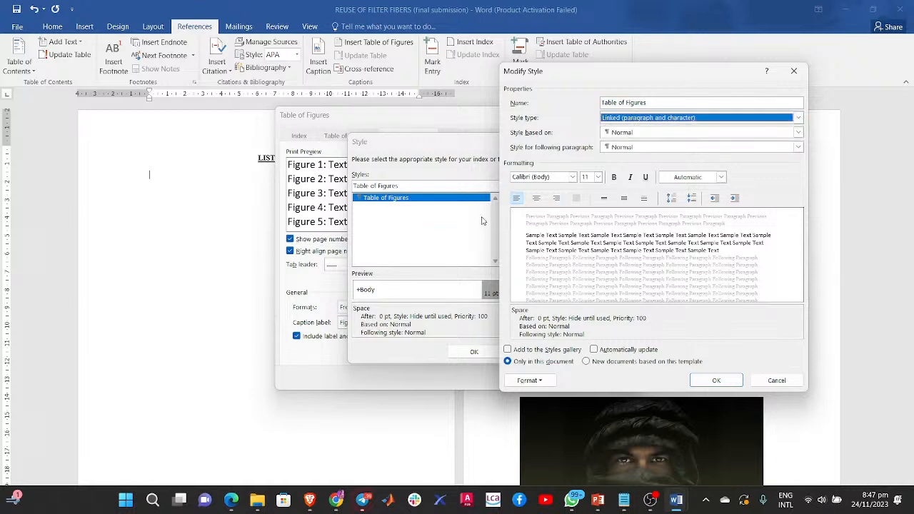
Set the Table of Figures style to Times New Roman, size 12, with the Automatic font colour.
left_click(546, 179)
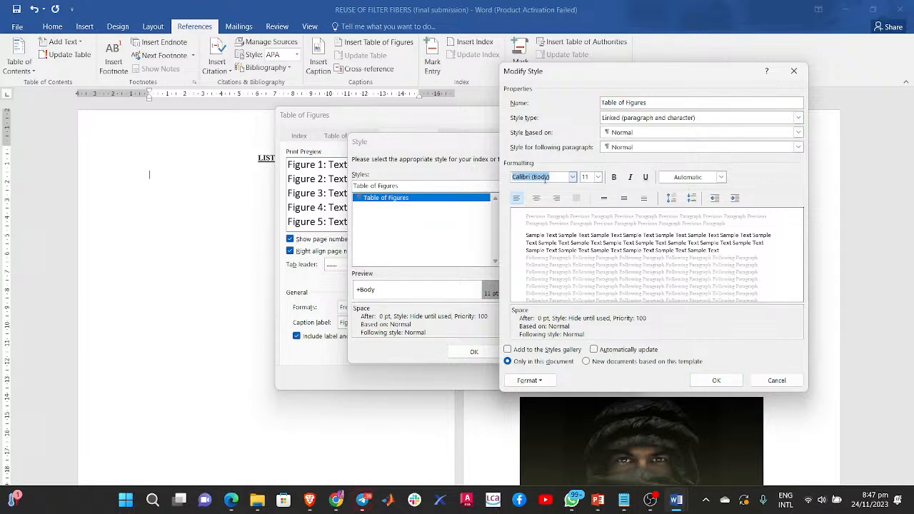
type("Times New Roman")
key("Return")
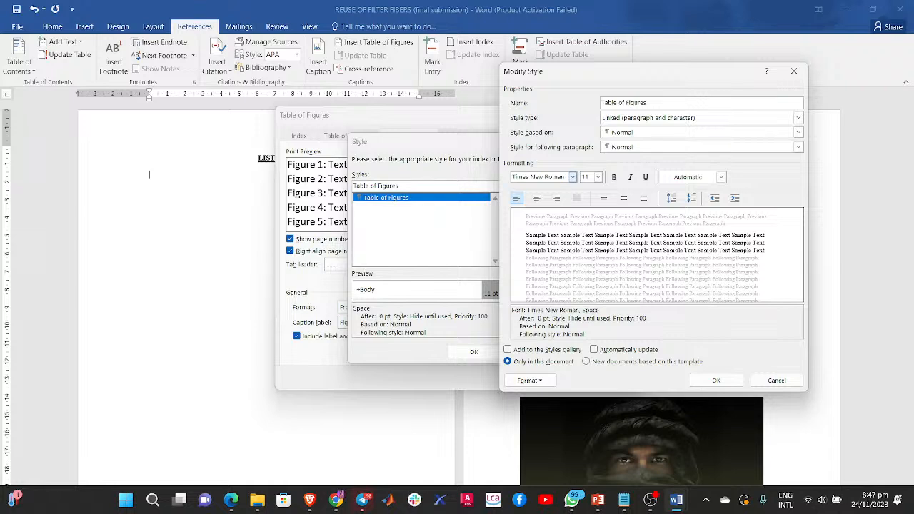
key("Tab")
left_click(681, 177)
left_click(683, 194)
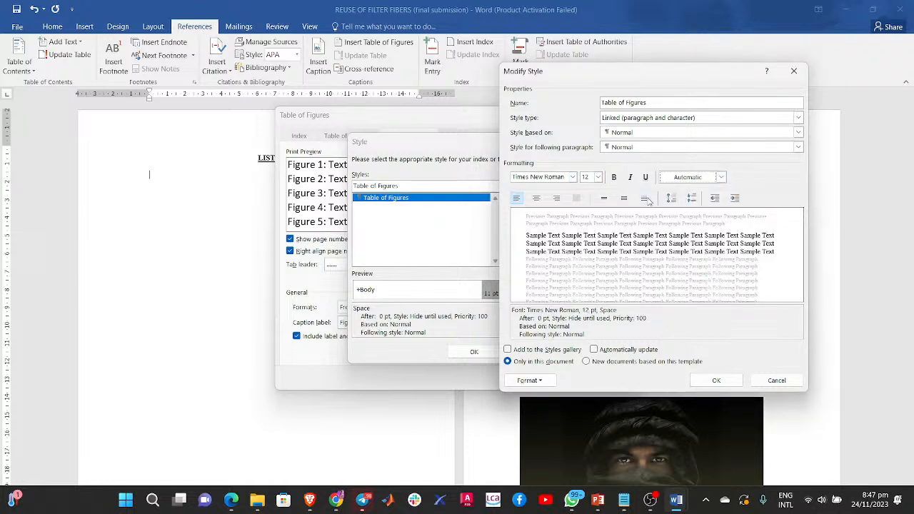
Justify the Table of Figures style and give it double line spacing.
left_click(577, 199)
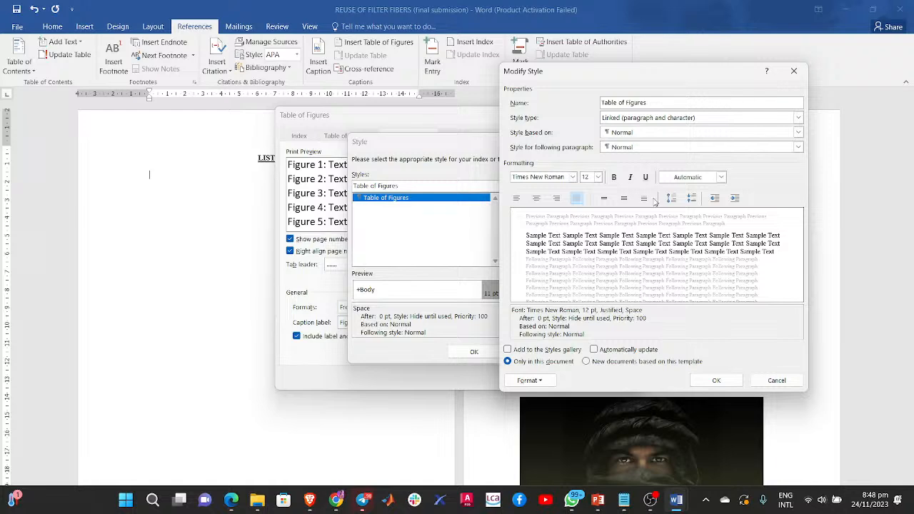
left_click(645, 198)
left_click(715, 386)
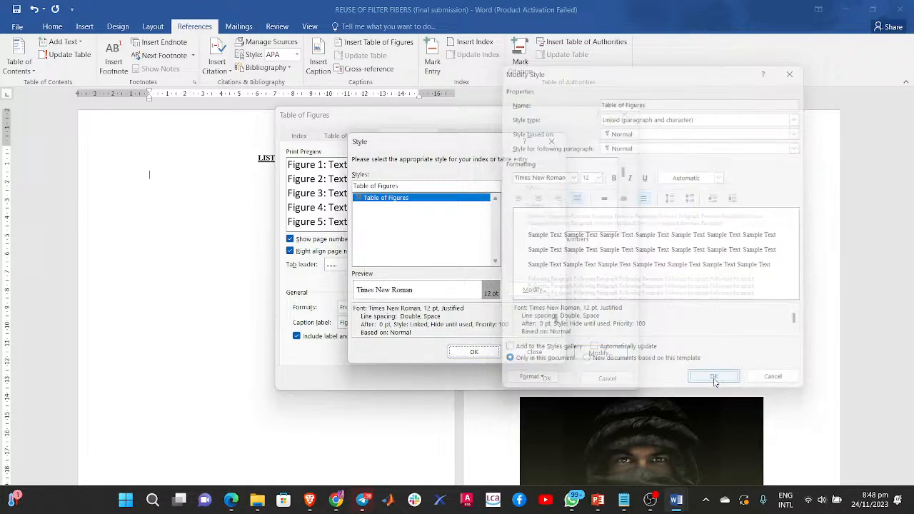
Insert the table of figures with the modified style below the LIST FIGURES heading.
left_click(488, 355)
left_click(541, 378)
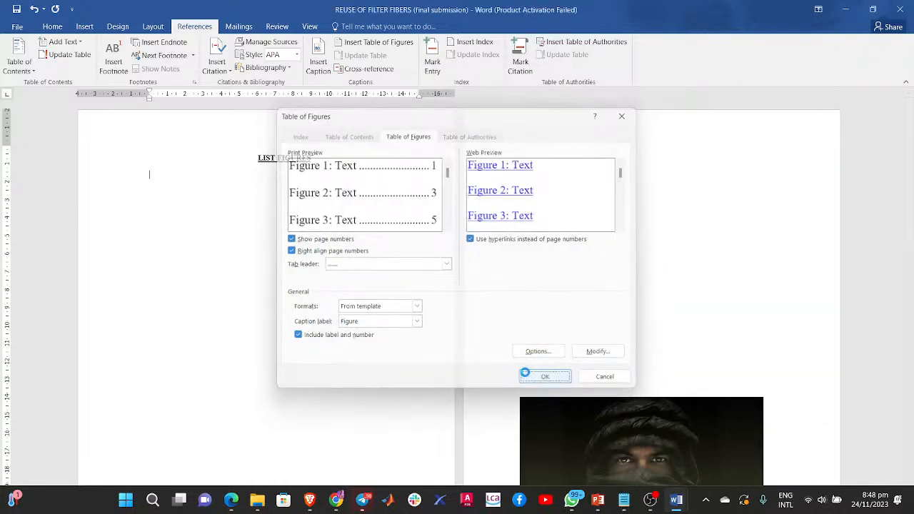
scroll(281, 289, "up", 4, "ctrl")
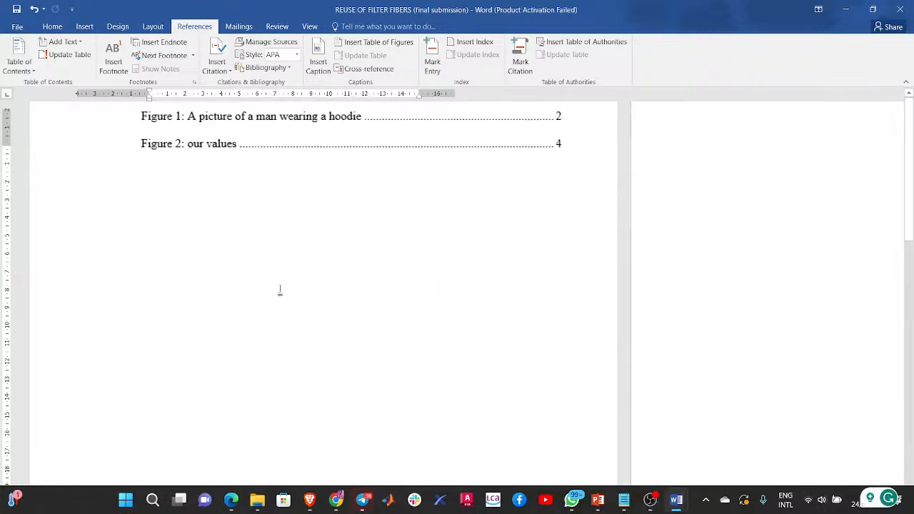
scroll(546, 252, "up", 3, "ctrl")
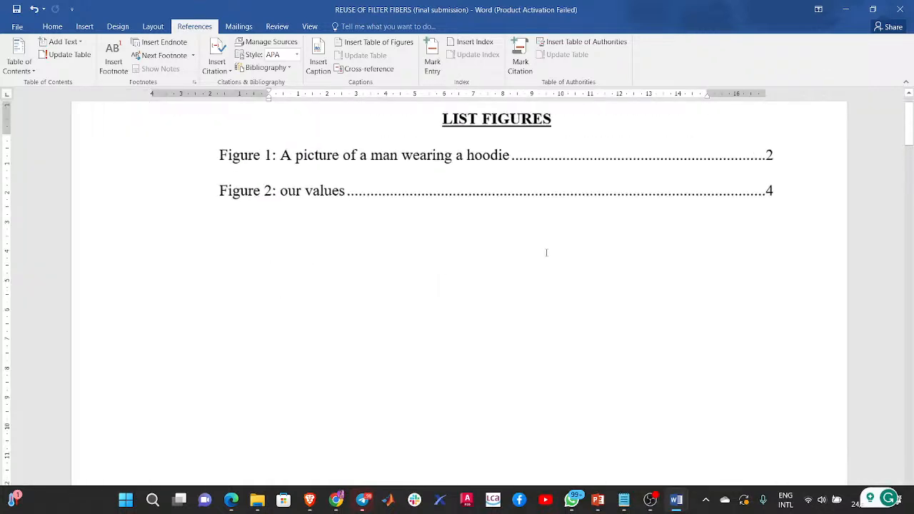
scroll(547, 252, "up", 2)
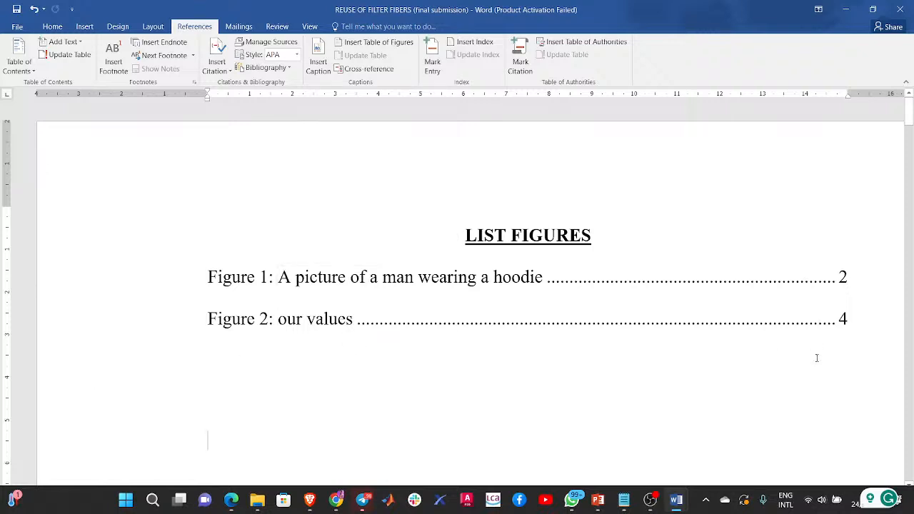
Examine the captioned hoodie and Our Values pictures to compare them with the entries in the list of figures.
scroll(651, 405, "down", 2, "ctrl")
scroll(651, 404, "down", 8)
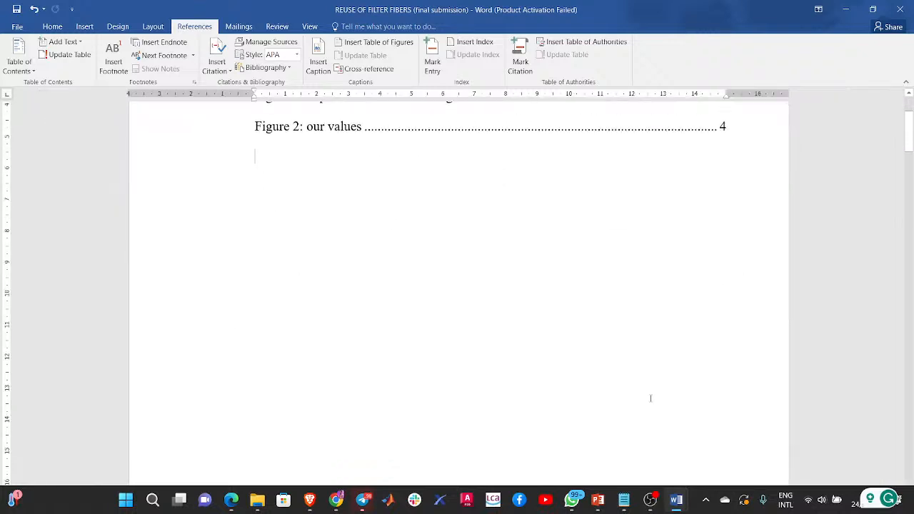
scroll(652, 380, "down", 5)
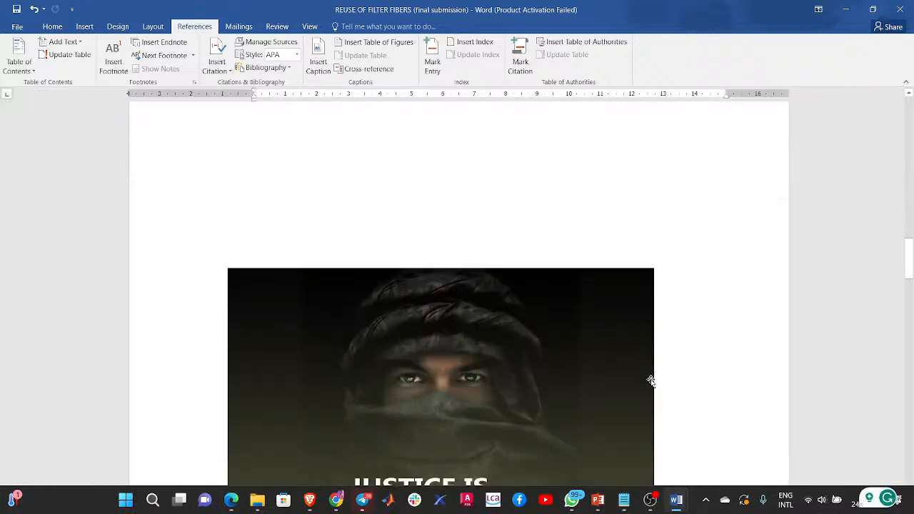
scroll(652, 380, "down", 1, "ctrl")
scroll(651, 380, "down", 2)
scroll(652, 380, "down", 1)
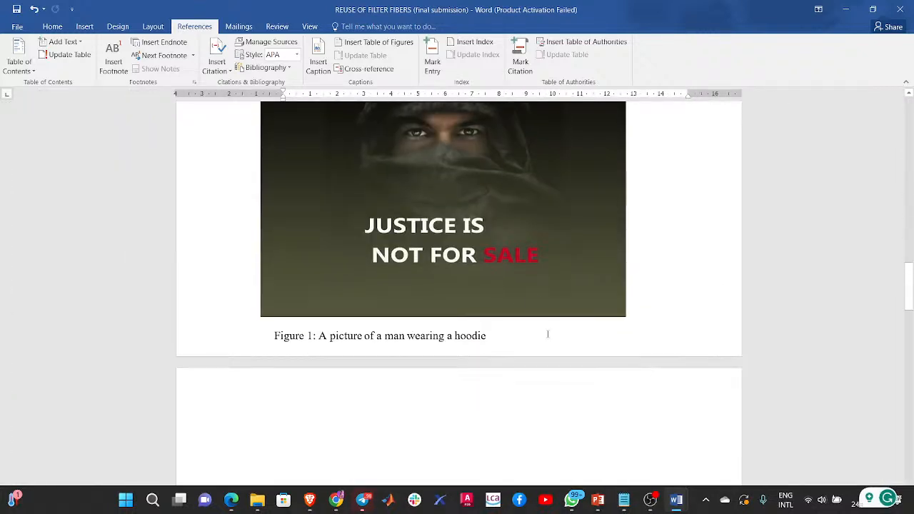
left_click(527, 277)
left_click(732, 342)
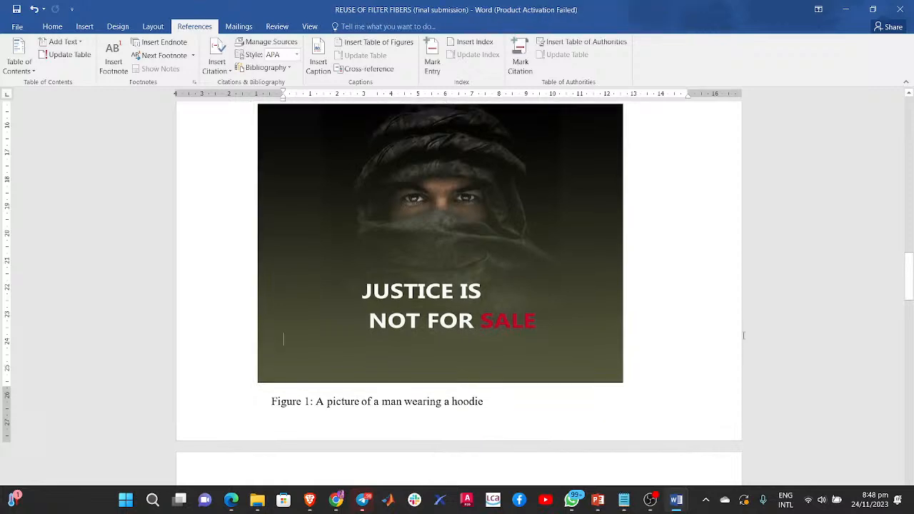
scroll(744, 335, "down", 6)
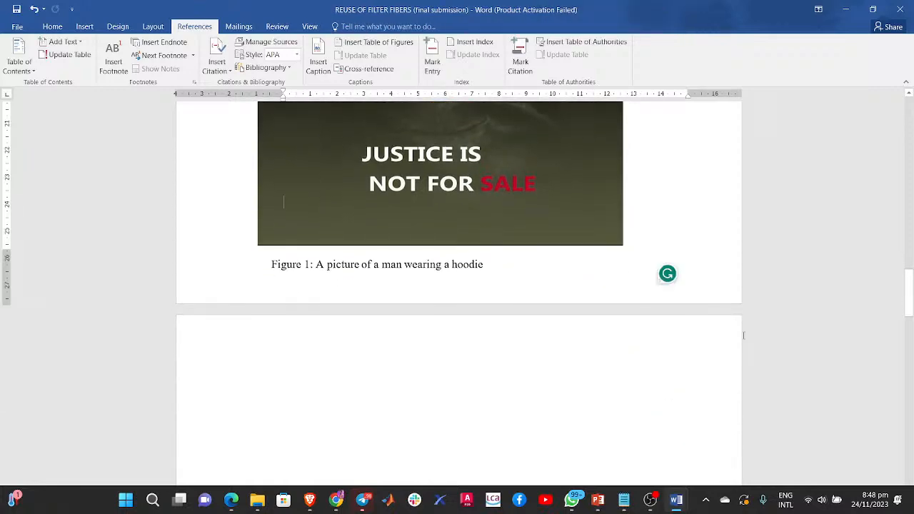
scroll(743, 336, "down", 10)
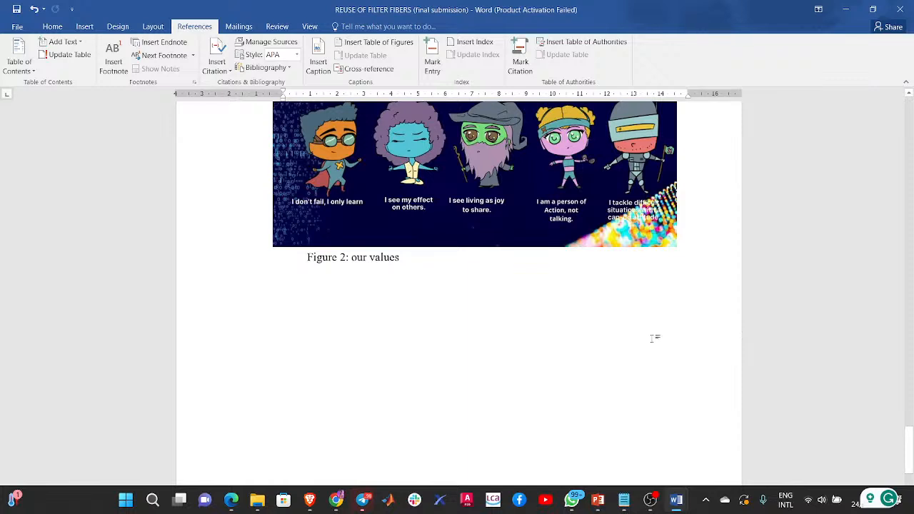
left_click(654, 338)
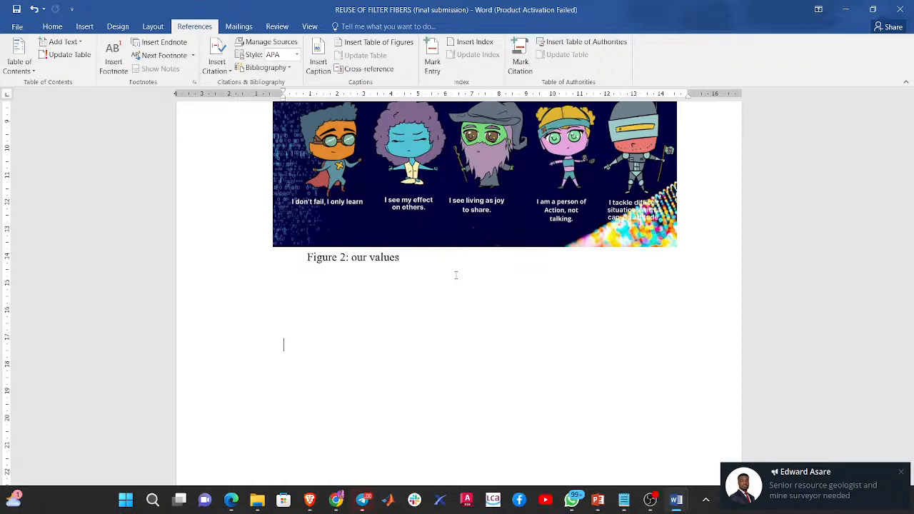
Remove the page number from the first page's footer.
scroll(456, 275, "up", 10)
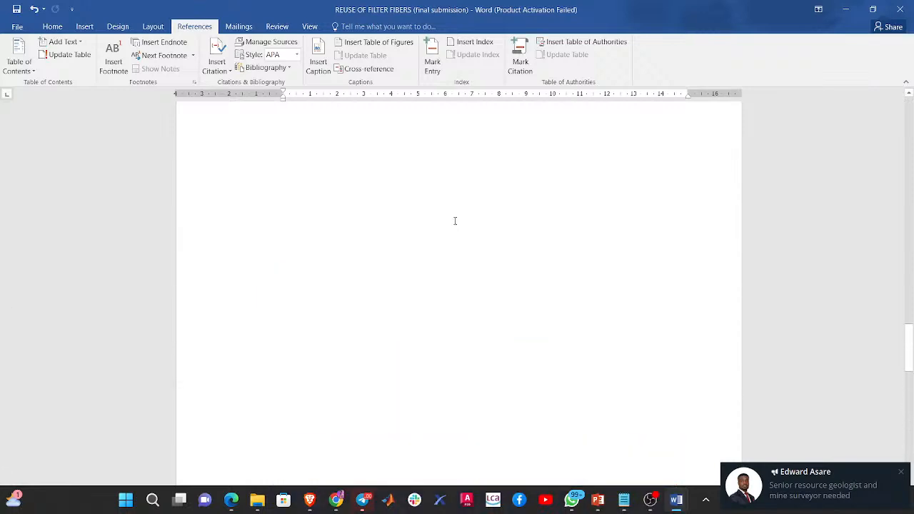
left_click(460, 200)
scroll(457, 250, "up", 10)
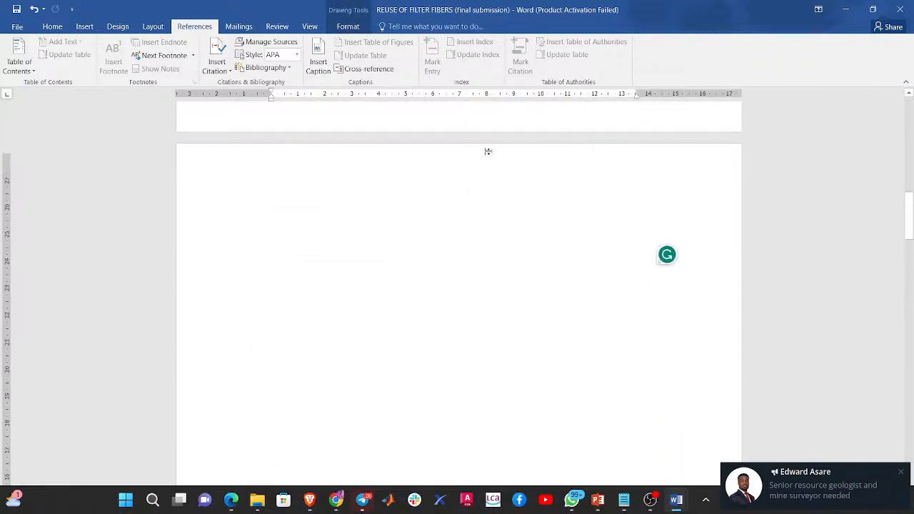
scroll(536, 193, "up", 10)
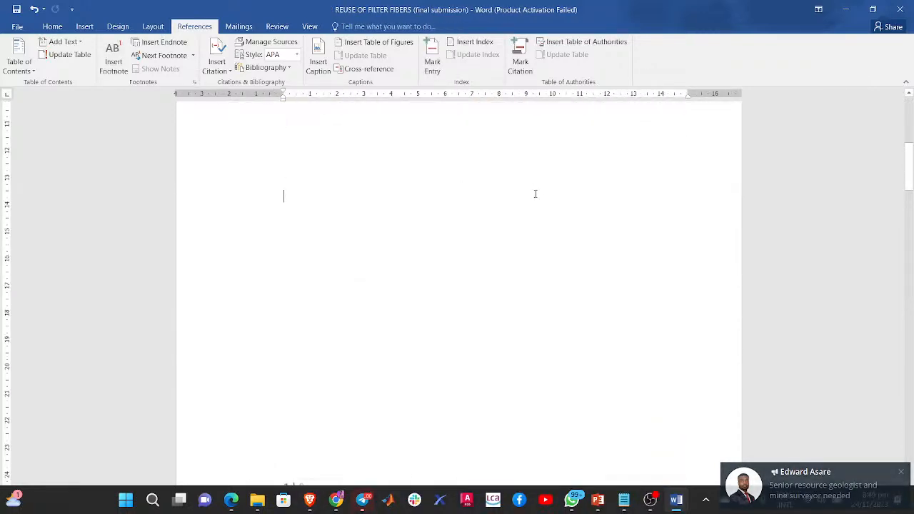
scroll(479, 300, "down", 8)
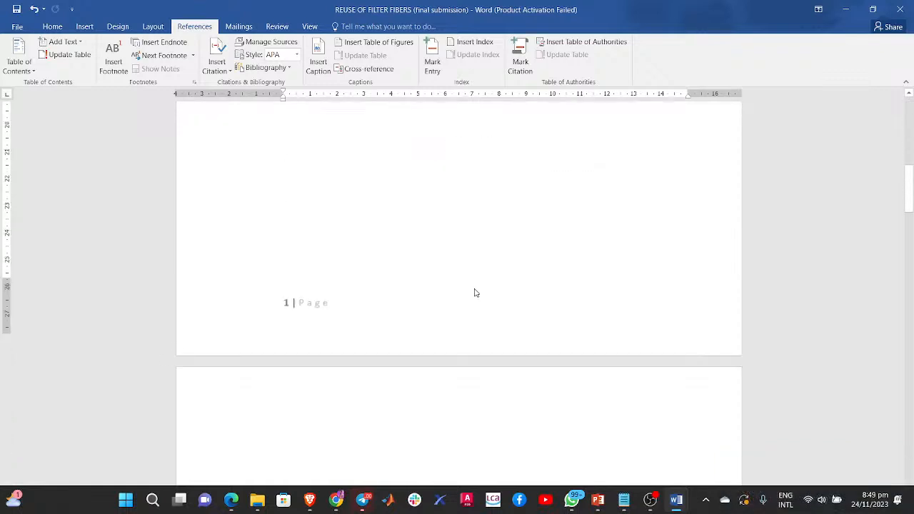
double_click(459, 290)
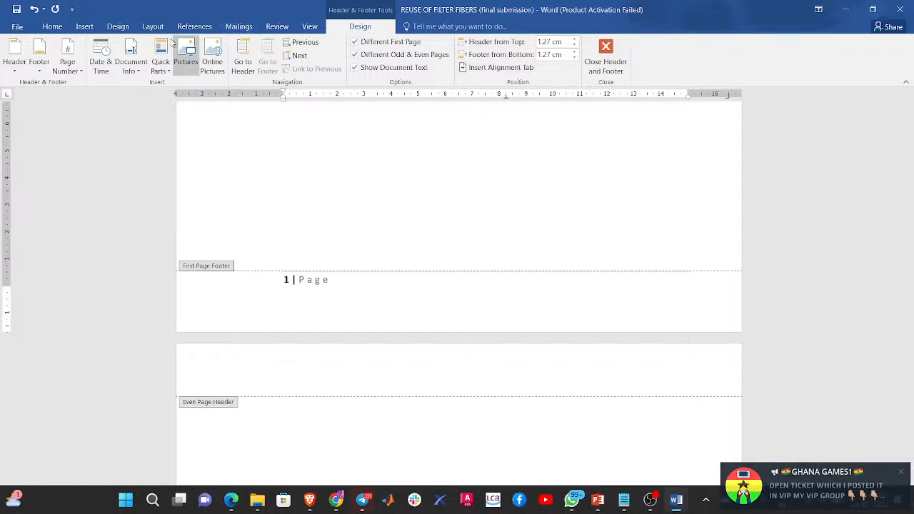
left_click(84, 27)
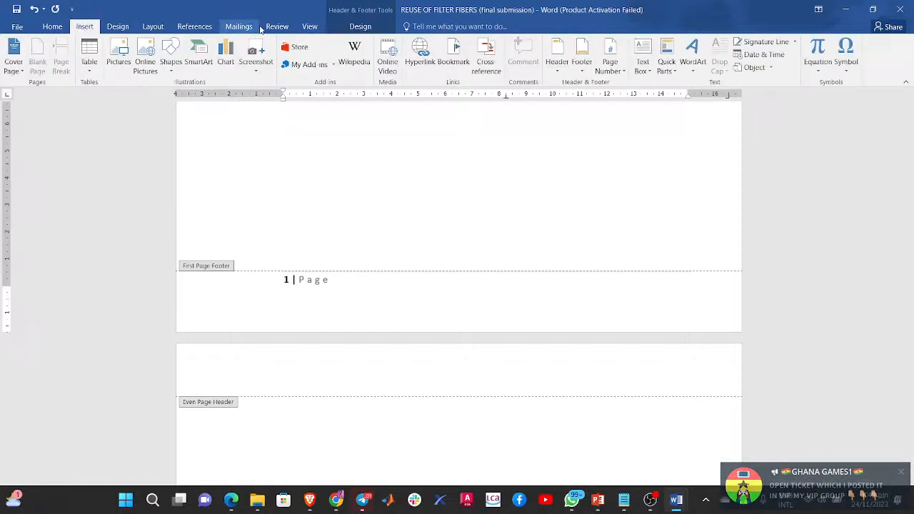
left_click(611, 57)
left_click(607, 159)
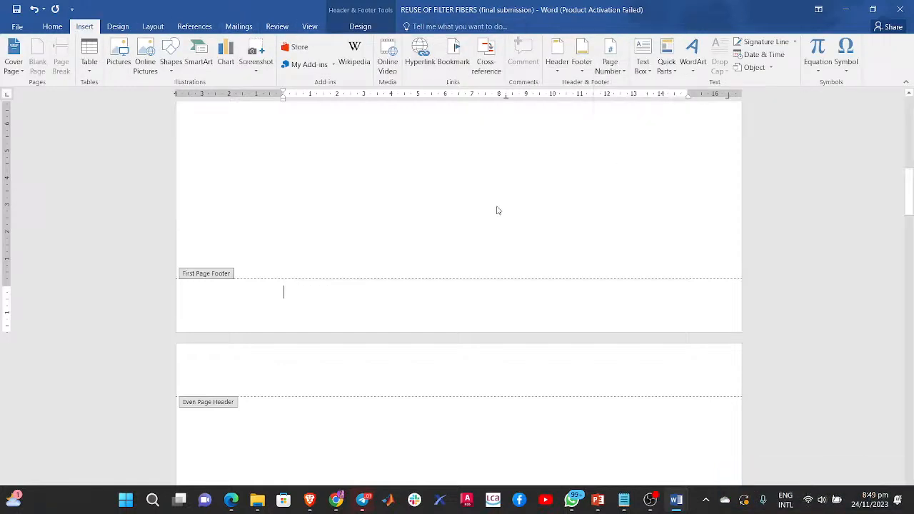
Close the first page's footer and return to editing the document body.
double_click(523, 212)
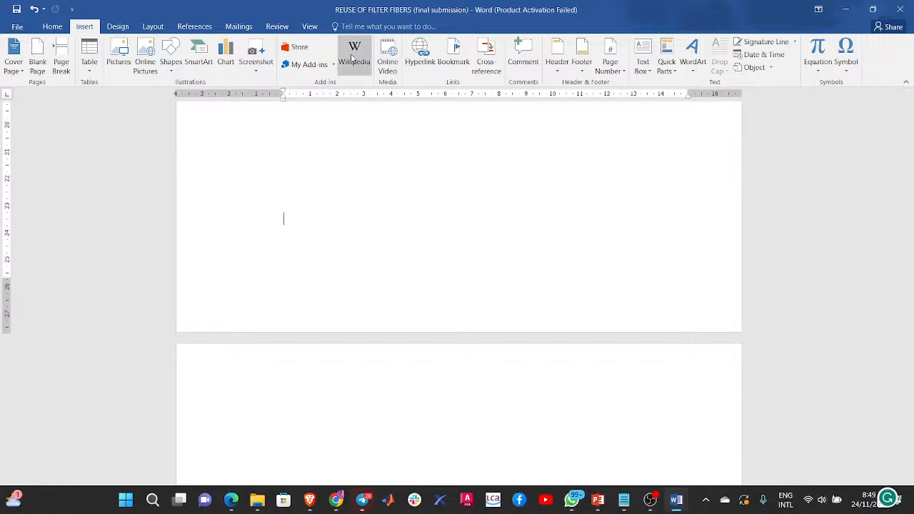
left_click(49, 29)
left_click(84, 26)
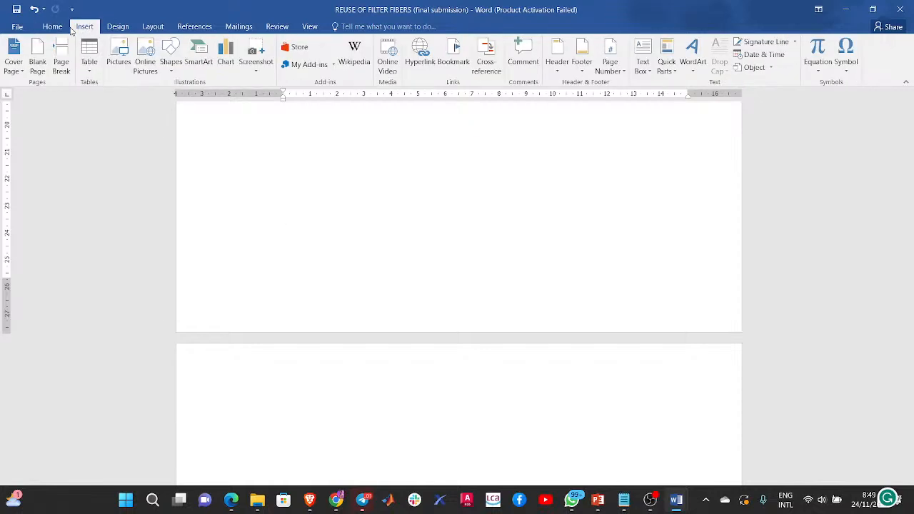
left_click(153, 27)
left_click(198, 32)
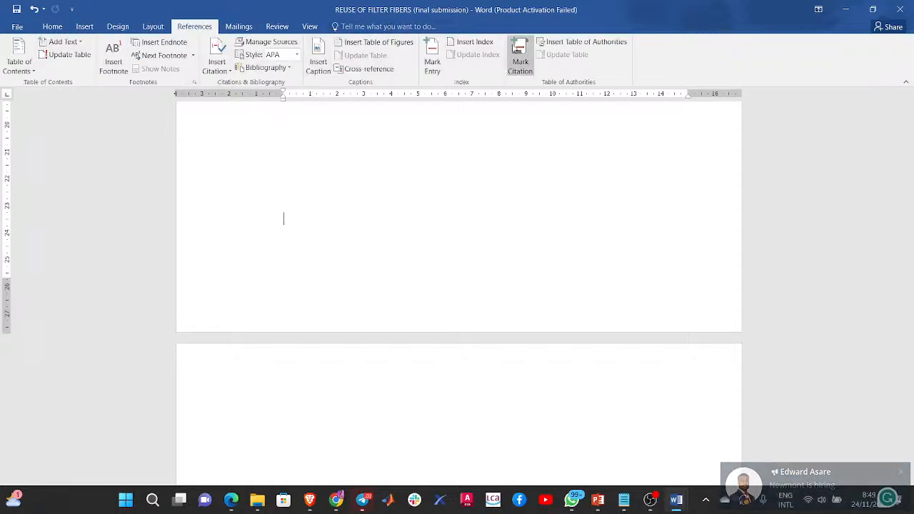
left_click(84, 27)
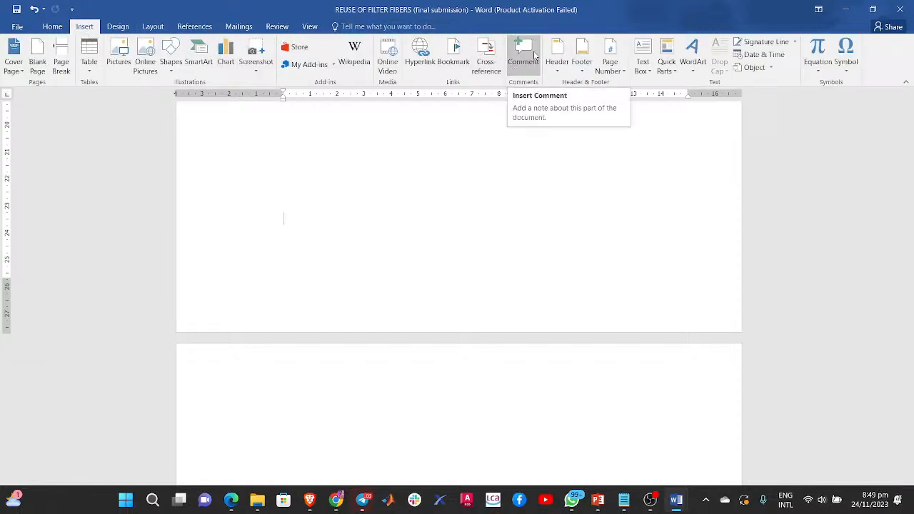
left_click(618, 73)
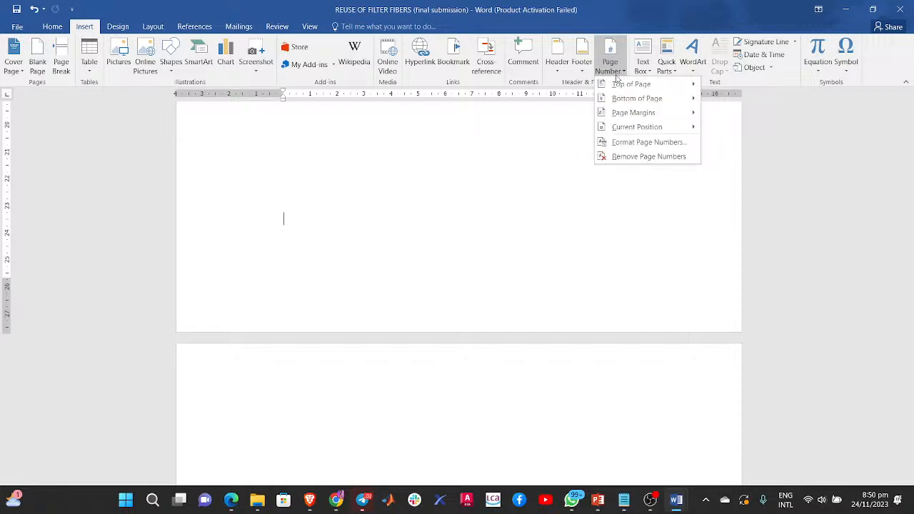
left_click(563, 124)
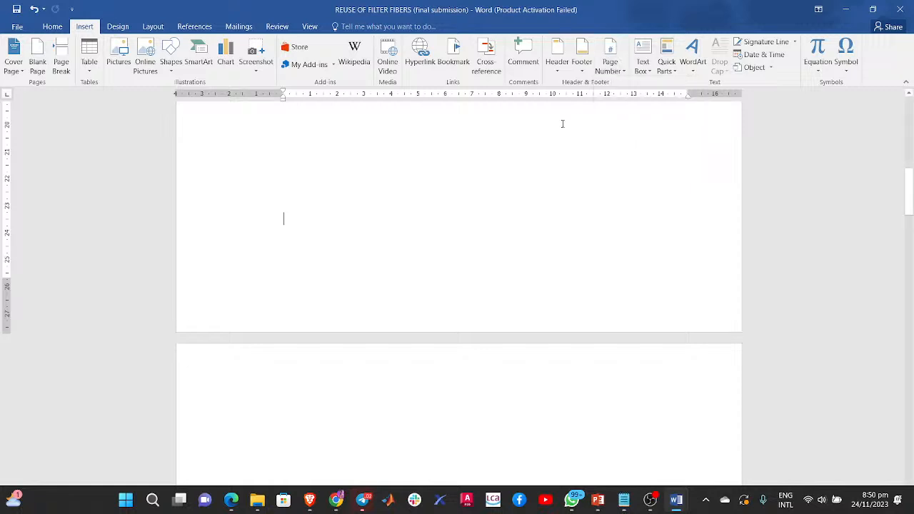